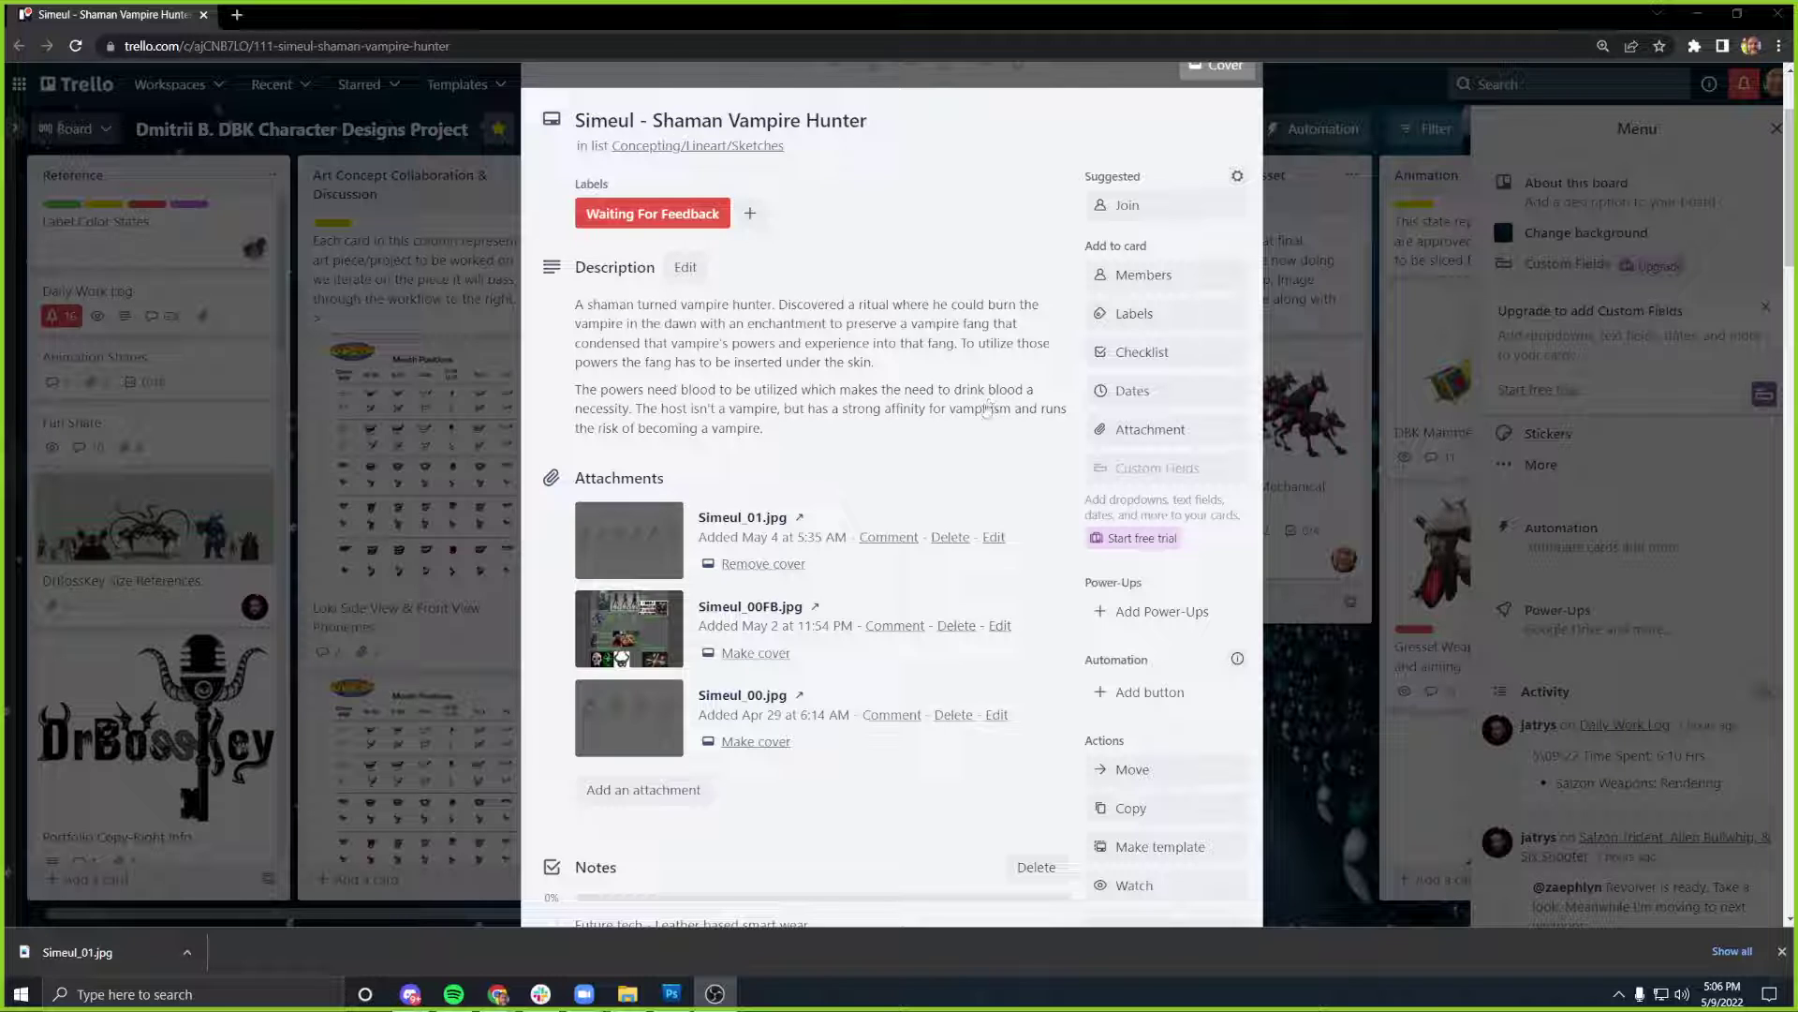
- View the character sketches in the card's Simeul_00.jpg attachment and return to the card
{"action": "scroll", "coordinate": [992, 408], "scroll_direction": "down", "scroll_amount": 3}
{"action": "left_click", "coordinate": [637, 480]}
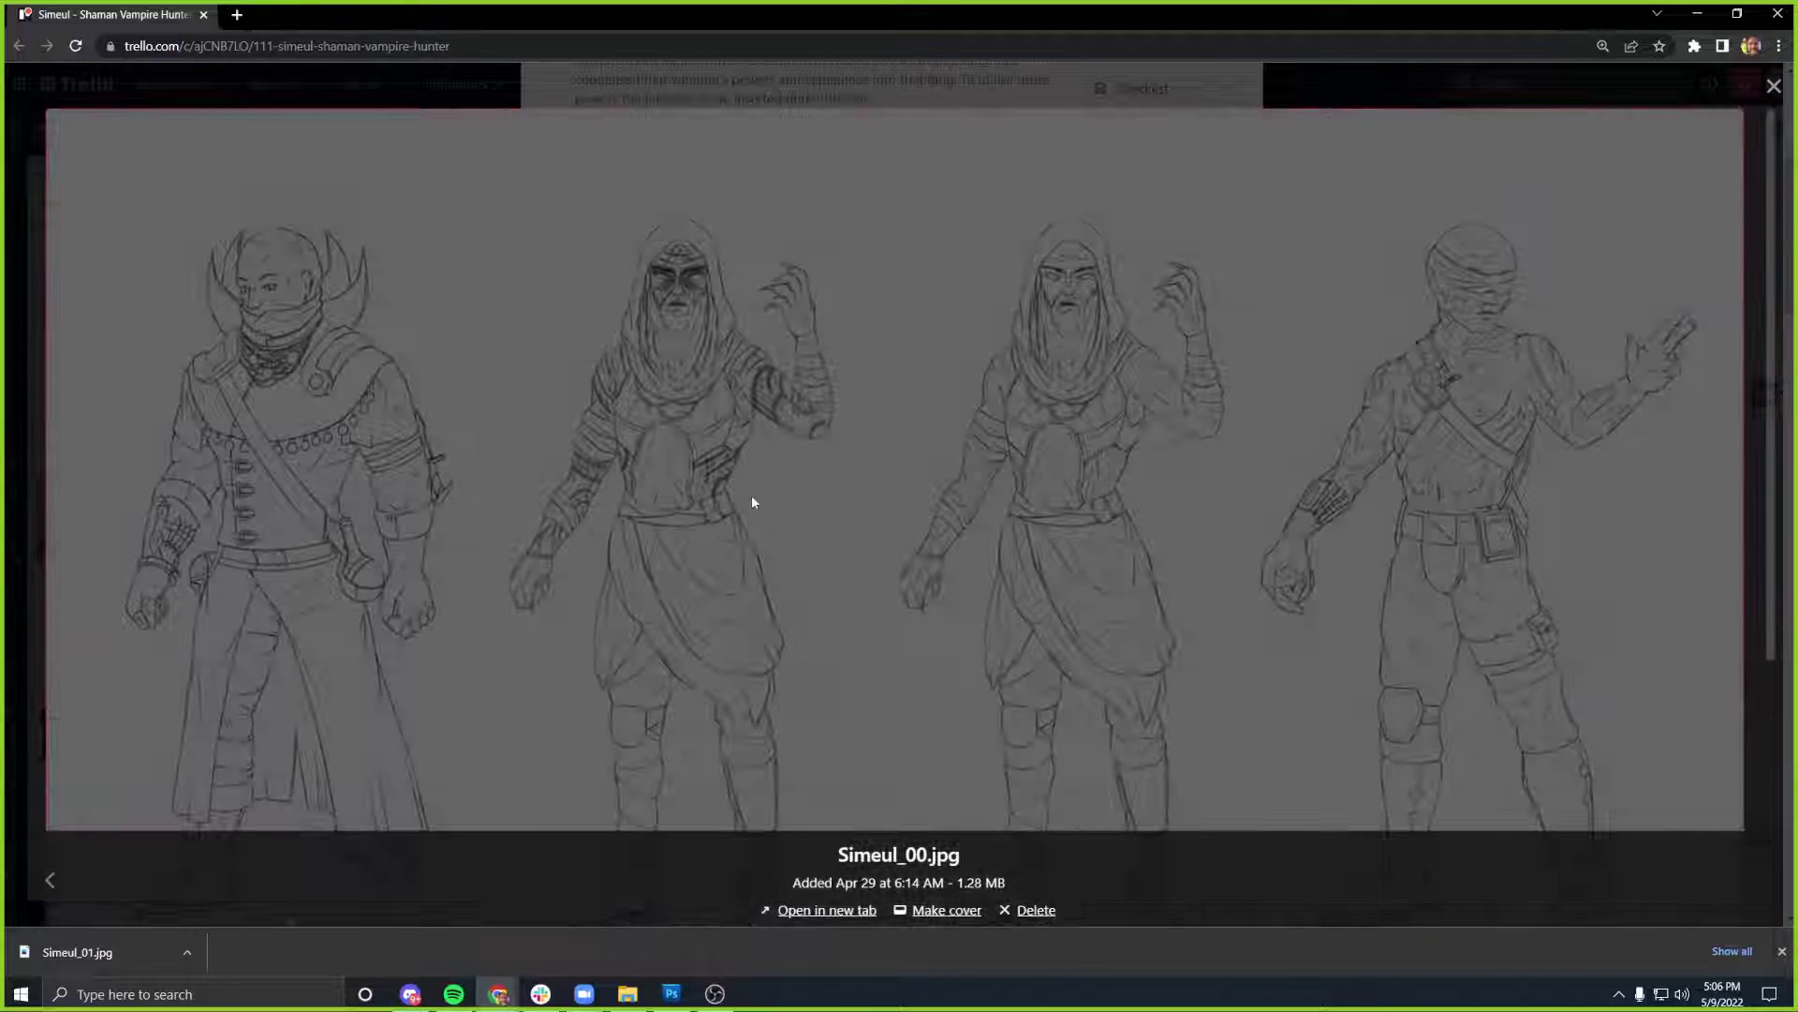
{"action": "left_click", "coordinate": [751, 501]}
{"action": "left_click", "coordinate": [637, 447]}
{"action": "scroll", "coordinate": [742, 450], "scroll_direction": "down", "scroll_amount": 1}
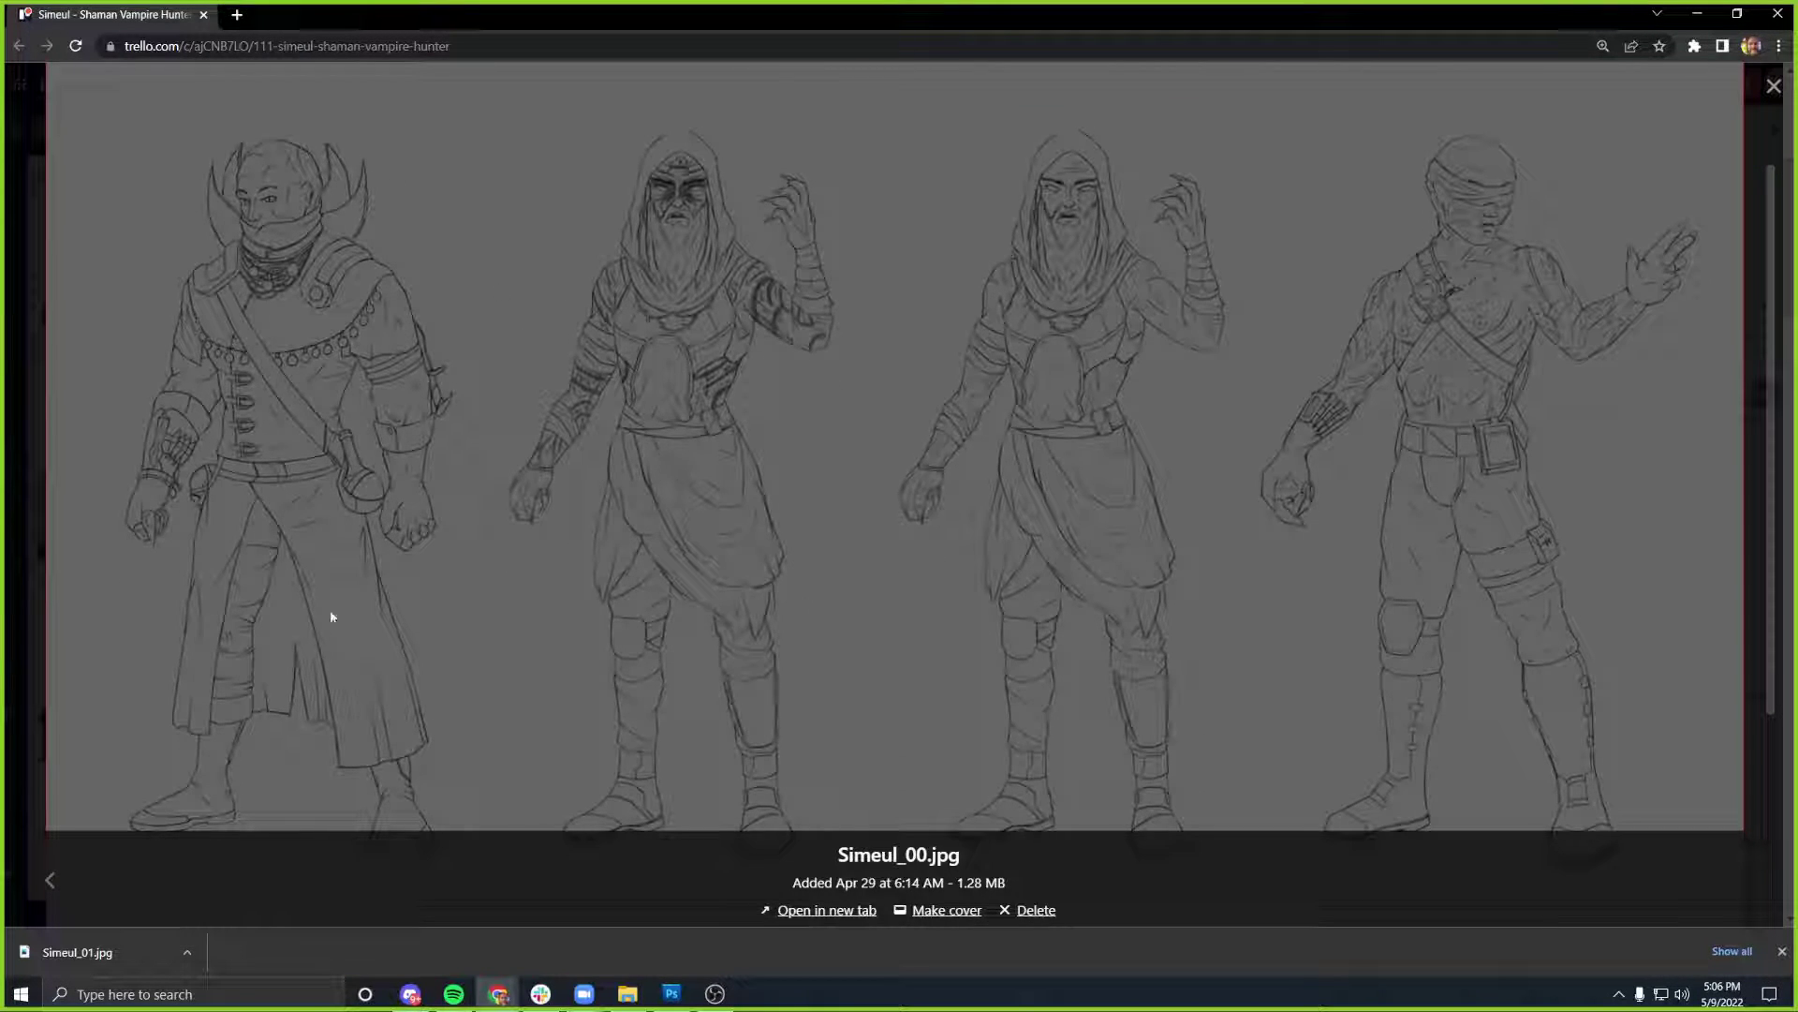
{"action": "left_click", "coordinate": [1301, 575]}
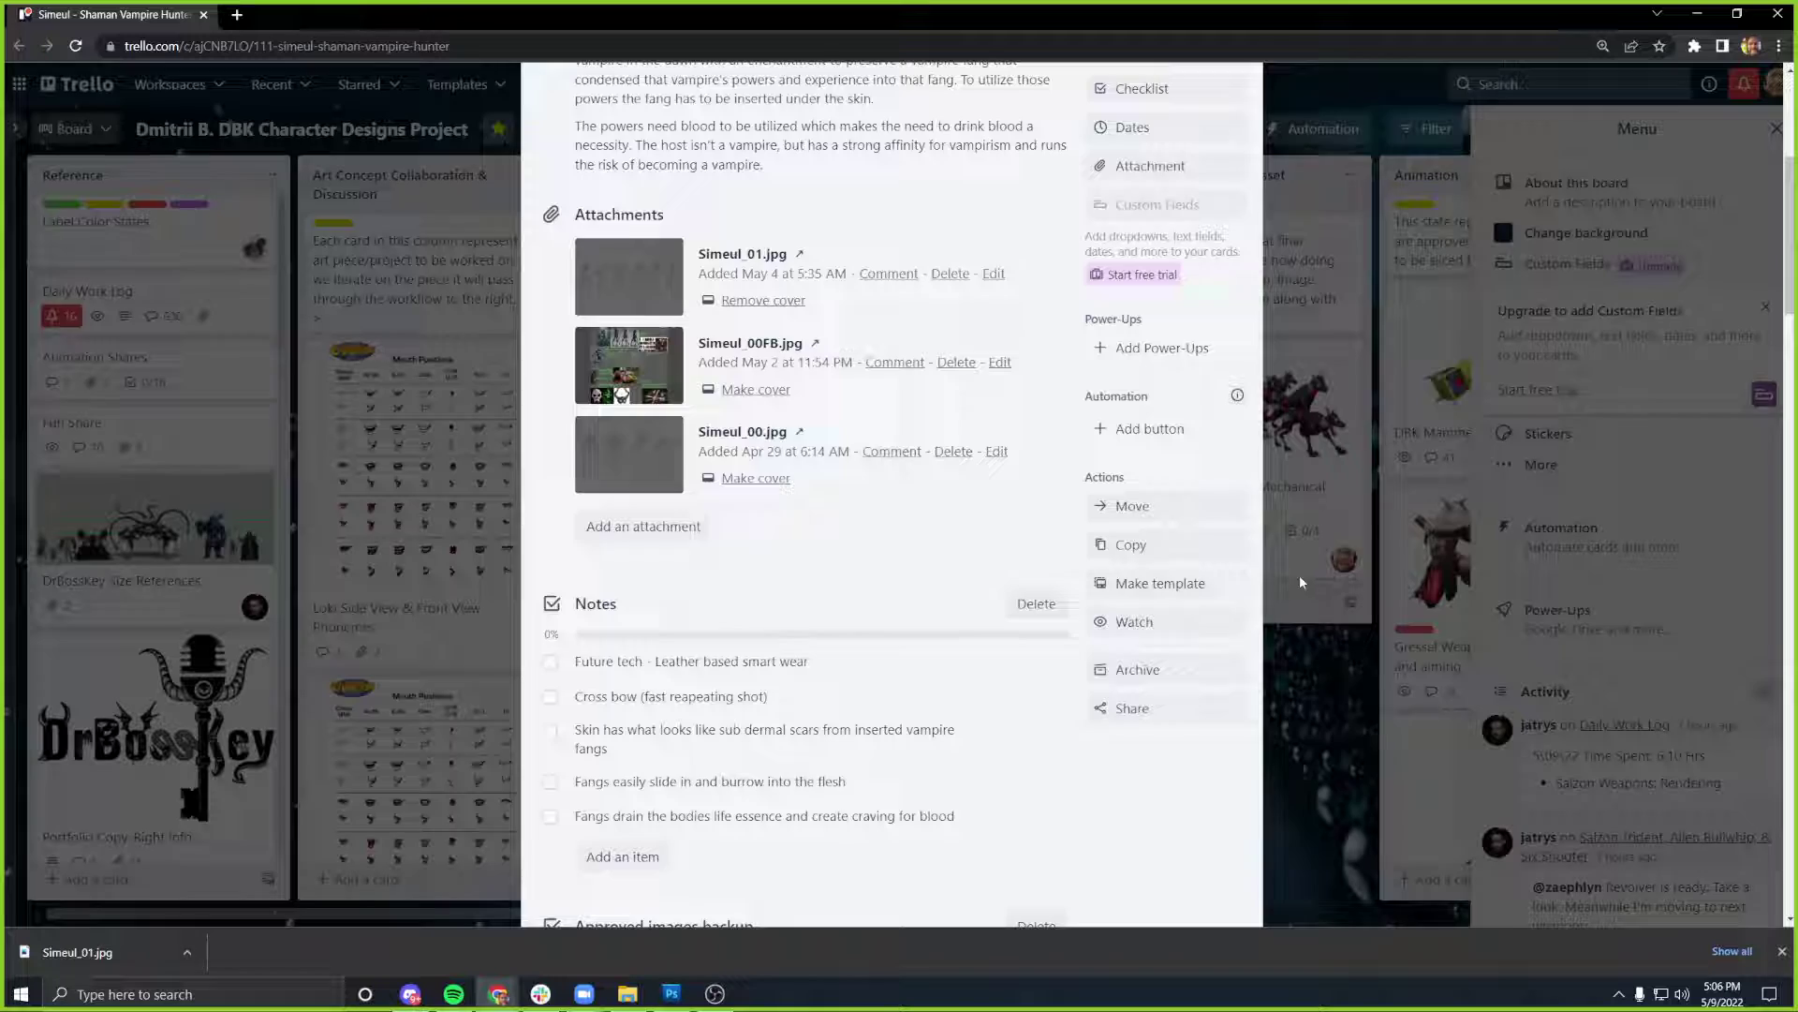
- Read through the Simeul_00FB.jpg feedback sheet, covering mutation, clothing and weapon notes, and return to the card
{"action": "left_click", "coordinate": [661, 372]}
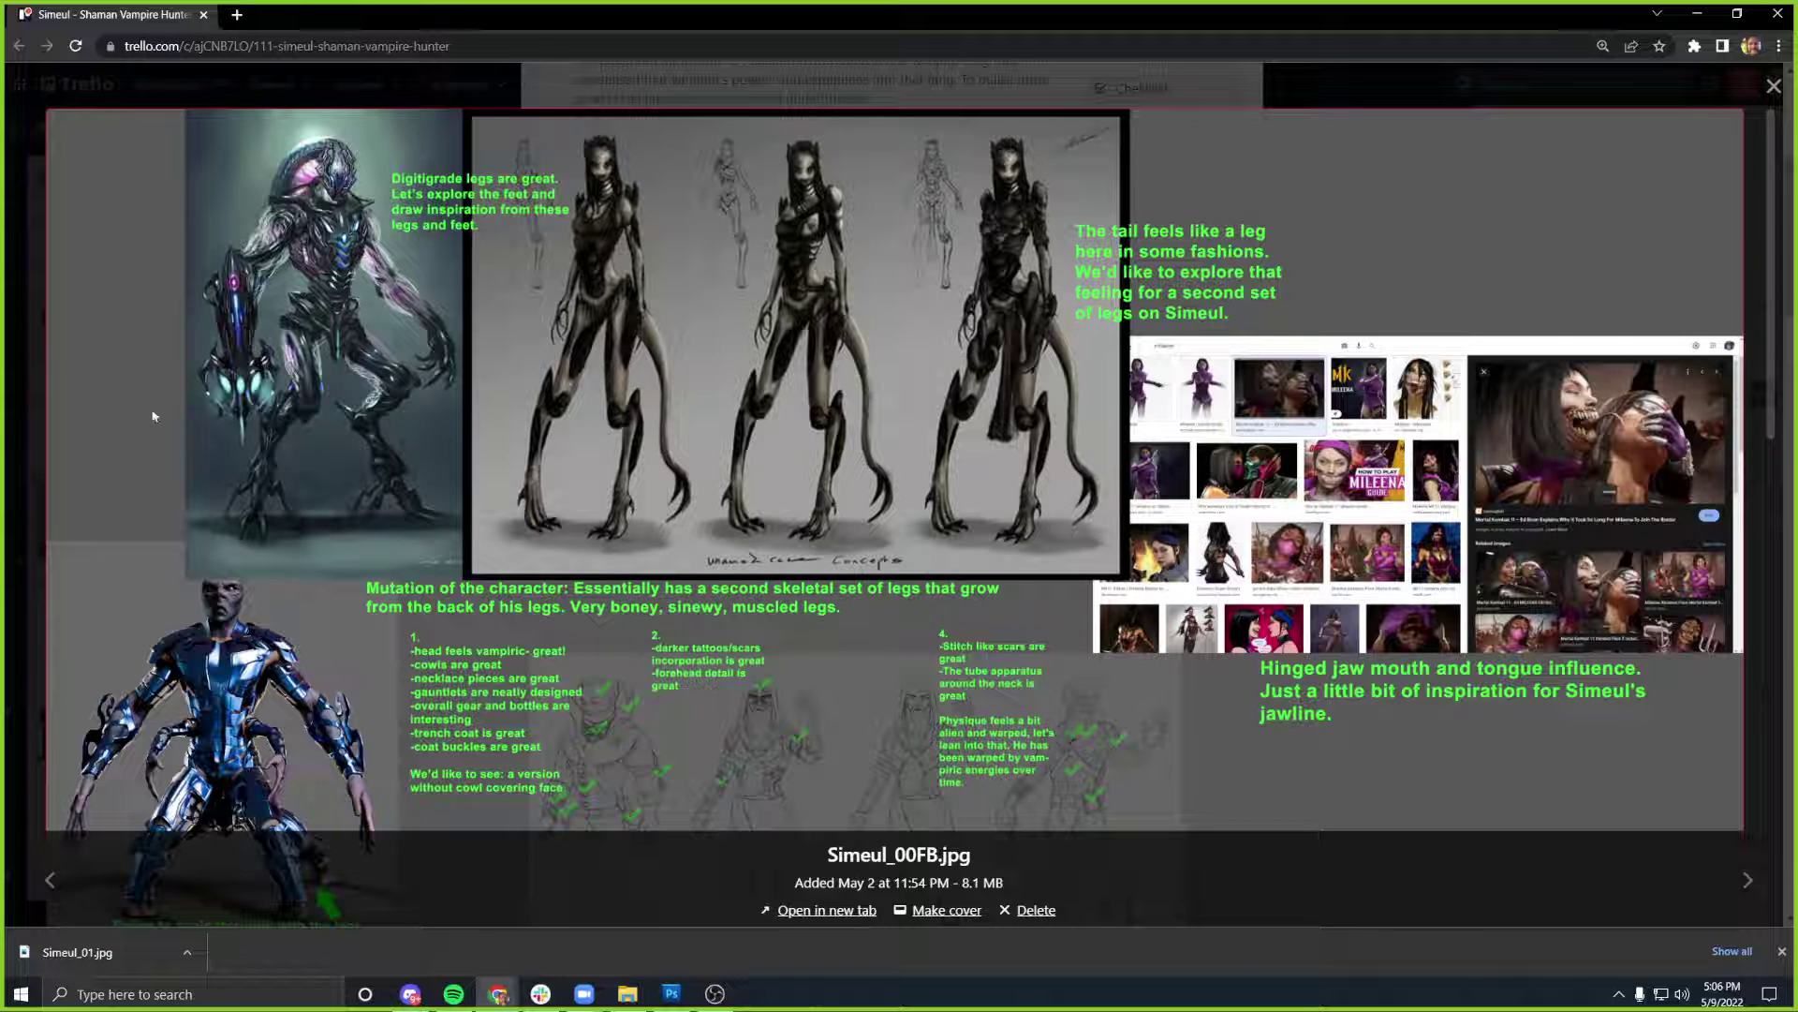
{"action": "scroll", "coordinate": [828, 575], "scroll_direction": "down", "scroll_amount": 2}
{"action": "scroll", "coordinate": [828, 575], "scroll_direction": "down", "scroll_amount": 5}
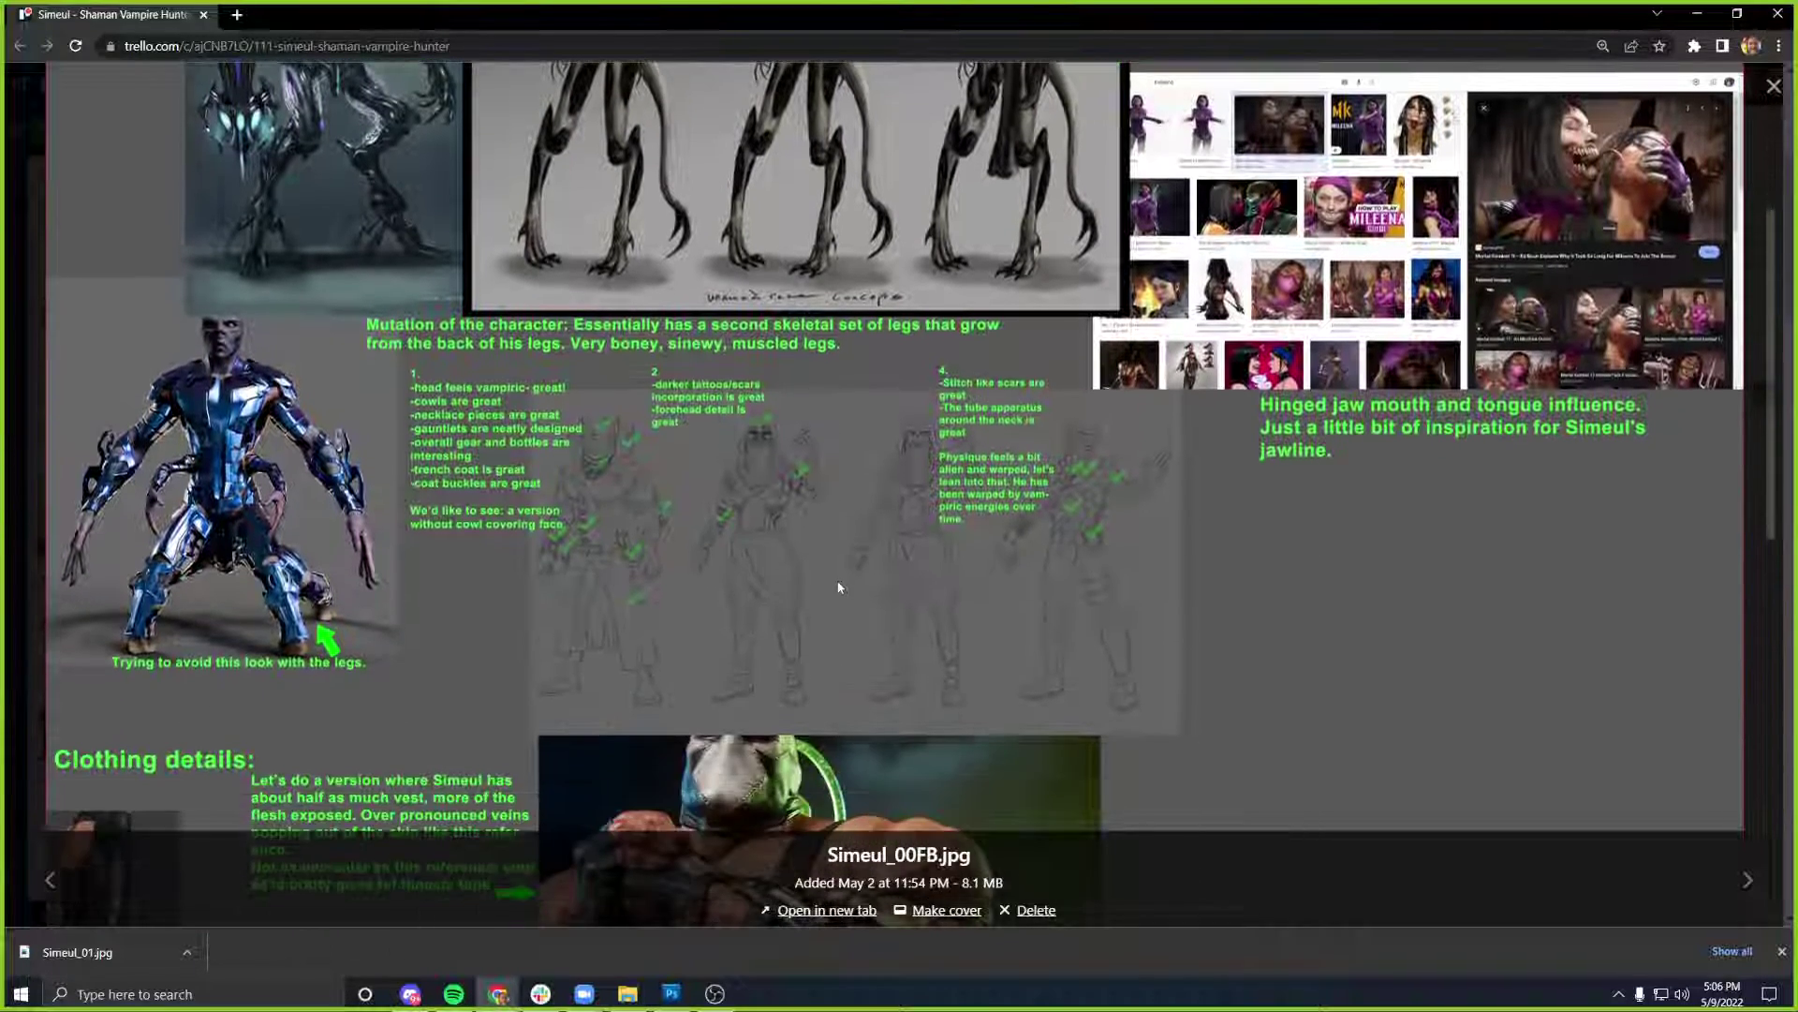
{"action": "scroll", "coordinate": [840, 587], "scroll_direction": "down", "scroll_amount": 1}
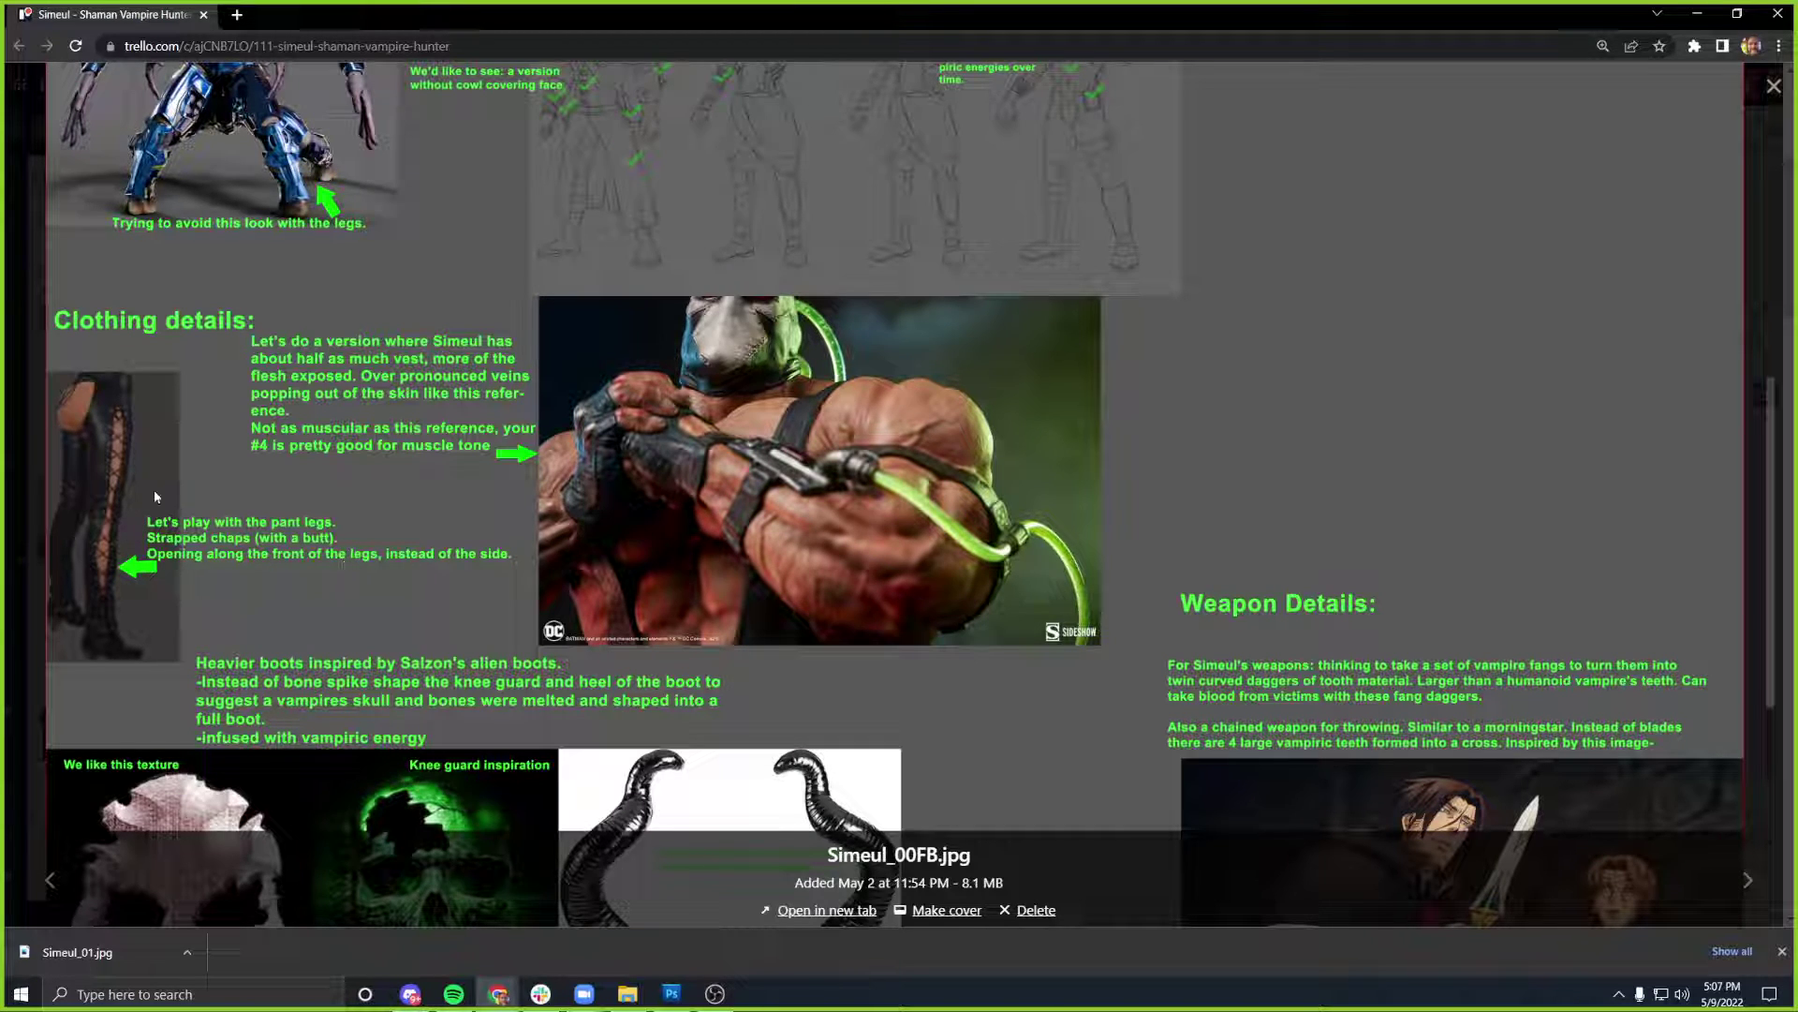
{"action": "scroll", "coordinate": [221, 427], "scroll_direction": "down", "scroll_amount": 3}
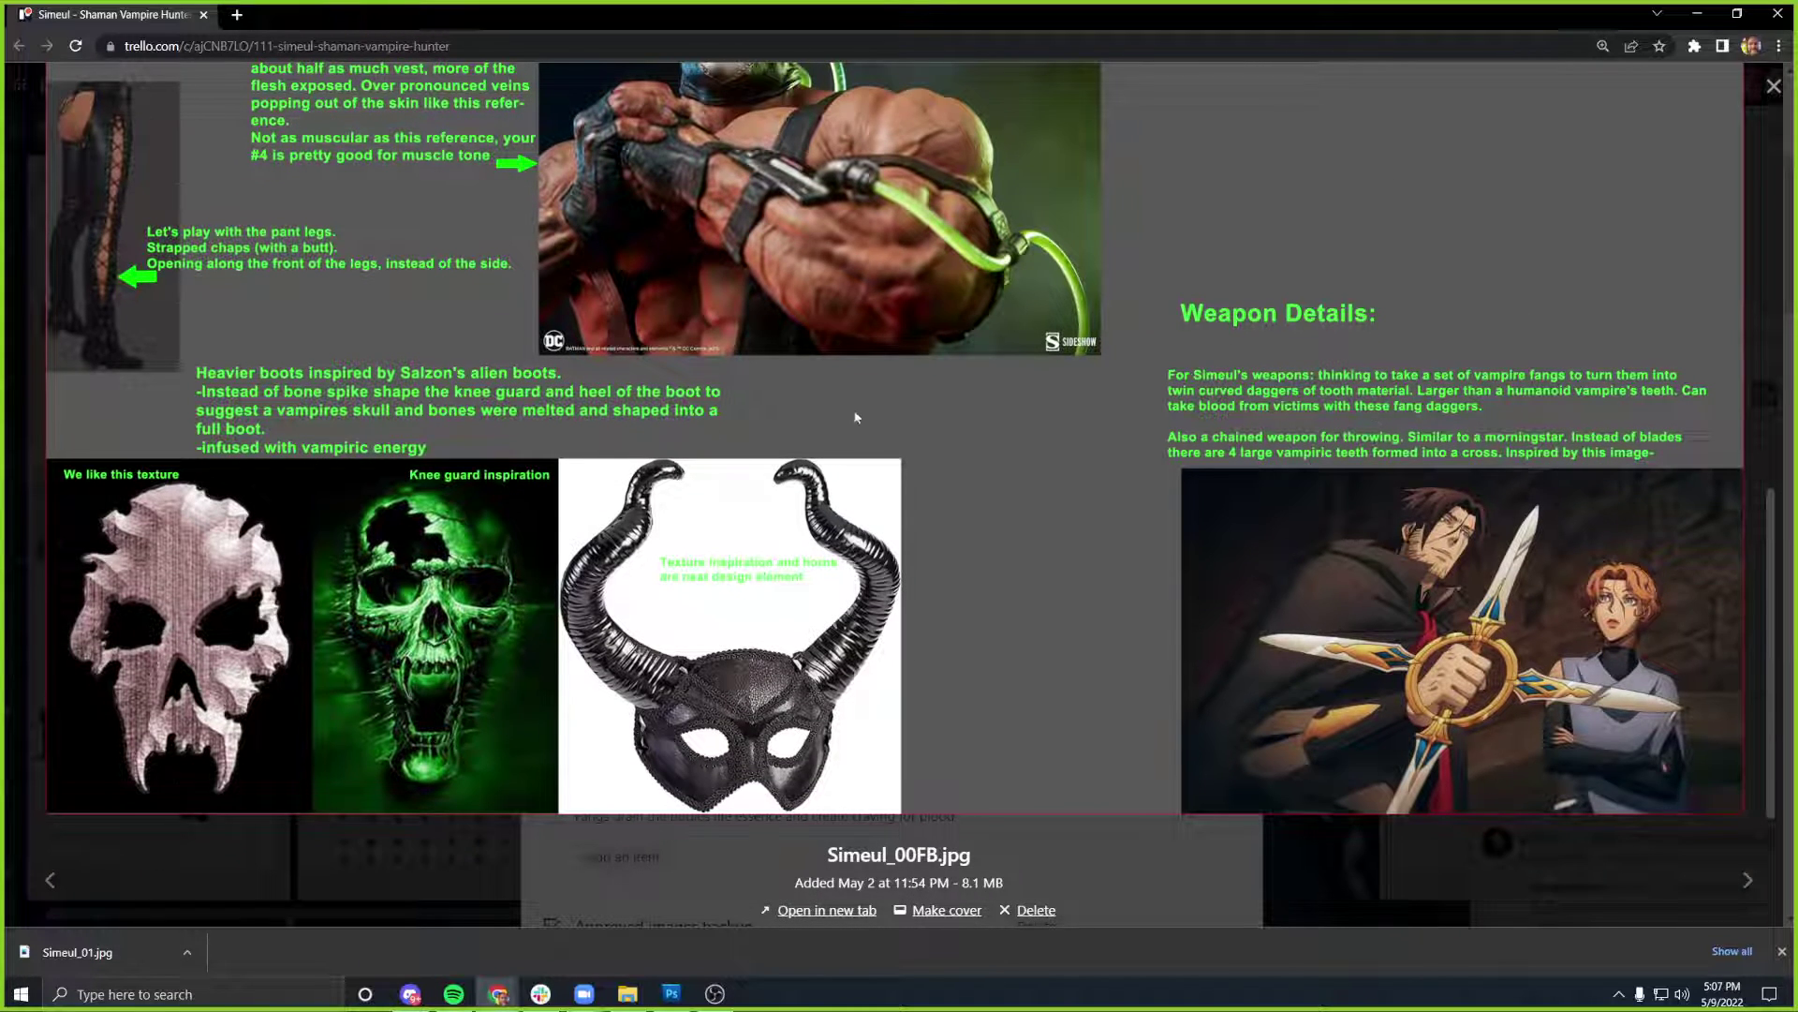
{"action": "scroll", "coordinate": [908, 435], "scroll_direction": "up", "scroll_amount": 5}
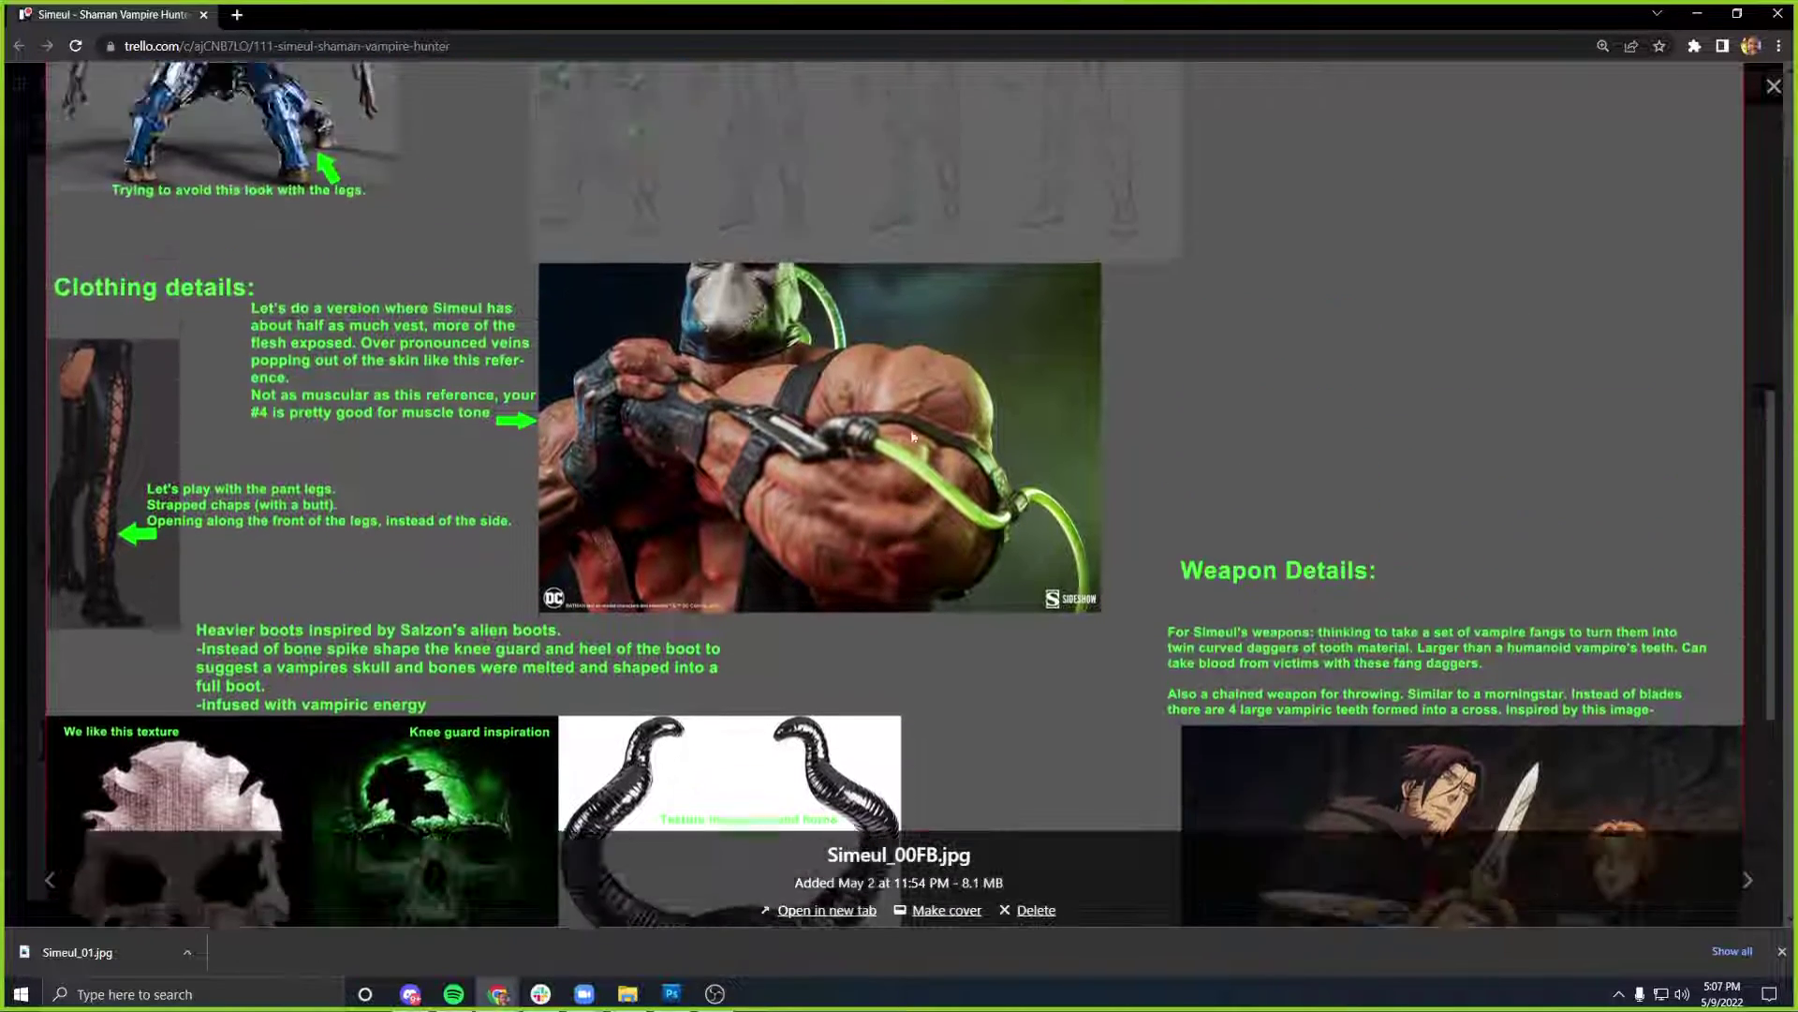
{"action": "scroll", "coordinate": [918, 435], "scroll_direction": "up", "scroll_amount": 3}
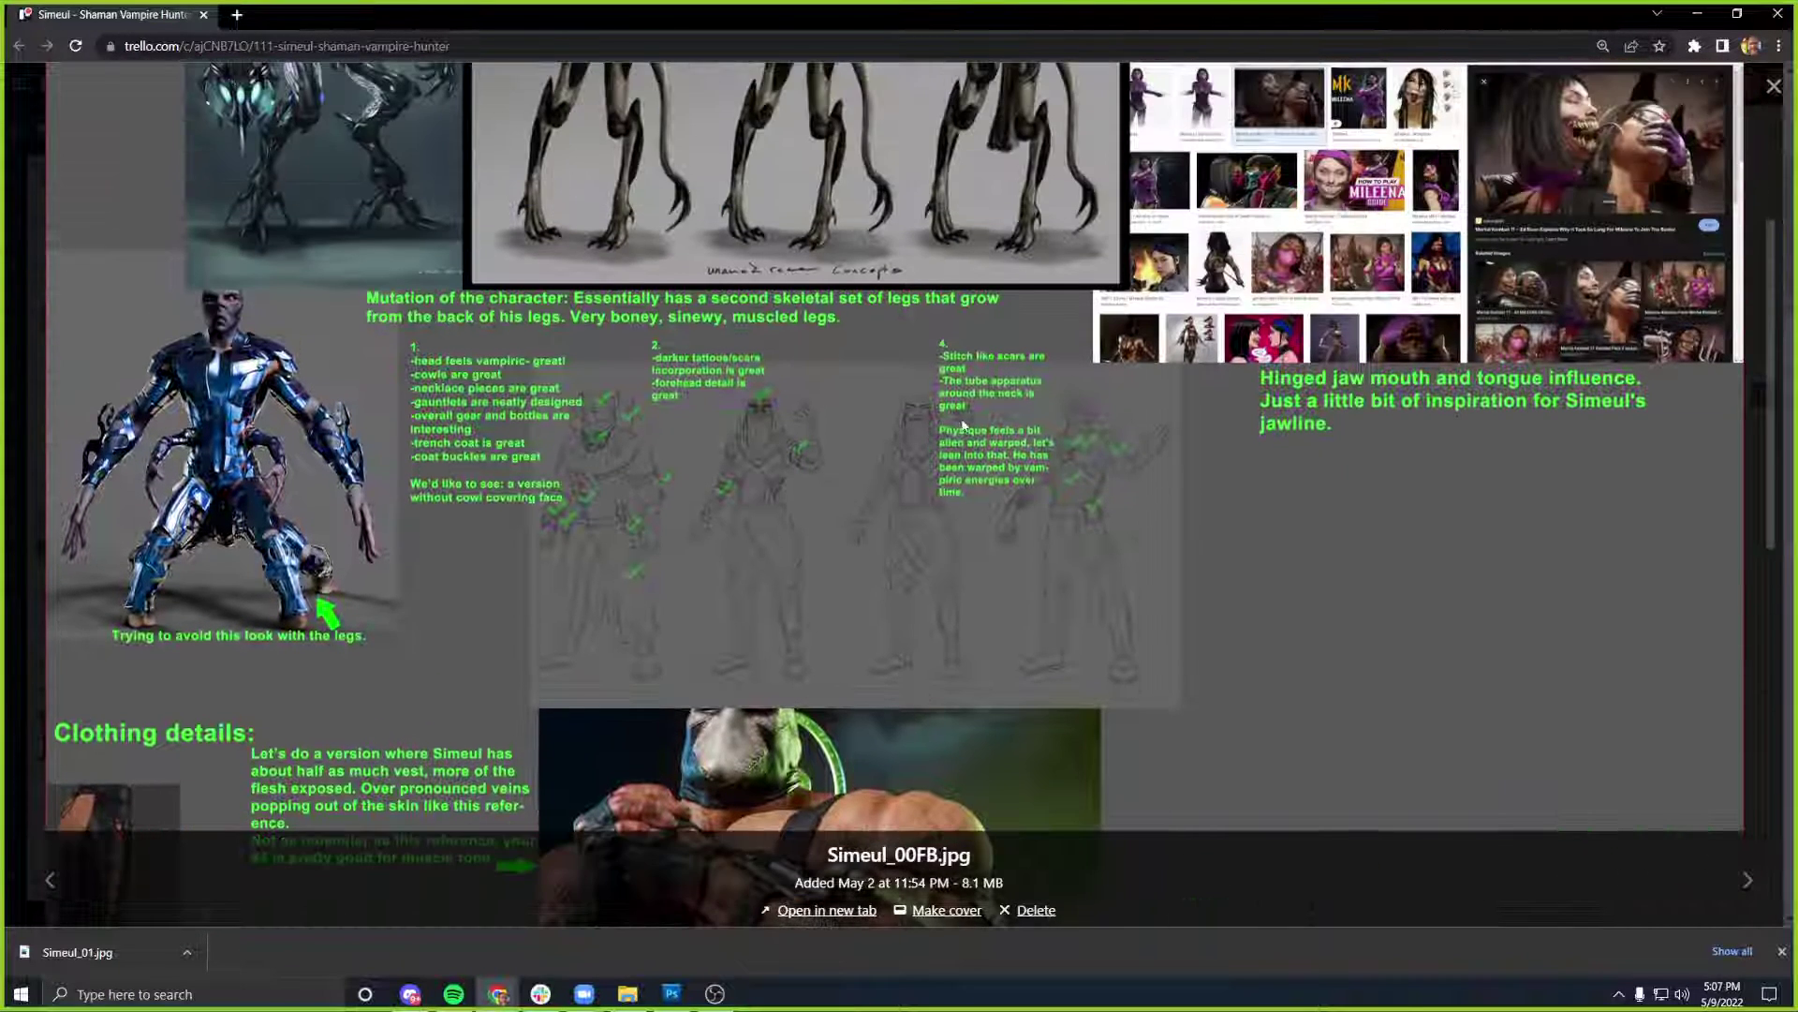
{"action": "left_click", "coordinate": [1188, 457]}
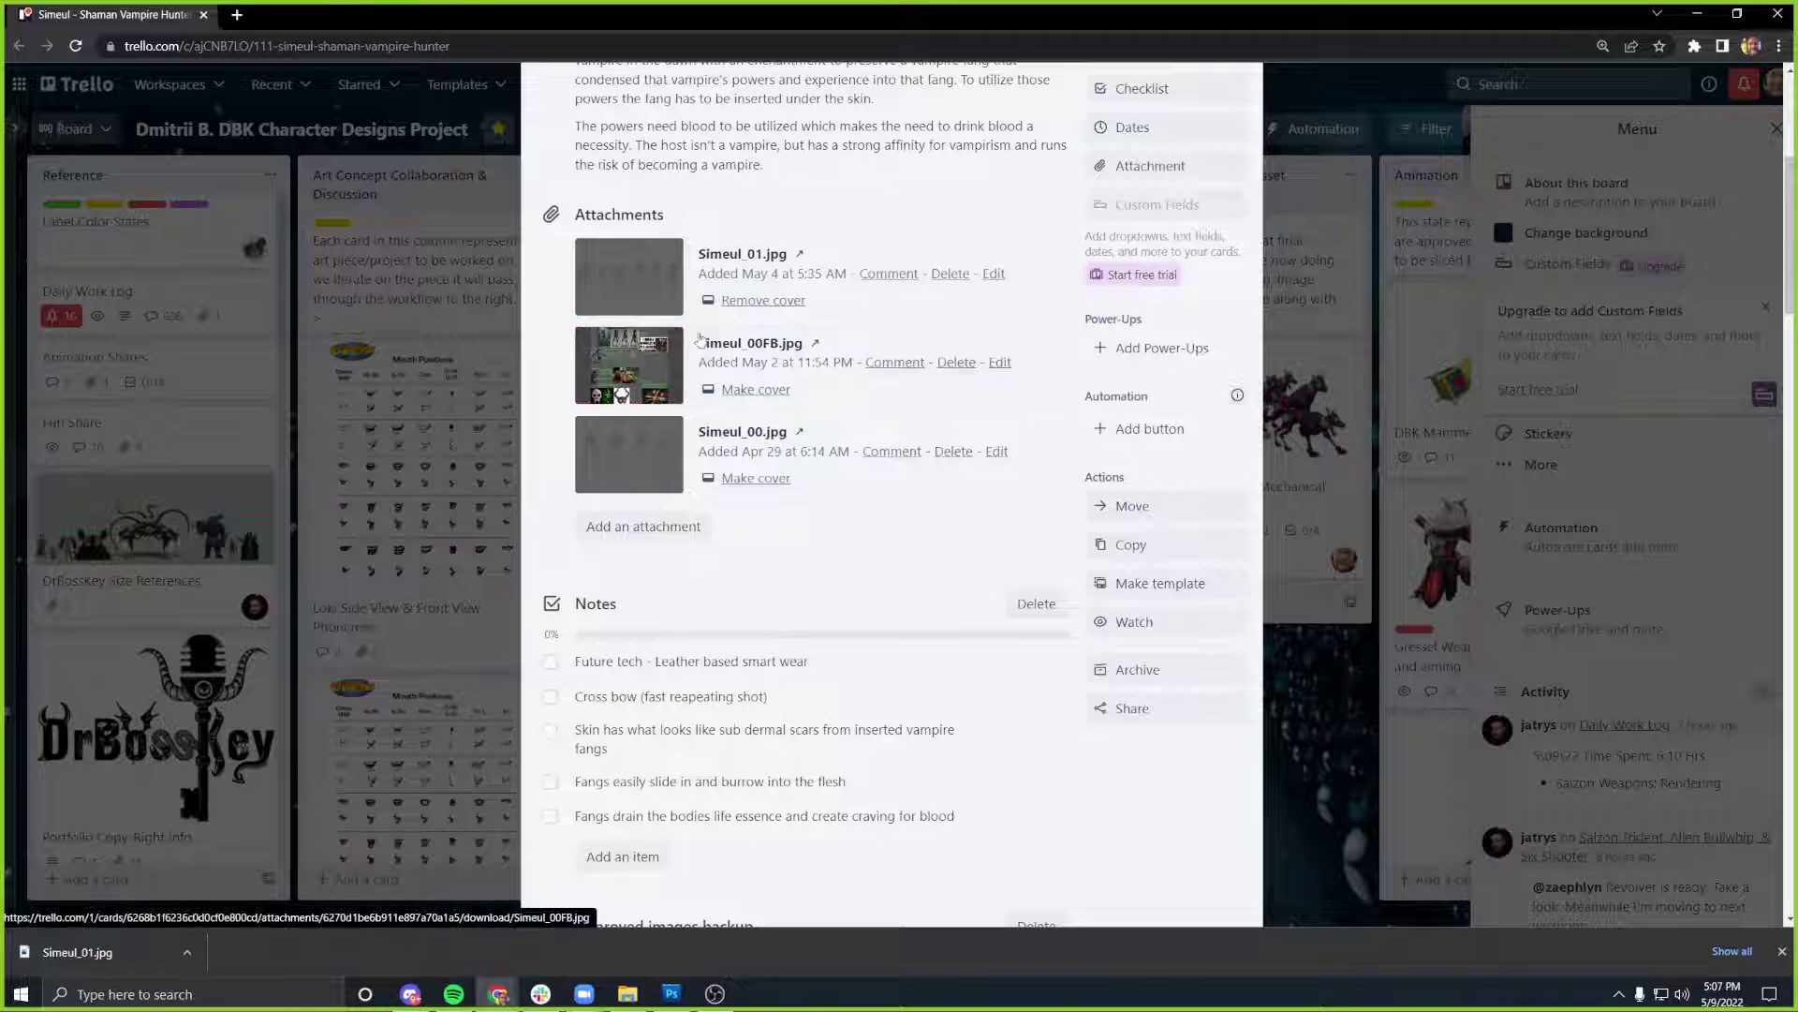
- Switch to Photoshop and look over the first three figures in the Simeul_01.jpg lineup
{"action": "key", "text": "alt+Tab"}
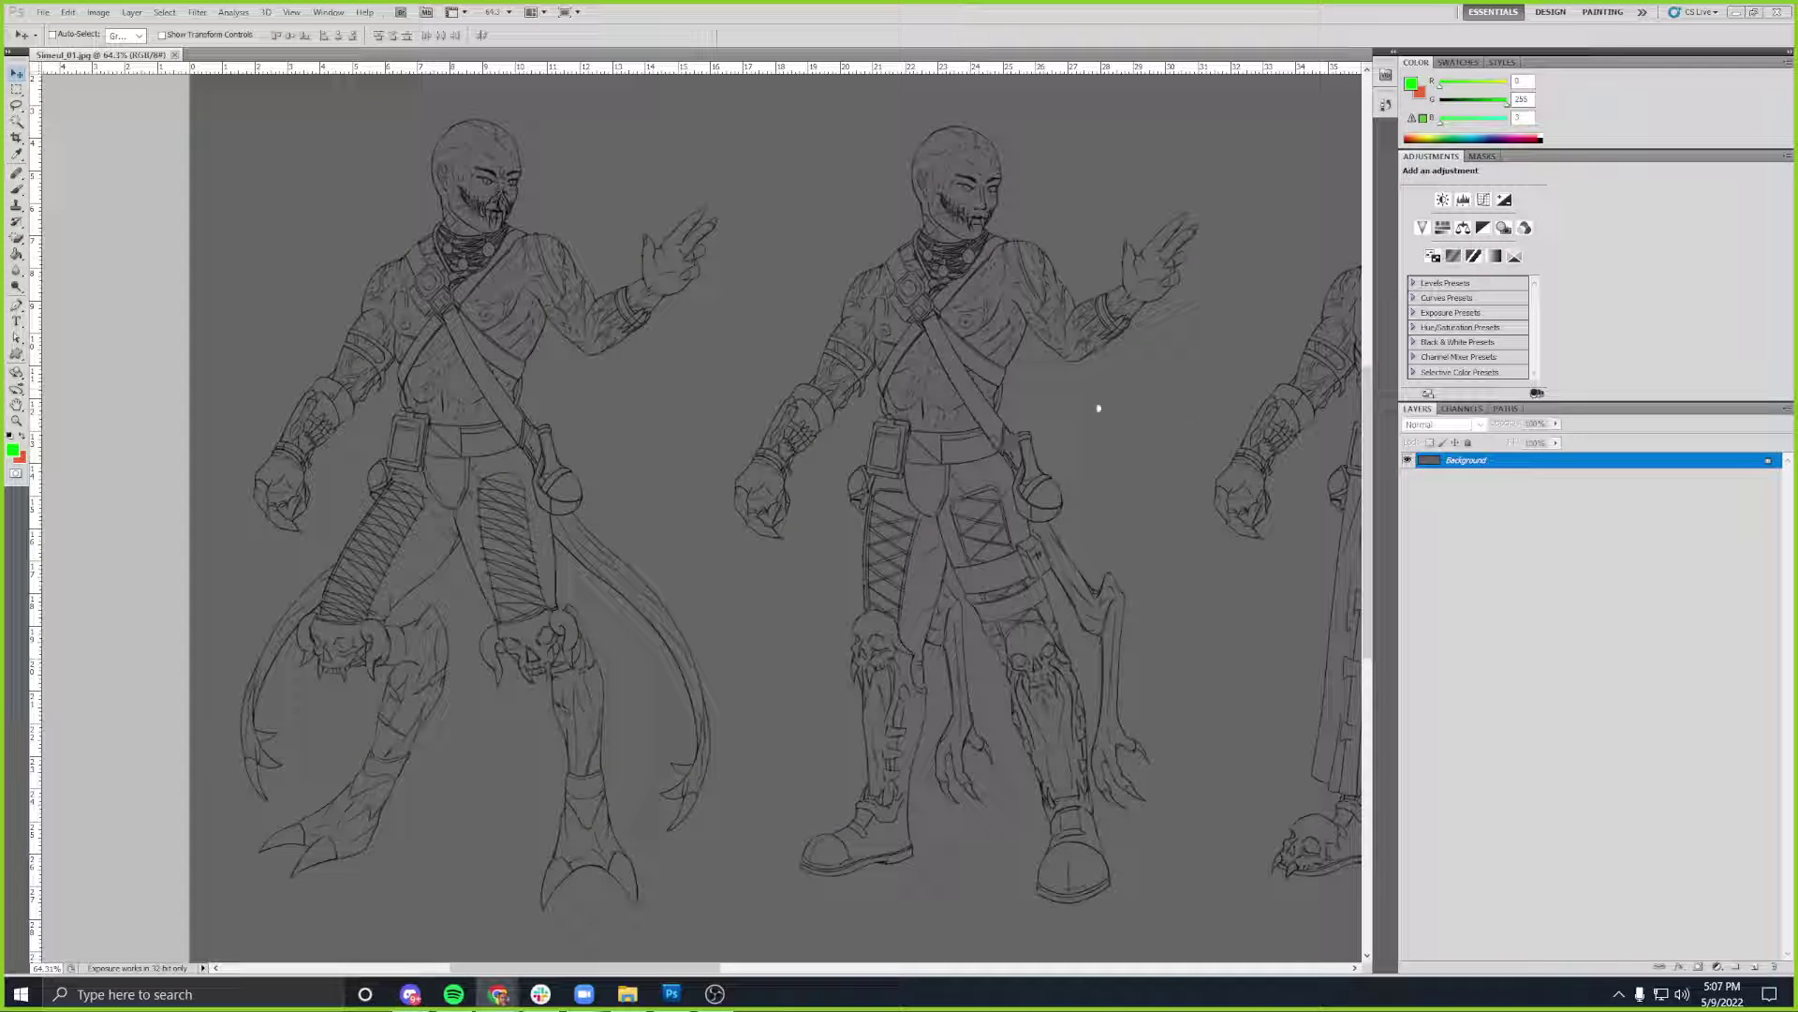
{"action": "left_click", "coordinate": [672, 384]}
{"action": "left_click_drag", "start_coordinate": [755, 342], "coordinate": [698, 350]}
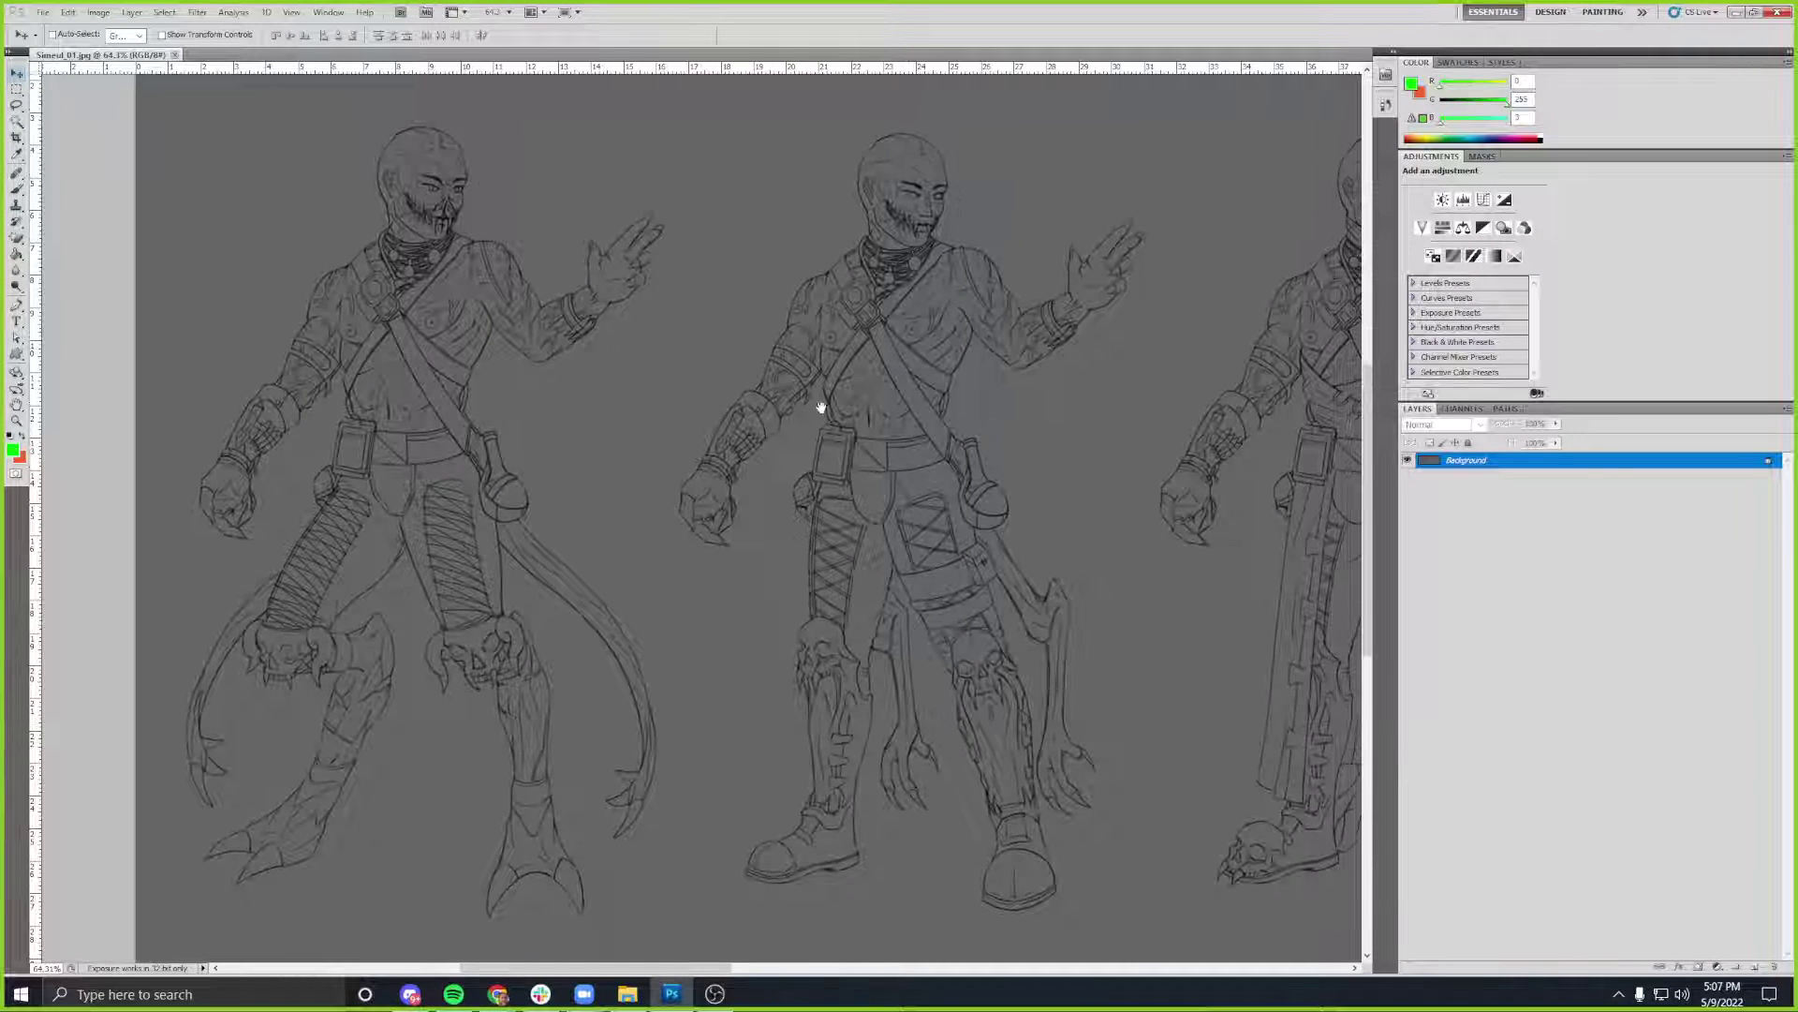
{"action": "left_click_drag", "start_coordinate": [1024, 446], "coordinate": [919, 437]}
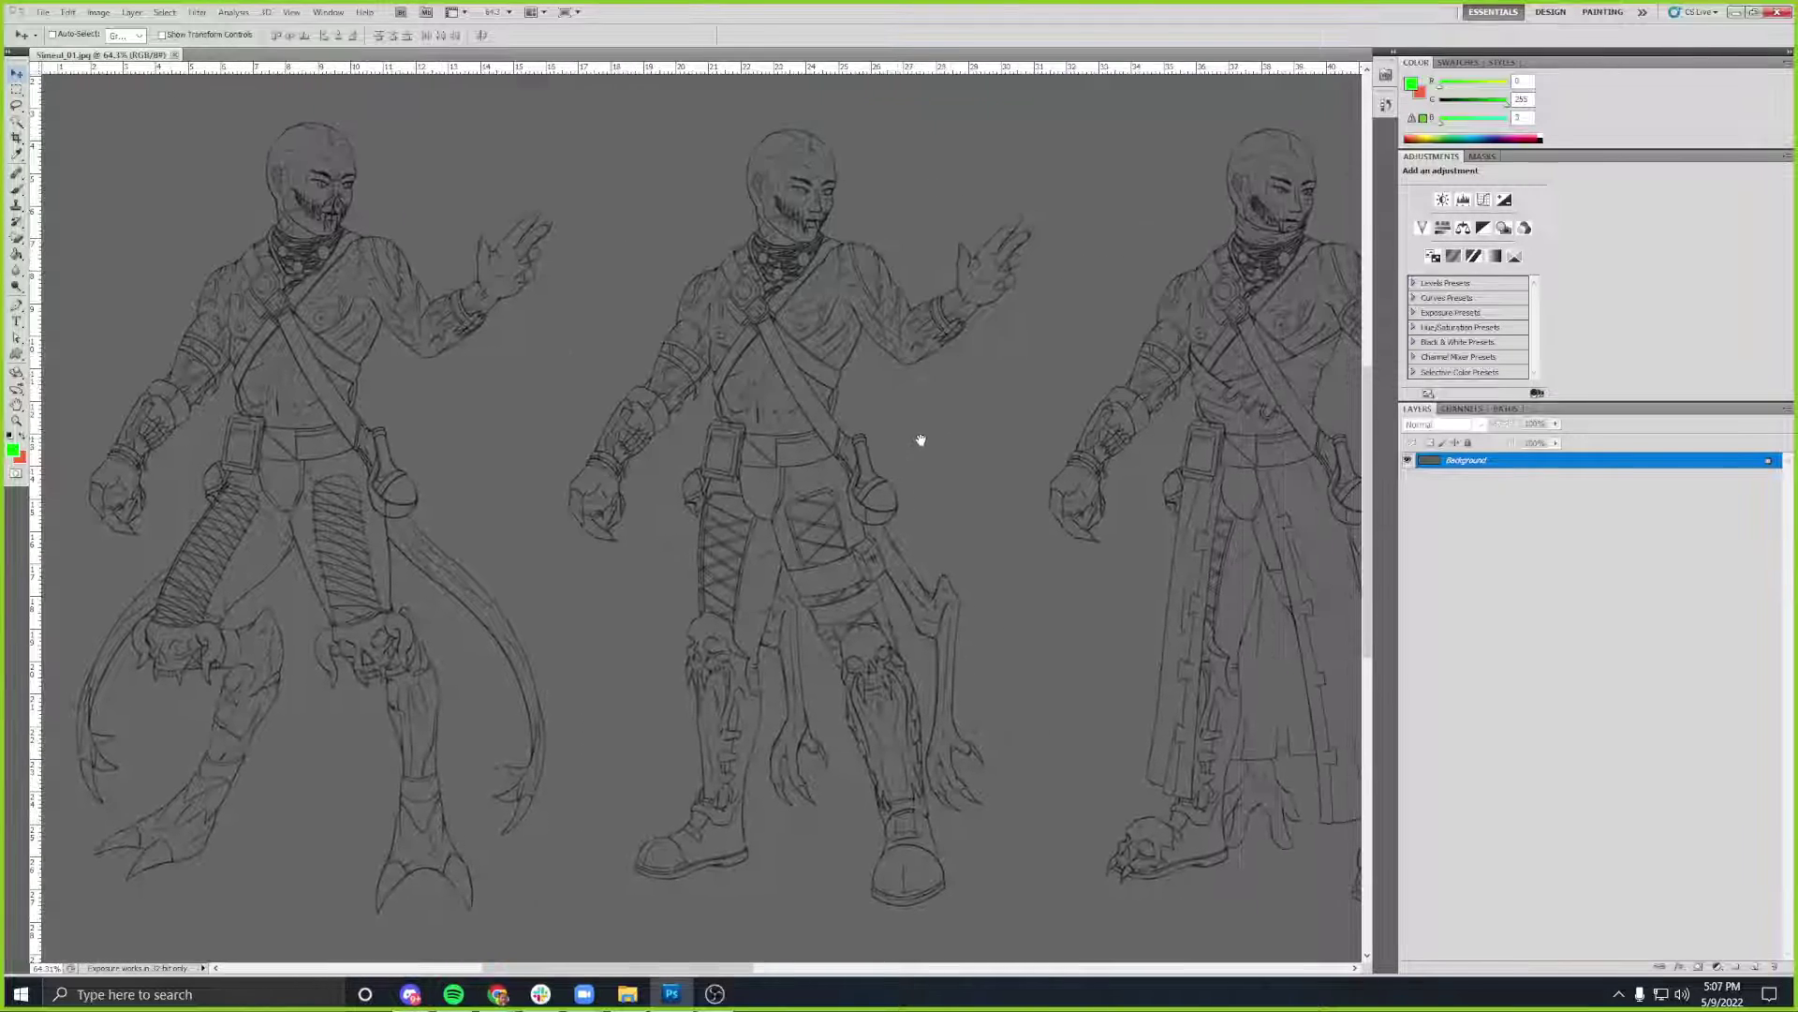
{"action": "left_click_drag", "start_coordinate": [1036, 453], "coordinate": [883, 454]}
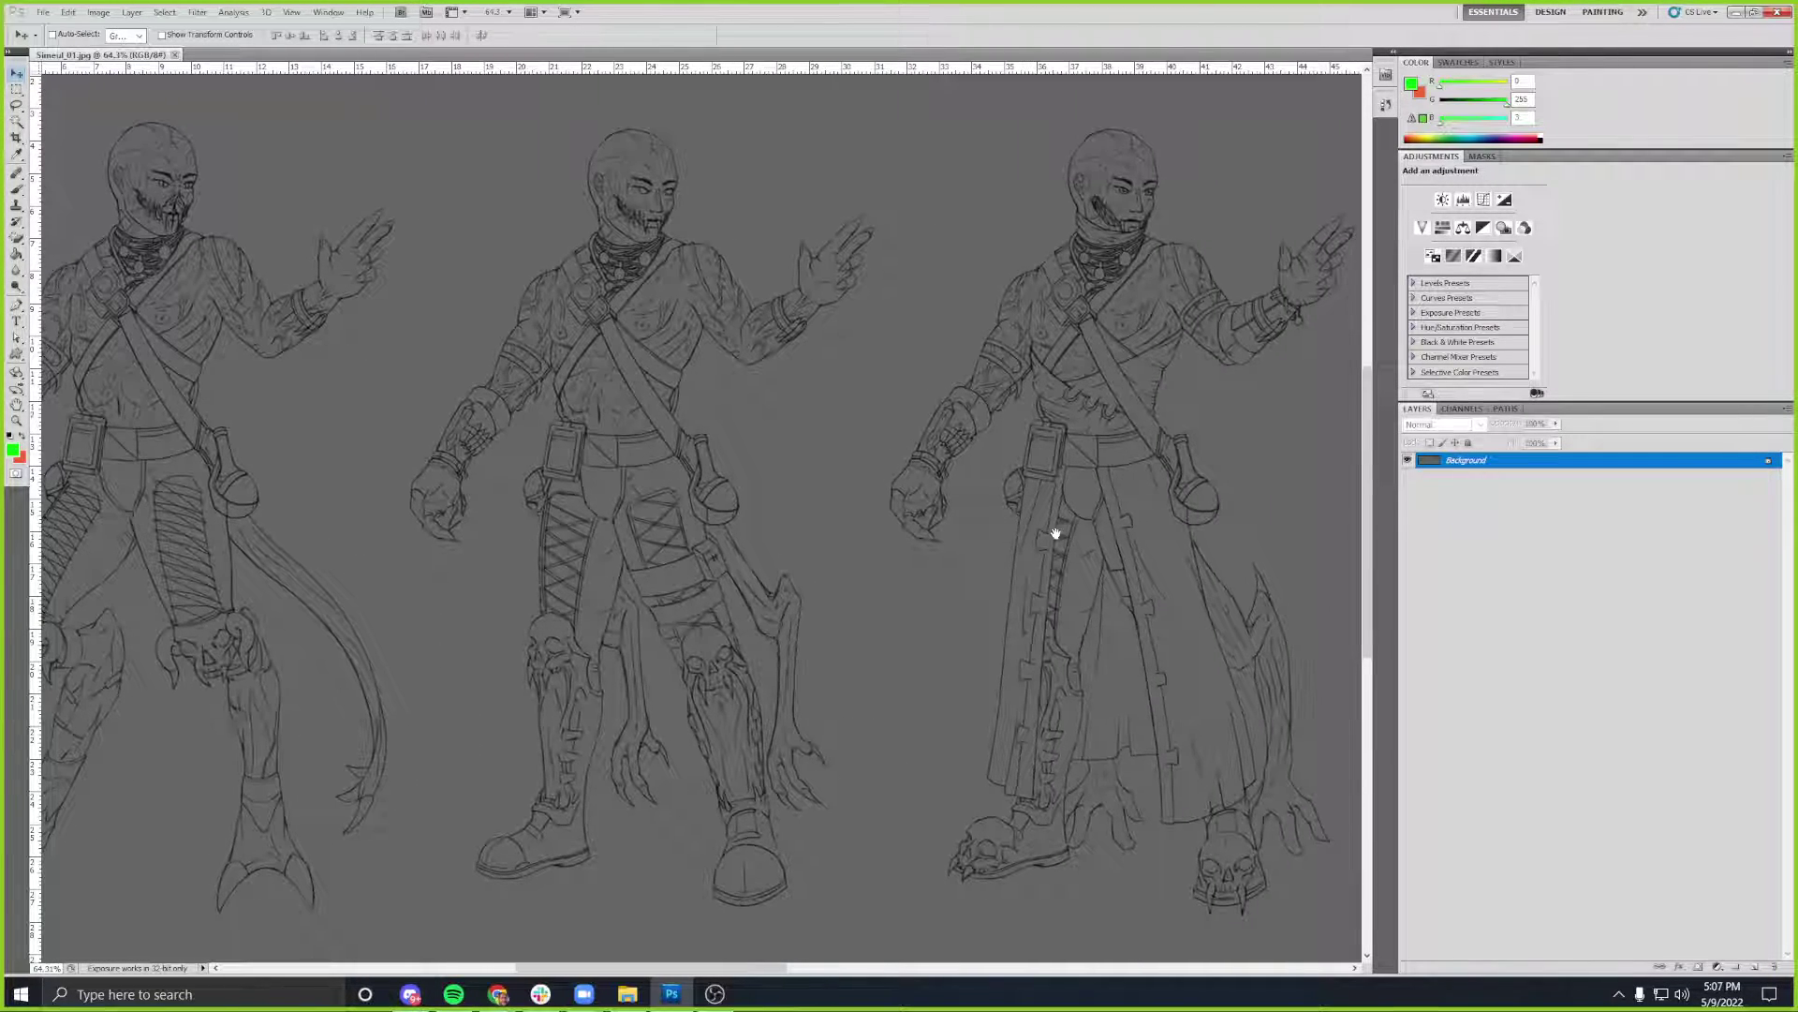
{"action": "left_click_drag", "start_coordinate": [762, 500], "coordinate": [1105, 515]}
{"action": "left_click_drag", "start_coordinate": [689, 438], "coordinate": [698, 442]}
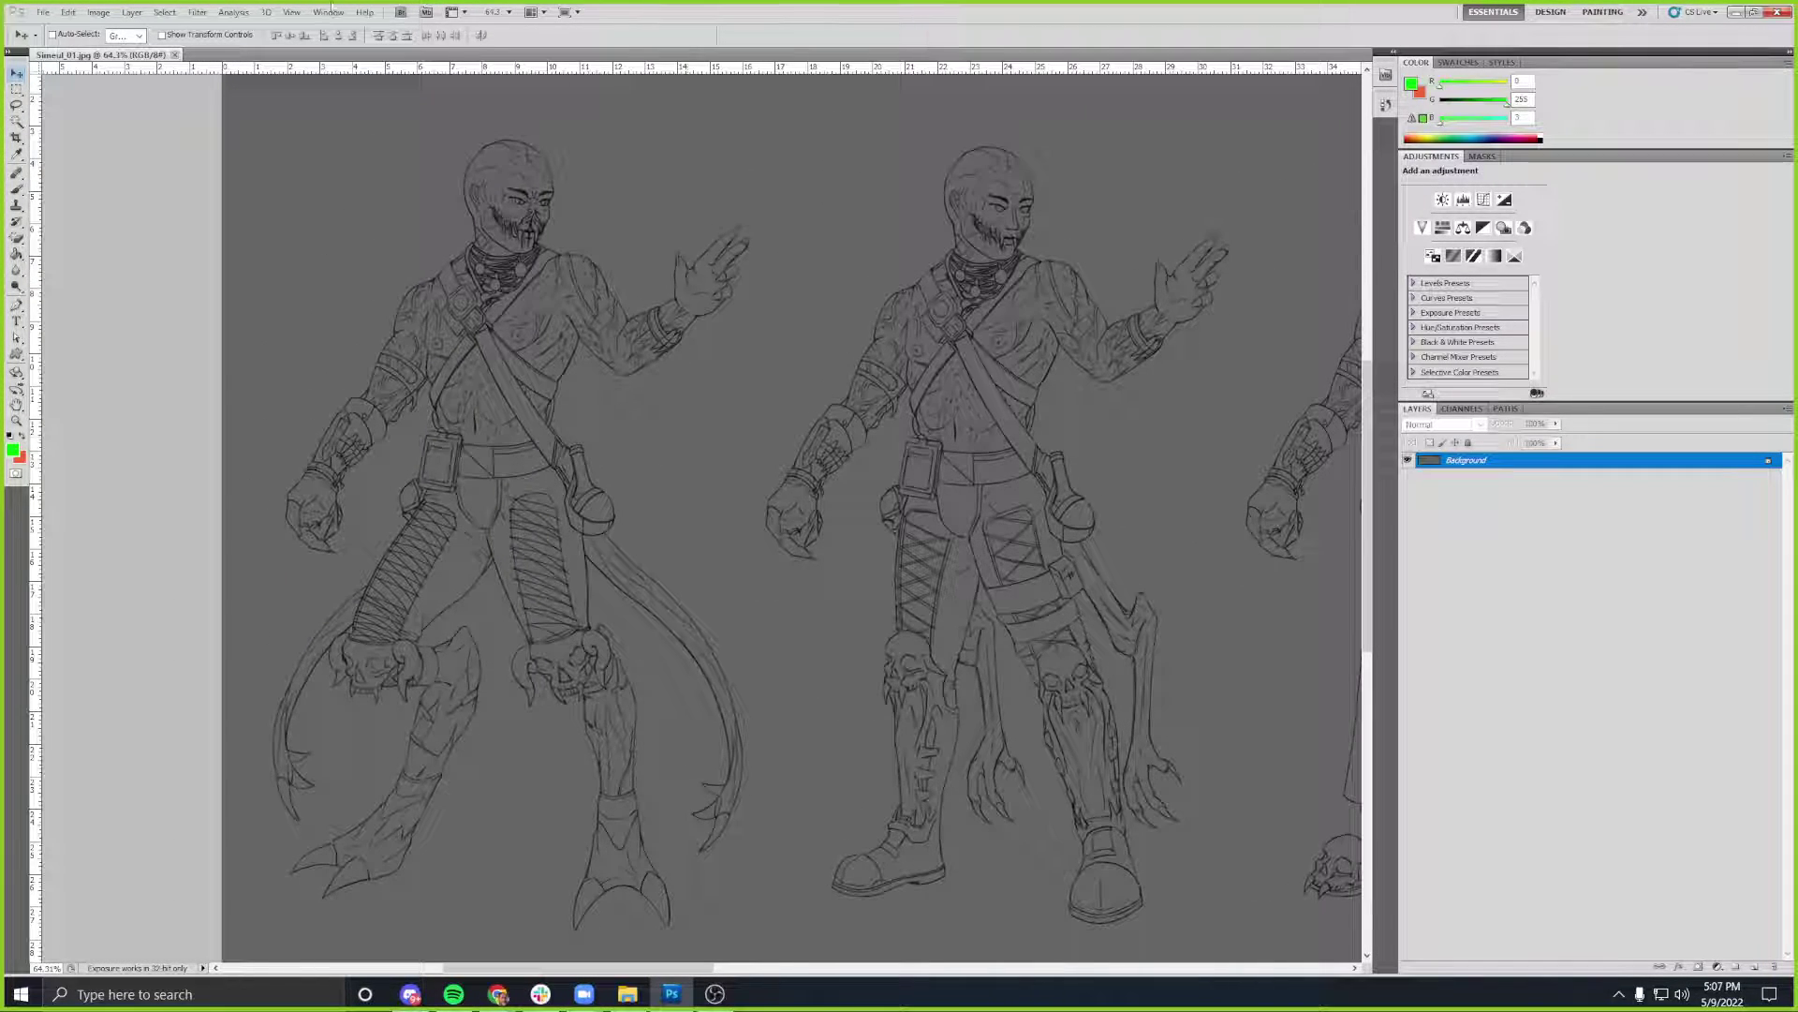
- Draw a green (#00ff03) check mark shape between the first and second figures
{"action": "key", "text": "i"}
{"action": "left_click", "coordinate": [13, 450]}
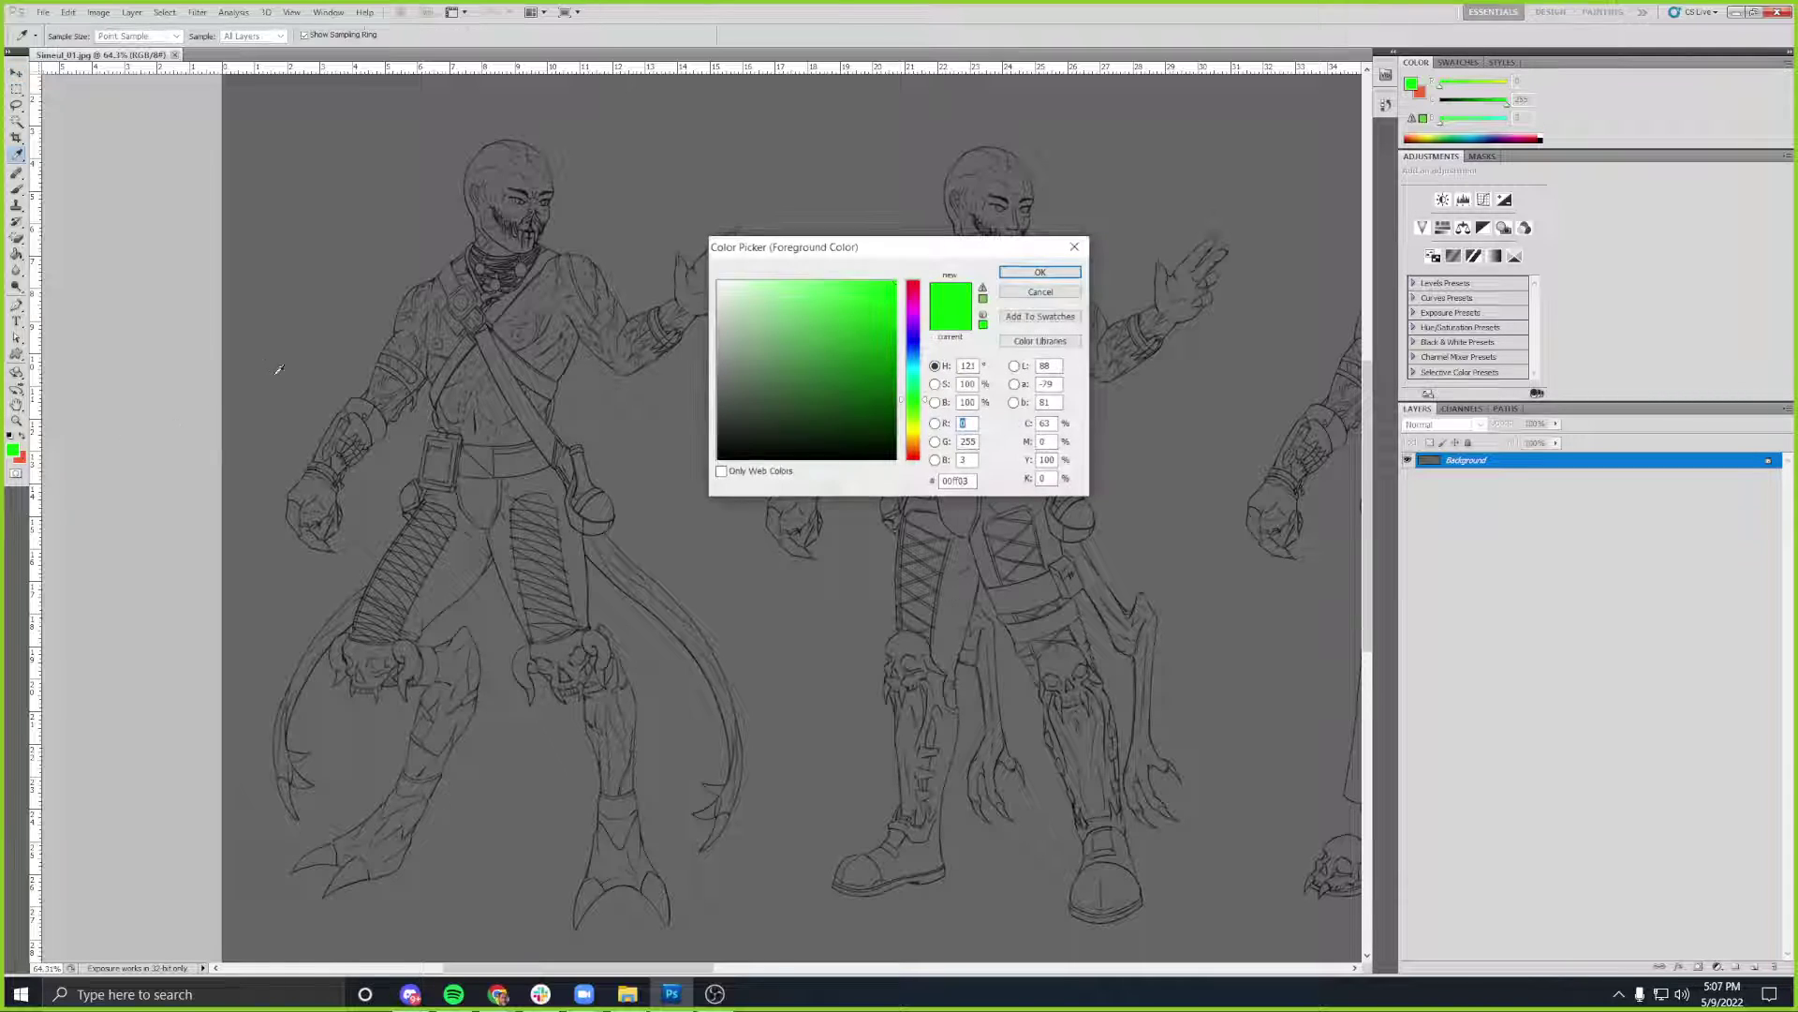
{"action": "key", "text": "Return"}
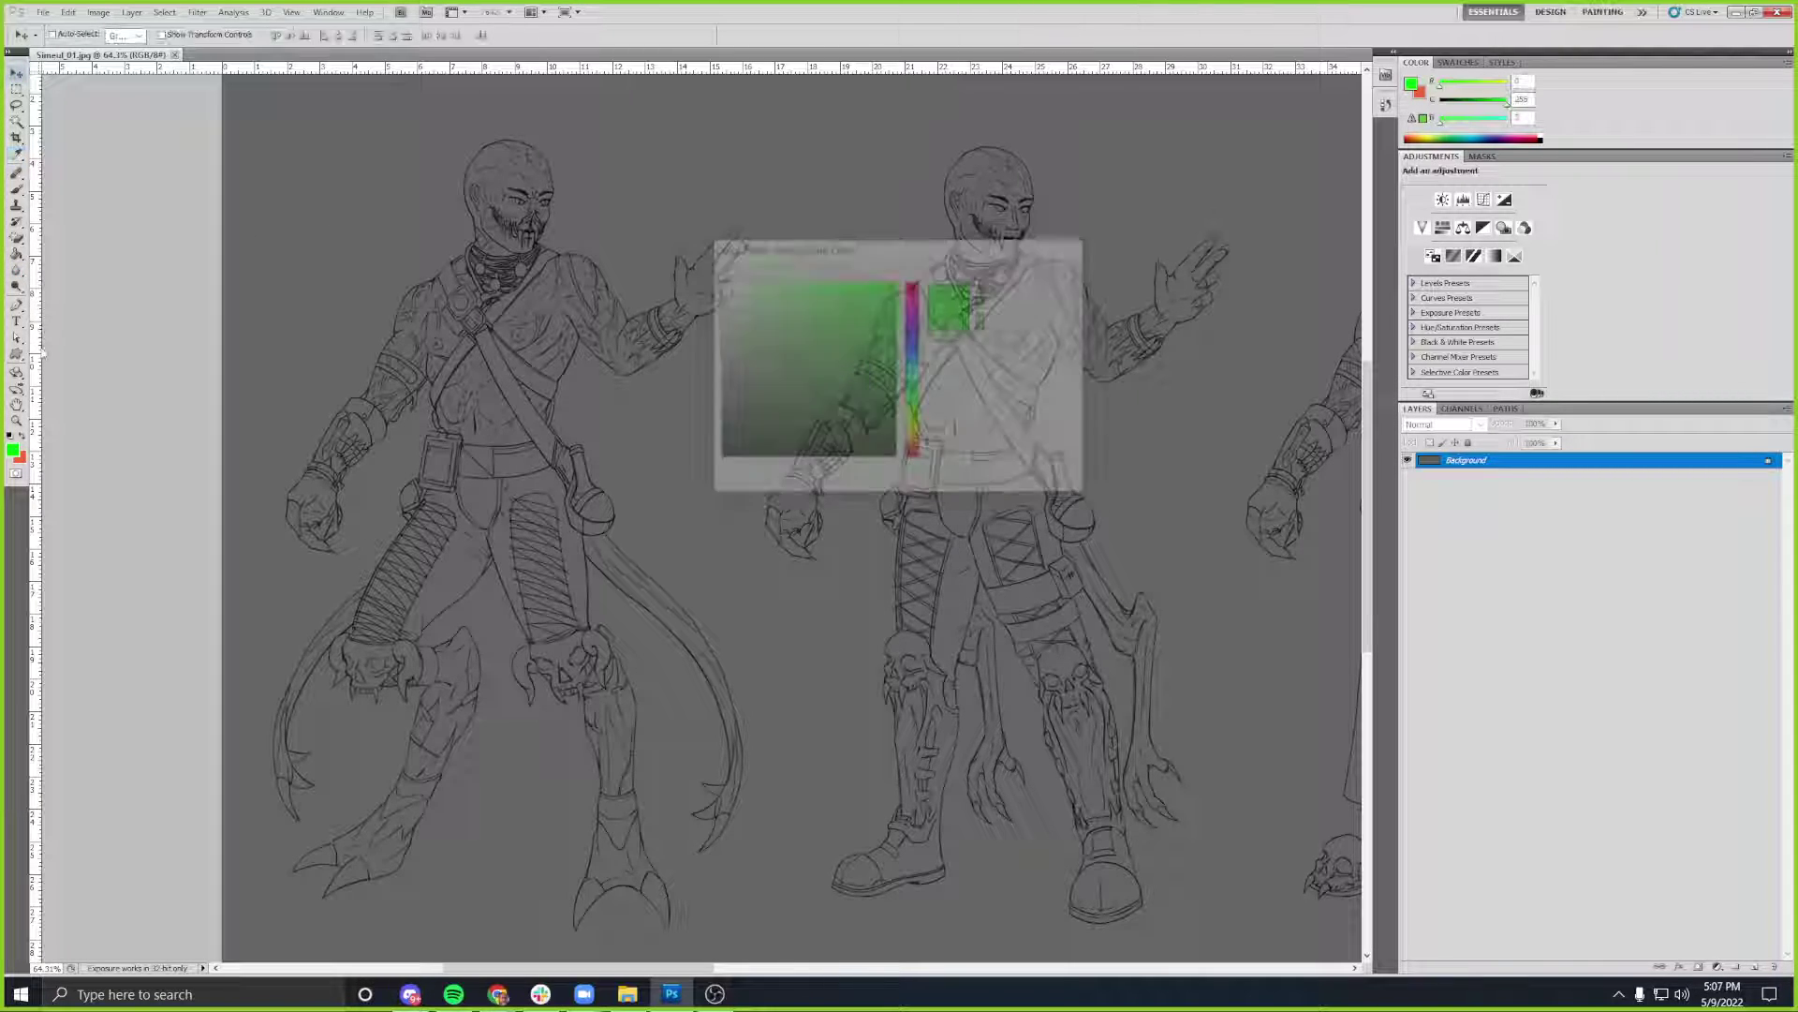
{"action": "left_click", "coordinate": [16, 354]}
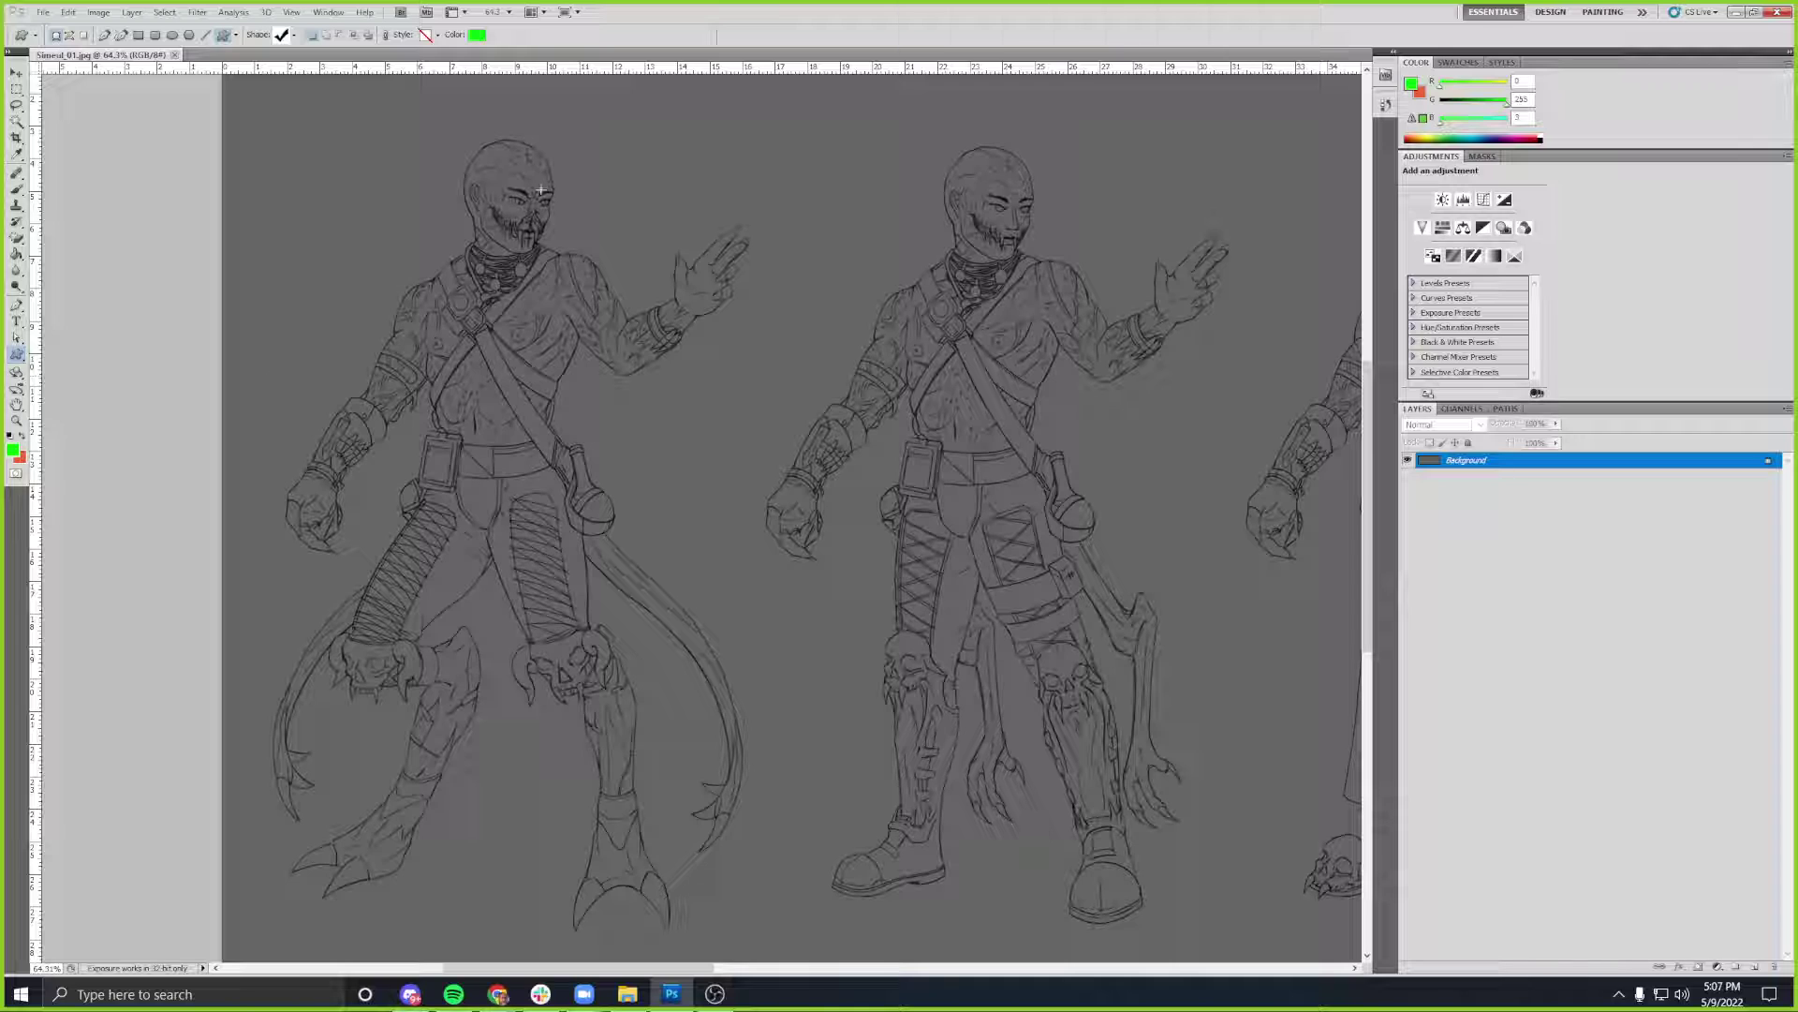
{"action": "left_click_drag", "start_coordinate": [801, 321], "coordinate": [860, 272]}
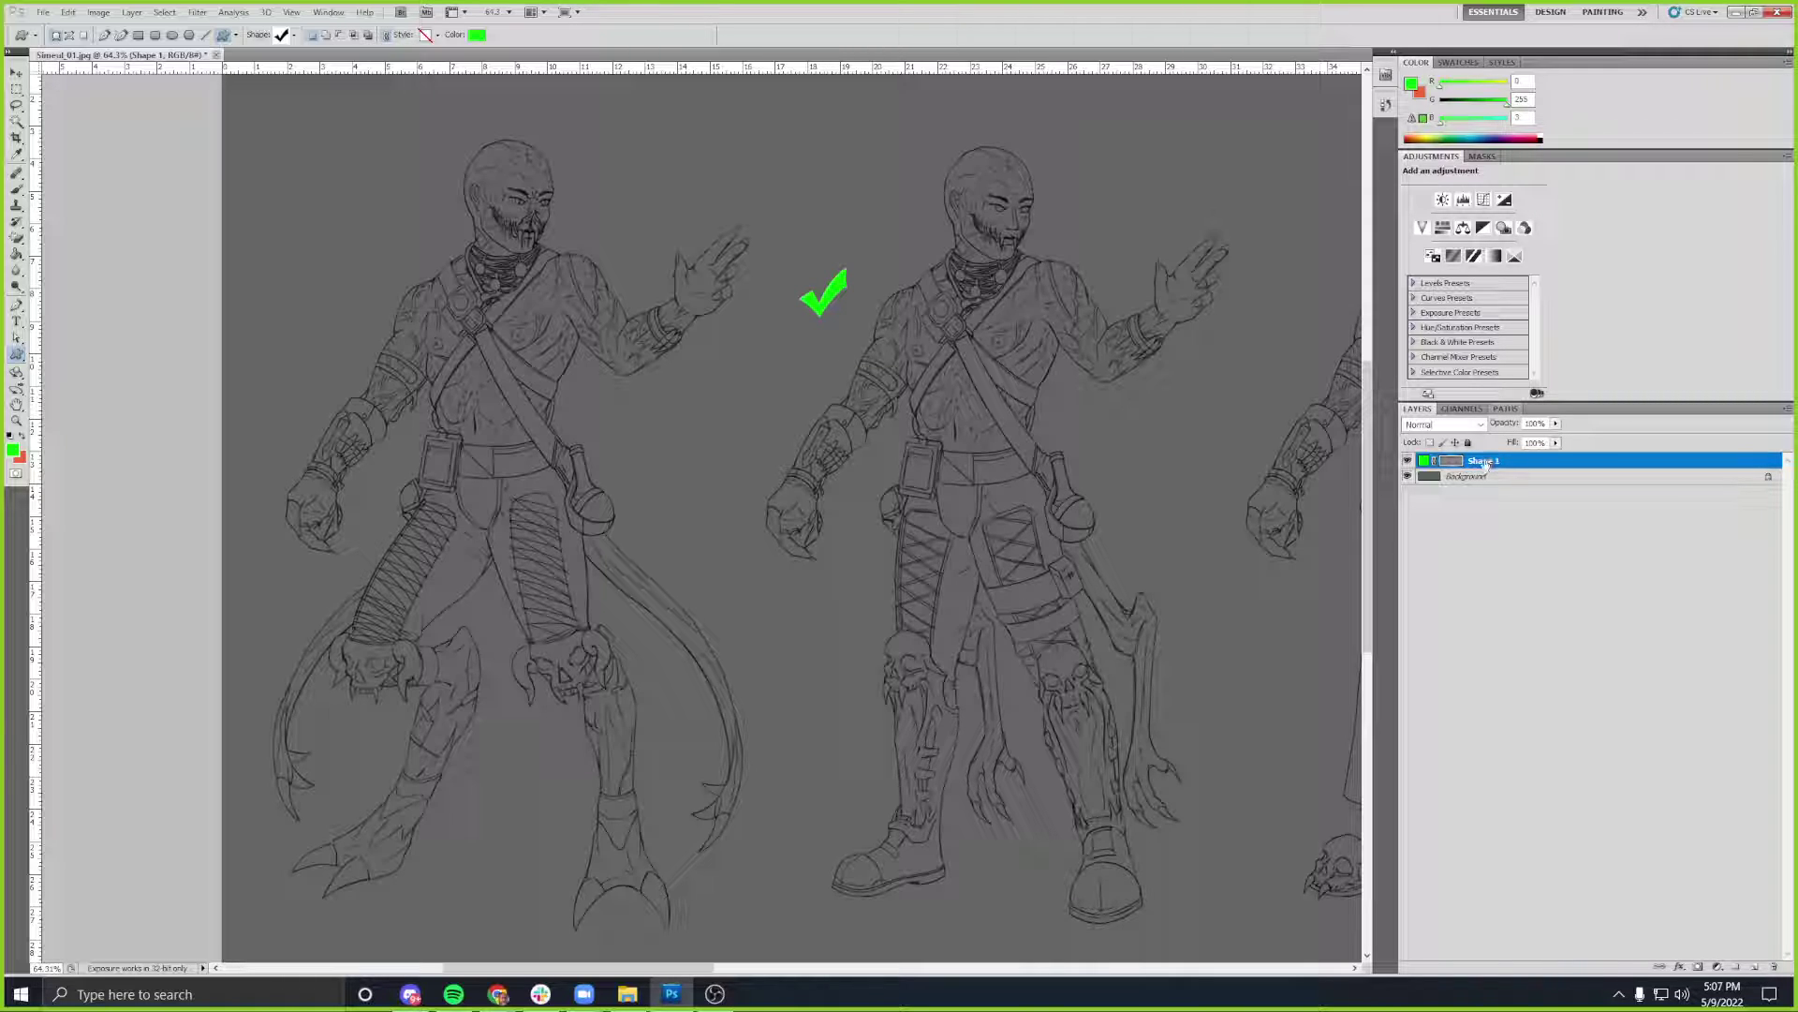
- Keep the check mark's fill green and set its layer opacity to 30%
{"action": "left_click", "coordinate": [478, 34]}
{"action": "key", "text": "Tab"}
{"action": "key", "text": "Tab"}
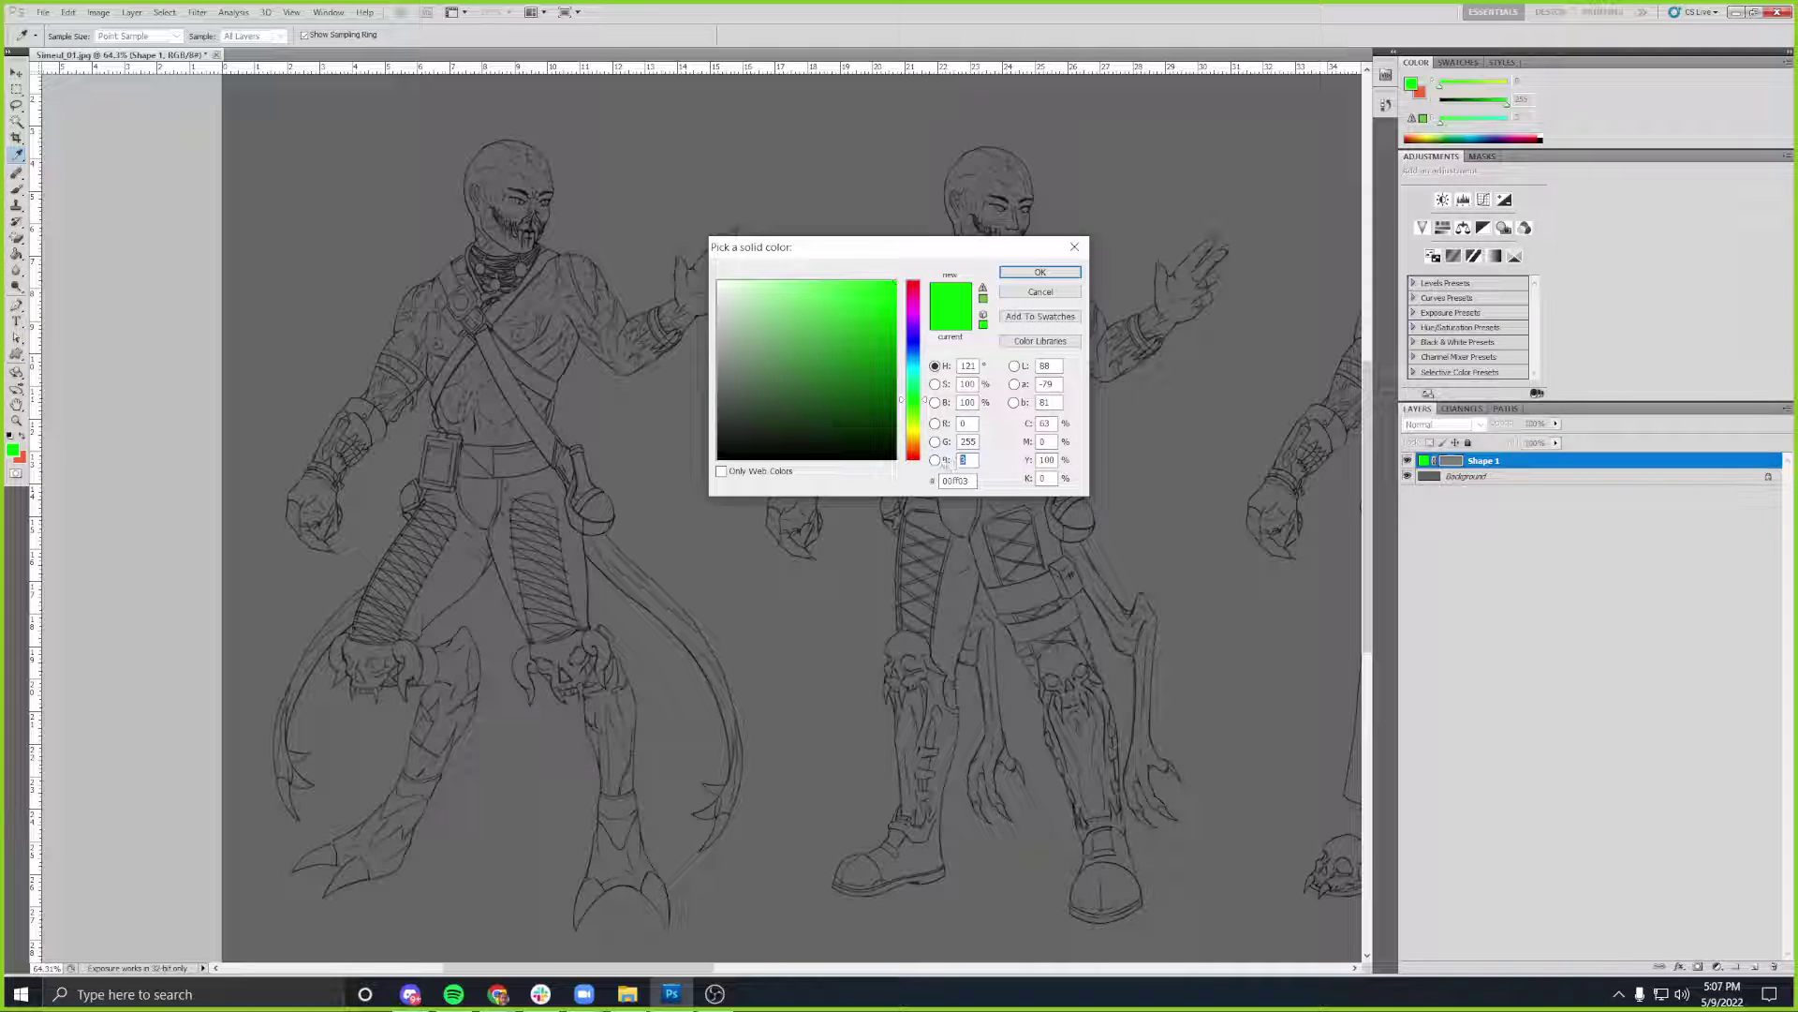
{"action": "key", "text": "Return"}
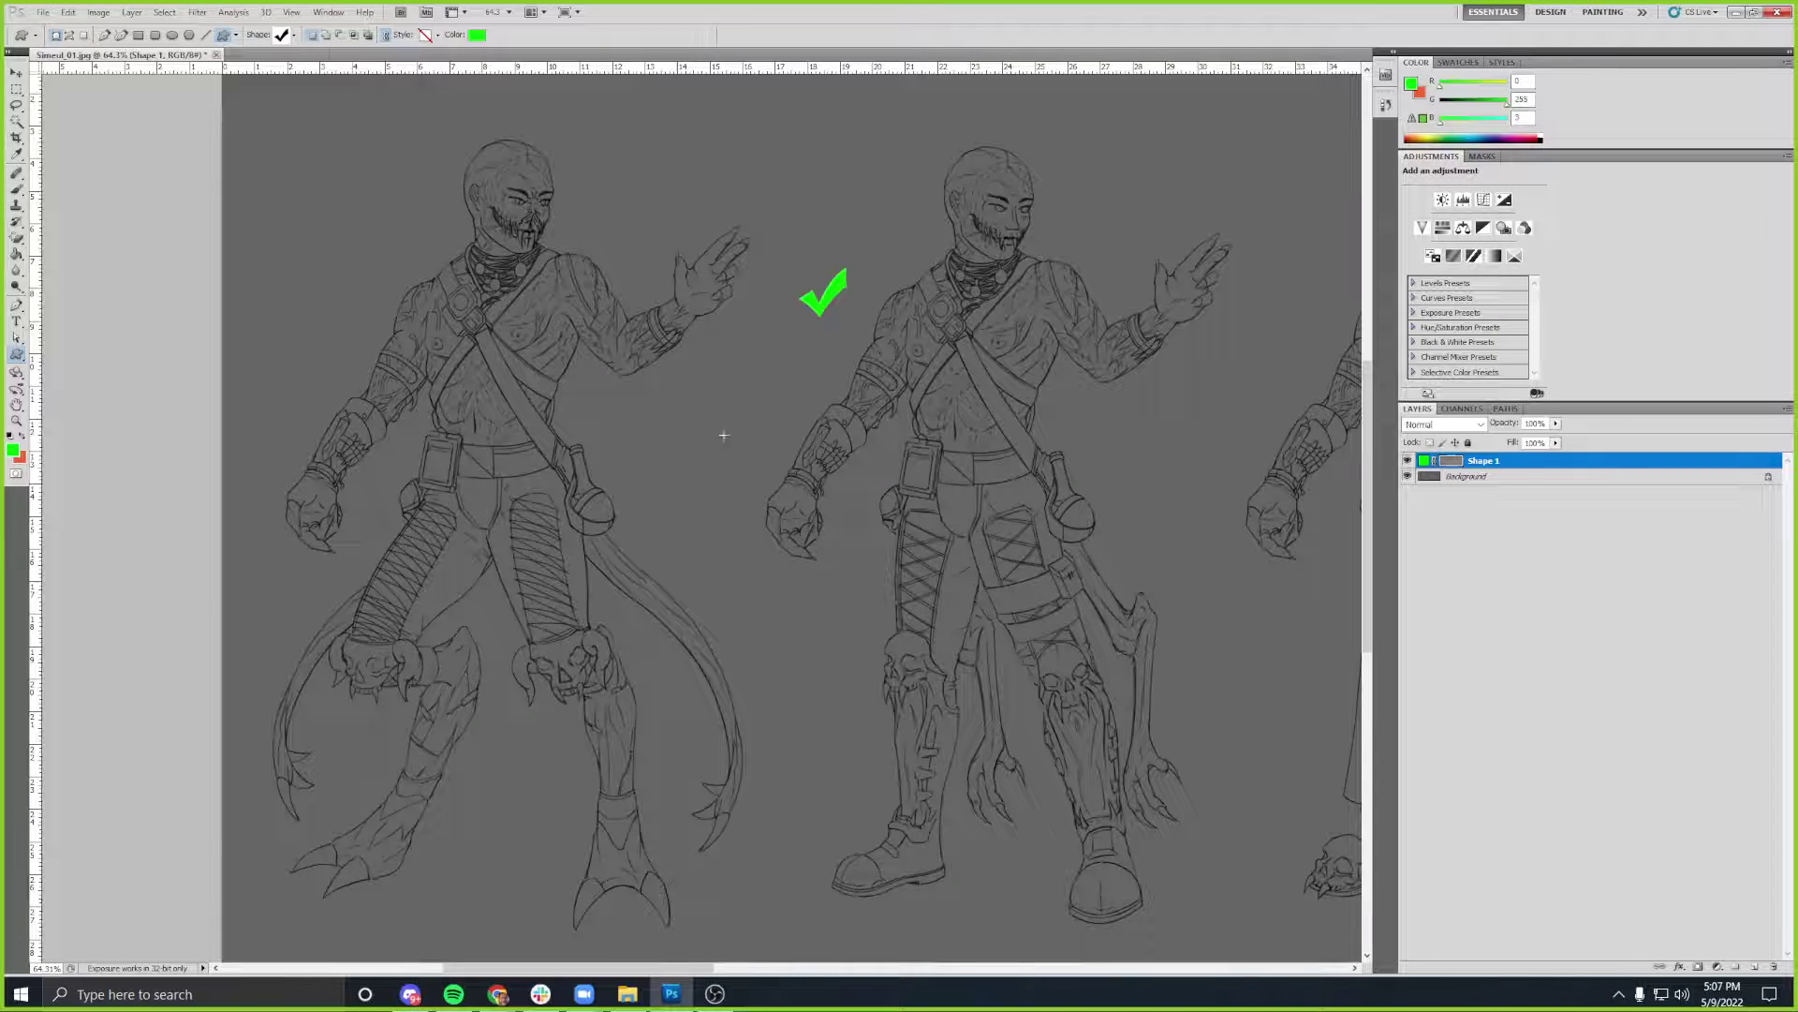
{"action": "left_click", "coordinate": [1533, 424]}
{"action": "type", "text": "30"}
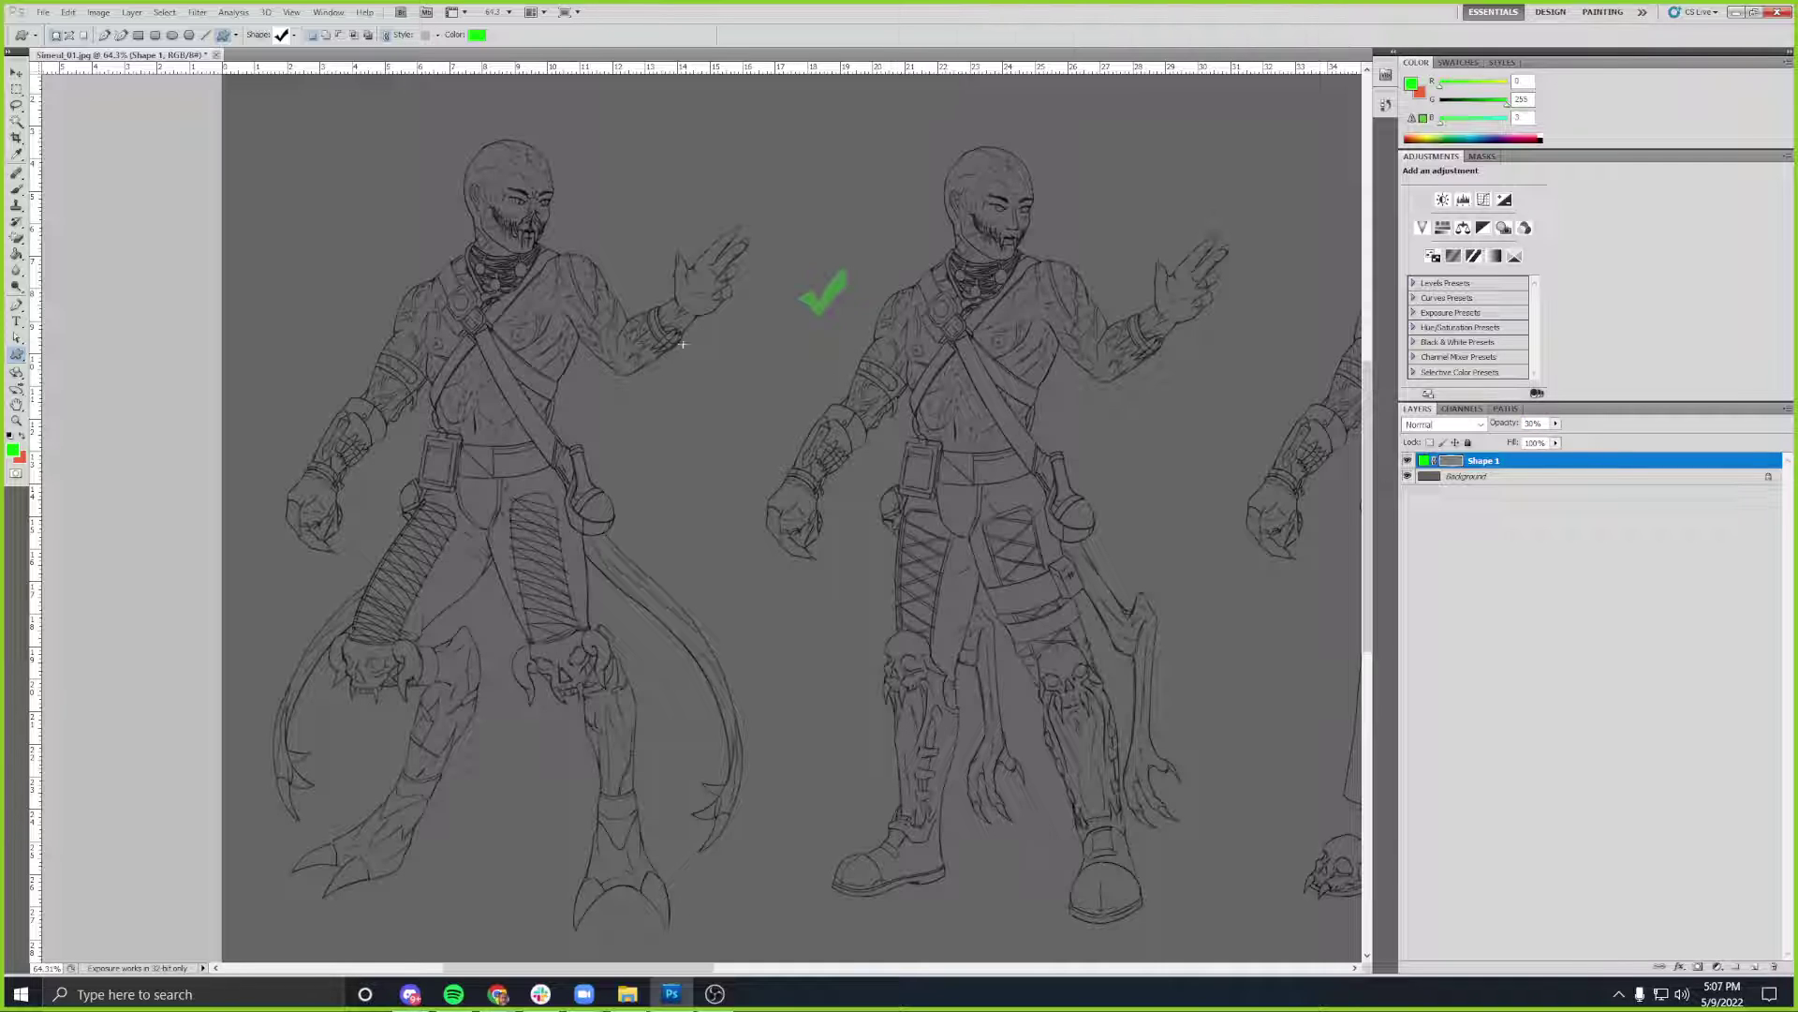
- Move the check mark beside the first figure's head, above its raised hand
{"action": "type", "text": "v"}
{"action": "left_click_drag", "start_coordinate": [684, 189], "coordinate": [551, 301]}
{"action": "scroll", "coordinate": [551, 301], "scroll_direction": "up", "scroll_amount": 3}
{"action": "left_click_drag", "start_coordinate": [727, 550], "coordinate": [643, 463]}
{"action": "scroll", "coordinate": [728, 453], "scroll_direction": "down", "scroll_amount": 5}
{"action": "scroll", "coordinate": [728, 454], "scroll_direction": "down", "scroll_amount": 3}
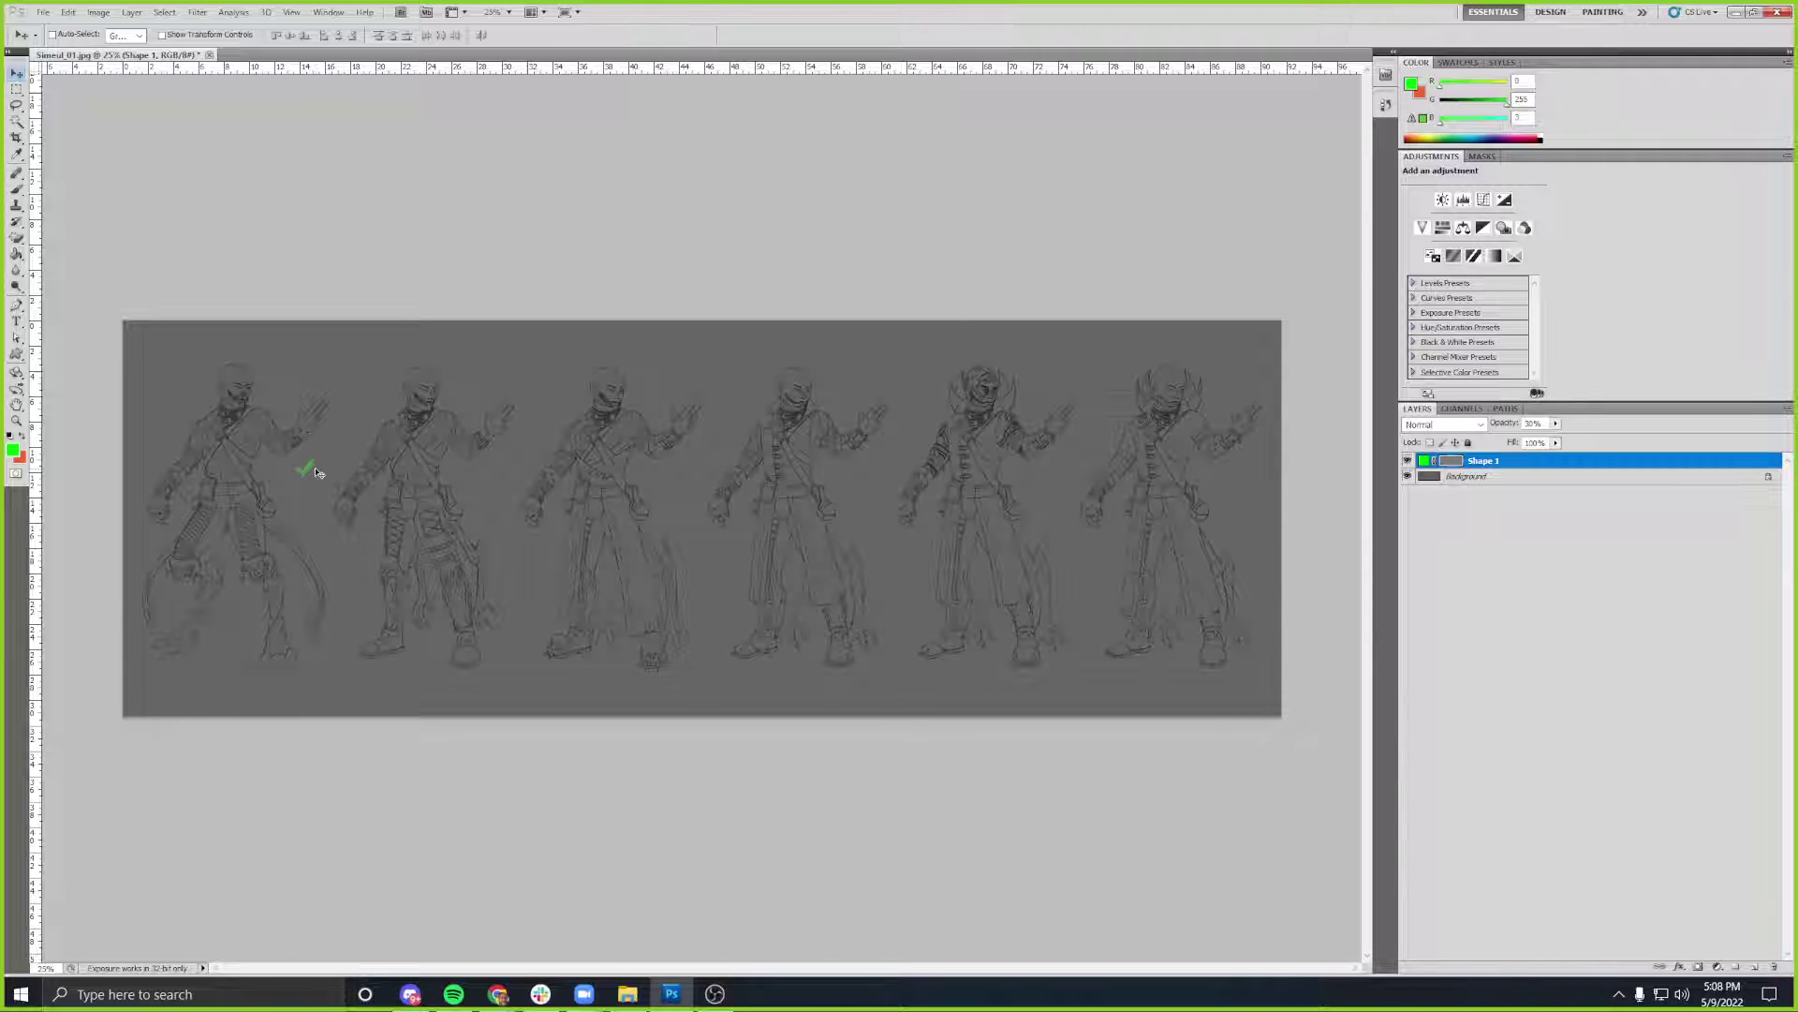
{"action": "scroll", "coordinate": [283, 477], "scroll_direction": "up", "scroll_amount": 5}
{"action": "left_click_drag", "start_coordinate": [298, 537], "coordinate": [514, 571]}
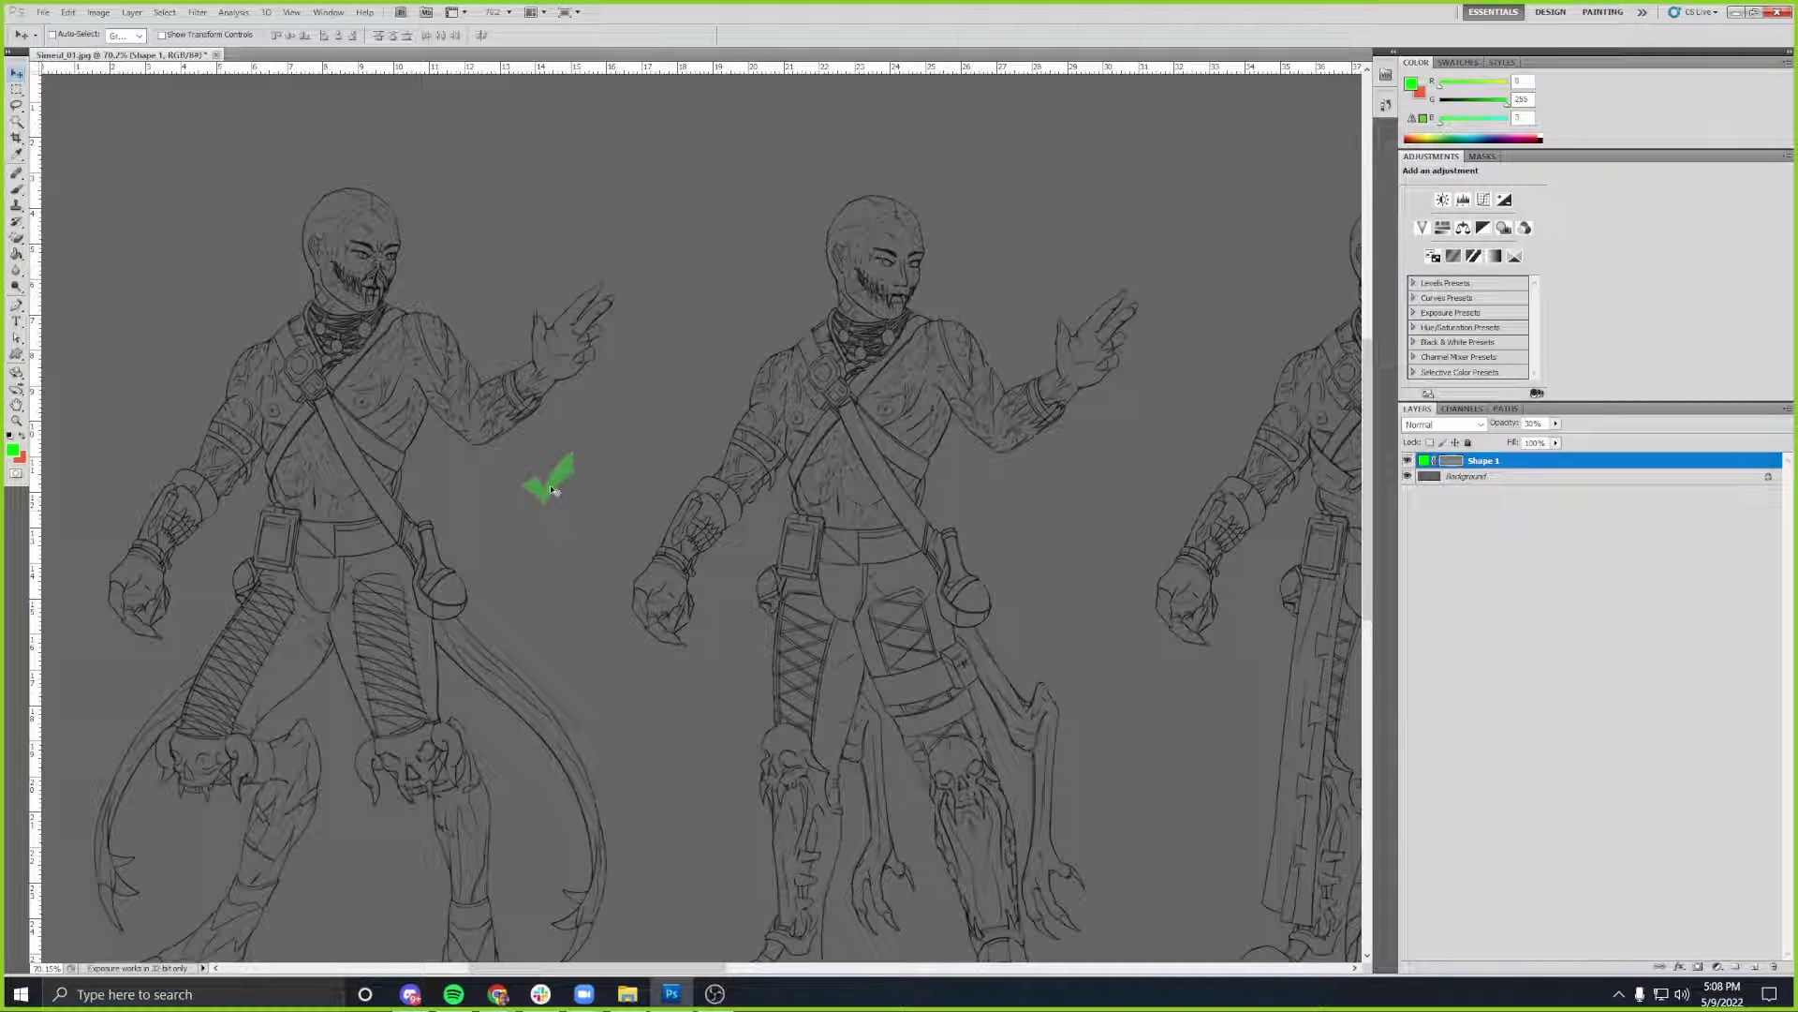
{"action": "left_click_drag", "start_coordinate": [553, 495], "coordinate": [546, 339]}
{"action": "left_click_drag", "start_coordinate": [474, 251], "coordinate": [562, 311]}
{"action": "left_click_drag", "start_coordinate": [507, 393], "coordinate": [573, 323]}
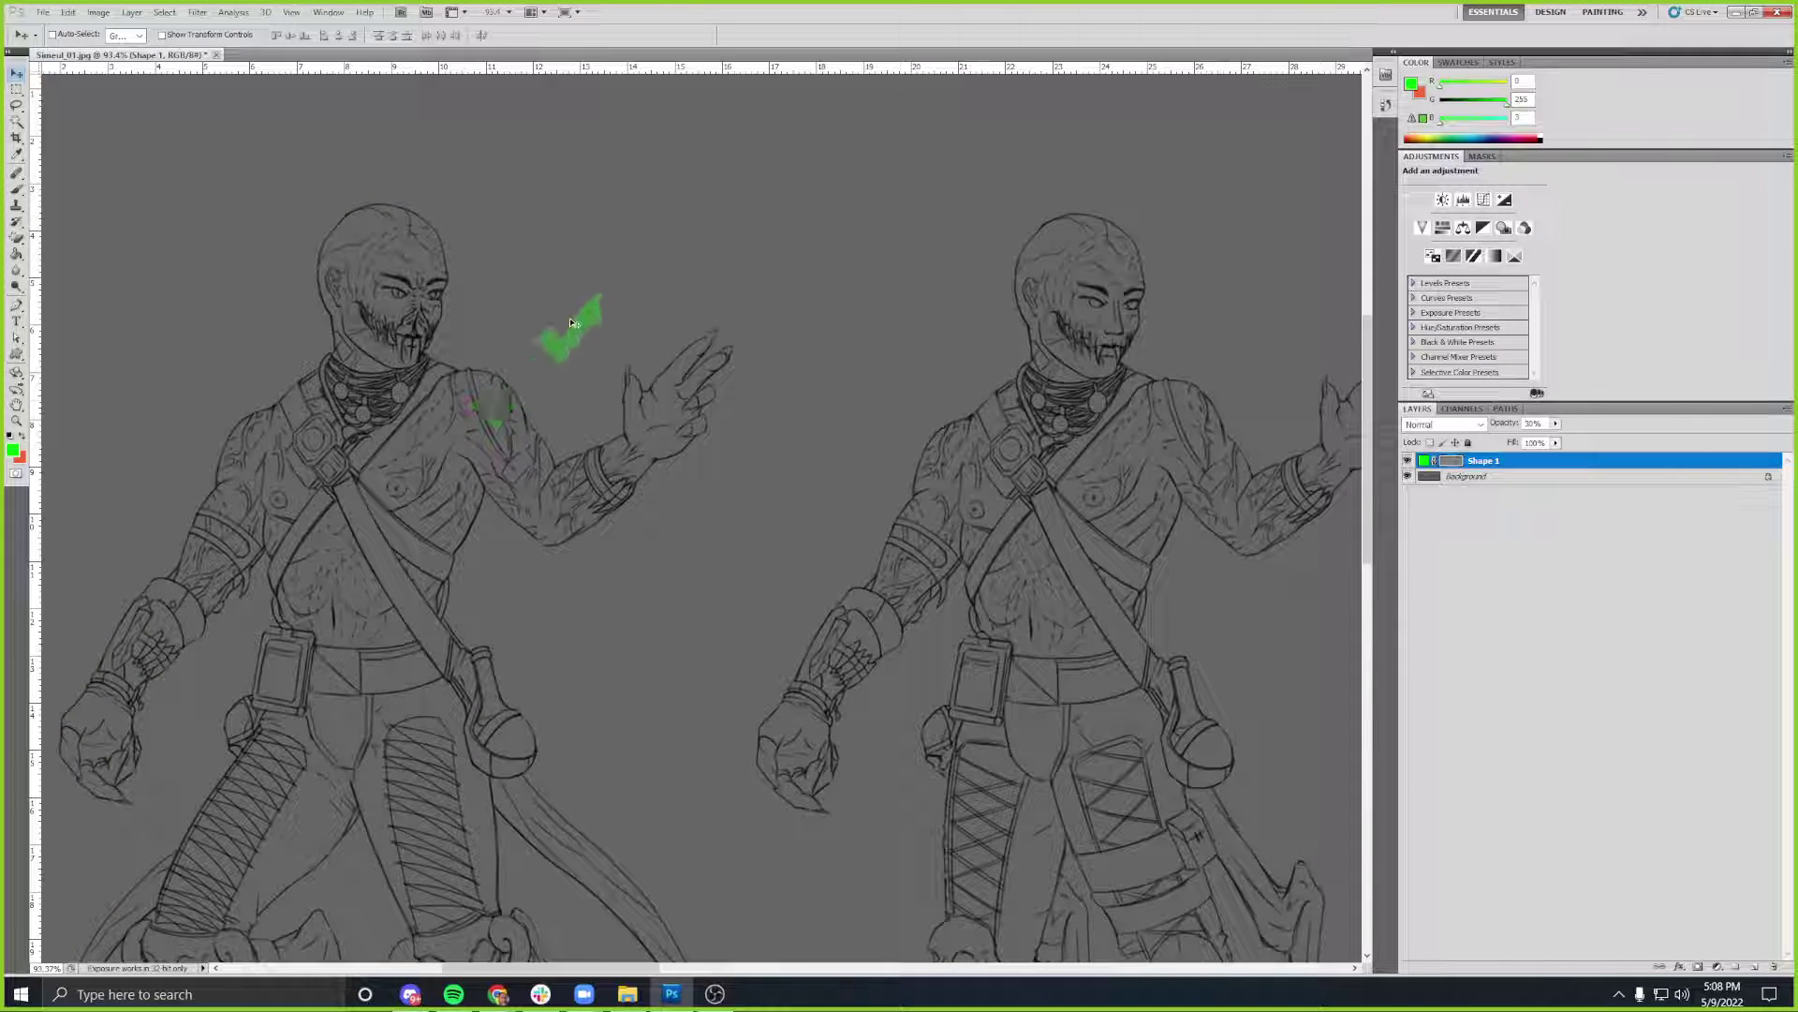
- Examine the first figure's face, neckpiece, torso straps and arm details up close
{"action": "left_click_drag", "start_coordinate": [342, 514], "coordinate": [430, 441]}
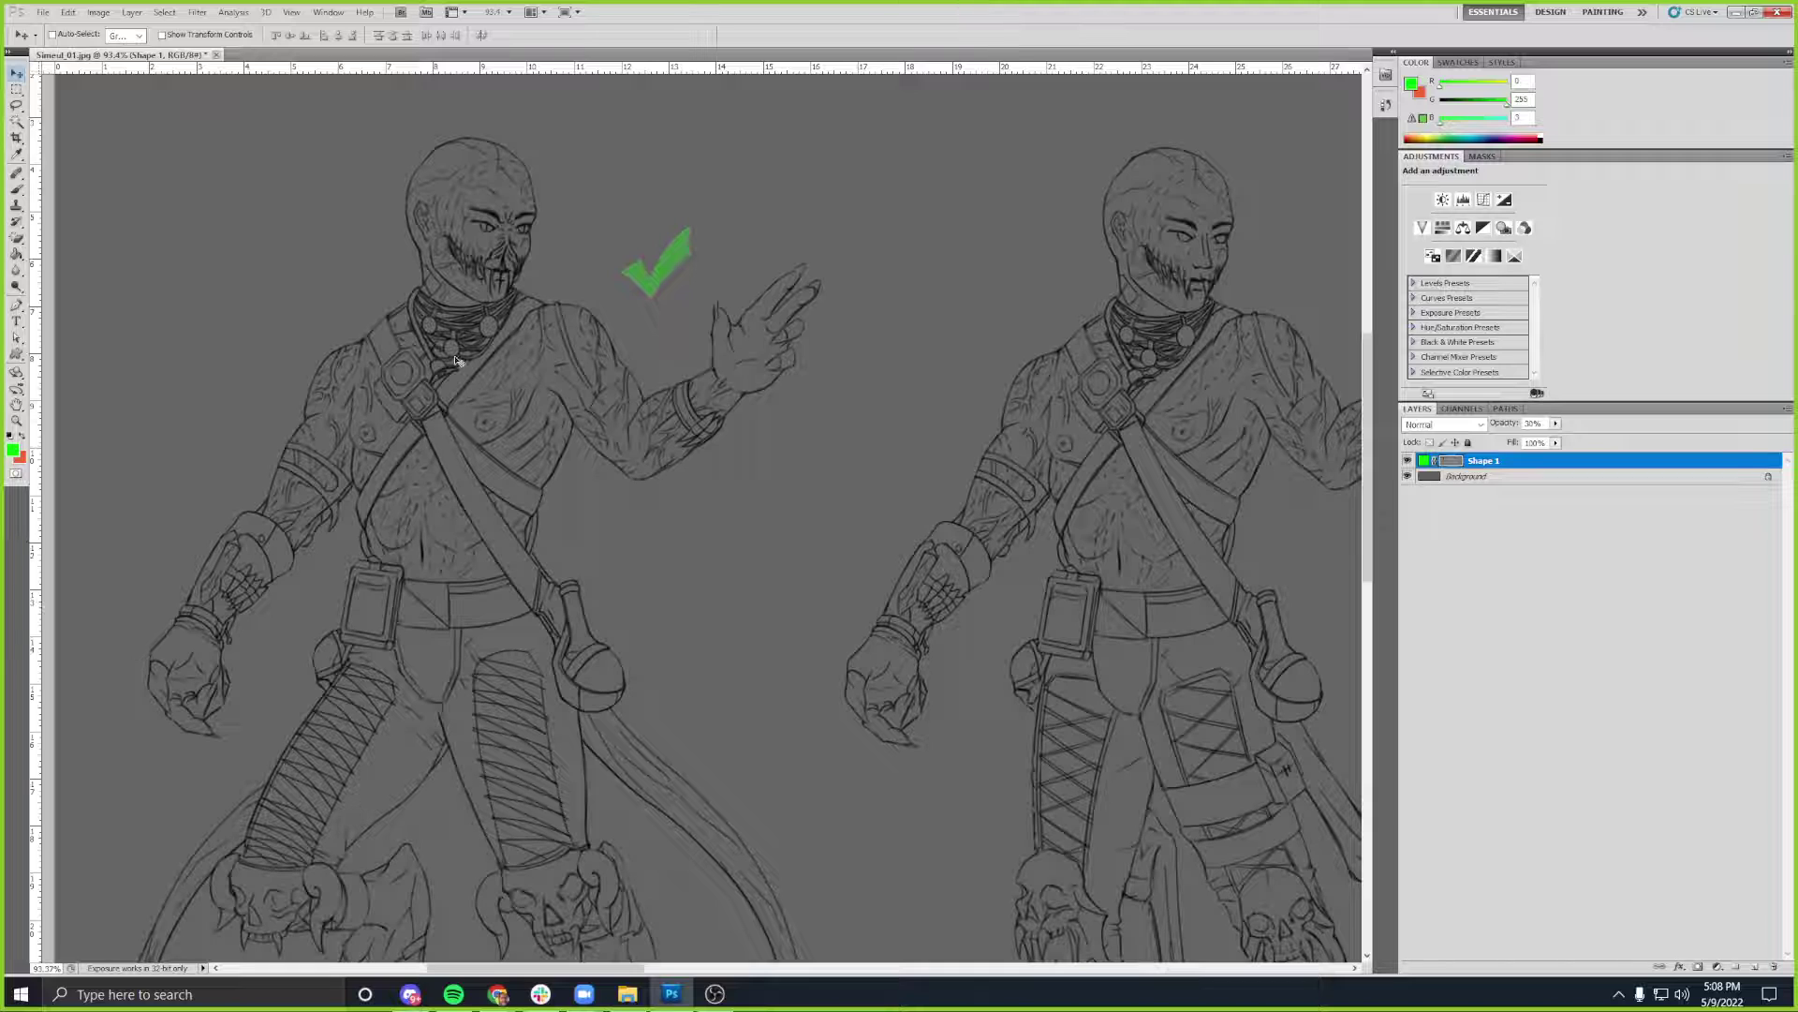
{"action": "scroll", "coordinate": [380, 302], "scroll_direction": "up", "scroll_amount": 4}
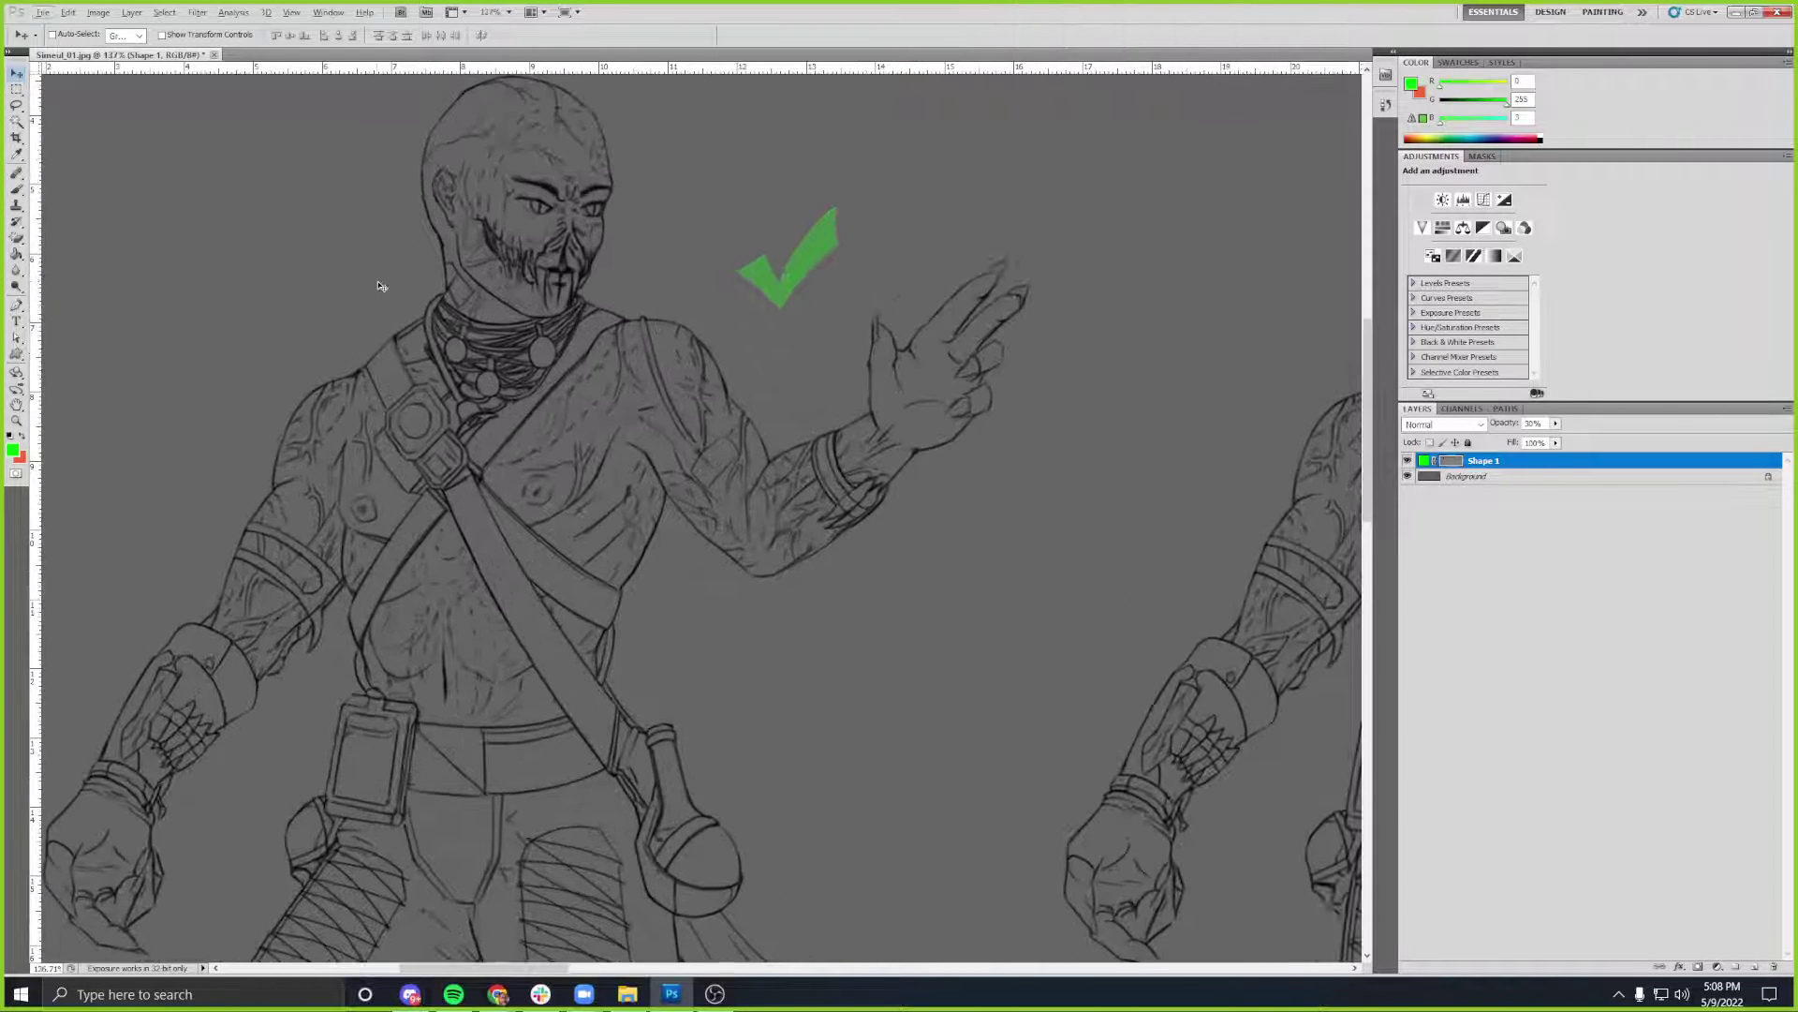
{"action": "left_click_drag", "start_coordinate": [383, 316], "coordinate": [515, 339]}
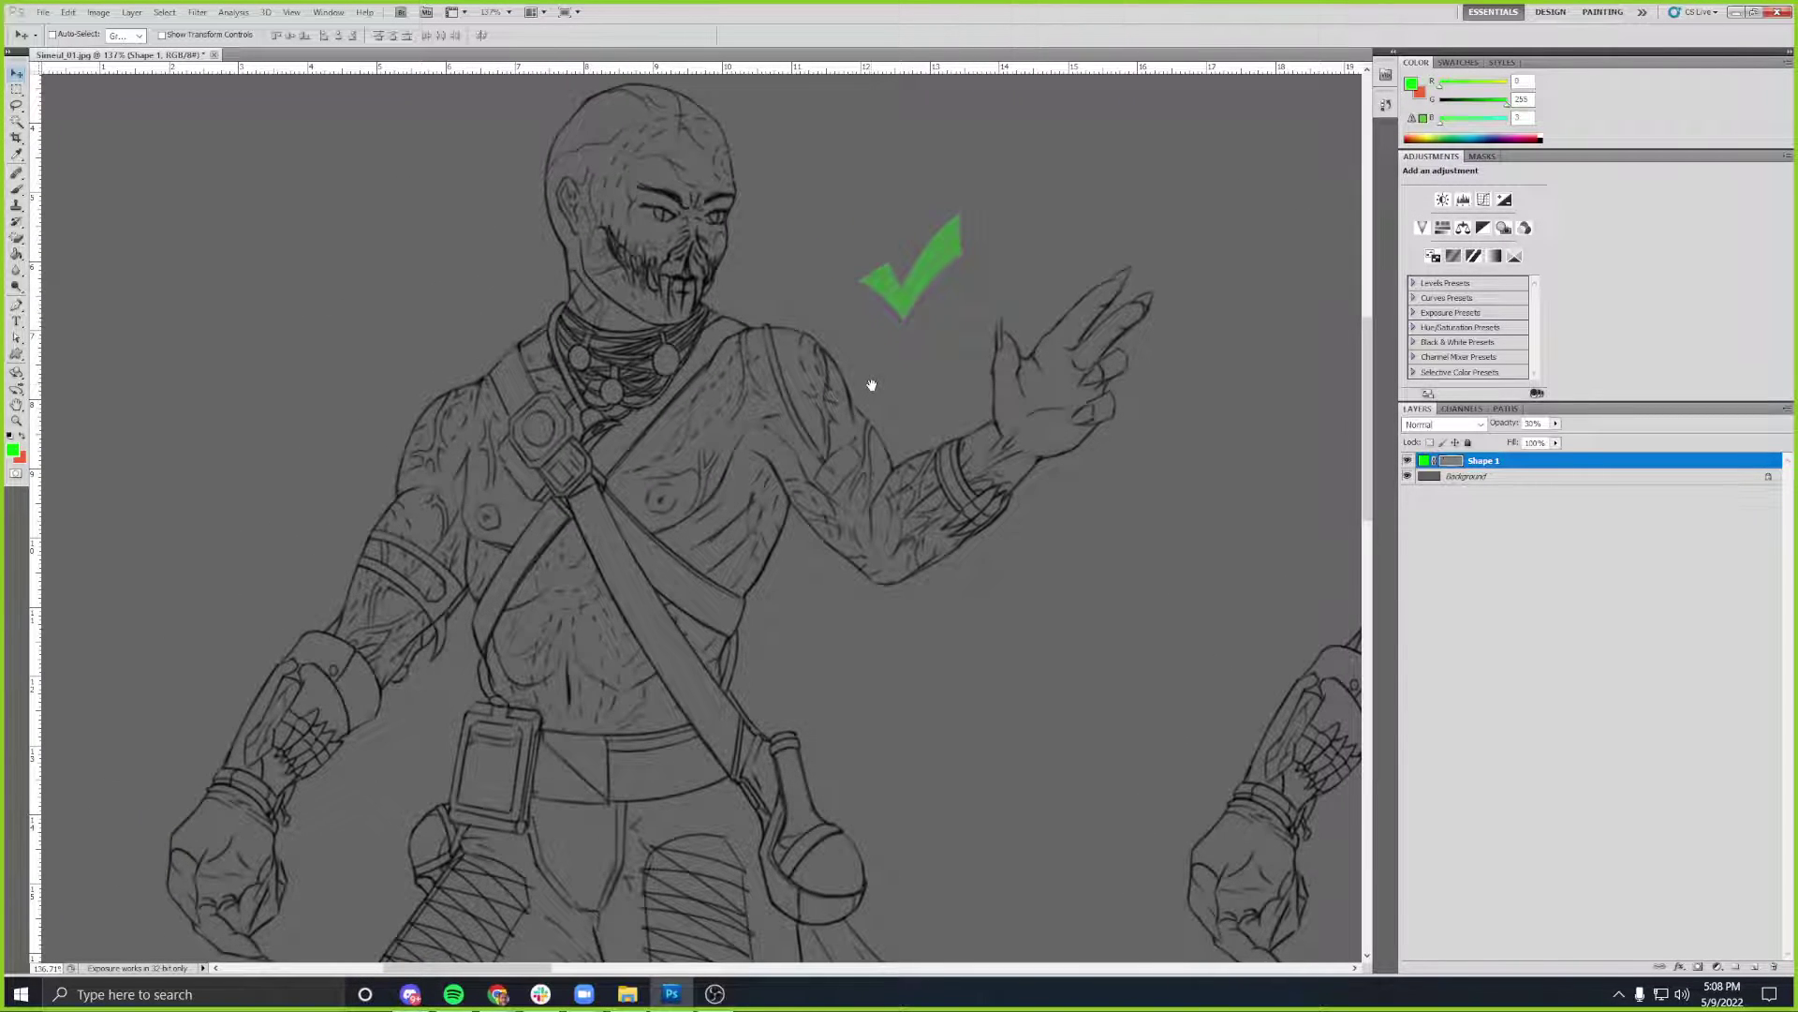
{"action": "mouse_move", "coordinate": [867, 385]}
{"action": "left_mouse_down"}
{"action": "mouse_move", "coordinate": [835, 401]}
{"action": "mouse_move", "coordinate": [837, 369]}
{"action": "mouse_move", "coordinate": [839, 402]}
{"action": "mouse_move", "coordinate": [819, 405]}
{"action": "mouse_move", "coordinate": [233, 437]}
{"action": "mouse_move", "coordinate": [705, 424]}
{"action": "left_mouse_up"}
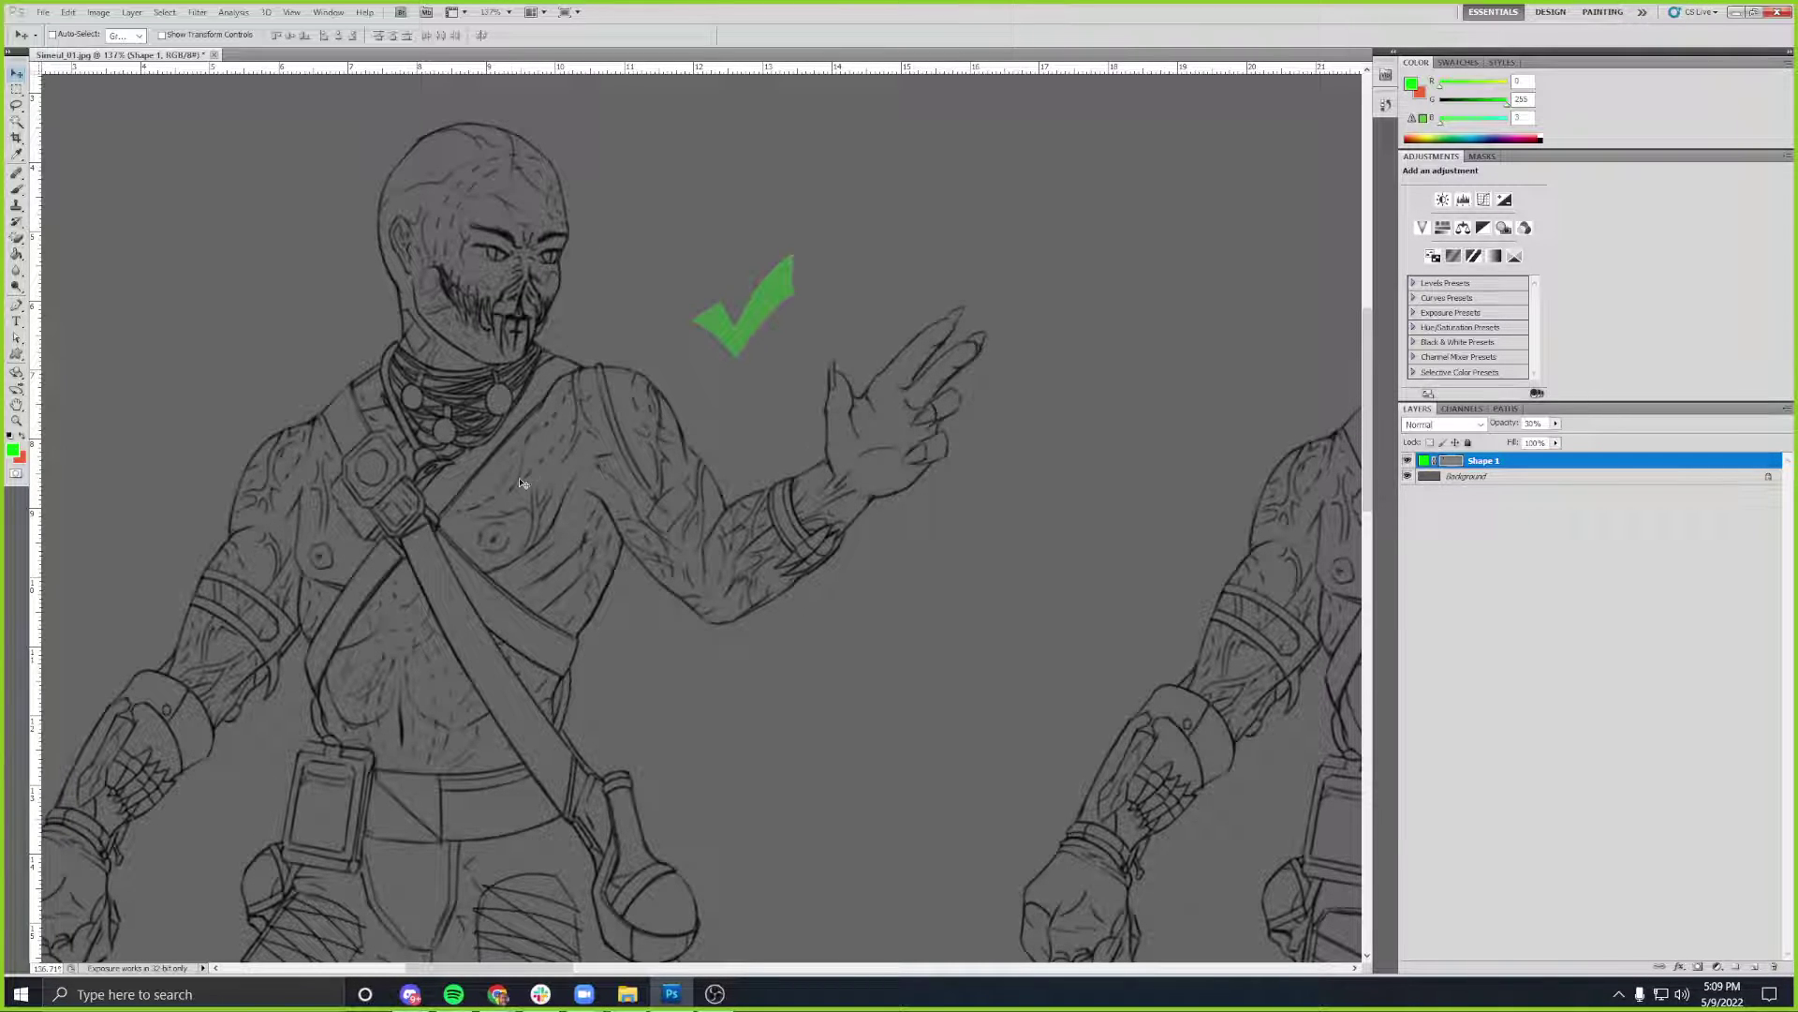
{"action": "left_click_drag", "start_coordinate": [581, 541], "coordinate": [643, 486]}
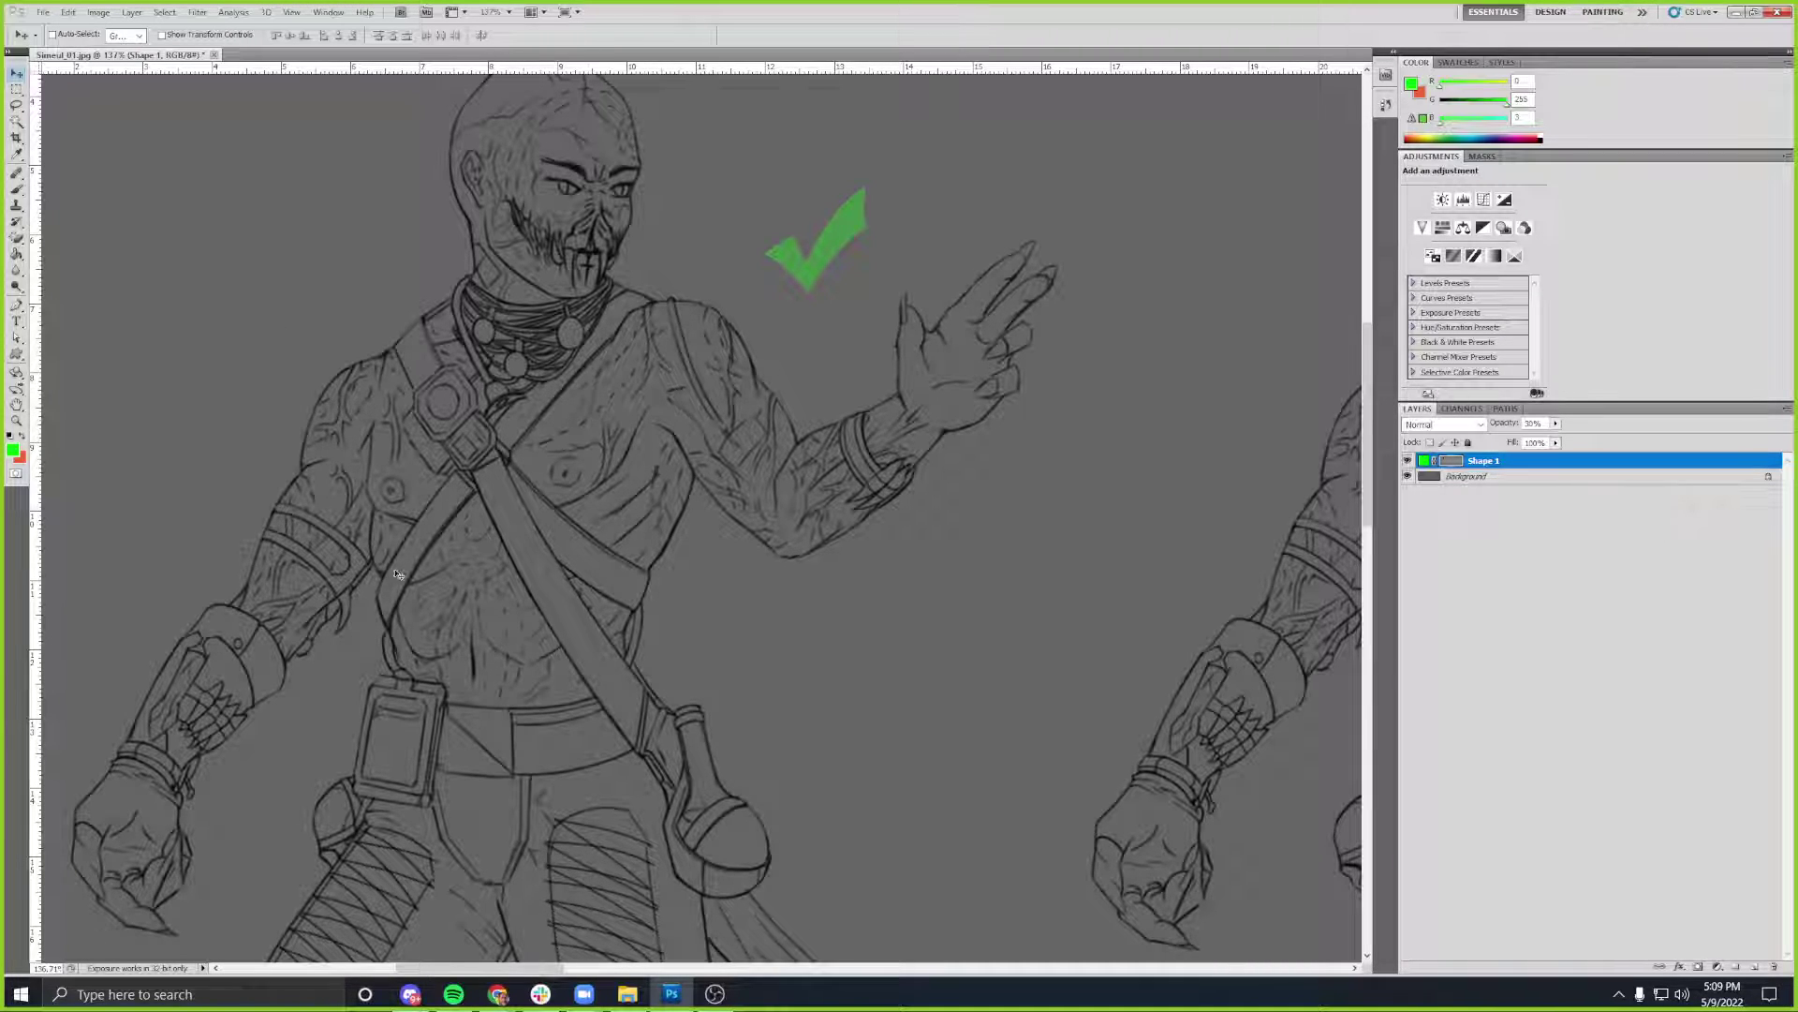
{"action": "left_click_drag", "start_coordinate": [739, 612], "coordinate": [768, 521]}
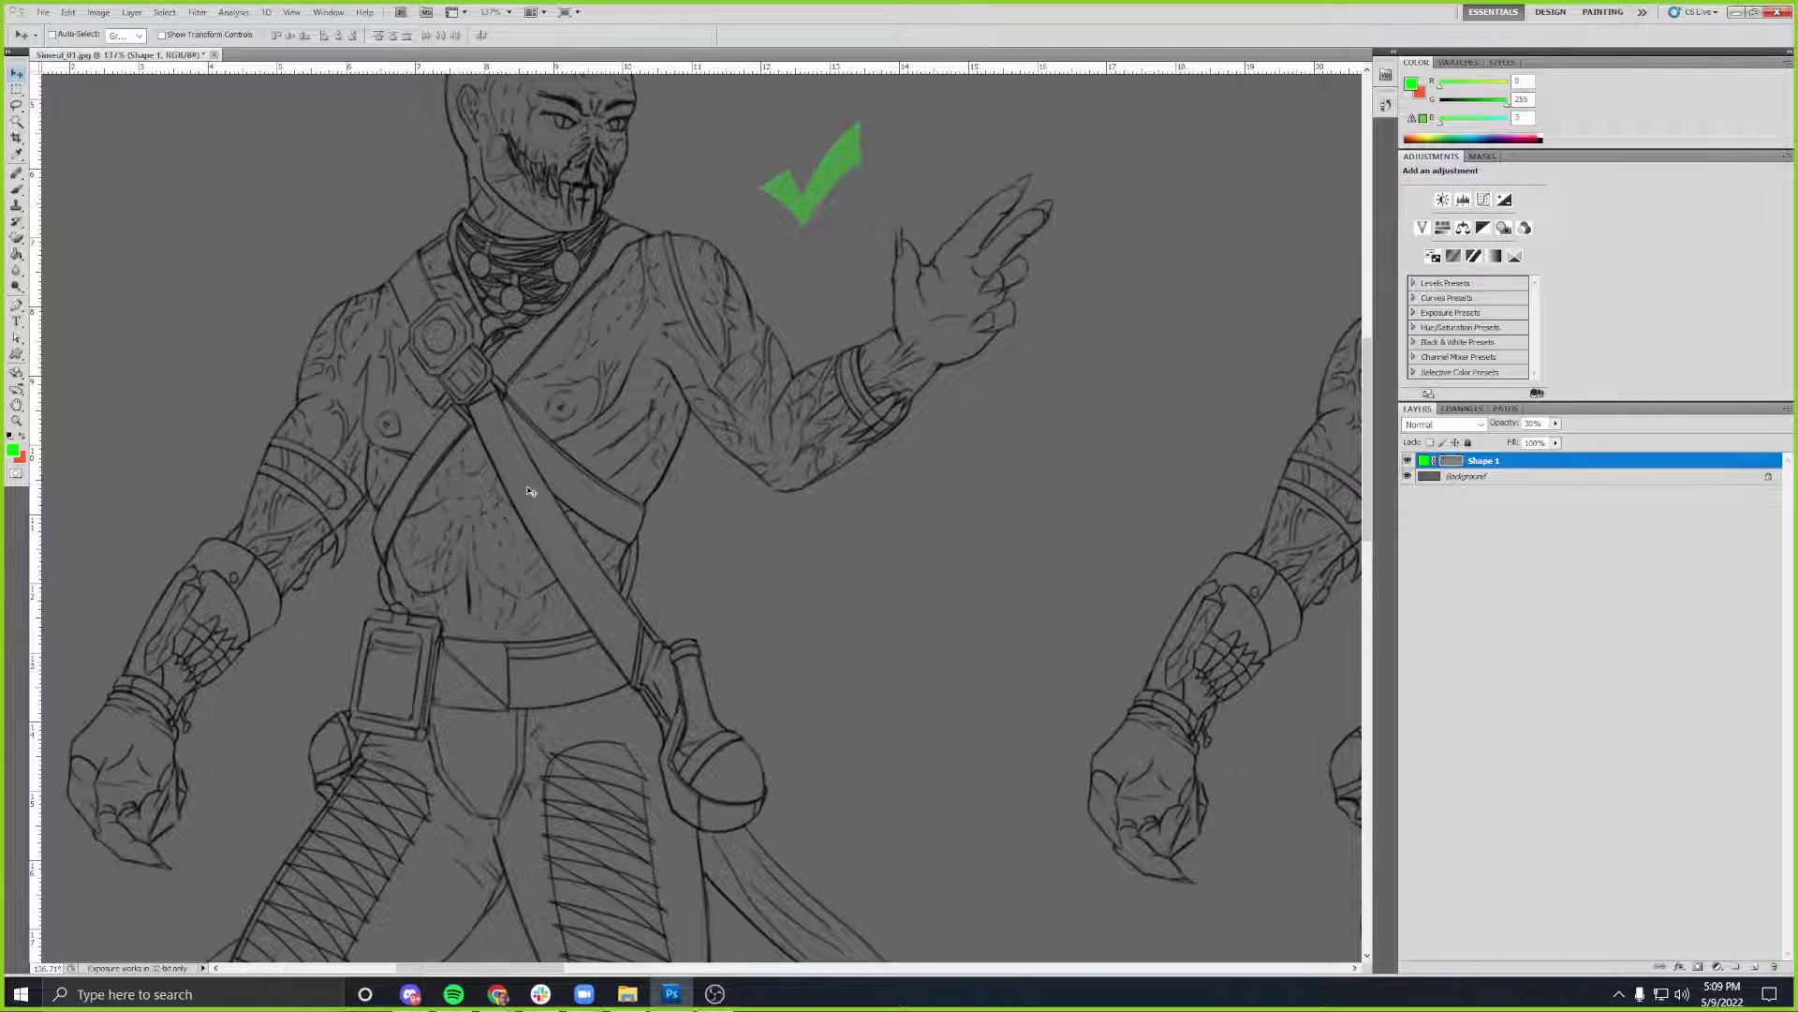
{"action": "left_click_drag", "start_coordinate": [646, 496], "coordinate": [628, 490]}
- Examine the first figure's laced pants, skull knee guards, clawed feet and rear limbs, comparing them with the second figure
{"action": "scroll", "coordinate": [628, 490], "scroll_direction": "down", "scroll_amount": 2}
{"action": "mouse_move", "coordinate": [740, 541]}
{"action": "left_mouse_down"}
{"action": "mouse_move", "coordinate": [690, 515]}
{"action": "mouse_move", "coordinate": [531, 530]}
{"action": "mouse_move", "coordinate": [537, 509]}
{"action": "mouse_move", "coordinate": [694, 462]}
{"action": "mouse_move", "coordinate": [718, 434]}
{"action": "mouse_move", "coordinate": [750, 498]}
{"action": "mouse_move", "coordinate": [722, 490]}
{"action": "mouse_move", "coordinate": [714, 374]}
{"action": "left_mouse_up"}
{"action": "mouse_move", "coordinate": [778, 562]}
{"action": "left_mouse_down"}
{"action": "mouse_move", "coordinate": [783, 420]}
{"action": "mouse_move", "coordinate": [690, 477]}
{"action": "mouse_move", "coordinate": [835, 334]}
{"action": "mouse_move", "coordinate": [438, 393]}
{"action": "mouse_move", "coordinate": [834, 369]}
{"action": "mouse_move", "coordinate": [762, 313]}
{"action": "mouse_move", "coordinate": [790, 341]}
{"action": "mouse_move", "coordinate": [818, 273]}
{"action": "mouse_move", "coordinate": [804, 236]}
{"action": "mouse_move", "coordinate": [790, 518]}
{"action": "left_mouse_up"}
{"action": "scroll", "coordinate": [794, 522], "scroll_direction": "down", "scroll_amount": 3}
{"action": "left_click_drag", "start_coordinate": [906, 467], "coordinate": [804, 593]}
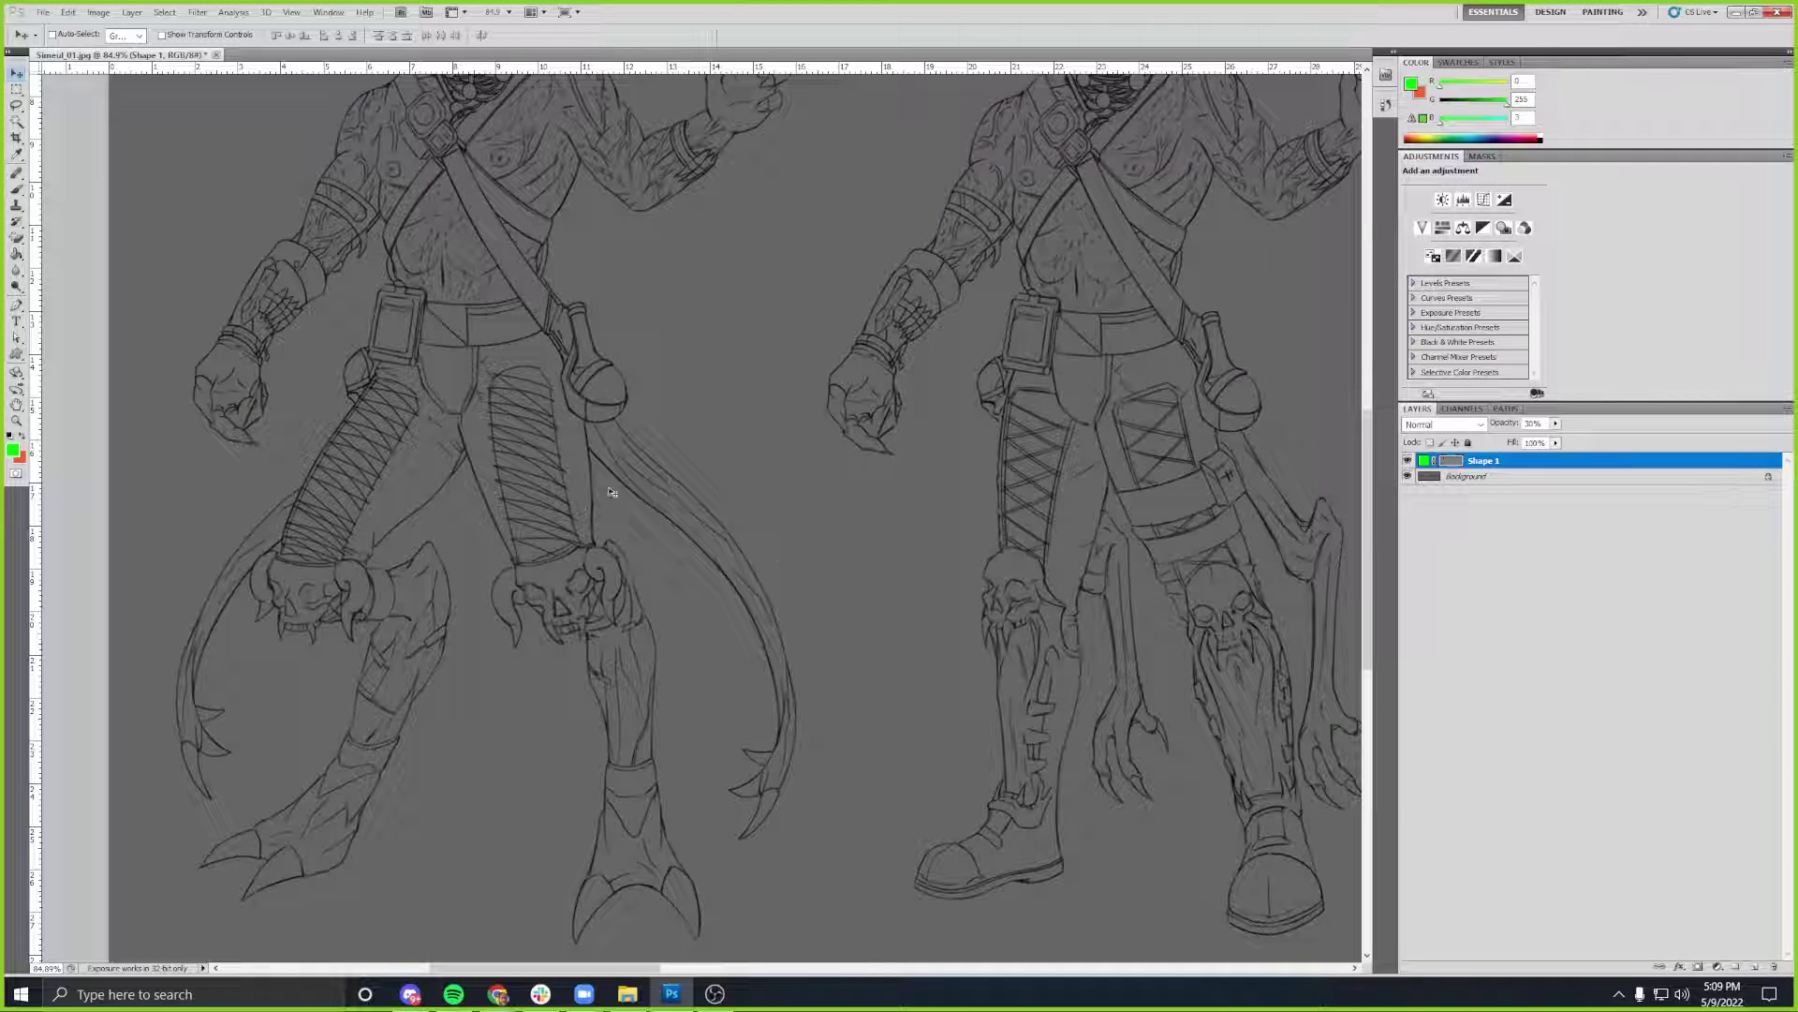
{"action": "left_click_drag", "start_coordinate": [875, 715], "coordinate": [762, 718]}
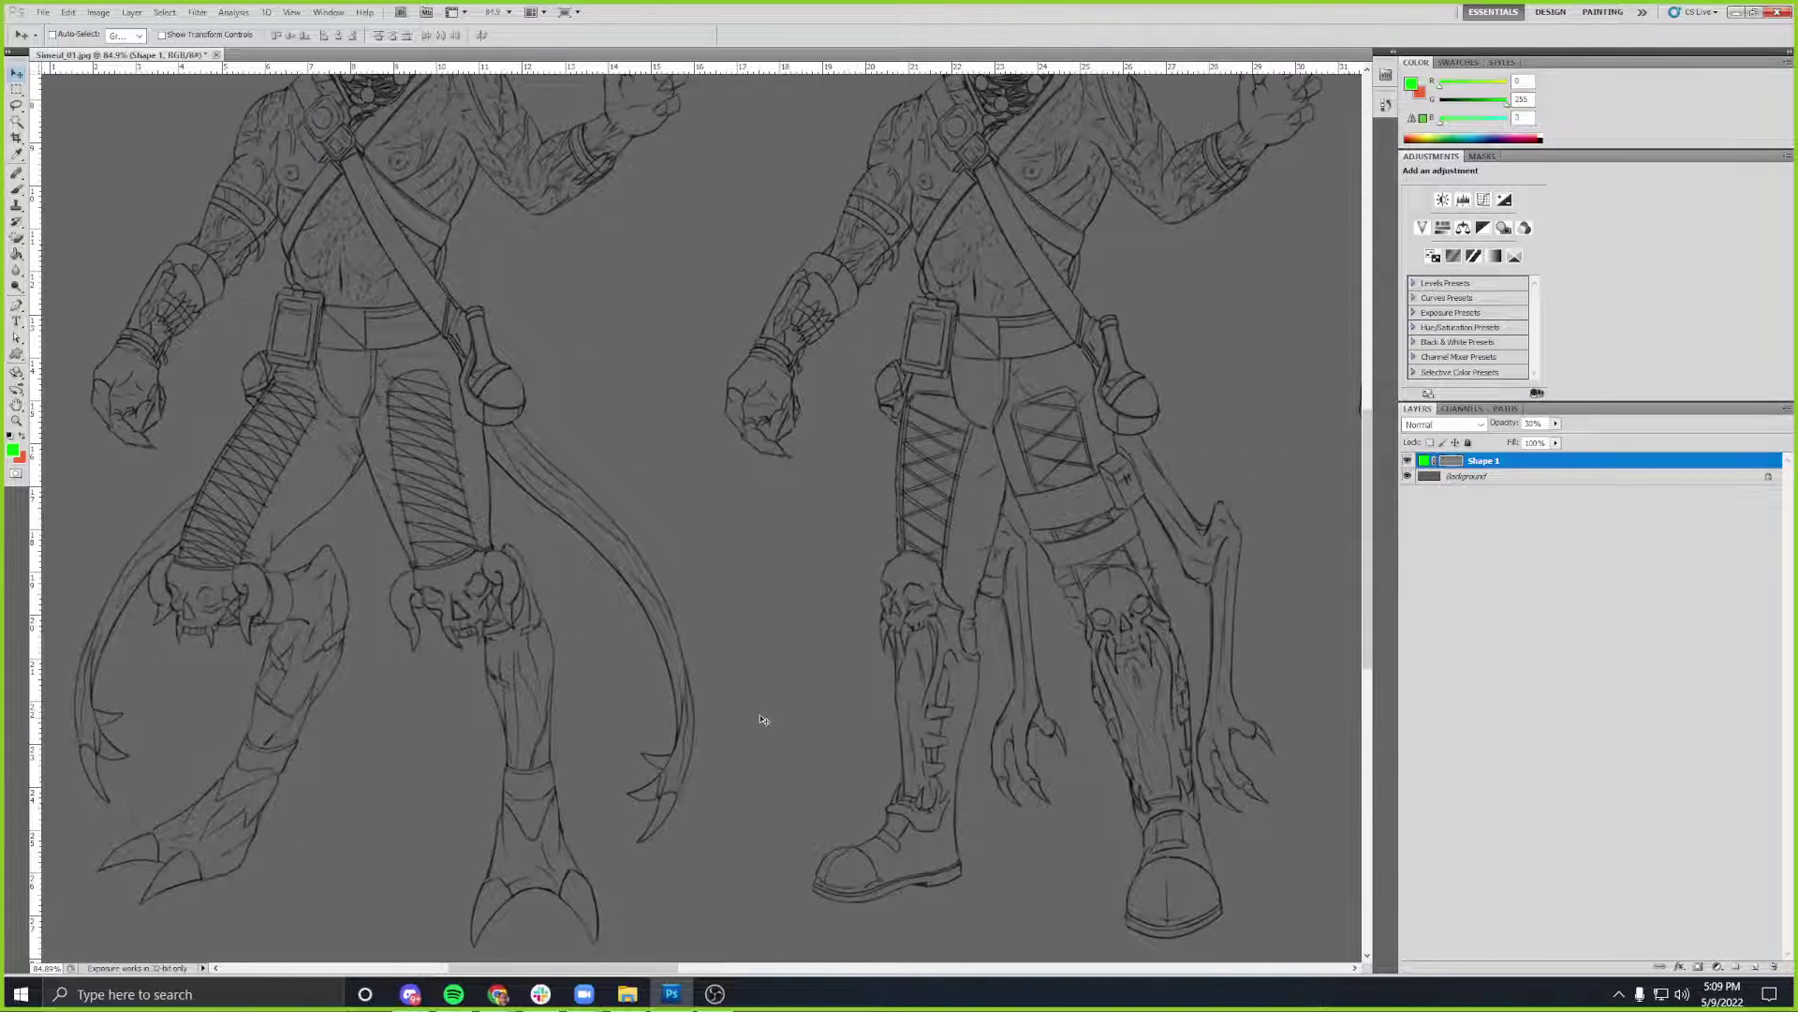
{"action": "scroll", "coordinate": [743, 672], "scroll_direction": "down", "scroll_amount": 2}
{"action": "left_click_drag", "start_coordinate": [707, 596], "coordinate": [691, 603]}
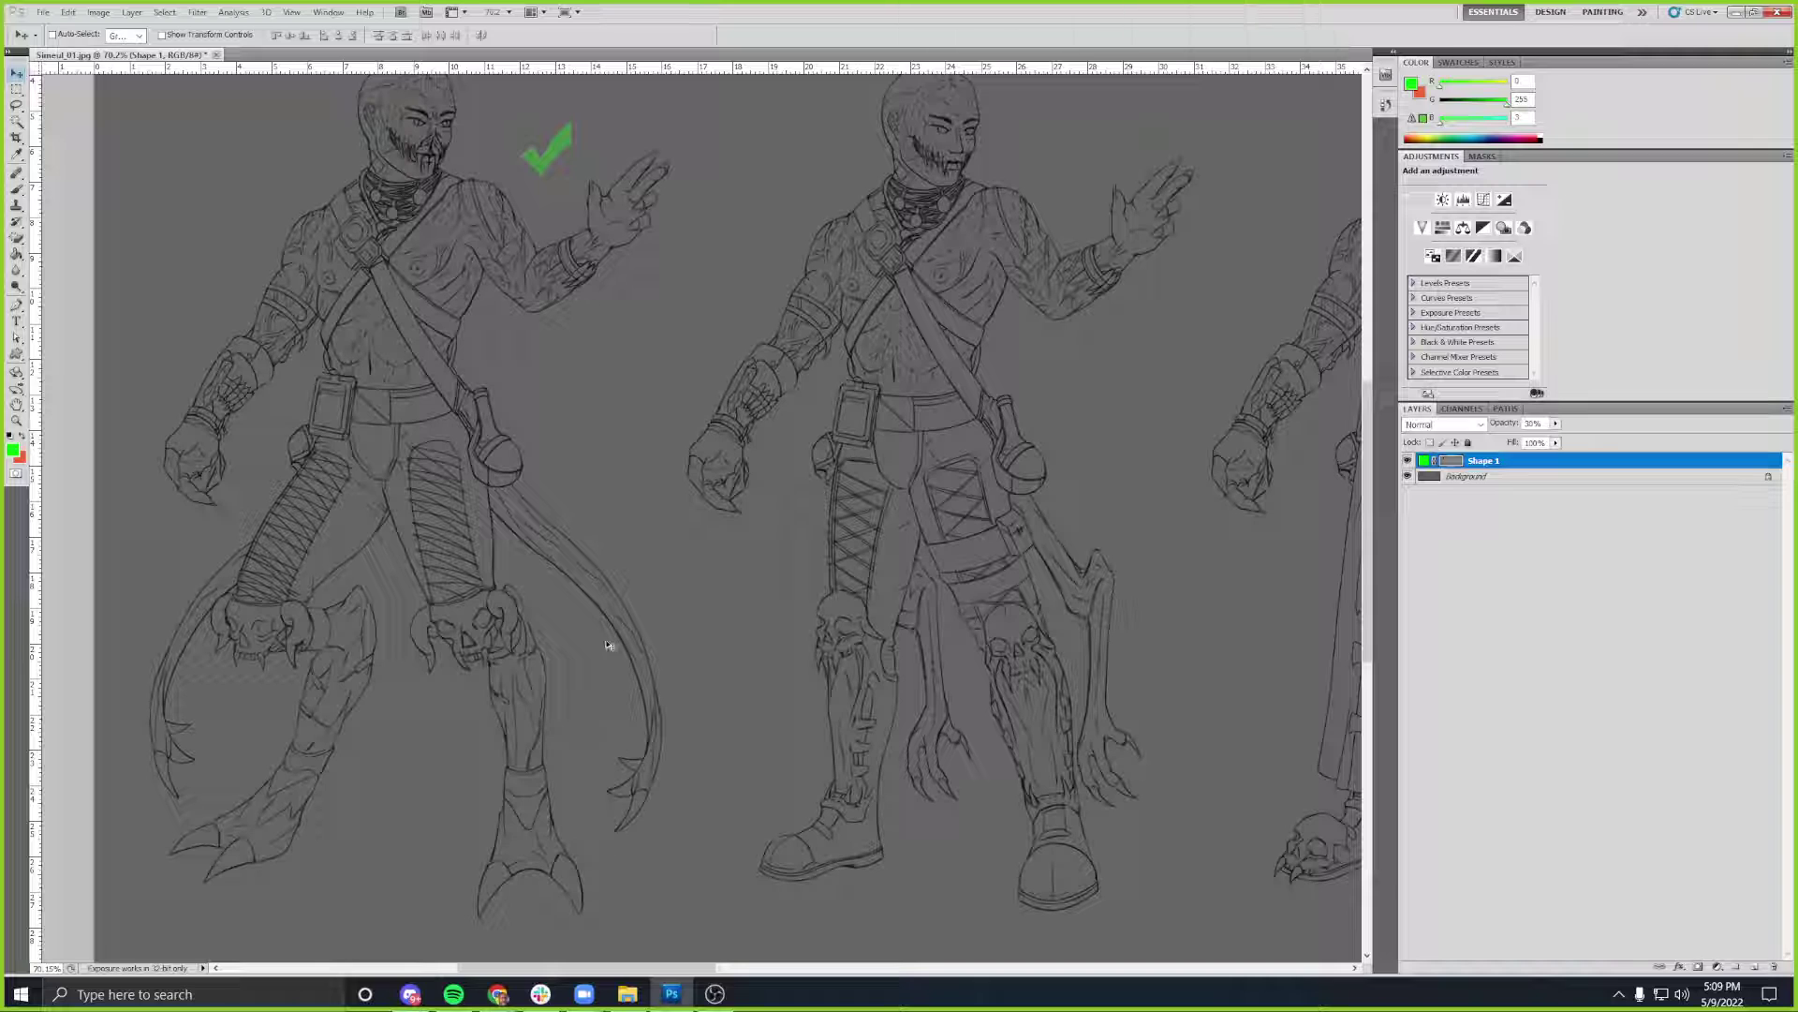
{"action": "scroll", "coordinate": [605, 657], "scroll_direction": "up", "scroll_amount": 3}
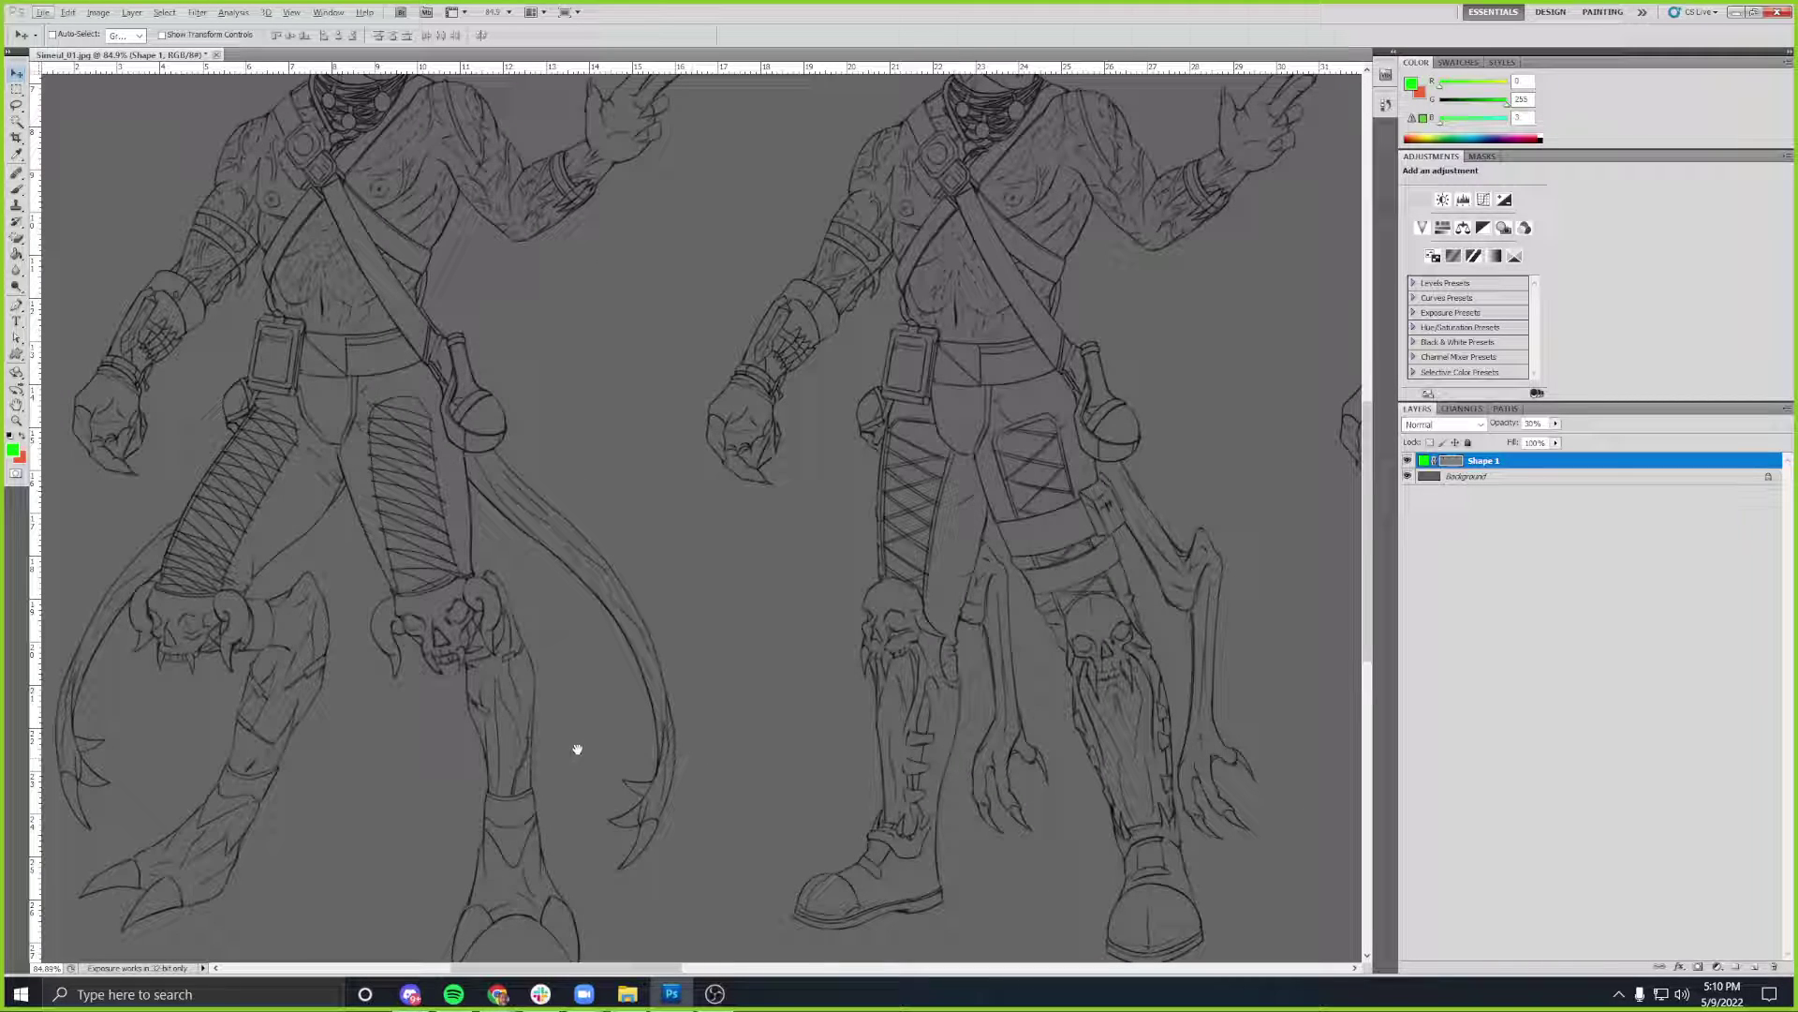
- Move the check mark from the first figure to the empty space beside the second figure's waist, below its raised hand
{"action": "left_click_drag", "start_coordinate": [574, 740], "coordinate": [606, 701]}
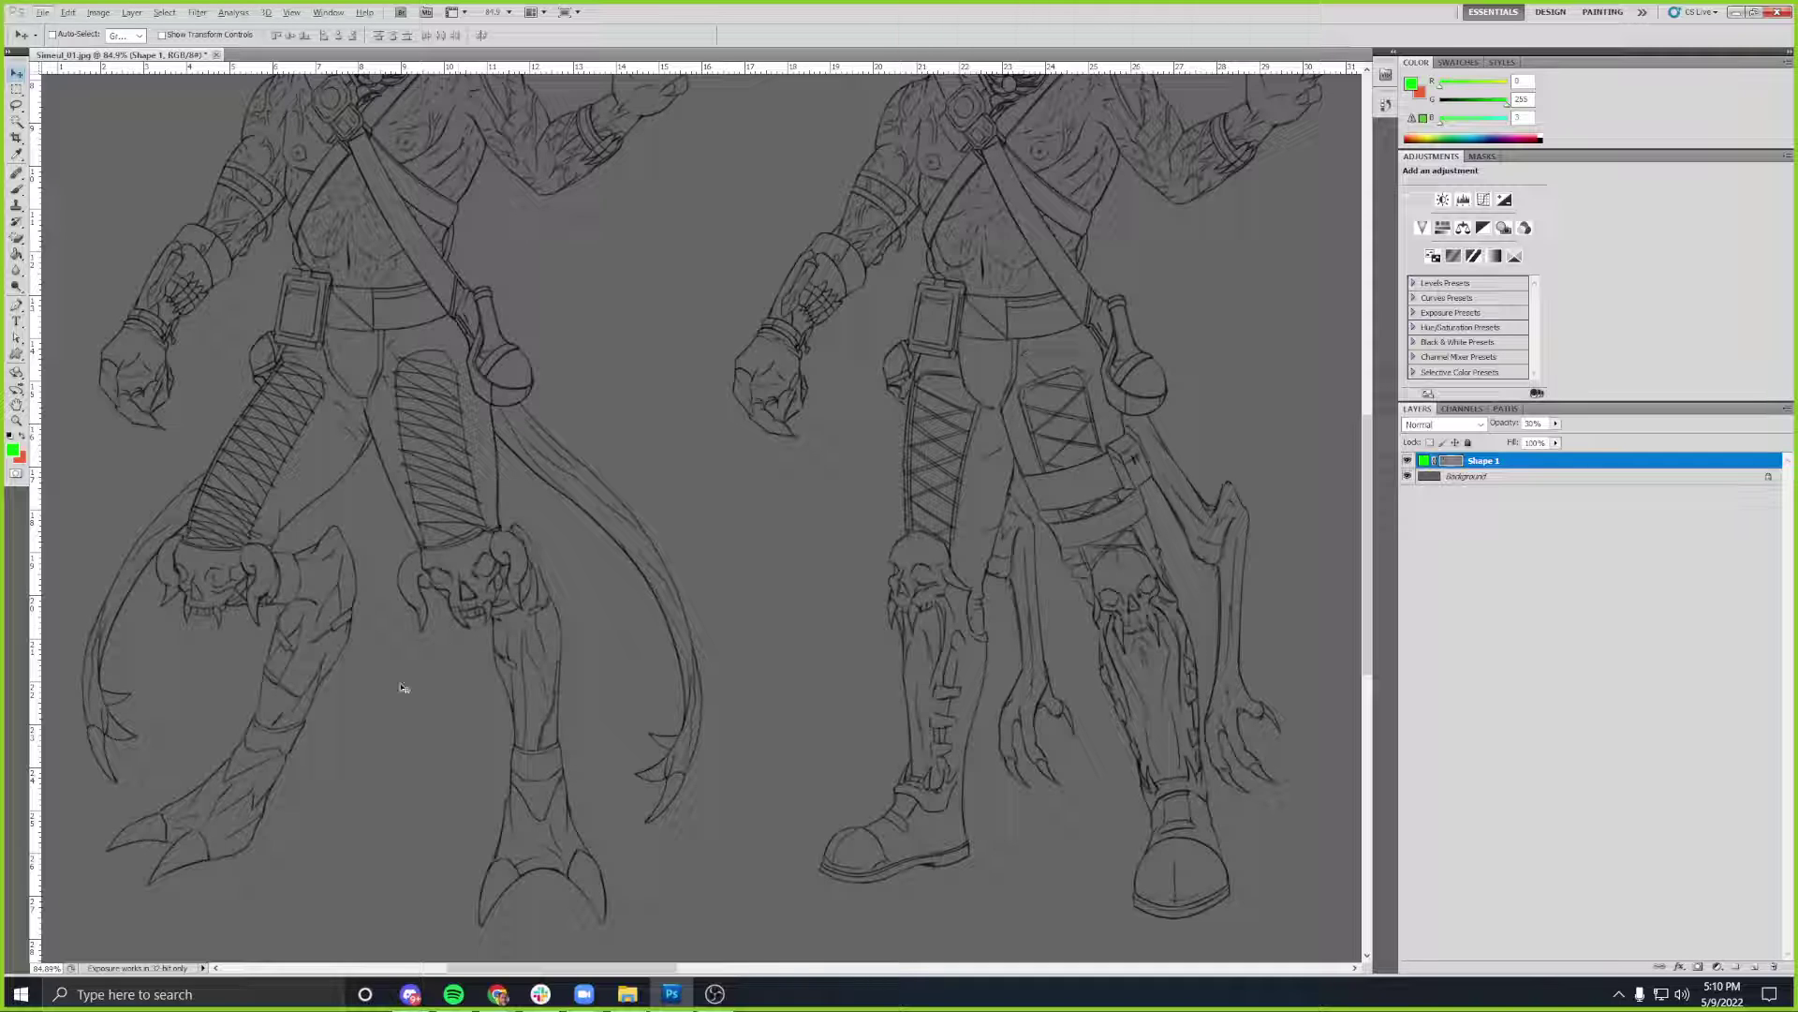
{"action": "mouse_move", "coordinate": [642, 377]}
{"action": "left_mouse_down"}
{"action": "mouse_move", "coordinate": [727, 634]}
{"action": "mouse_move", "coordinate": [675, 432]}
{"action": "mouse_move", "coordinate": [714, 461]}
{"action": "left_mouse_up"}
{"action": "scroll", "coordinate": [694, 432], "scroll_direction": "down", "scroll_amount": 2}
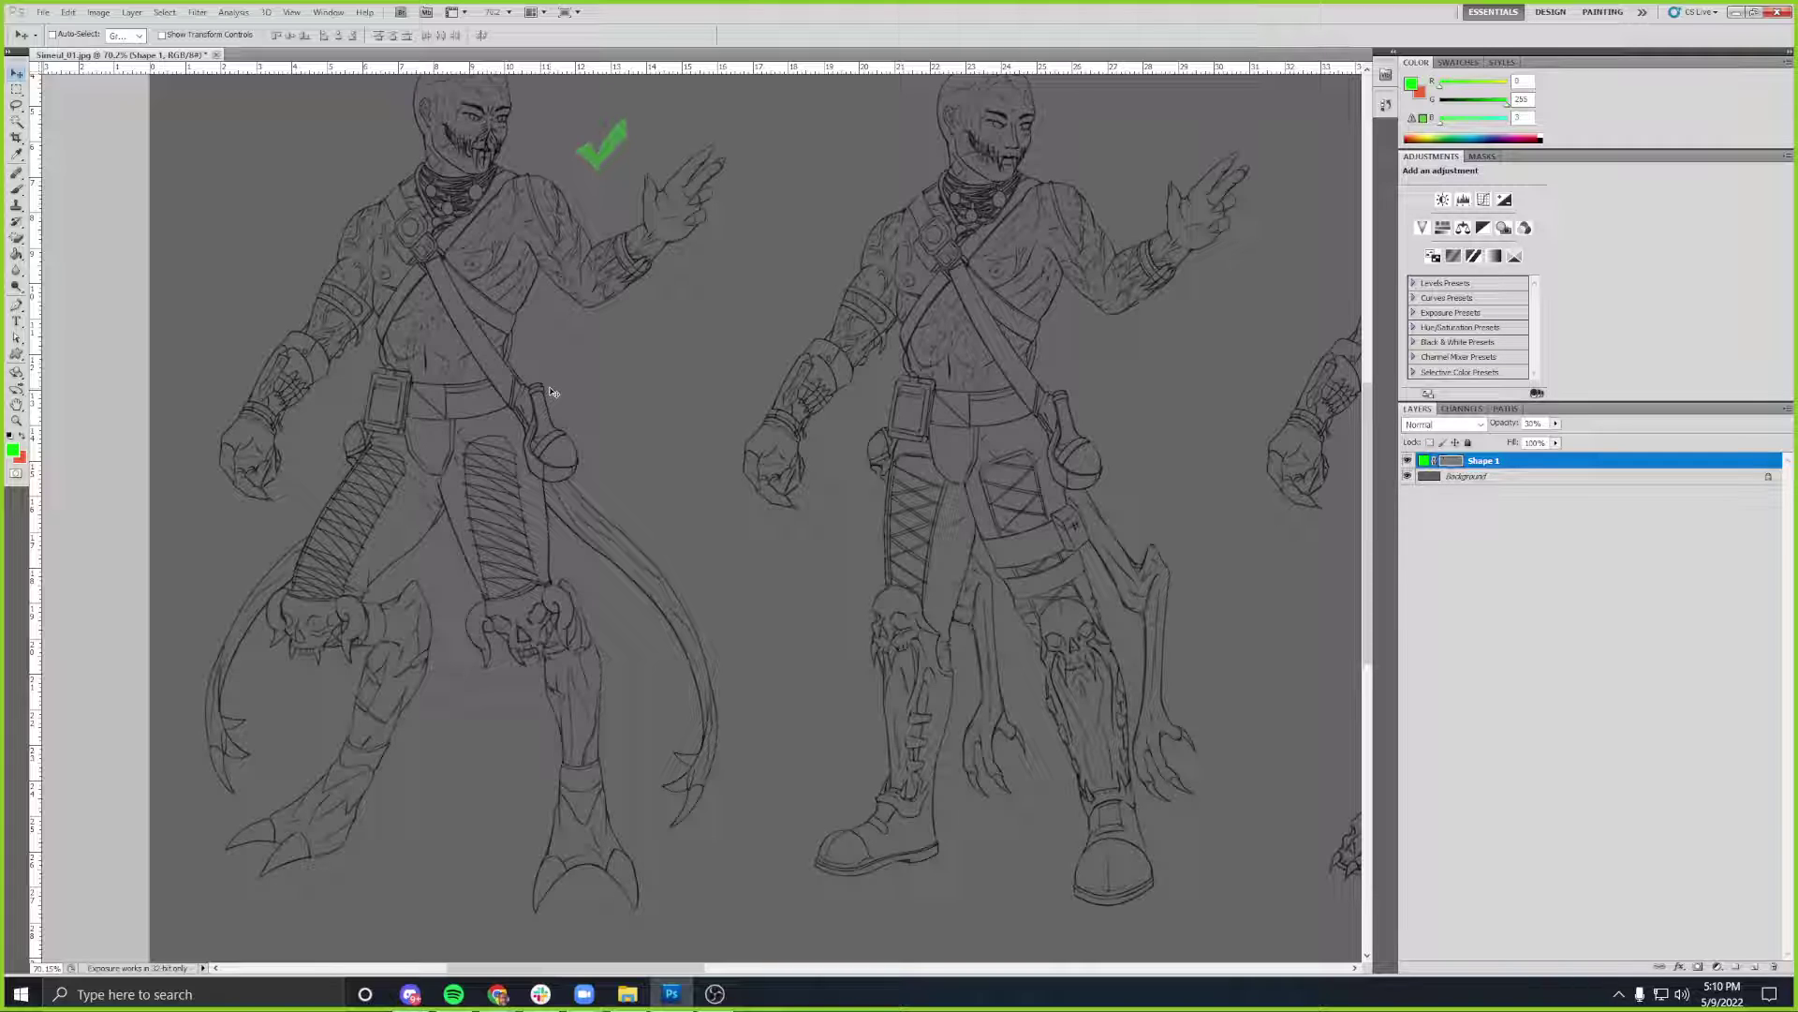
{"action": "left_click_drag", "start_coordinate": [746, 550], "coordinate": [662, 552]}
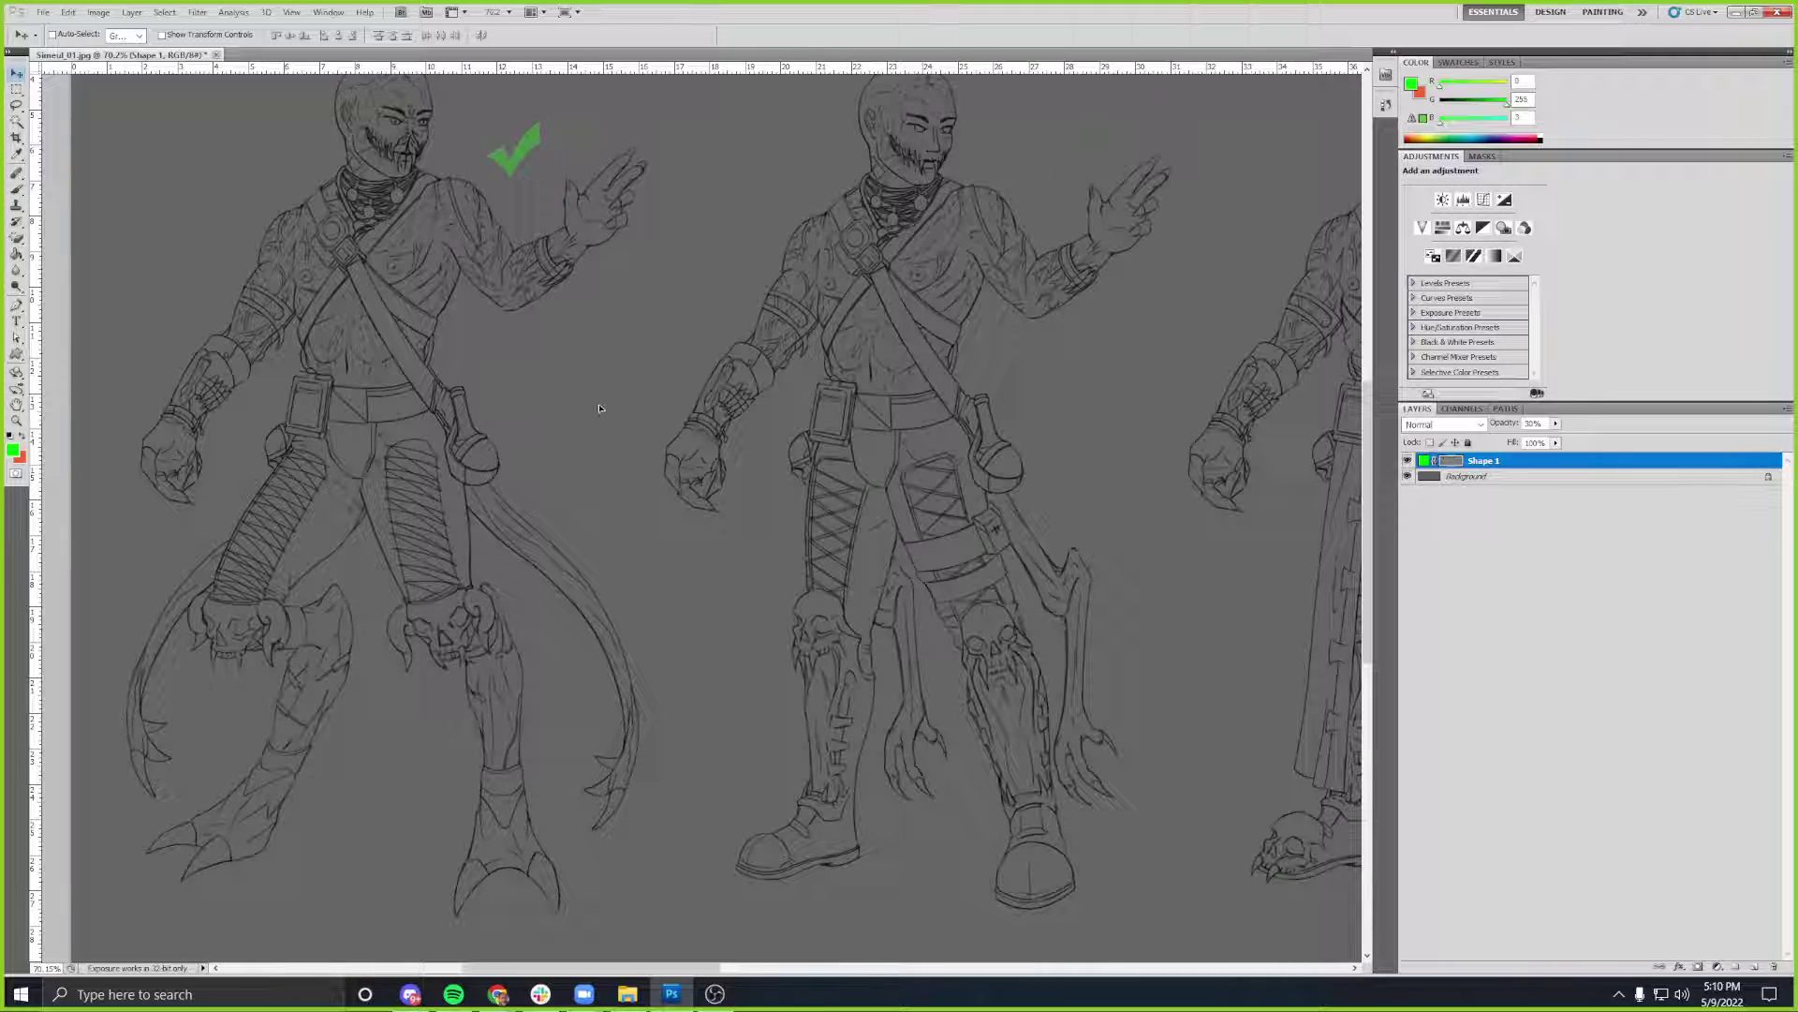
{"action": "left_click_drag", "start_coordinate": [604, 243], "coordinate": [642, 302]}
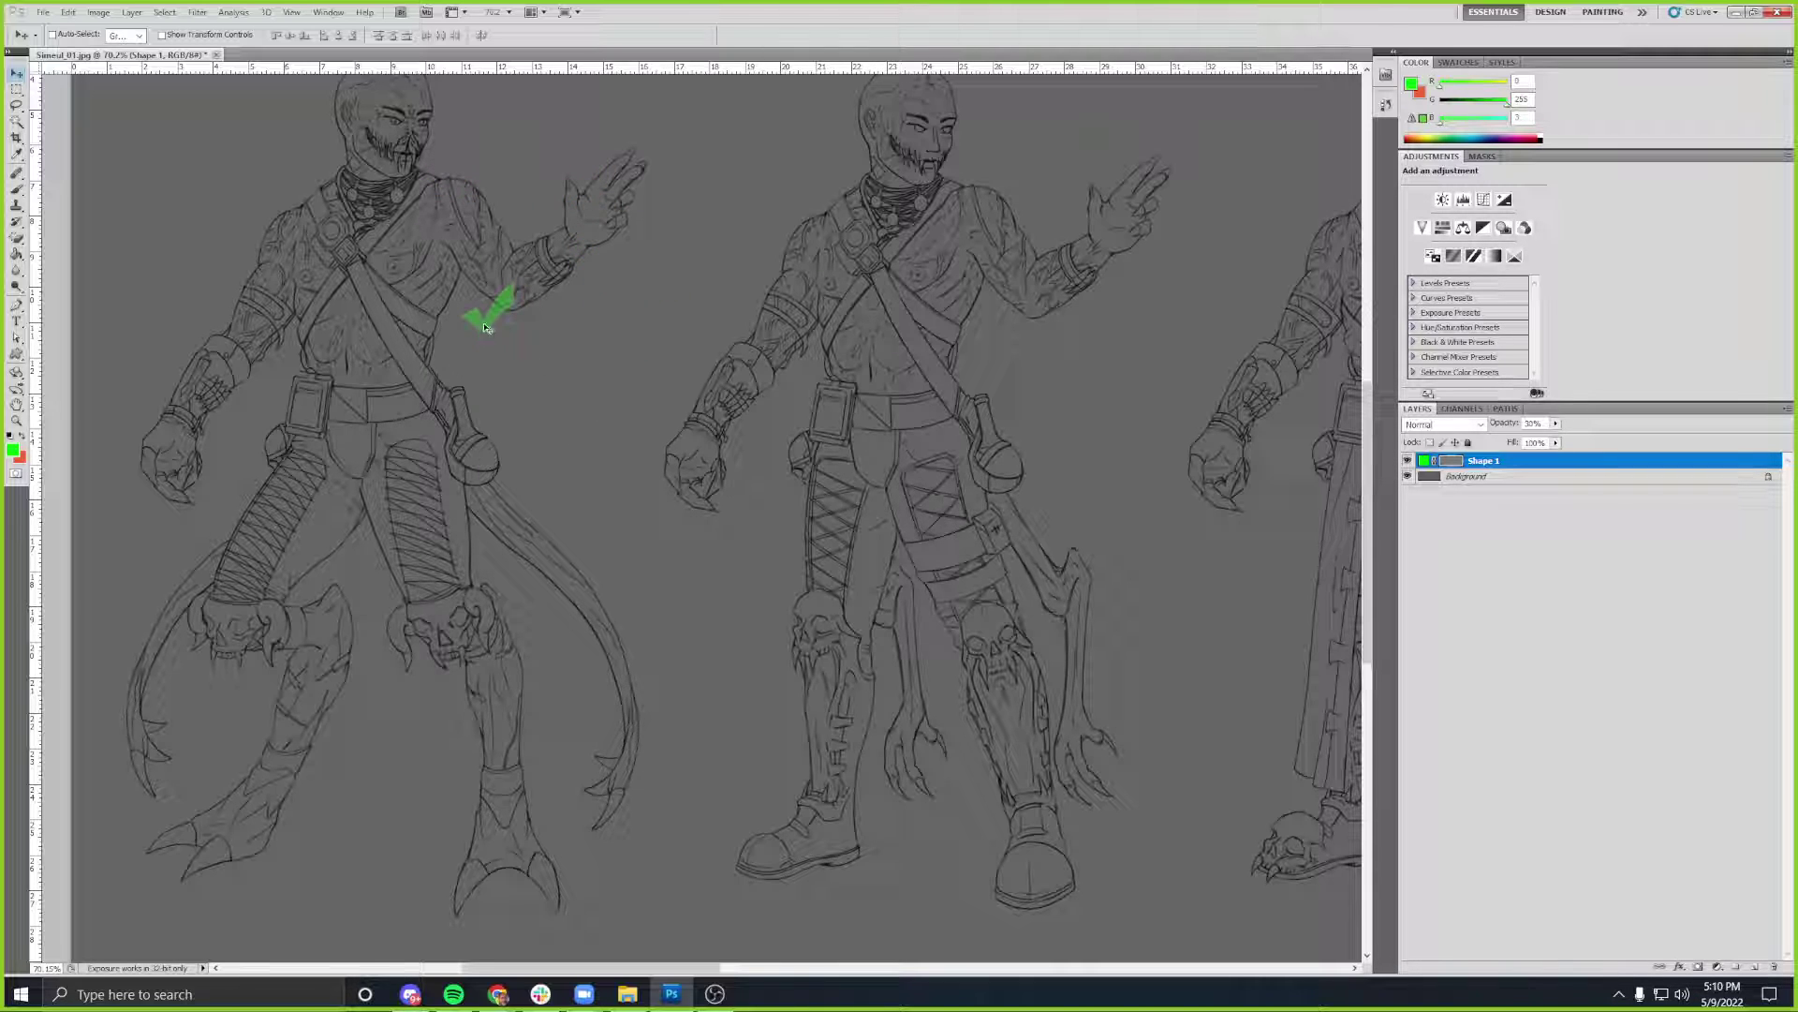
{"action": "left_click_drag", "start_coordinate": [1216, 506], "coordinate": [751, 647]}
{"action": "scroll", "coordinate": [873, 509], "scroll_direction": "up", "scroll_amount": 5}
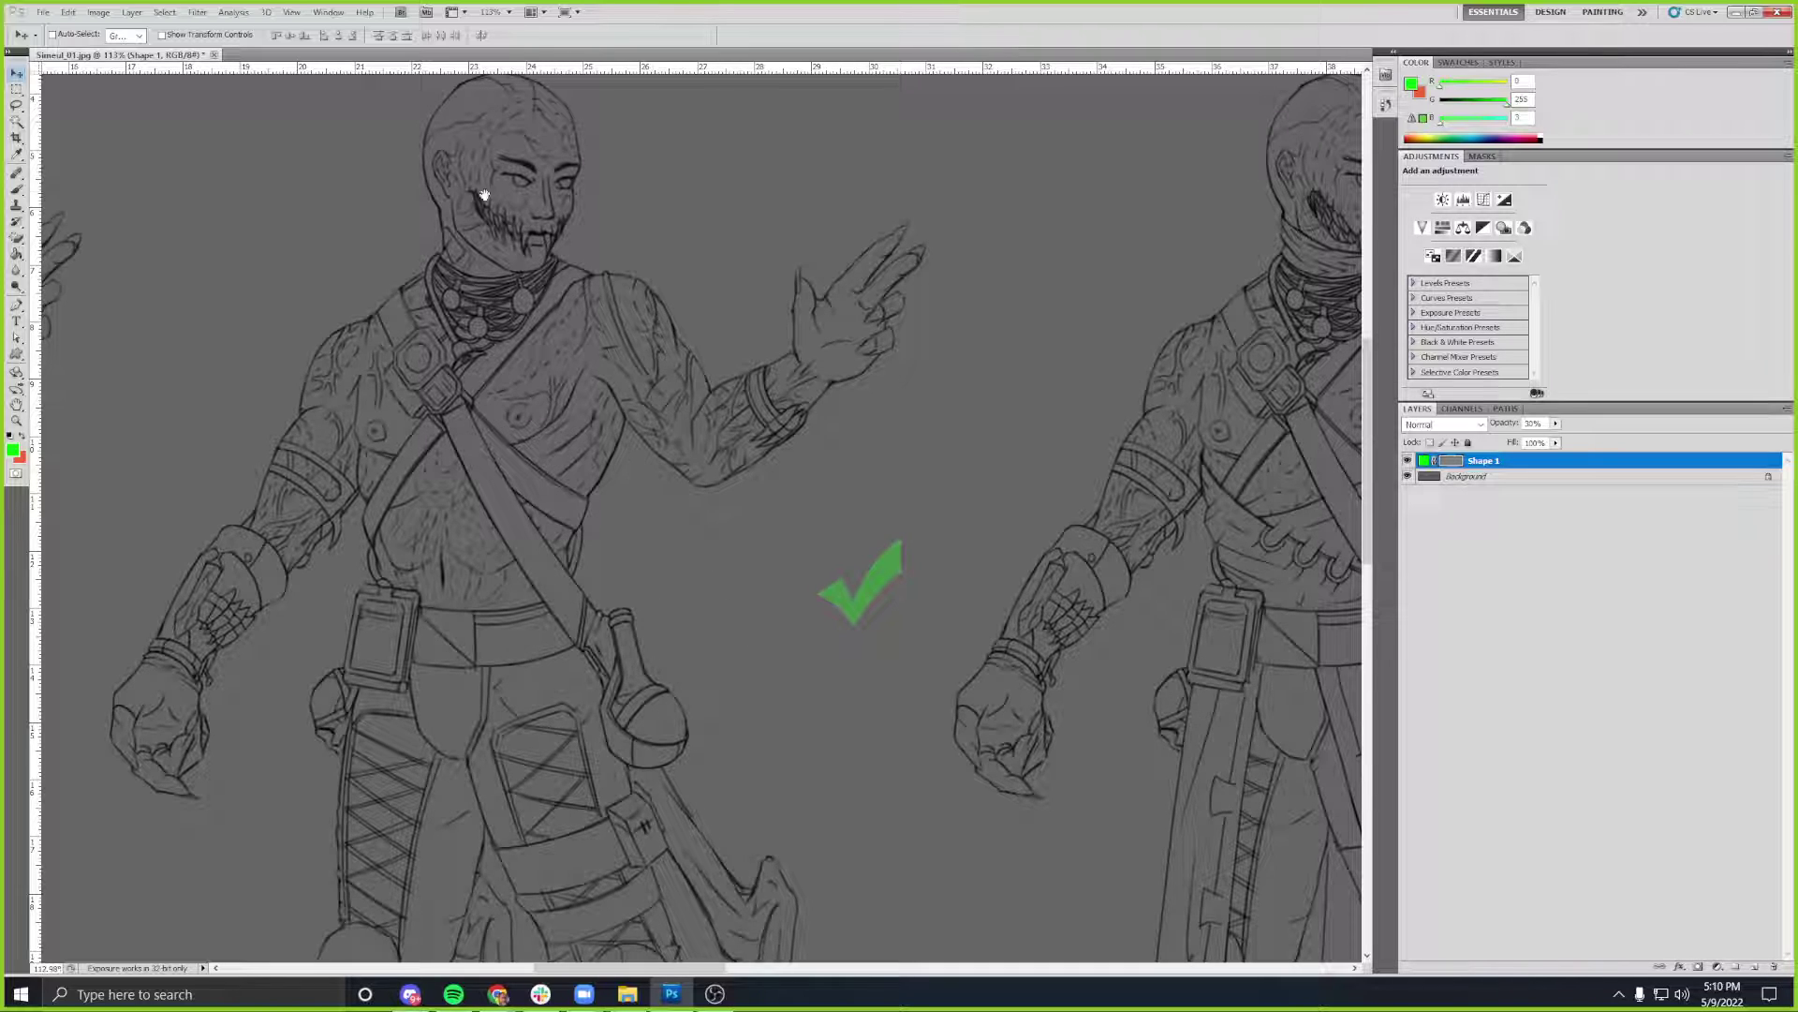
- Place the check mark just above the claw of the second figure's outer rear limb and duplicate it onto that limb's elbow joint
{"action": "scroll", "coordinate": [734, 381], "scroll_direction": "right", "scroll_amount": 5}
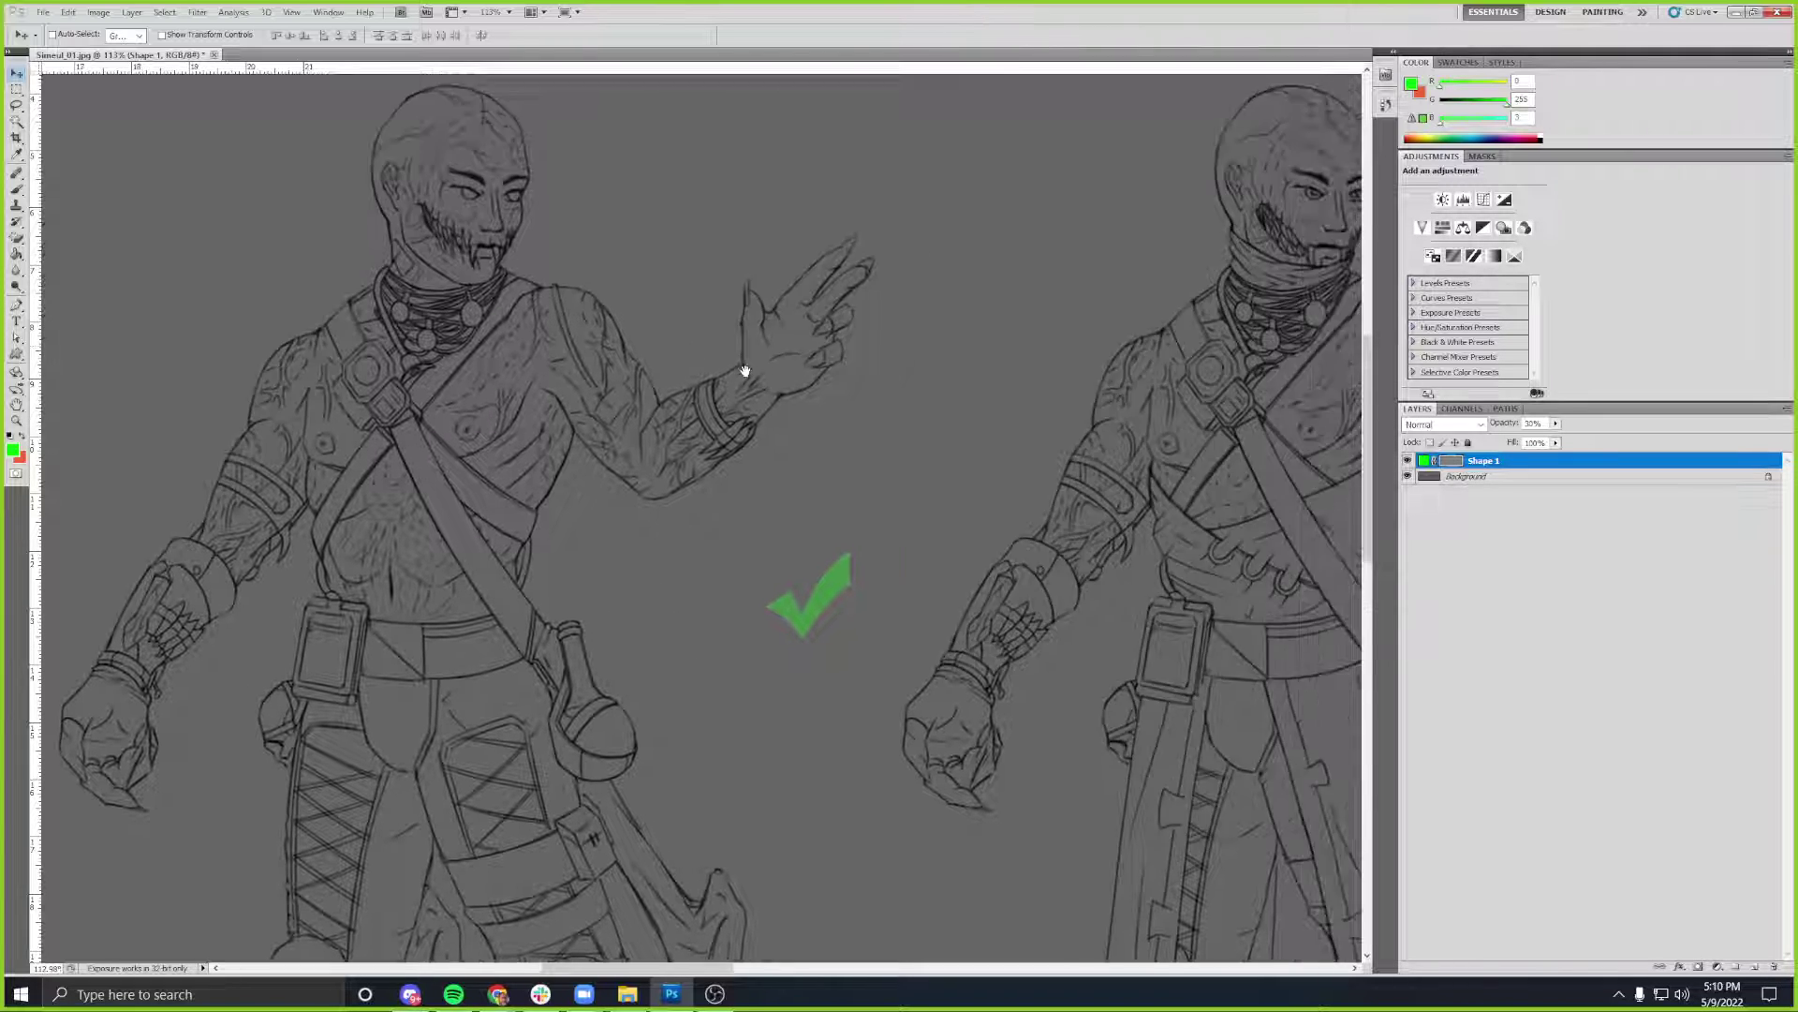
{"action": "left_click_drag", "start_coordinate": [672, 381], "coordinate": [787, 361]}
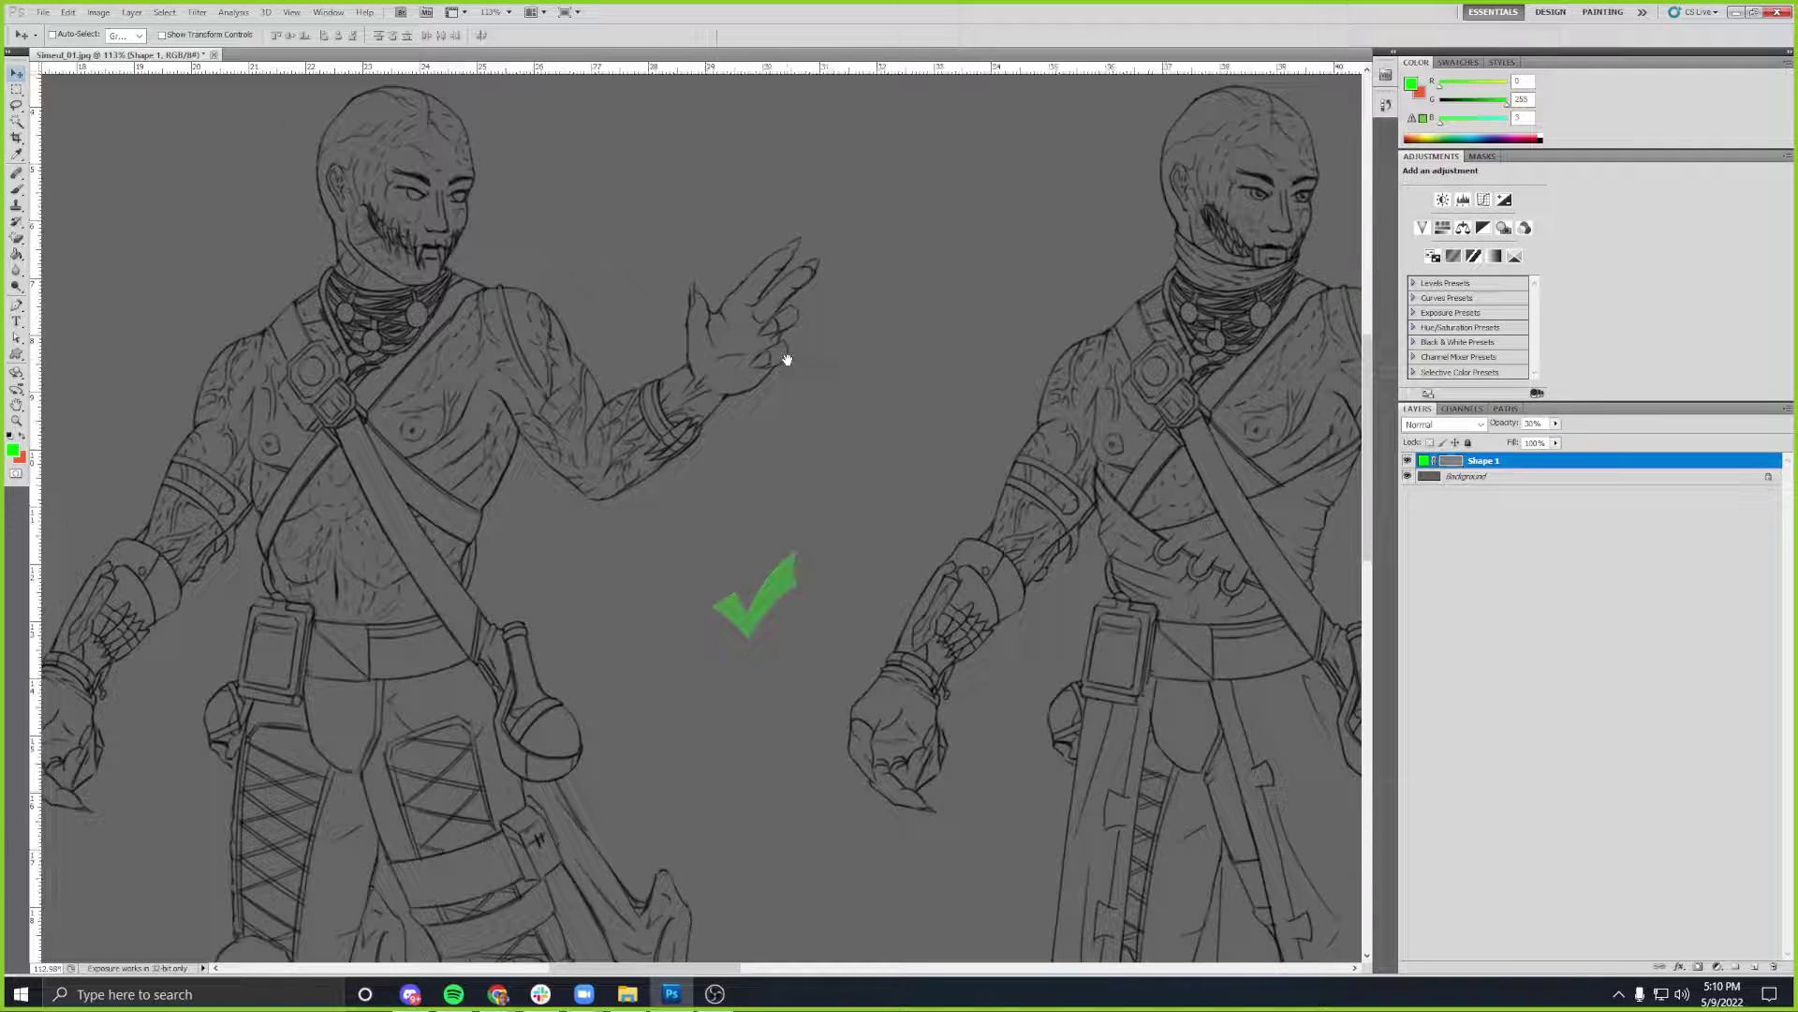
{"action": "left_click_drag", "start_coordinate": [704, 437], "coordinate": [844, 263]}
{"action": "scroll", "coordinate": [915, 409], "scroll_direction": "down", "scroll_amount": 2}
{"action": "left_click_drag", "start_coordinate": [959, 466], "coordinate": [859, 393]}
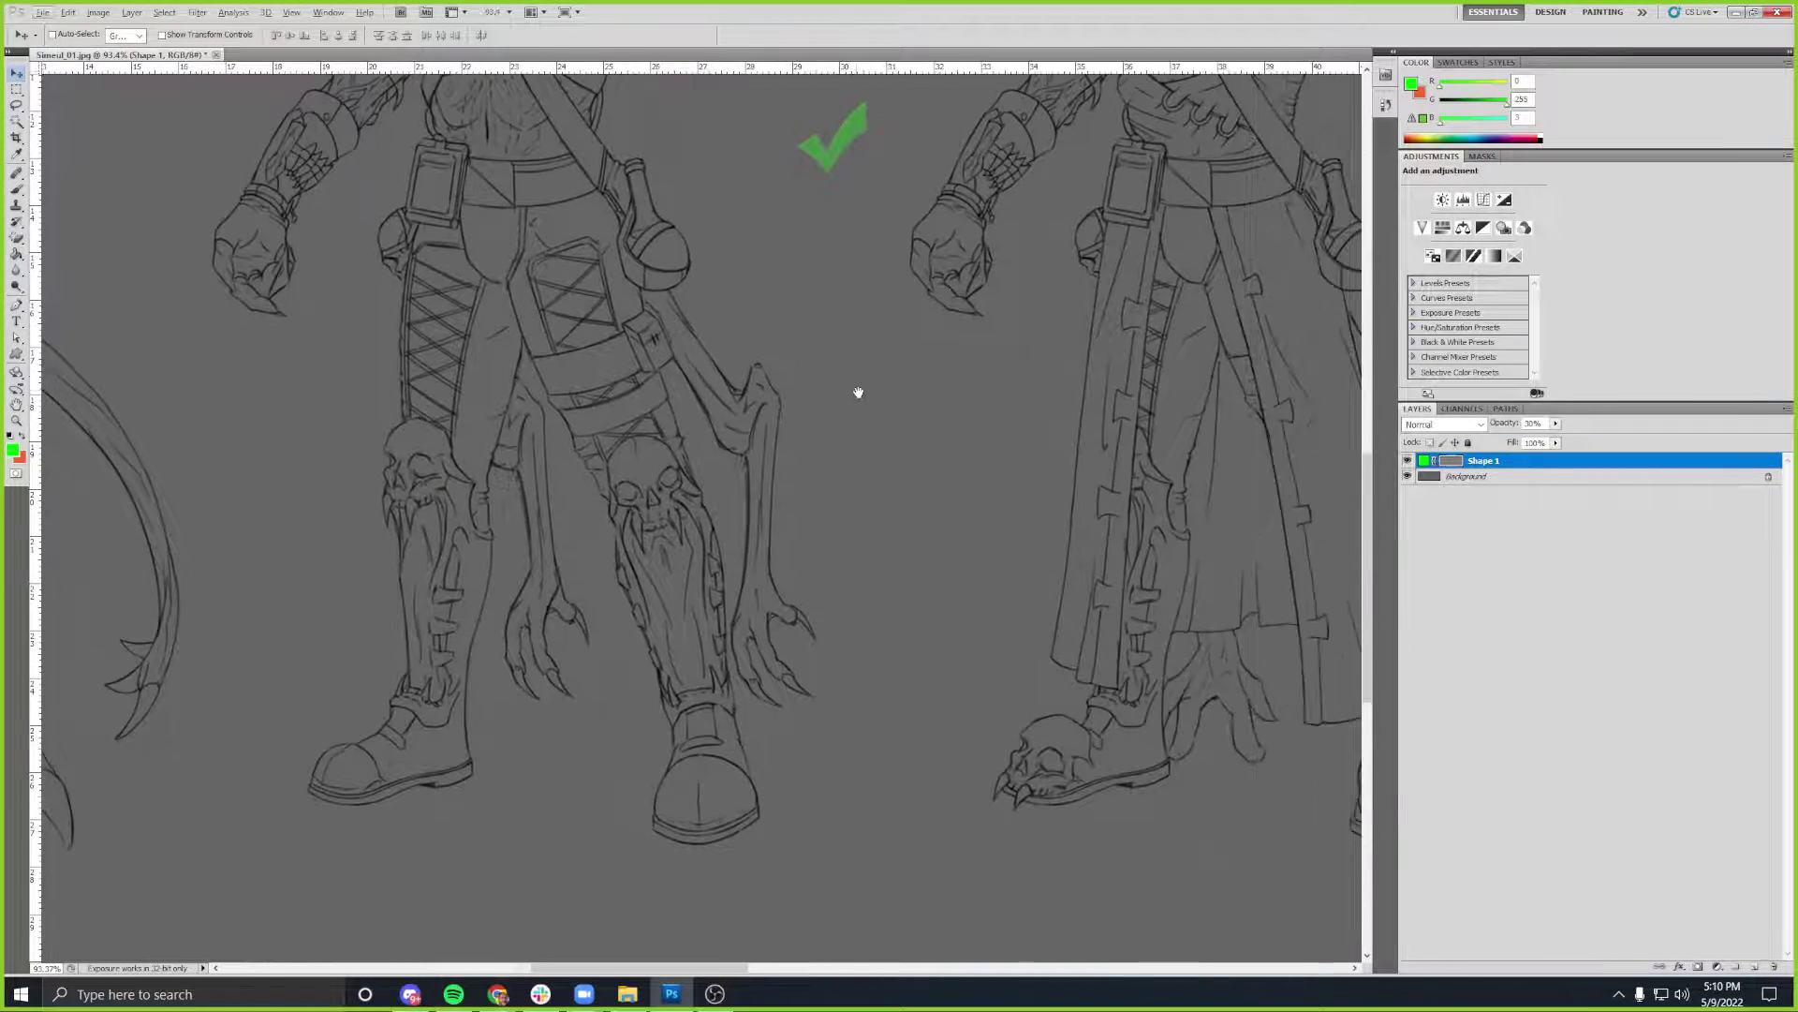
{"action": "left_click_drag", "start_coordinate": [837, 163], "coordinate": [771, 597]}
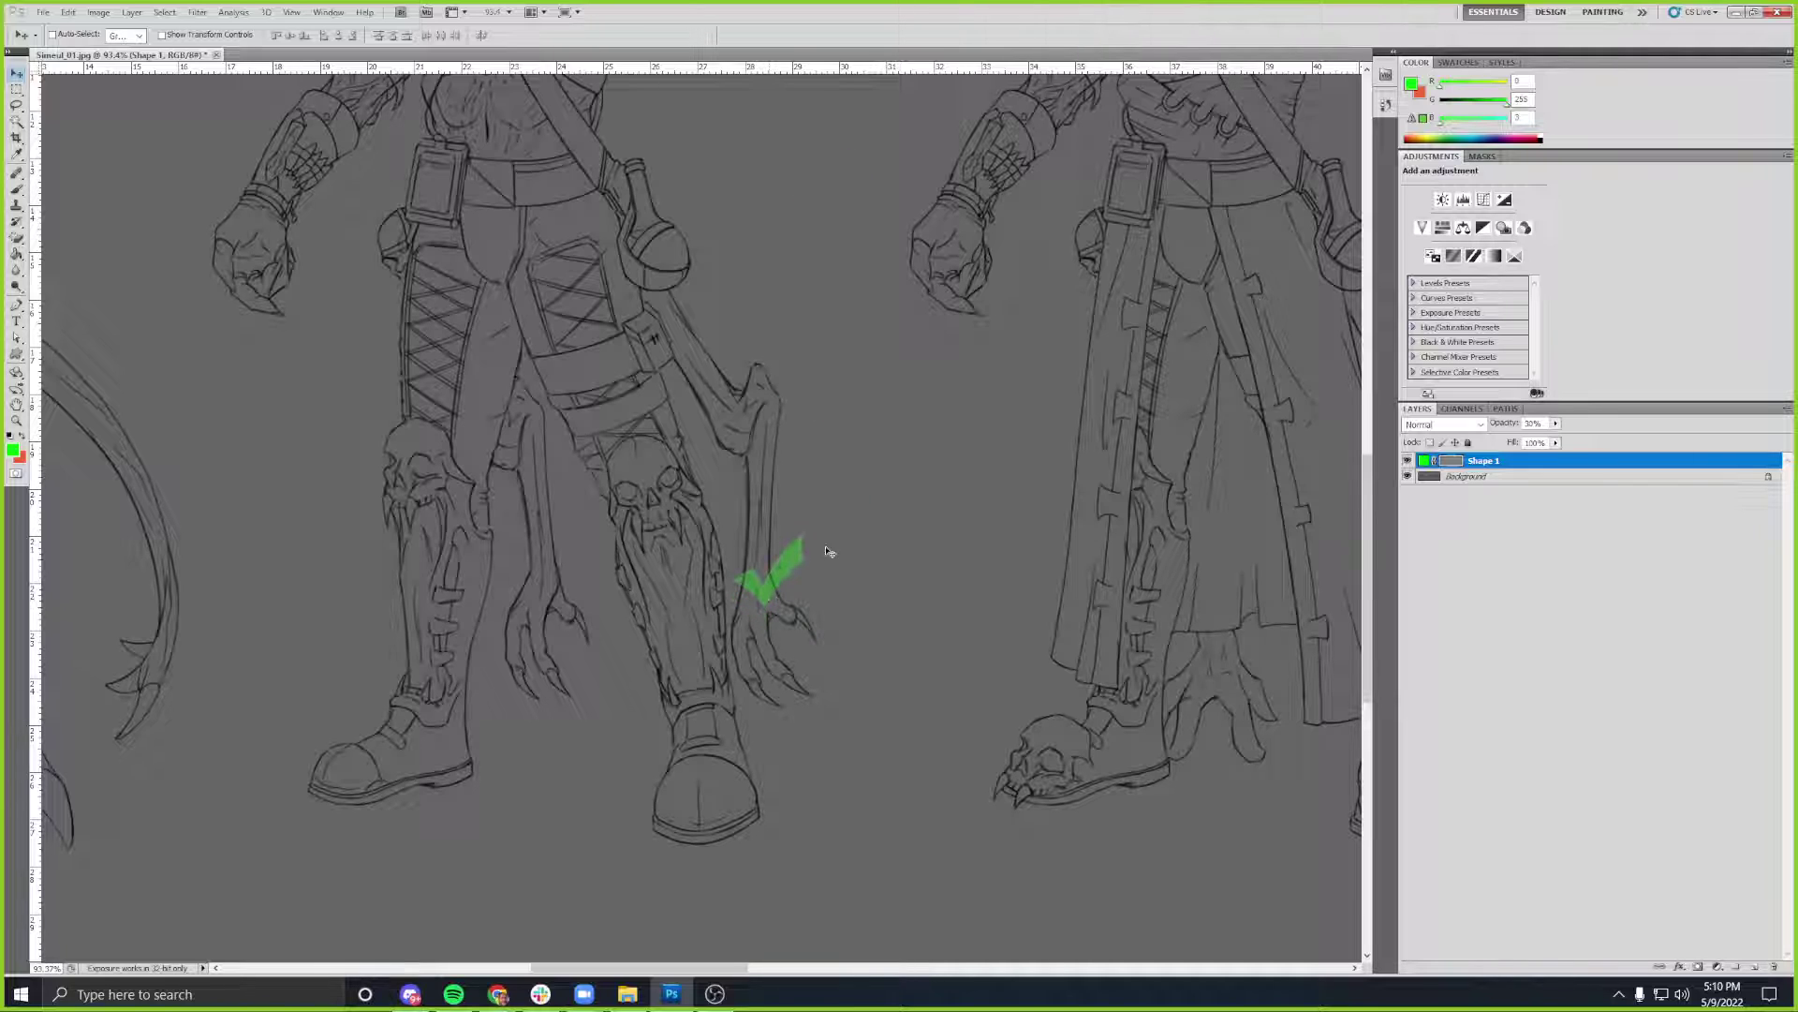
{"action": "left_click_drag", "start_coordinate": [866, 496], "coordinate": [808, 539]}
{"action": "left_click_drag", "start_coordinate": [735, 686], "coordinate": [815, 422], "text": "alt"}
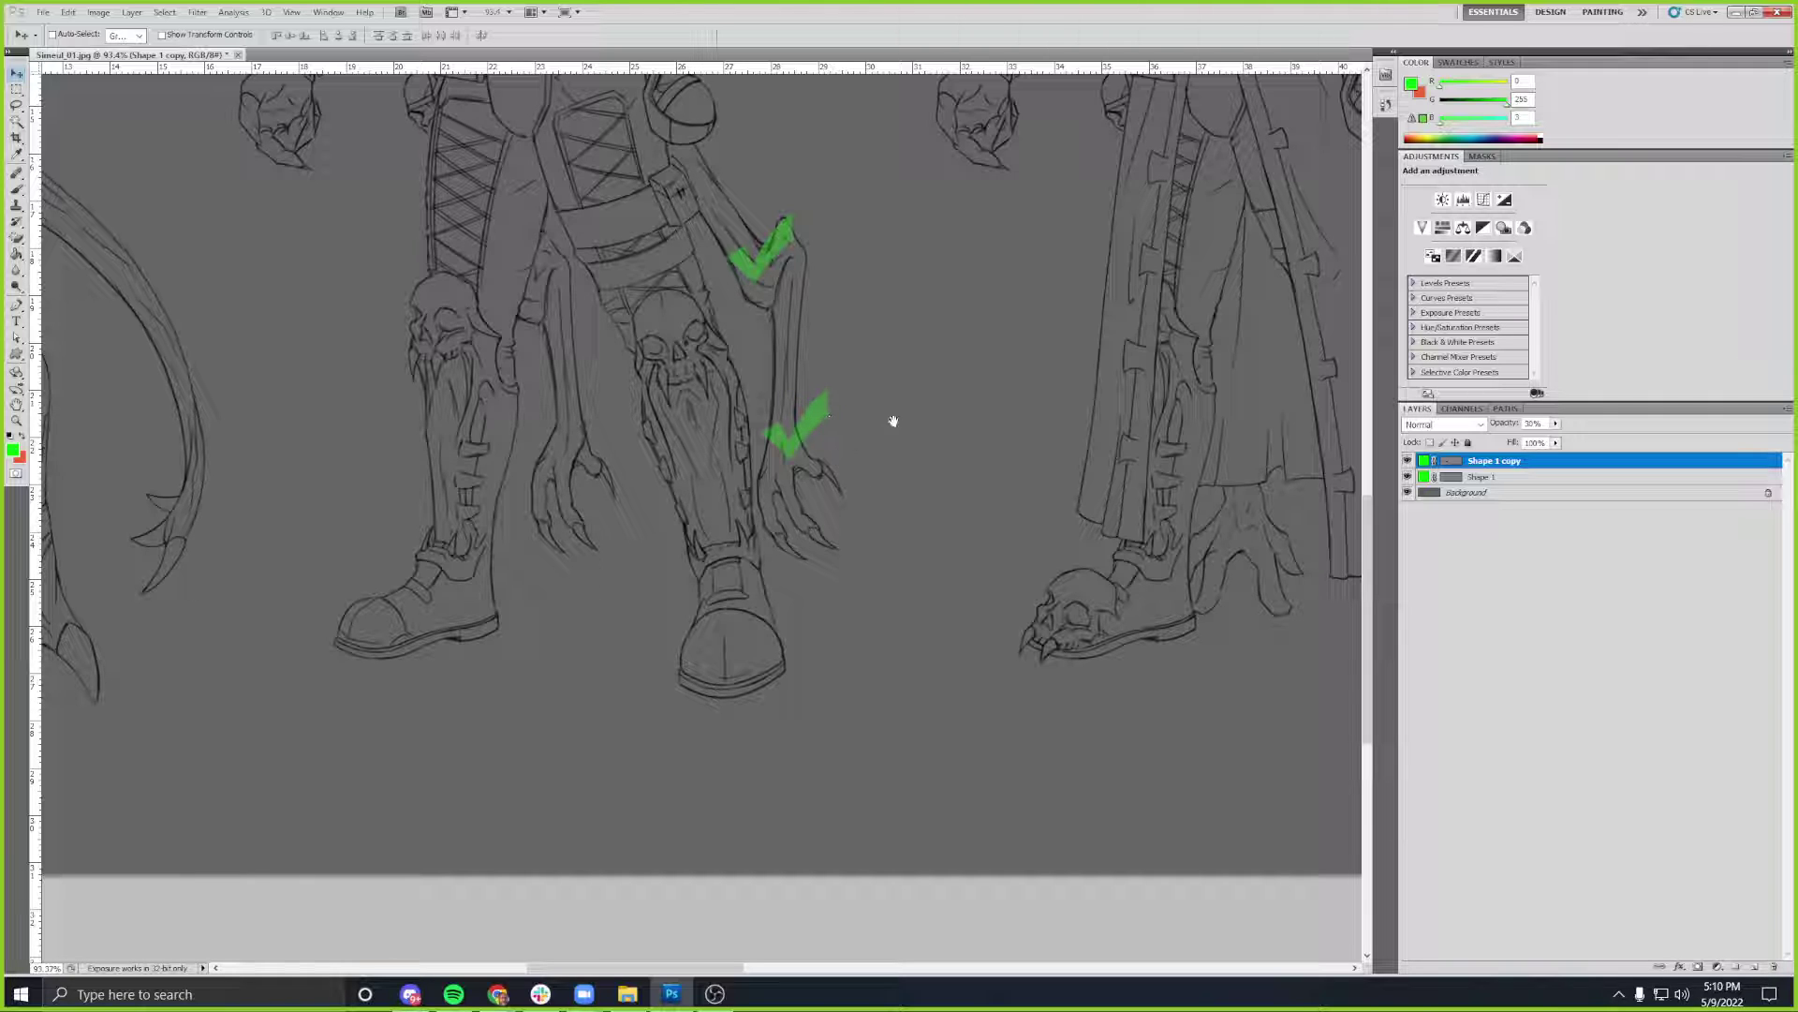
- Examine the second figure's laced pants and skull knee guards, comparing them with the long coats and rear limbs of the later figures
{"action": "scroll", "coordinate": [923, 431], "scroll_direction": "up", "scroll_amount": 3}
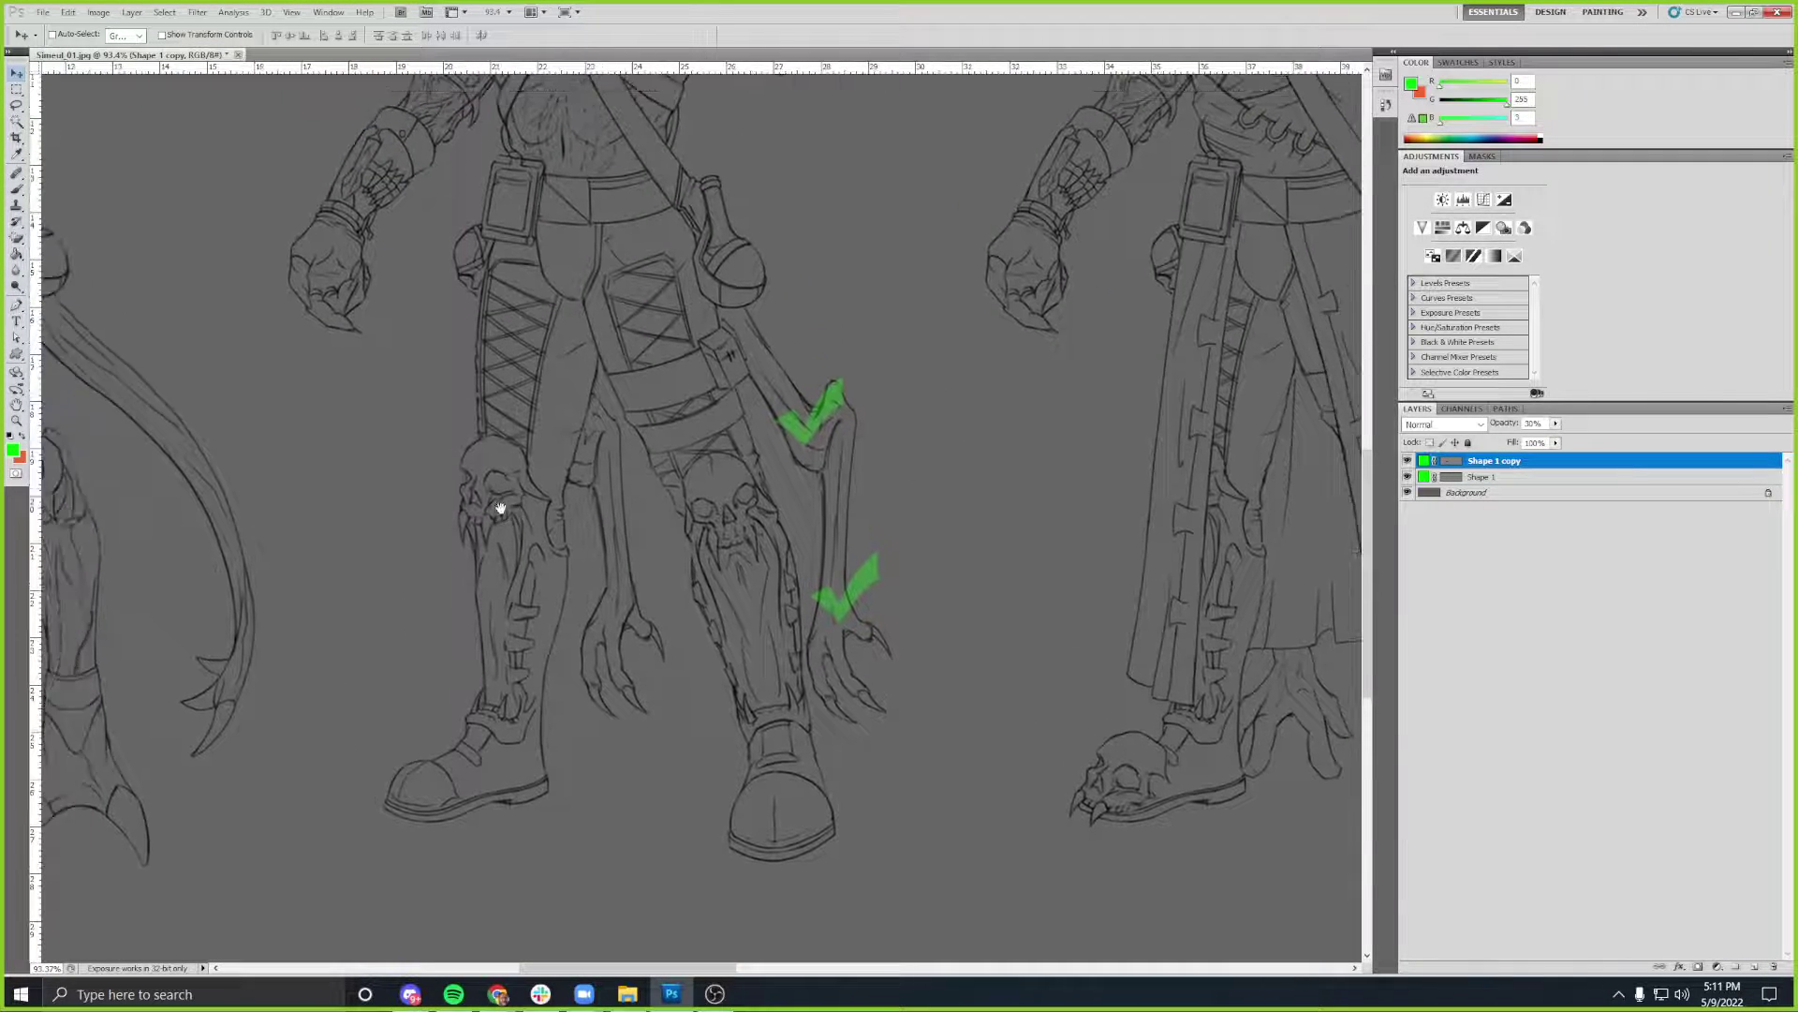
{"action": "scroll", "coordinate": [501, 513], "scroll_direction": "up", "scroll_amount": 3}
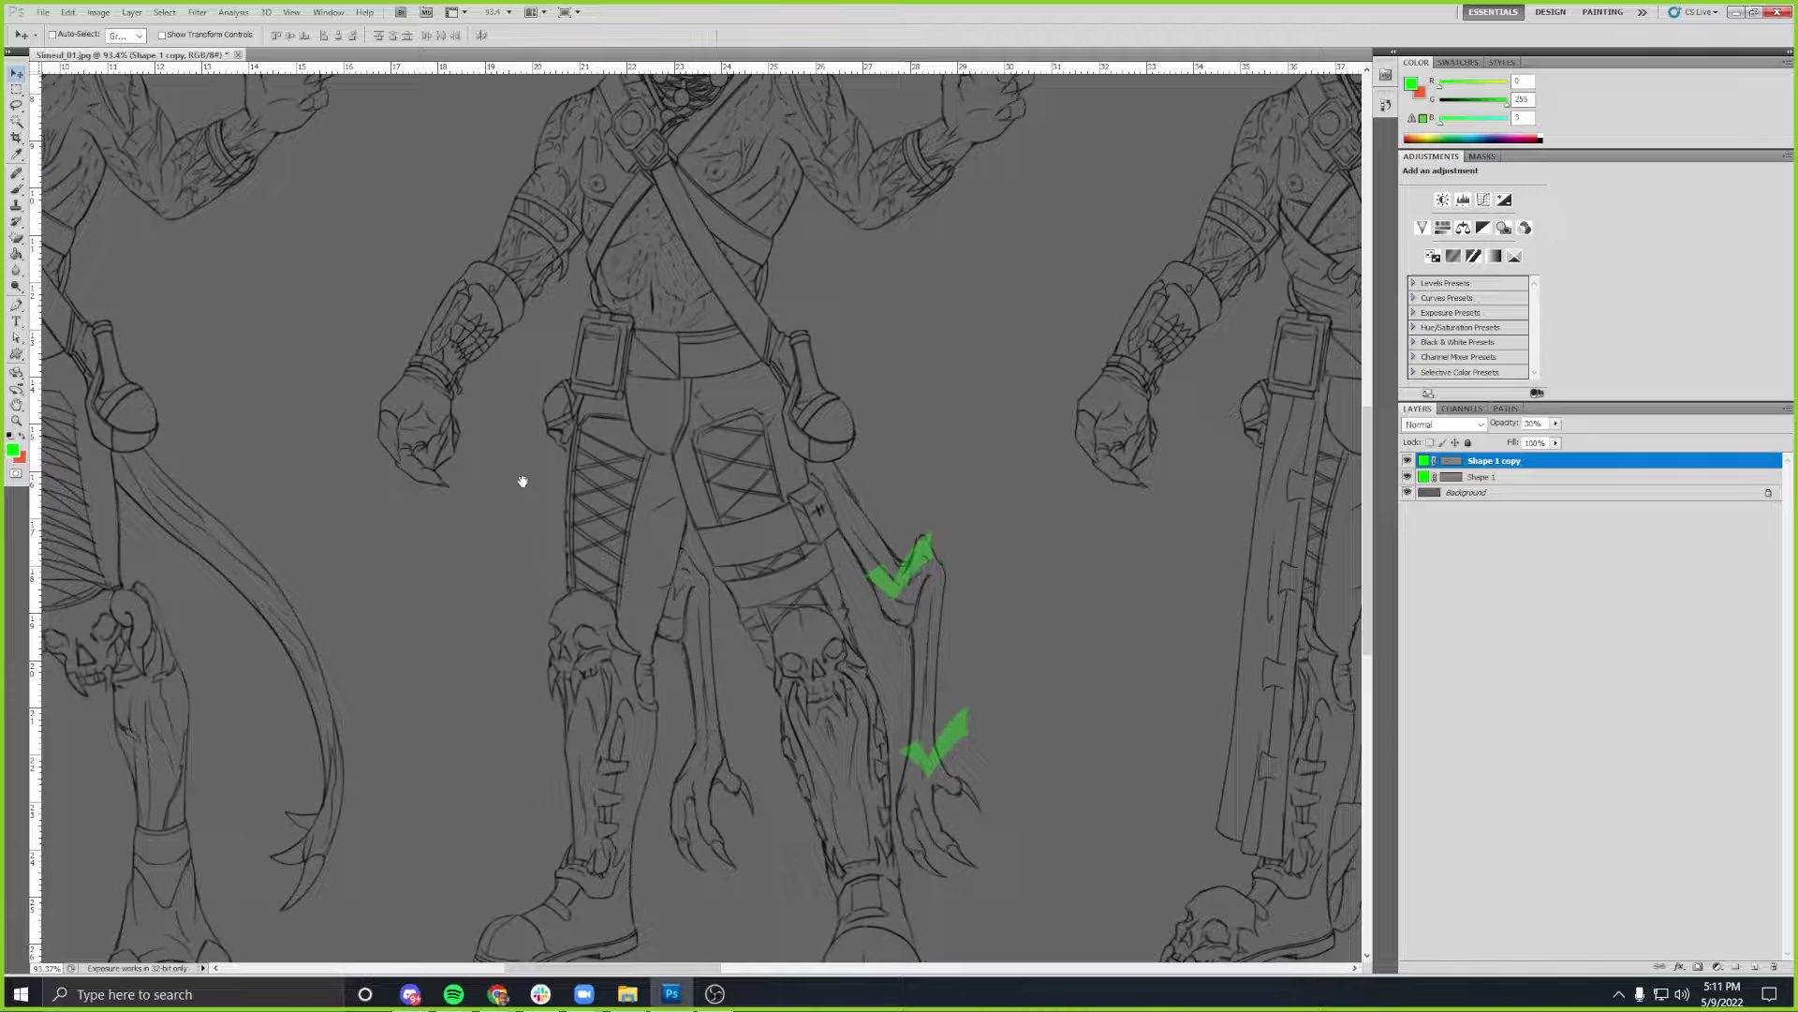
{"action": "scroll", "coordinate": [524, 496], "scroll_direction": "up", "scroll_amount": 1}
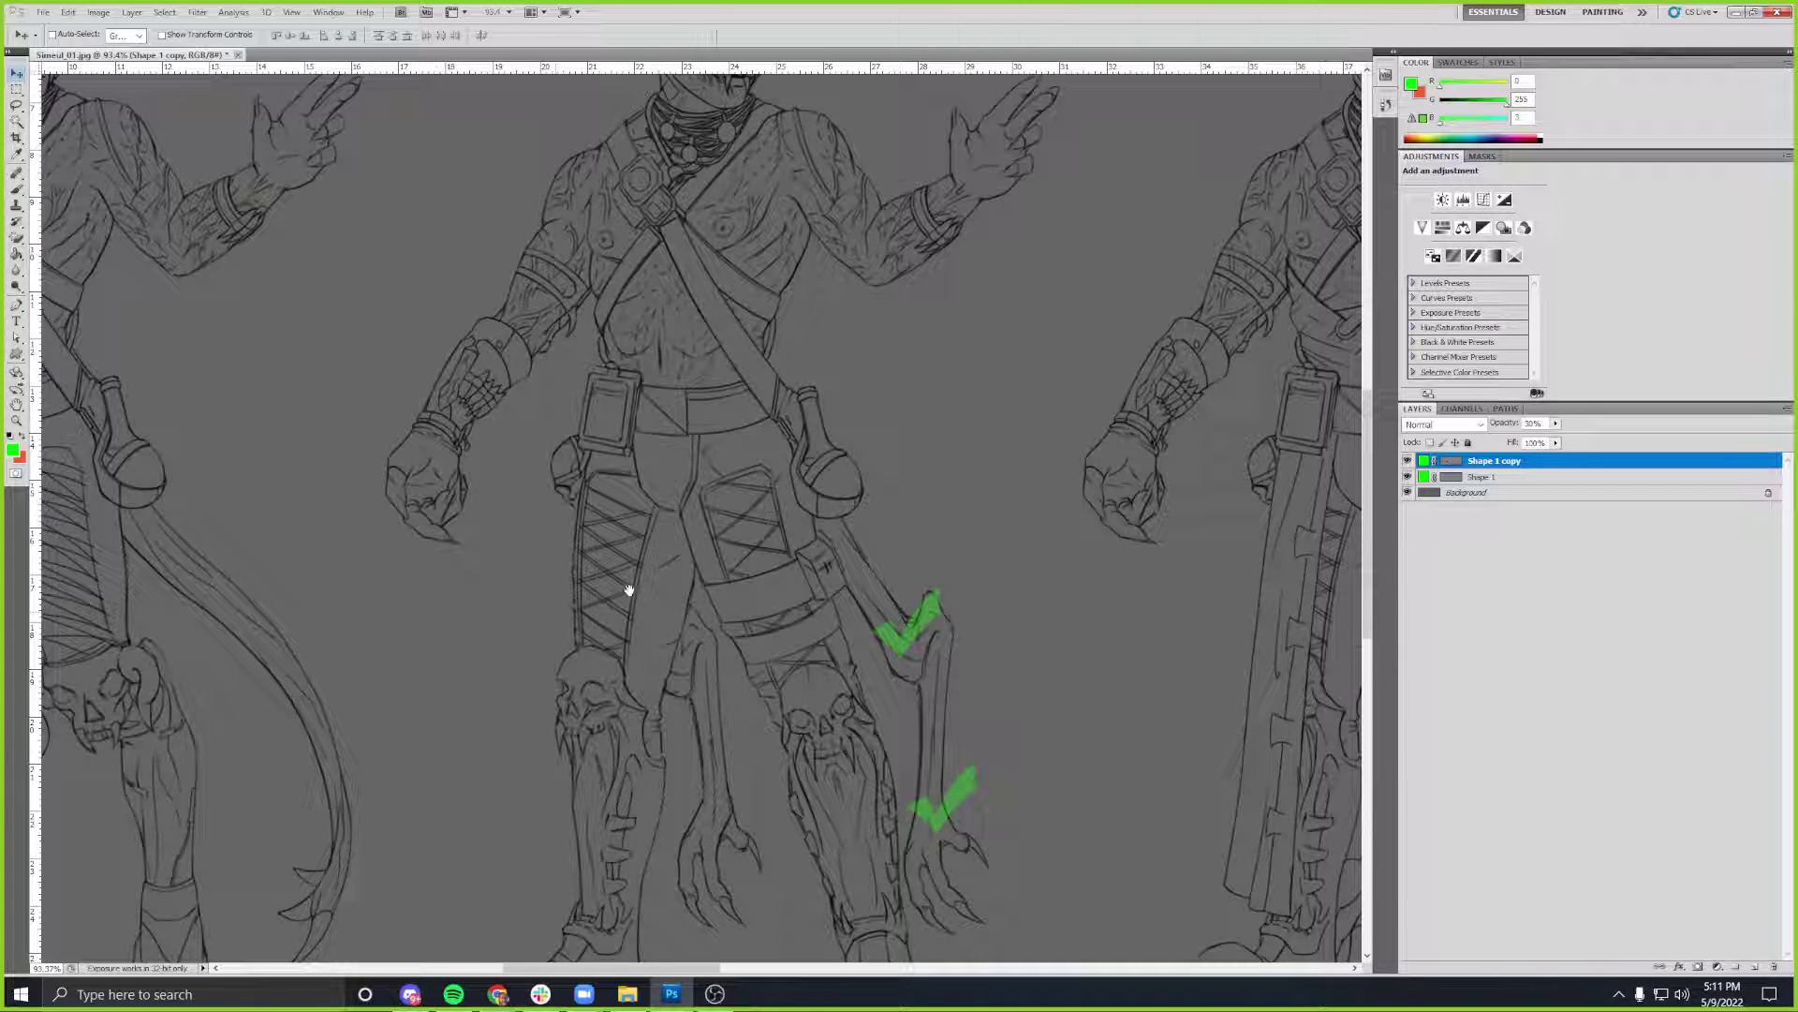
{"action": "scroll", "coordinate": [674, 552], "scroll_direction": "right", "scroll_amount": 5}
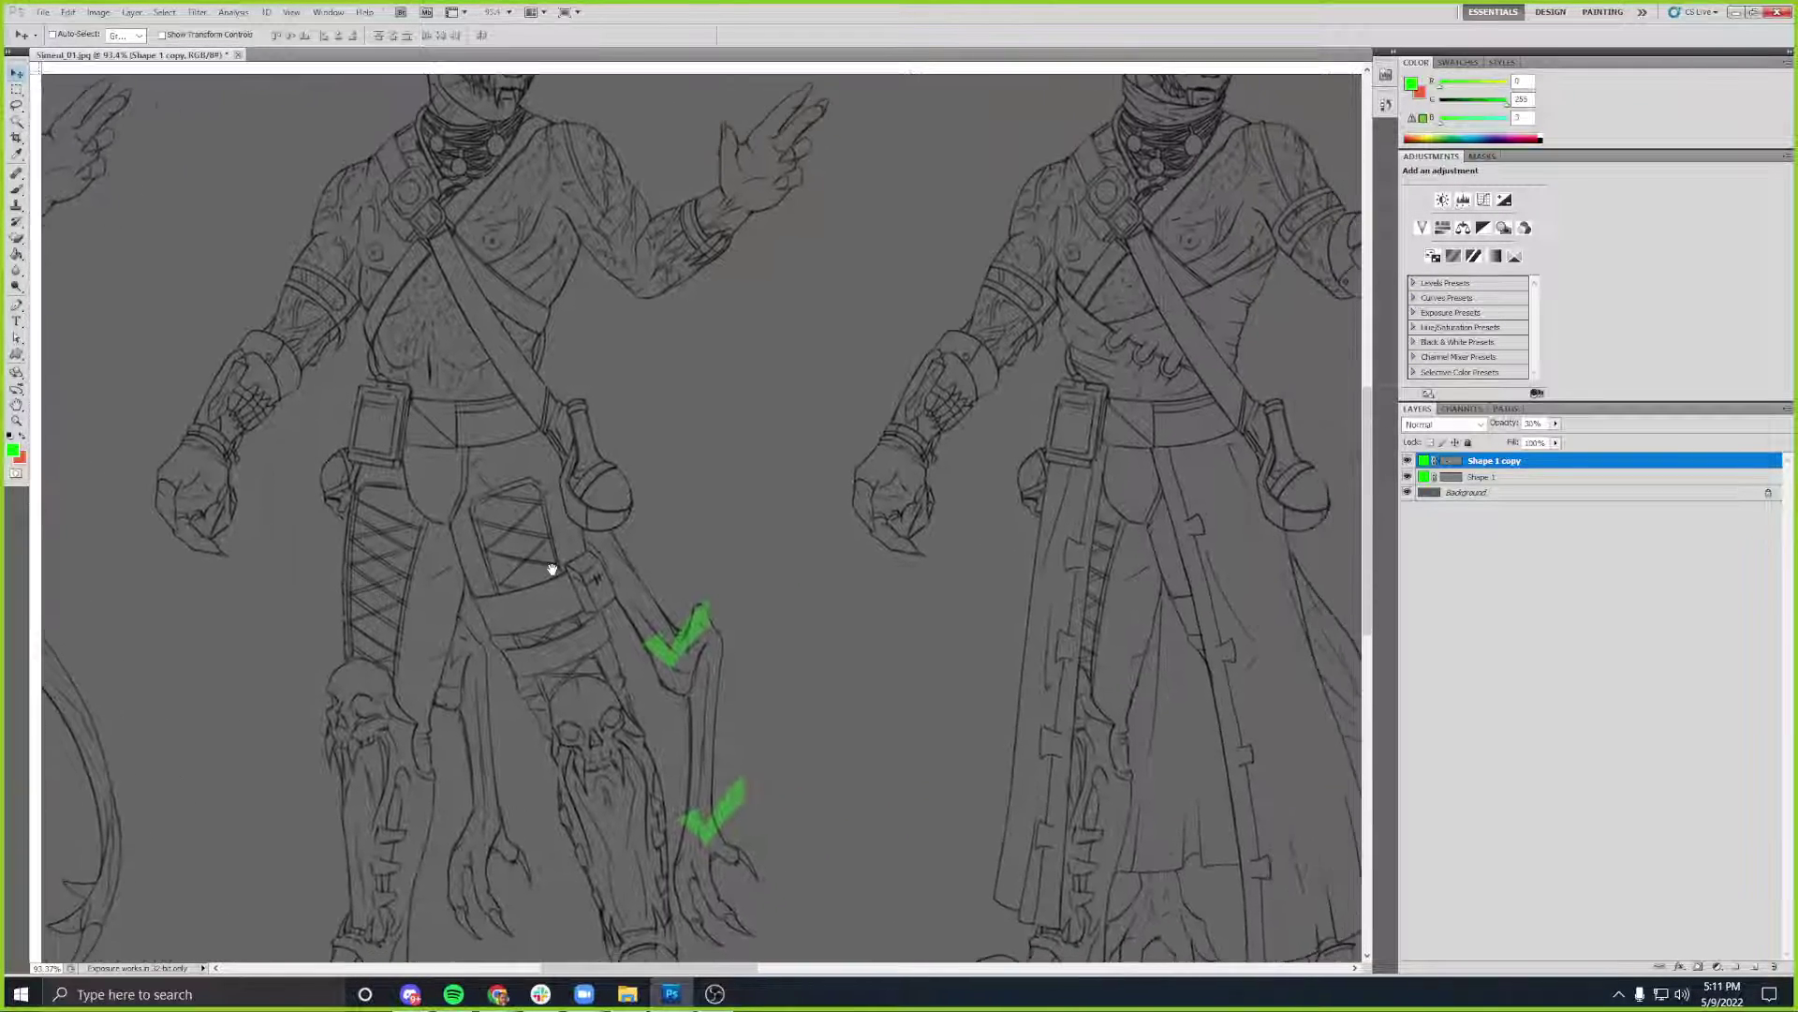
{"action": "scroll", "coordinate": [673, 551], "scroll_direction": "down", "scroll_amount": 3}
{"action": "scroll", "coordinate": [602, 400], "scroll_direction": "right", "scroll_amount": 12}
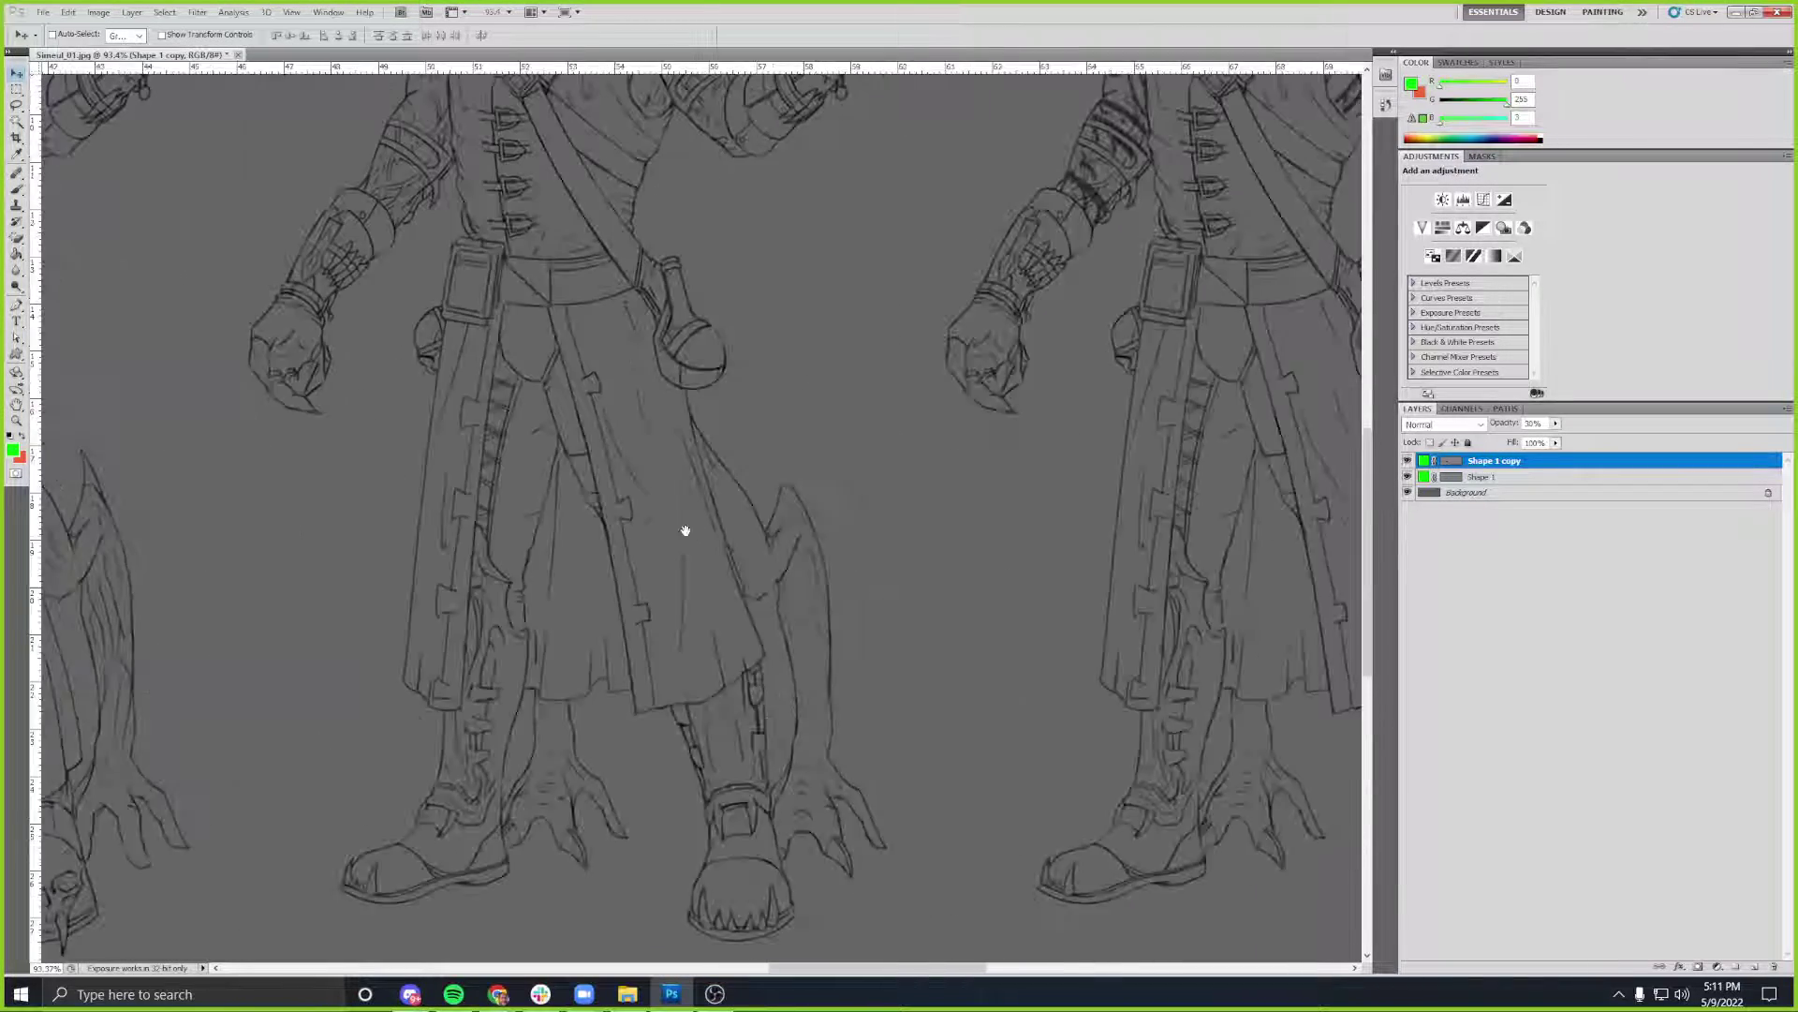
{"action": "scroll", "coordinate": [675, 530], "scroll_direction": "right", "scroll_amount": 3}
{"action": "scroll", "coordinate": [852, 550], "scroll_direction": "up", "scroll_amount": 2}
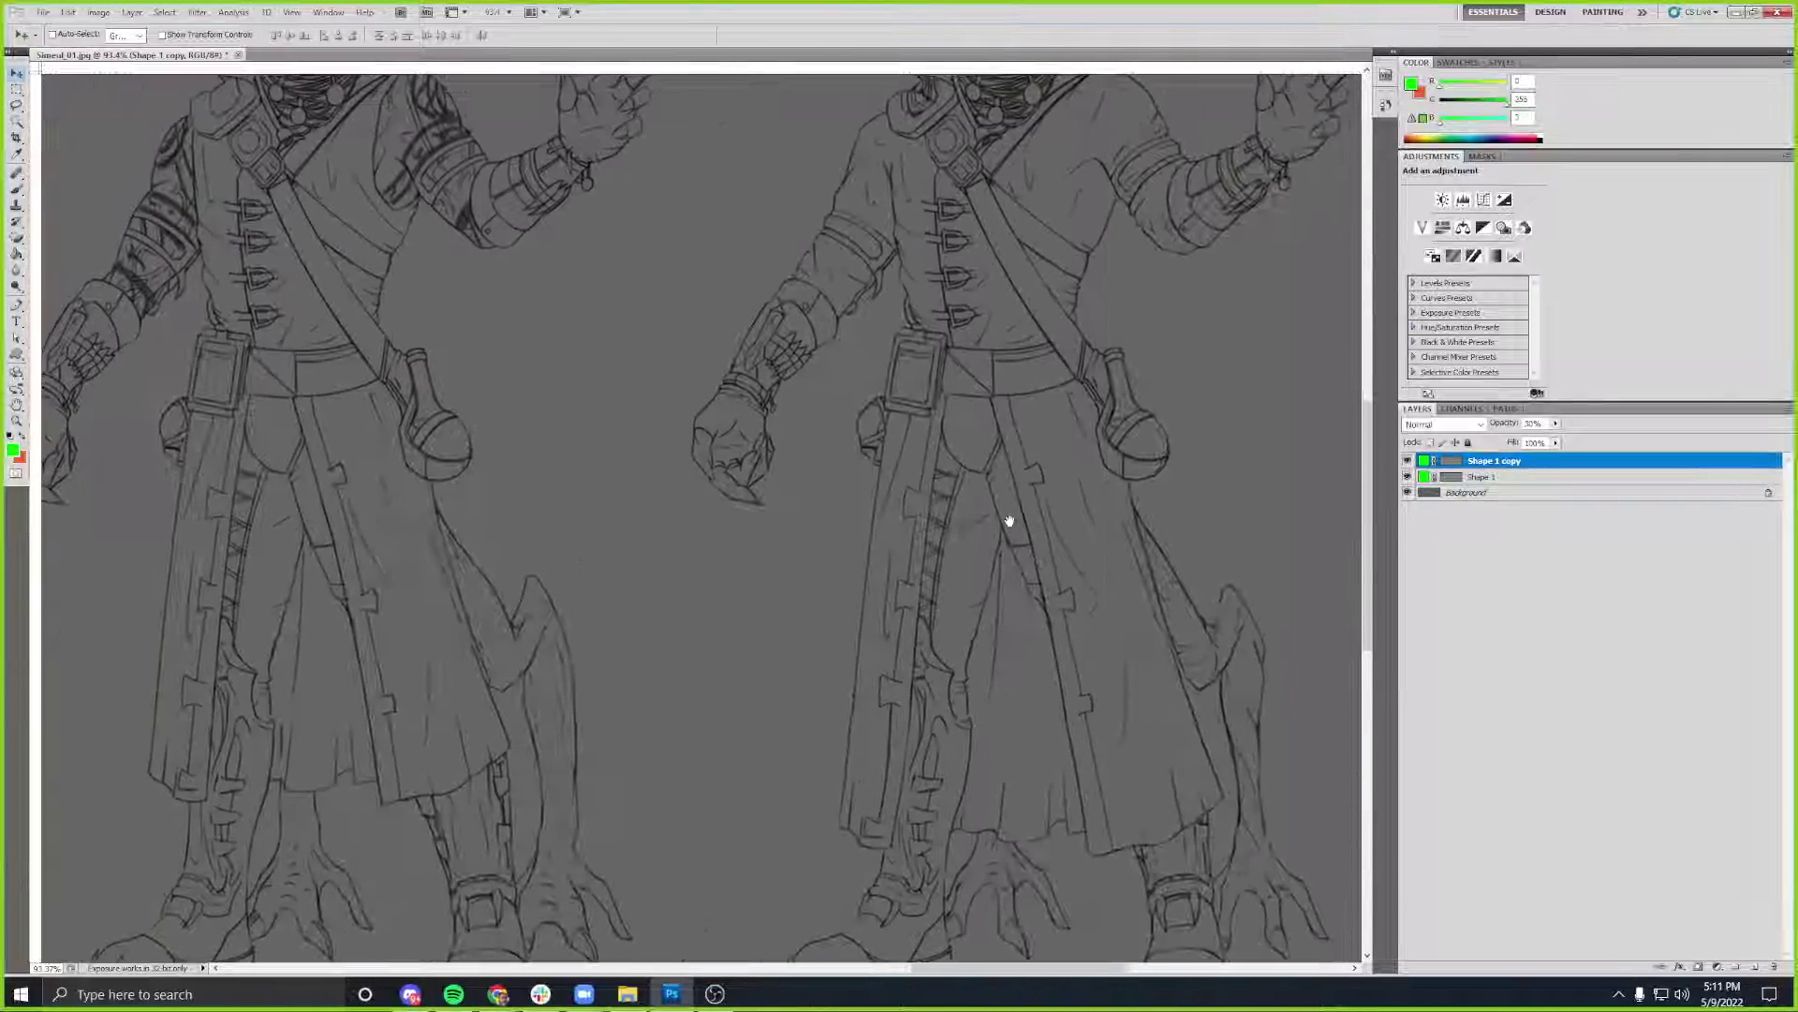
{"action": "scroll", "coordinate": [1004, 516], "scroll_direction": "right", "scroll_amount": 4}
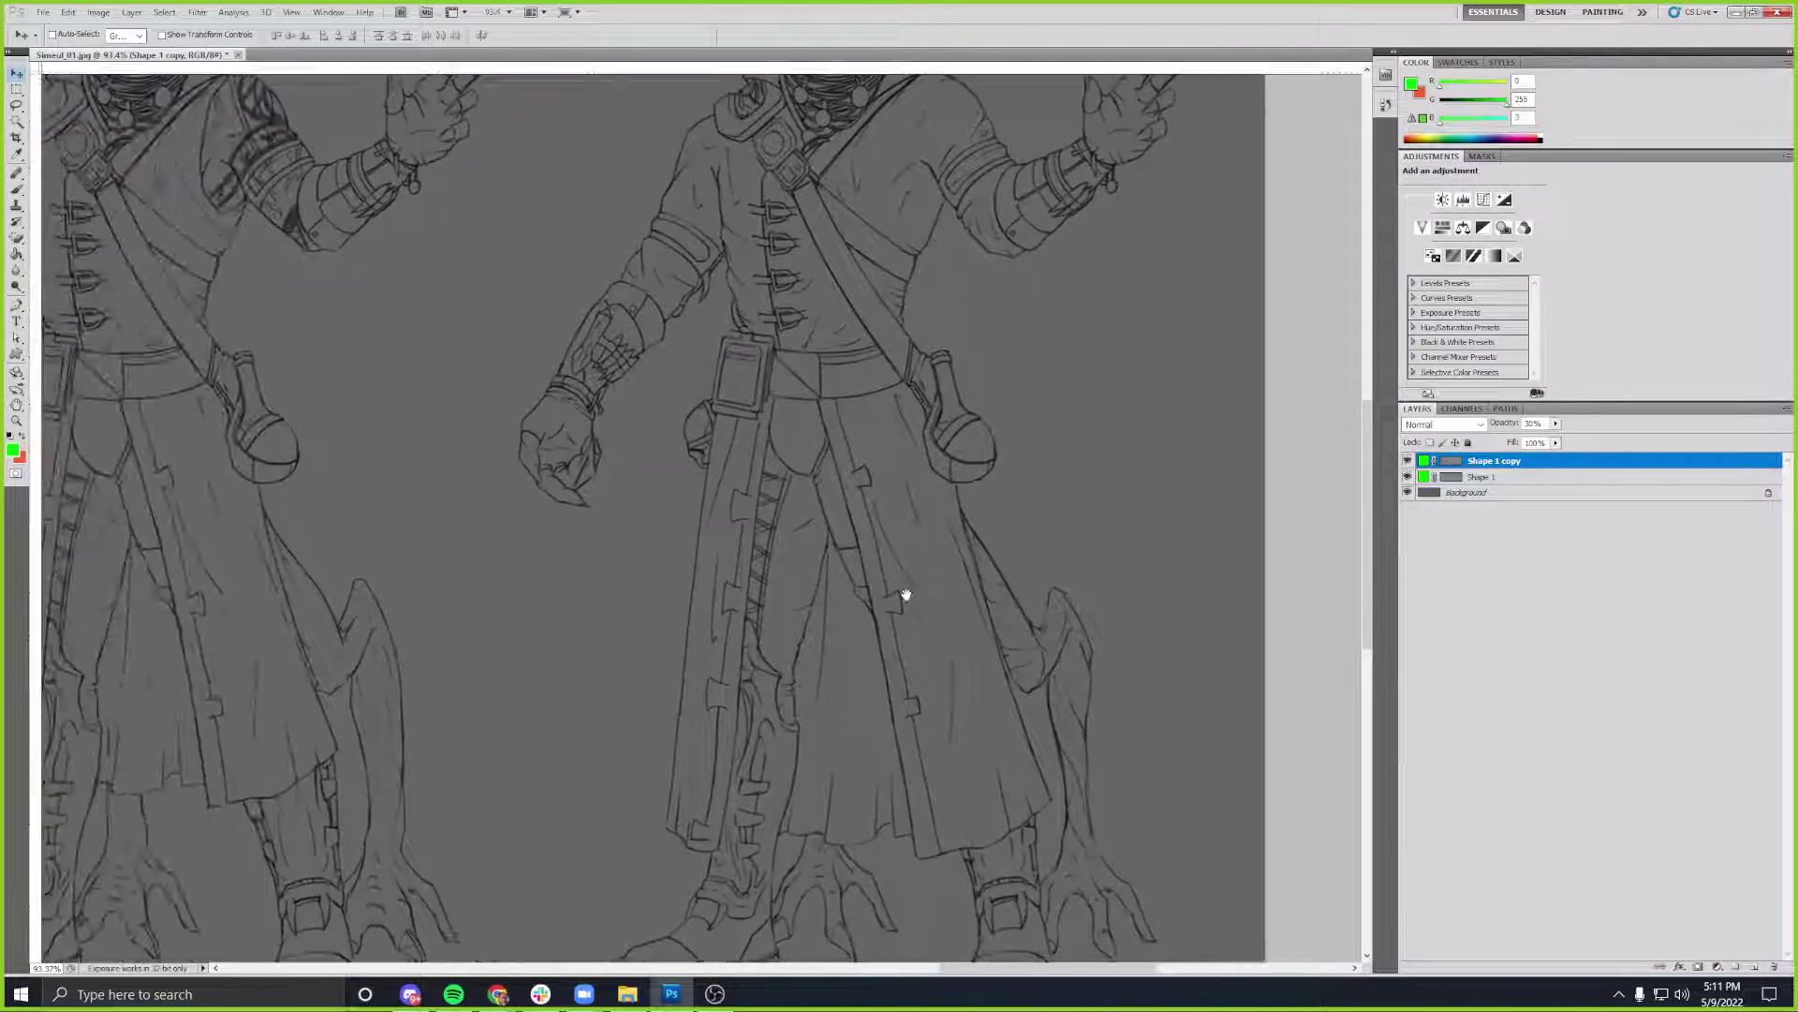
{"action": "left_click_drag", "start_coordinate": [482, 666], "coordinate": [787, 602]}
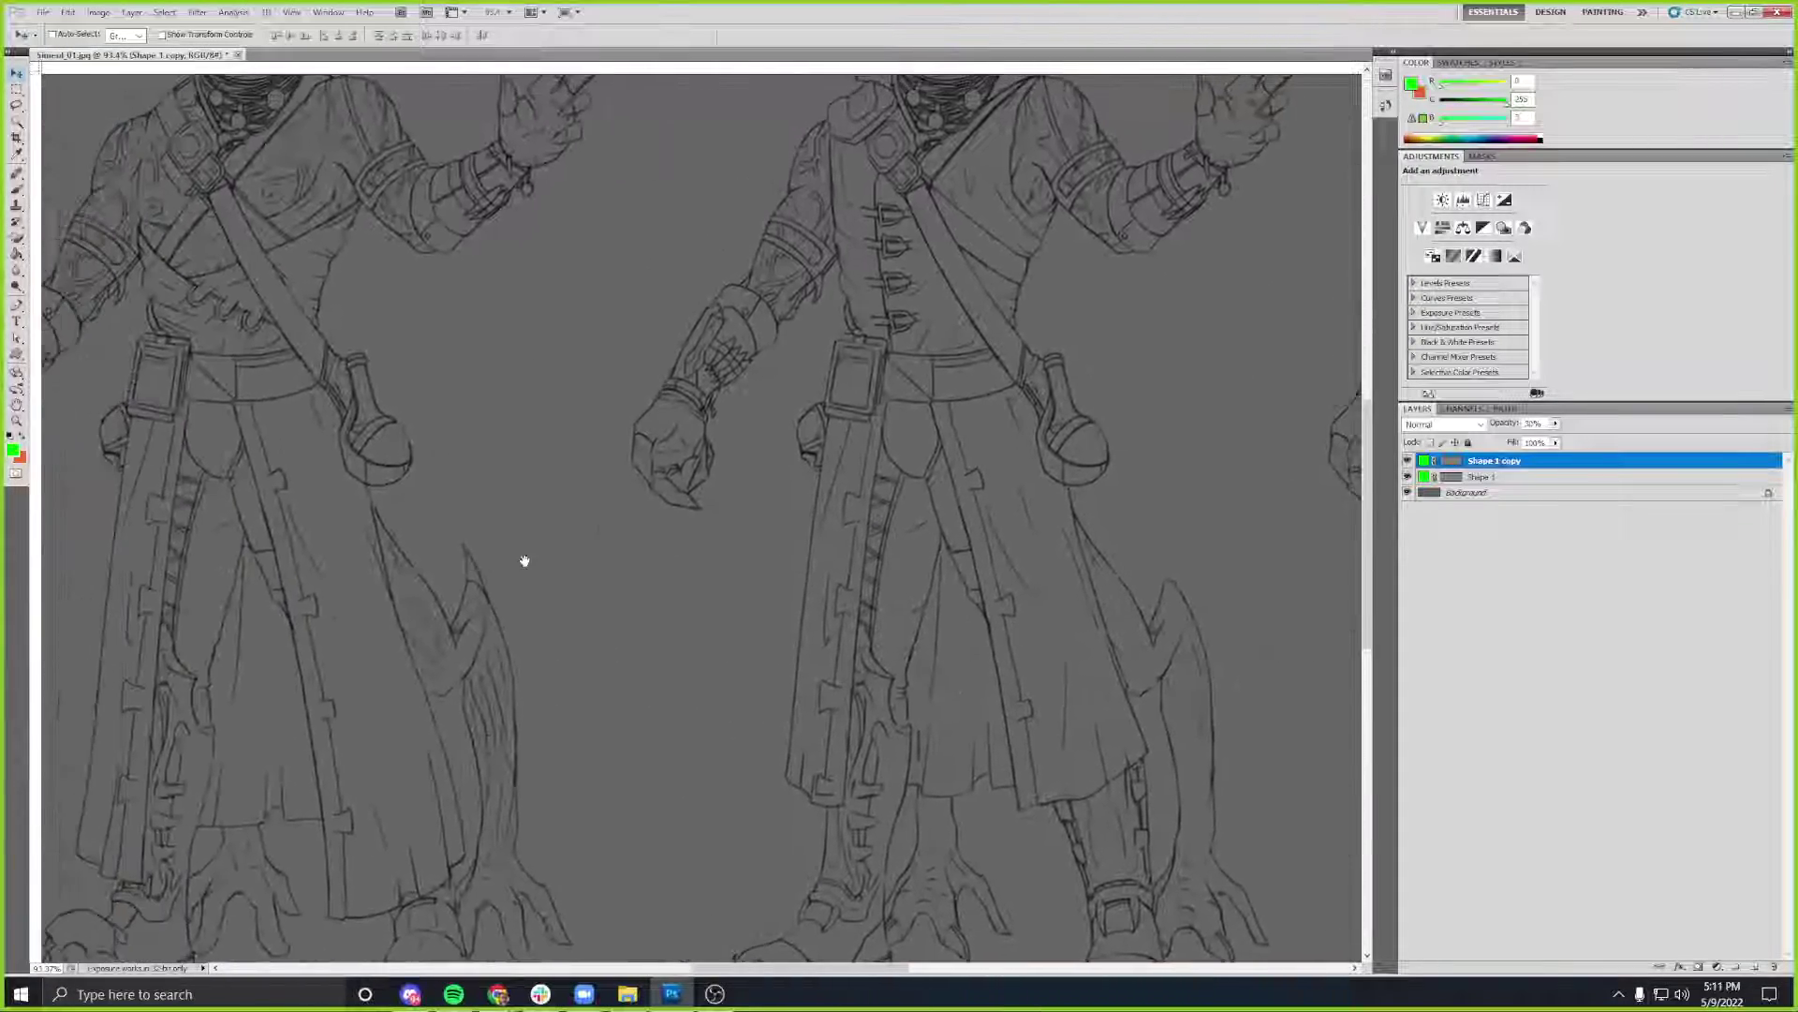
- Compare the rear limbs and leg designs across the figures, from the first figure's tail-like limbs to the clawed limbs behind the coats
{"action": "left_click_drag", "start_coordinate": [594, 559], "coordinate": [823, 570]}
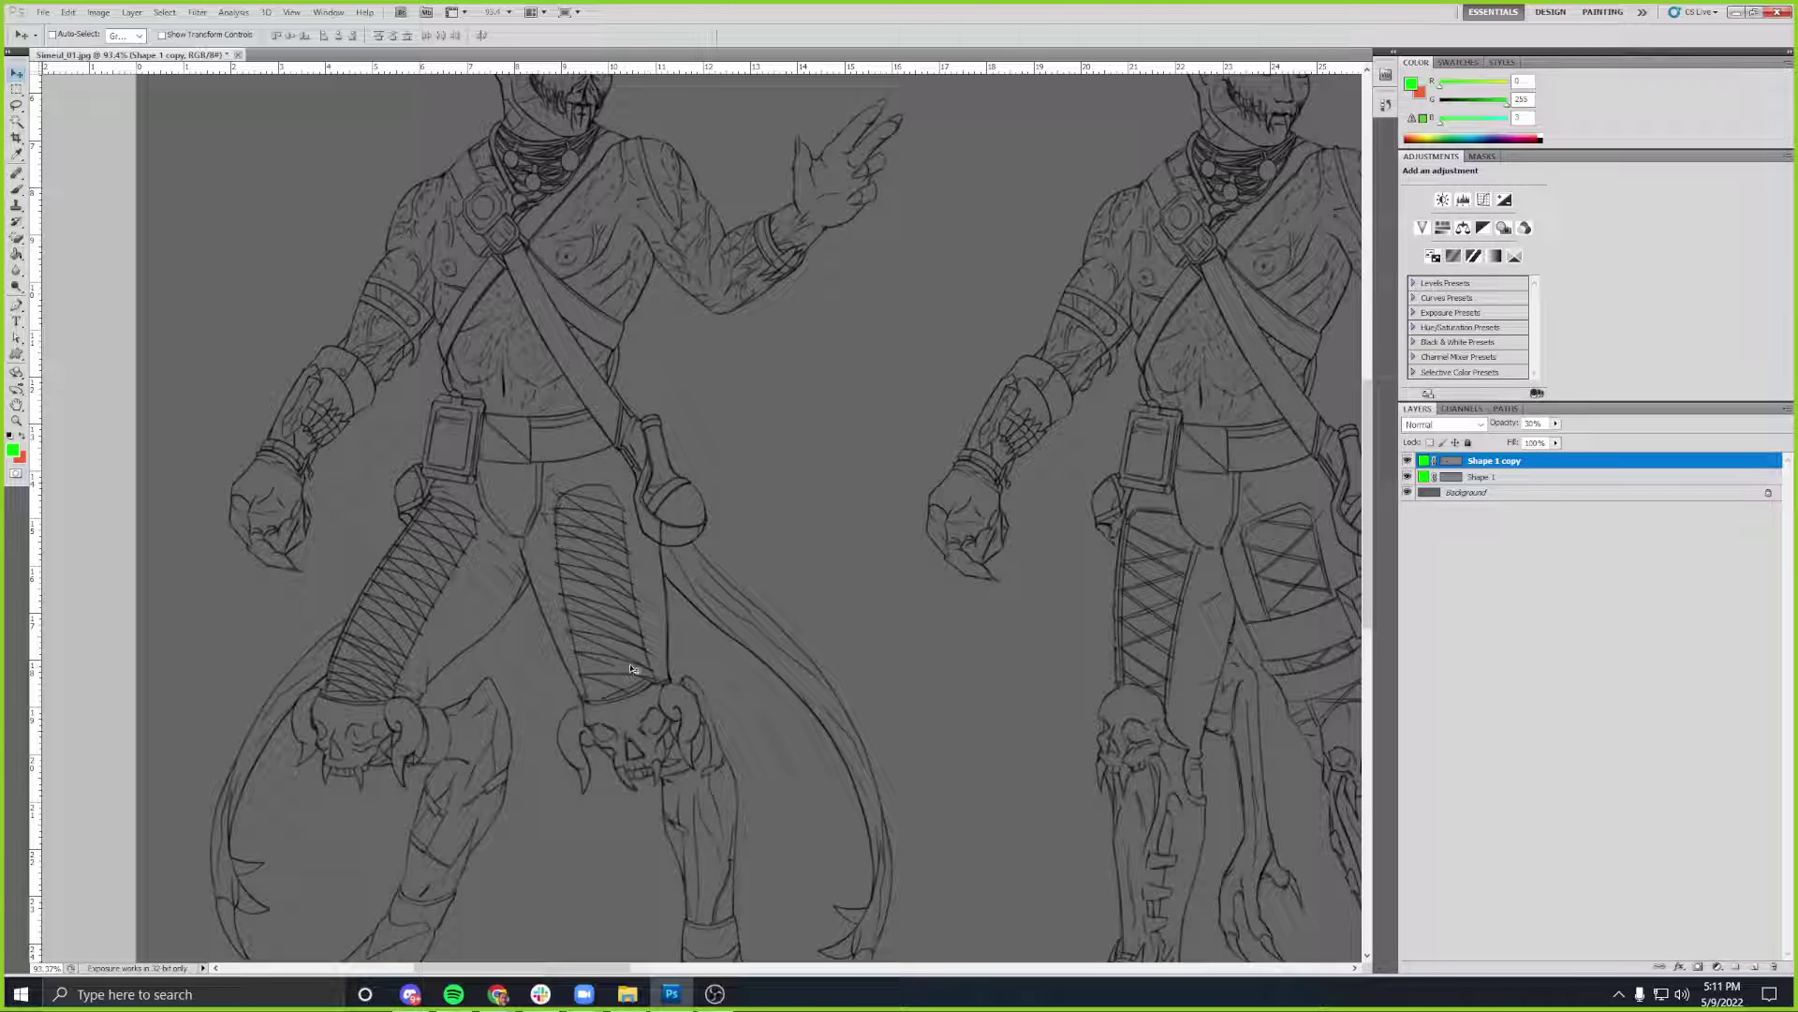
{"action": "left_click_drag", "start_coordinate": [683, 667], "coordinate": [518, 614]}
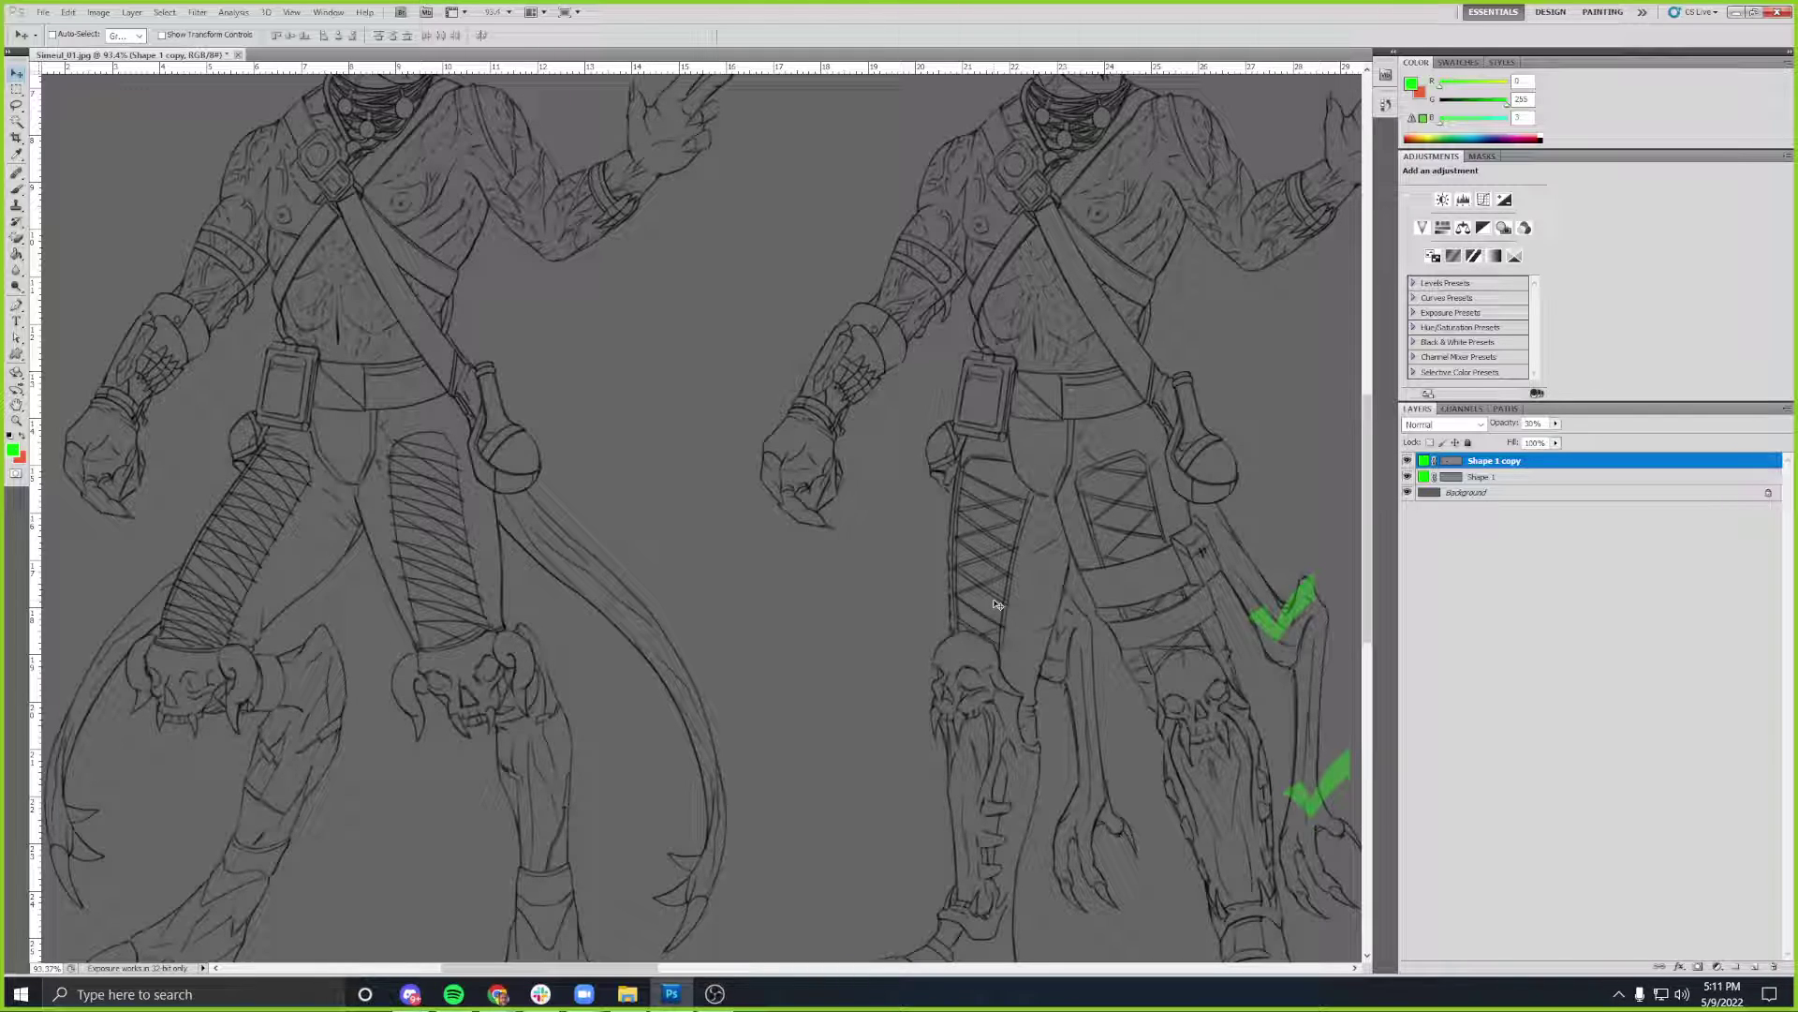
{"action": "left_click_drag", "start_coordinate": [711, 550], "coordinate": [614, 528]}
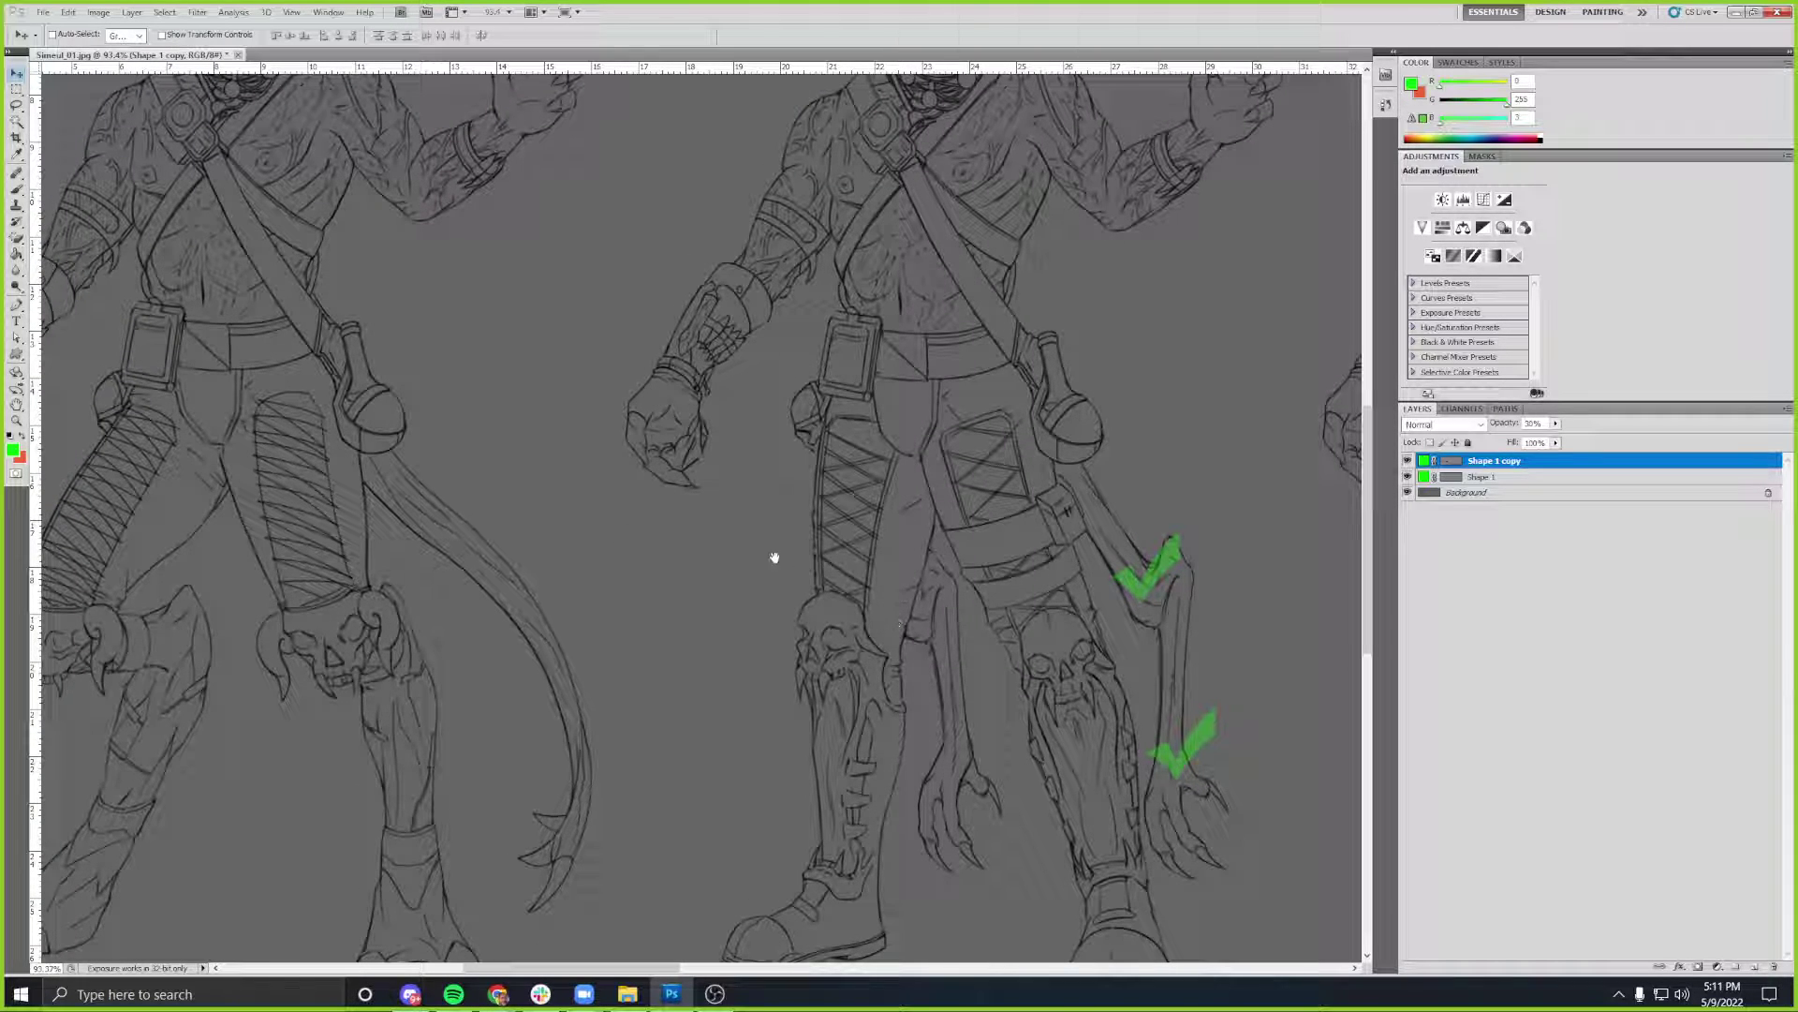
{"action": "left_click_drag", "start_coordinate": [852, 506], "coordinate": [801, 487]}
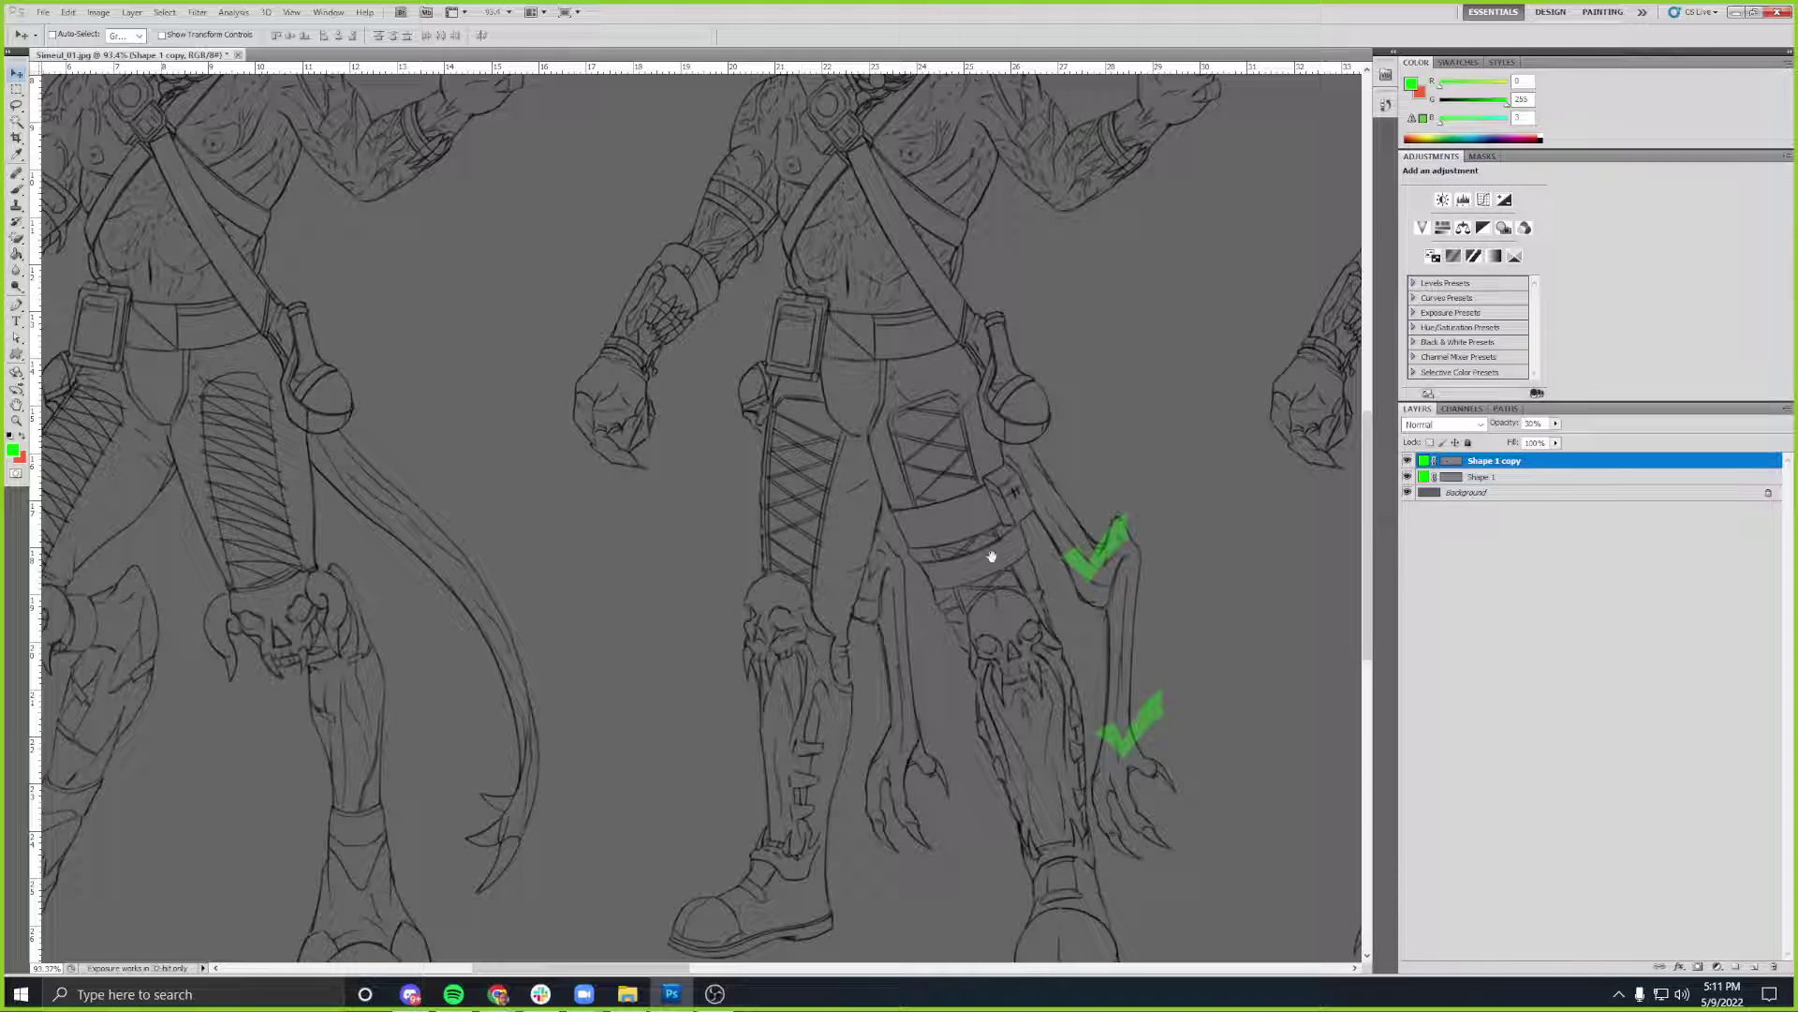
{"action": "left_click_drag", "start_coordinate": [1072, 548], "coordinate": [655, 546]}
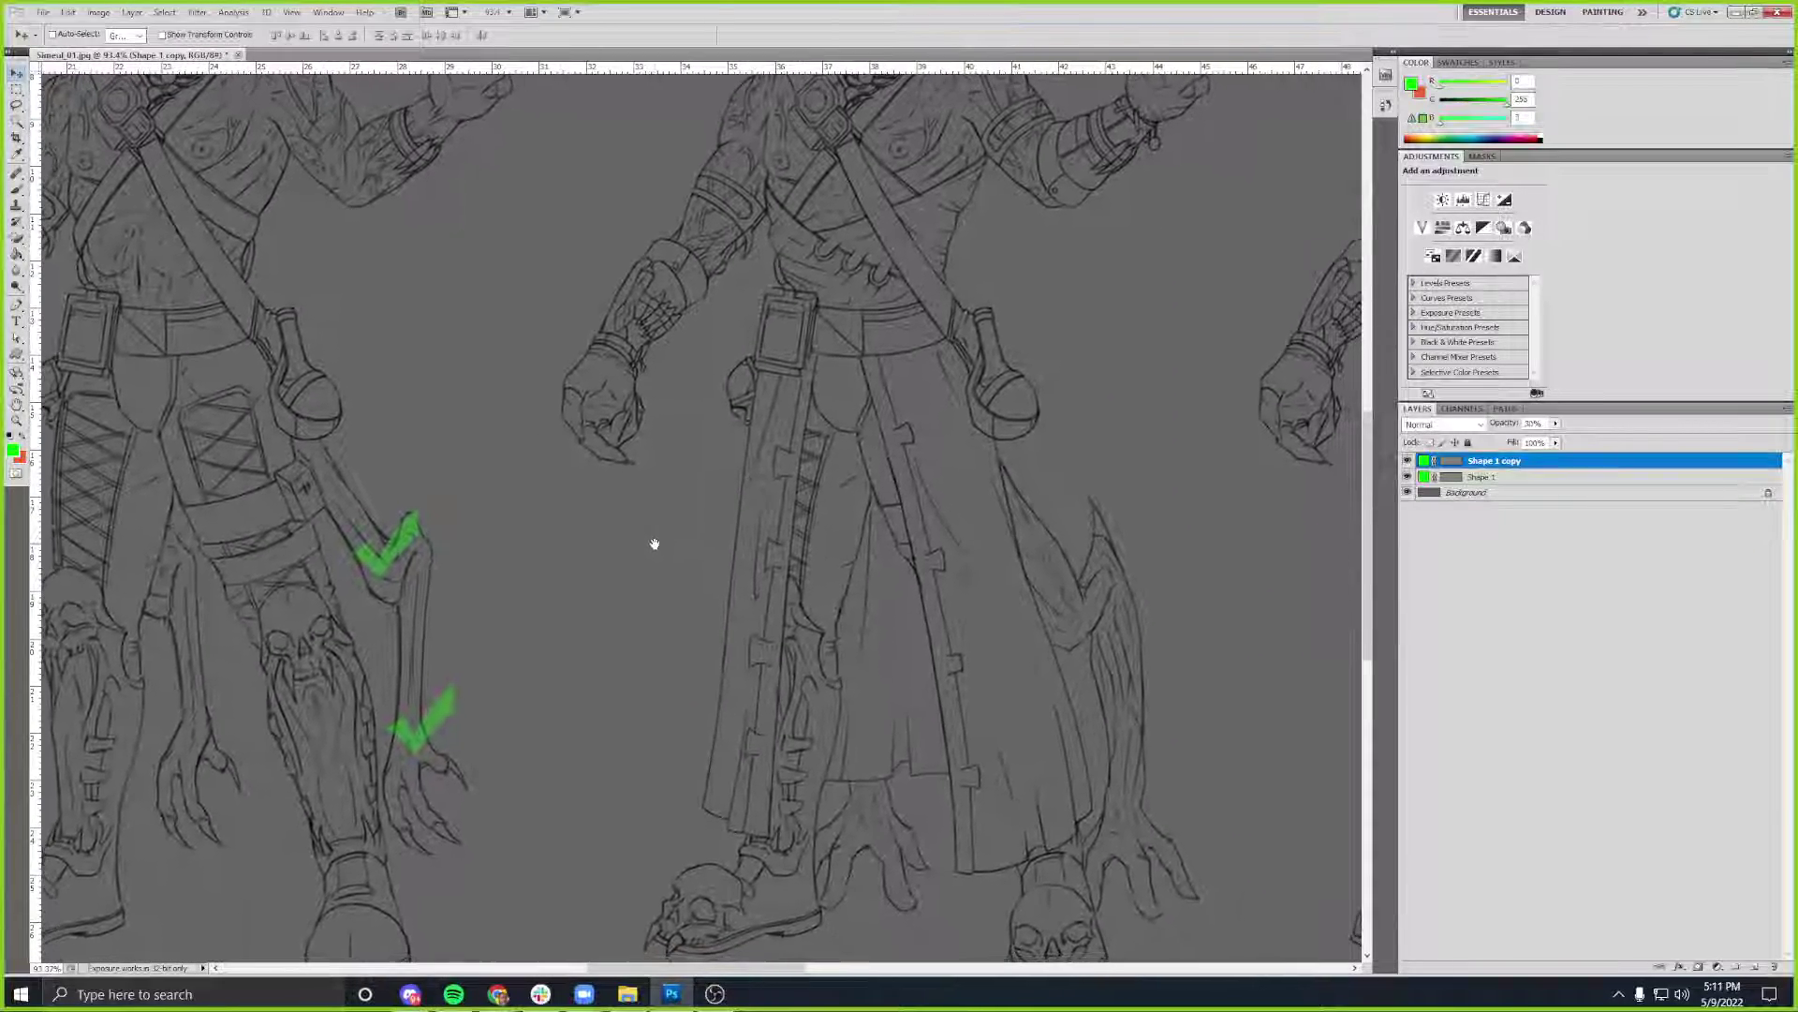
{"action": "mouse_move", "coordinate": [1096, 474]}
{"action": "left_mouse_down"}
{"action": "mouse_move", "coordinate": [534, 498]}
{"action": "mouse_move", "coordinate": [610, 549]}
{"action": "mouse_move", "coordinate": [946, 521]}
{"action": "mouse_move", "coordinate": [807, 515]}
{"action": "left_mouse_up"}
{"action": "left_click_drag", "start_coordinate": [979, 515], "coordinate": [868, 506]}
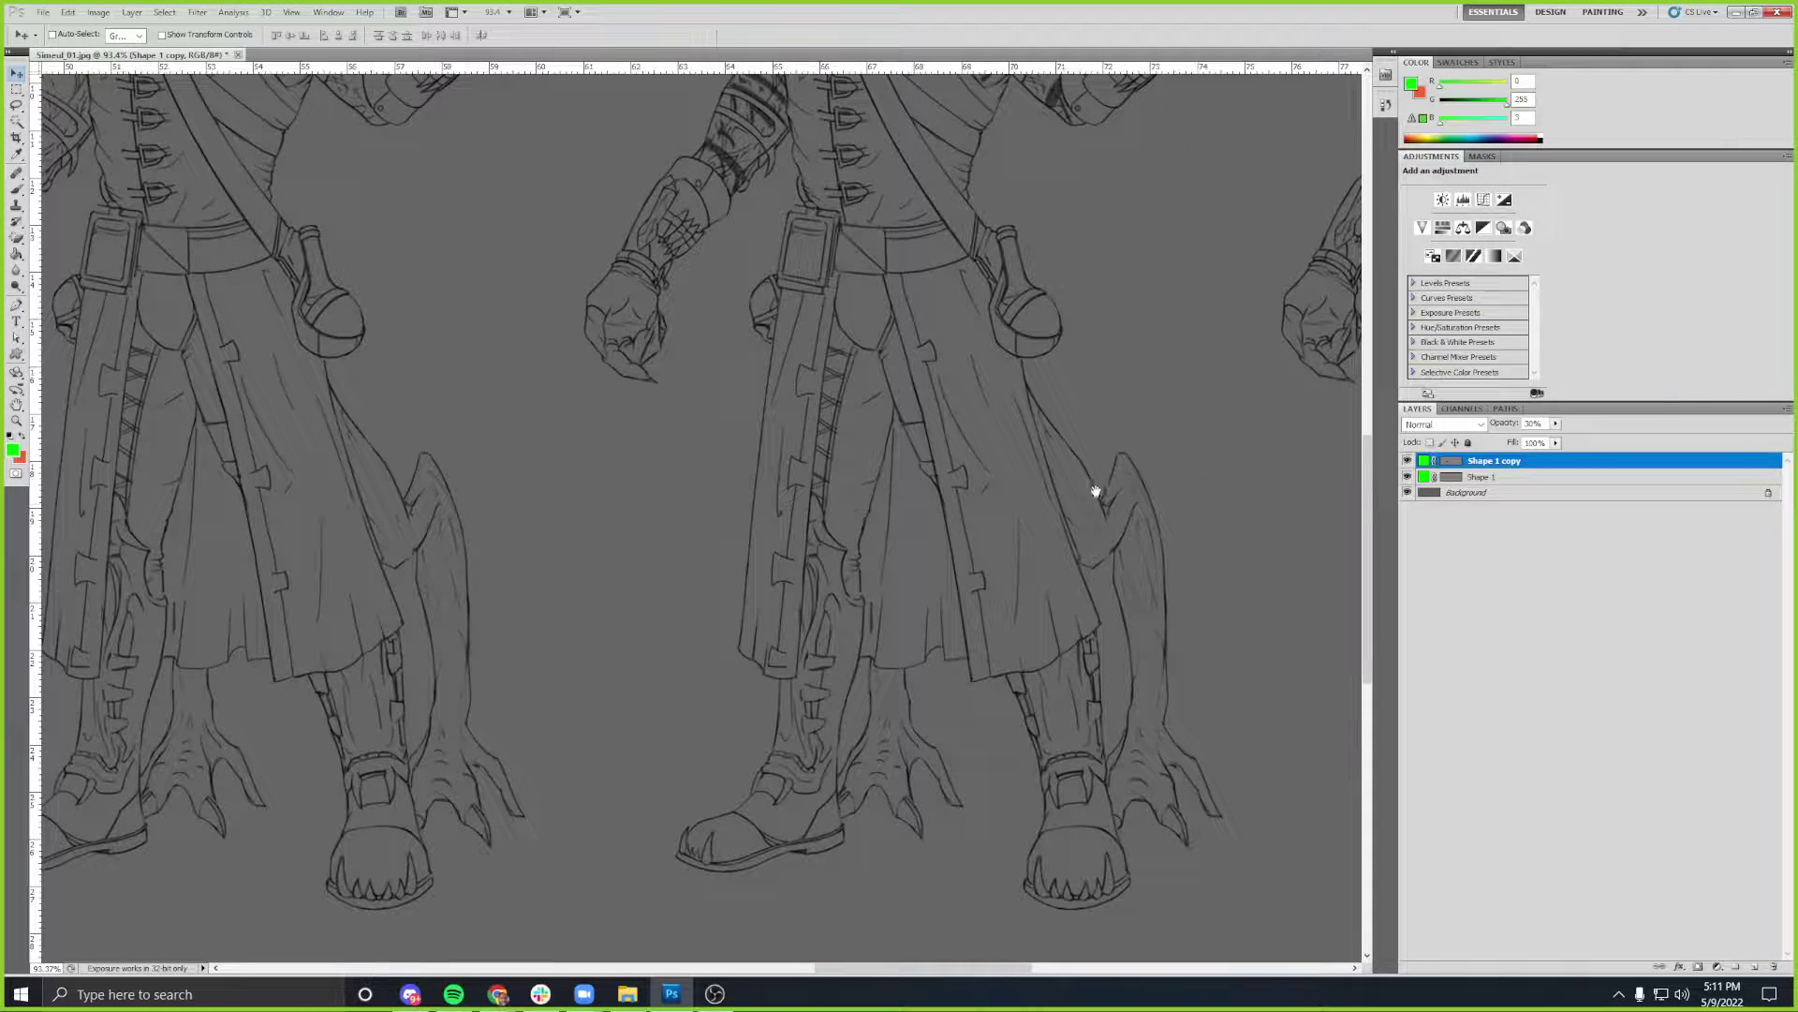
{"action": "left_click_drag", "start_coordinate": [1096, 491], "coordinate": [984, 506]}
{"action": "scroll", "coordinate": [753, 643], "scroll_direction": "up", "scroll_amount": 4}
{"action": "left_click_drag", "start_coordinate": [753, 644], "coordinate": [803, 524]}
{"action": "left_click_drag", "start_coordinate": [798, 626], "coordinate": [609, 642]}
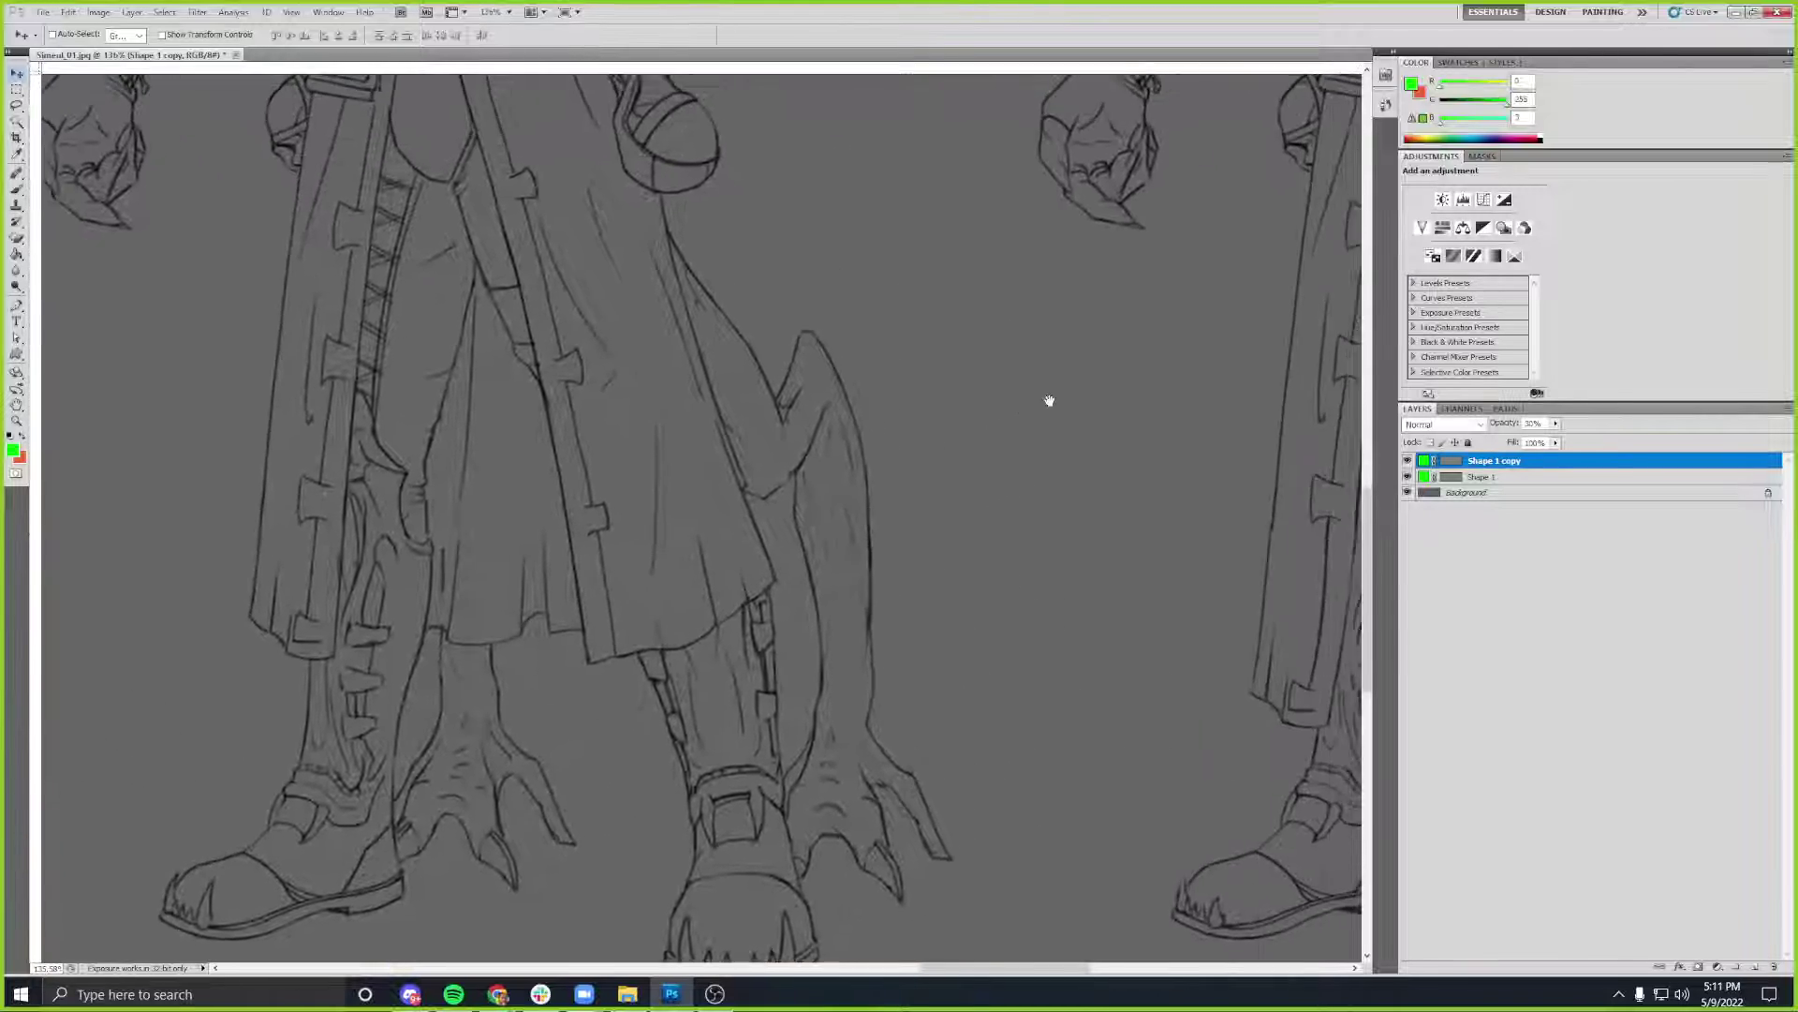
{"action": "scroll", "coordinate": [899, 353], "scroll_direction": "down", "scroll_amount": 5}
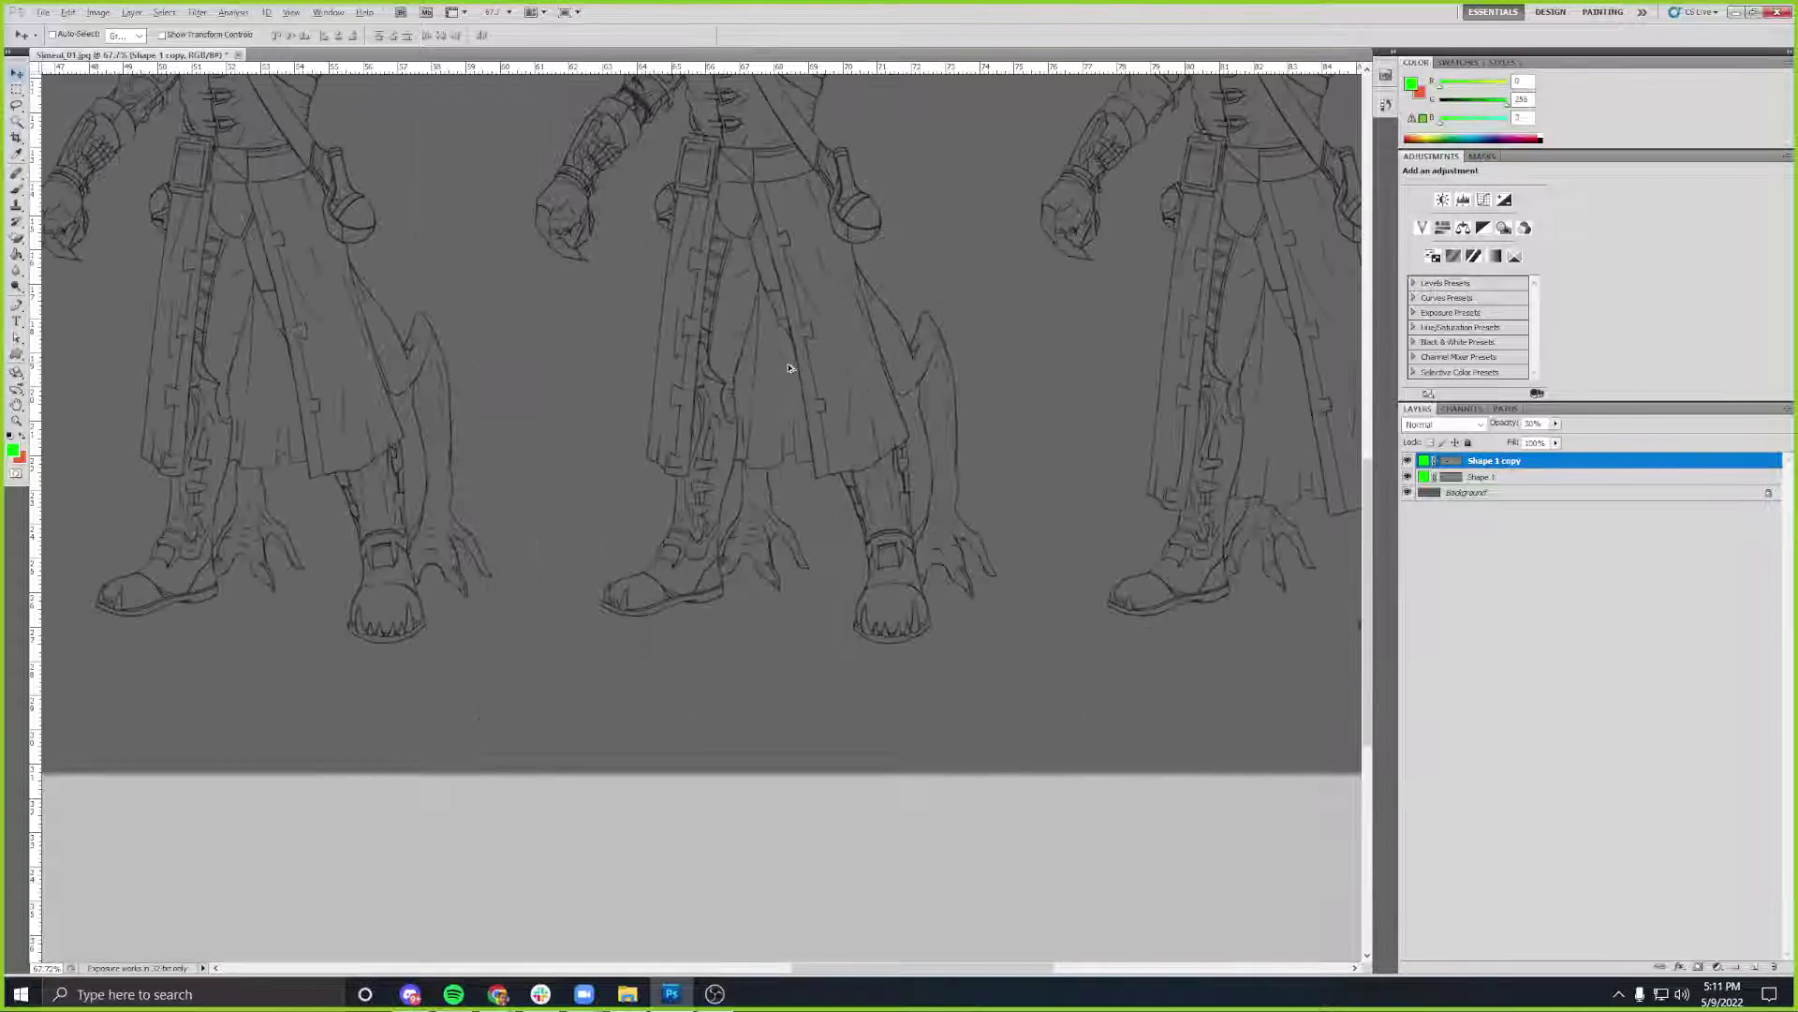
- Duplicate the check mark and bring the copy to the lower leg of the horned fifth figure, near the coat's hem
{"action": "left_click_drag", "start_coordinate": [763, 510], "coordinate": [984, 603]}
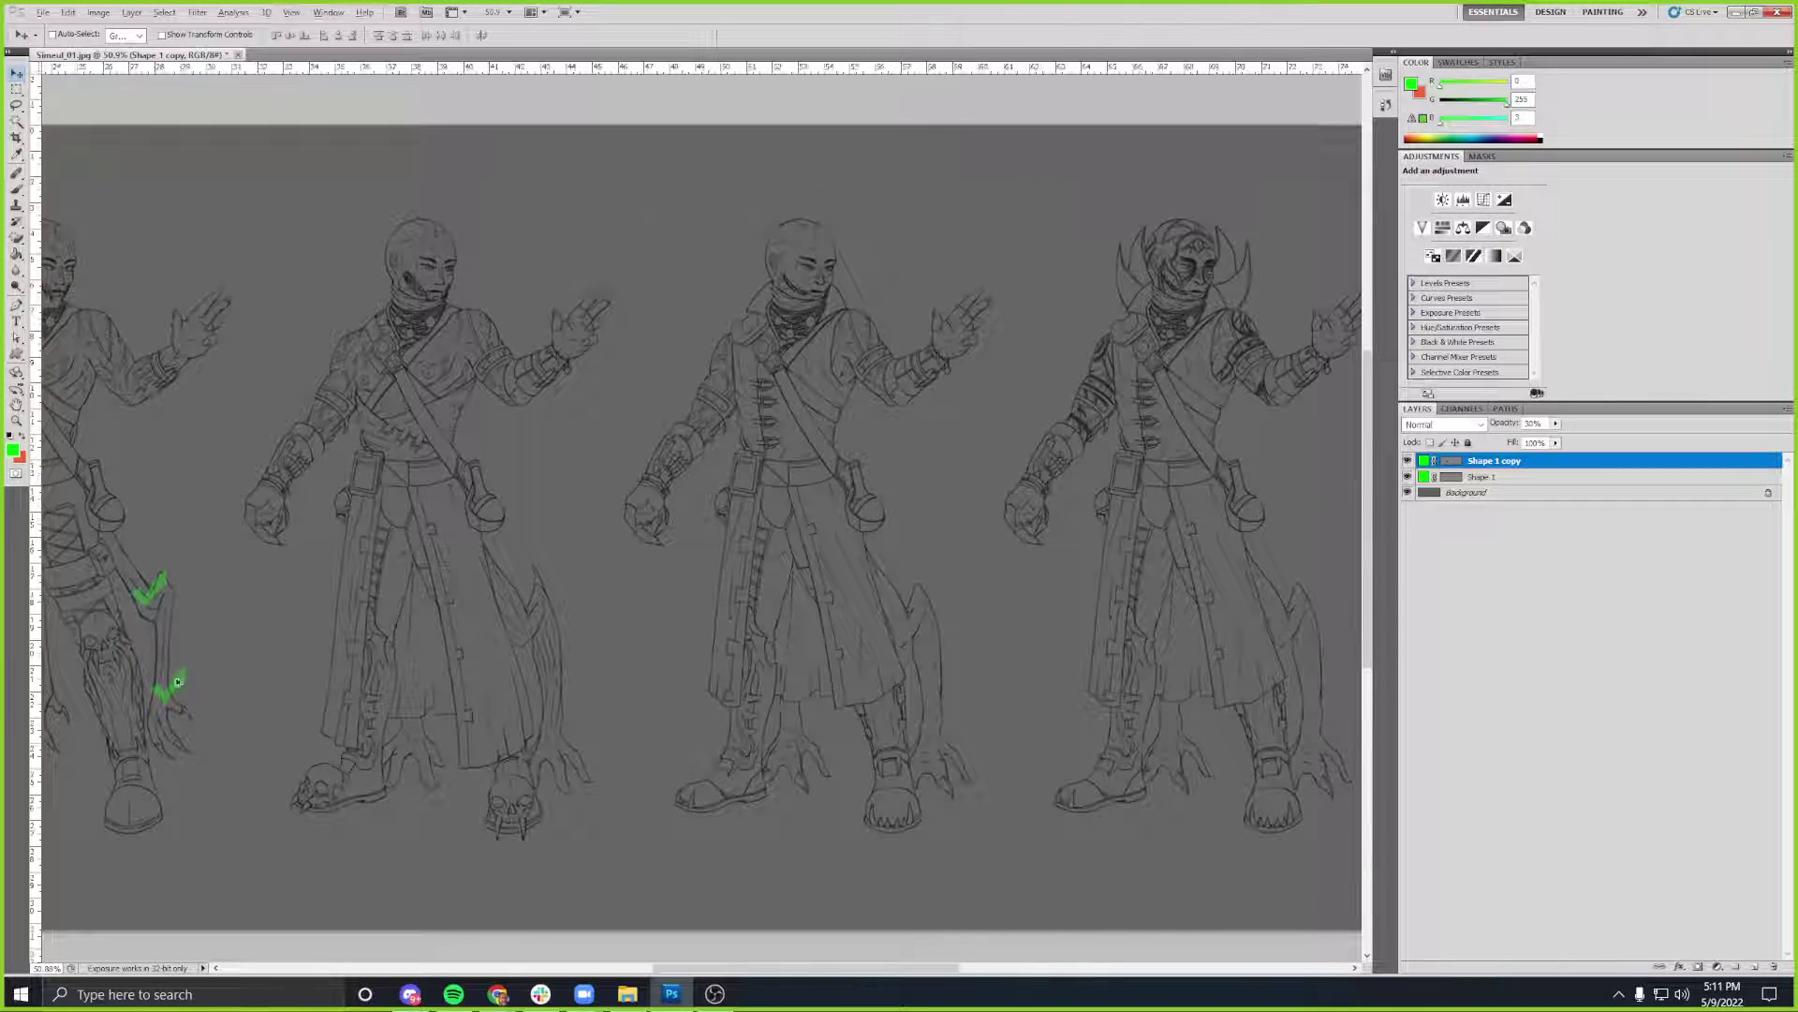
{"action": "left_click_drag", "start_coordinate": [177, 683], "coordinate": [1168, 776]}
{"action": "key", "text": "ctrl+j"}
{"action": "scroll", "coordinate": [1159, 708], "scroll_direction": "up", "scroll_amount": 2}
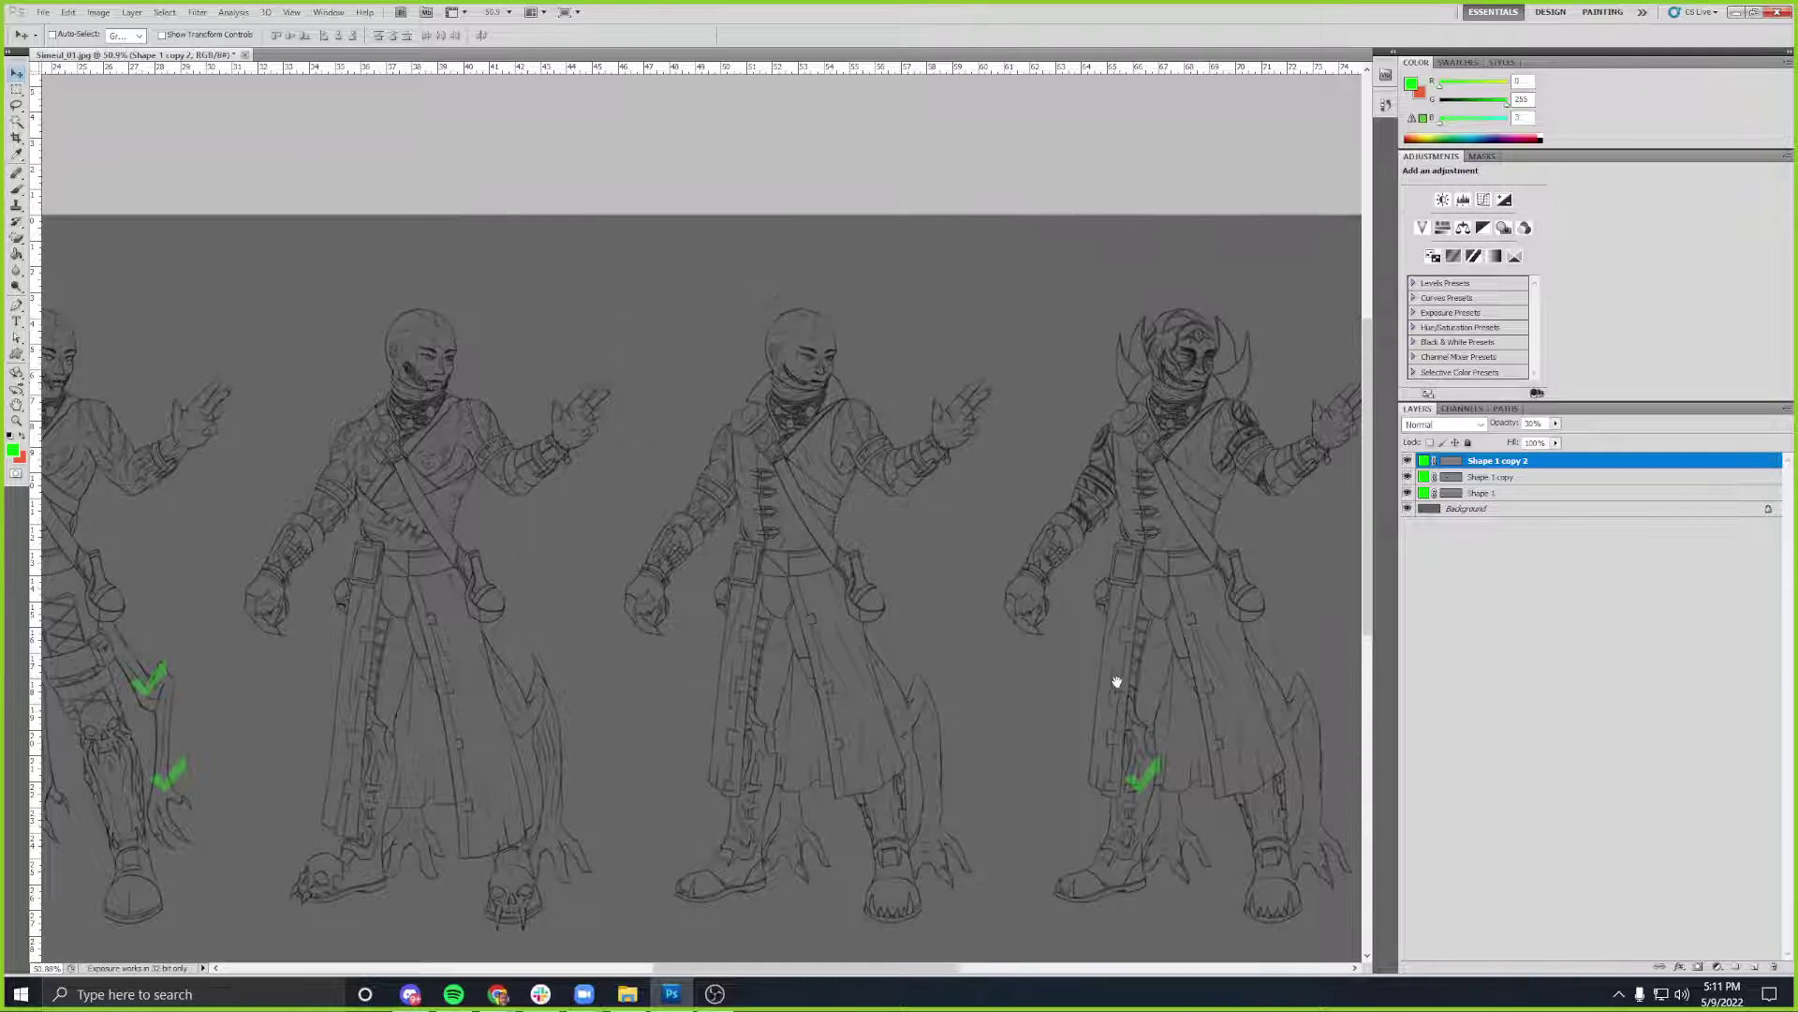
{"action": "left_click_drag", "start_coordinate": [1022, 826], "coordinate": [832, 614]}
{"action": "left_click_drag", "start_coordinate": [957, 575], "coordinate": [862, 590]}
- Move the copied check mark onto the shin of the fifth figure's boot, just below the coat's hem
{"action": "scroll", "coordinate": [961, 639], "scroll_direction": "up", "scroll_amount": 6}
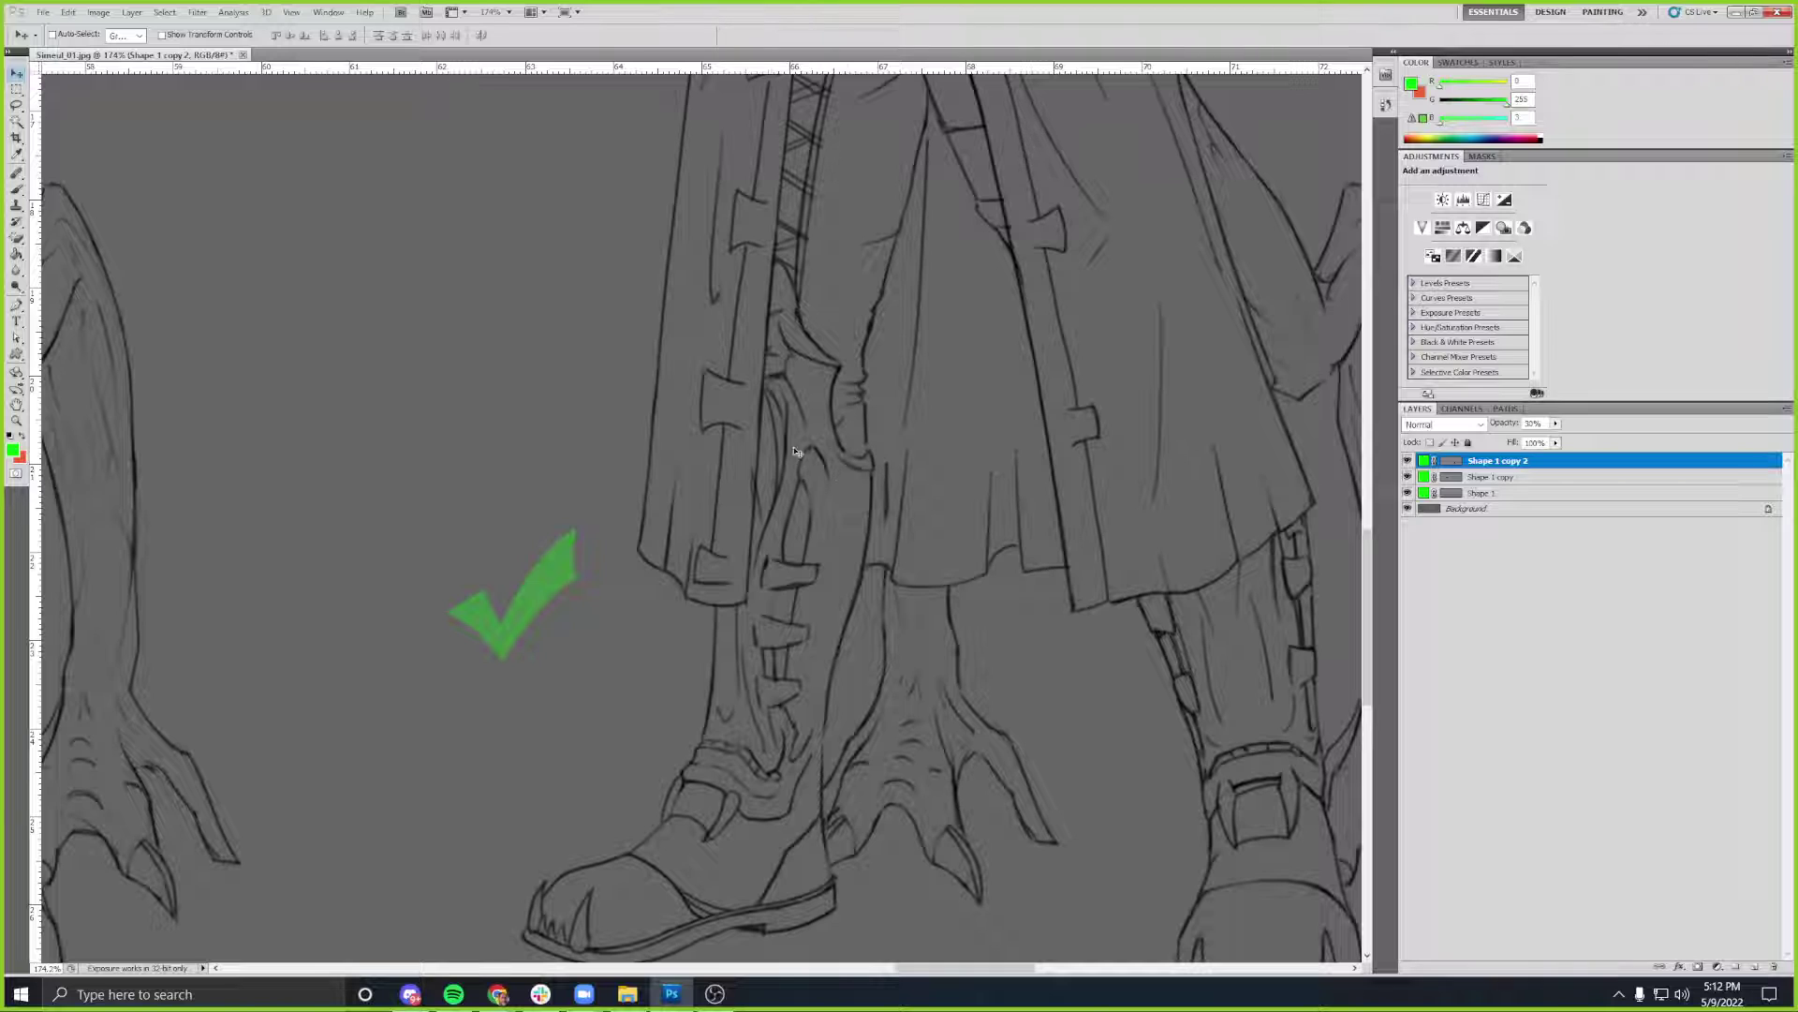
{"action": "left_click_drag", "start_coordinate": [929, 800], "coordinate": [858, 754]}
{"action": "scroll", "coordinate": [580, 645], "scroll_direction": "down", "scroll_amount": 2}
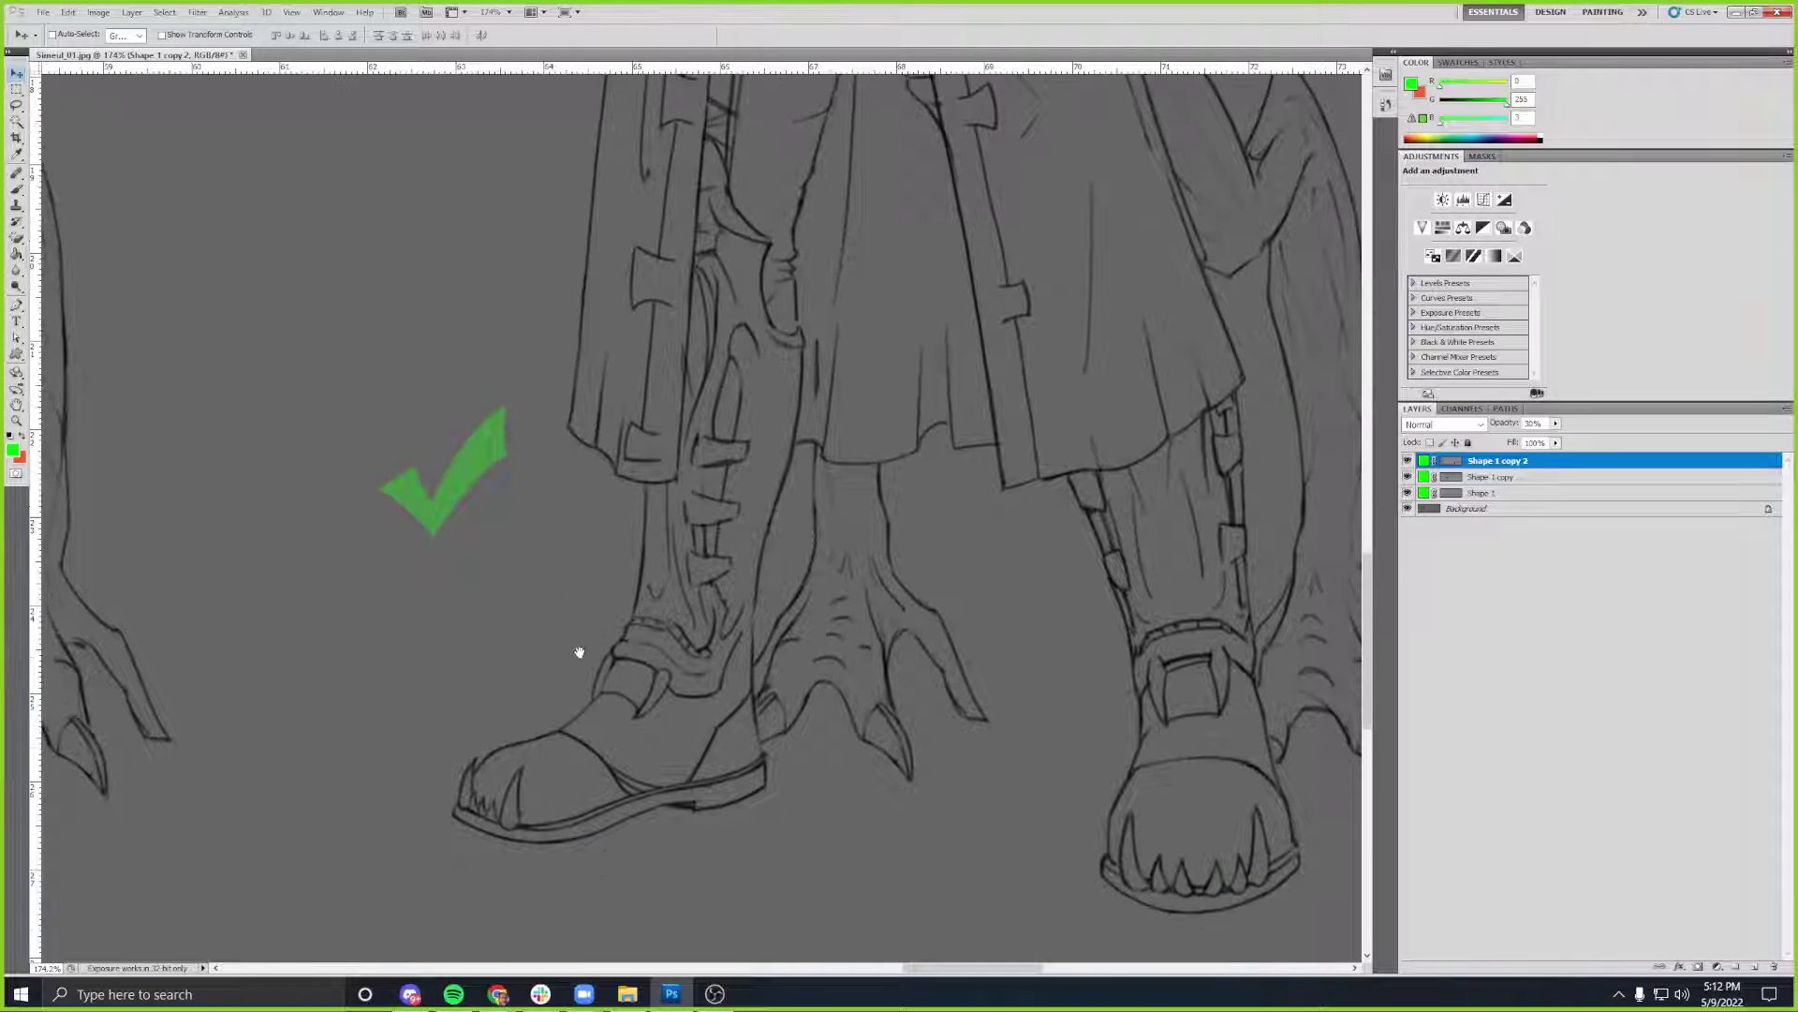
{"action": "left_click_drag", "start_coordinate": [461, 471], "coordinate": [734, 503]}
- Examine the toothed boots, coat hems and clawed rear limbs of the fifth and sixth figures, comparing them with the fourth and third figures
{"action": "left_click_drag", "start_coordinate": [988, 651], "coordinate": [537, 586]}
{"action": "left_click_drag", "start_coordinate": [664, 549], "coordinate": [636, 590]}
{"action": "scroll", "coordinate": [636, 590], "scroll_direction": "down", "scroll_amount": 3}
{"action": "scroll", "coordinate": [562, 664], "scroll_direction": "right", "scroll_amount": 1}
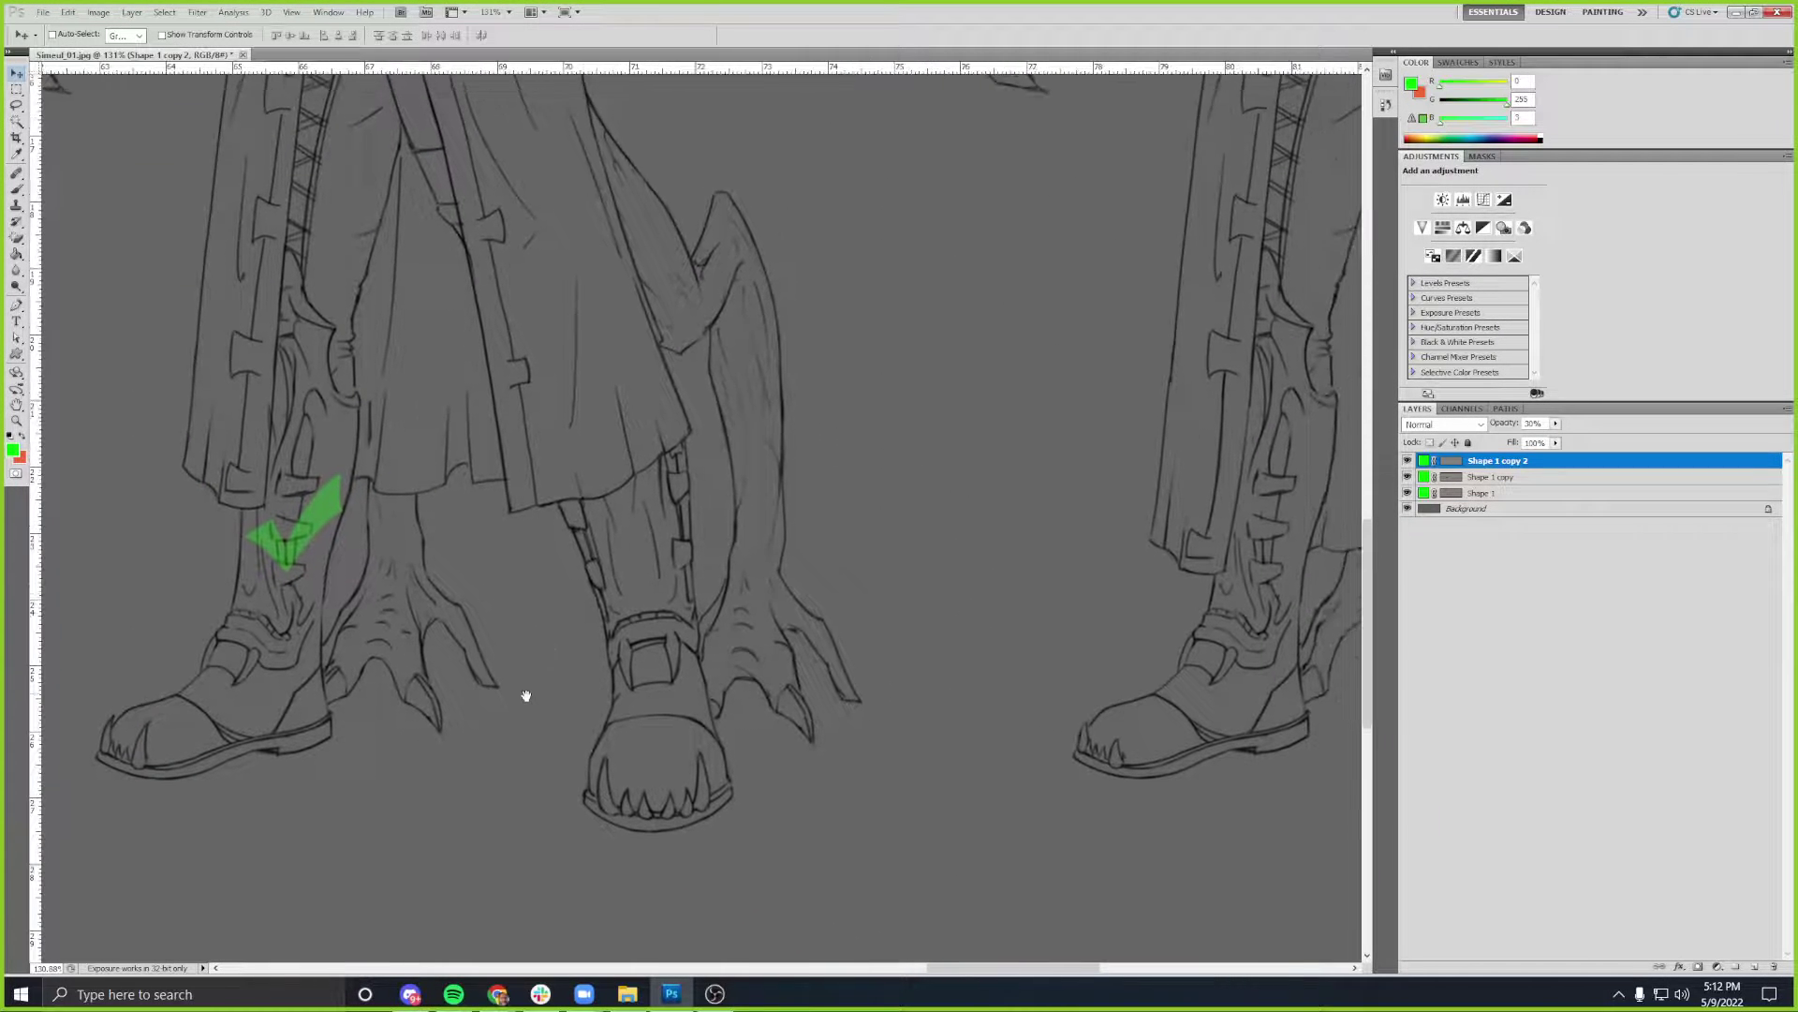
{"action": "scroll", "coordinate": [806, 557], "scroll_direction": "right", "scroll_amount": 2}
{"action": "scroll", "coordinate": [764, 561], "scroll_direction": "up", "scroll_amount": 1}
{"action": "scroll", "coordinate": [749, 562], "scroll_direction": "right", "scroll_amount": 2}
{"action": "scroll", "coordinate": [729, 590], "scroll_direction": "up", "scroll_amount": 2}
{"action": "mouse_move", "coordinate": [716, 680]}
{"action": "left_mouse_down"}
{"action": "mouse_move", "coordinate": [790, 534]}
{"action": "mouse_move", "coordinate": [751, 687]}
{"action": "mouse_move", "coordinate": [763, 712]}
{"action": "mouse_move", "coordinate": [783, 666]}
{"action": "mouse_move", "coordinate": [787, 720]}
{"action": "mouse_move", "coordinate": [719, 540]}
{"action": "mouse_move", "coordinate": [719, 598]}
{"action": "mouse_move", "coordinate": [769, 562]}
{"action": "left_mouse_up"}
{"action": "scroll", "coordinate": [774, 563], "scroll_direction": "down", "scroll_amount": 3}
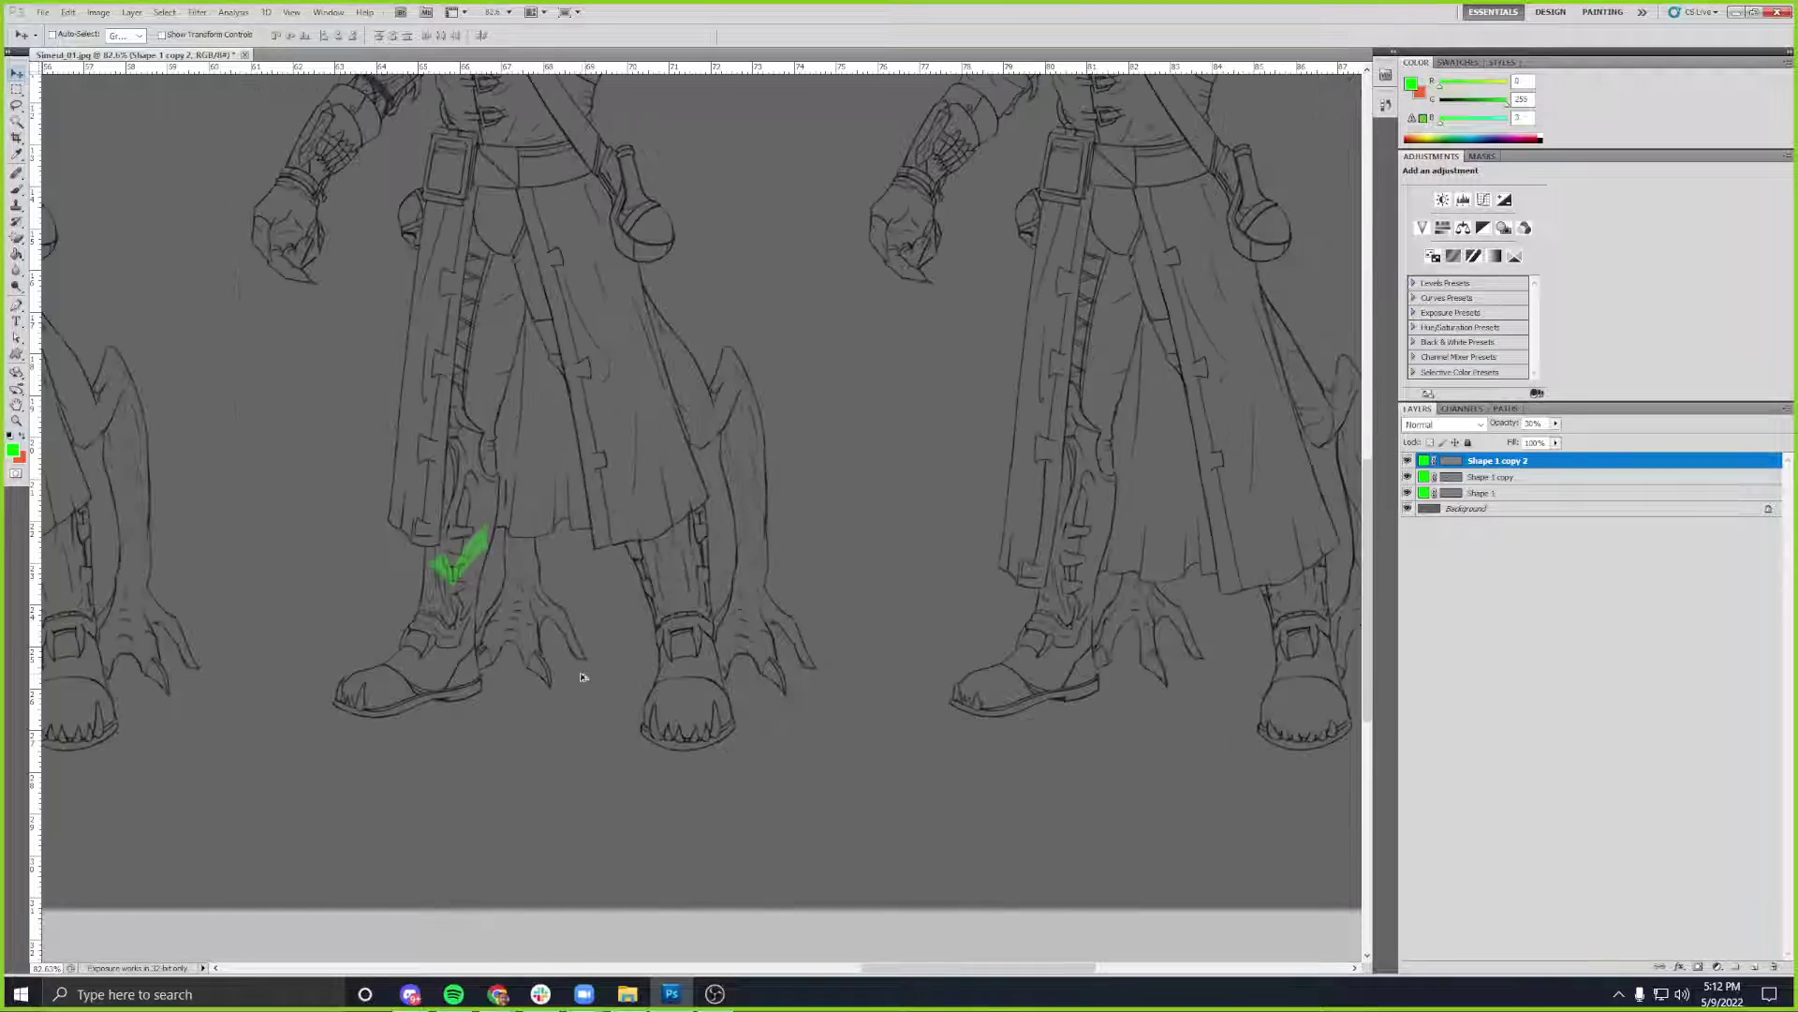
{"action": "scroll", "coordinate": [581, 676], "scroll_direction": "down", "scroll_amount": 2}
{"action": "scroll", "coordinate": [707, 656], "scroll_direction": "left", "scroll_amount": 8}
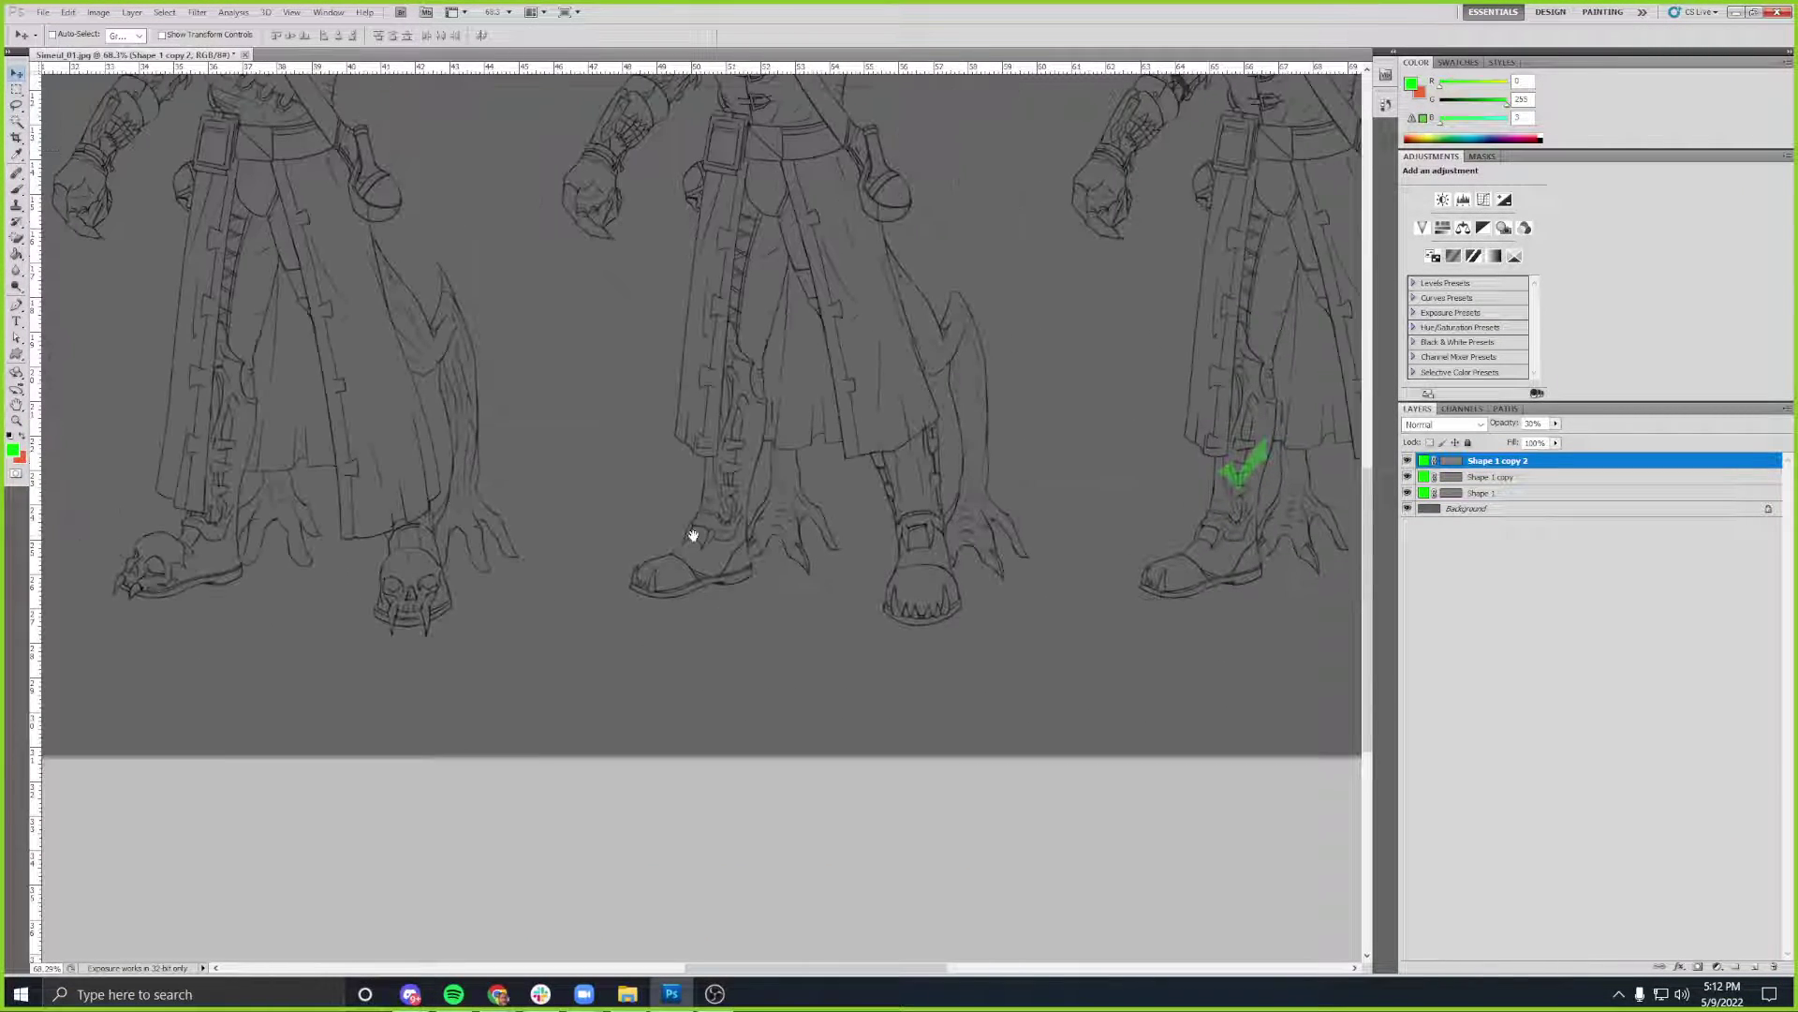
{"action": "scroll", "coordinate": [693, 536], "scroll_direction": "left", "scroll_amount": 5}
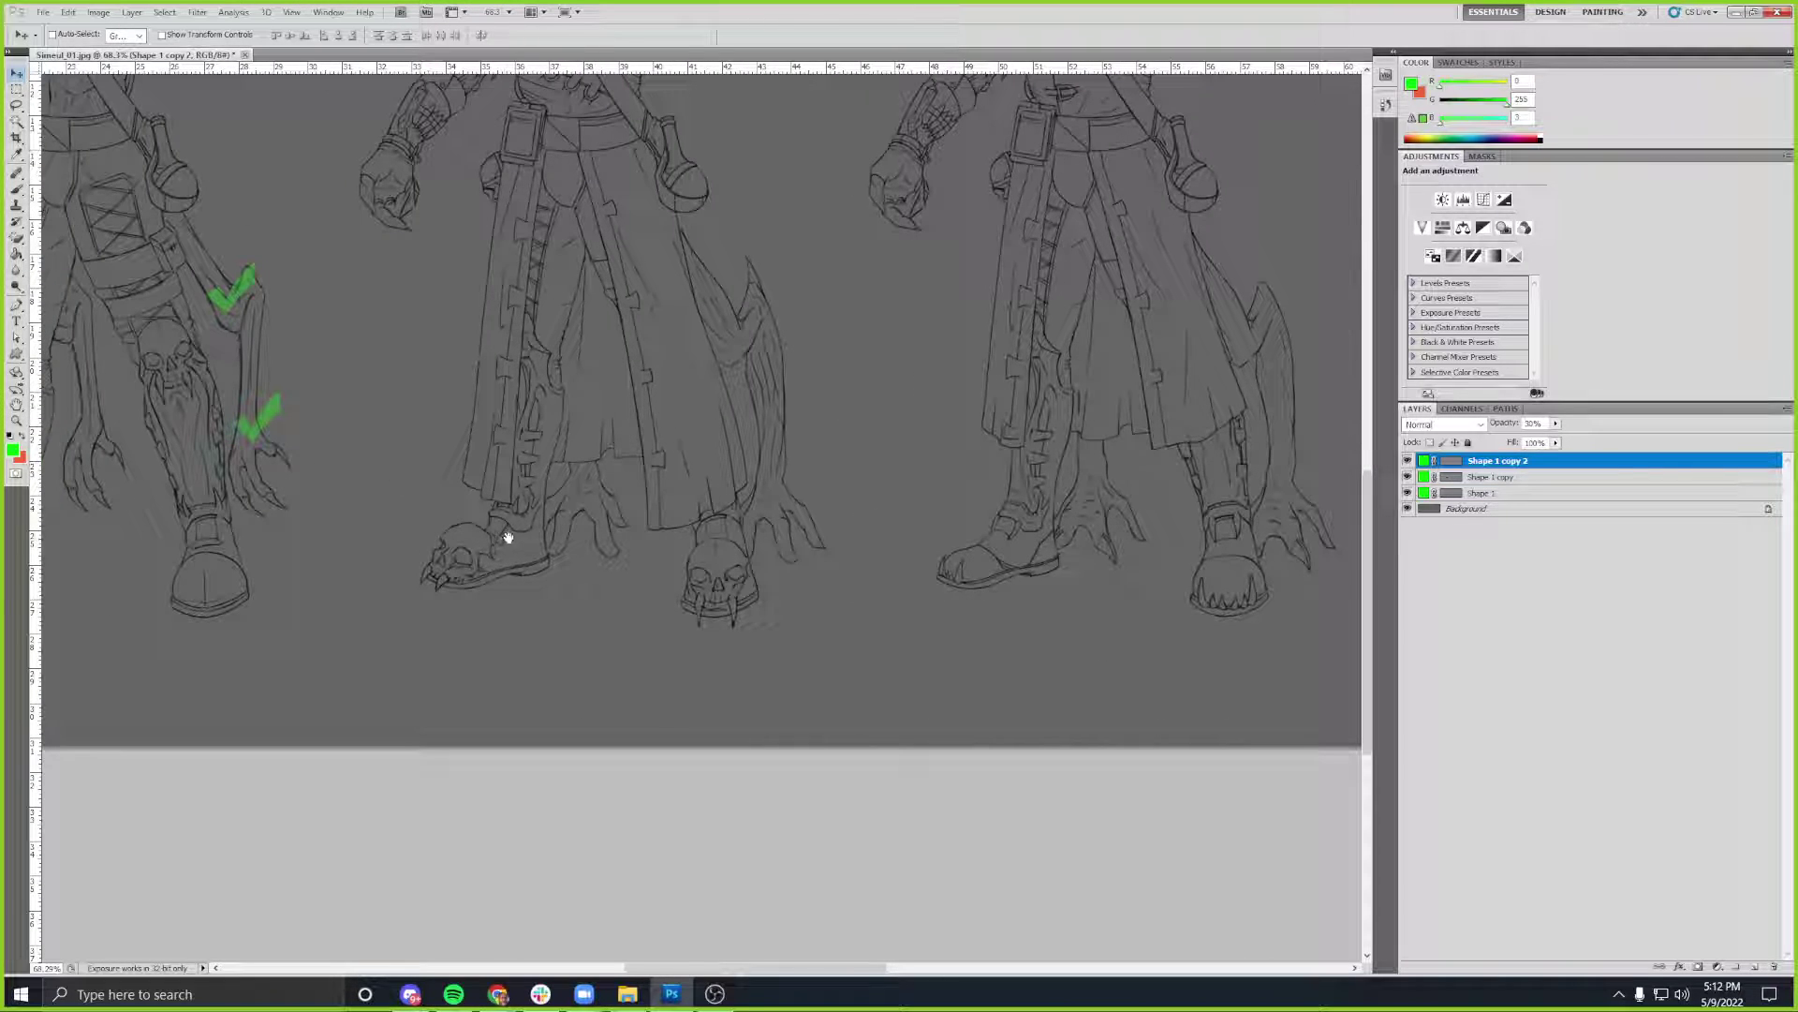
{"action": "scroll", "coordinate": [510, 536], "scroll_direction": "right", "scroll_amount": 1}
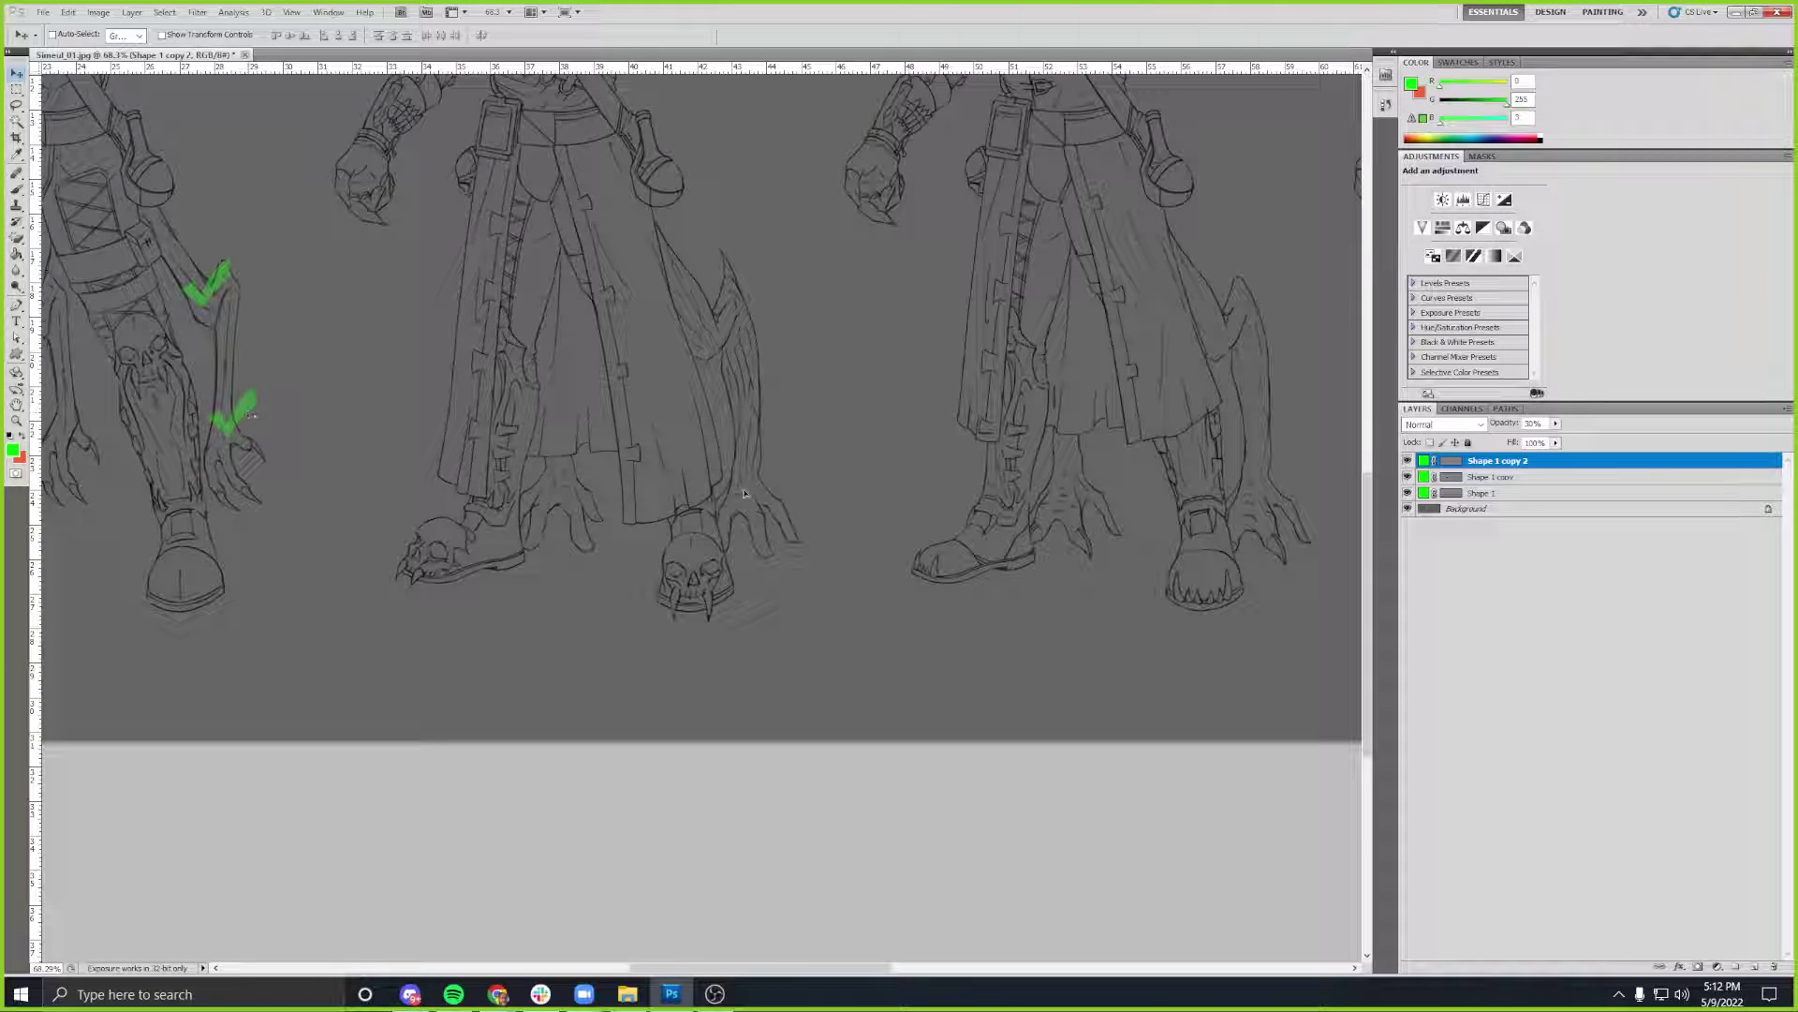
- Duplicate the check mark and place the copy on the clawed rear limb beside the third figure's skull boot
{"action": "left_click_drag", "start_coordinate": [1340, 617], "coordinate": [788, 551]}
{"action": "scroll", "coordinate": [785, 511], "scroll_direction": "up", "scroll_amount": 1}
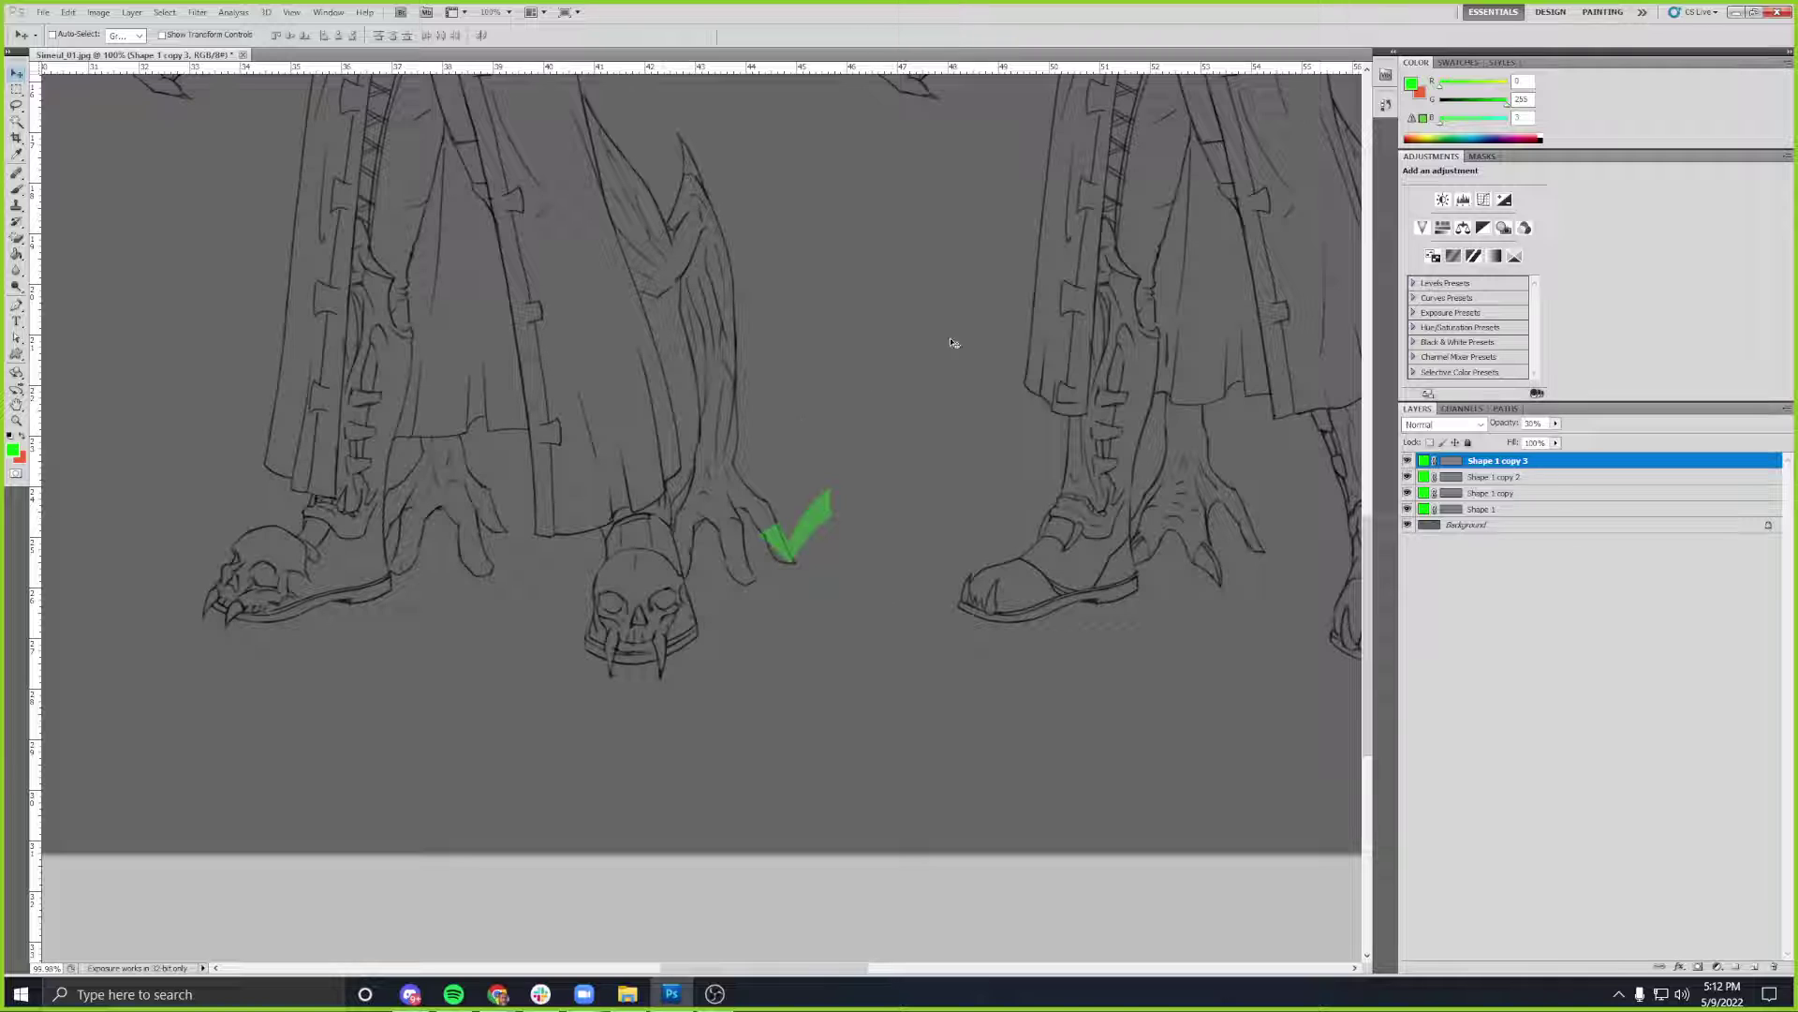
{"action": "left_click_drag", "start_coordinate": [946, 339], "coordinate": [972, 429]}
- Compare the boots, coat hems and clawed rear limbs from the second figure across to the sixth
{"action": "left_click_drag", "start_coordinate": [302, 437], "coordinate": [705, 406]}
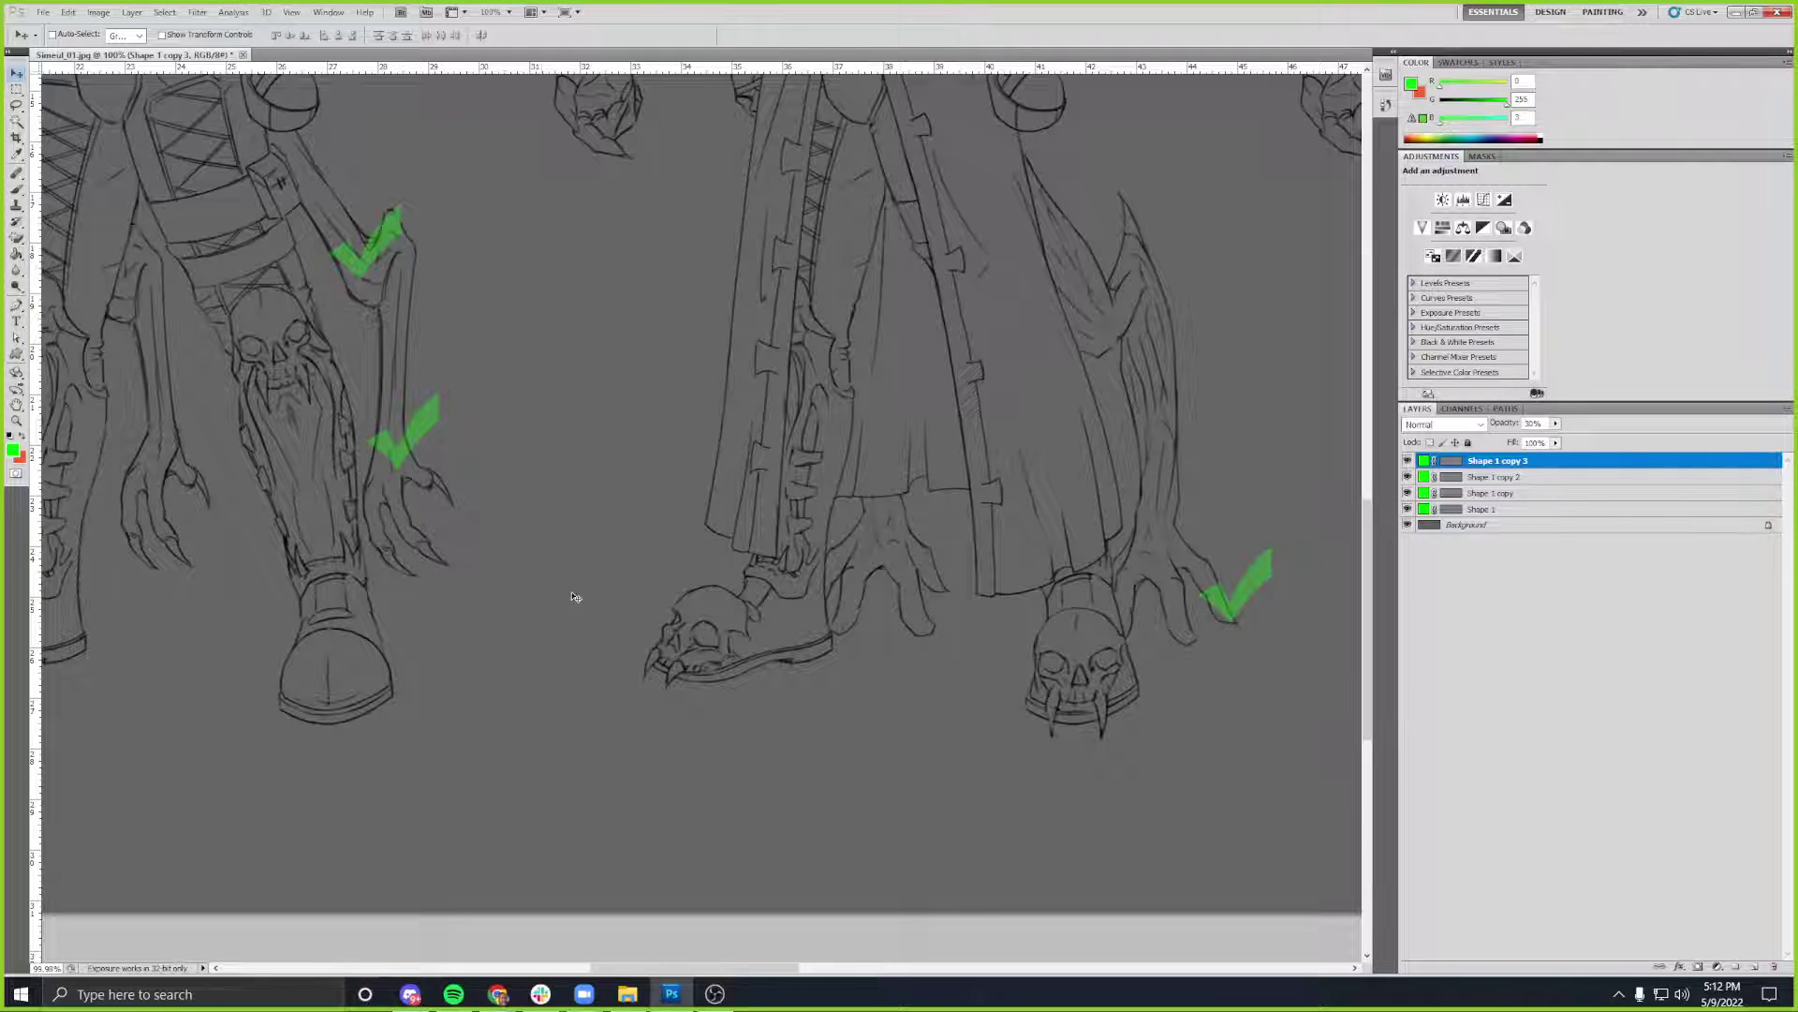
{"action": "scroll", "coordinate": [525, 545], "scroll_direction": "down", "scroll_amount": 1}
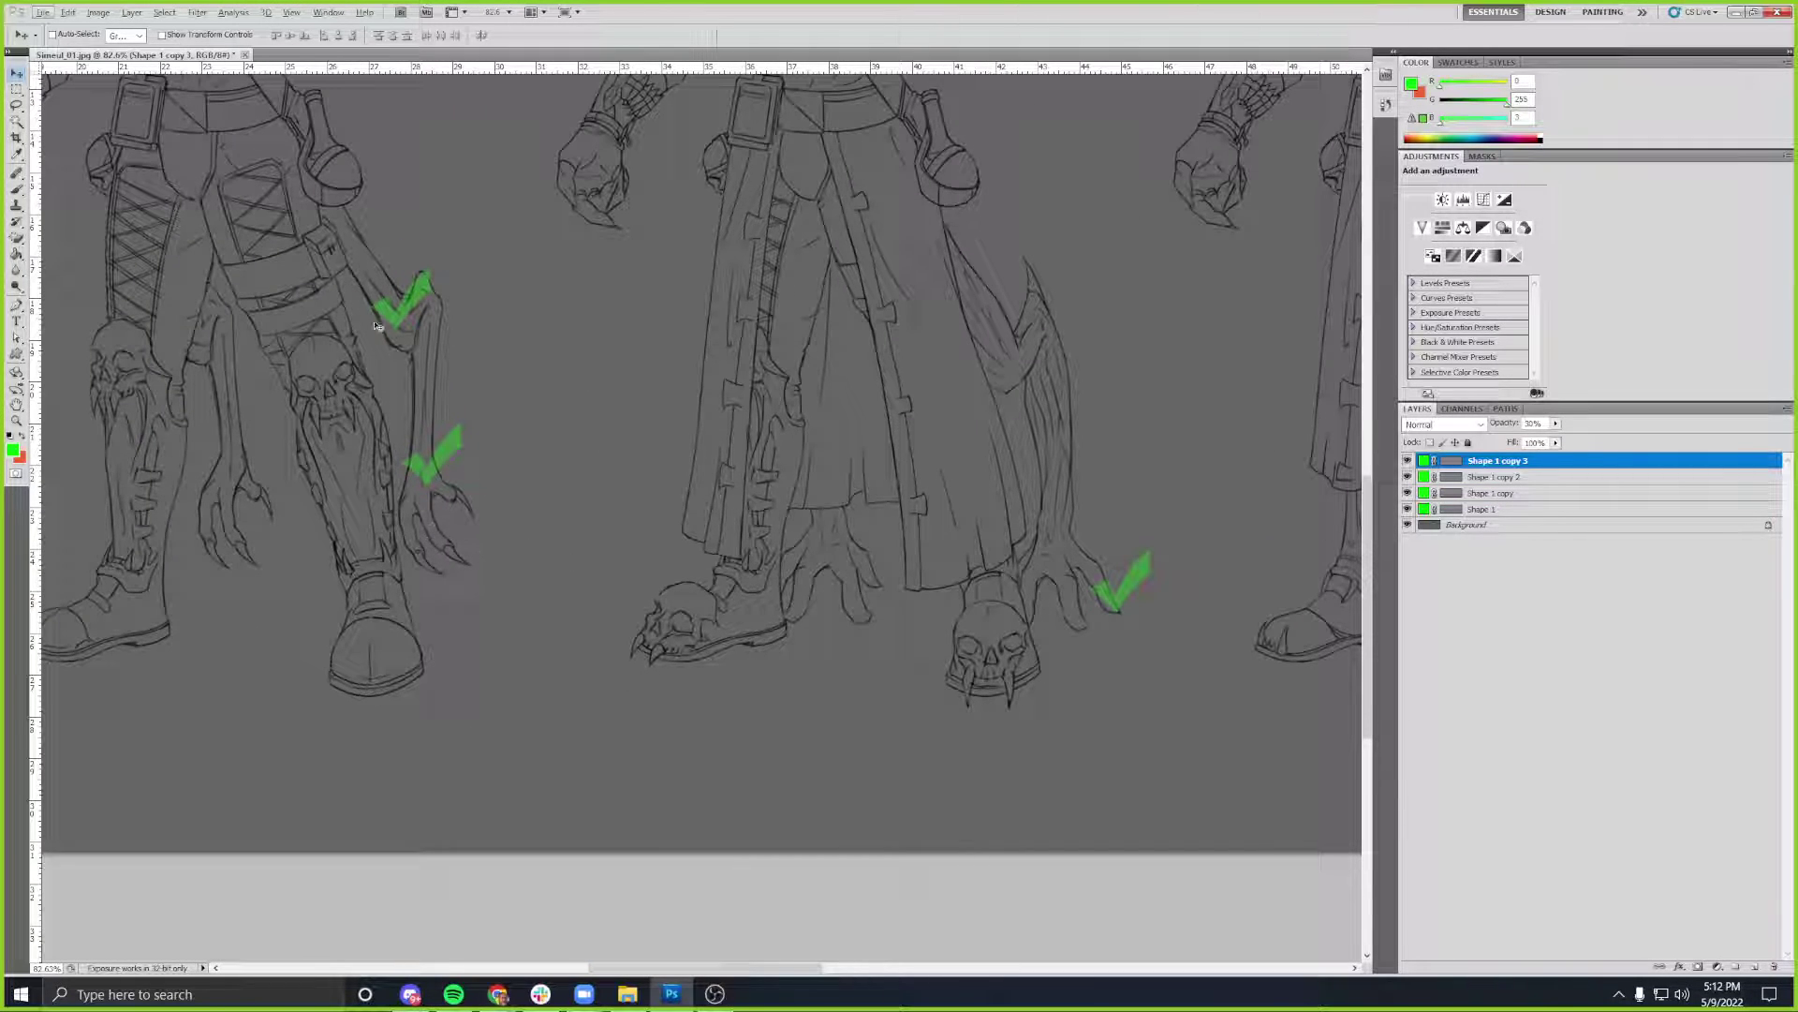
{"action": "left_click_drag", "start_coordinate": [875, 674], "coordinate": [810, 663]}
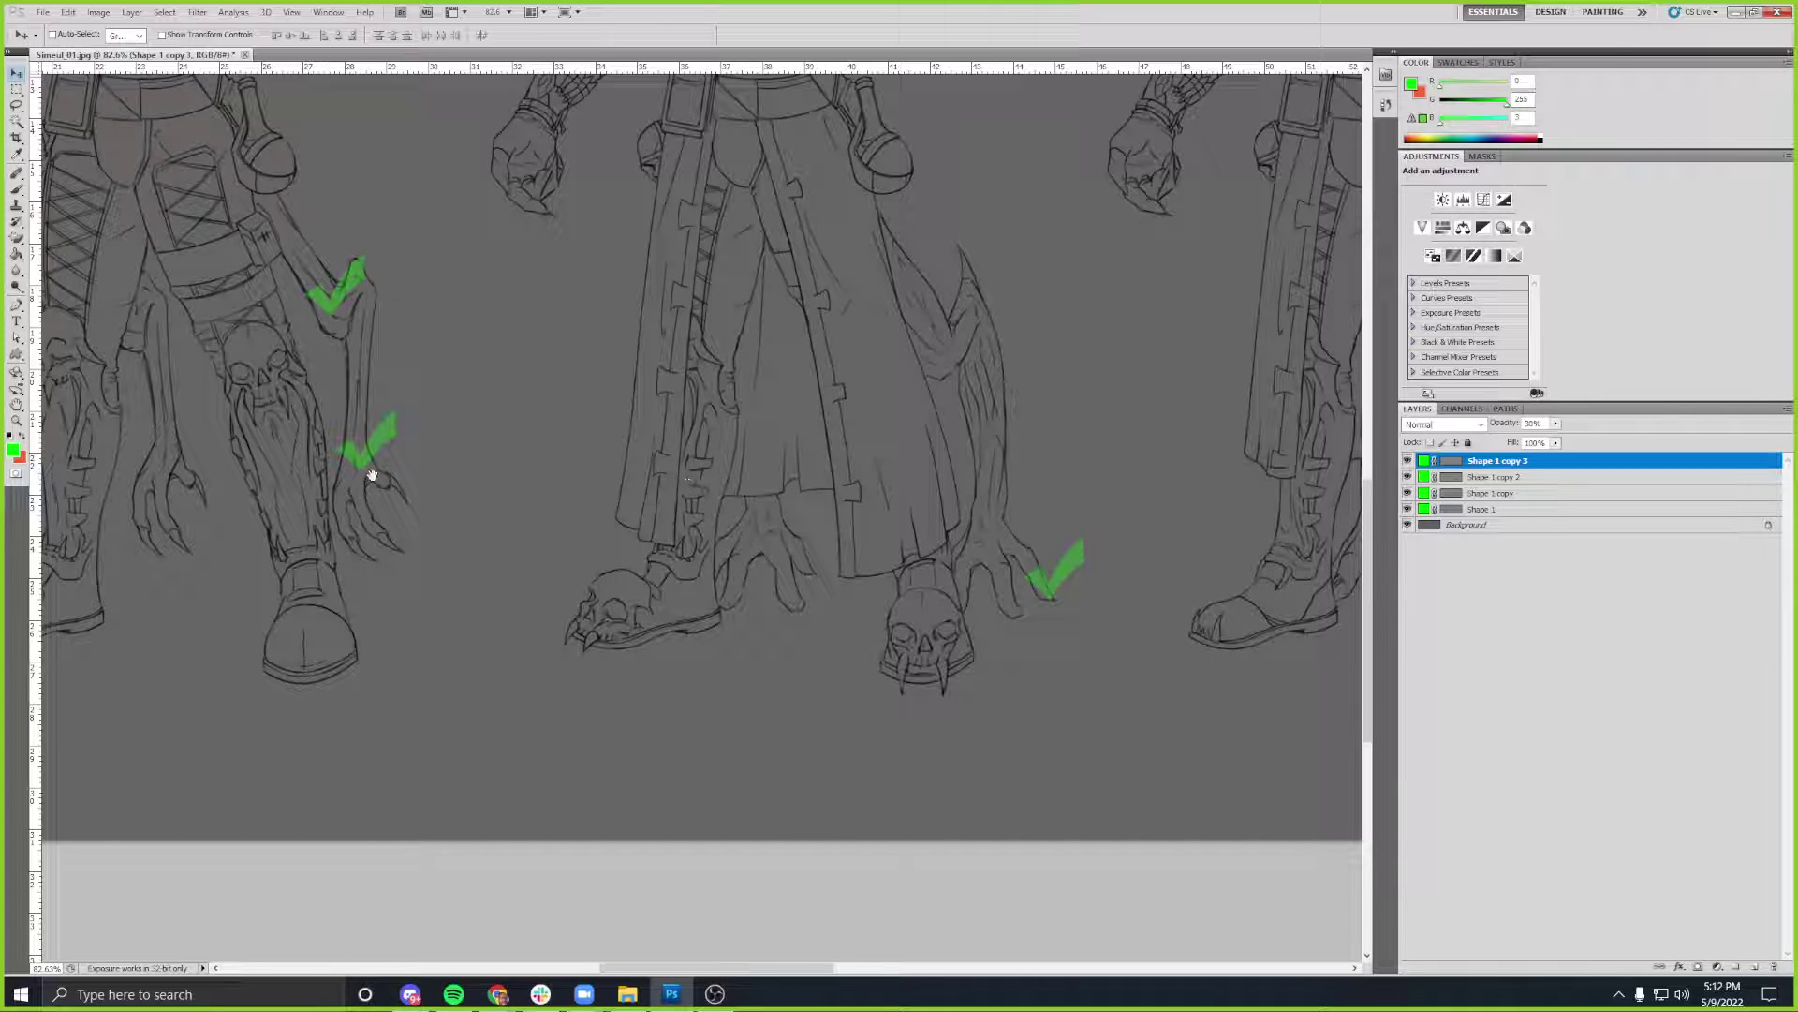
{"action": "left_click_drag", "start_coordinate": [443, 312], "coordinate": [467, 411]}
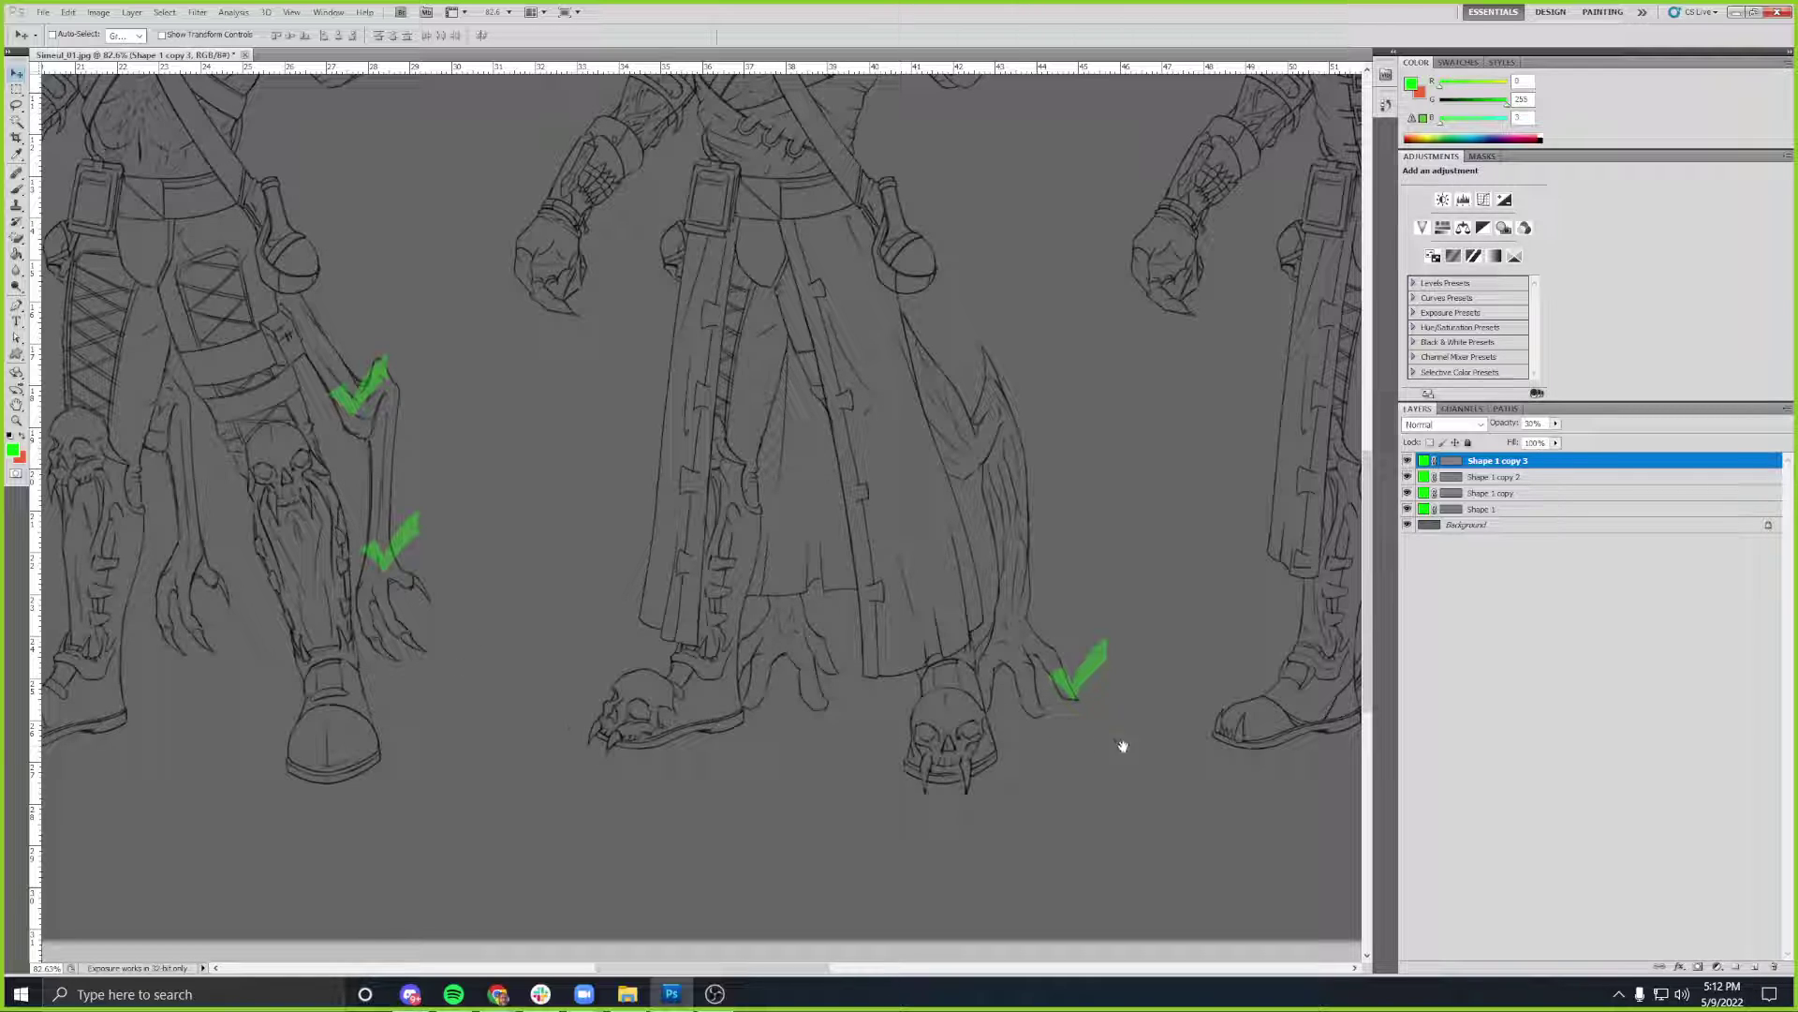
{"action": "scroll", "coordinate": [1100, 745], "scroll_direction": "right", "scroll_amount": 10}
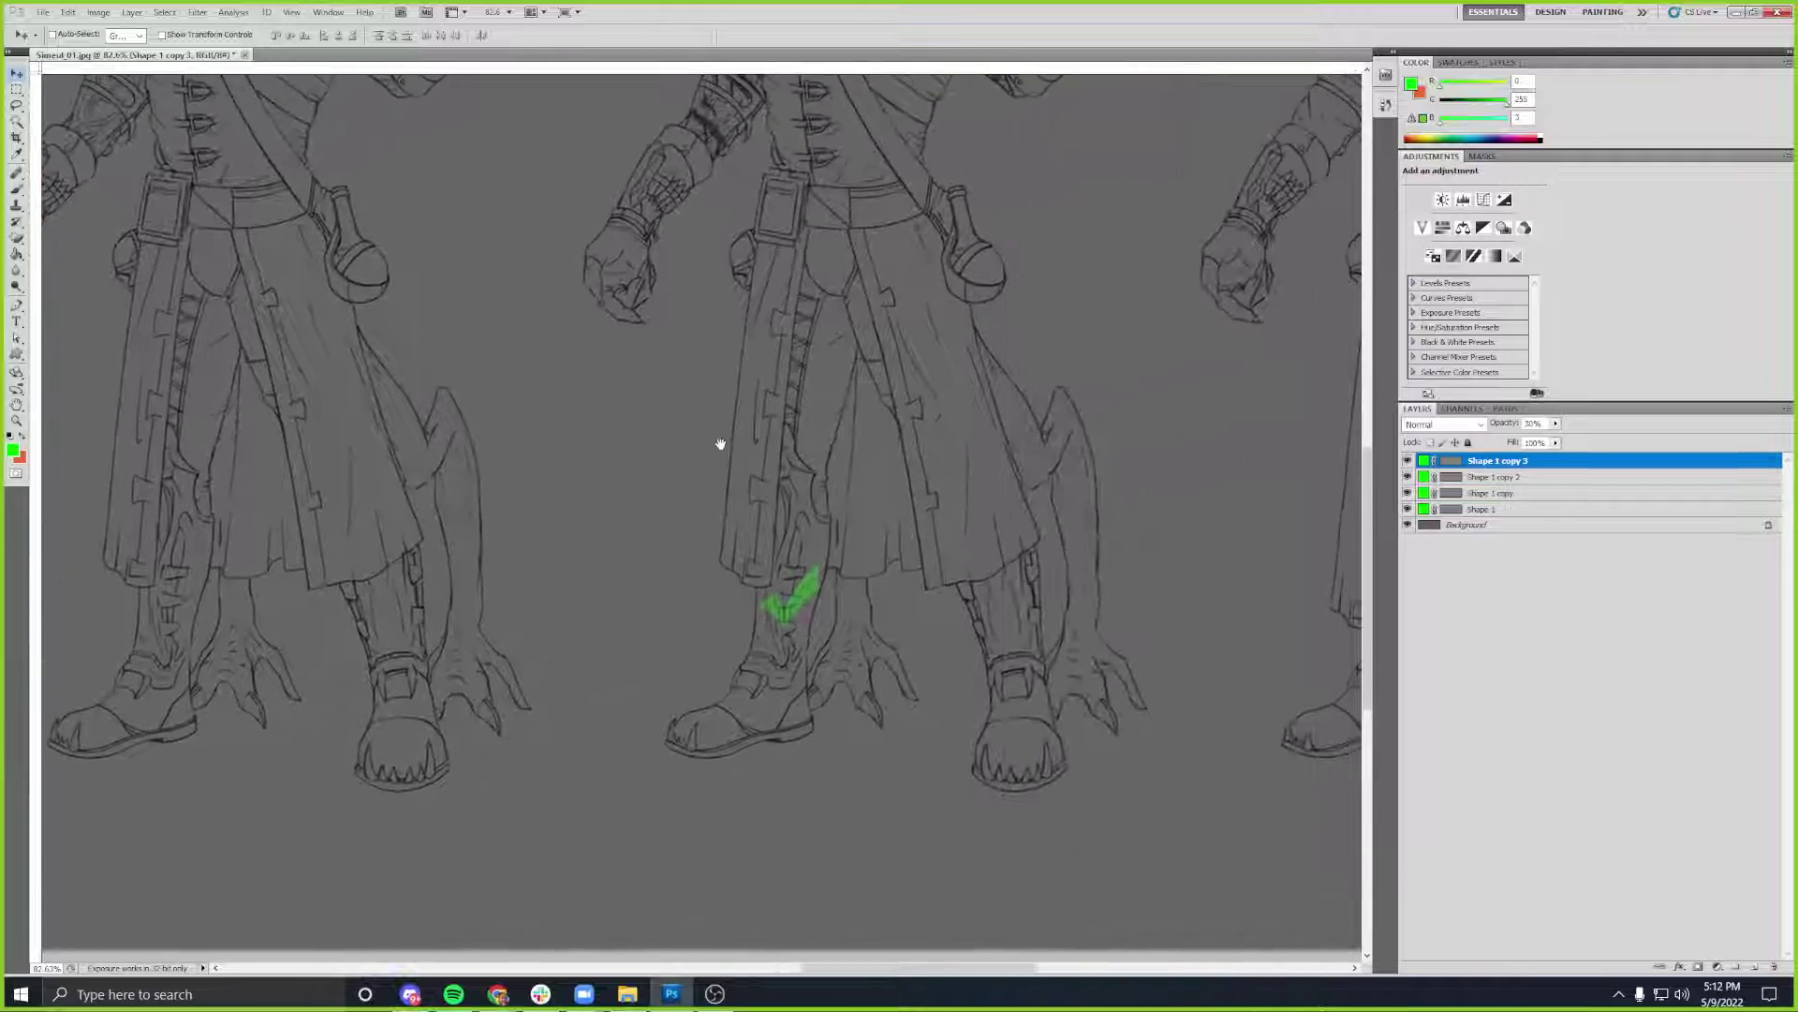
{"action": "left_click_drag", "start_coordinate": [720, 444], "coordinate": [591, 806]}
{"action": "left_click_drag", "start_coordinate": [1019, 565], "coordinate": [506, 338]}
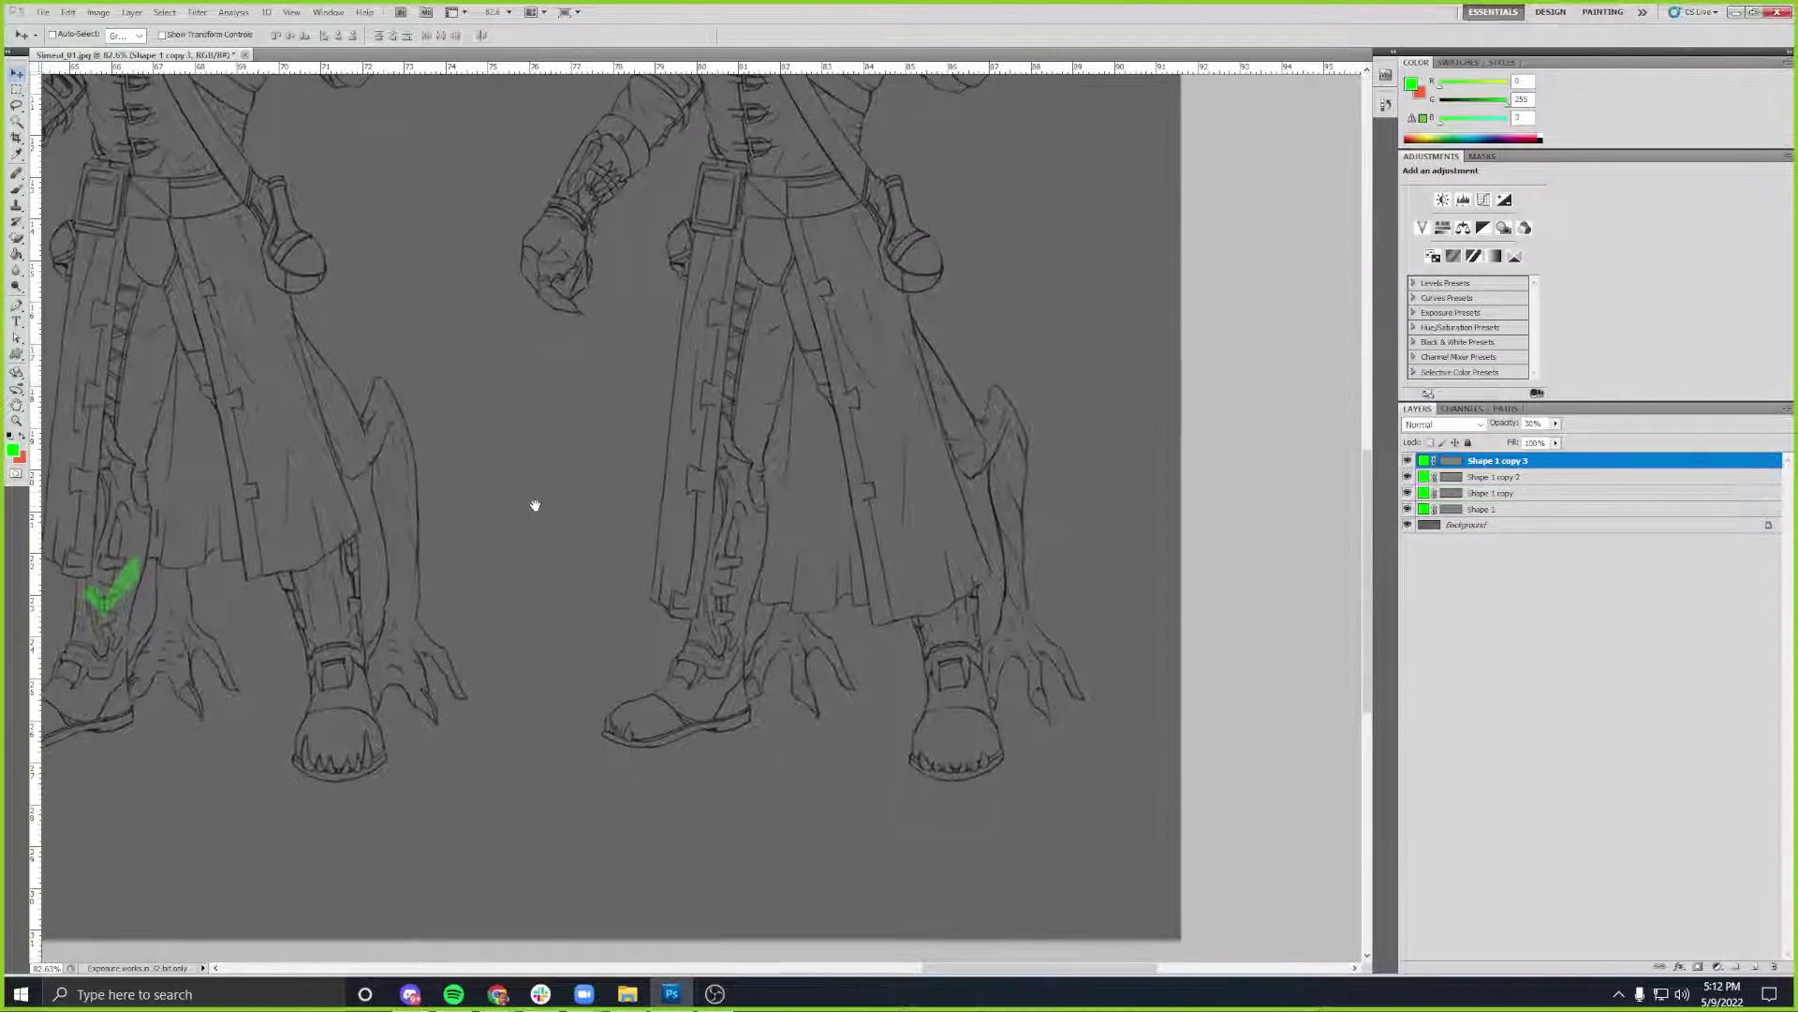
{"action": "left_click_drag", "start_coordinate": [535, 503], "coordinate": [786, 674]}
{"action": "left_click_drag", "start_coordinate": [671, 478], "coordinate": [810, 544]}
{"action": "left_click_drag", "start_coordinate": [413, 510], "coordinate": [758, 514]}
{"action": "left_click_drag", "start_coordinate": [465, 421], "coordinate": [920, 462]}
- Compare the third figure's bare, strapped torso and arms with the upper bodies of the neighbouring figures
{"action": "key", "text": "ctrl+r"}
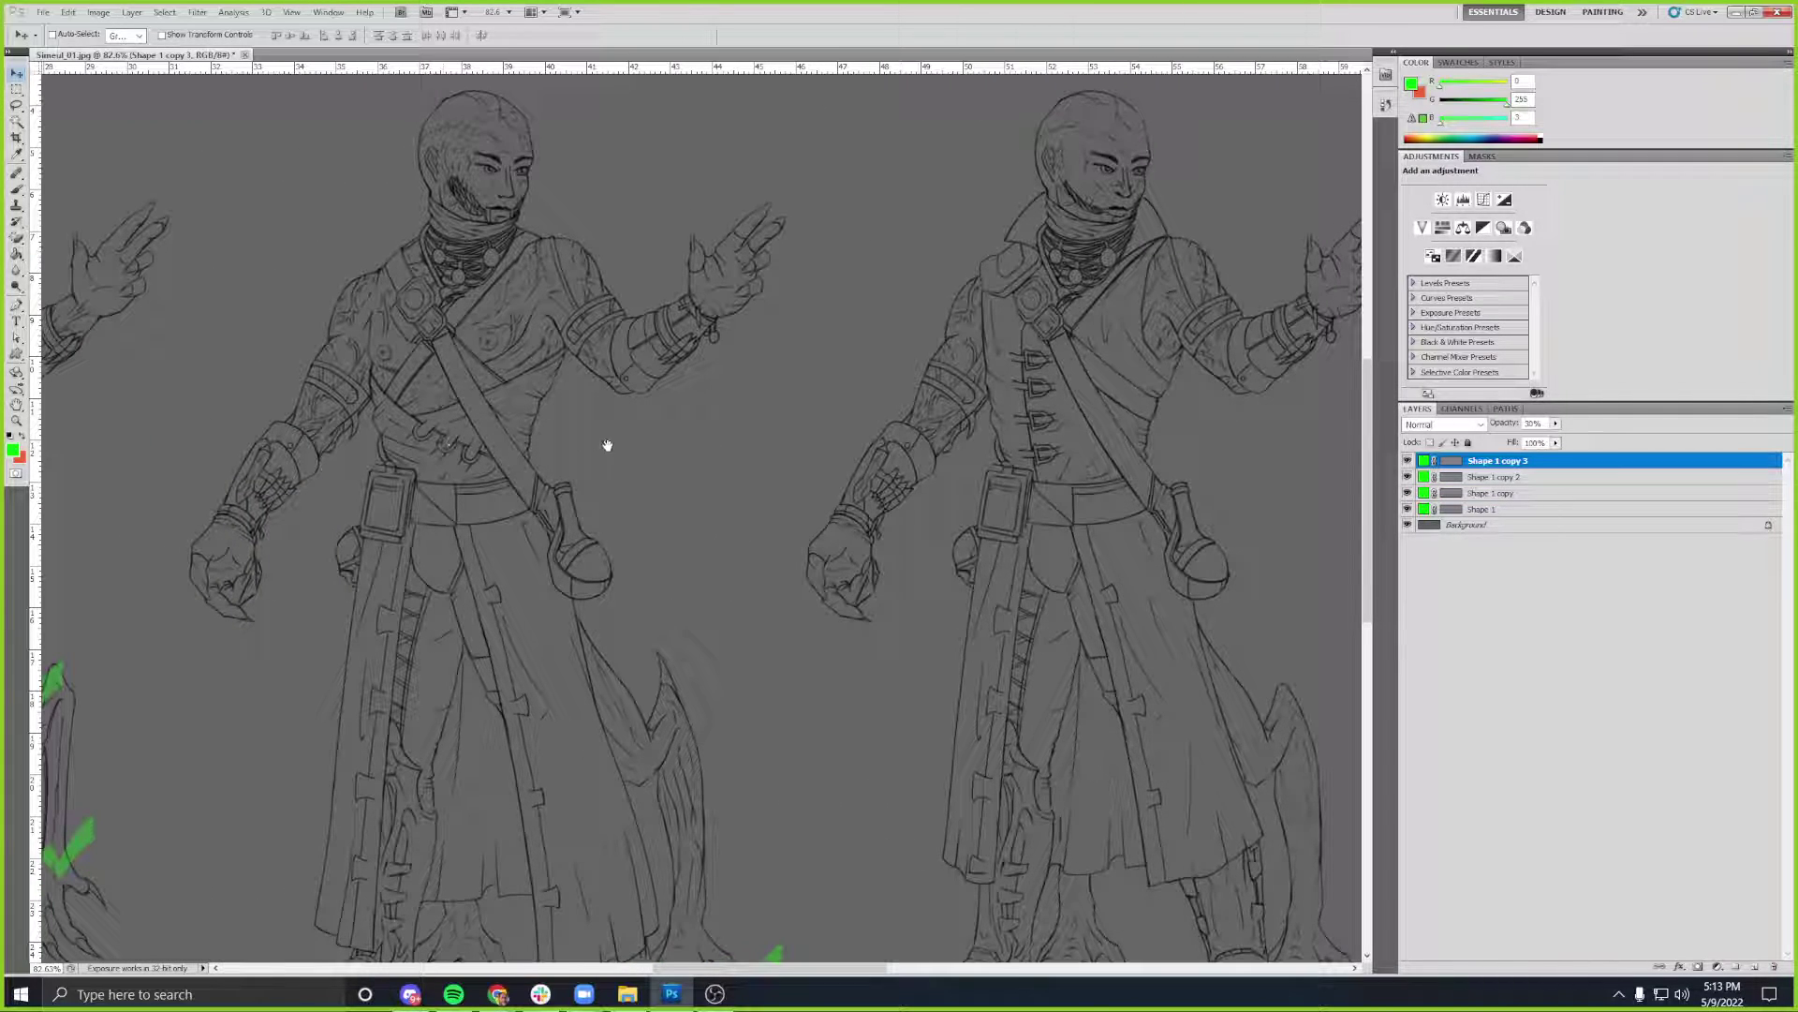
{"action": "left_click_drag", "start_coordinate": [772, 449], "coordinate": [642, 441]}
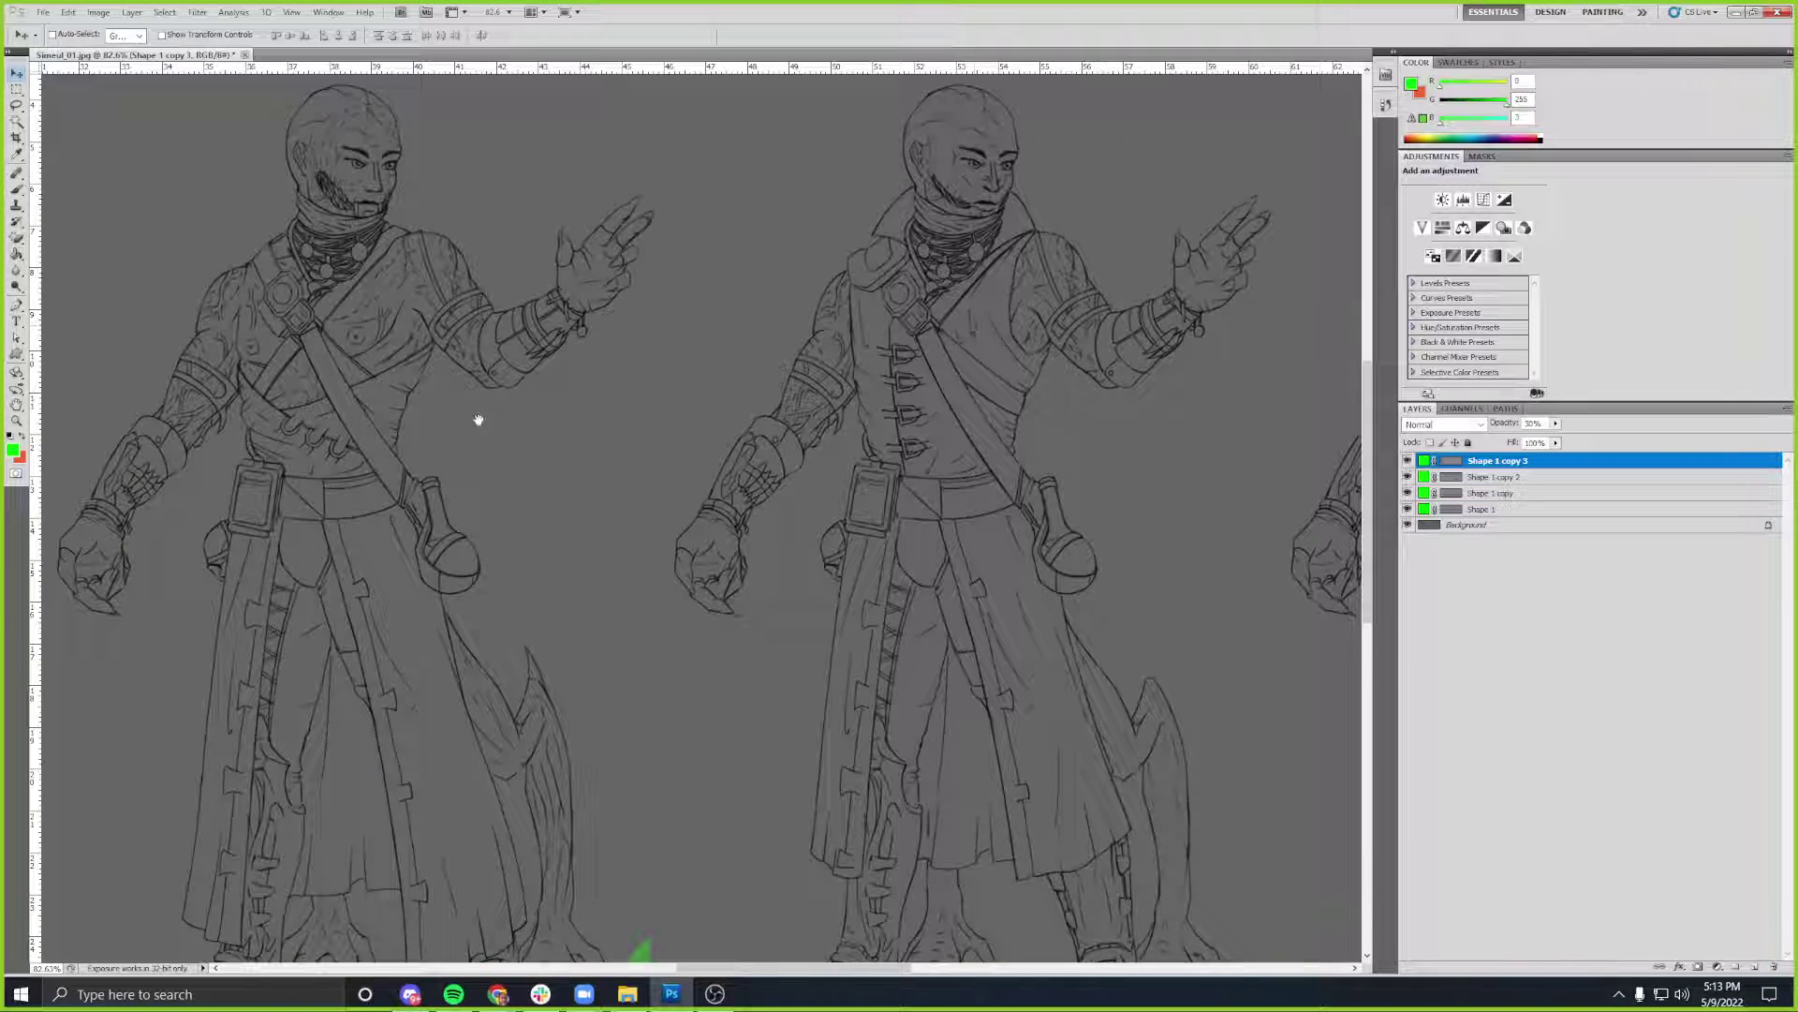
{"action": "left_click_drag", "start_coordinate": [462, 413], "coordinate": [675, 413]}
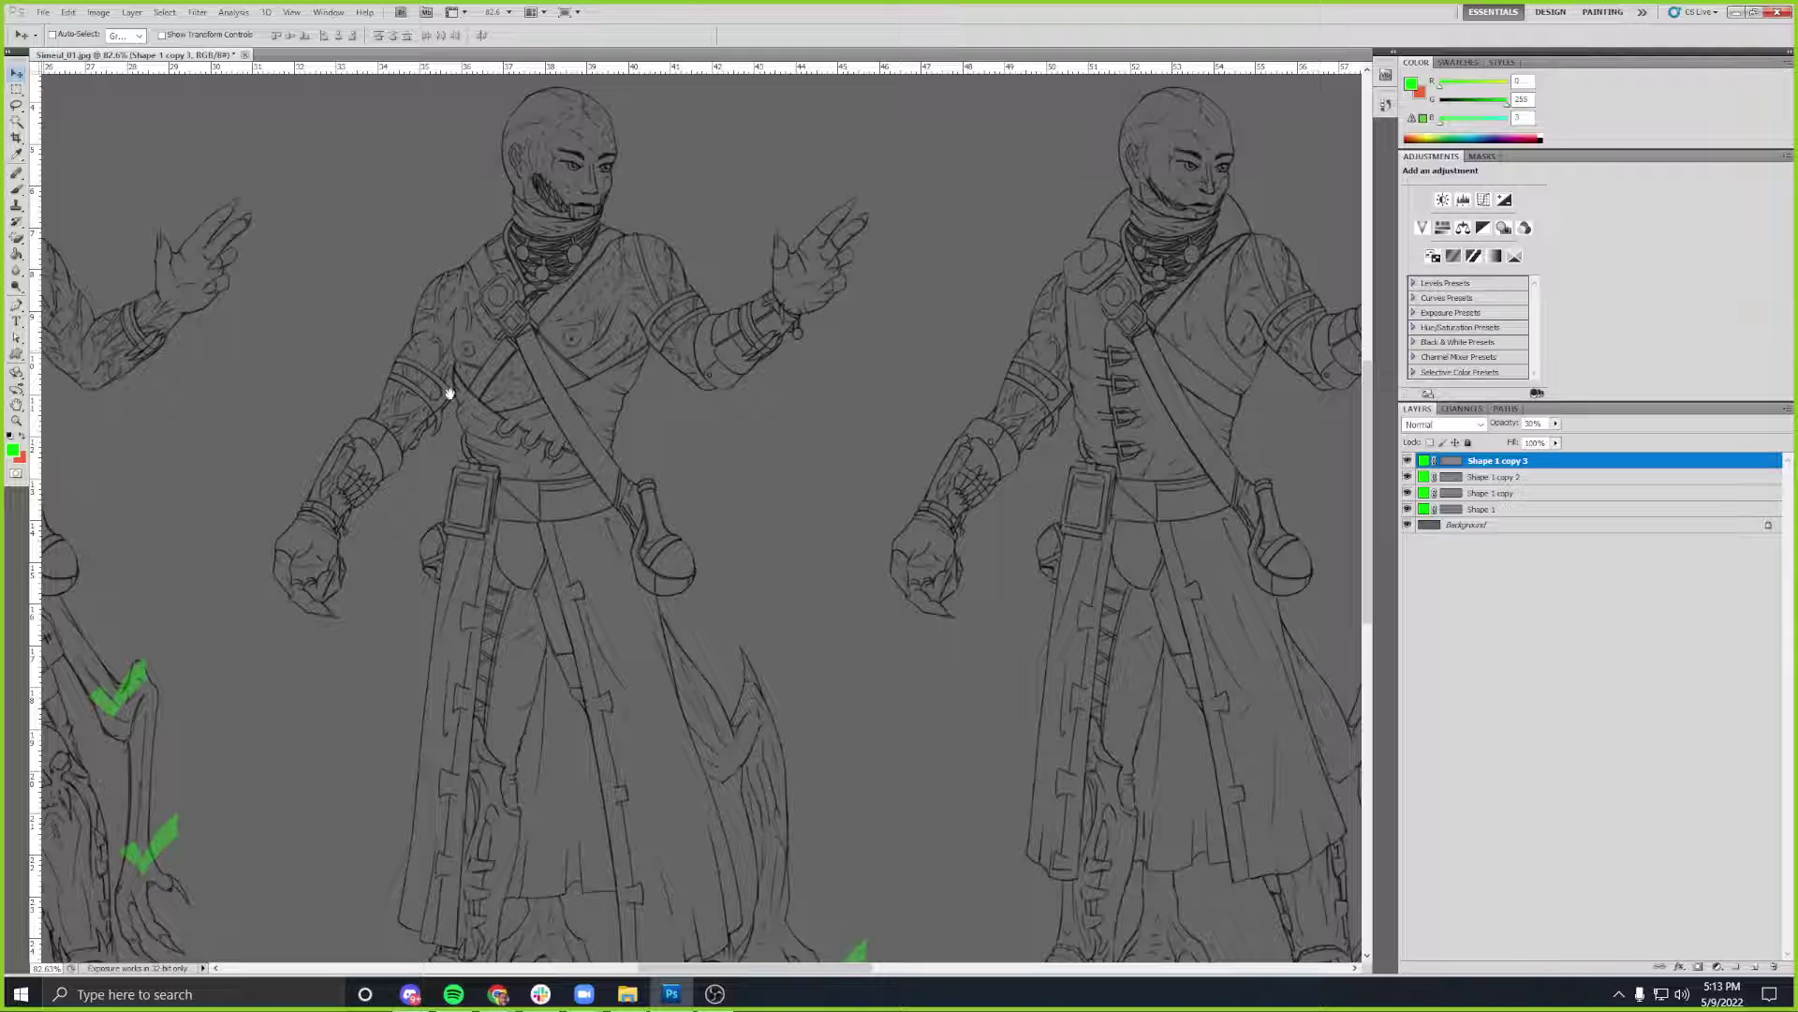
{"action": "left_click_drag", "start_coordinate": [431, 475], "coordinate": [714, 481]}
{"action": "left_click_drag", "start_coordinate": [275, 483], "coordinate": [676, 474]}
{"action": "left_click_drag", "start_coordinate": [1075, 531], "coordinate": [409, 461]}
{"action": "left_click_drag", "start_coordinate": [859, 481], "coordinate": [353, 409]}
- Duplicate the check mark onto the third figure's torn stomach wrap, just above the belt pouch
{"action": "left_click_drag", "start_coordinate": [784, 849], "coordinate": [459, 311]}
{"action": "scroll", "coordinate": [412, 304], "scroll_direction": "up", "scroll_amount": 4}
{"action": "scroll", "coordinate": [412, 307], "scroll_direction": "up", "scroll_amount": 1}
{"action": "left_click_drag", "start_coordinate": [796, 304], "coordinate": [784, 408]}
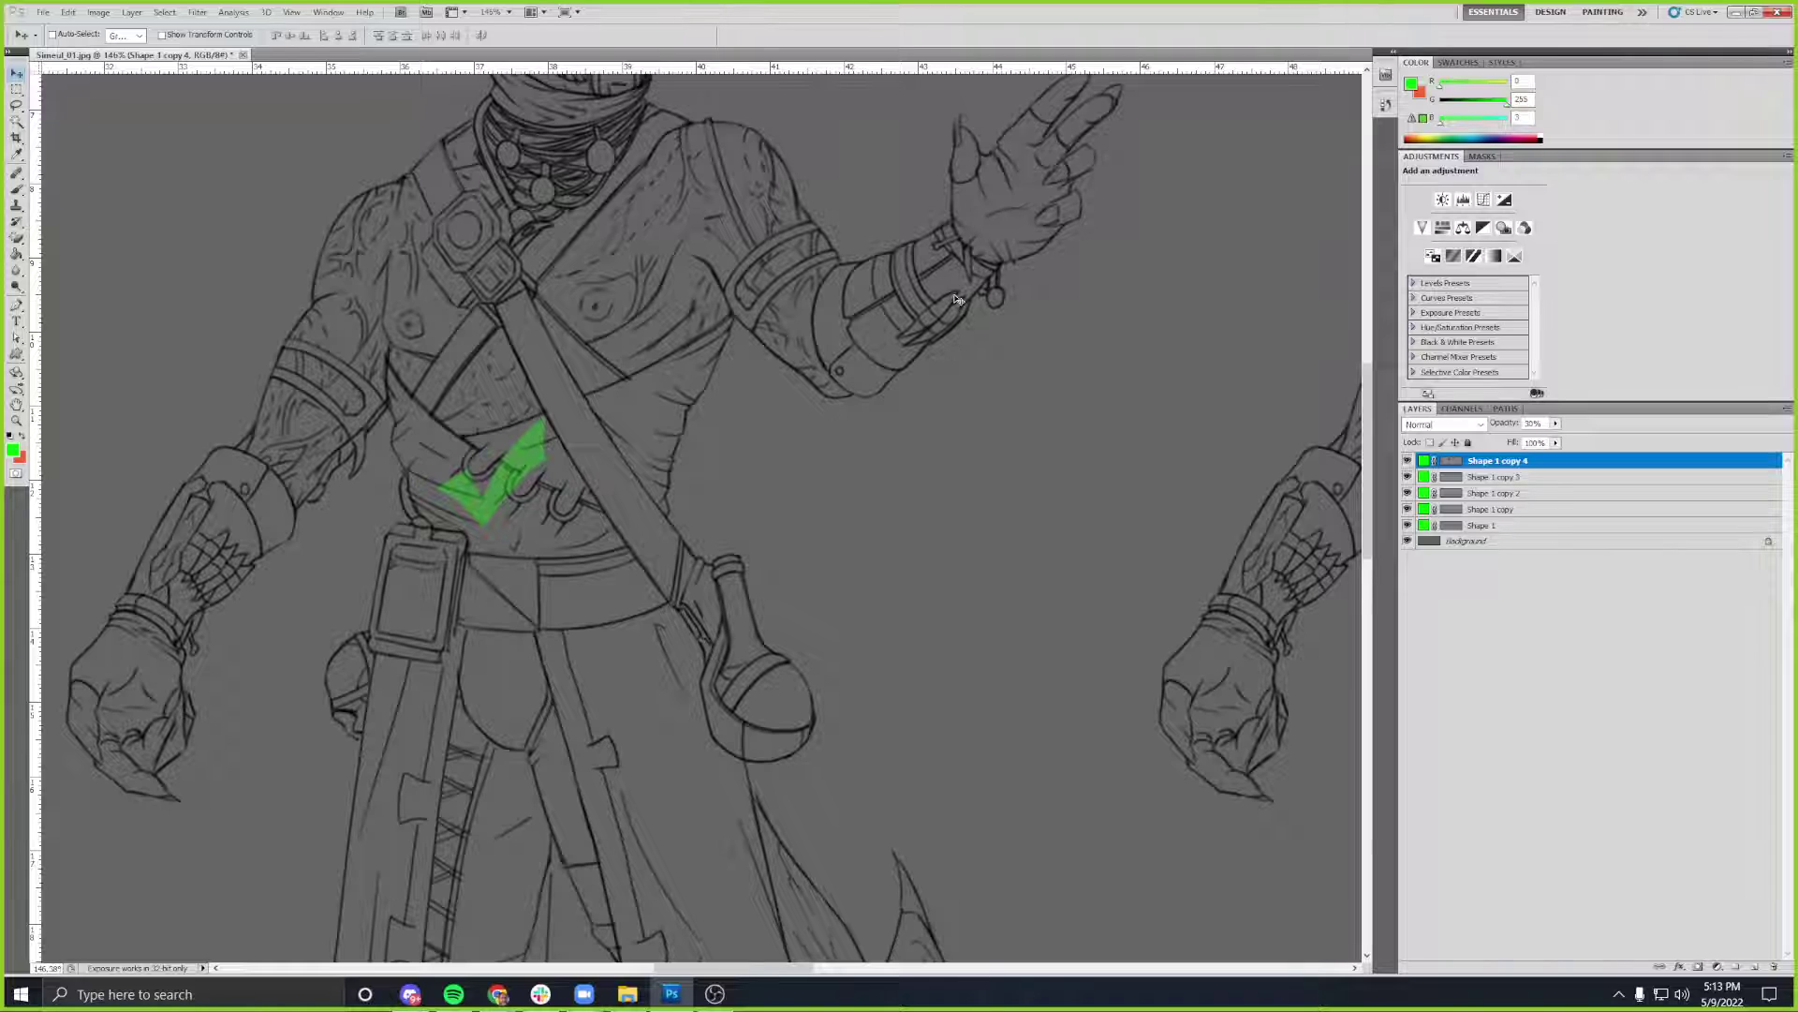
{"action": "left_click_drag", "start_coordinate": [943, 413], "coordinate": [888, 507]}
{"action": "scroll", "coordinate": [996, 493], "scroll_direction": "down", "scroll_amount": 3}
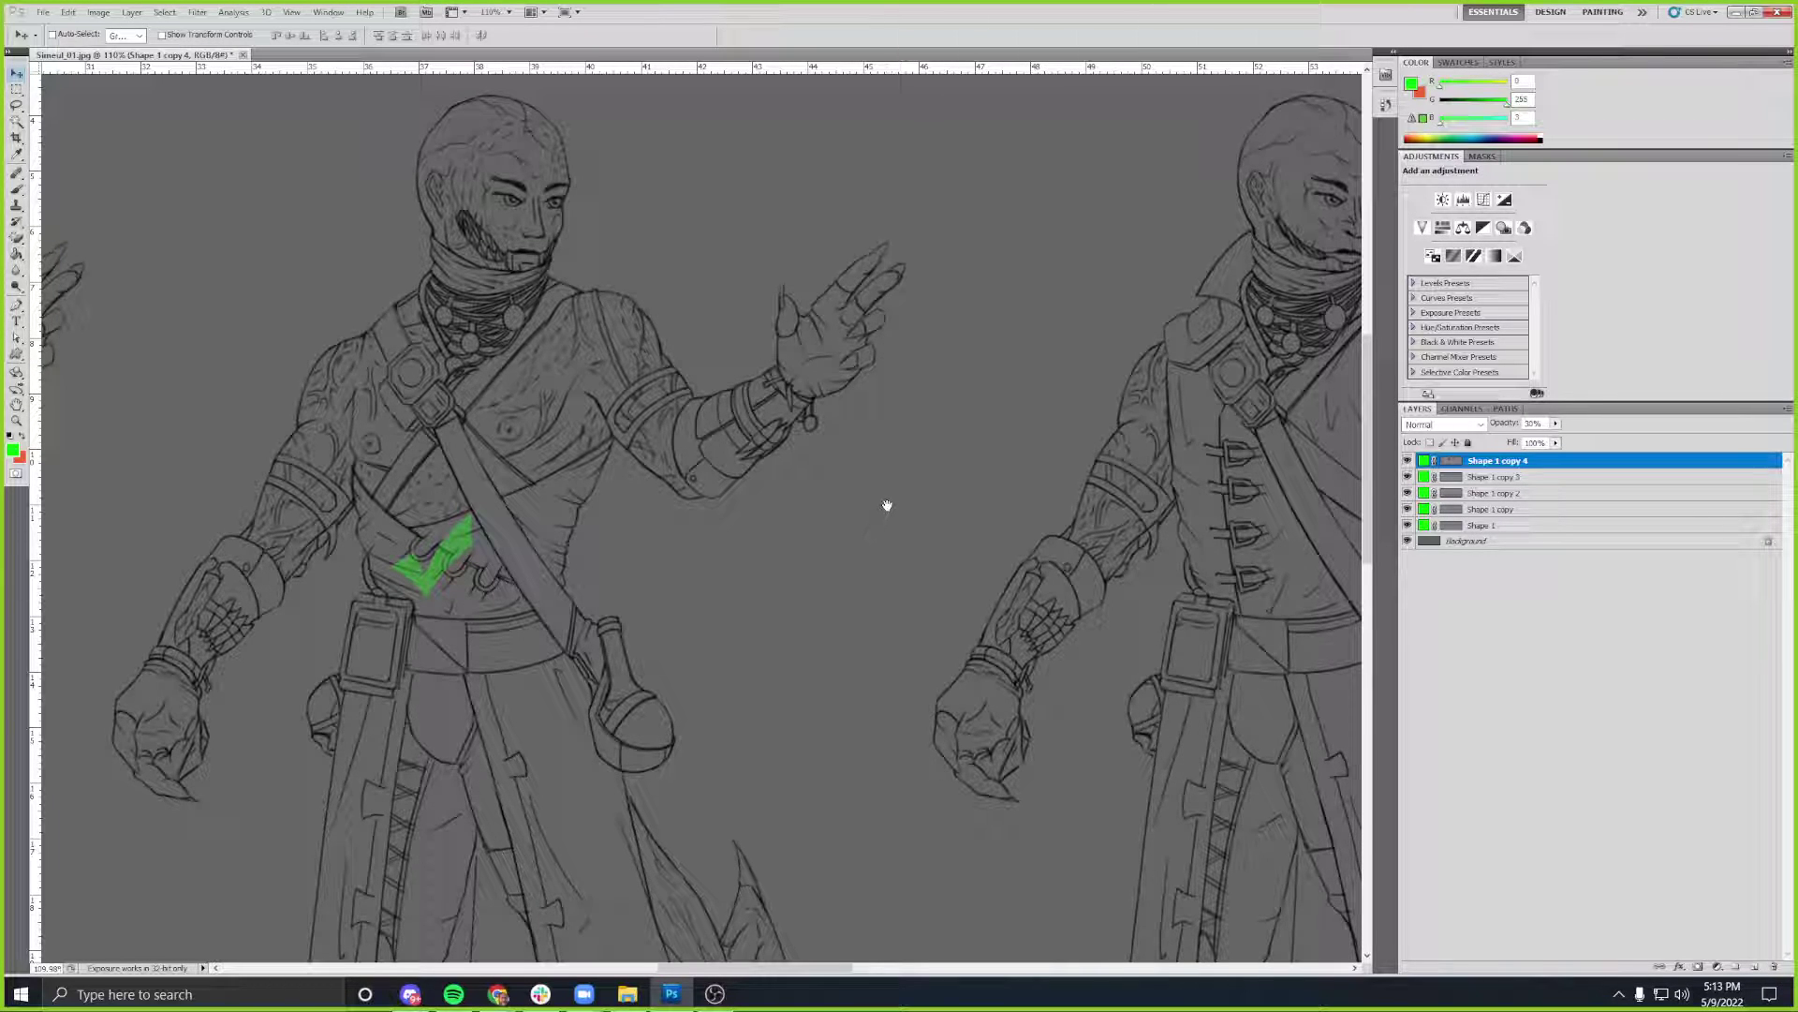
{"action": "scroll", "coordinate": [237, 659], "scroll_direction": "up", "scroll_amount": 3}
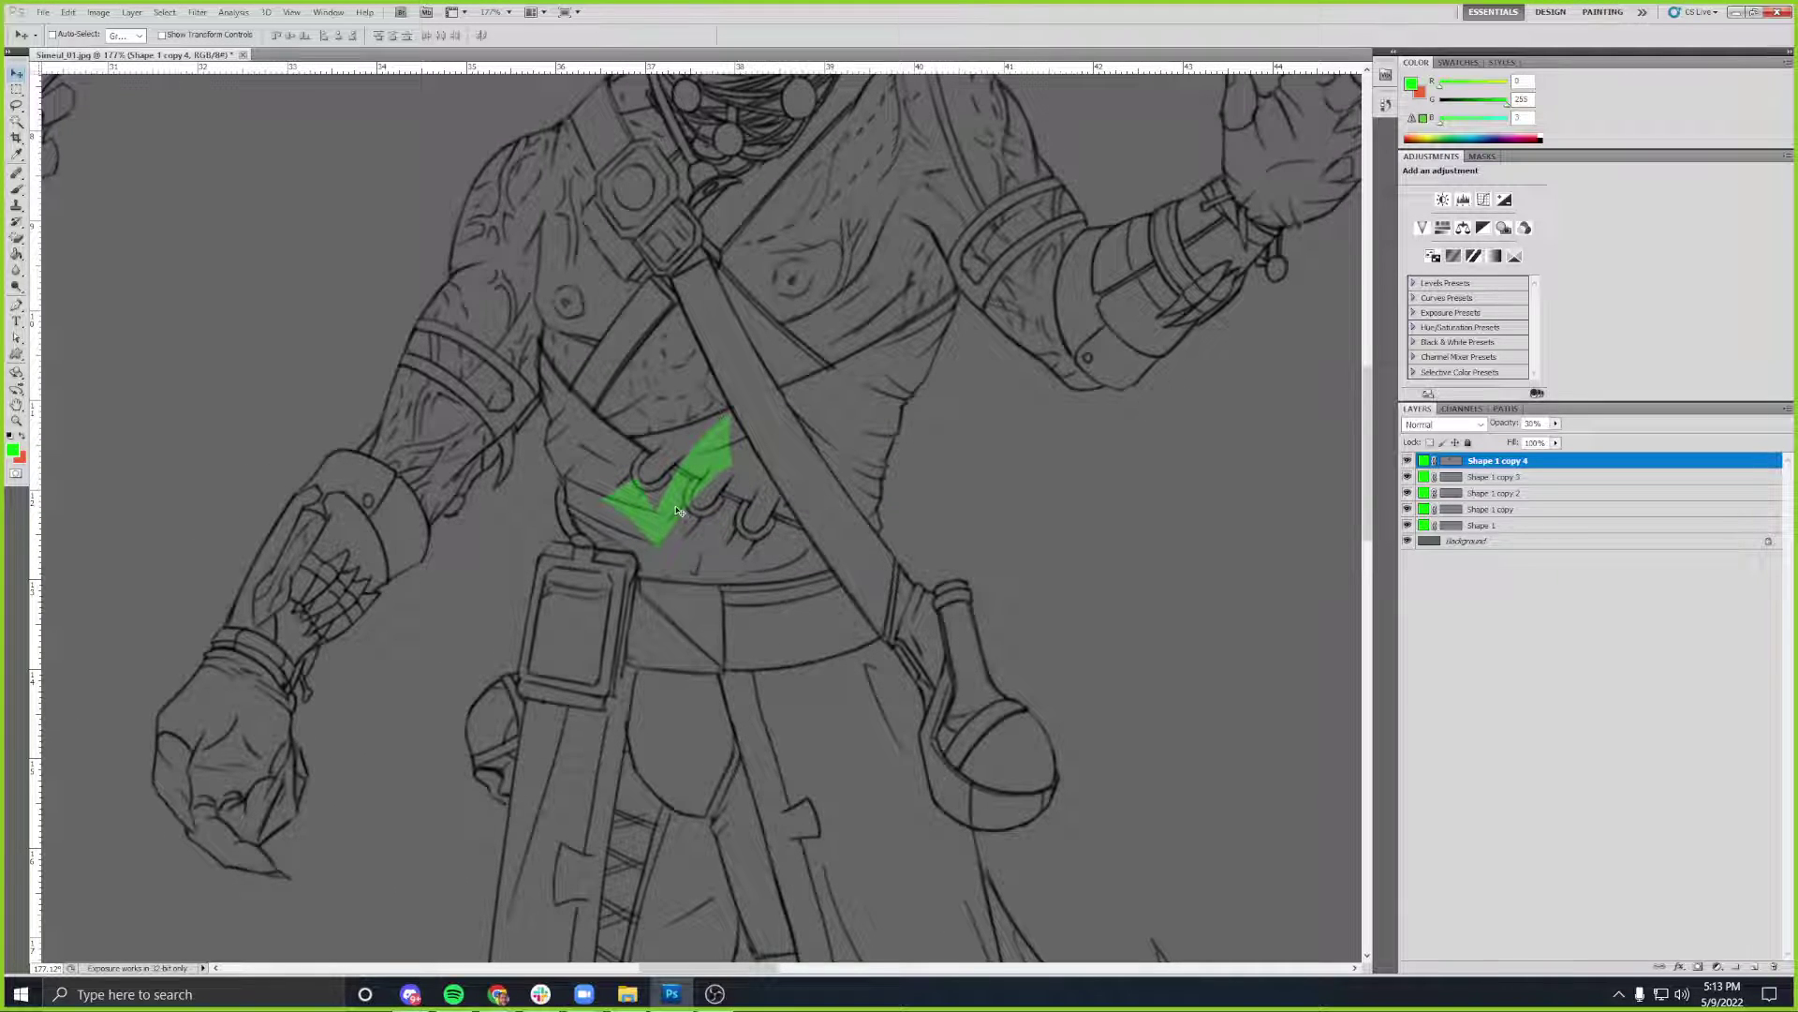
- Duplicate the stomach check mark onto both forearm bracers of the third figure, on the lowered arm and the raised arm
{"action": "left_click_drag", "start_coordinate": [675, 509], "coordinate": [357, 542]}
{"action": "left_click_drag", "start_coordinate": [492, 548], "coordinate": [297, 646]}
{"action": "left_click_drag", "start_coordinate": [172, 624], "coordinate": [894, 465]}
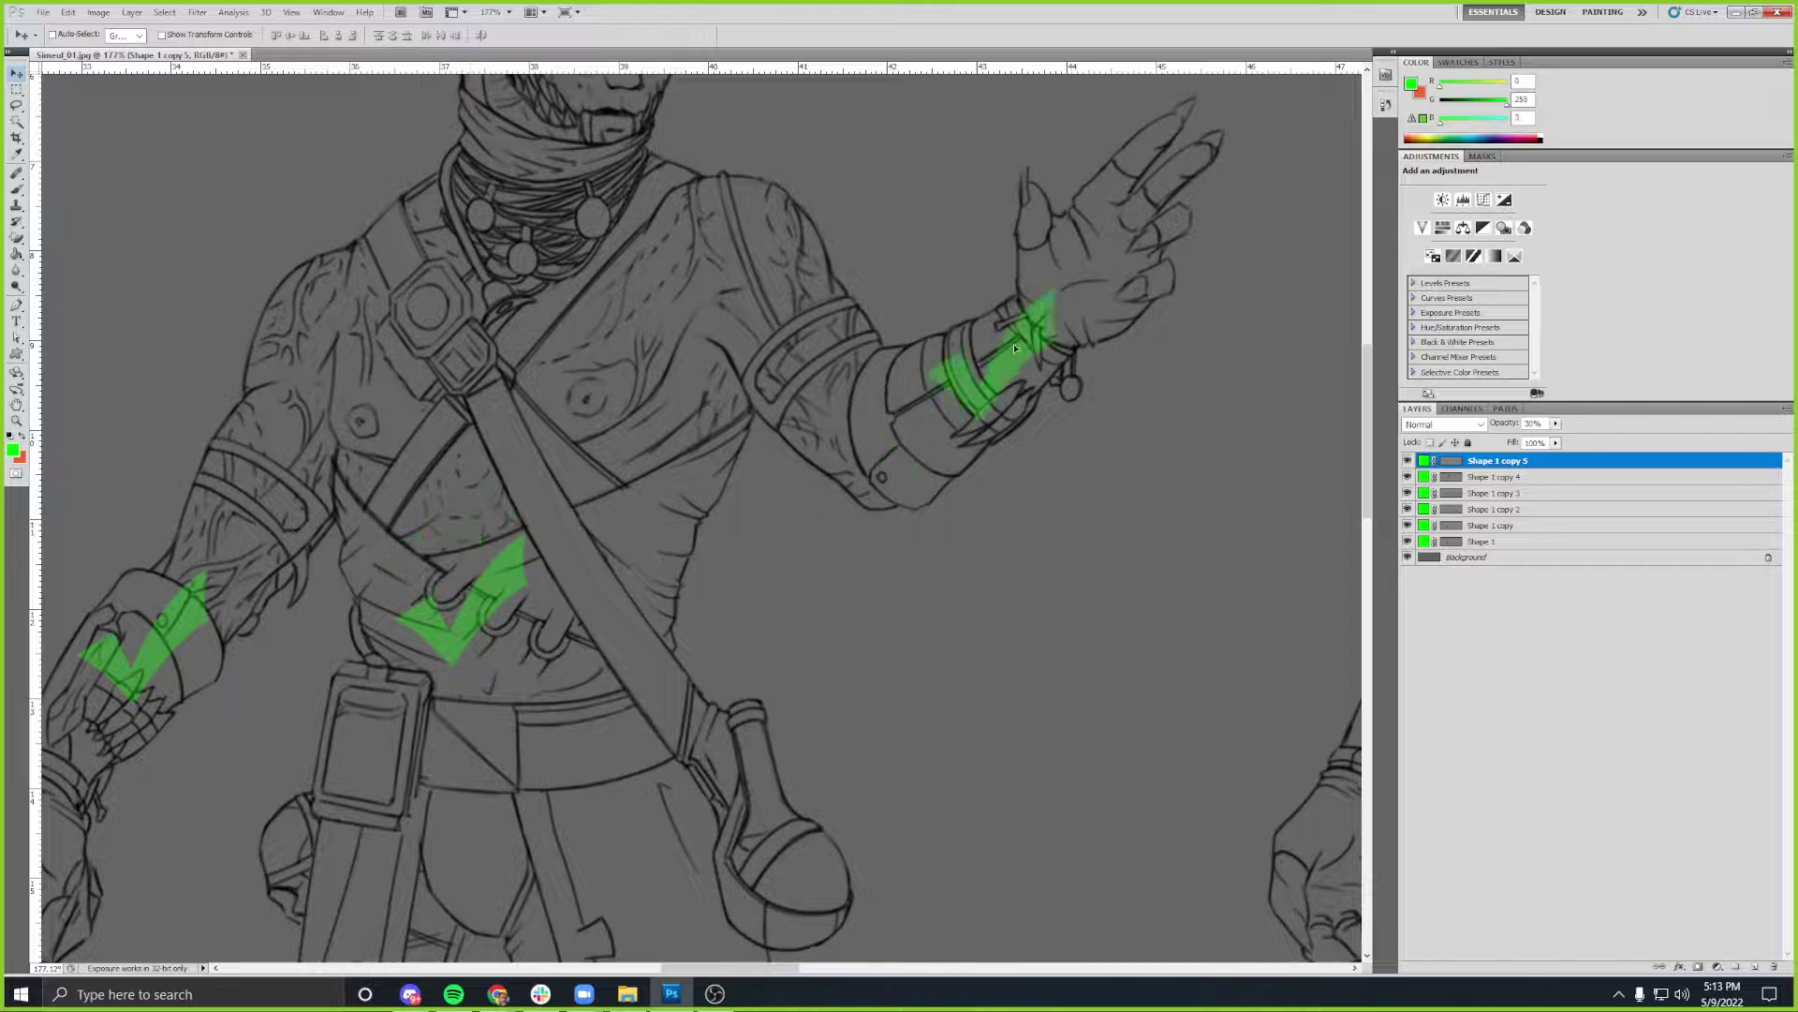
{"action": "left_click_drag", "start_coordinate": [1035, 352], "coordinate": [1035, 353]}
- Examine the third figure's chest, shoulder strap, necklaces, stomach wrap and bracers up close
{"action": "left_click_drag", "start_coordinate": [928, 565], "coordinate": [877, 480]}
{"action": "scroll", "coordinate": [692, 531], "scroll_direction": "down", "scroll_amount": 1}
{"action": "left_click_drag", "start_coordinate": [360, 651], "coordinate": [627, 581]}
{"action": "scroll", "coordinate": [605, 585], "scroll_direction": "down", "scroll_amount": 1}
{"action": "left_click_drag", "start_coordinate": [341, 515], "coordinate": [332, 579]}
{"action": "left_click_drag", "start_coordinate": [1024, 550], "coordinate": [897, 591]}
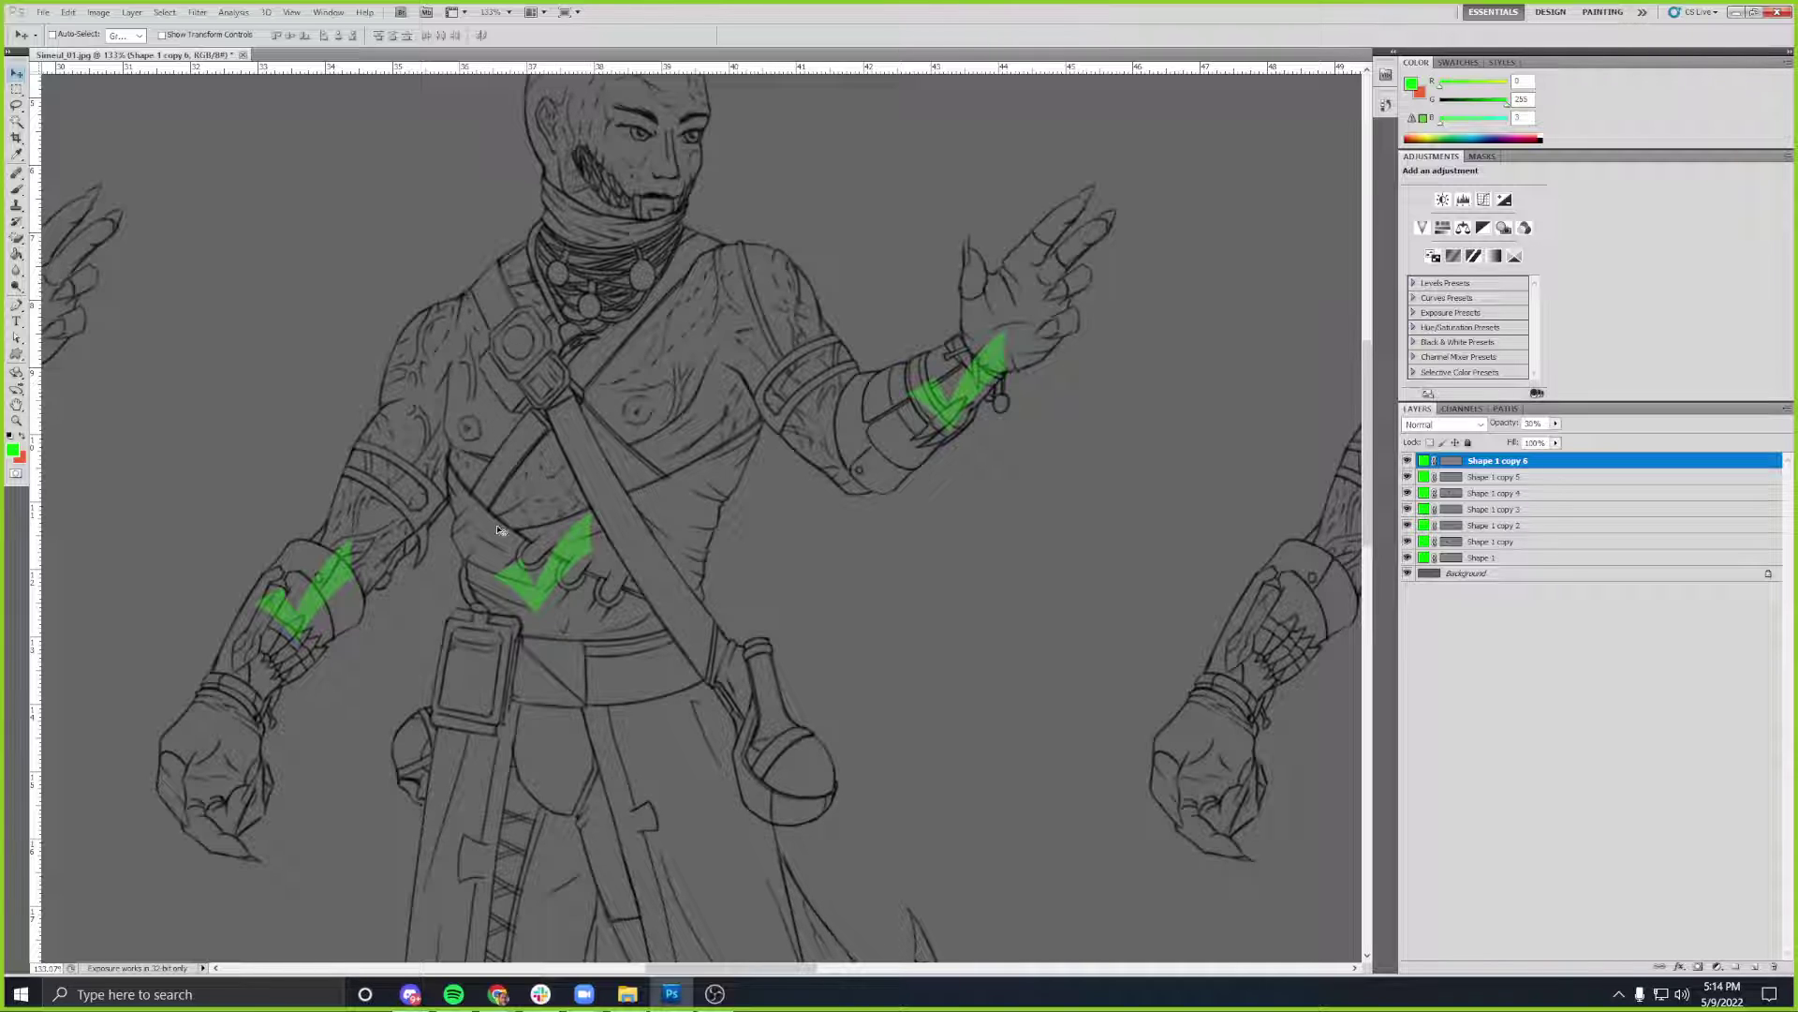
{"action": "scroll", "coordinate": [601, 365], "scroll_direction": "up", "scroll_amount": 4}
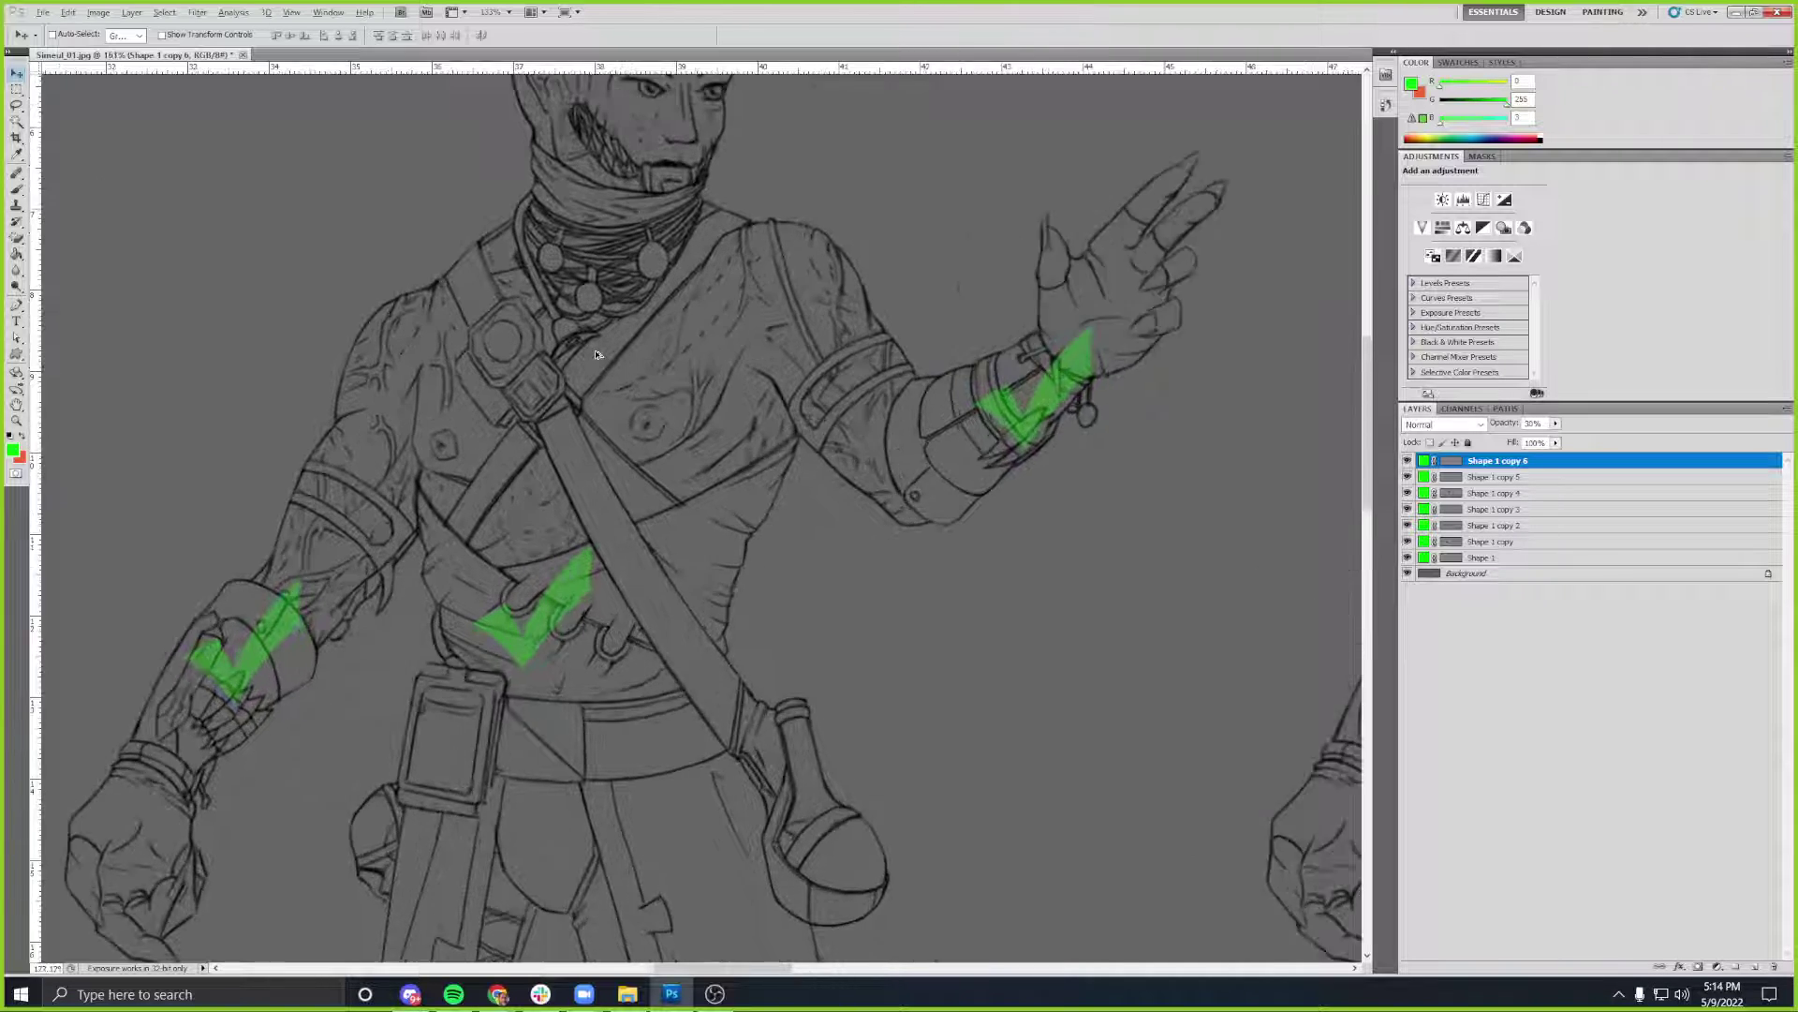
{"action": "left_click_drag", "start_coordinate": [692, 425], "coordinate": [729, 410]}
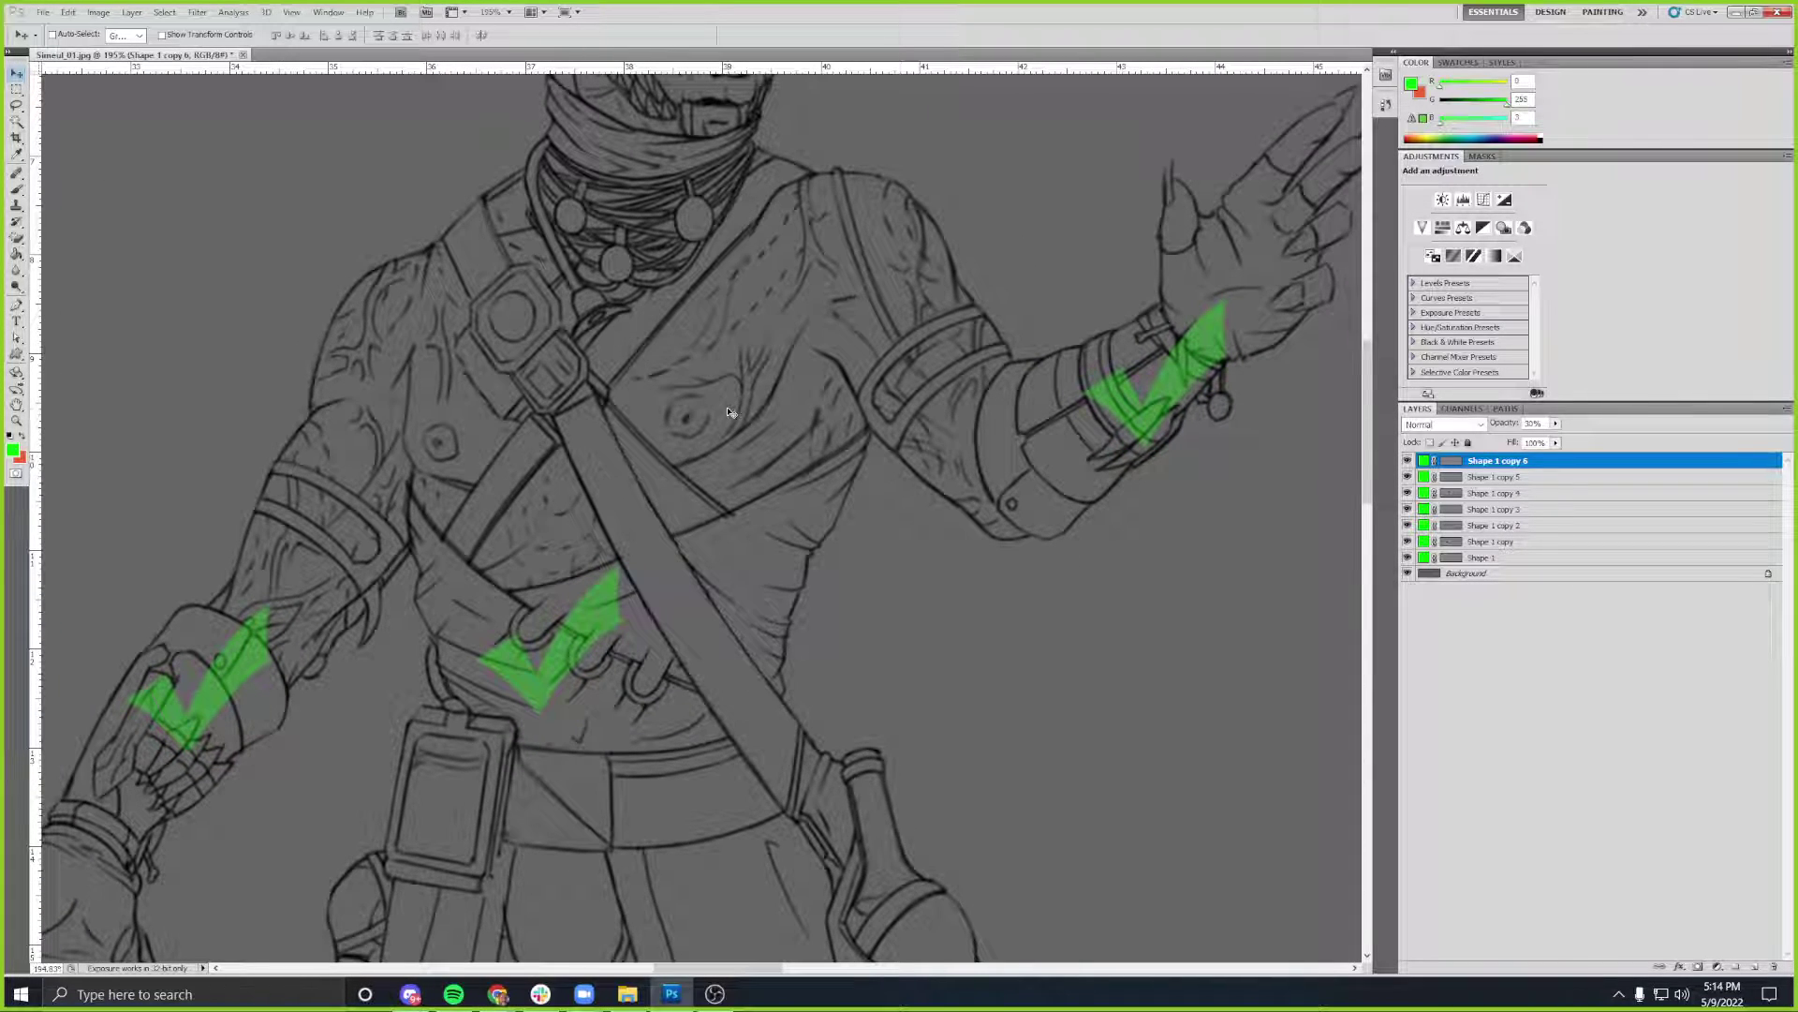
{"action": "scroll", "coordinate": [763, 394], "scroll_direction": "up", "scroll_amount": 2}
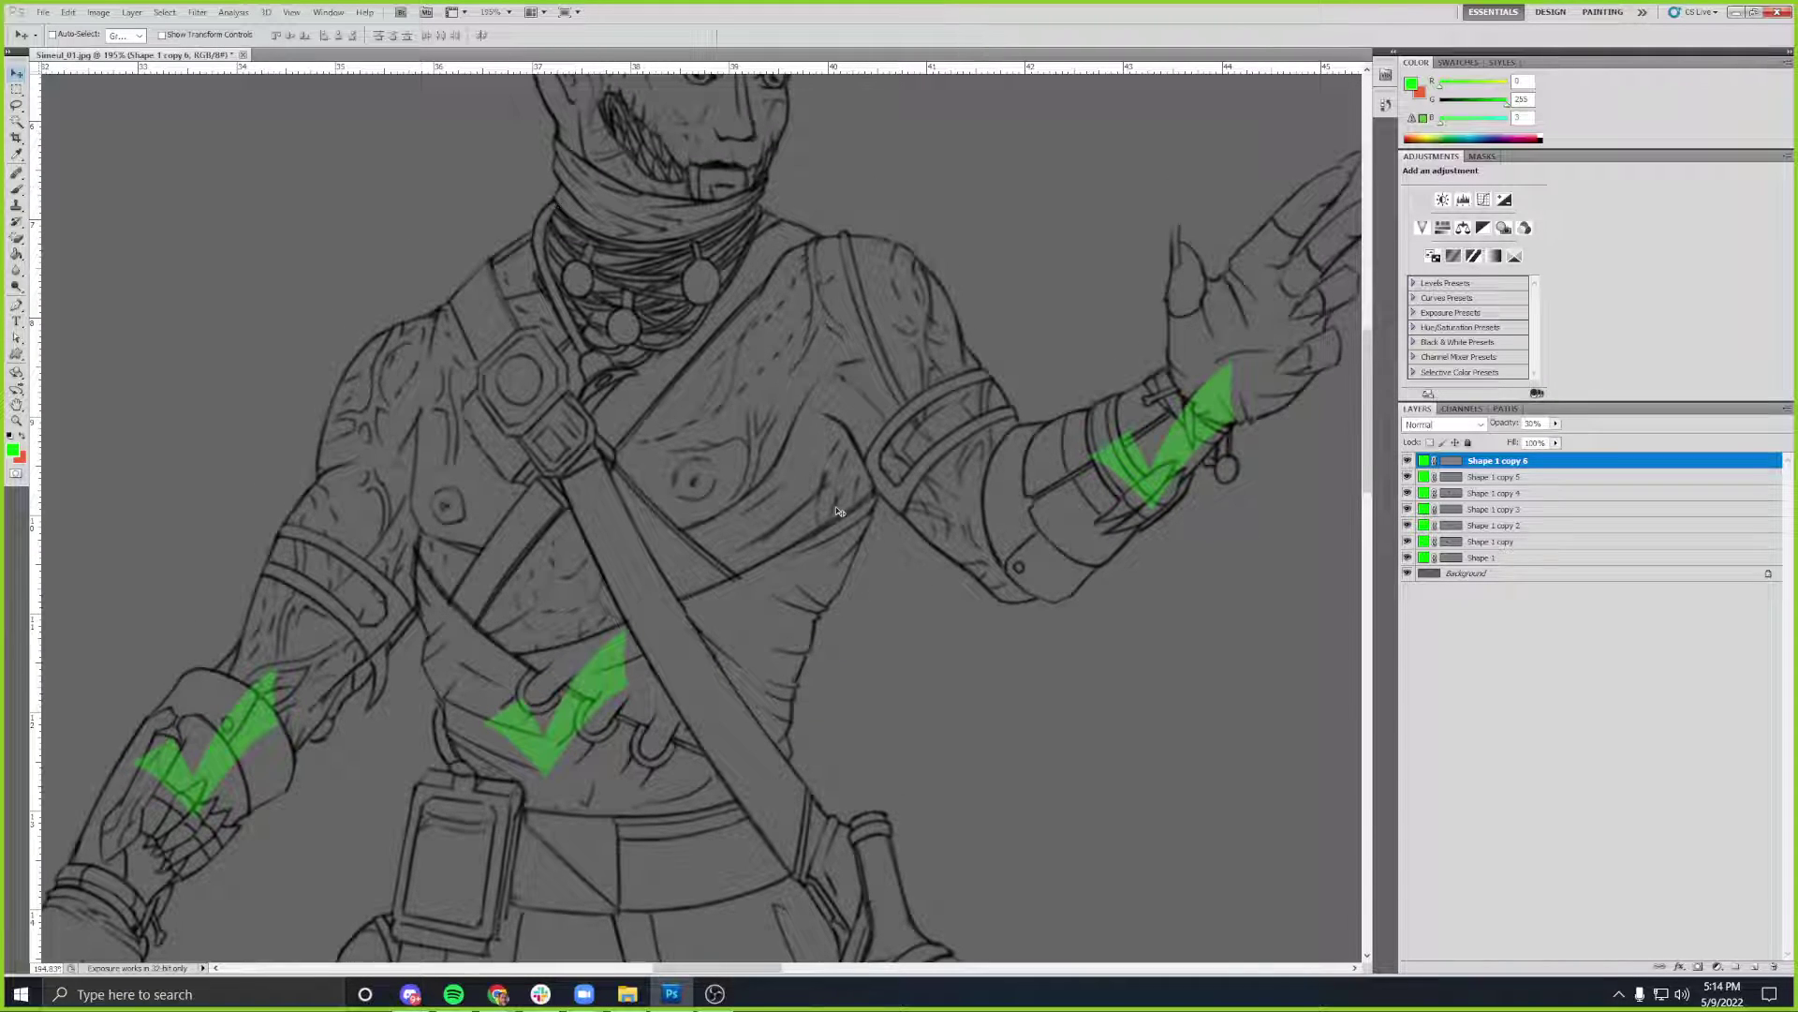
{"action": "left_click_drag", "start_coordinate": [836, 526], "coordinate": [791, 460]}
{"action": "scroll", "coordinate": [804, 571], "scroll_direction": "down", "scroll_amount": 2}
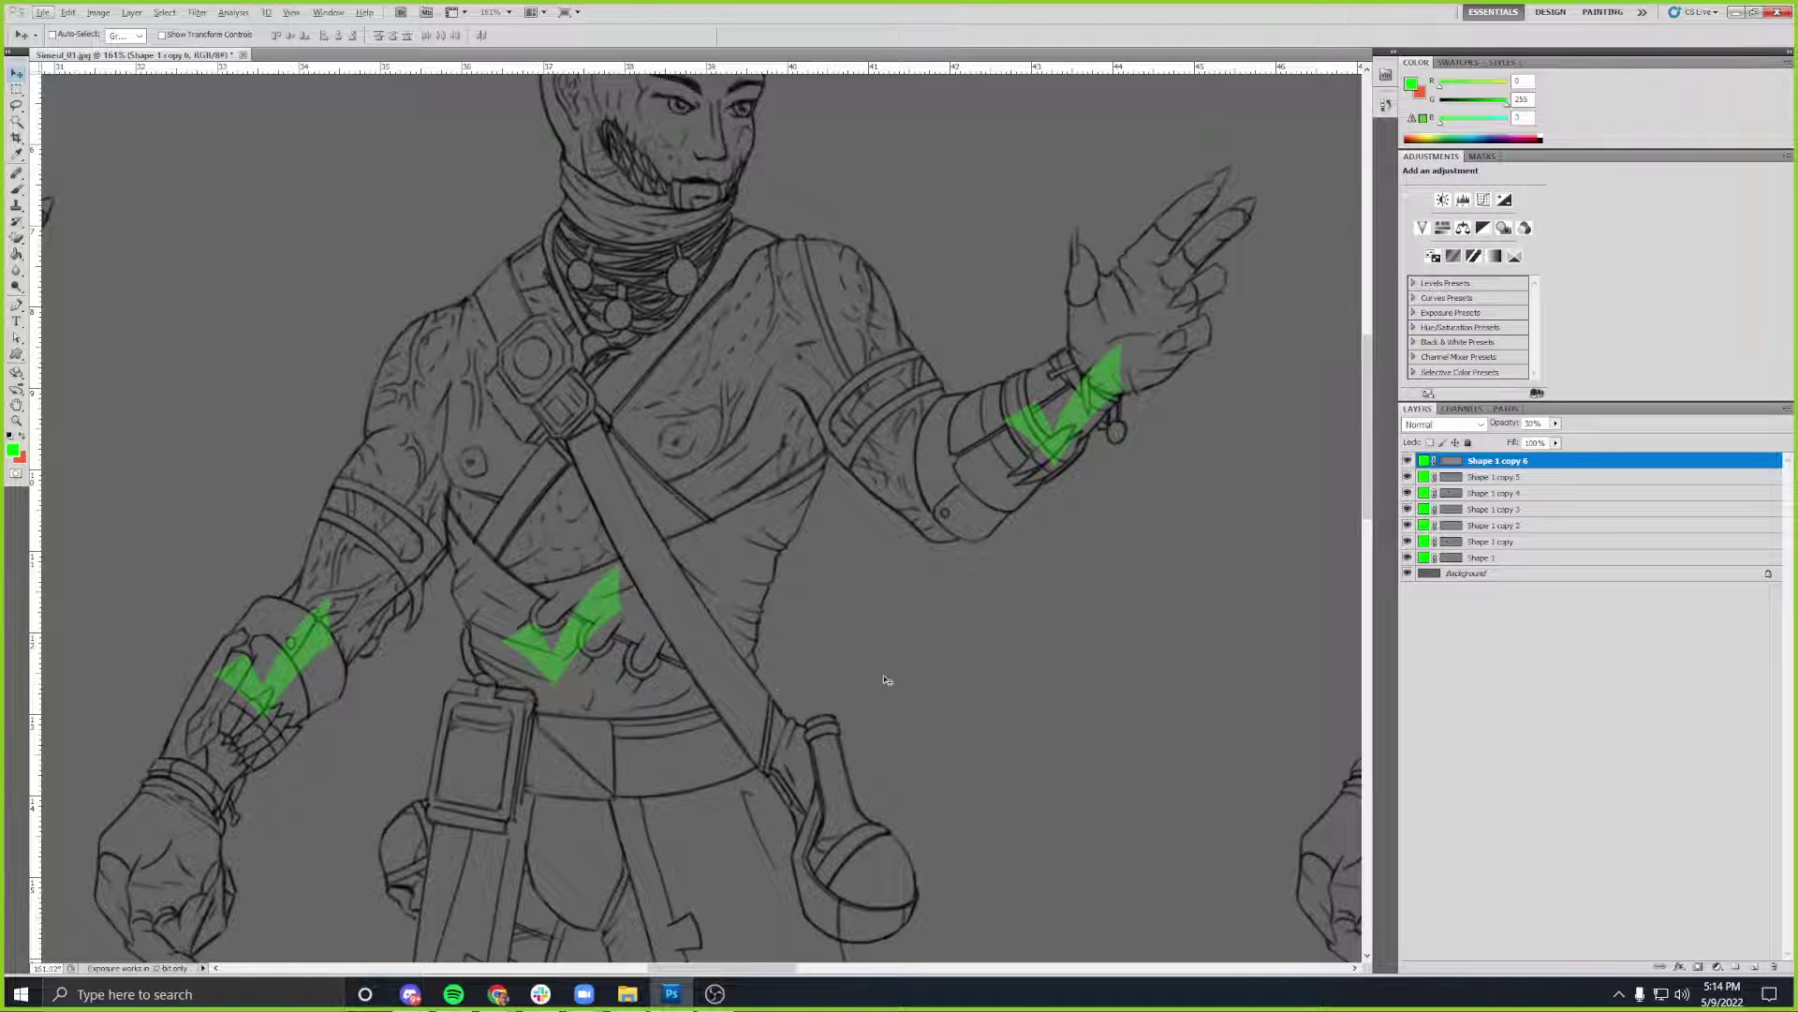
{"action": "left_click_drag", "start_coordinate": [892, 683], "coordinate": [862, 606]}
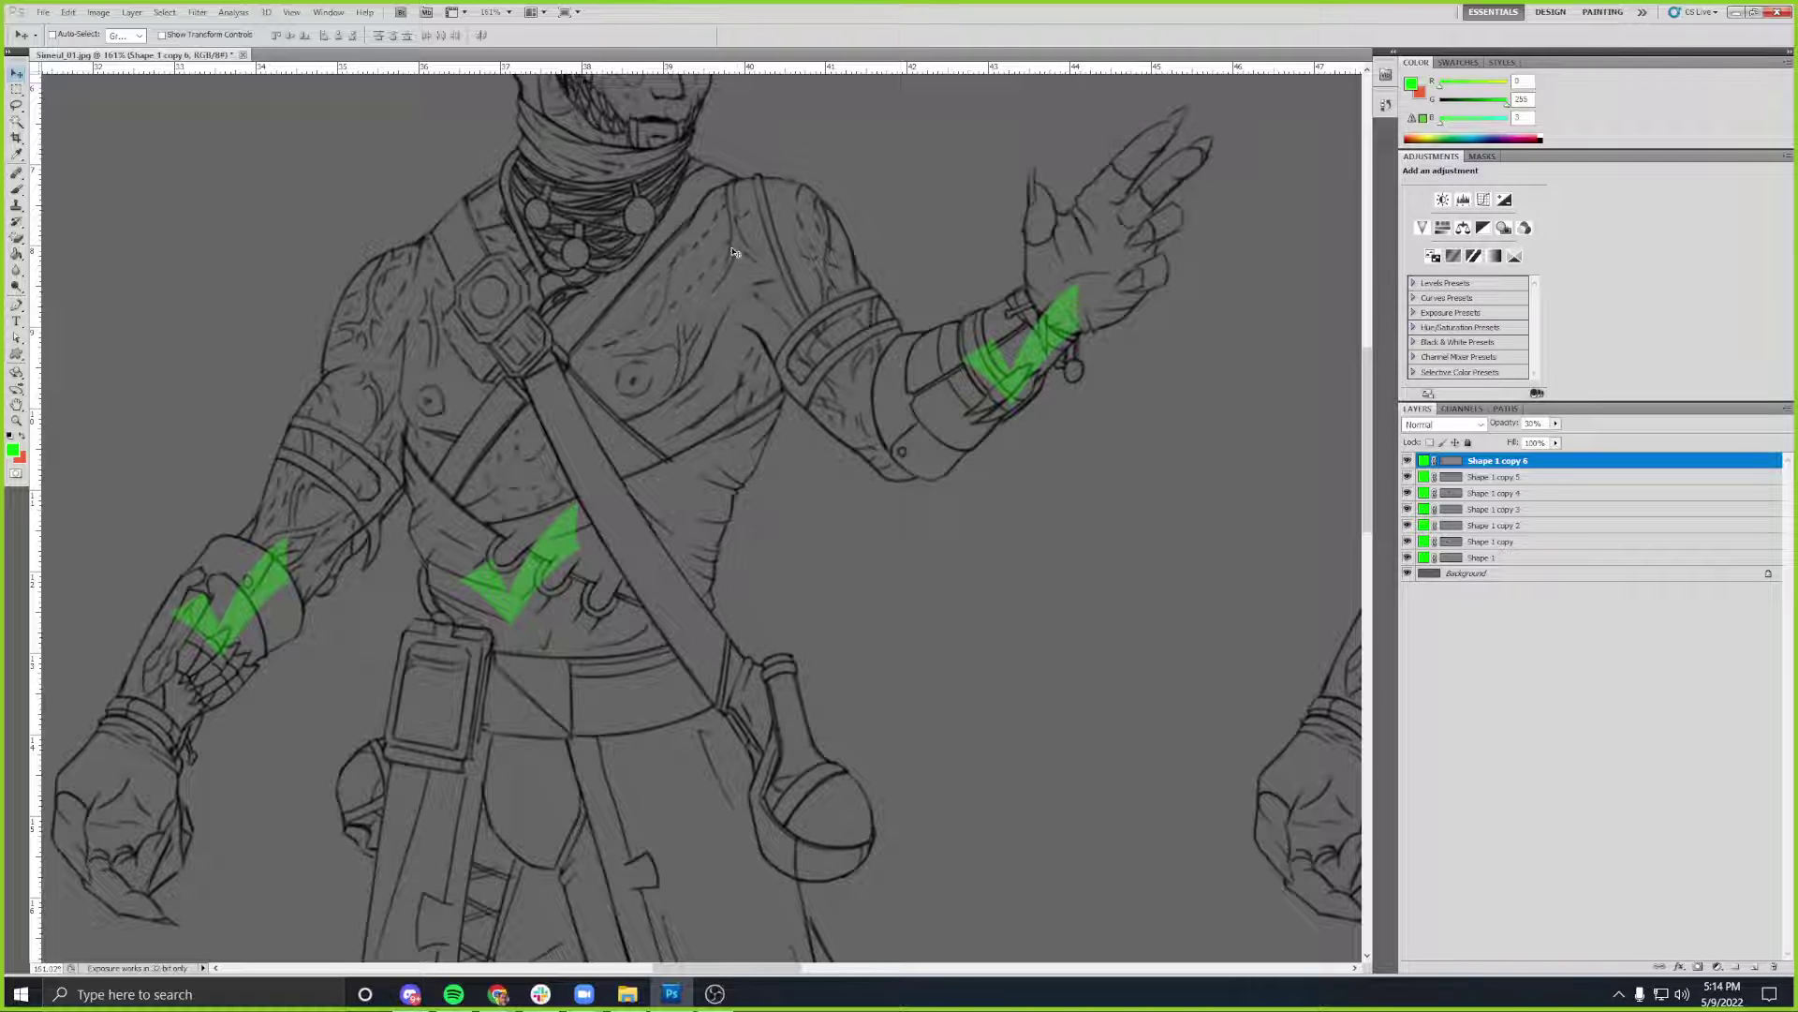
{"action": "left_click_drag", "start_coordinate": [977, 538], "coordinate": [768, 408]}
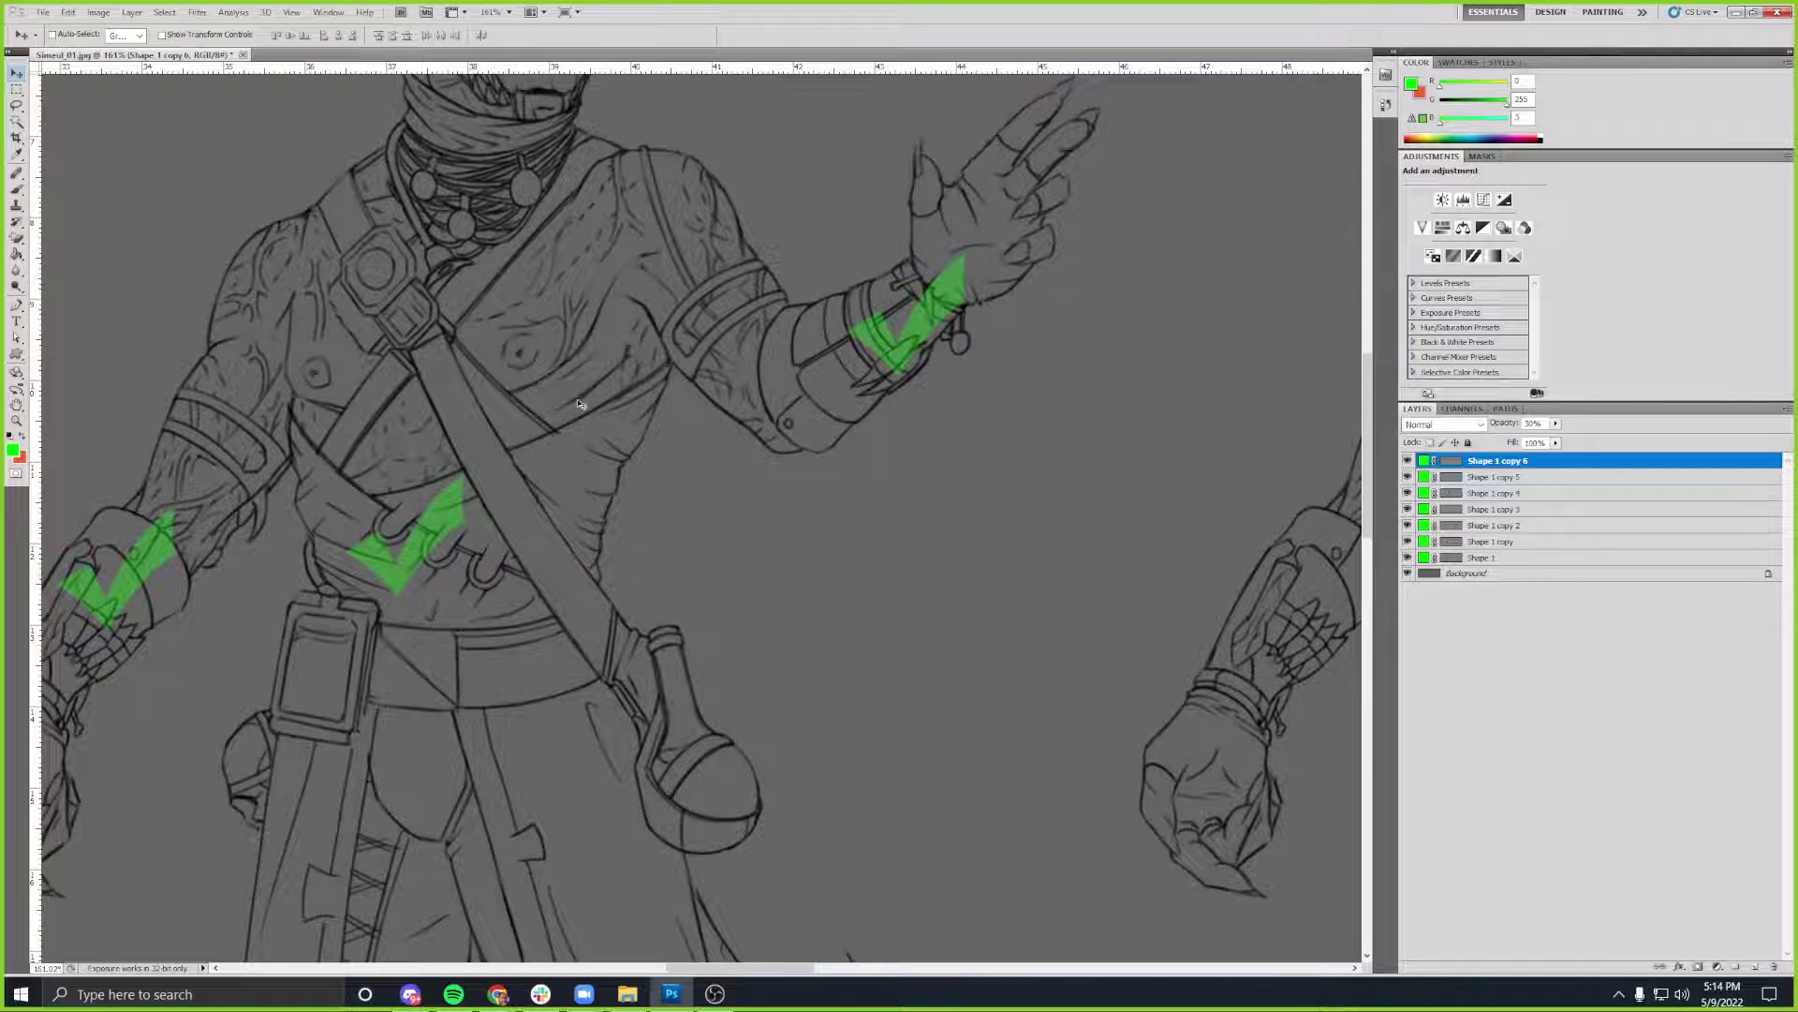
{"action": "left_click_drag", "start_coordinate": [859, 634], "coordinate": [715, 533]}
{"action": "left_click_drag", "start_coordinate": [838, 596], "coordinate": [707, 570]}
{"action": "mouse_move", "coordinate": [1319, 442]}
{"action": "left_mouse_down"}
{"action": "mouse_move", "coordinate": [810, 521]}
{"action": "mouse_move", "coordinate": [794, 569]}
{"action": "left_mouse_up"}
- Compare the third figure's long coat and skull boots with the coats and toothed boots of the following figures
{"action": "scroll", "coordinate": [654, 560], "scroll_direction": "down", "scroll_amount": 6}
{"action": "left_click_drag", "start_coordinate": [609, 517], "coordinate": [904, 310]}
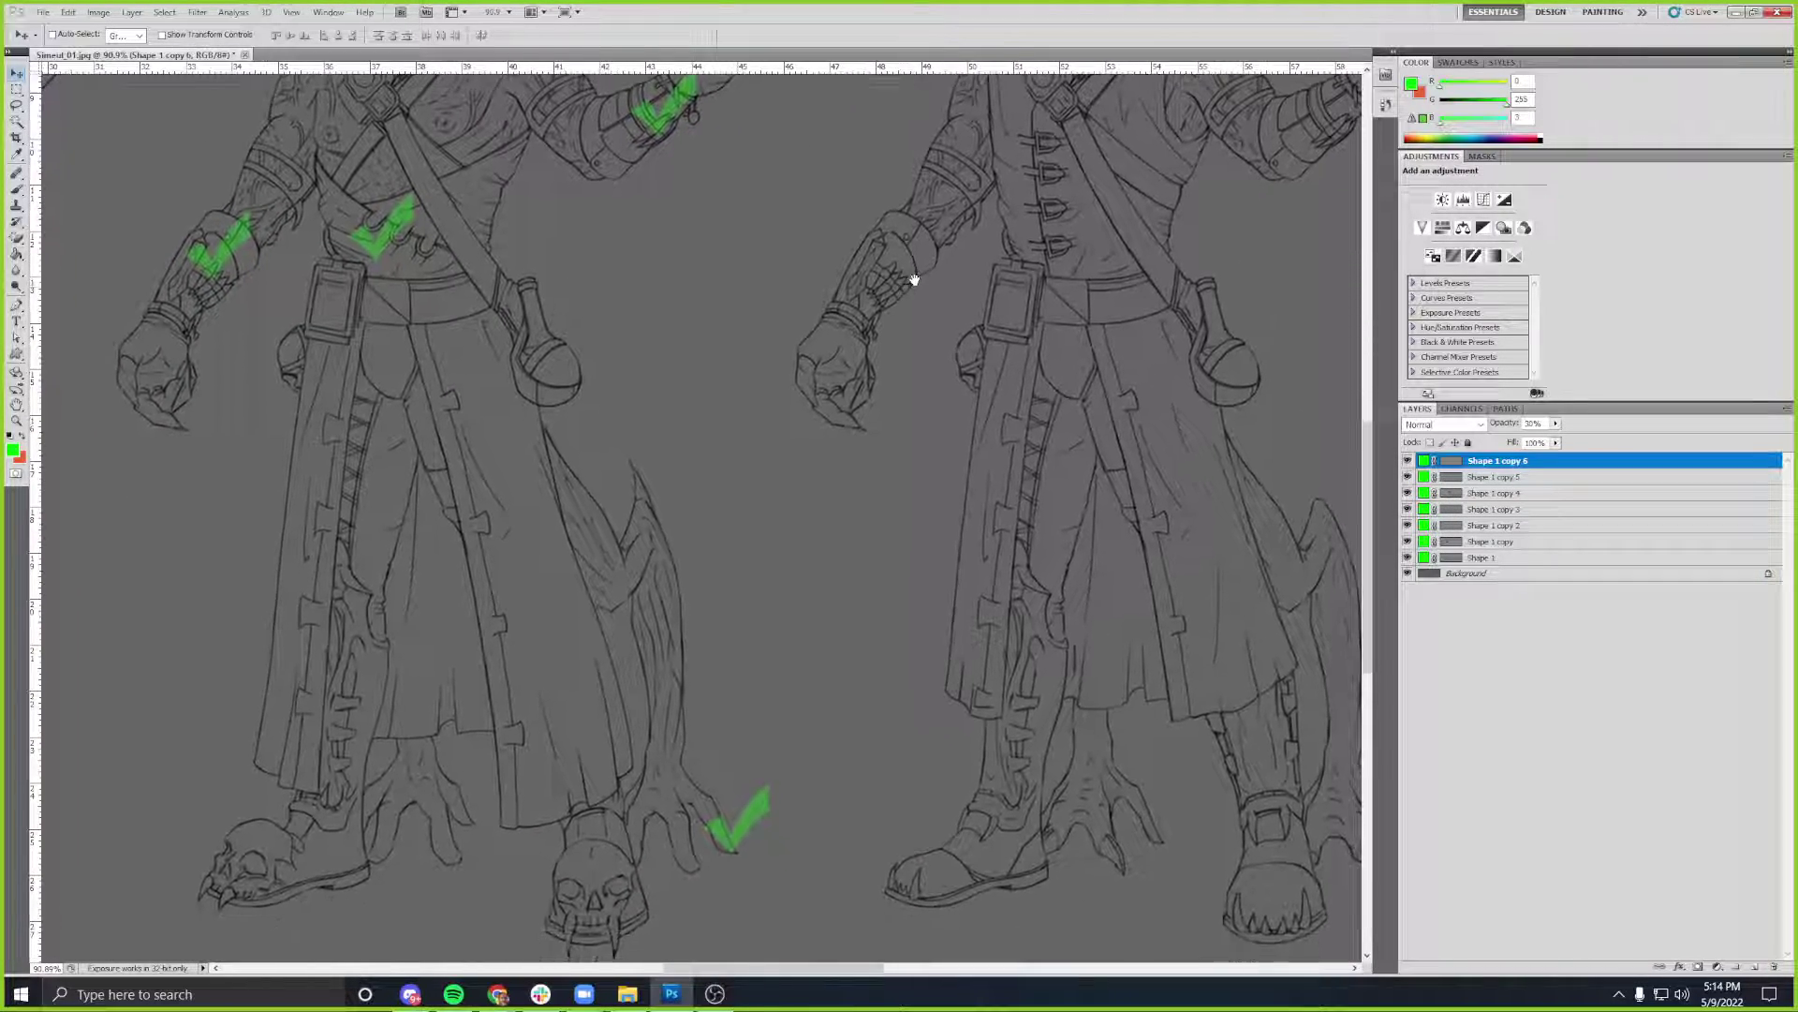
{"action": "left_click_drag", "start_coordinate": [916, 277], "coordinate": [924, 264]}
{"action": "left_click_drag", "start_coordinate": [854, 545], "coordinate": [906, 380]}
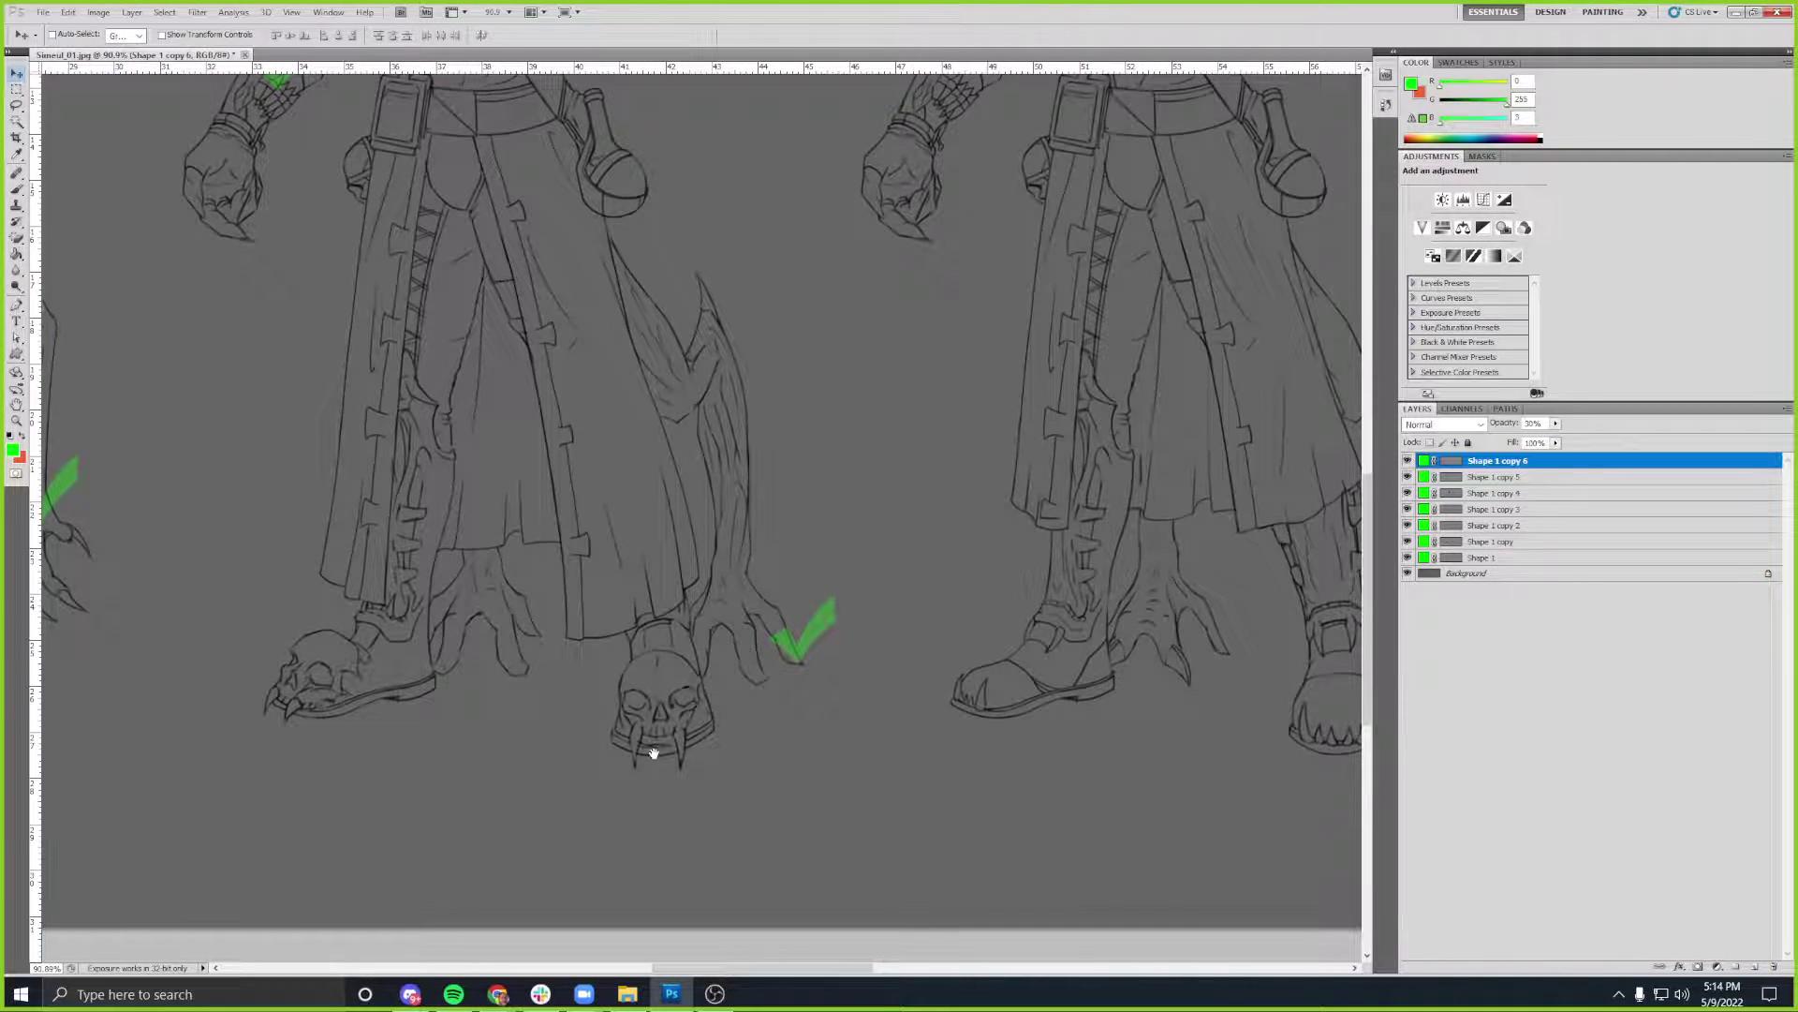
{"action": "mouse_move", "coordinate": [818, 793]}
{"action": "left_mouse_down"}
{"action": "mouse_move", "coordinate": [534, 730]}
{"action": "mouse_move", "coordinate": [325, 747]}
{"action": "mouse_move", "coordinate": [280, 716]}
{"action": "left_mouse_up"}
{"action": "left_click_drag", "start_coordinate": [849, 642], "coordinate": [324, 658]}
{"action": "left_click_drag", "start_coordinate": [522, 662], "coordinate": [992, 679]}
{"action": "left_click_drag", "start_coordinate": [94, 618], "coordinate": [708, 564]}
- Duplicate the check mark from the third figure's clawed rear limb onto the same figure's side-facing skull boot
{"action": "left_click", "coordinate": [535, 454], "text": "ctrl"}
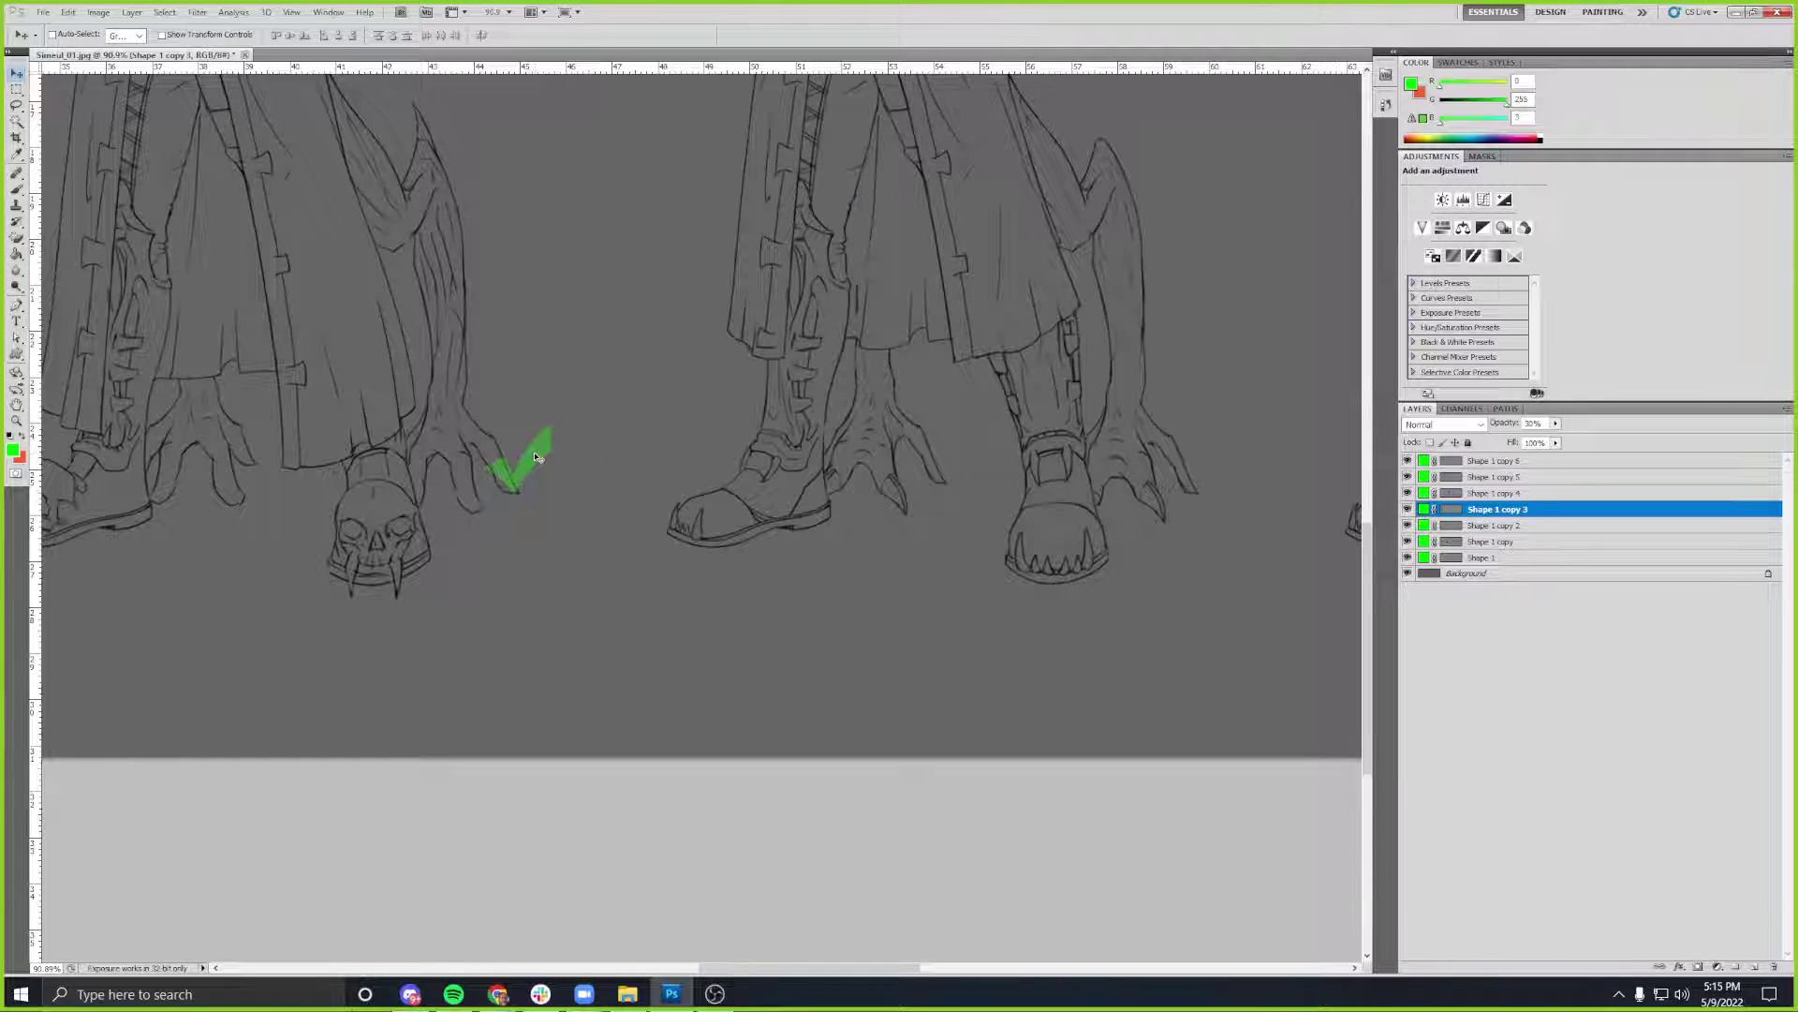
{"action": "scroll", "coordinate": [799, 598], "scroll_direction": "down", "scroll_amount": 2}
{"action": "scroll", "coordinate": [858, 547], "scroll_direction": "up", "scroll_amount": 3}
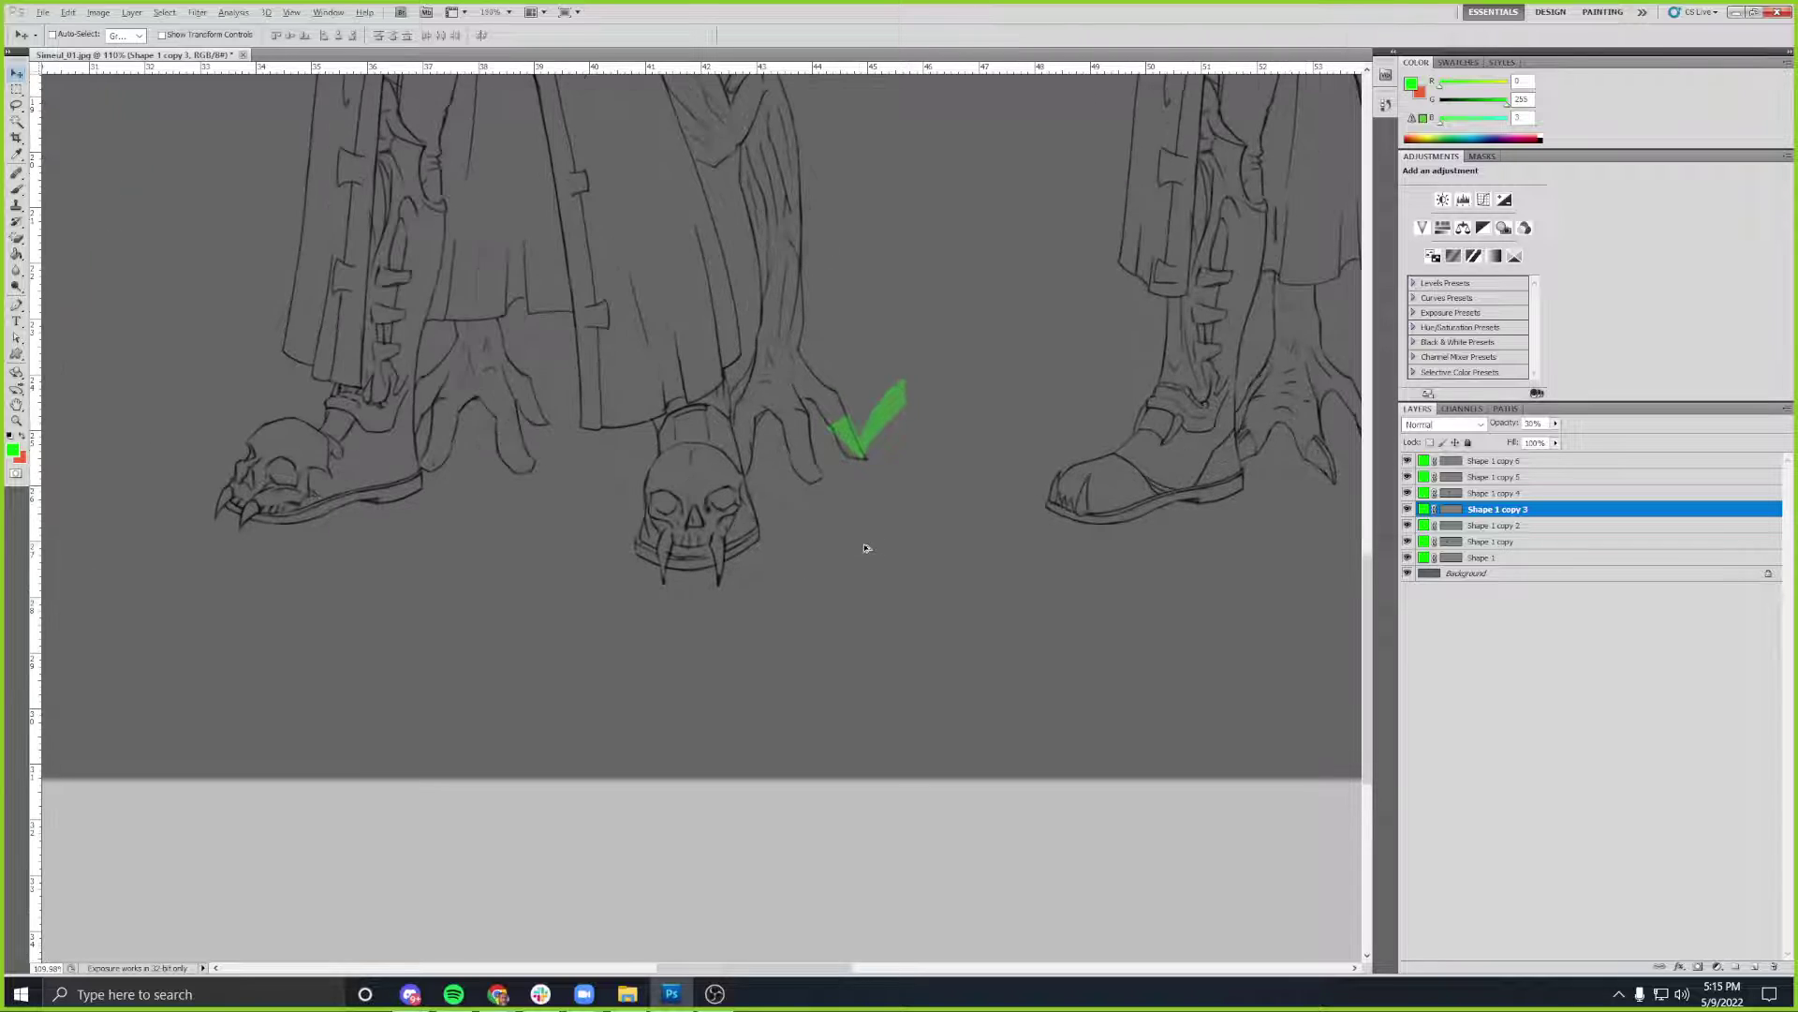
{"action": "left_click_drag", "start_coordinate": [884, 421], "coordinate": [314, 413]}
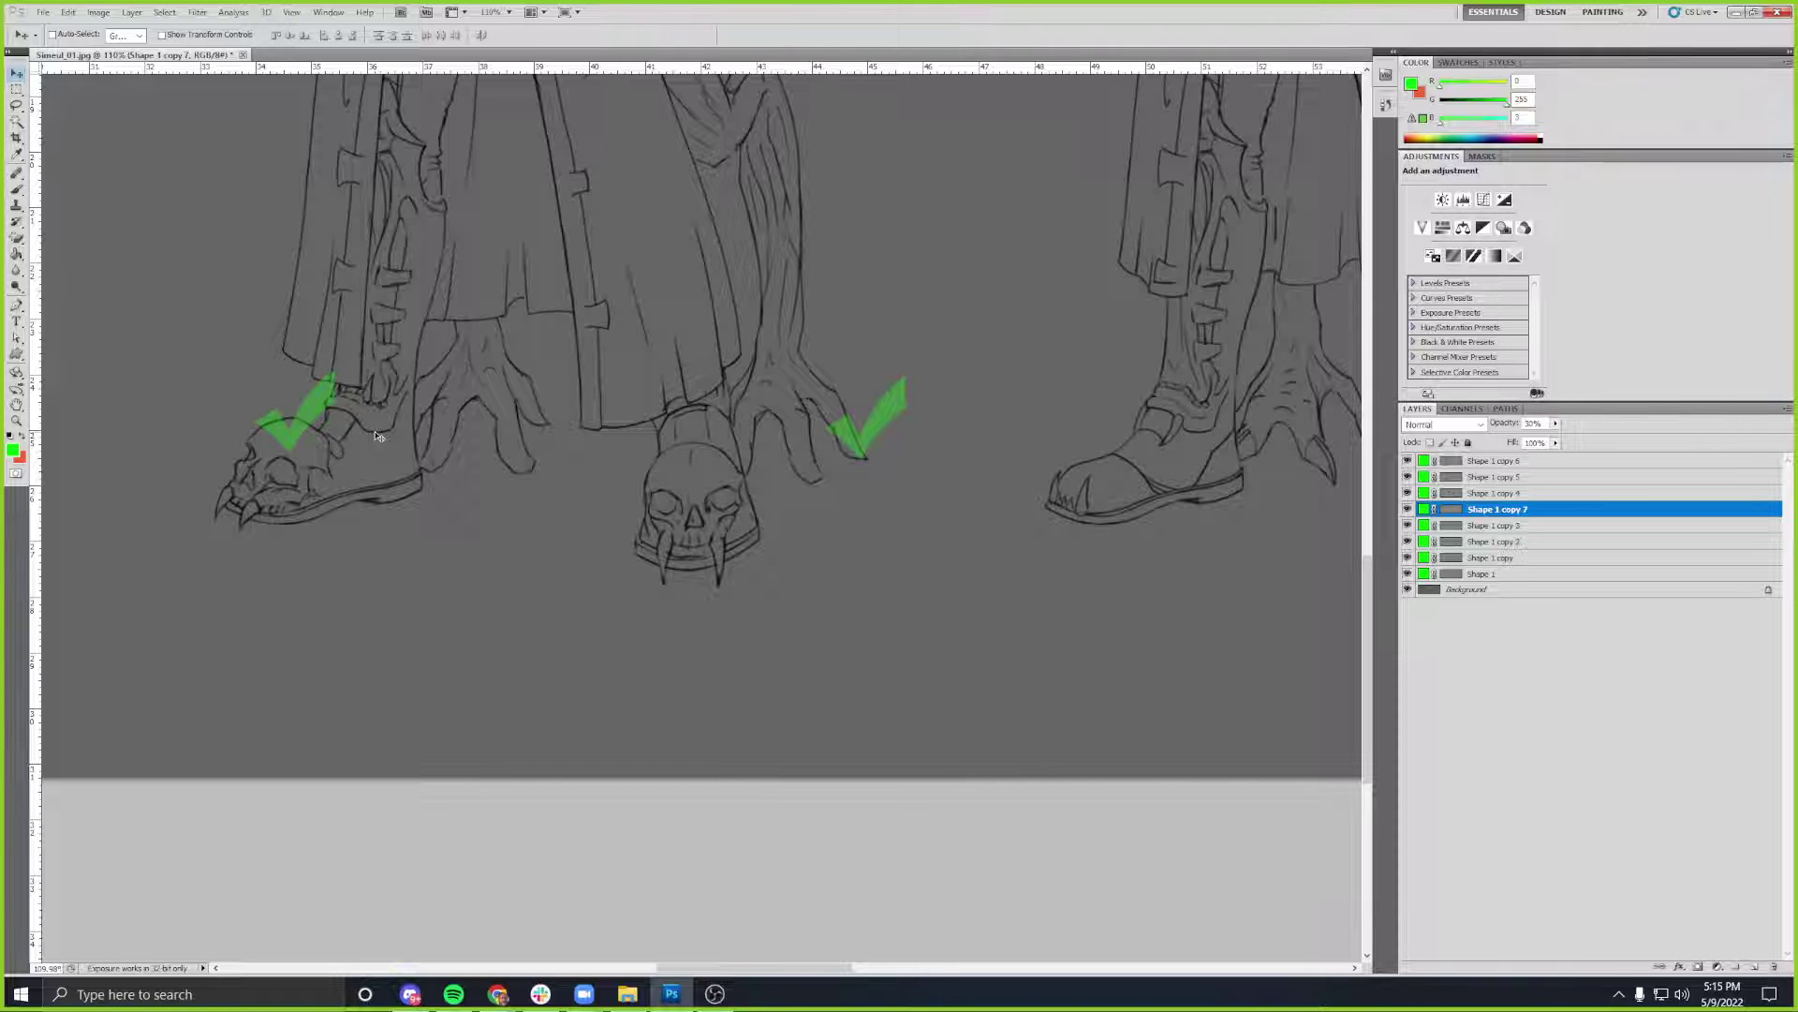
- Examine the third figure's skull boots, then its coat, belt gear and marked torso
{"action": "left_click_drag", "start_coordinate": [430, 552], "coordinate": [451, 579]}
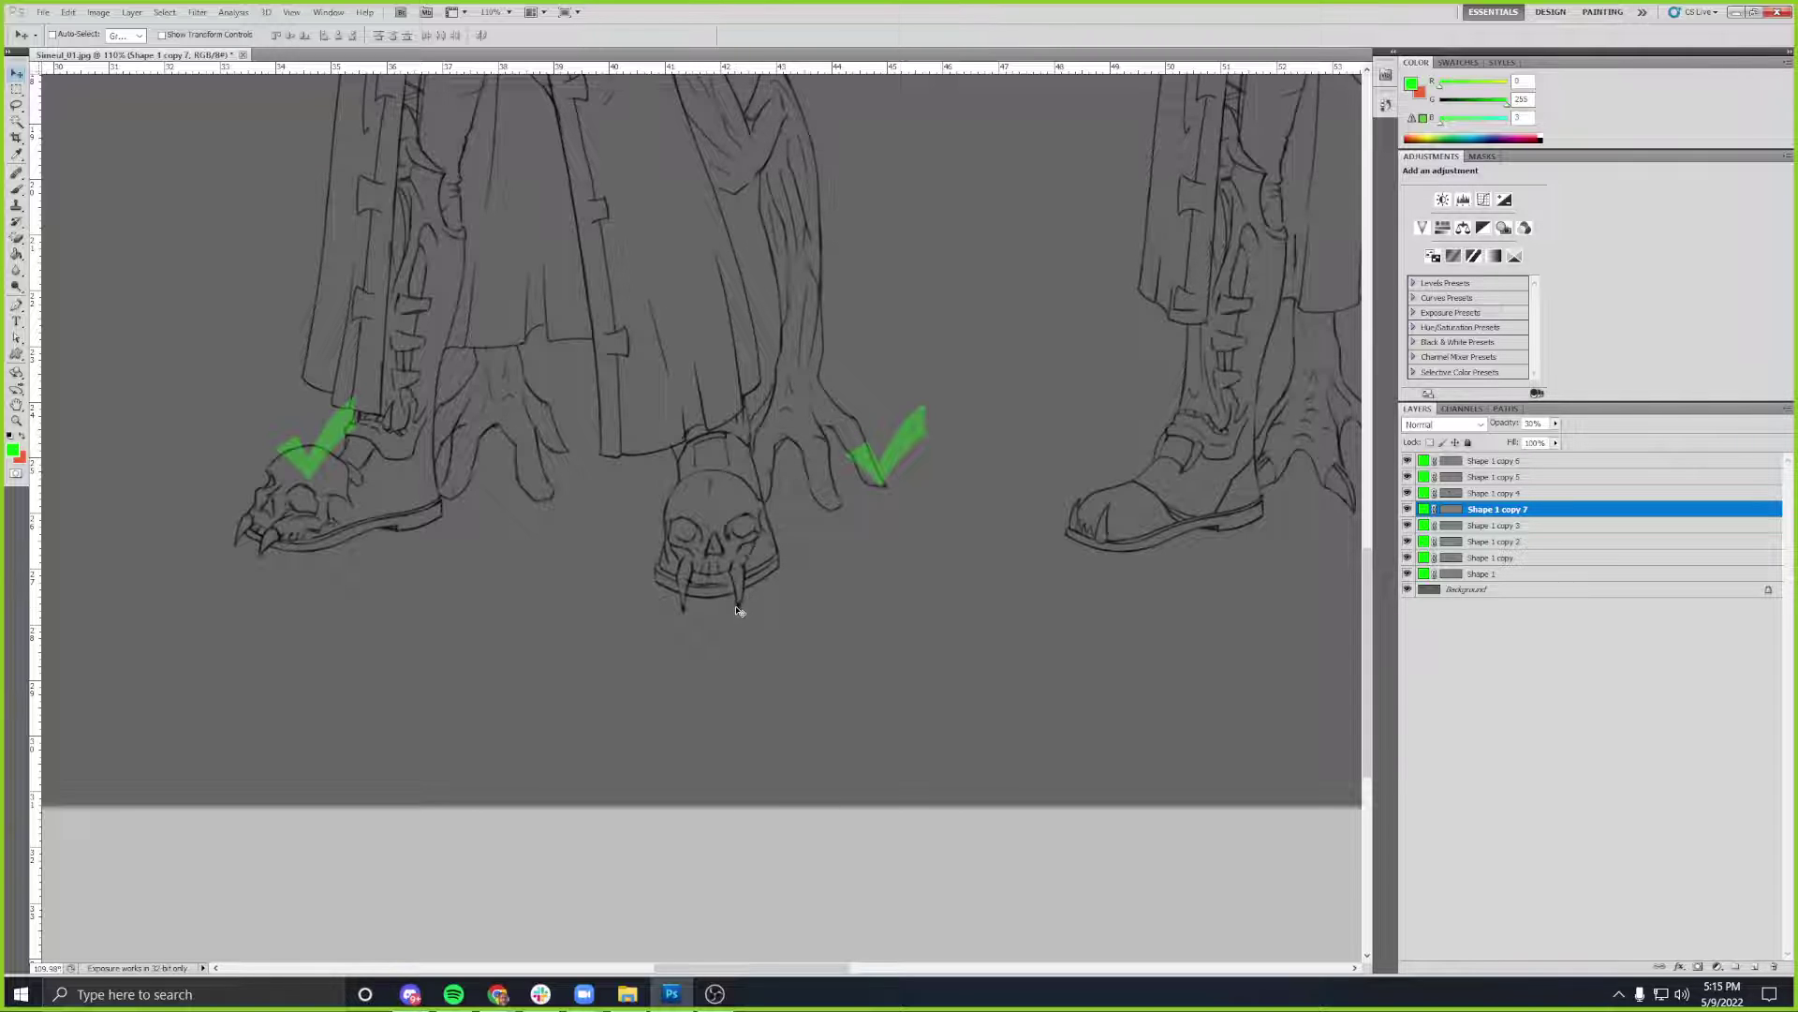
{"action": "left_click_drag", "start_coordinate": [798, 642], "coordinate": [666, 675]}
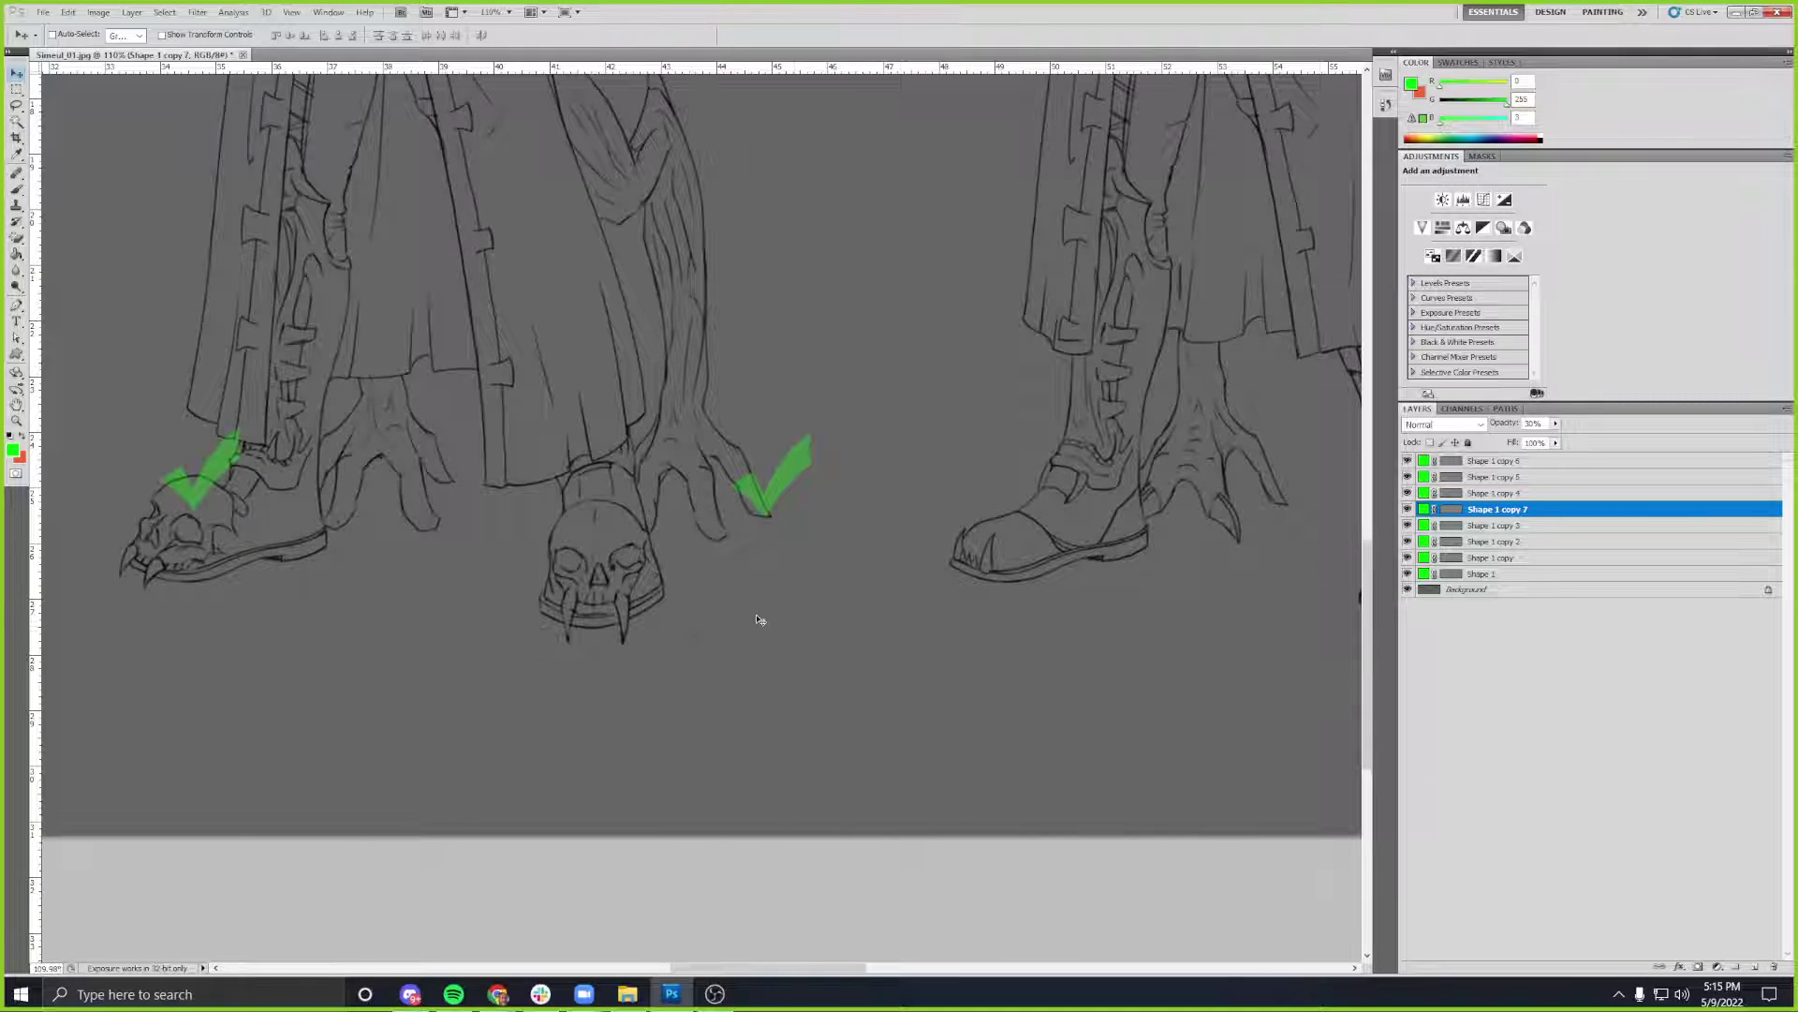
{"action": "left_click_drag", "start_coordinate": [727, 611], "coordinate": [722, 647]}
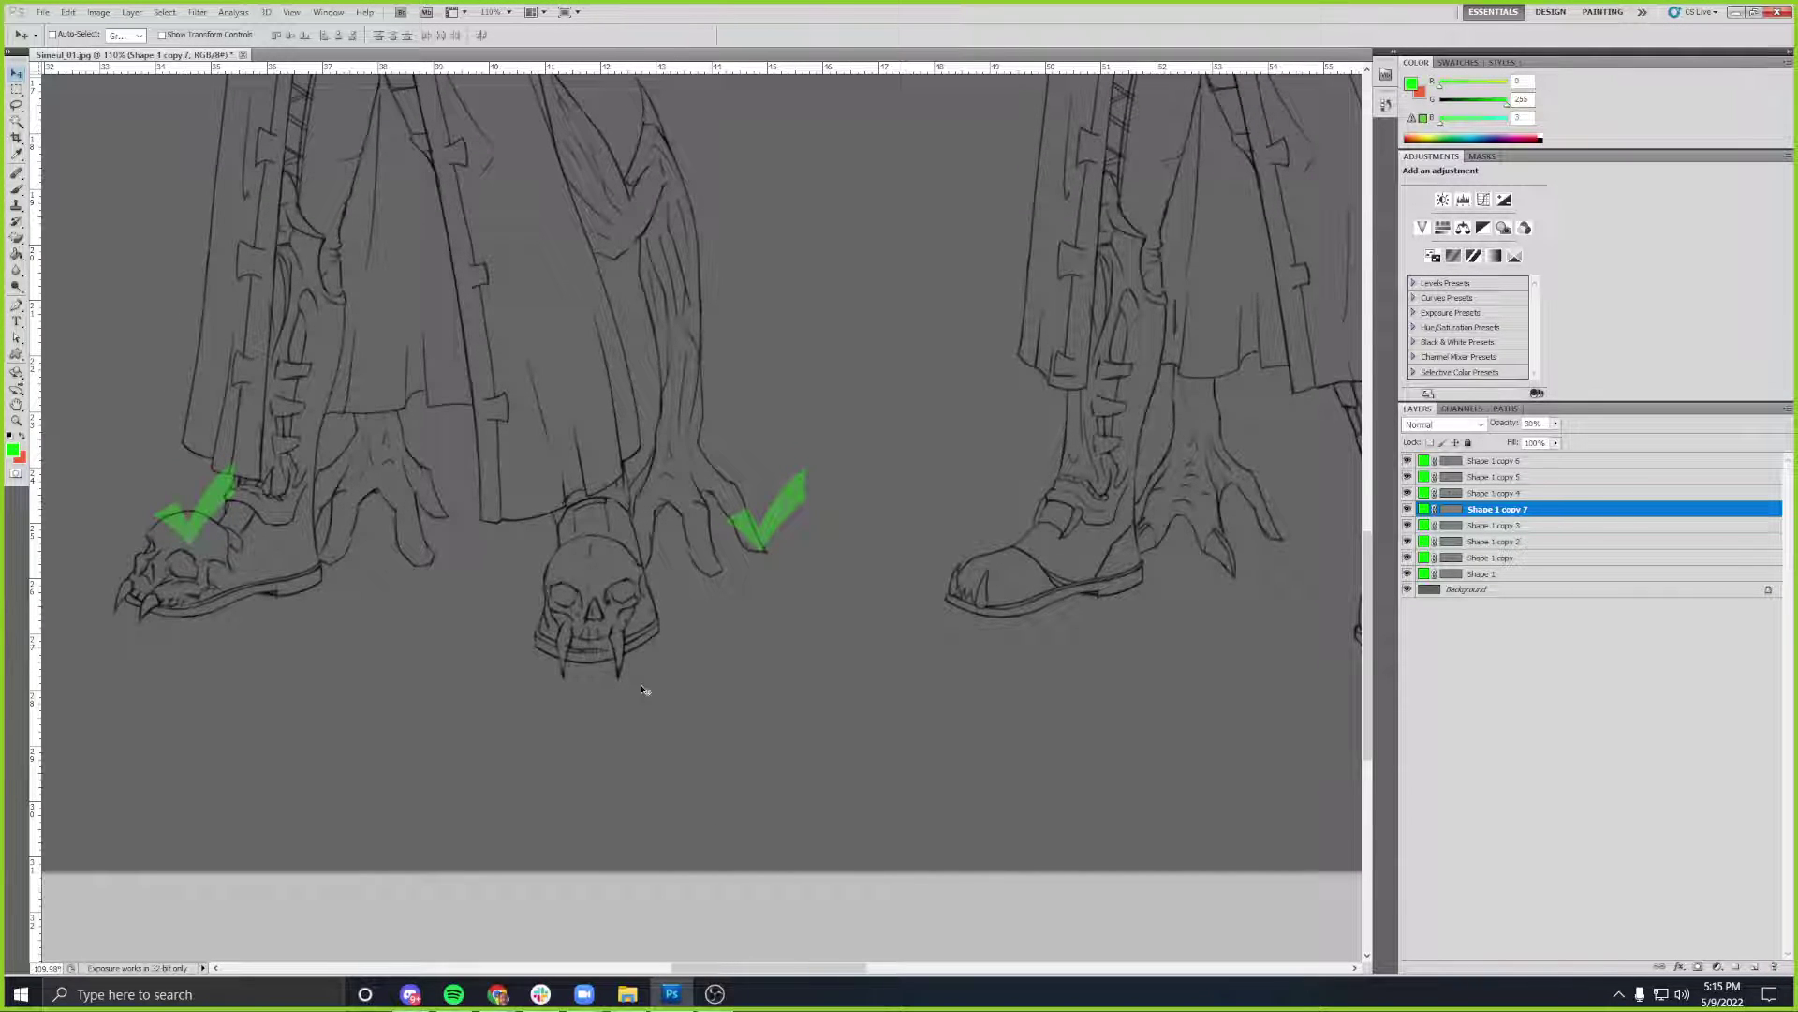
{"action": "left_click_drag", "start_coordinate": [829, 688], "coordinate": [767, 708]}
{"action": "left_click_drag", "start_coordinate": [682, 412], "coordinate": [754, 576]}
{"action": "scroll", "coordinate": [576, 496], "scroll_direction": "up", "scroll_amount": 8}
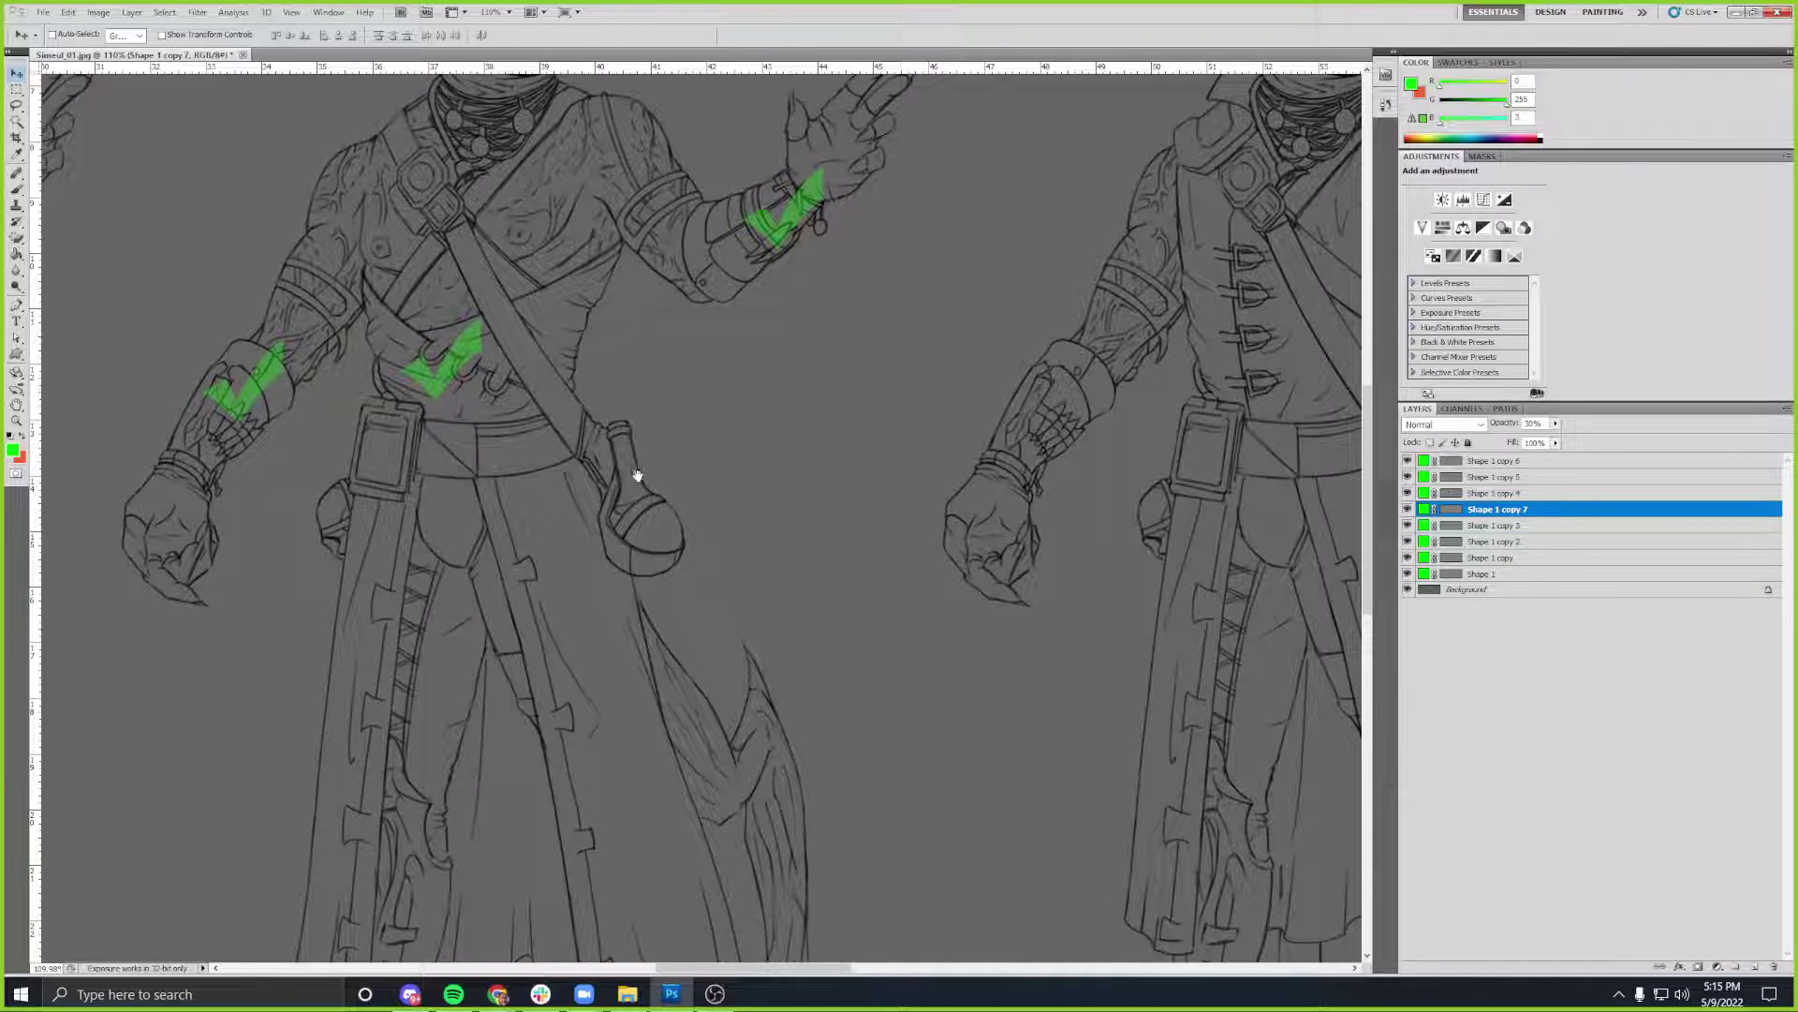
{"action": "scroll", "coordinate": [684, 516], "scroll_direction": "up", "scroll_amount": 3}
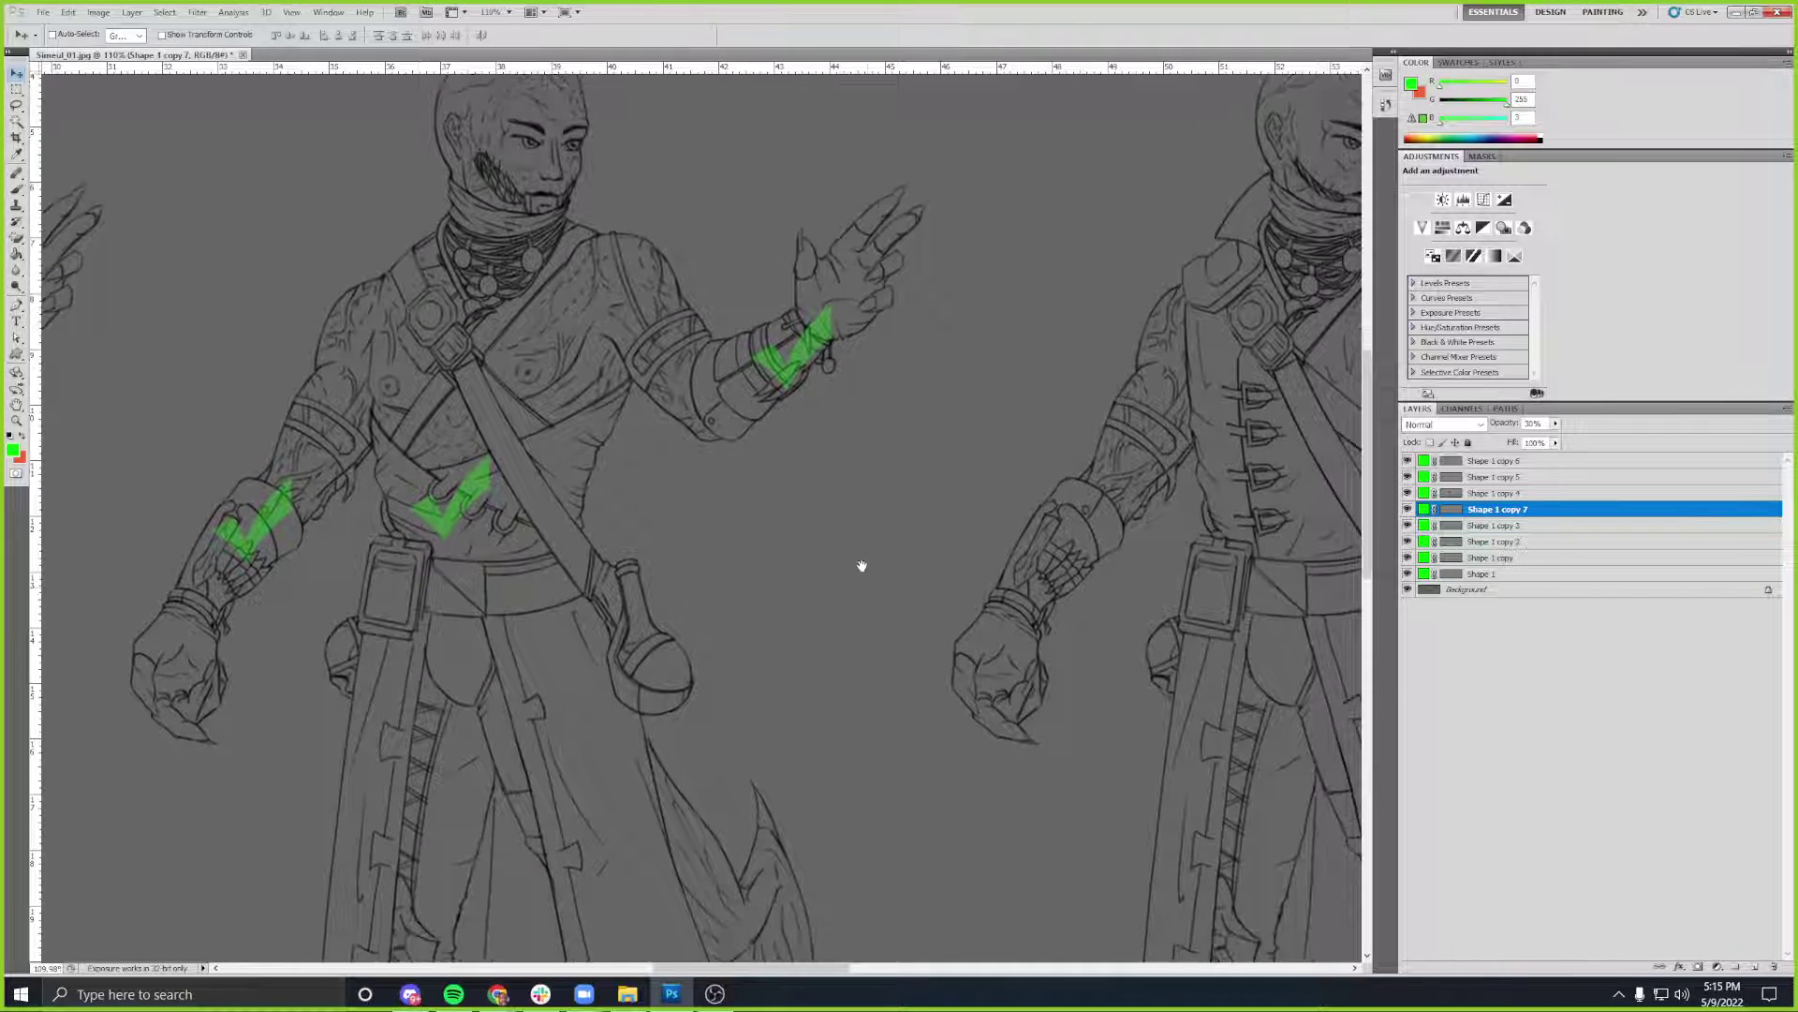
{"action": "left_click_drag", "start_coordinate": [861, 561], "coordinate": [822, 424]}
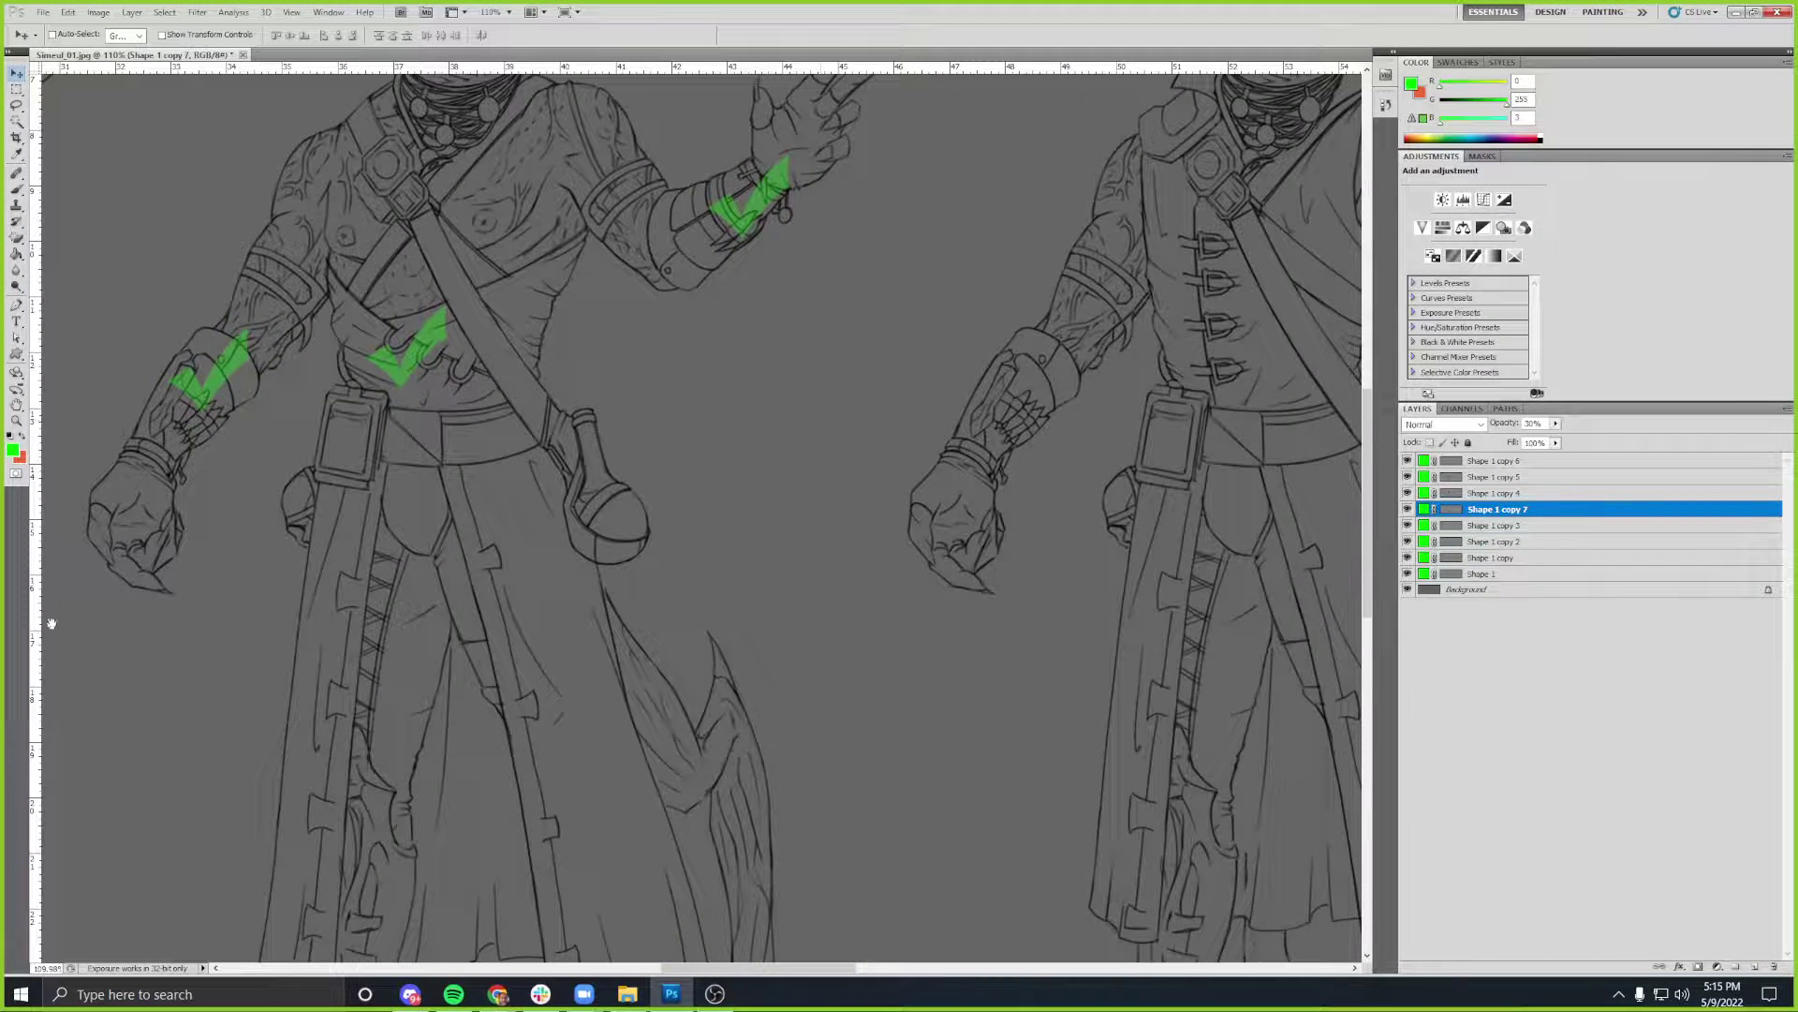
{"action": "left_click_drag", "start_coordinate": [624, 473], "coordinate": [600, 339]}
{"action": "left_click_drag", "start_coordinate": [682, 454], "coordinate": [749, 646]}
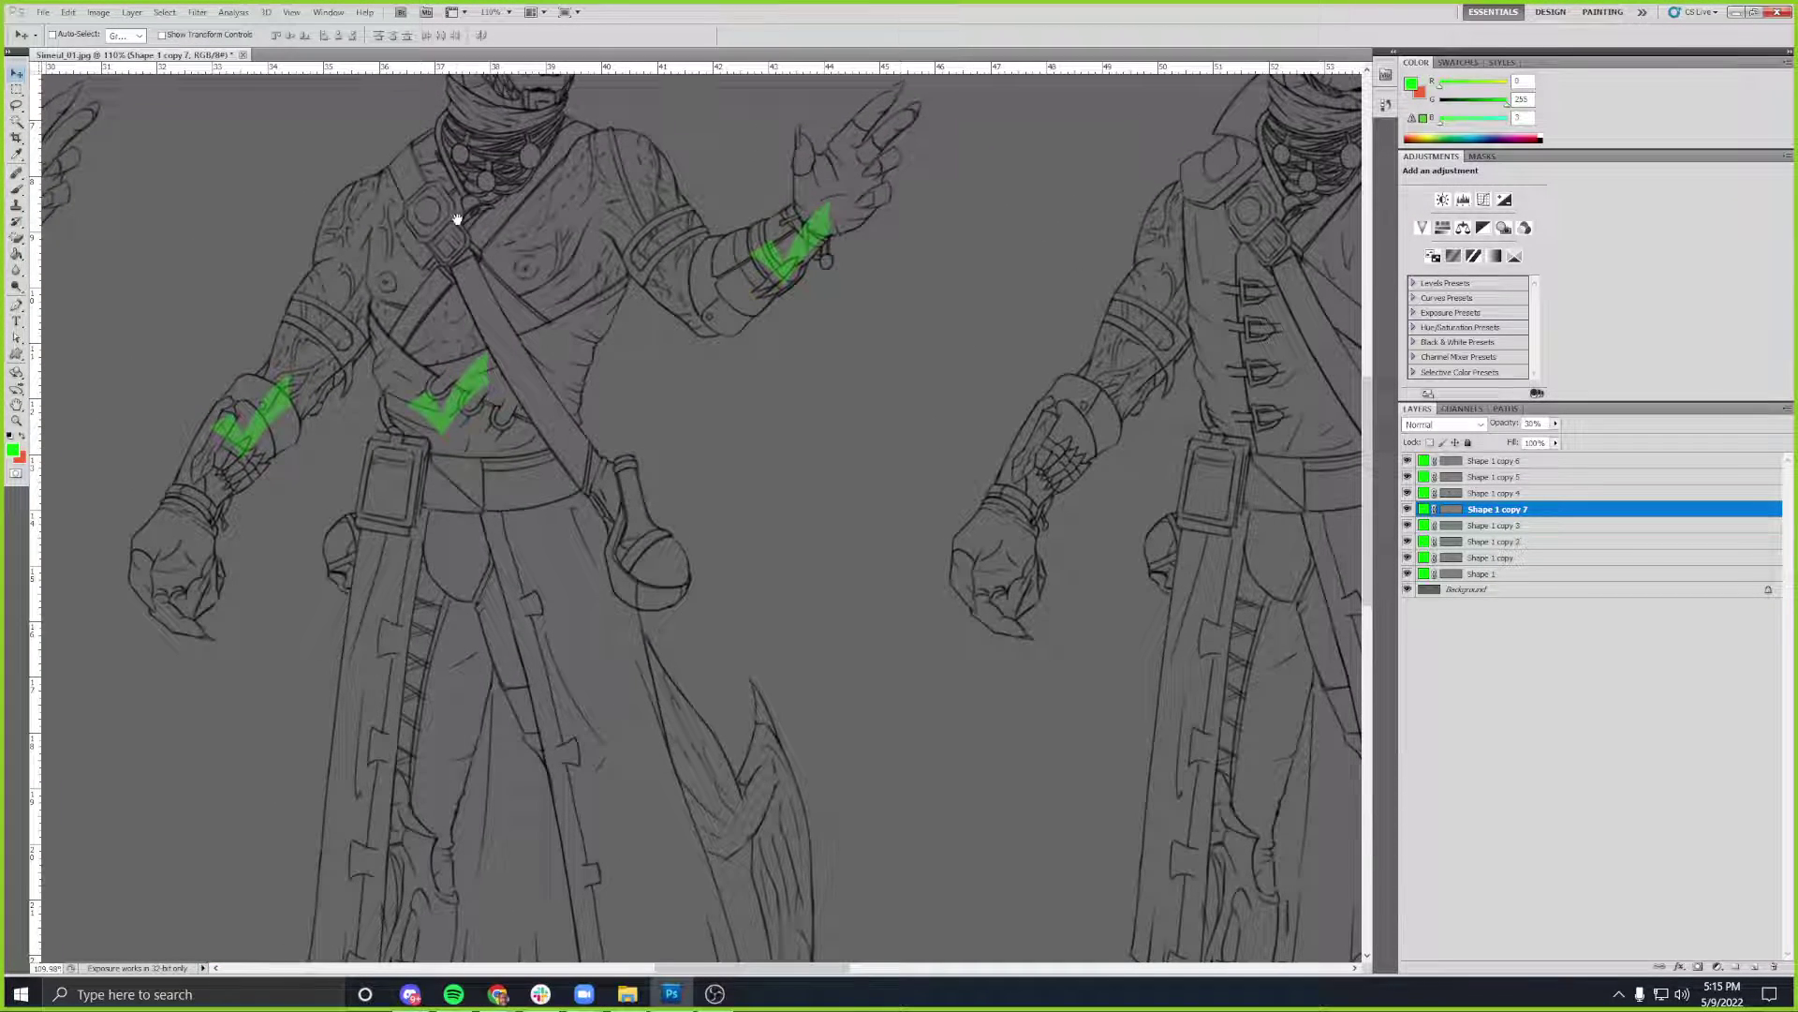
- Compare the third figure's coat and legs with the coats, collars and arms of the fifth and sixth figures
{"action": "left_click_drag", "start_coordinate": [777, 575], "coordinate": [735, 473]}
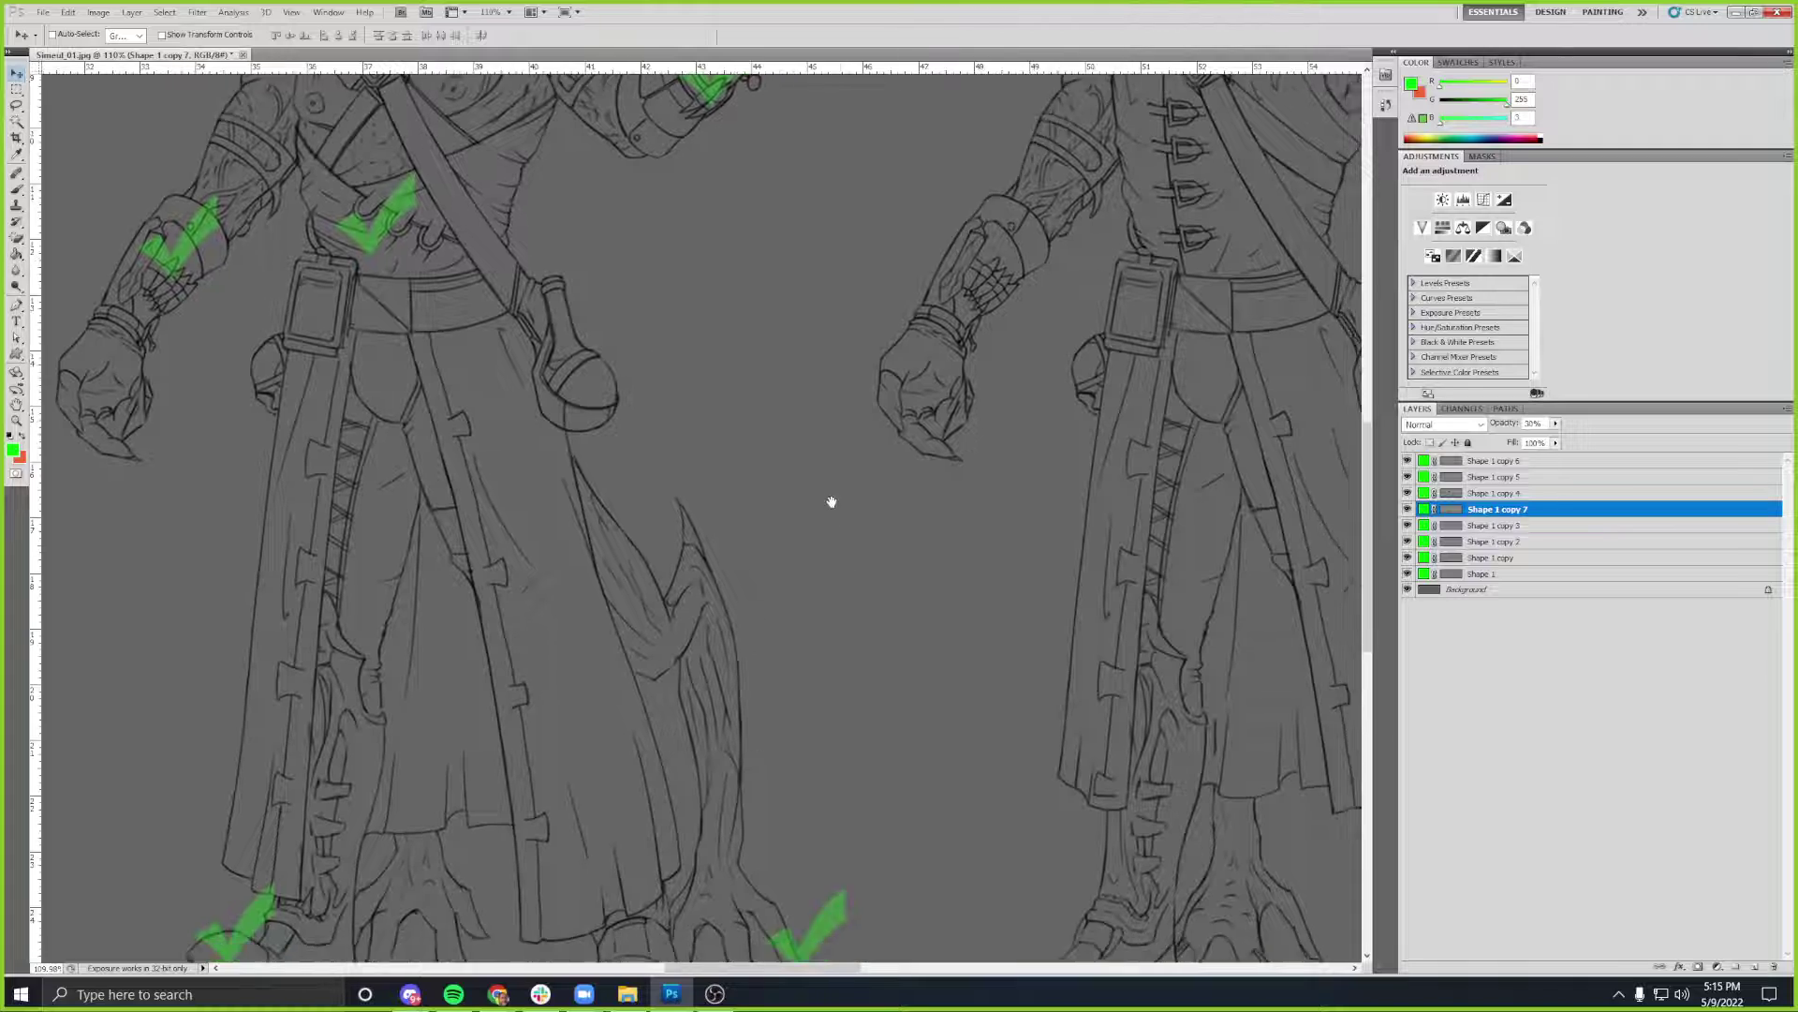
{"action": "left_click_drag", "start_coordinate": [763, 536], "coordinate": [755, 337]}
{"action": "left_click_drag", "start_coordinate": [859, 464], "coordinate": [871, 700]}
{"action": "left_click_drag", "start_coordinate": [681, 418], "coordinate": [1098, 524]}
{"action": "left_click_drag", "start_coordinate": [184, 486], "coordinate": [598, 644]}
{"action": "key", "text": "ctrl+r"}
{"action": "left_click_drag", "start_coordinate": [526, 453], "coordinate": [593, 385]}
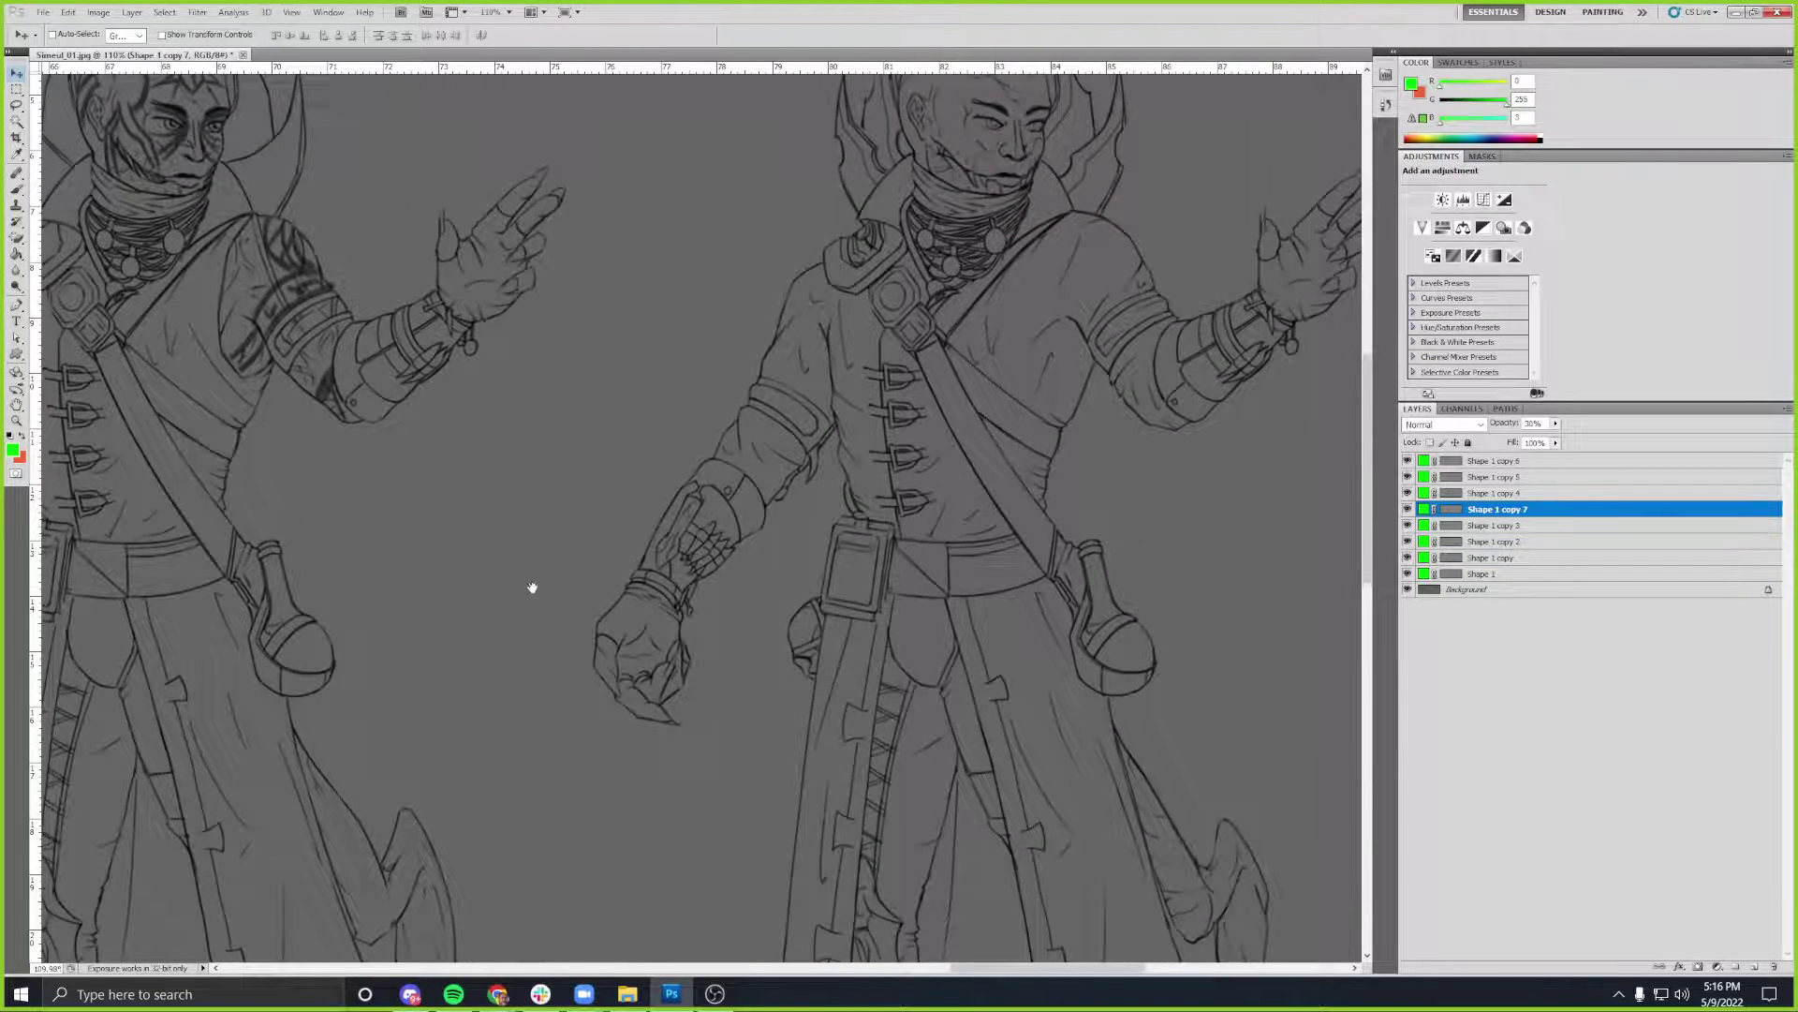
- Compare the fifth figure's tattooed arms, crescent collar and coat with those of the fourth and sixth figures
{"action": "left_click_drag", "start_coordinate": [526, 590], "coordinate": [807, 542]}
{"action": "scroll", "coordinate": [714, 604], "scroll_direction": "down", "scroll_amount": 3}
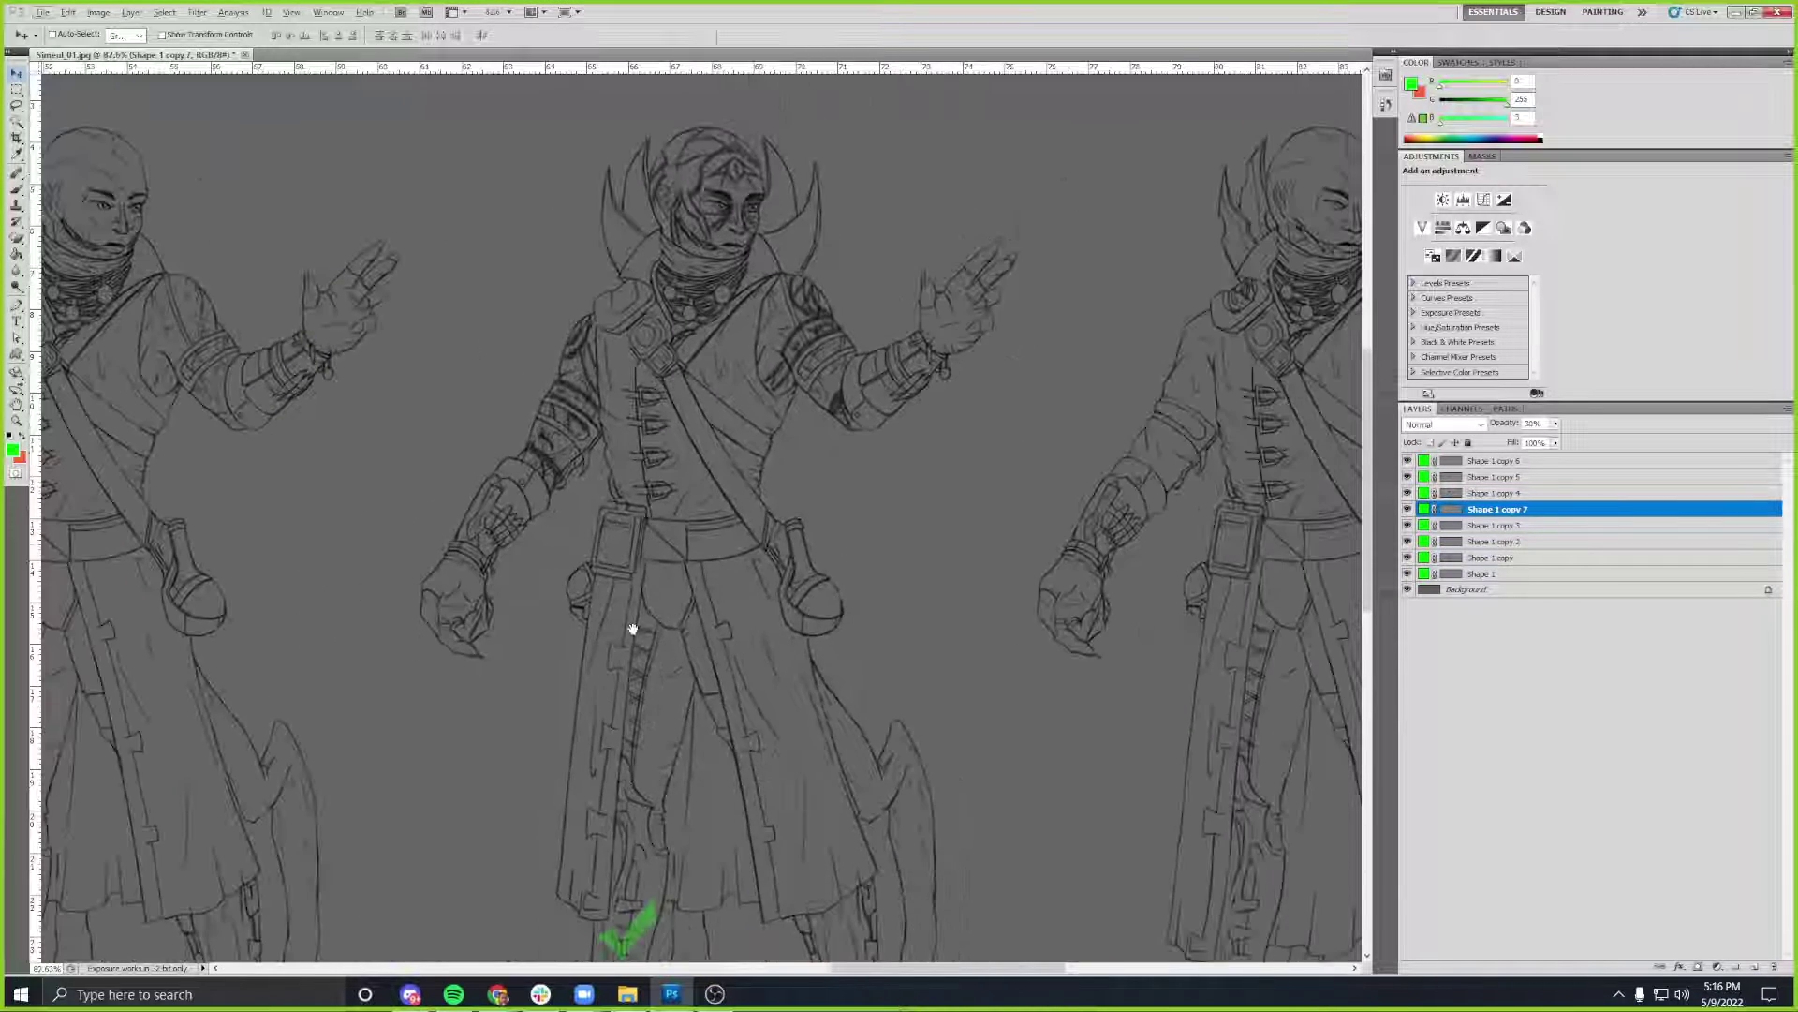
{"action": "left_click_drag", "start_coordinate": [630, 622], "coordinate": [742, 515]}
{"action": "left_click_drag", "start_coordinate": [634, 521], "coordinate": [744, 544]}
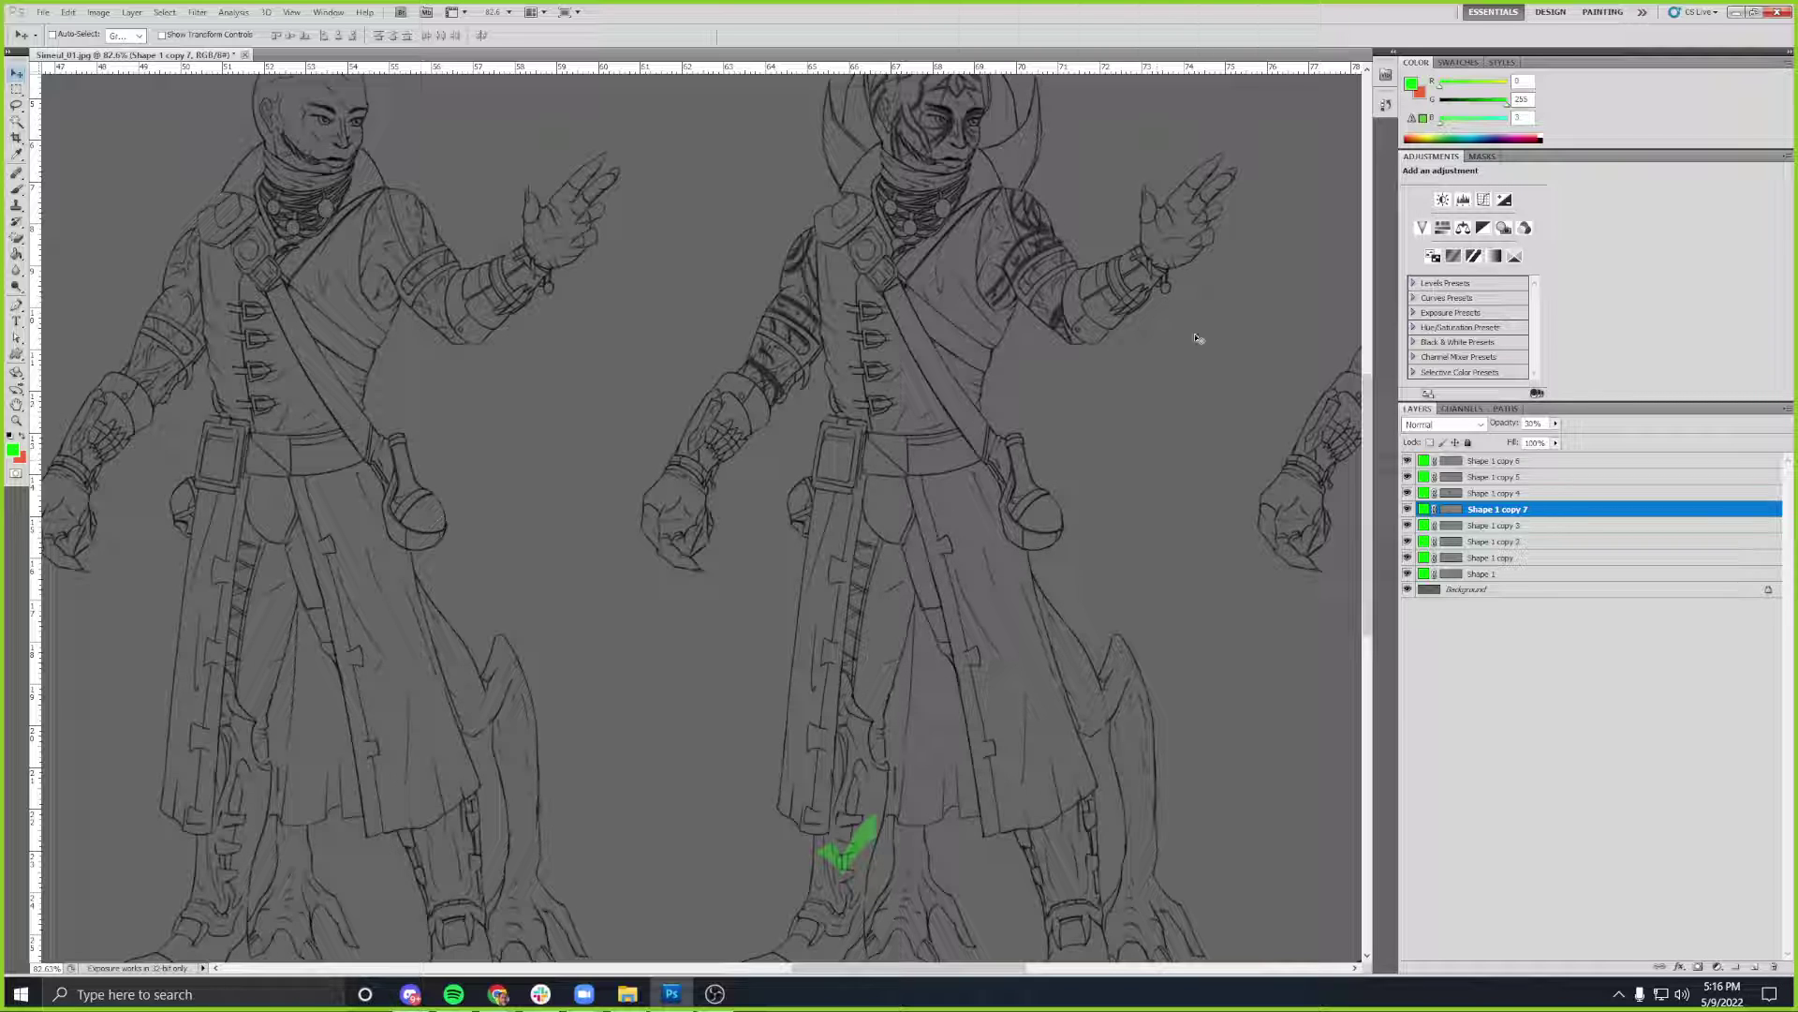
{"action": "left_click_drag", "start_coordinate": [1151, 484], "coordinate": [971, 522]}
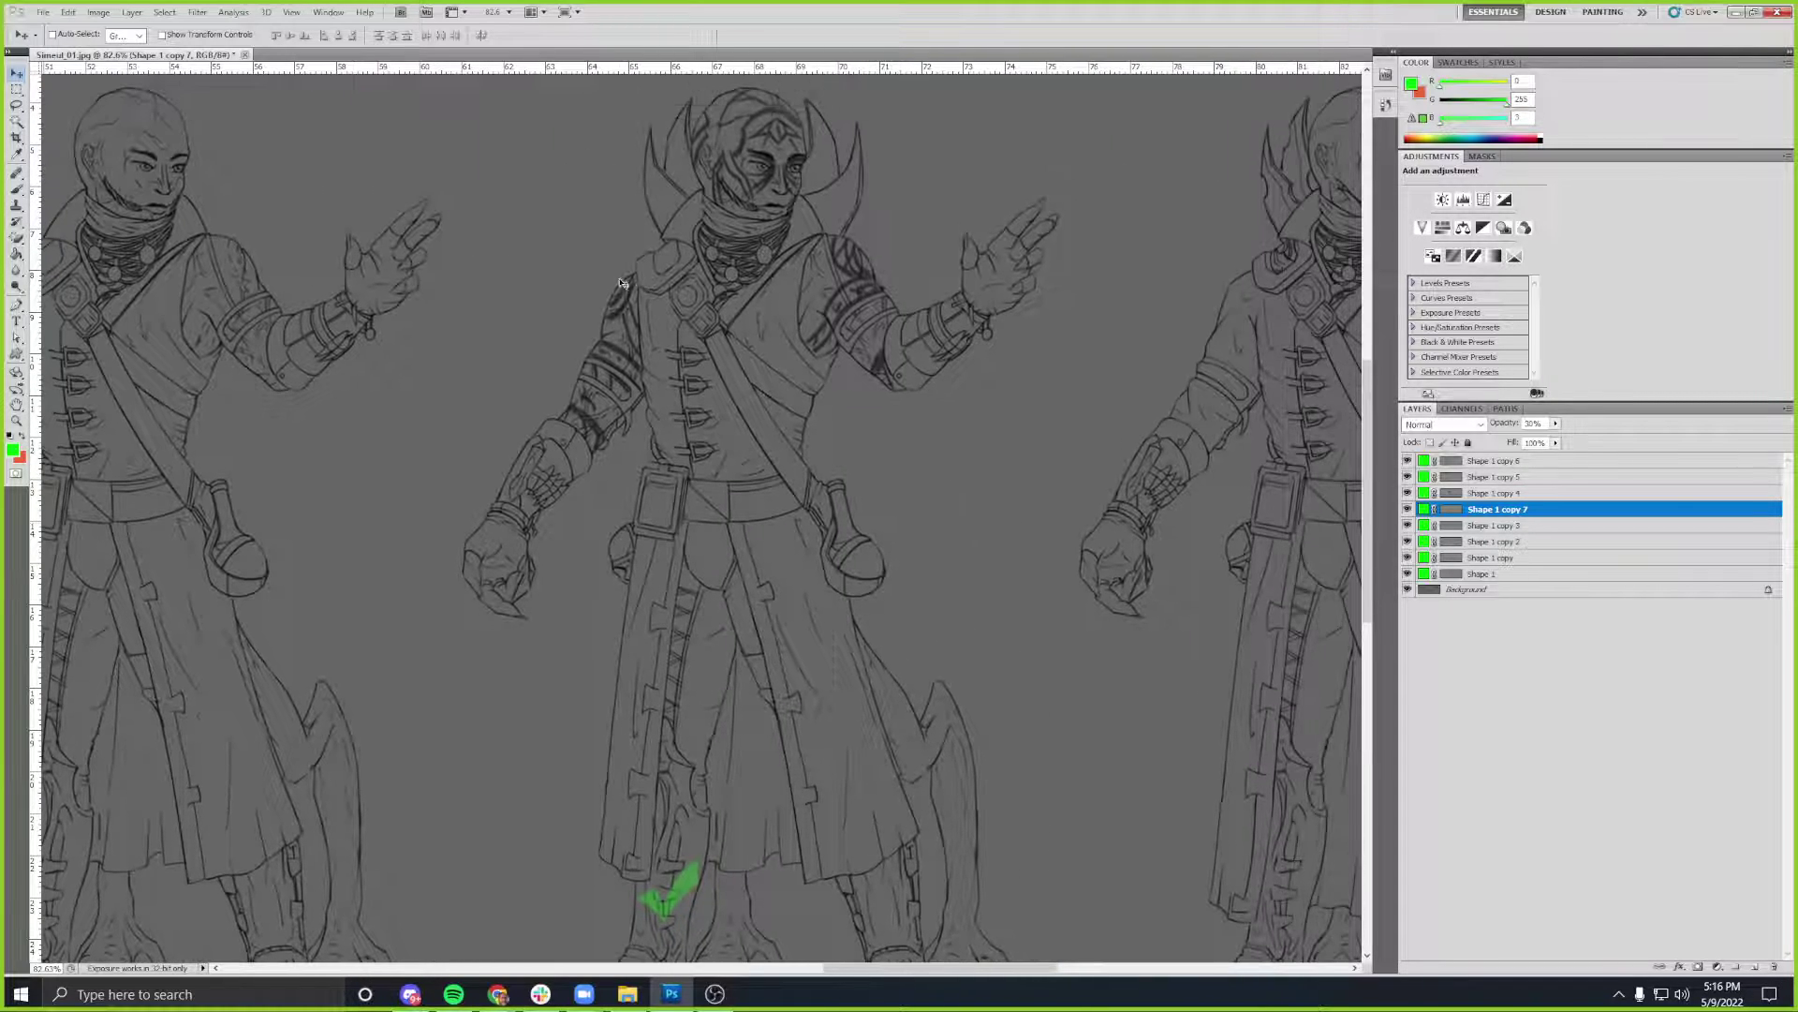
- Switch to the Simeul card on the Trello board in Chrome
{"action": "key", "text": "alt+Tab"}
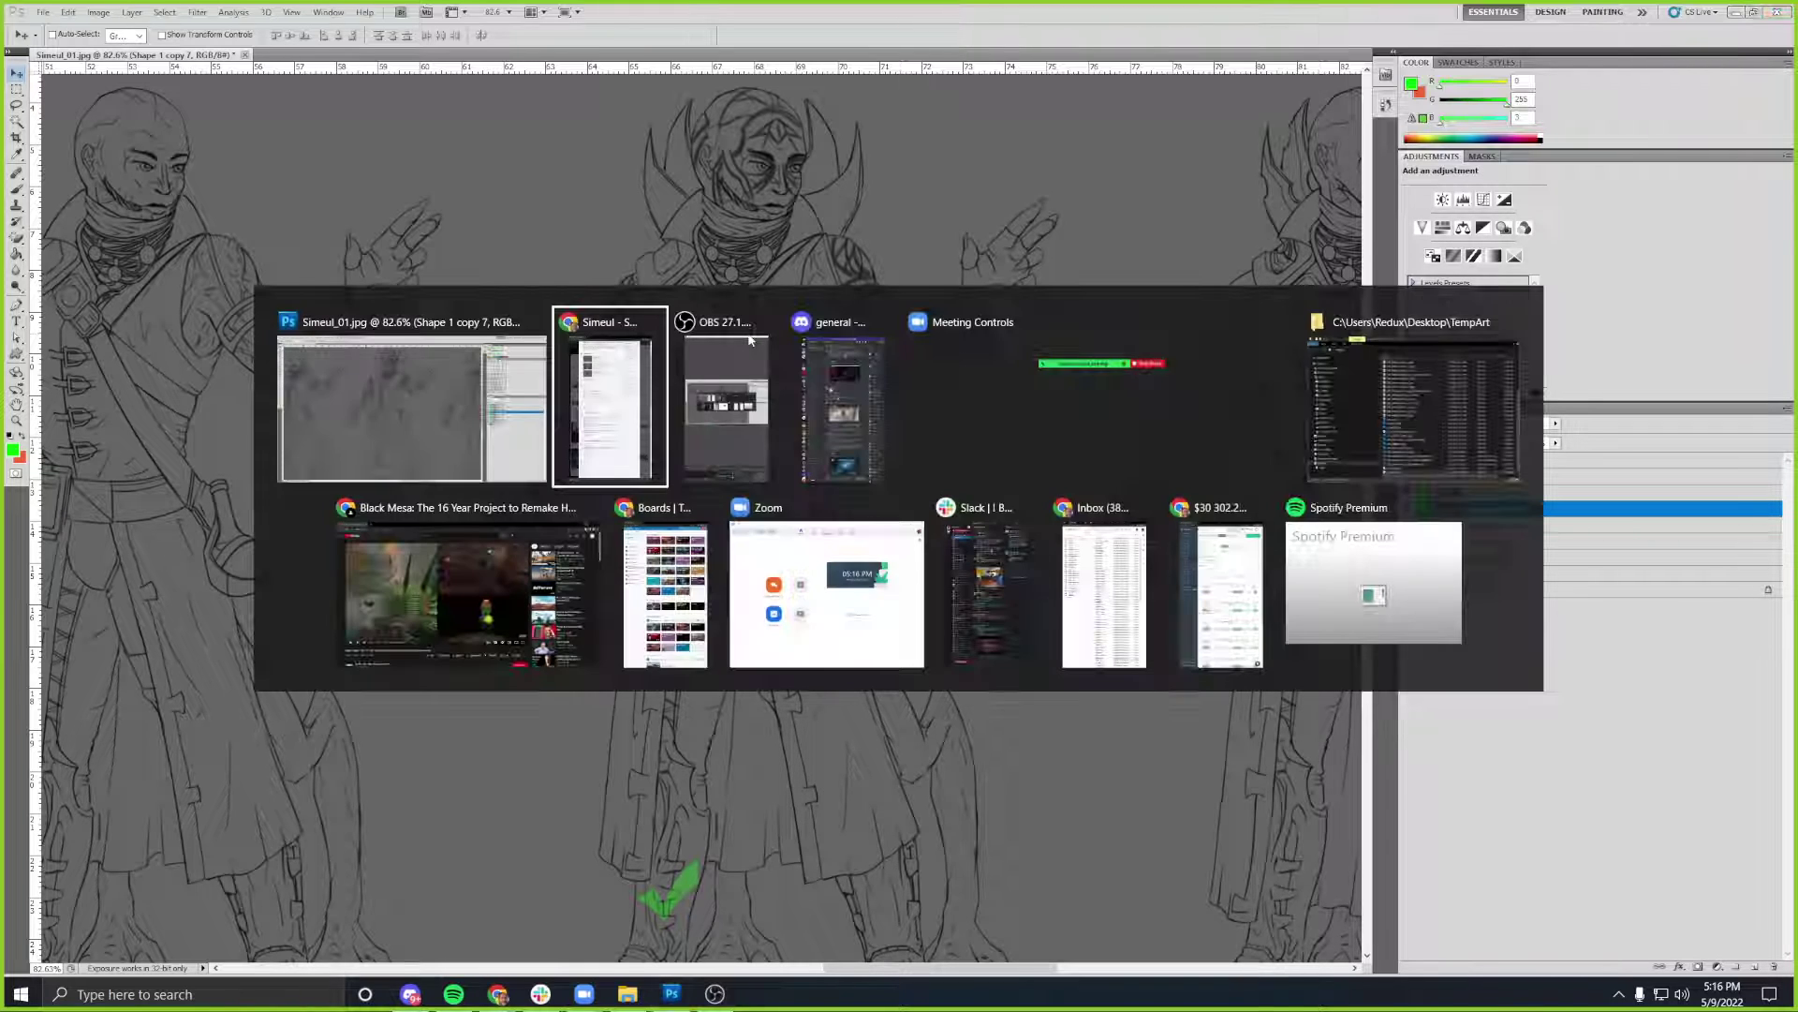
{"action": "key", "text": "alt+Tab"}
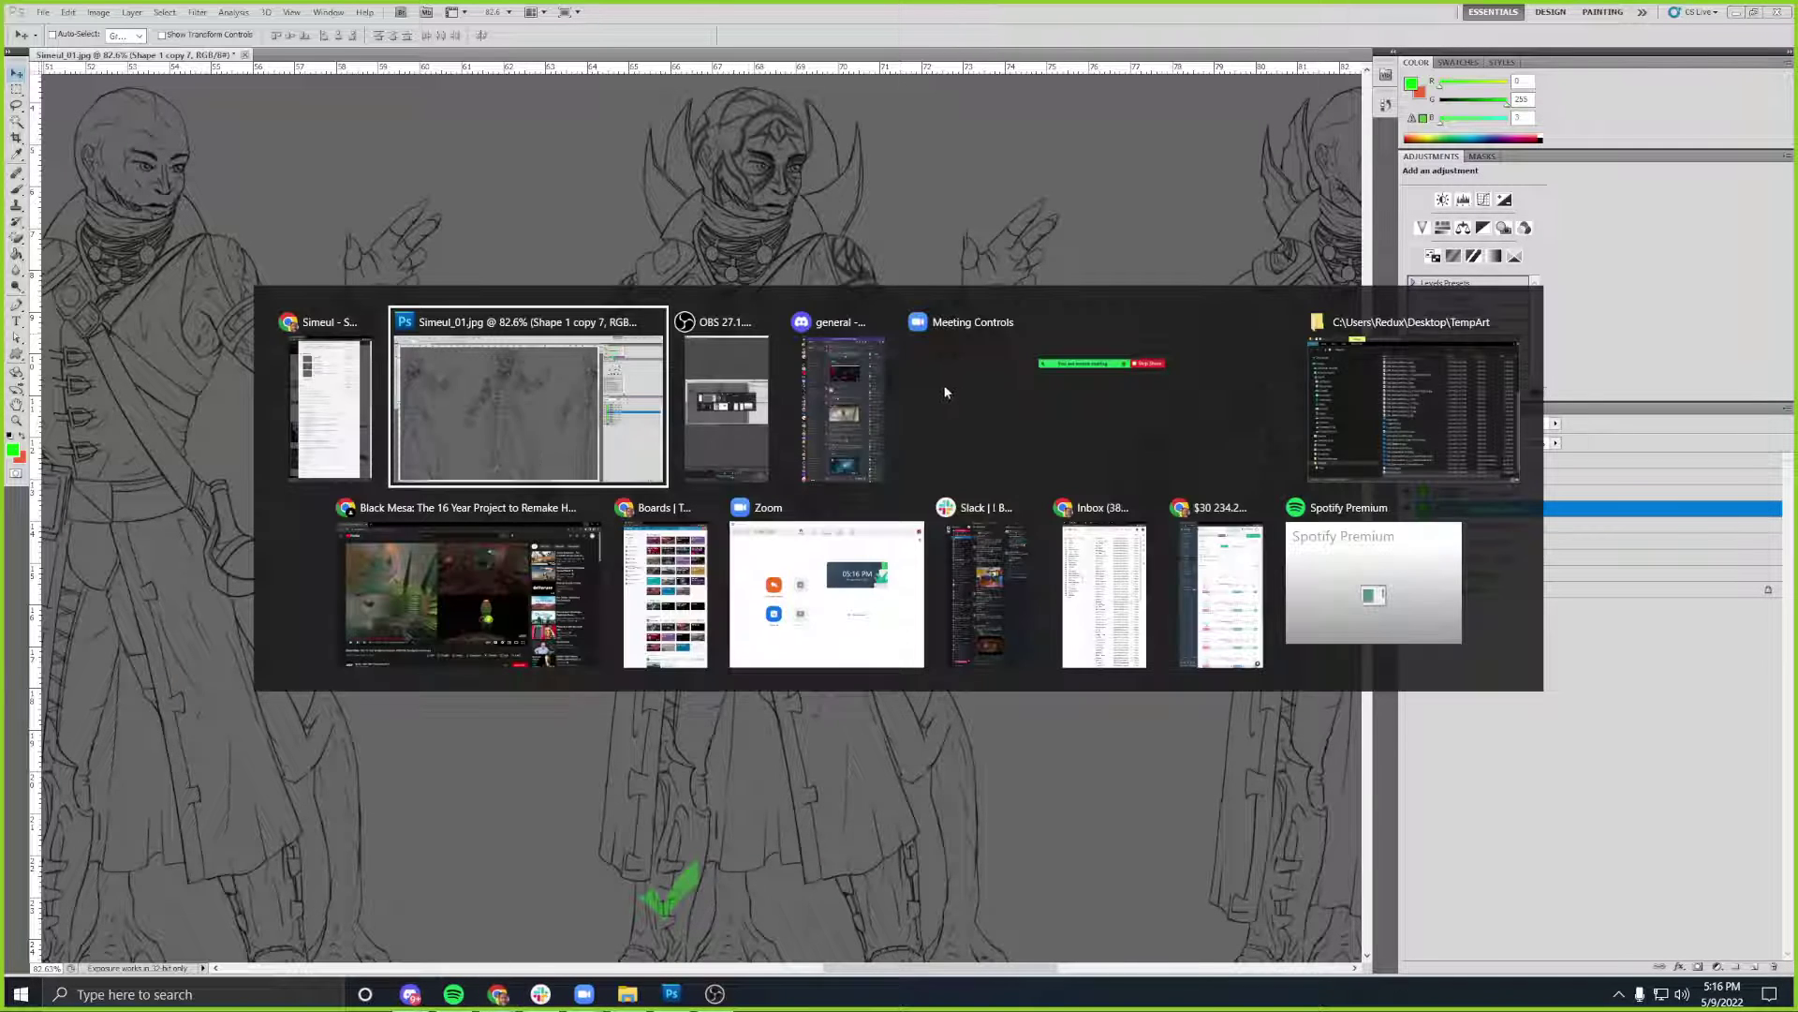
{"action": "key", "text": "Tab"}
{"action": "left_click", "coordinate": [336, 392]}
{"action": "key", "text": "alt+Tab"}
{"action": "key", "text": "alt+Tab"}
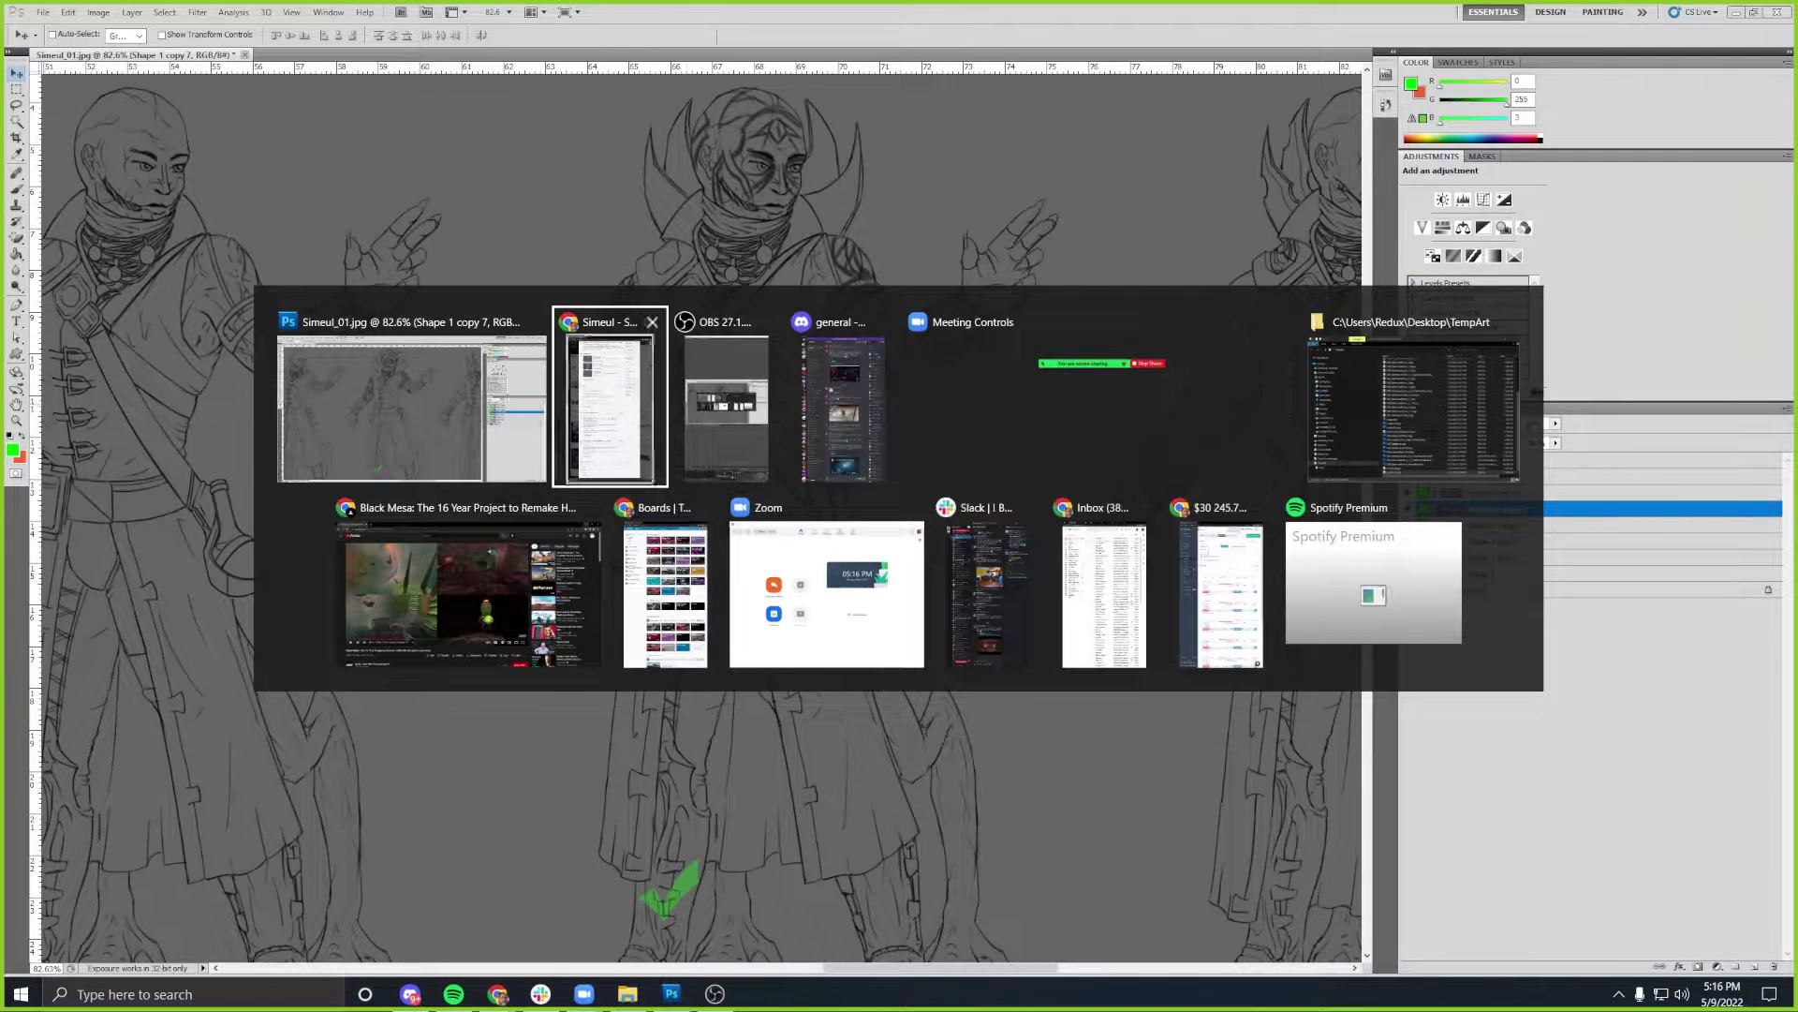
{"action": "left_click", "coordinate": [599, 398]}
{"action": "key", "text": "super+shift+Left"}
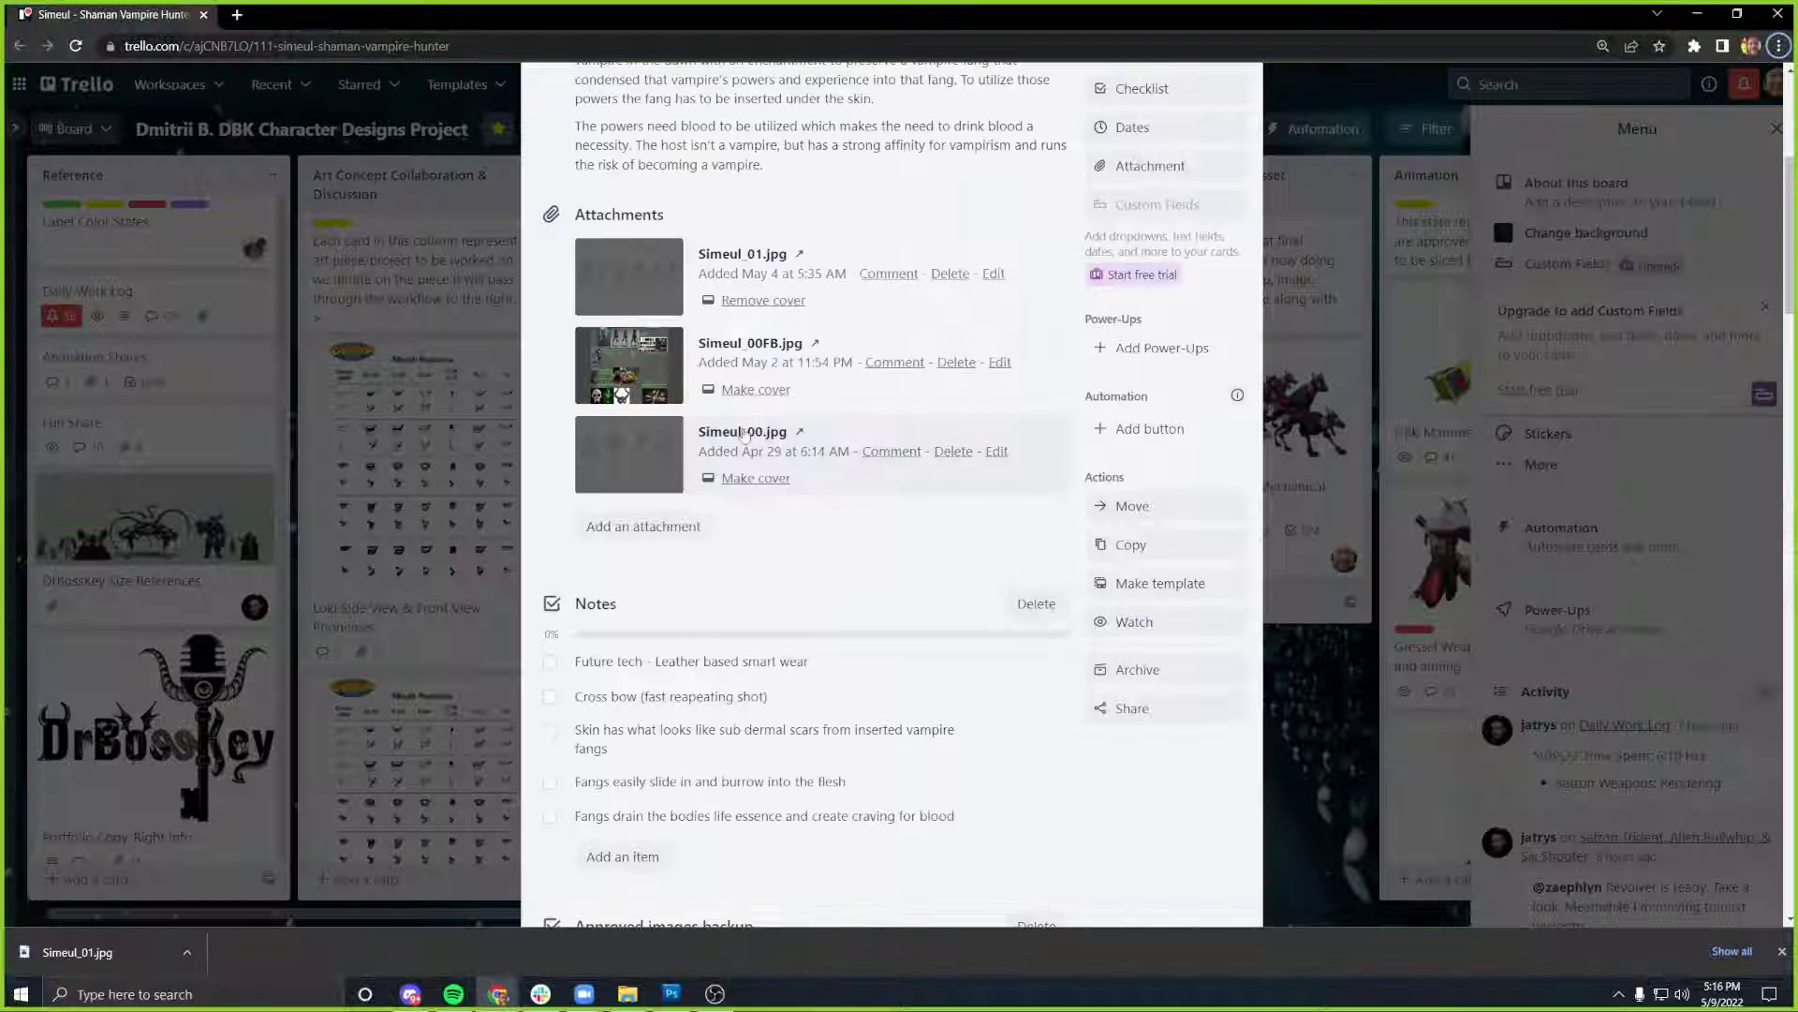
- Open the Simeul_00FB.jpg attachment and read its feedback on legs, clothing, boots and weapon details
{"action": "scroll", "coordinate": [637, 375], "scroll_direction": "down", "scroll_amount": 3}
{"action": "scroll", "coordinate": [628, 309], "scroll_direction": "up", "scroll_amount": 3}
{"action": "left_click", "coordinate": [640, 295]}
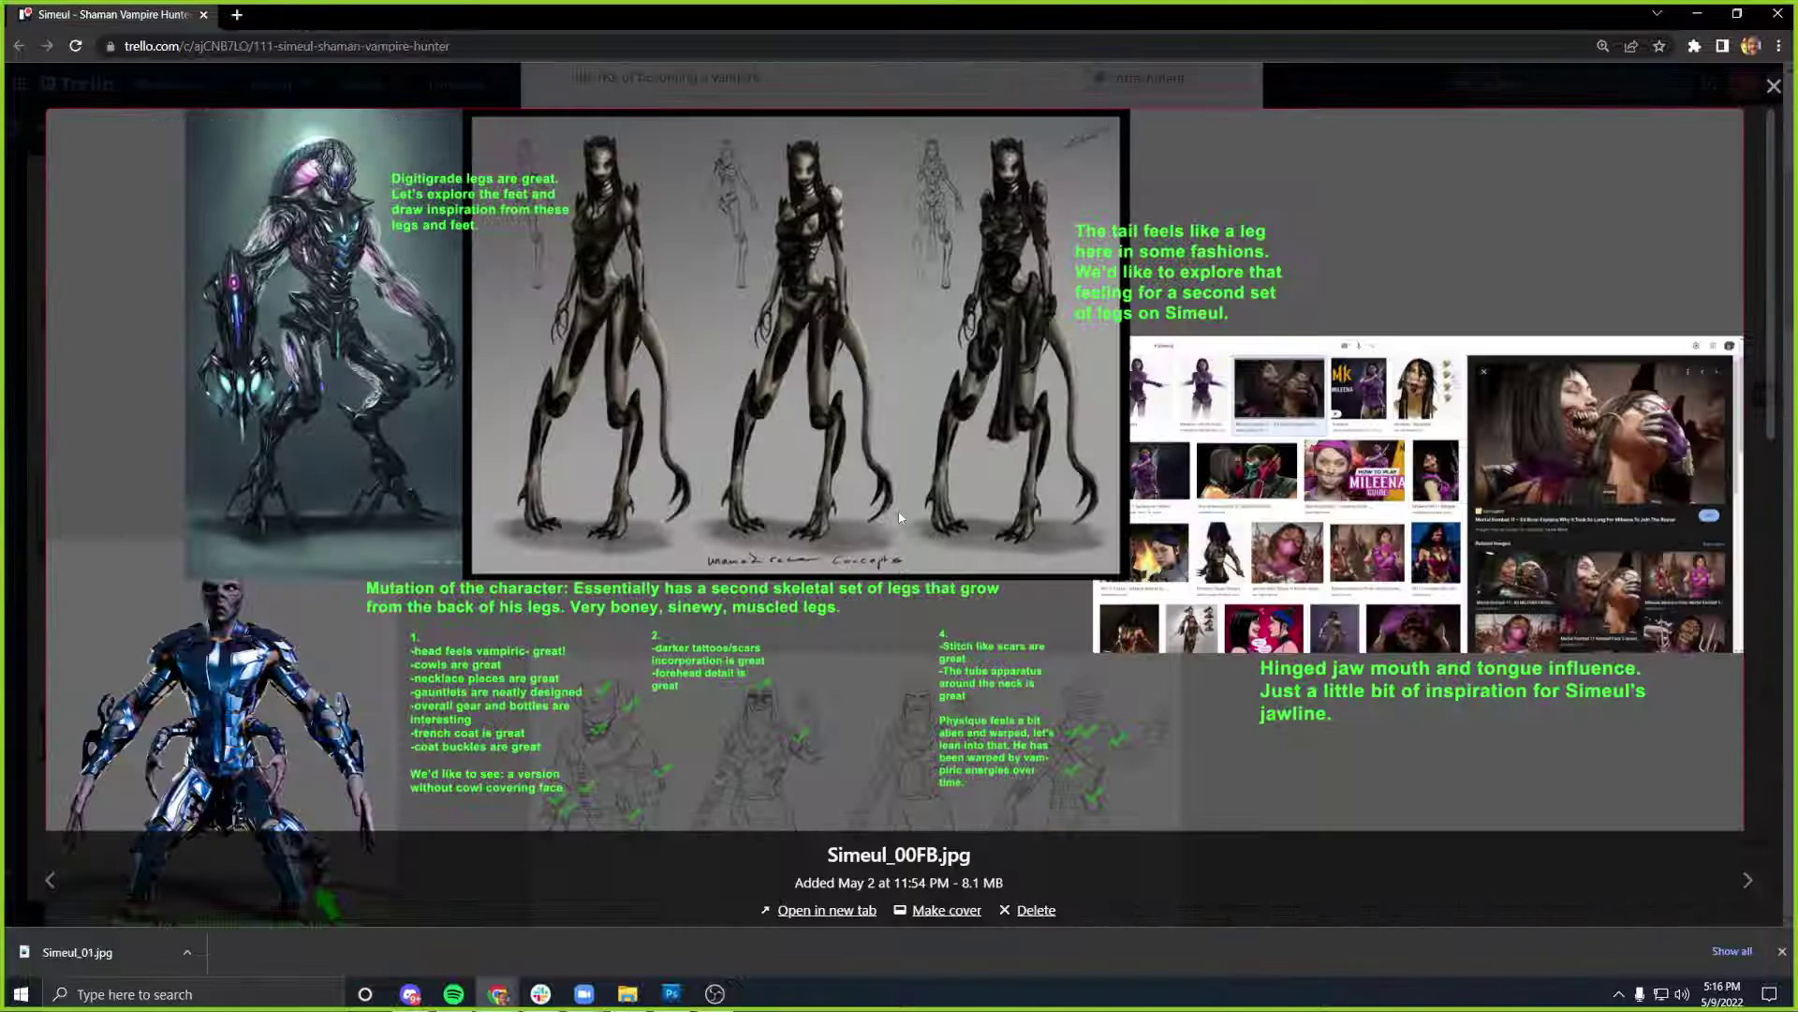
{"action": "scroll", "coordinate": [1198, 429], "scroll_direction": "down", "scroll_amount": 5}
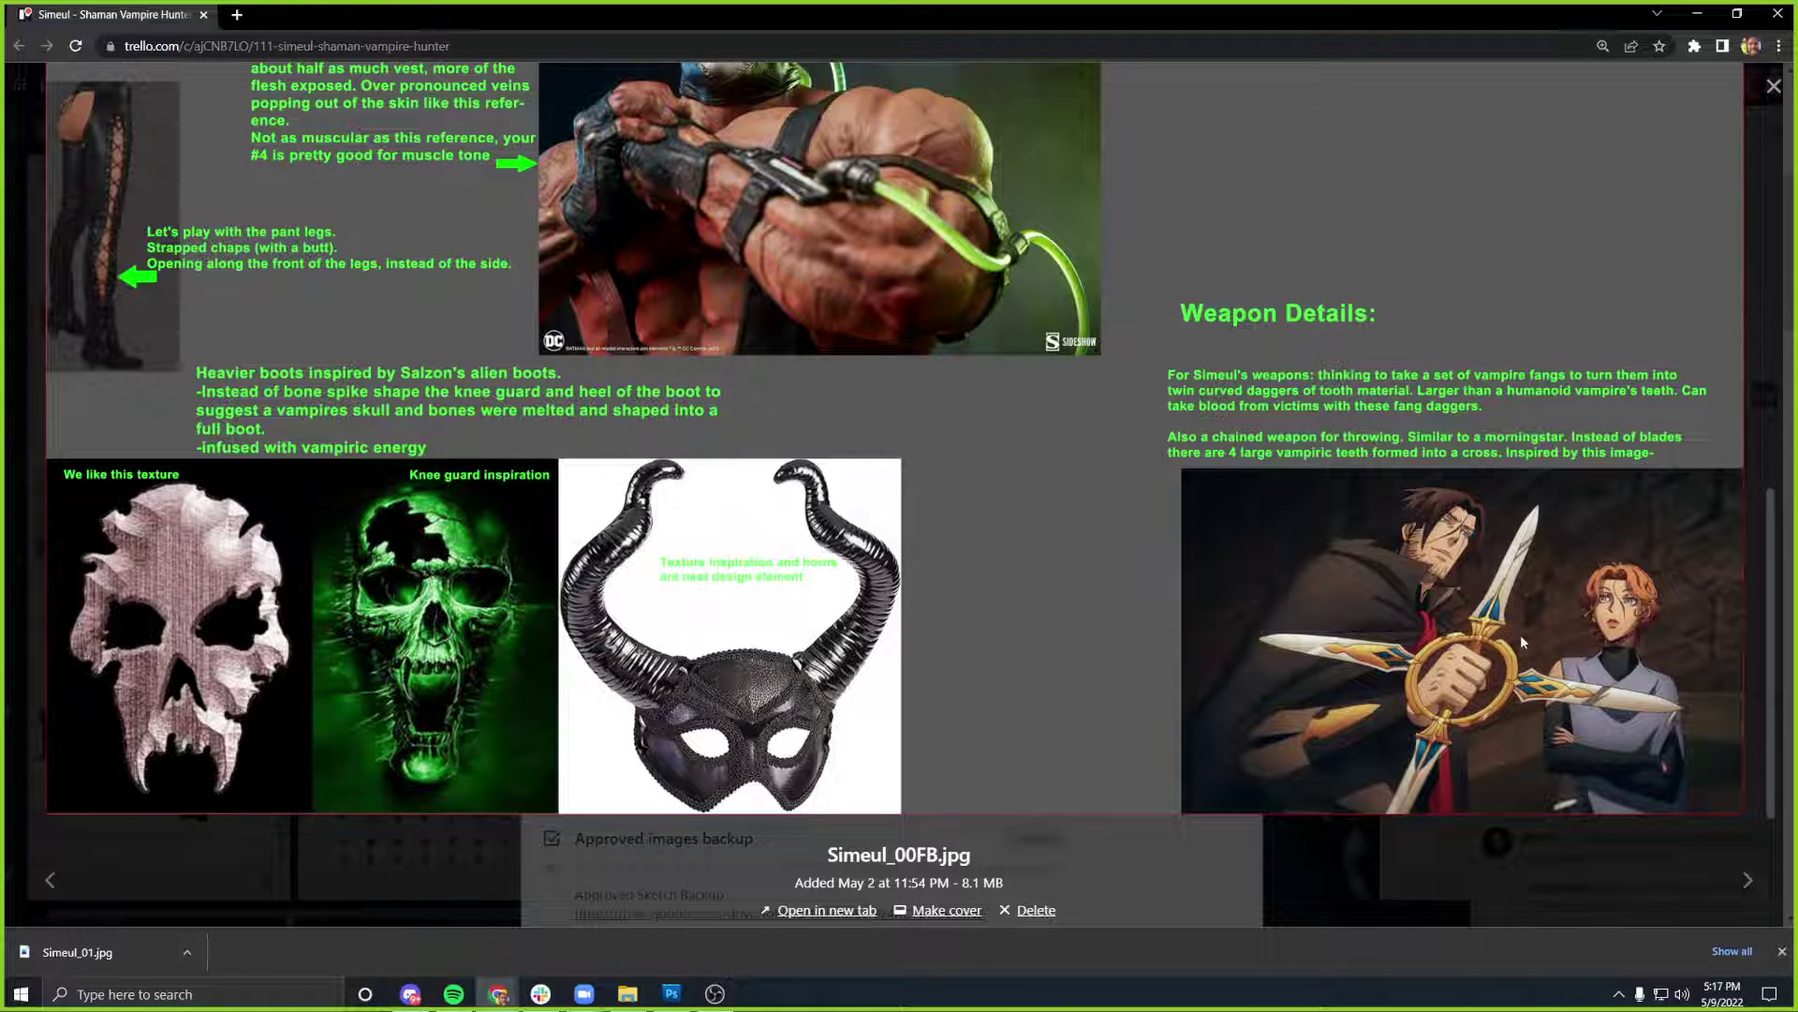
- Return to Simeul_01.jpg in Photoshop and compare the coats, arms and legs from the fifth and sixth figures back to the second
{"action": "key", "text": "alt+Tab"}
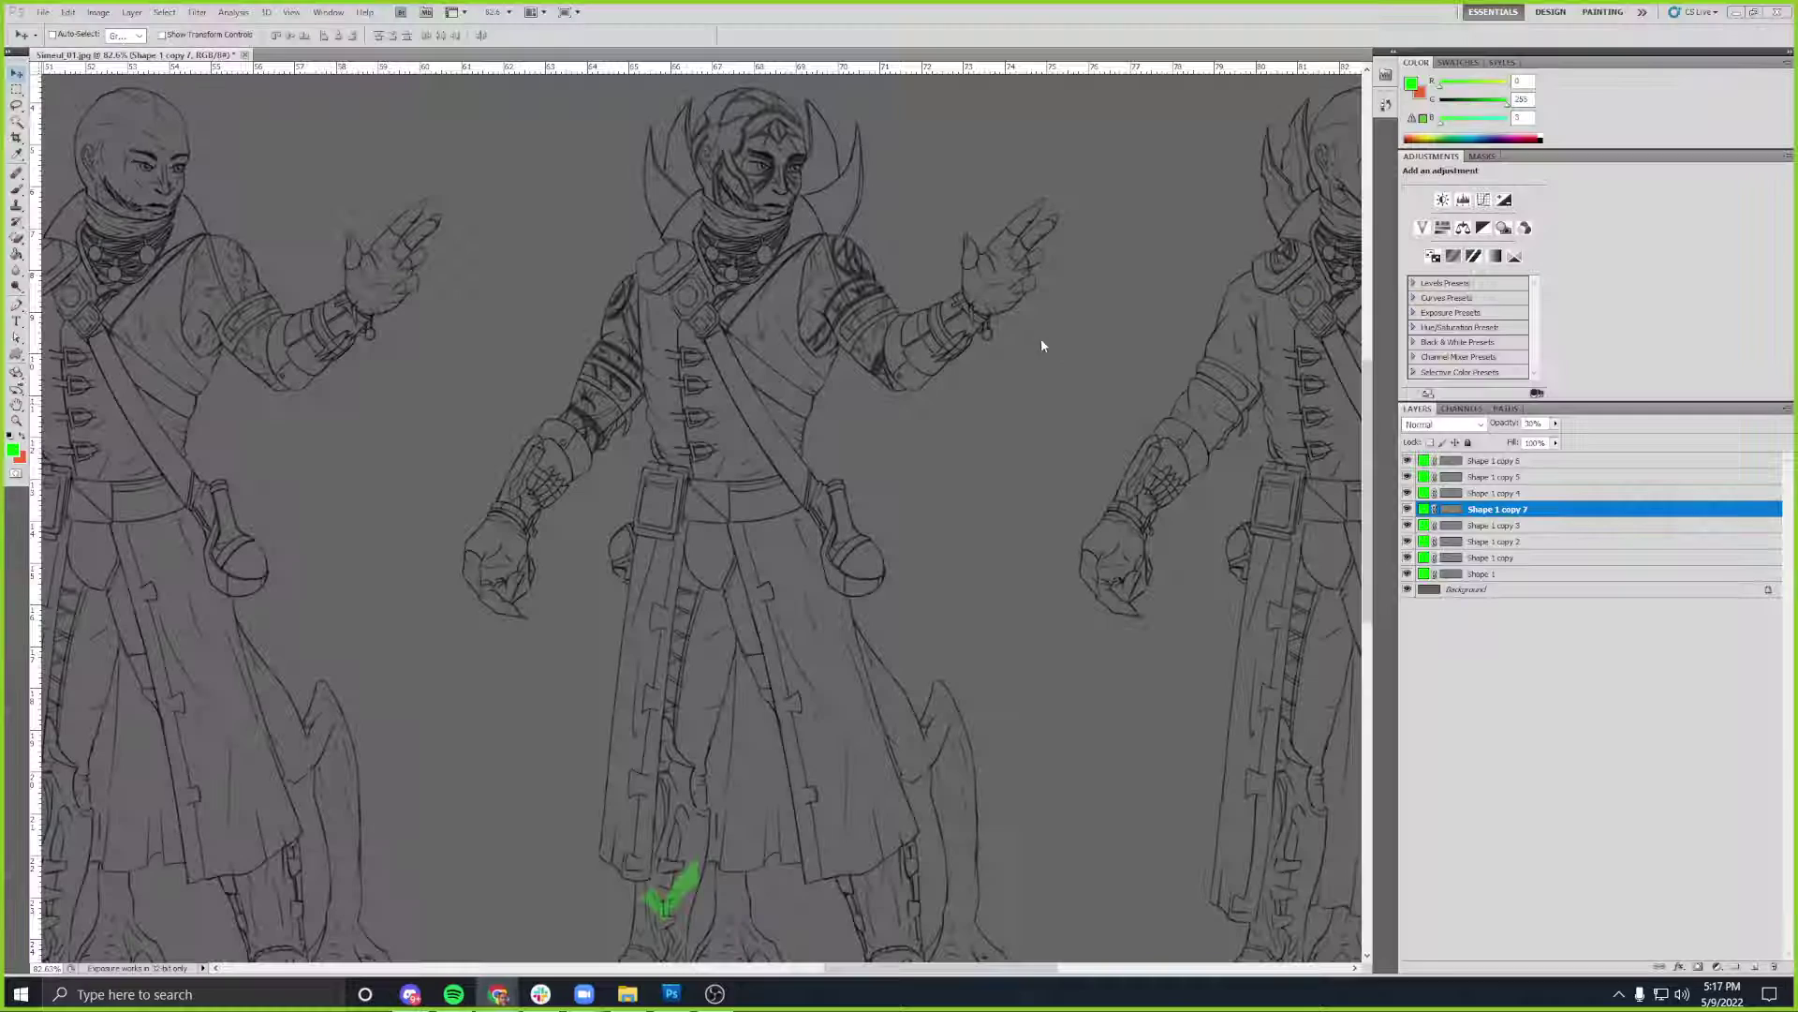
{"action": "left_click", "coordinate": [952, 459]}
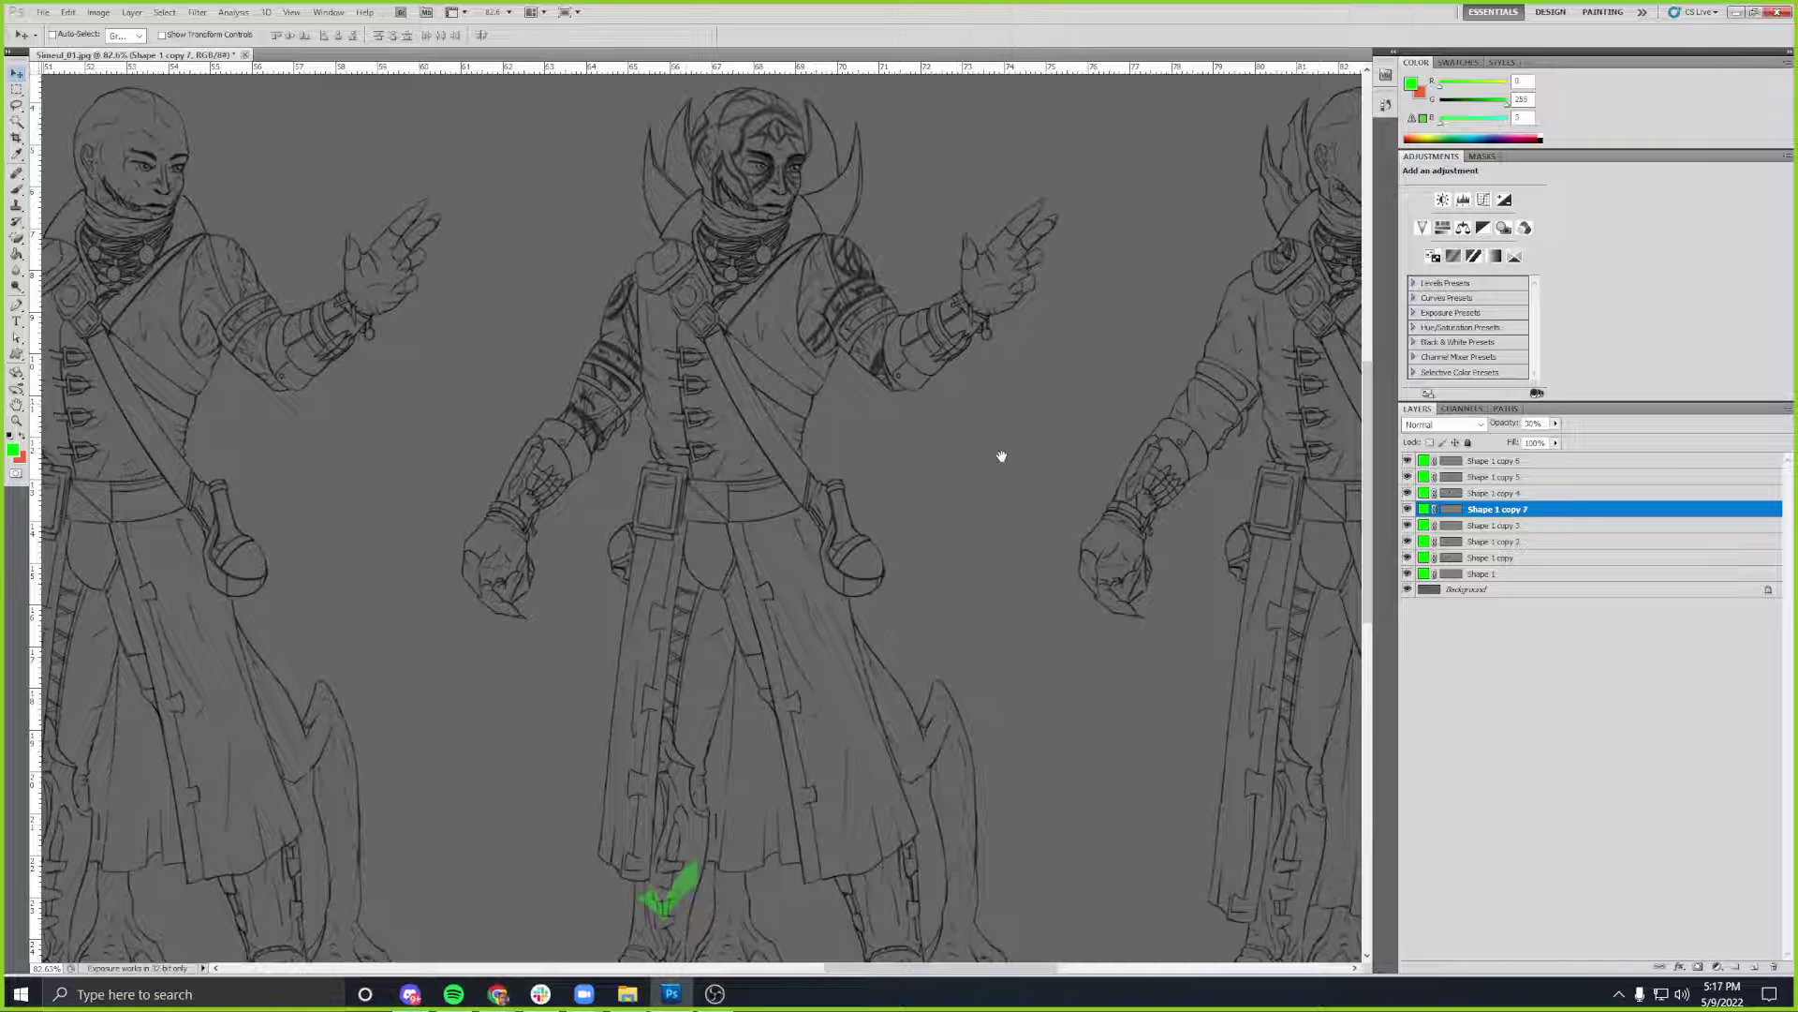
{"action": "left_click_drag", "start_coordinate": [995, 453], "coordinate": [922, 415]}
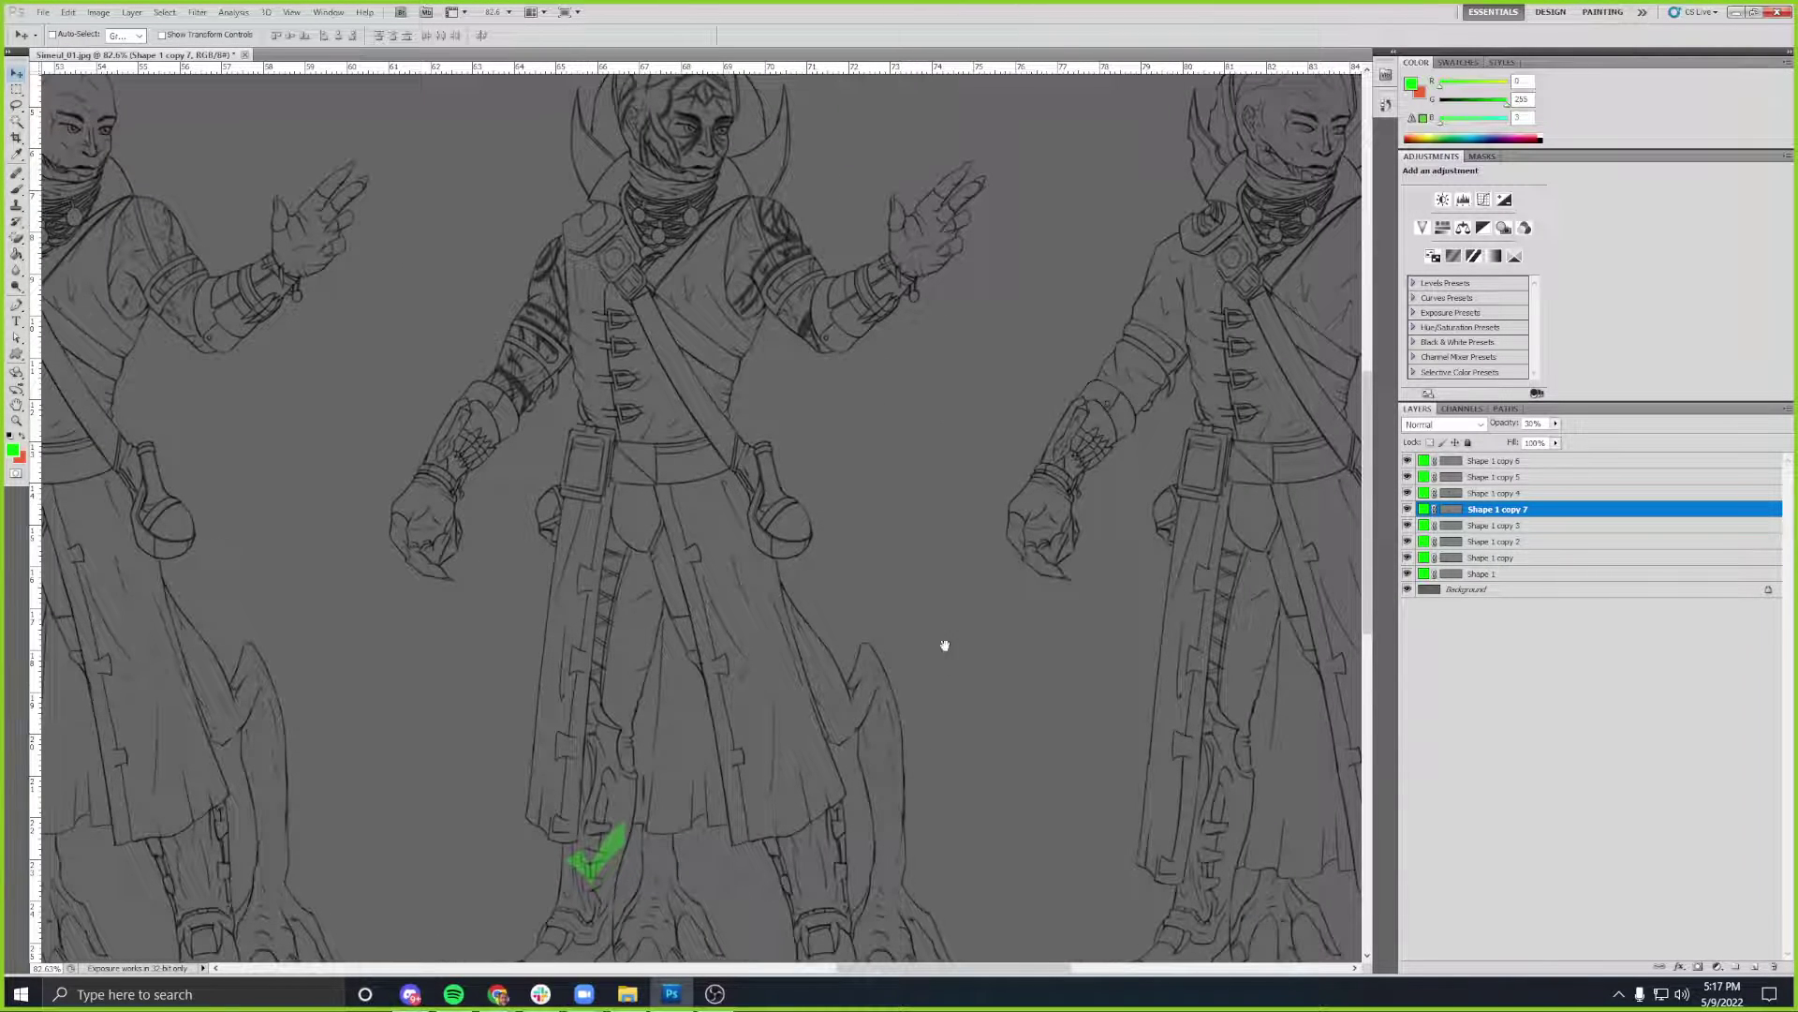
{"action": "left_click_drag", "start_coordinate": [947, 643], "coordinate": [849, 478]}
{"action": "left_click_drag", "start_coordinate": [834, 399], "coordinate": [751, 473]}
{"action": "left_click_drag", "start_coordinate": [356, 211], "coordinate": [895, 431]}
{"action": "left_click_drag", "start_coordinate": [334, 444], "coordinate": [523, 409]}
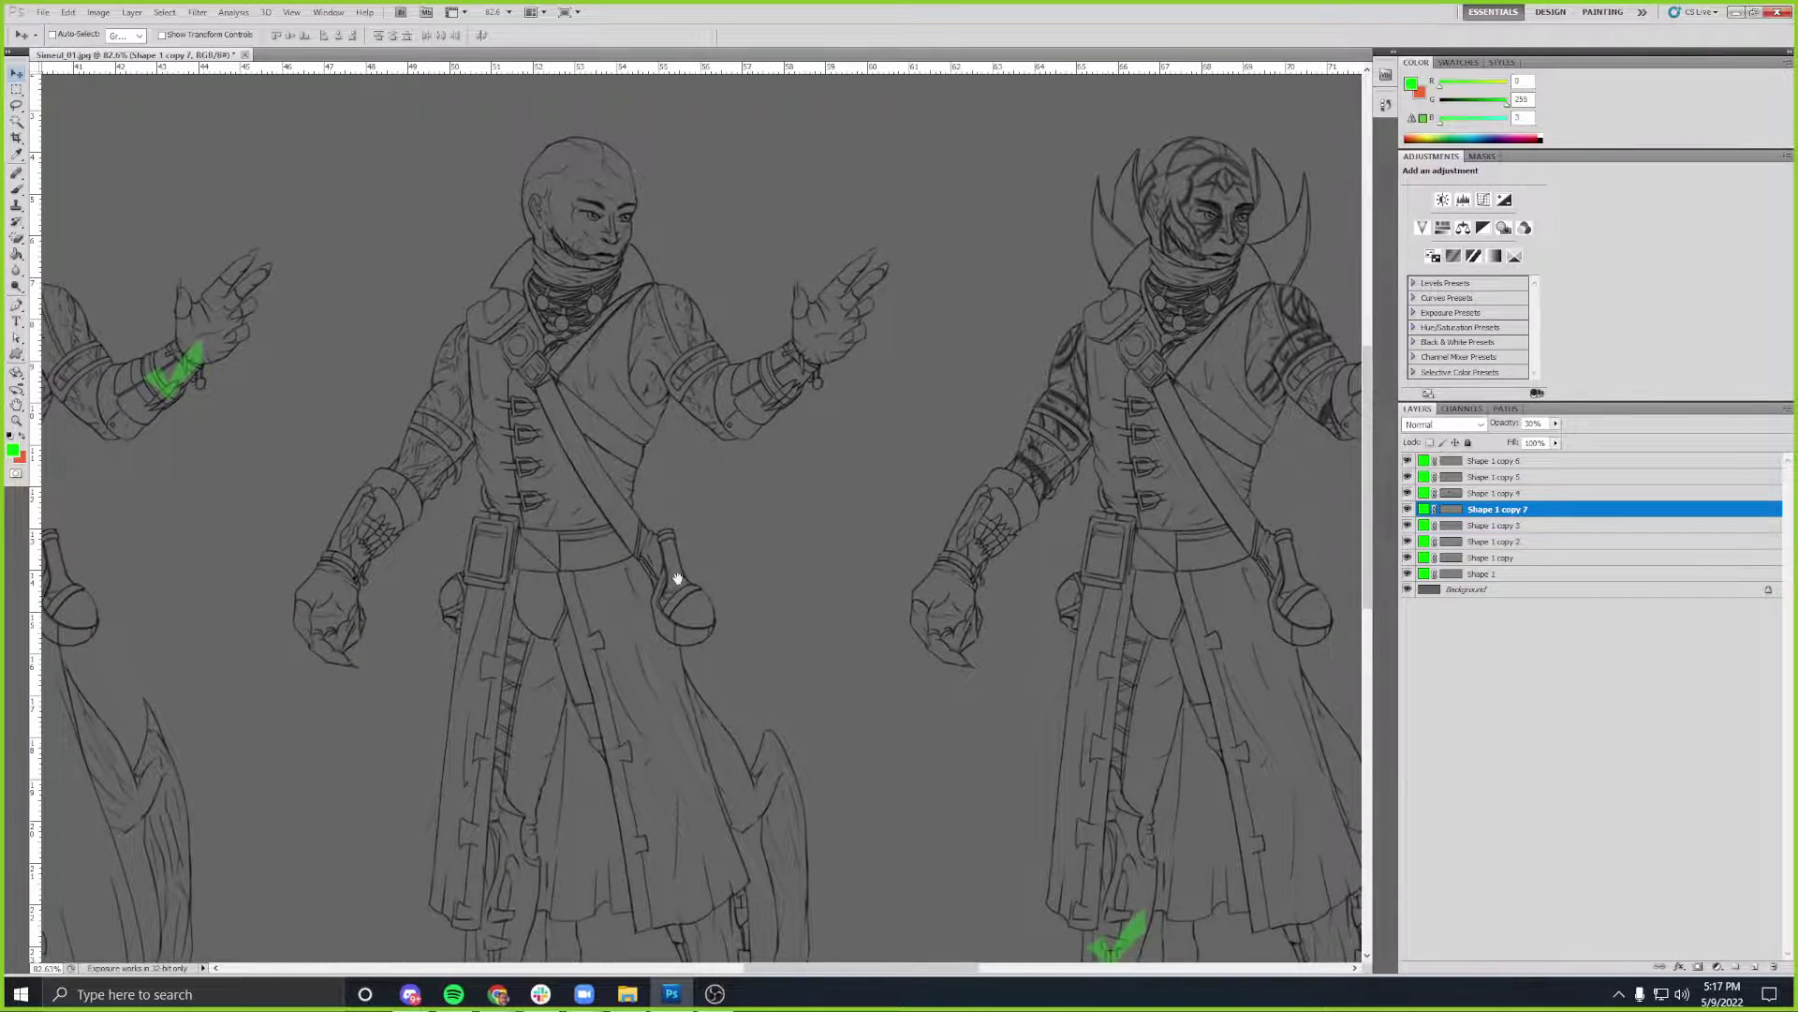
{"action": "left_click_drag", "start_coordinate": [478, 657], "coordinate": [820, 617]}
{"action": "left_click_drag", "start_coordinate": [177, 598], "coordinate": [609, 596]}
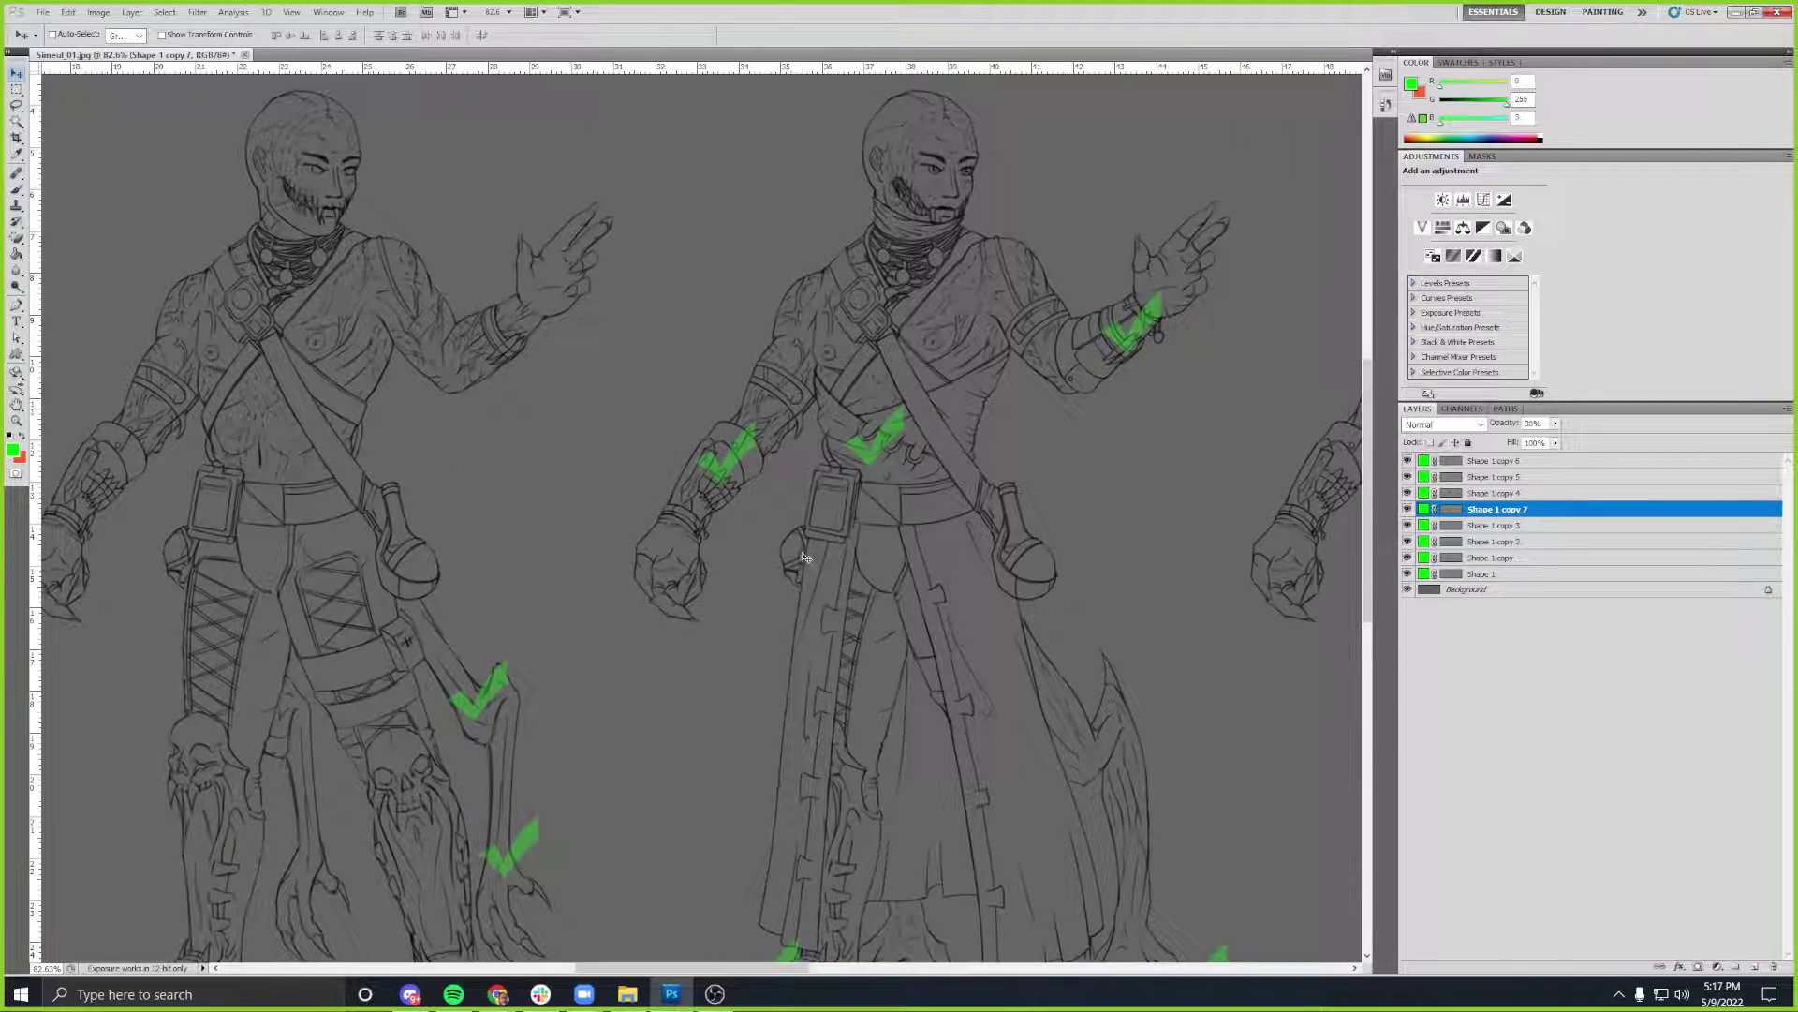
- Duplicate the check mark from the second figure's rear limb onto the same figure's round flask, hip pouch and belt case
{"action": "left_click_drag", "start_coordinate": [299, 575], "coordinate": [490, 565]}
{"action": "key", "text": "ctrl+bracketleft"}
{"action": "key", "text": "ctrl+bracketleft"}
{"action": "key", "text": "ctrl+bracketleft"}
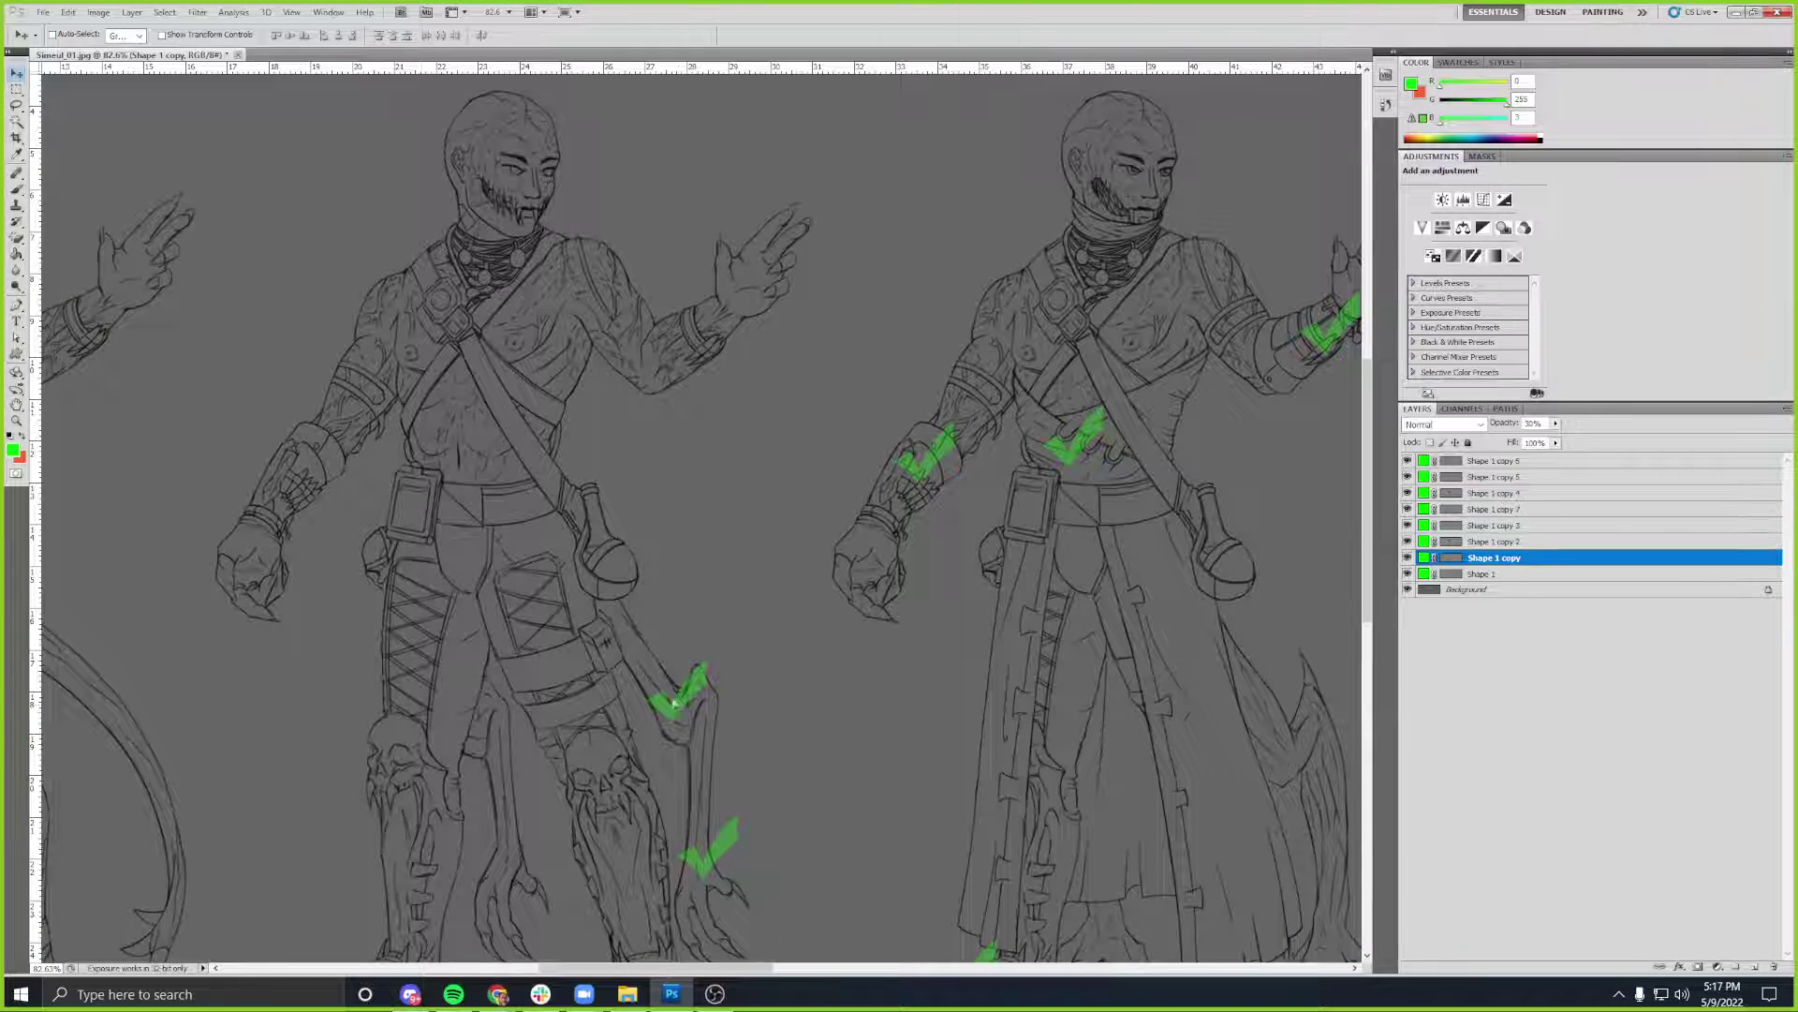
{"action": "left_click_drag", "start_coordinate": [385, 550], "coordinate": [388, 560]}
{"action": "left_click_drag", "start_coordinate": [392, 553], "coordinate": [420, 491], "text": "alt"}
{"action": "left_click_drag", "start_coordinate": [421, 490], "coordinate": [423, 488], "text": "alt"}
{"action": "key", "text": "ctrl+j"}
- Compare the upper bodies and gear of the first figures with the coats and collars of the fourth to sixth figures
{"action": "left_click_drag", "start_coordinate": [683, 450], "coordinate": [767, 581]}
{"action": "left_click_drag", "start_coordinate": [344, 458], "coordinate": [671, 502]}
{"action": "left_click_drag", "start_coordinate": [940, 404], "coordinate": [643, 361]}
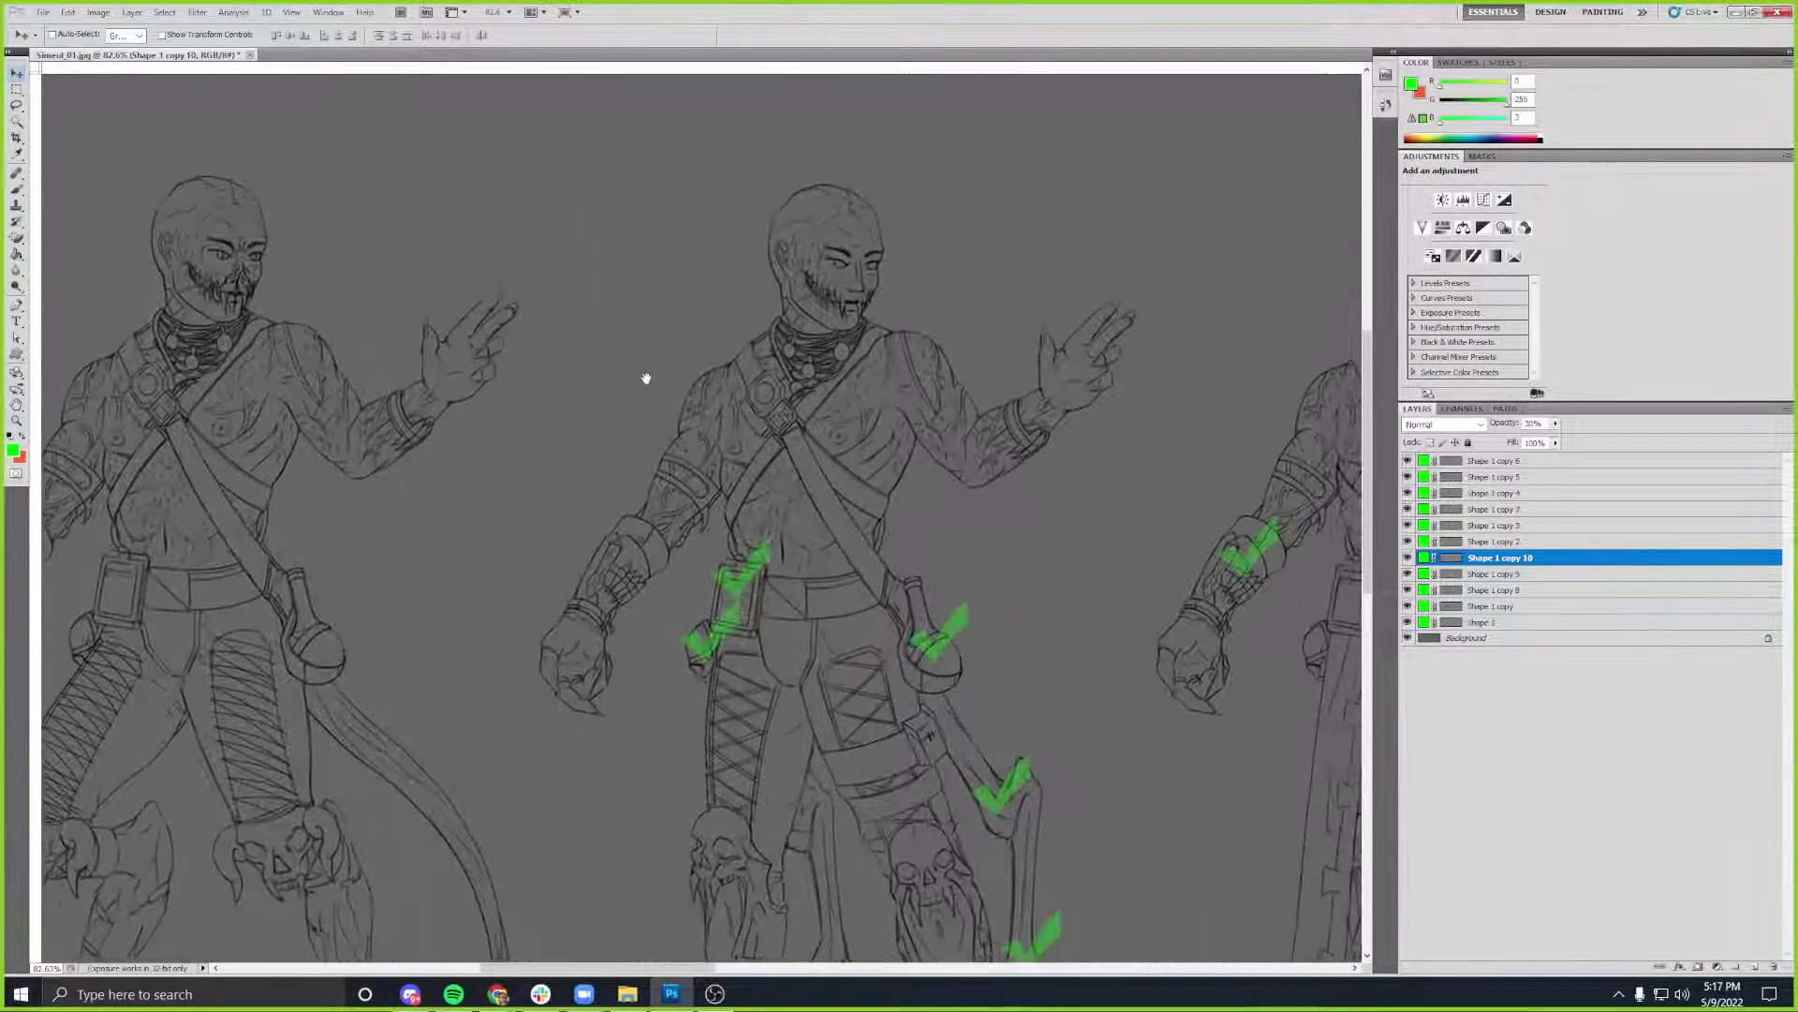
{"action": "left_click_drag", "start_coordinate": [869, 516], "coordinate": [811, 515]}
{"action": "left_click_drag", "start_coordinate": [952, 528], "coordinate": [424, 485]}
{"action": "scroll", "coordinate": [924, 465], "scroll_direction": "right", "scroll_amount": 12}
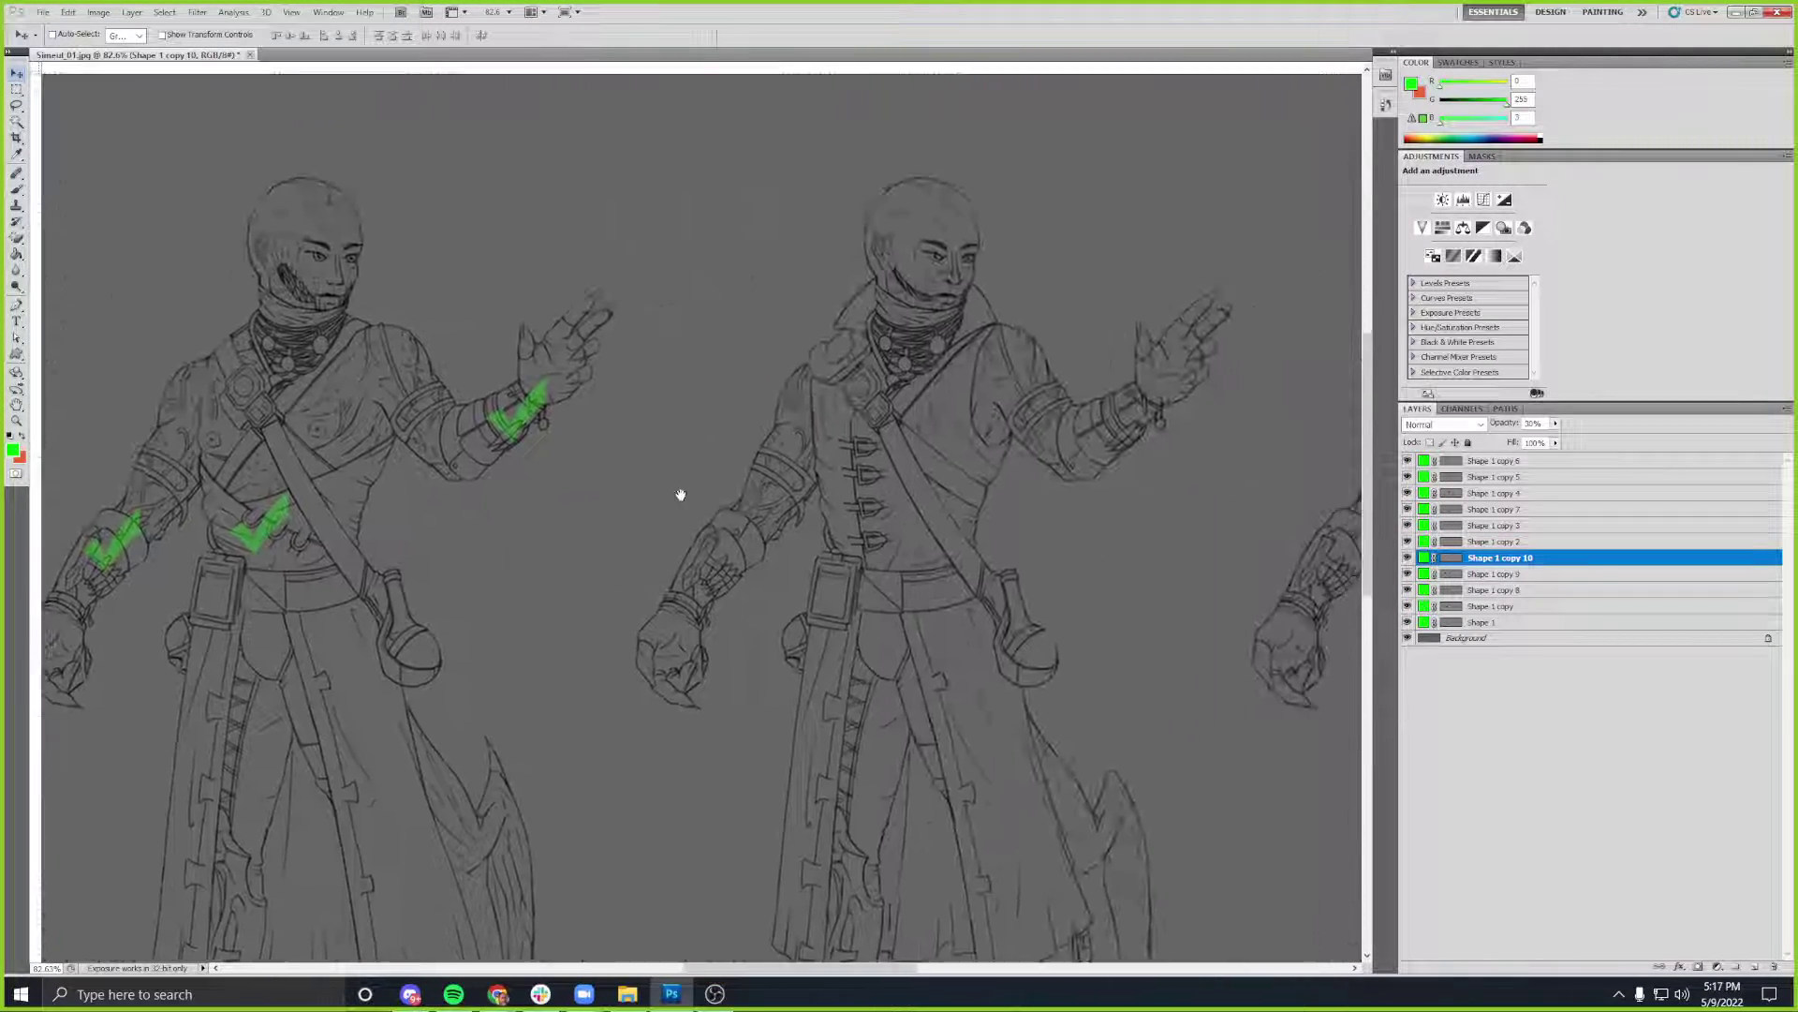
{"action": "scroll", "coordinate": [704, 432], "scroll_direction": "right", "scroll_amount": 12}
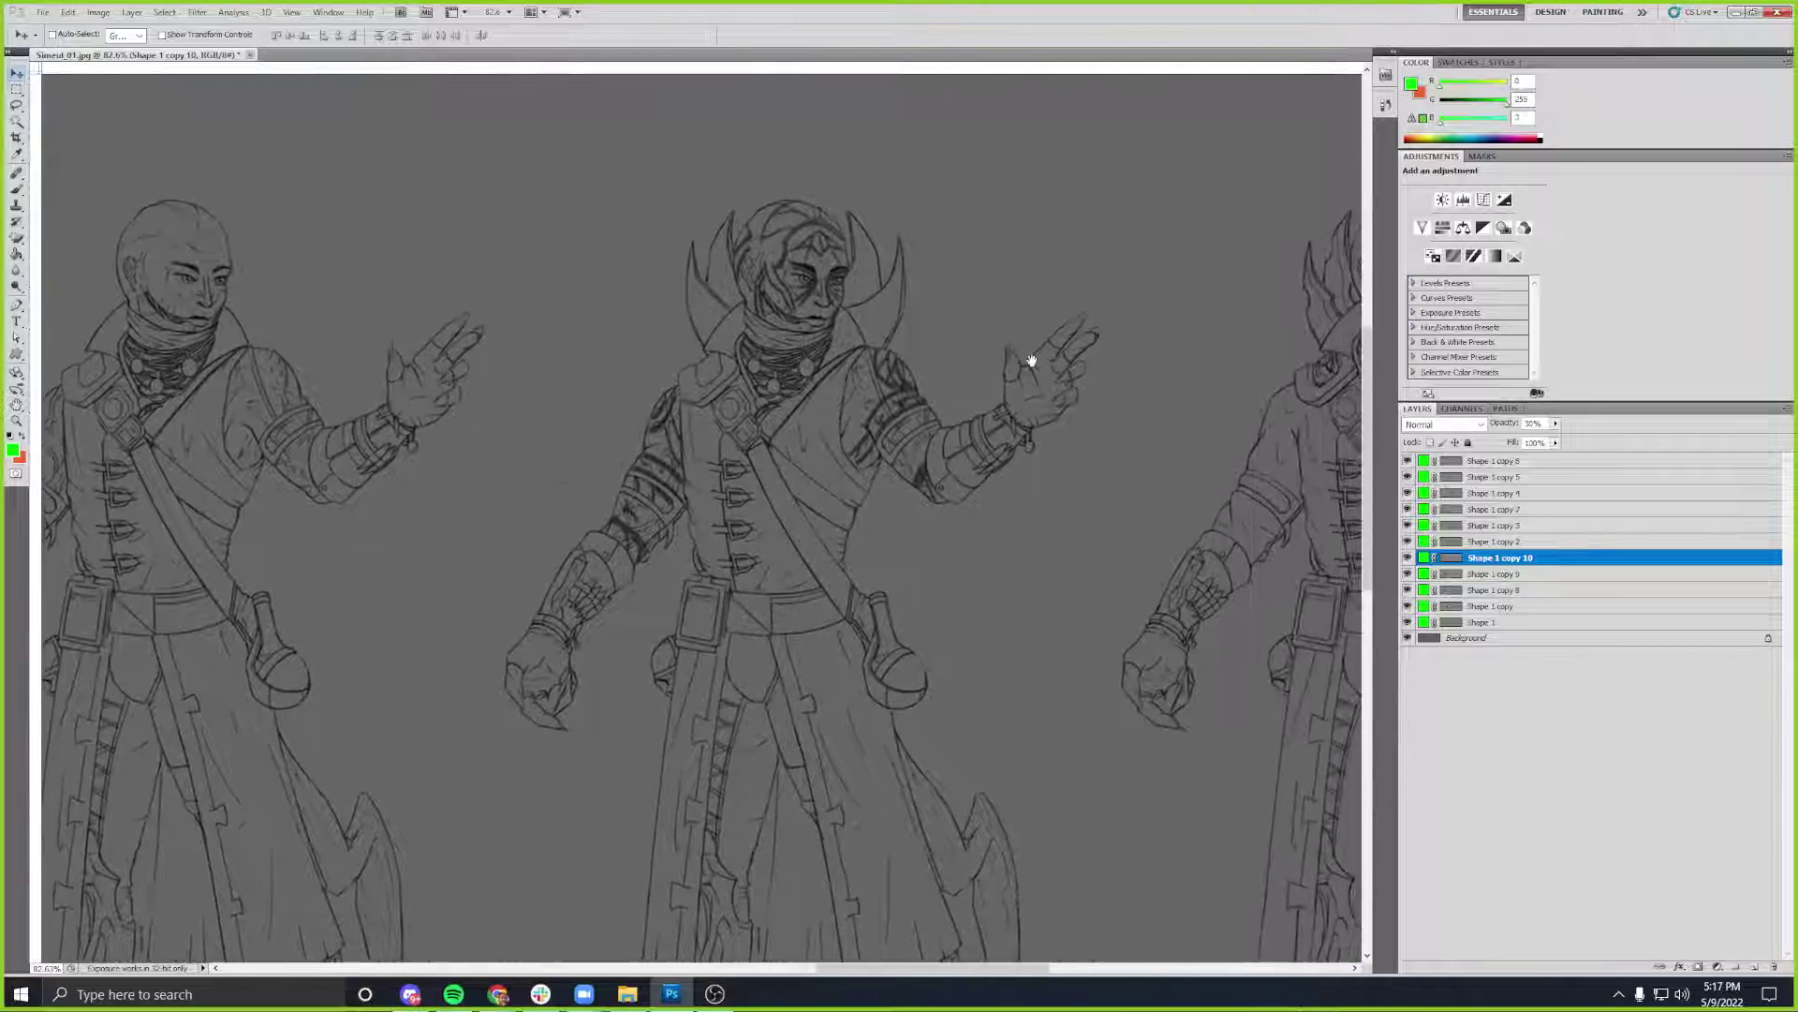
{"action": "left_click_drag", "start_coordinate": [1032, 362], "coordinate": [639, 357]}
{"action": "left_click_drag", "start_coordinate": [460, 583], "coordinate": [883, 401]}
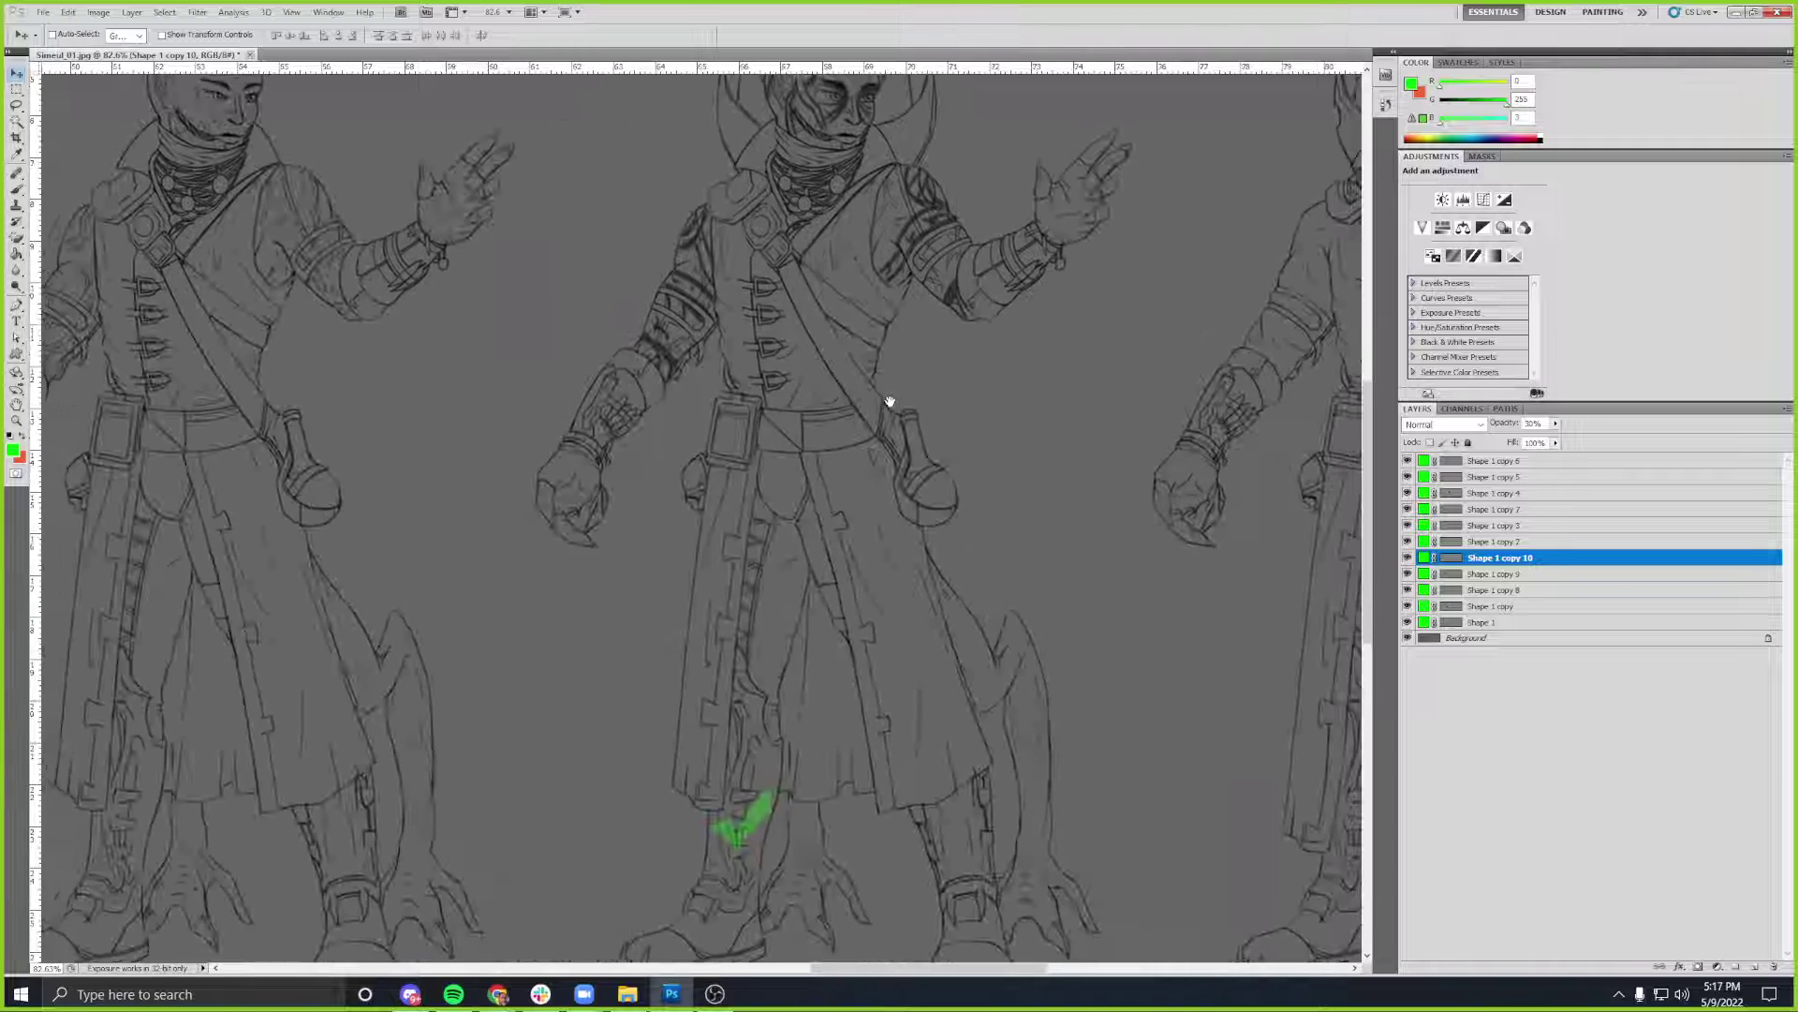
- Duplicate the check mark from the fifth figure's boot onto the sixth figure's jagged collar
{"action": "left_click", "coordinate": [685, 811], "text": "ctrl"}
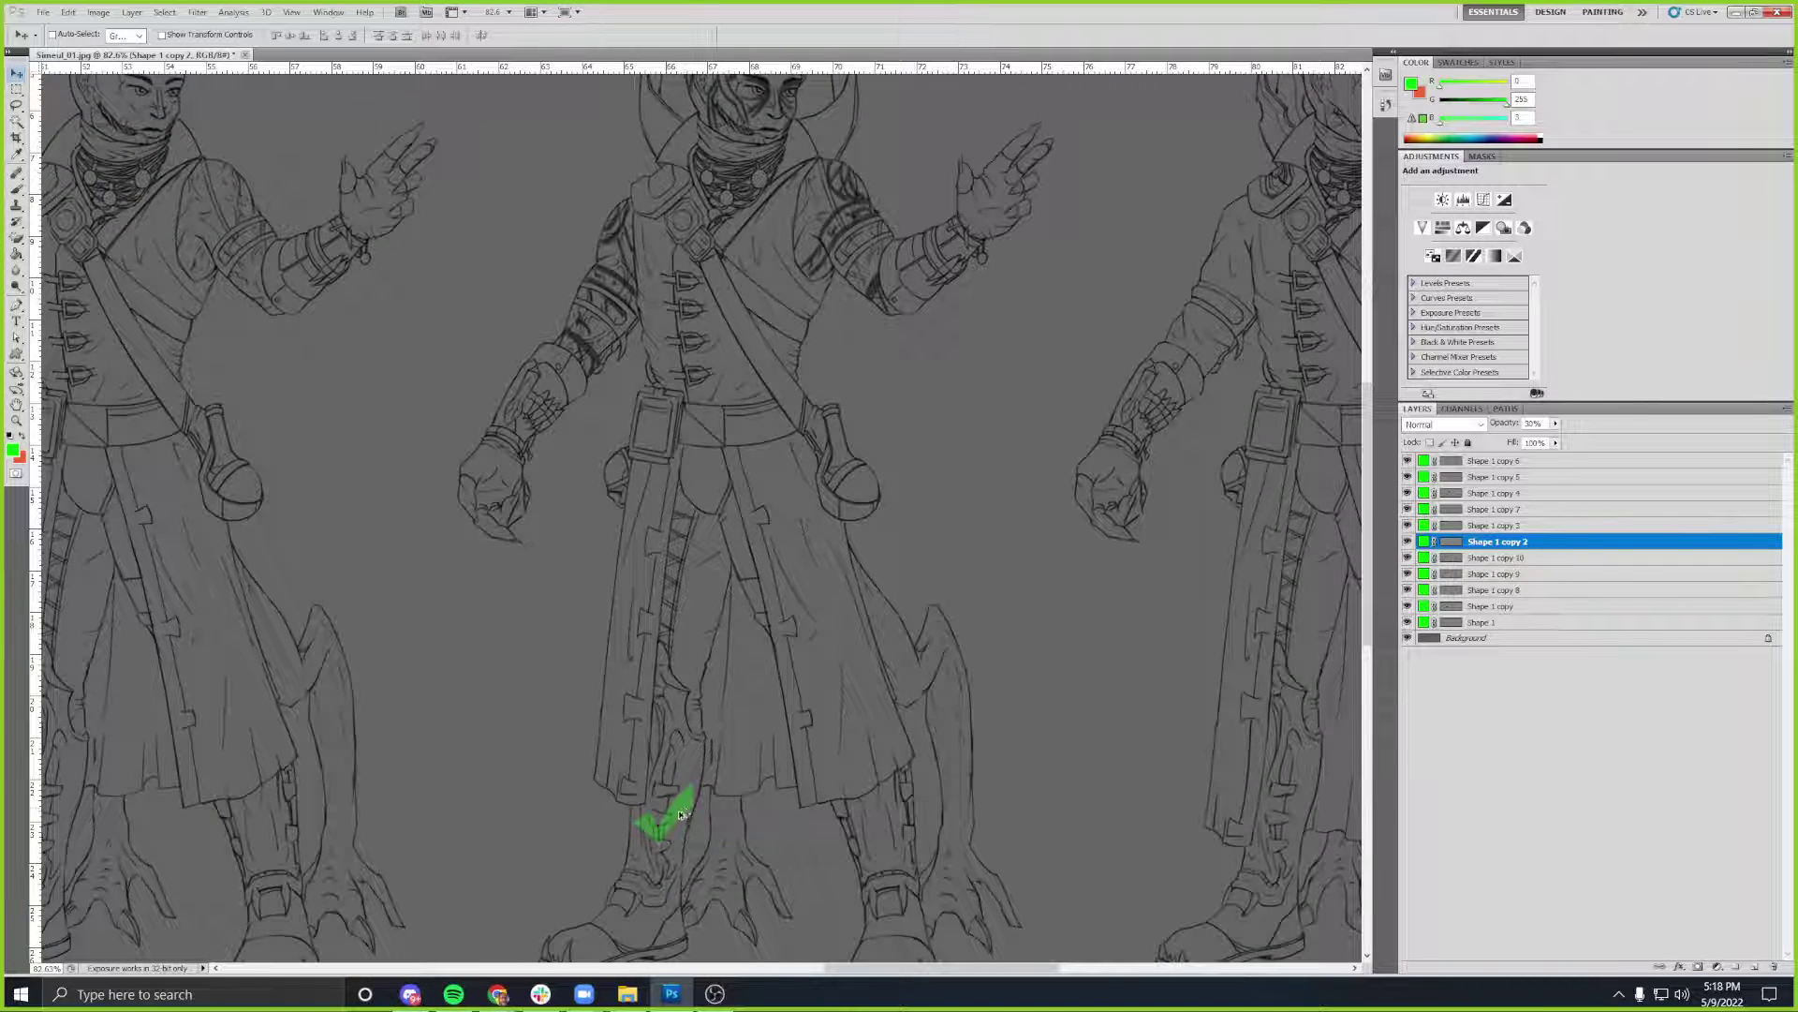
{"action": "left_click_drag", "start_coordinate": [684, 811], "coordinate": [1044, 241]}
{"action": "left_click_drag", "start_coordinate": [1132, 309], "coordinate": [838, 720]}
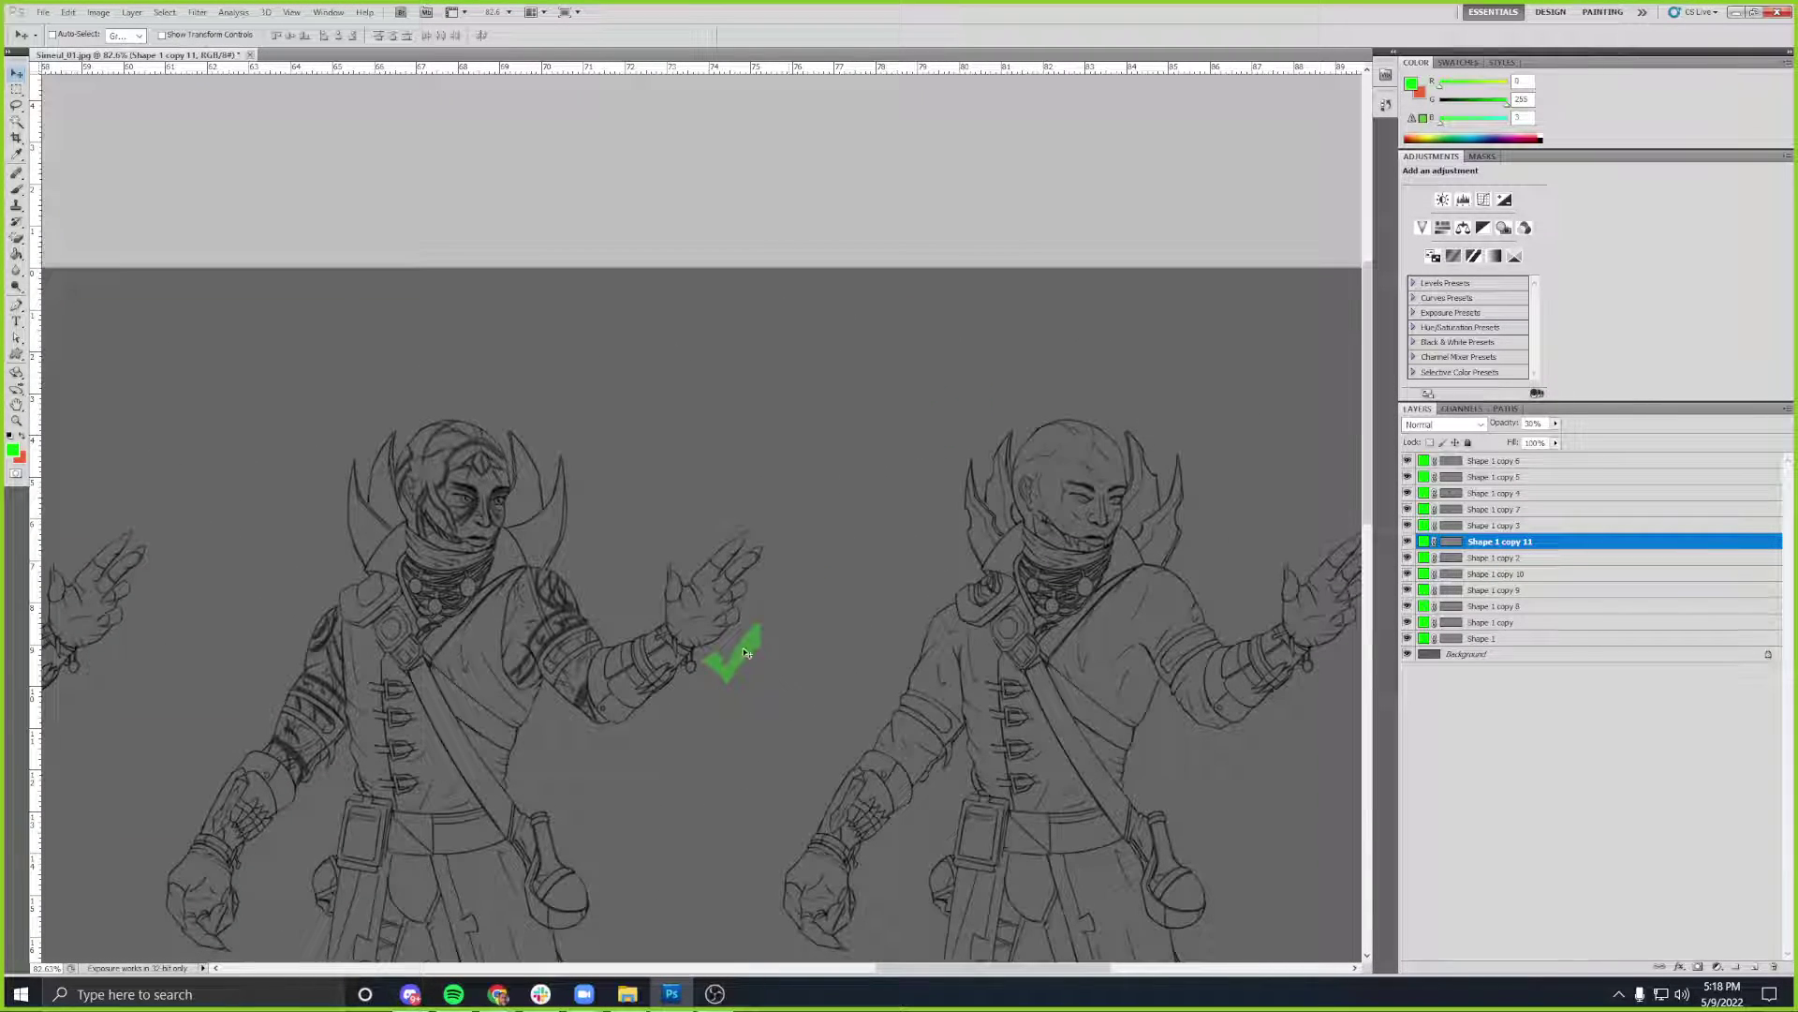
- Compare the coat lengths, legs and boots of the fifth and sixth figures with those of the earlier figures
{"action": "left_click_drag", "start_coordinate": [1068, 683], "coordinate": [789, 303]}
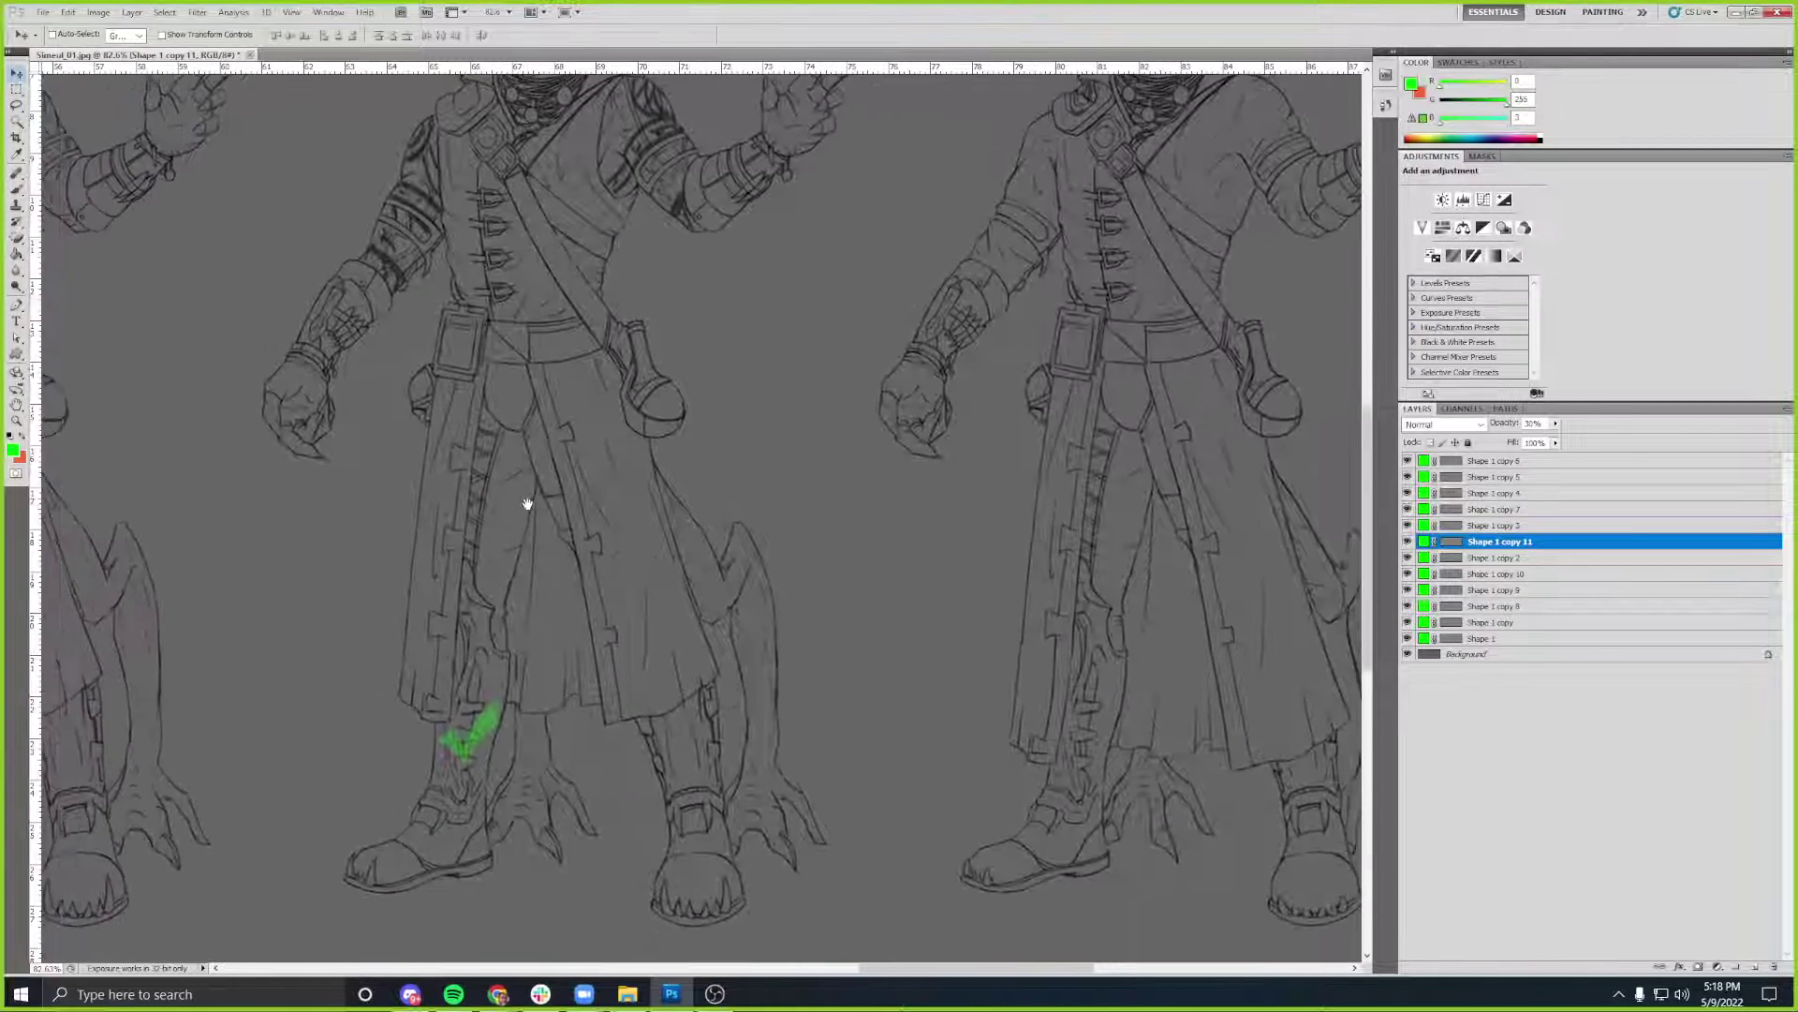
{"action": "left_click_drag", "start_coordinate": [582, 487], "coordinate": [683, 493]}
{"action": "left_click_drag", "start_coordinate": [300, 529], "coordinate": [695, 513]}
{"action": "left_click_drag", "start_coordinate": [392, 534], "coordinate": [848, 594]}
{"action": "left_click_drag", "start_coordinate": [199, 504], "coordinate": [618, 534]}
{"action": "left_click_drag", "start_coordinate": [357, 565], "coordinate": [788, 545]}
{"action": "left_click_drag", "start_coordinate": [411, 526], "coordinate": [787, 515]}
{"action": "left_click_drag", "start_coordinate": [258, 484], "coordinate": [347, 473]}
{"action": "left_click_drag", "start_coordinate": [927, 529], "coordinate": [466, 550]}
{"action": "mouse_move", "coordinate": [811, 532]}
{"action": "left_mouse_down"}
{"action": "mouse_move", "coordinate": [581, 545]}
{"action": "mouse_move", "coordinate": [546, 514]}
{"action": "left_mouse_up"}
{"action": "mouse_move", "coordinate": [960, 463]}
{"action": "left_mouse_down"}
{"action": "mouse_move", "coordinate": [622, 487]}
{"action": "mouse_move", "coordinate": [622, 518]}
{"action": "left_mouse_up"}
{"action": "left_click_drag", "start_coordinate": [931, 412], "coordinate": [537, 508]}
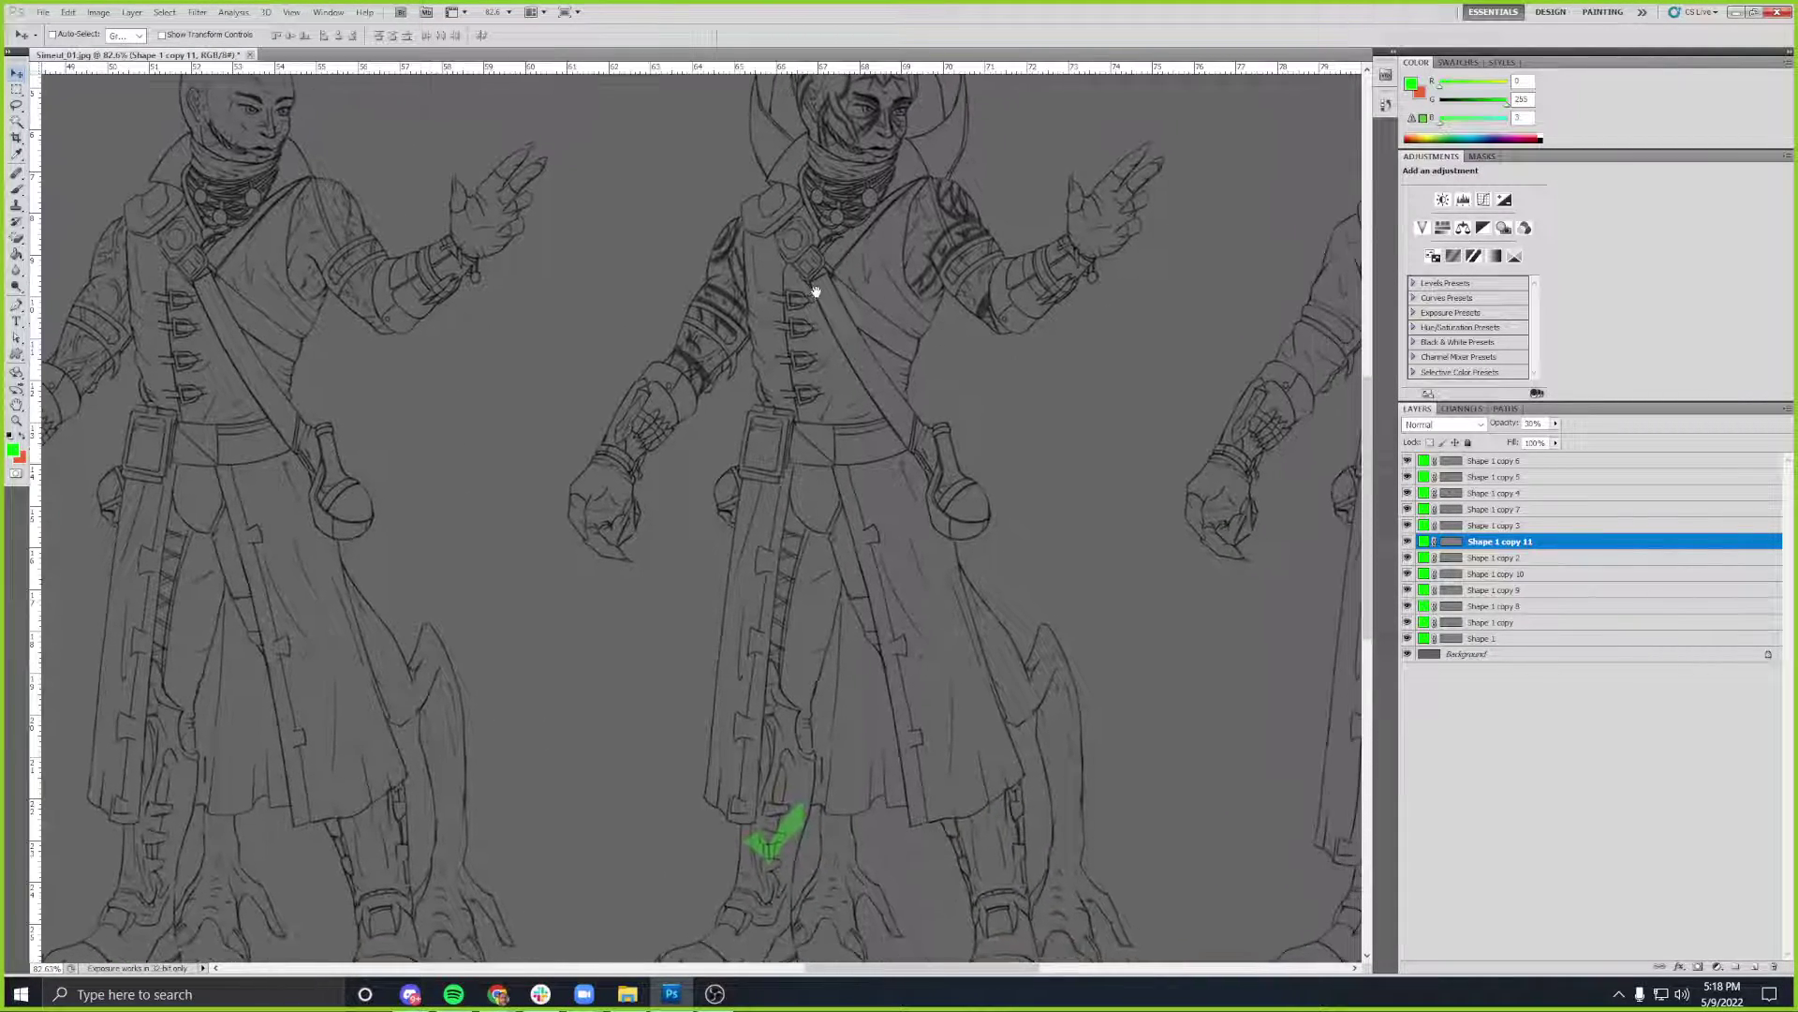
- Examine the sixth figure's collar and shoulder, then the fifth figure's face markings and tattooed arms up close
{"action": "left_click_drag", "start_coordinate": [1038, 475], "coordinate": [681, 610]}
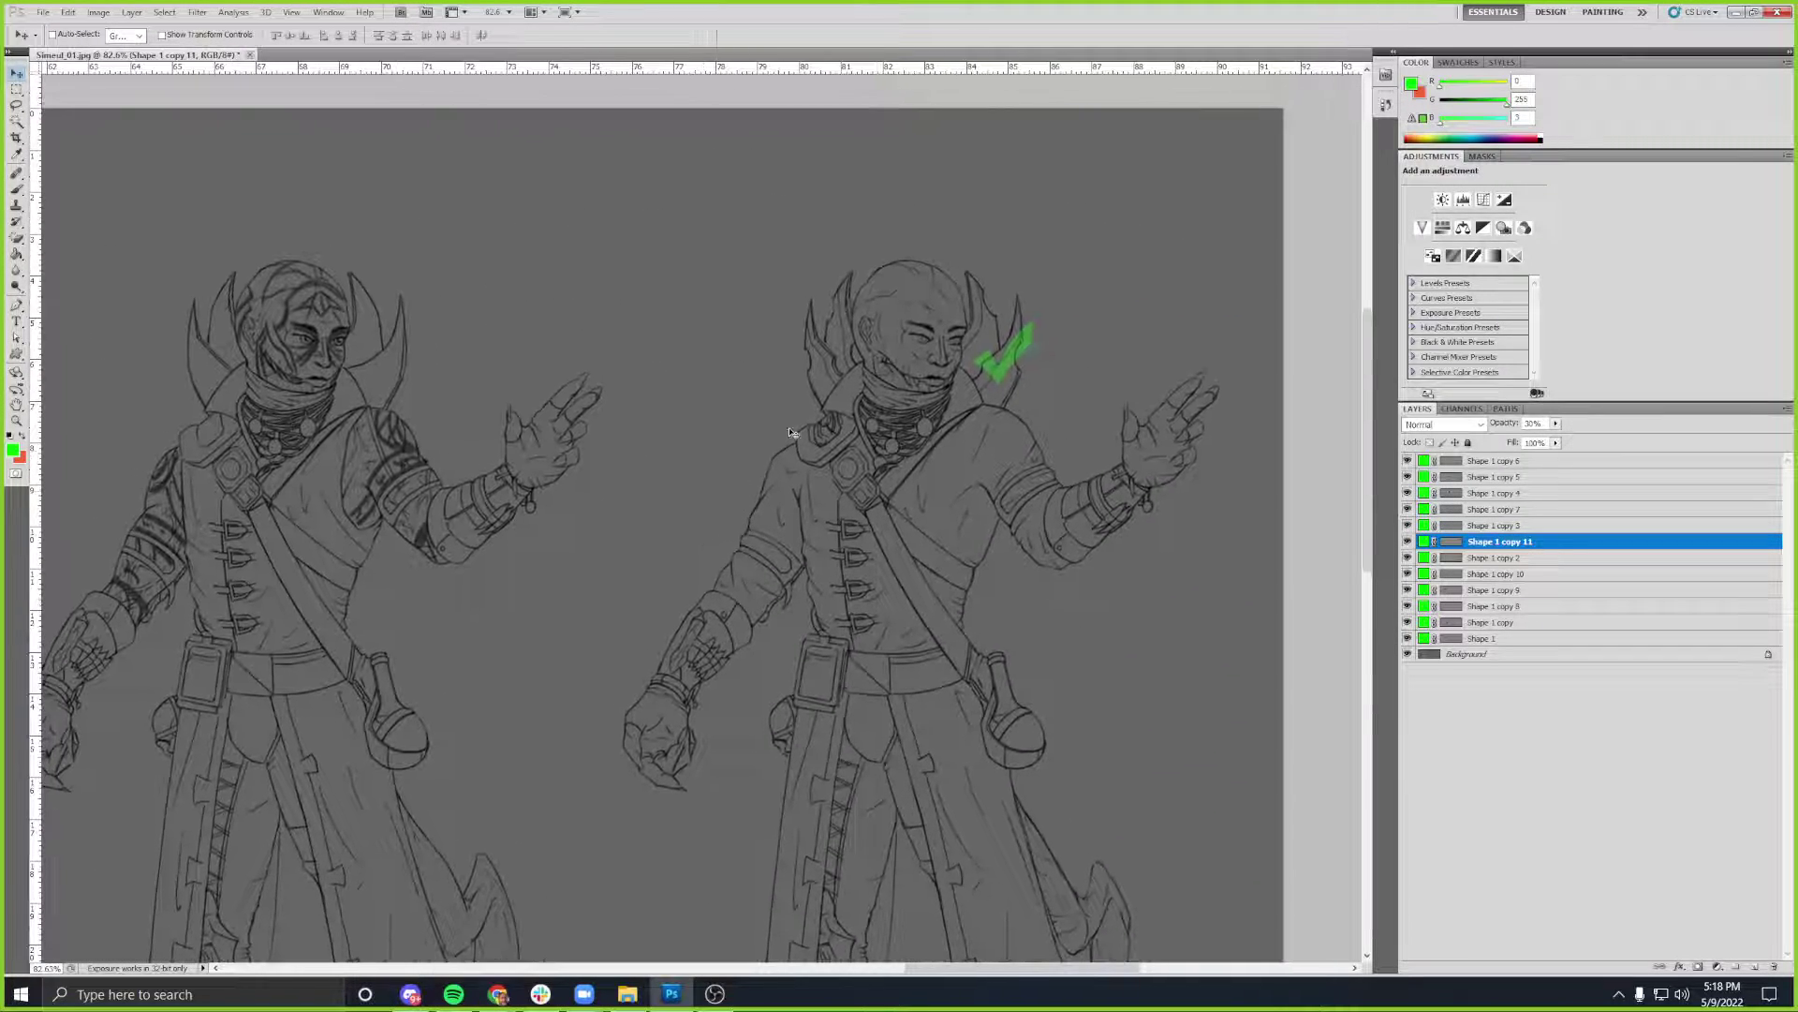
{"action": "scroll", "coordinate": [812, 413], "scroll_direction": "up", "scroll_amount": 2}
{"action": "left_click_drag", "start_coordinate": [747, 434], "coordinate": [791, 422]}
{"action": "key", "text": "ctrl+plus"}
{"action": "left_click_drag", "start_coordinate": [368, 405], "coordinate": [759, 382]}
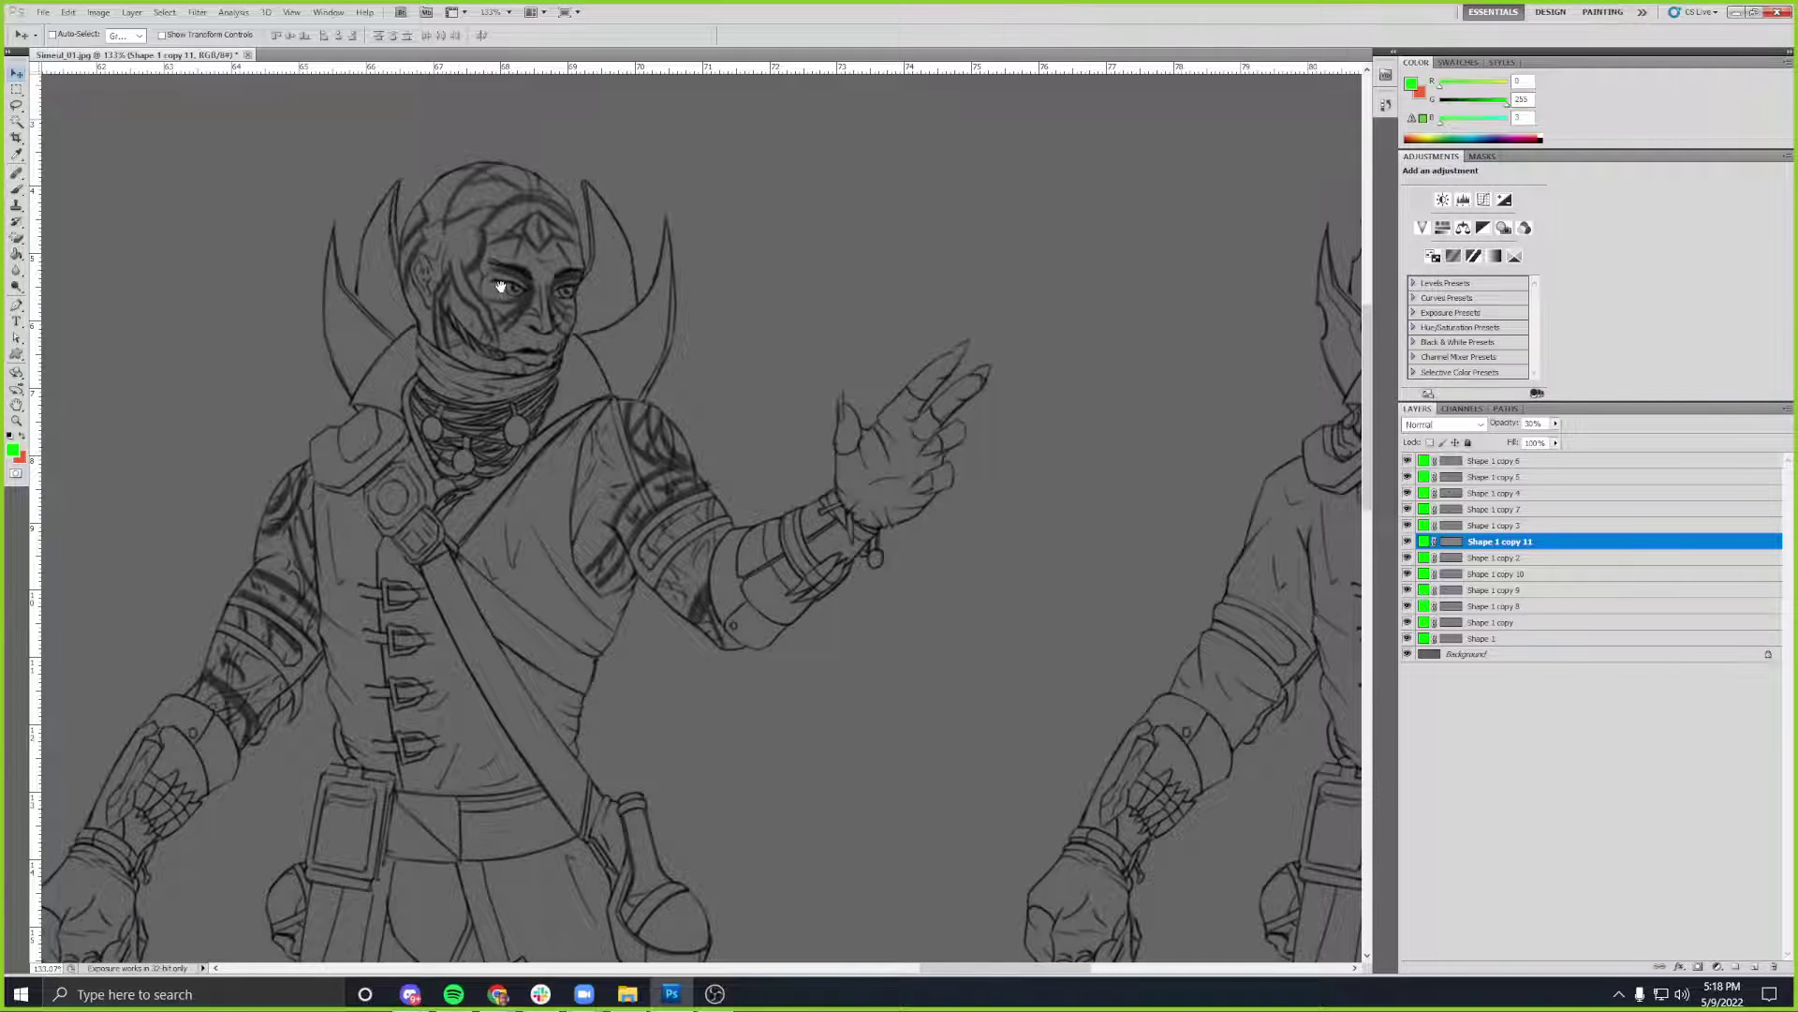
{"action": "left_click_drag", "start_coordinate": [504, 289], "coordinate": [580, 280]}
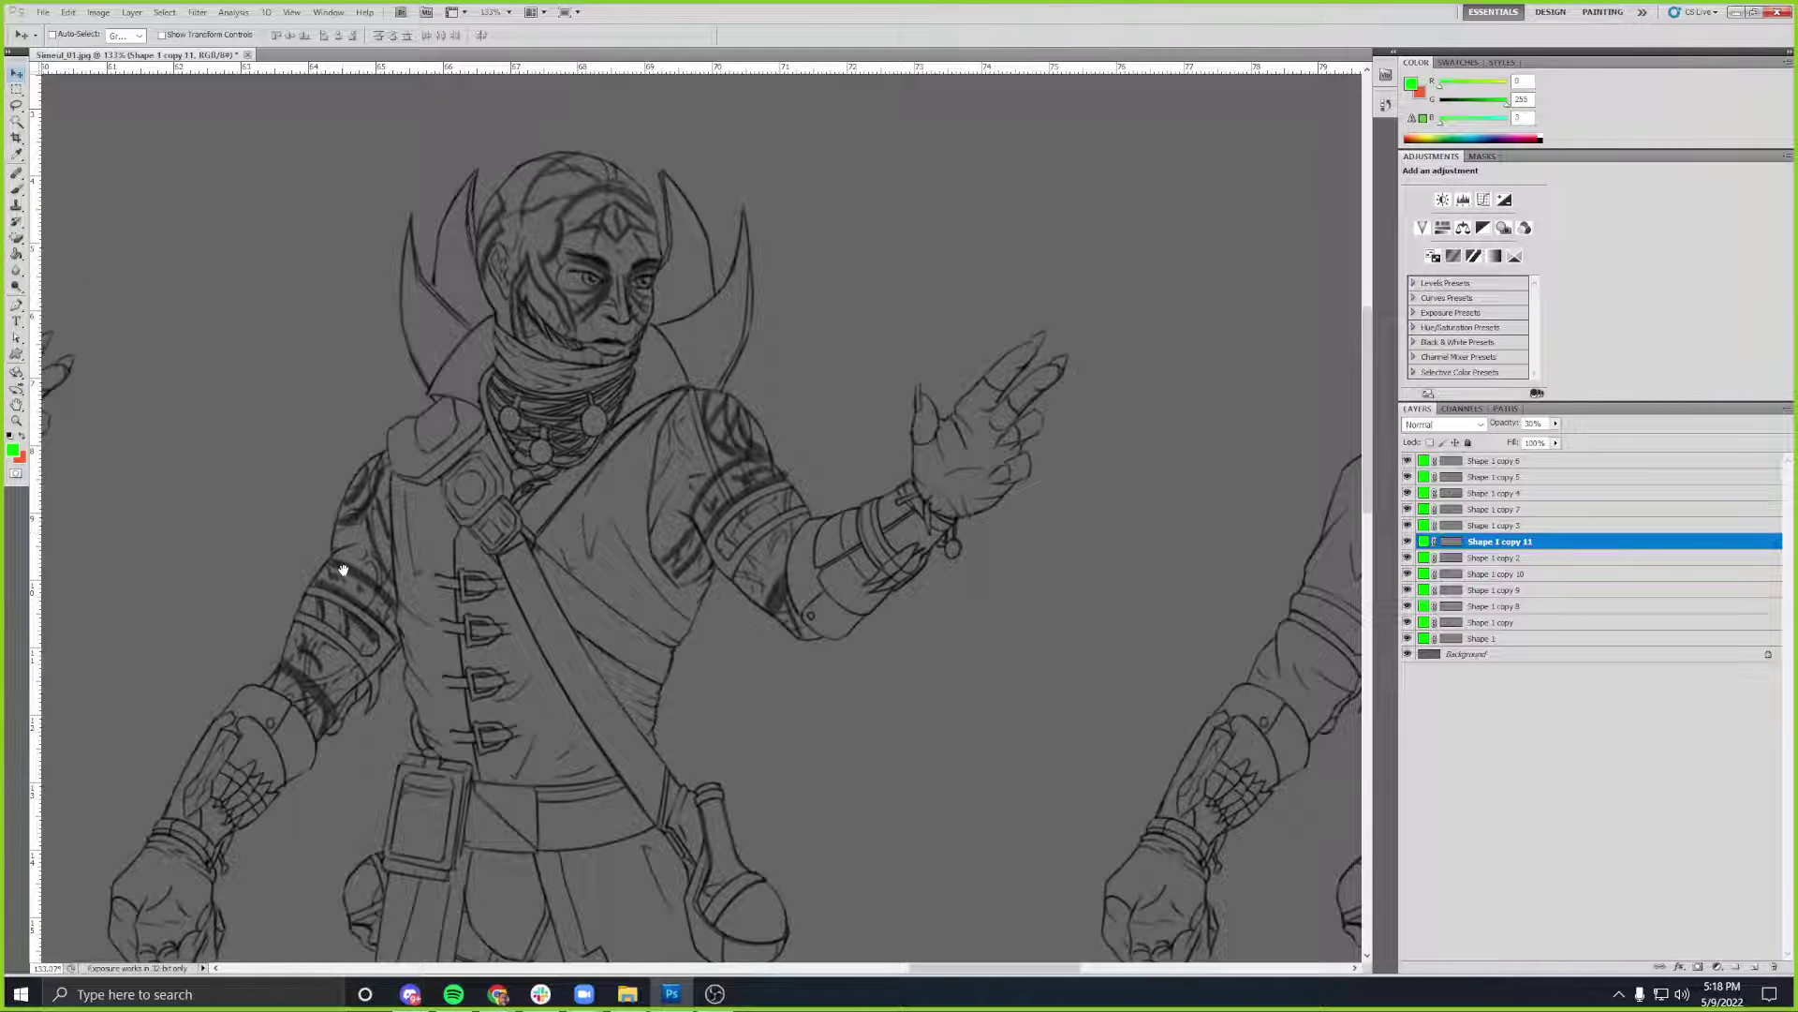
{"action": "mouse_move", "coordinate": [232, 533]}
{"action": "left_mouse_down"}
{"action": "mouse_move", "coordinate": [374, 543]}
{"action": "mouse_move", "coordinate": [446, 515]}
{"action": "mouse_move", "coordinate": [469, 476]}
{"action": "mouse_move", "coordinate": [526, 498]}
{"action": "mouse_move", "coordinate": [696, 500]}
{"action": "left_mouse_up"}
{"action": "left_click_drag", "start_coordinate": [530, 542], "coordinate": [736, 493]}
{"action": "left_click_drag", "start_coordinate": [639, 585], "coordinate": [476, 544]}
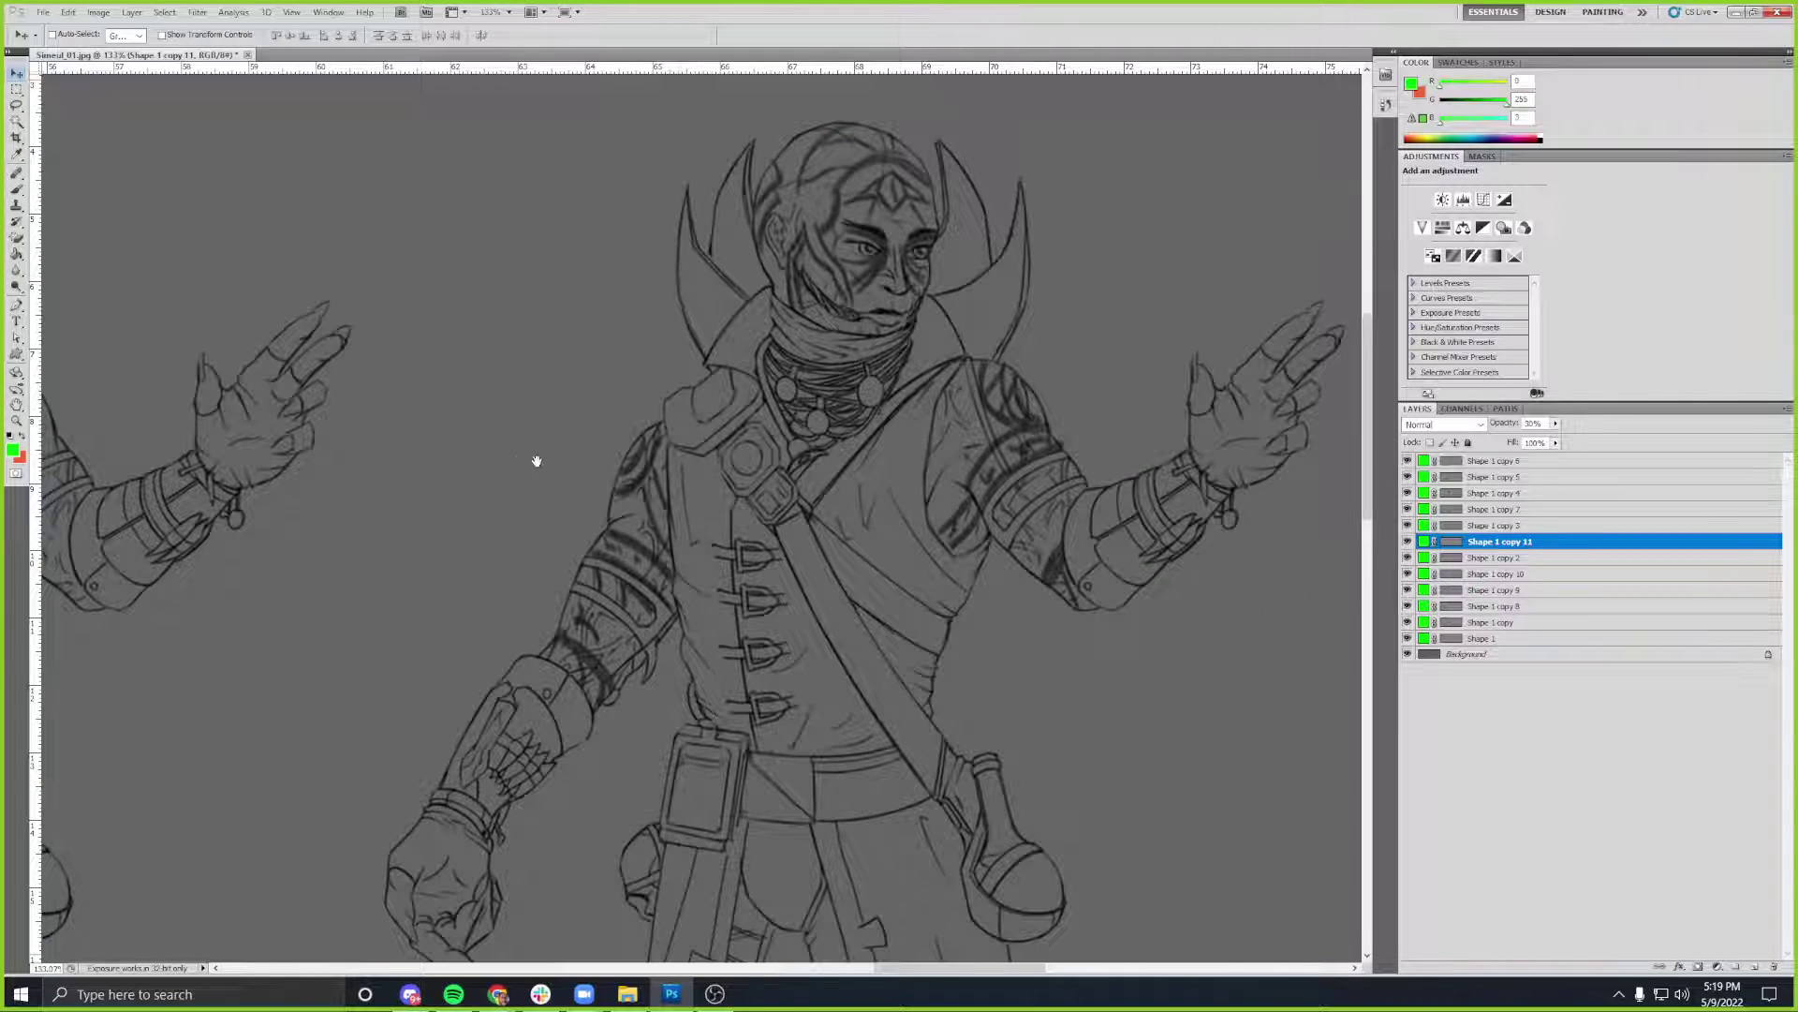
{"action": "left_click_drag", "start_coordinate": [534, 463], "coordinate": [476, 443]}
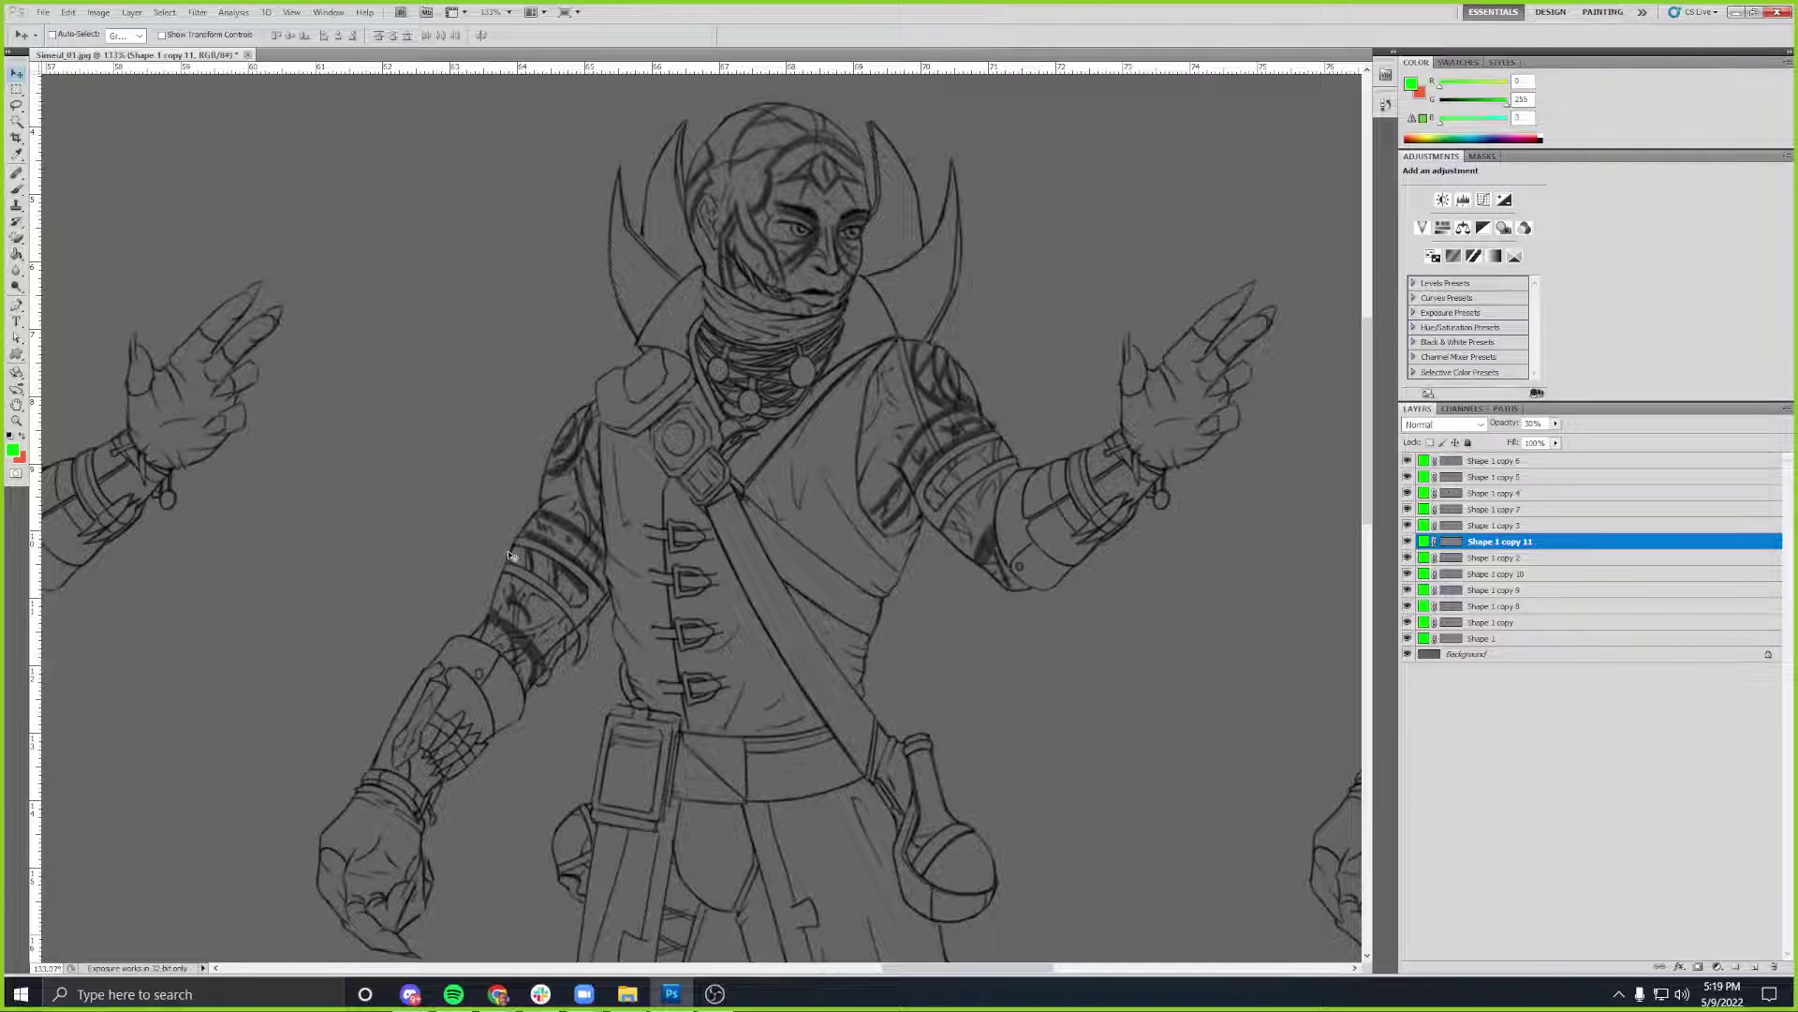
- Duplicate the sixth figure's collar check mark onto the fifth figure's tattooed shoulders and upper arm, and into the empty space beside its head
{"action": "left_click_drag", "start_coordinate": [1076, 292], "coordinate": [969, 296]}
{"action": "left_click_drag", "start_coordinate": [1175, 490], "coordinate": [928, 479]}
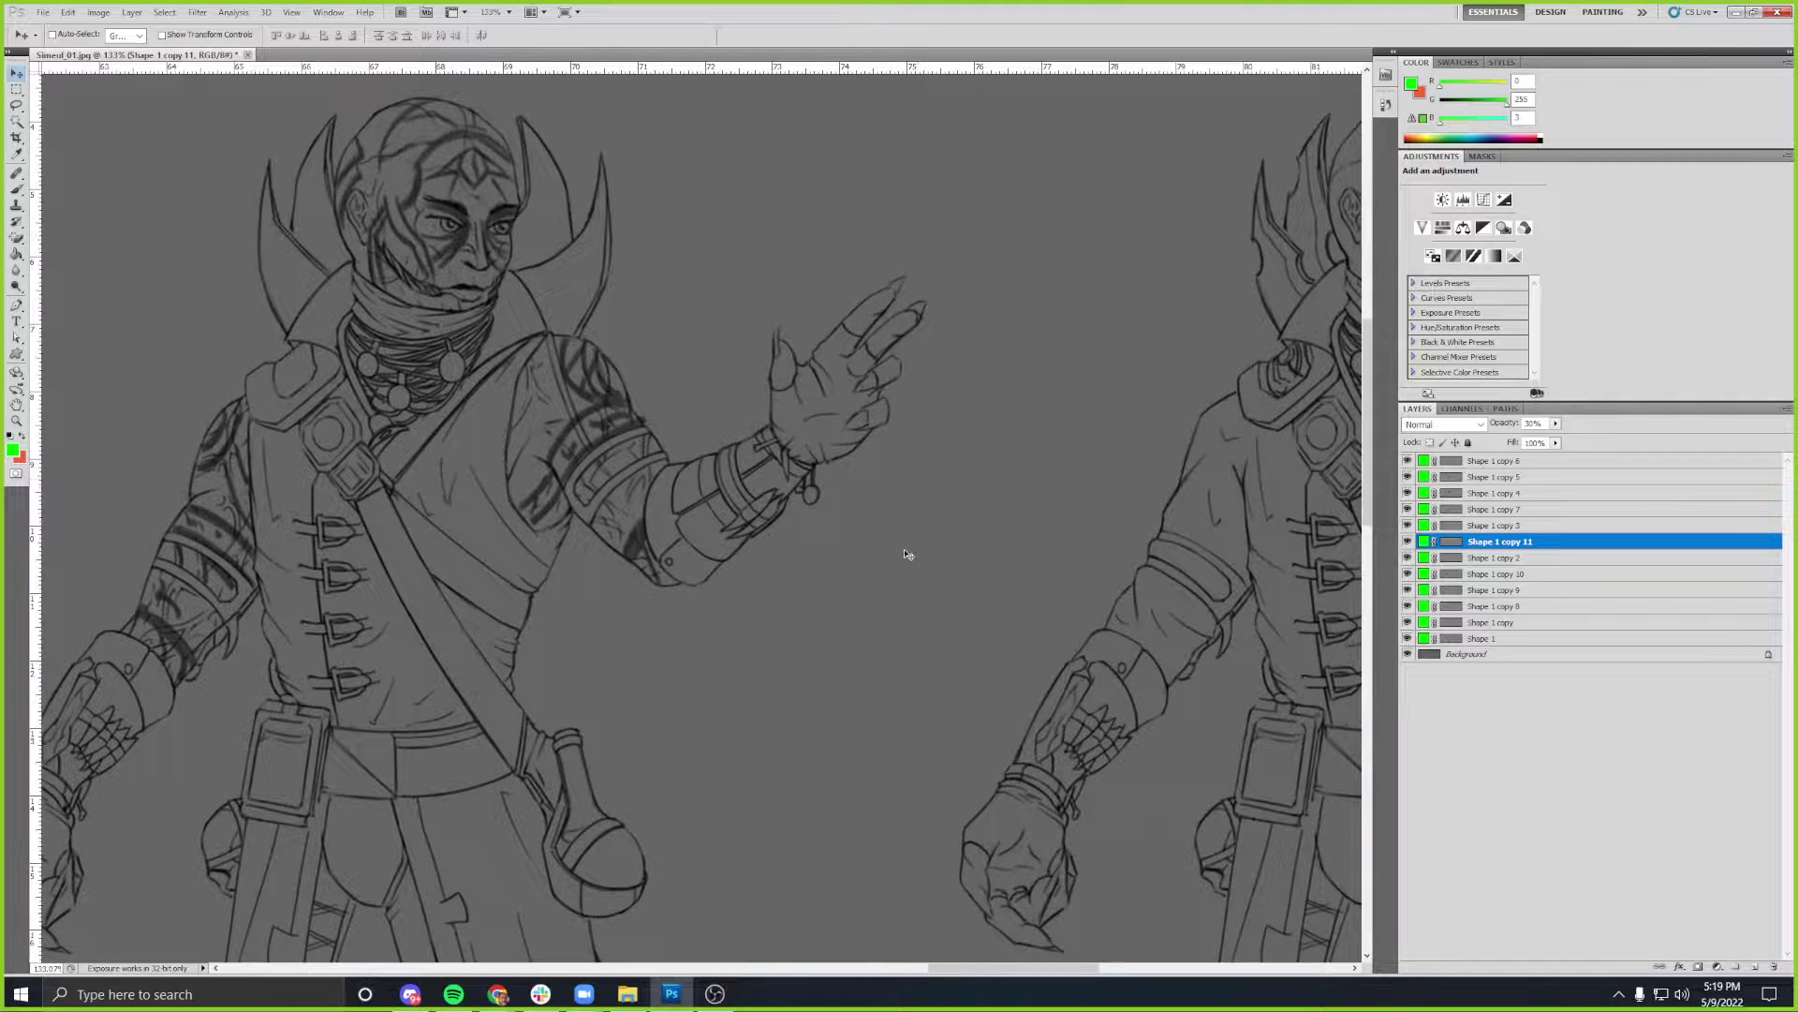
{"action": "left_click_drag", "start_coordinate": [913, 553], "coordinate": [433, 478]}
{"action": "left_click_drag", "start_coordinate": [562, 361], "coordinate": [843, 370]}
{"action": "left_click_drag", "start_coordinate": [1347, 208], "coordinate": [394, 317]}
{"action": "left_click_drag", "start_coordinate": [639, 283], "coordinate": [378, 331]}
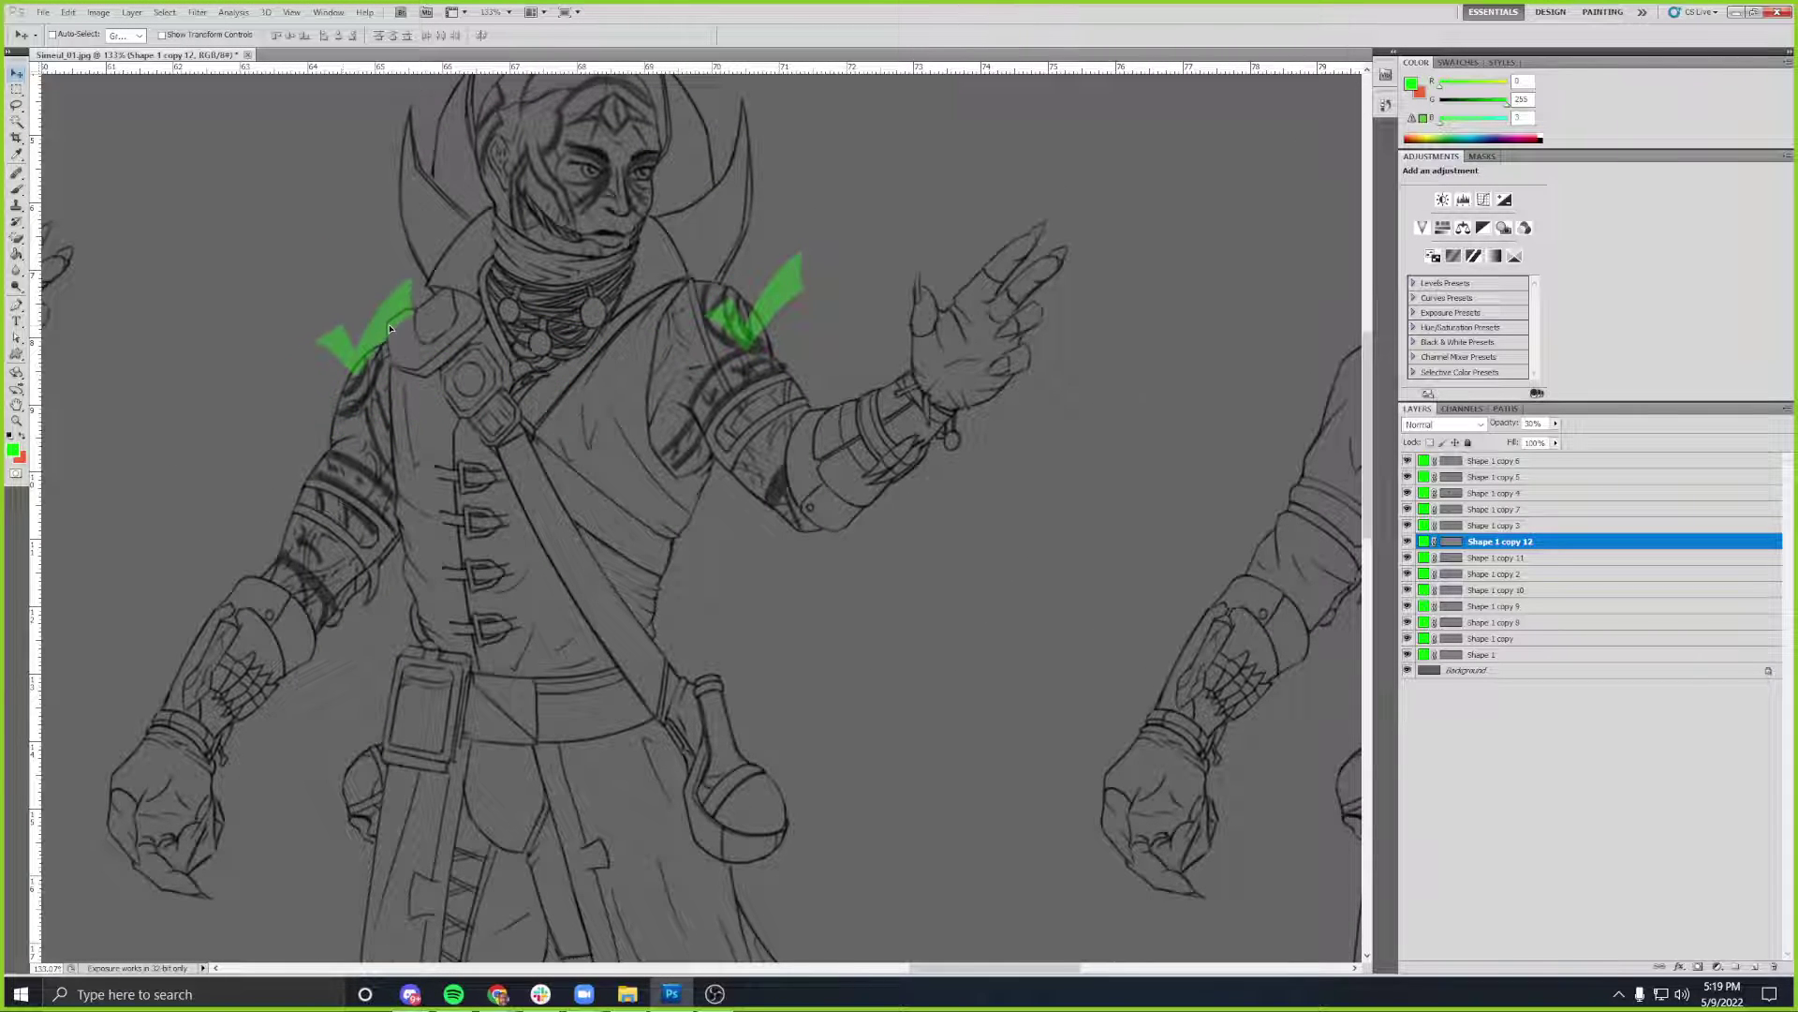
{"action": "left_click_drag", "start_coordinate": [378, 406], "coordinate": [386, 420]}
{"action": "left_click_drag", "start_coordinate": [824, 234], "coordinate": [819, 356]}
{"action": "left_click_drag", "start_coordinate": [619, 205], "coordinate": [988, 177]}
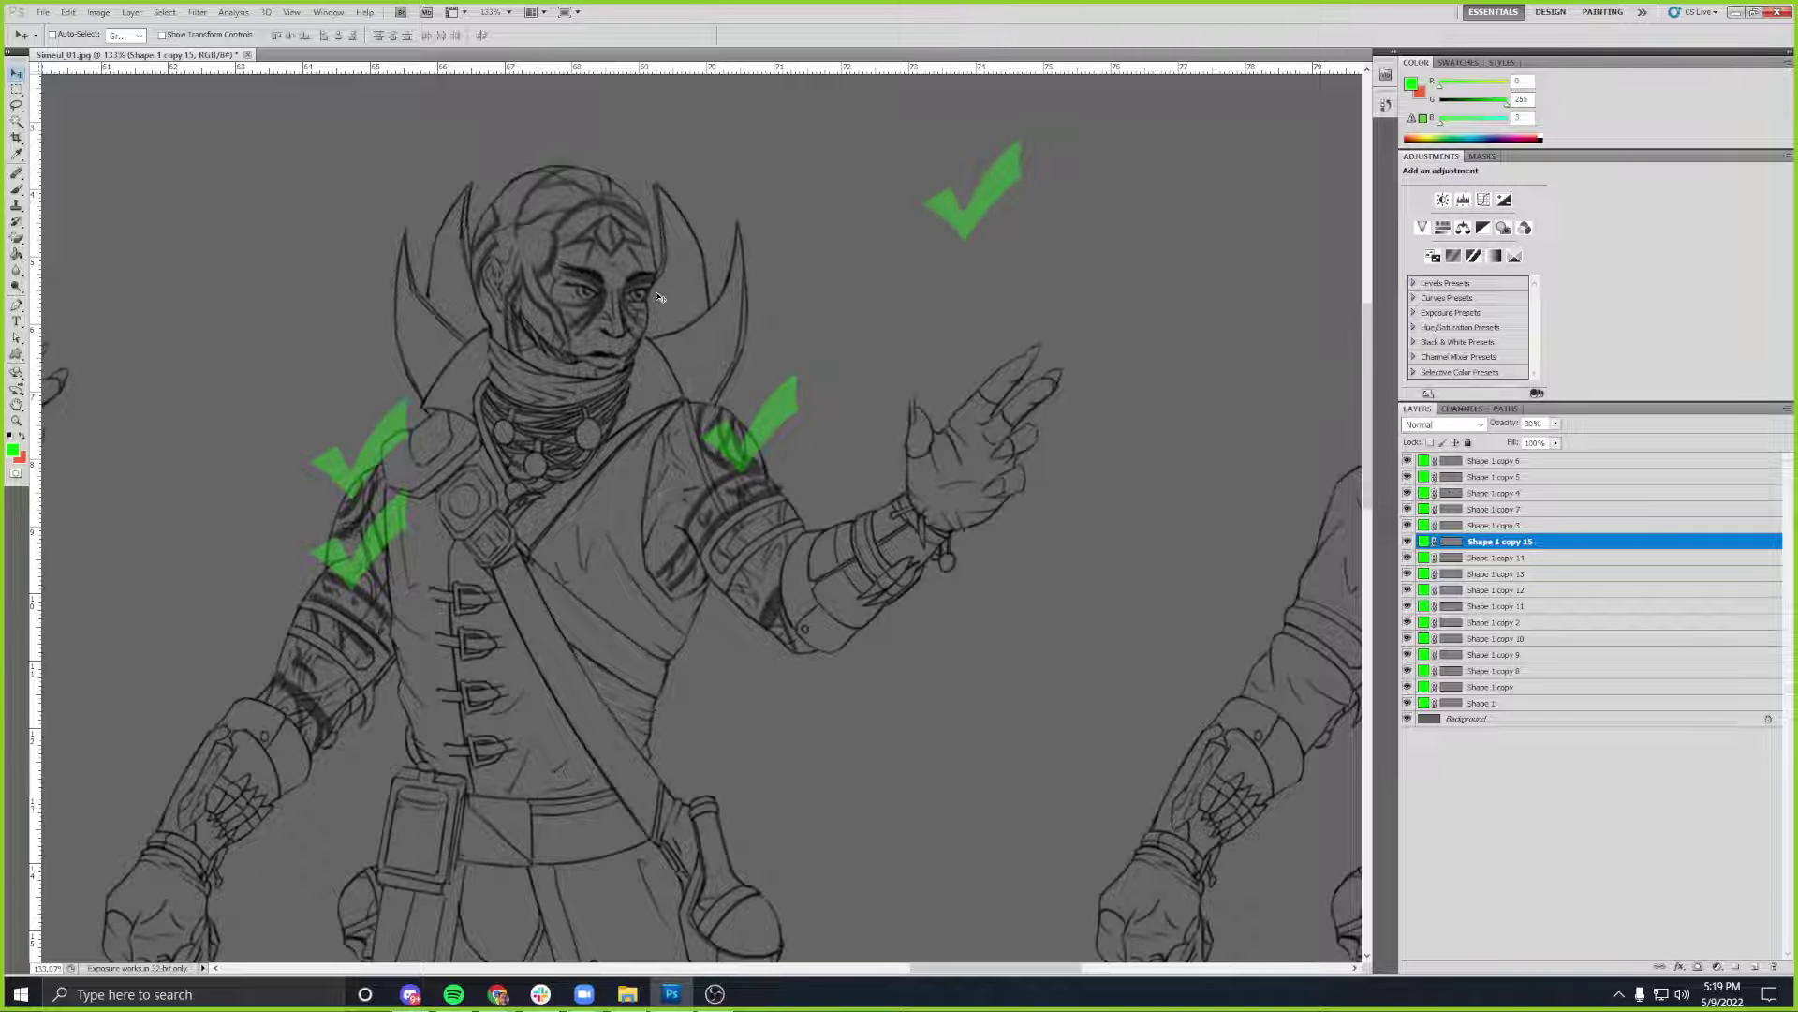
- Compare the heads, scarves, collars and skin markings from the fifth figure back to the second, and onward to the sixth
{"action": "mouse_move", "coordinate": [910, 296]}
{"action": "left_mouse_down"}
{"action": "mouse_move", "coordinate": [810, 329]}
{"action": "mouse_move", "coordinate": [556, 352]}
{"action": "left_mouse_up"}
{"action": "left_click_drag", "start_coordinate": [775, 363], "coordinate": [313, 319]}
{"action": "left_click_drag", "start_coordinate": [609, 314], "coordinate": [862, 309]}
{"action": "mouse_move", "coordinate": [225, 318]}
{"action": "left_mouse_down"}
{"action": "mouse_move", "coordinate": [806, 305]}
{"action": "mouse_move", "coordinate": [354, 290]}
{"action": "mouse_move", "coordinate": [871, 281]}
{"action": "mouse_move", "coordinate": [718, 285]}
{"action": "mouse_move", "coordinate": [833, 278]}
{"action": "left_mouse_up"}
{"action": "left_click_drag", "start_coordinate": [552, 301], "coordinate": [843, 272]}
{"action": "left_click_drag", "start_coordinate": [337, 265], "coordinate": [867, 294]}
{"action": "left_click_drag", "start_coordinate": [602, 273], "coordinate": [1077, 290]}
{"action": "left_click_drag", "start_coordinate": [749, 338], "coordinate": [930, 336]}
{"action": "left_click_drag", "start_coordinate": [354, 327], "coordinate": [477, 324]}
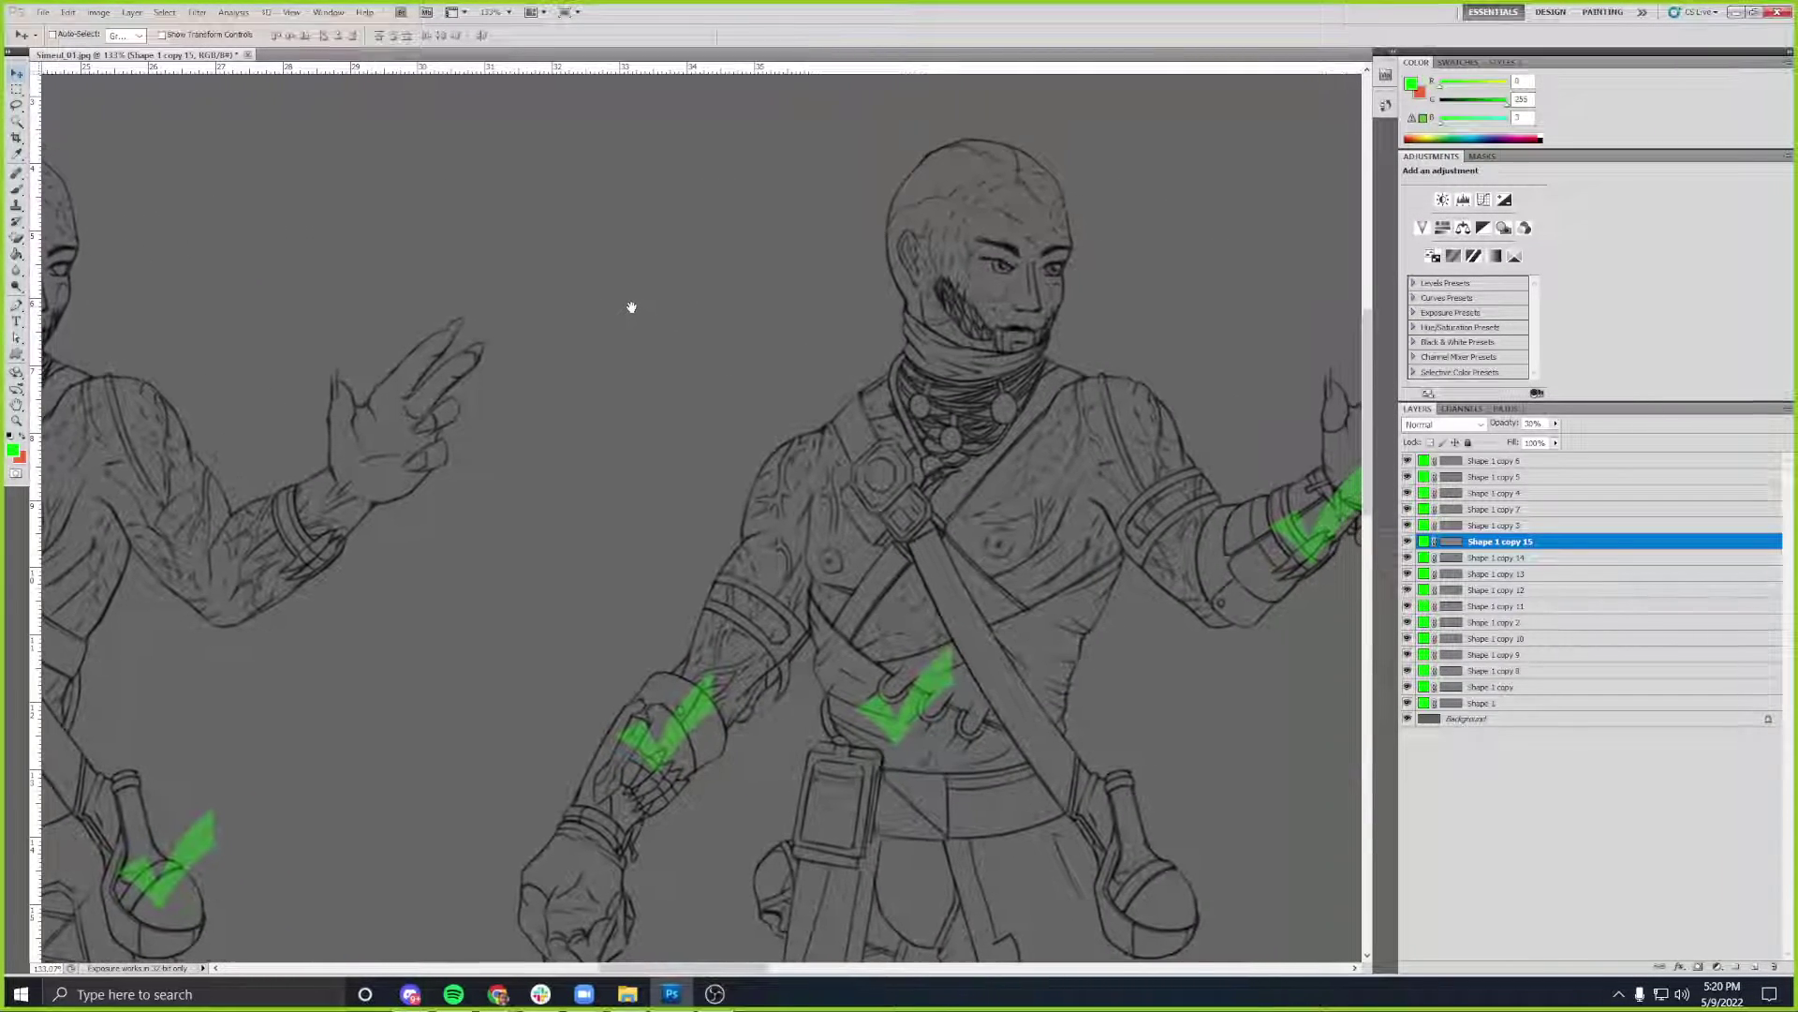
{"action": "scroll", "coordinate": [621, 306], "scroll_direction": "right", "scroll_amount": 15}
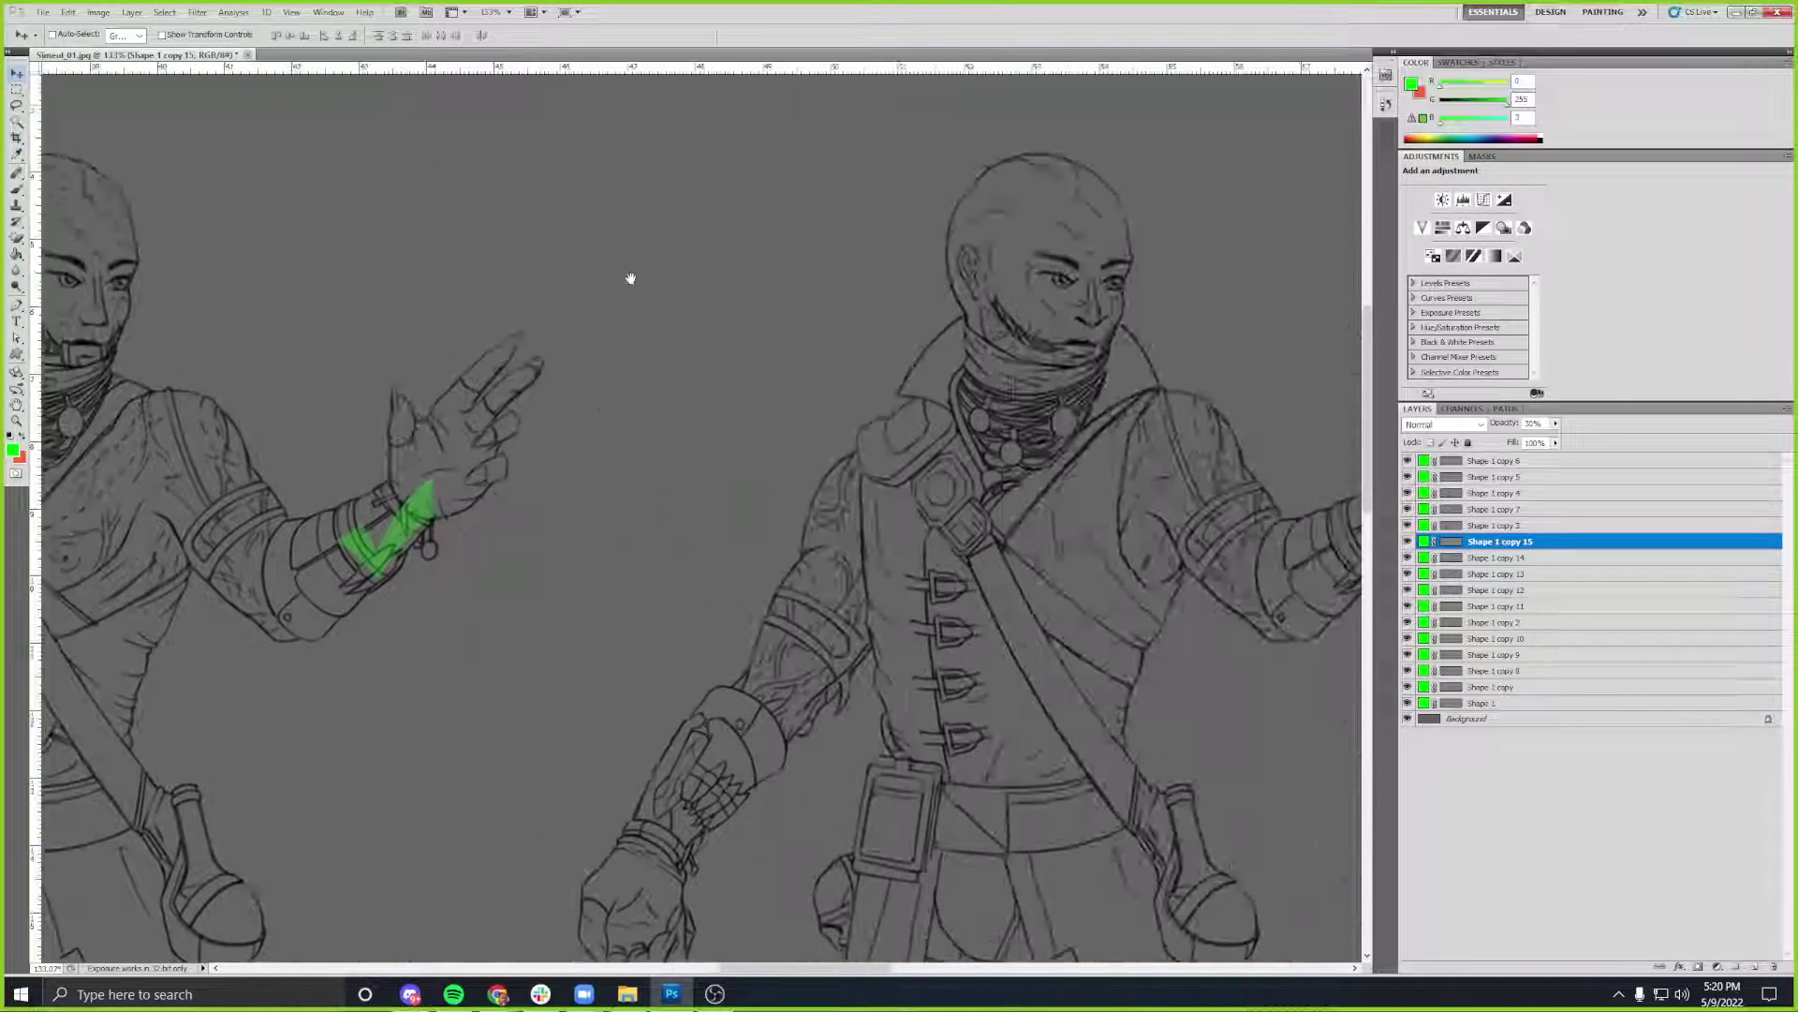
{"action": "left_click_drag", "start_coordinate": [640, 284], "coordinate": [383, 286]}
{"action": "scroll", "coordinate": [383, 286], "scroll_direction": "right", "scroll_amount": 10}
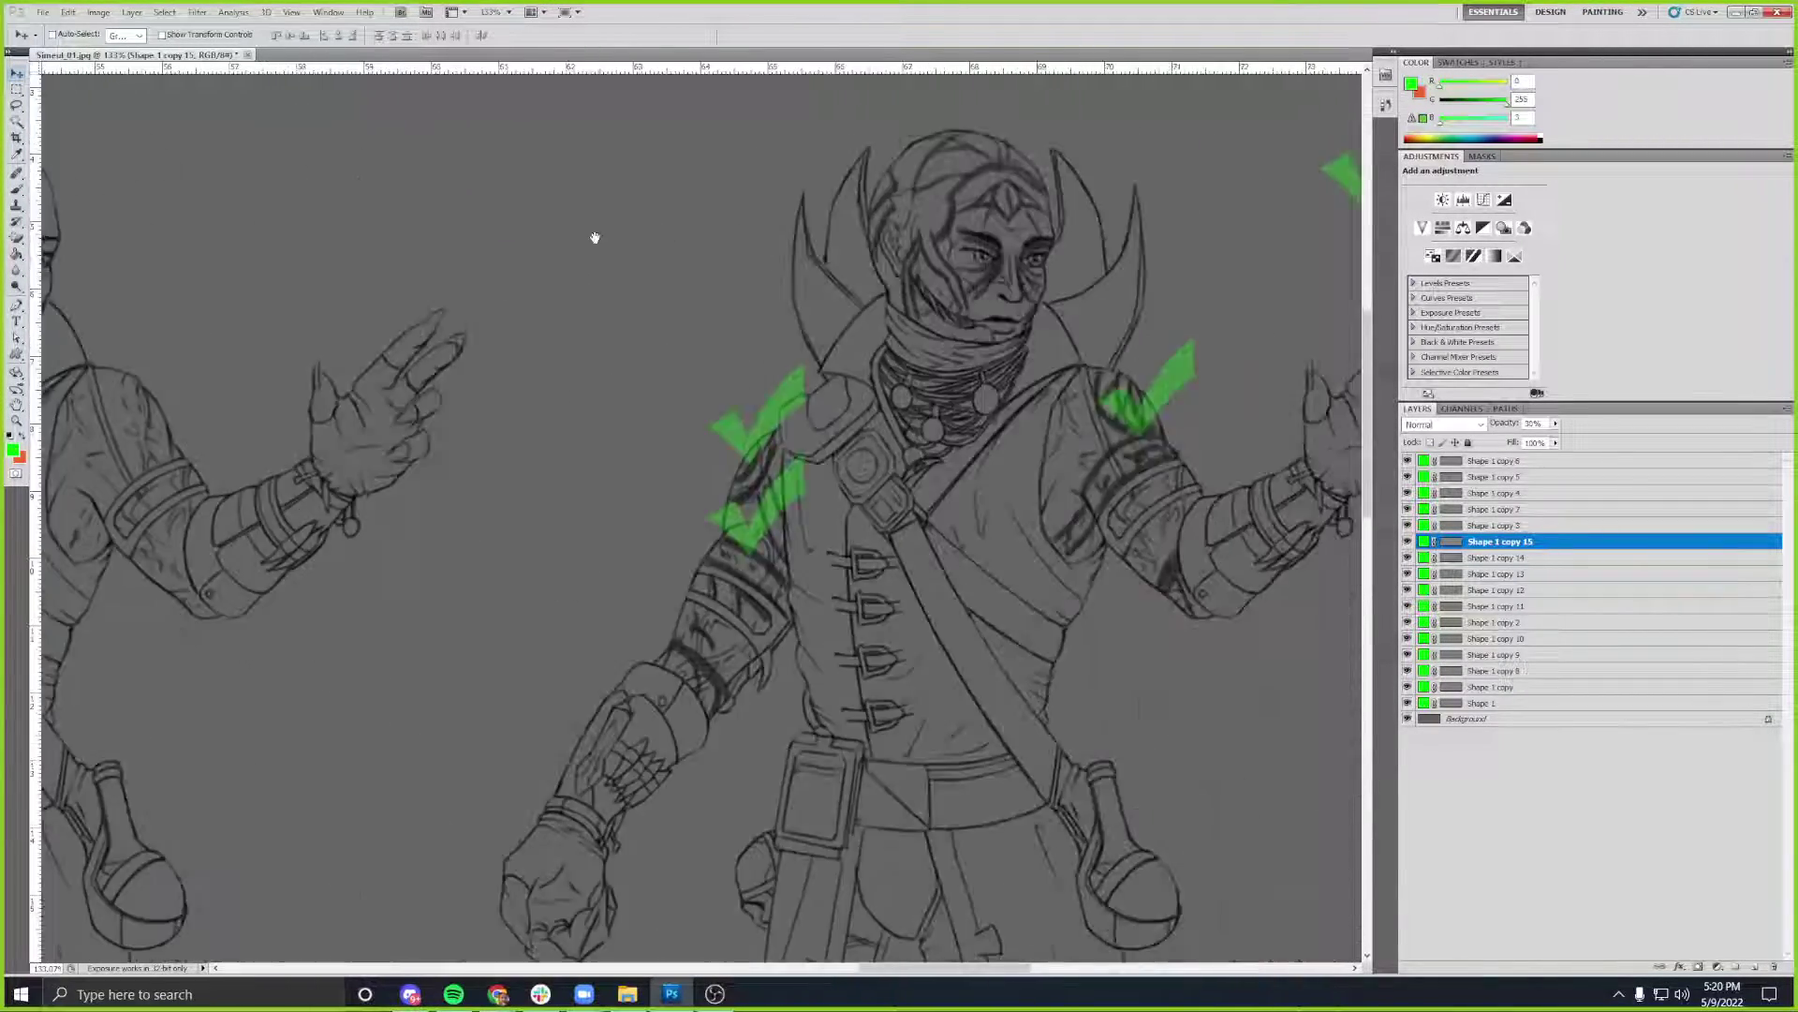
{"action": "scroll", "coordinate": [557, 233], "scroll_direction": "right", "scroll_amount": 13}
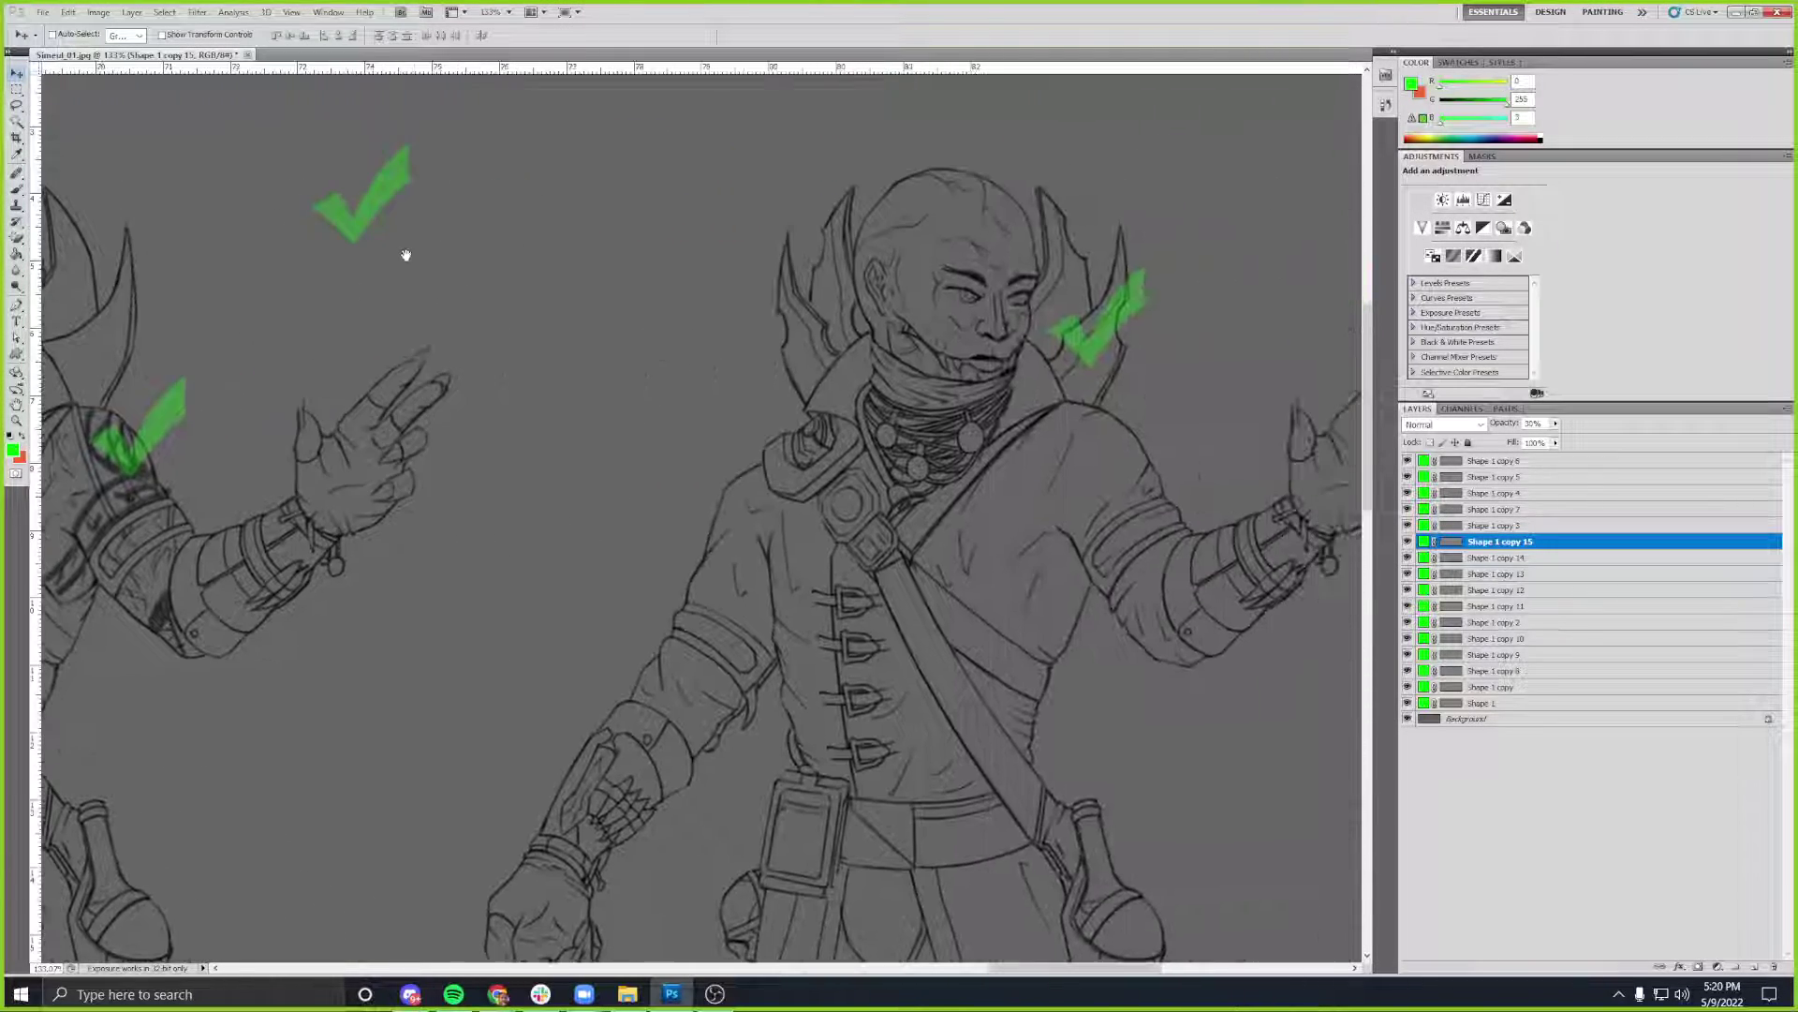
- Compare the heads, collars, scarves and skin markings from the sixth figure back to the second up close
{"action": "left_click_drag", "start_coordinate": [405, 254], "coordinate": [394, 210]}
{"action": "left_click_drag", "start_coordinate": [554, 242], "coordinate": [746, 229]}
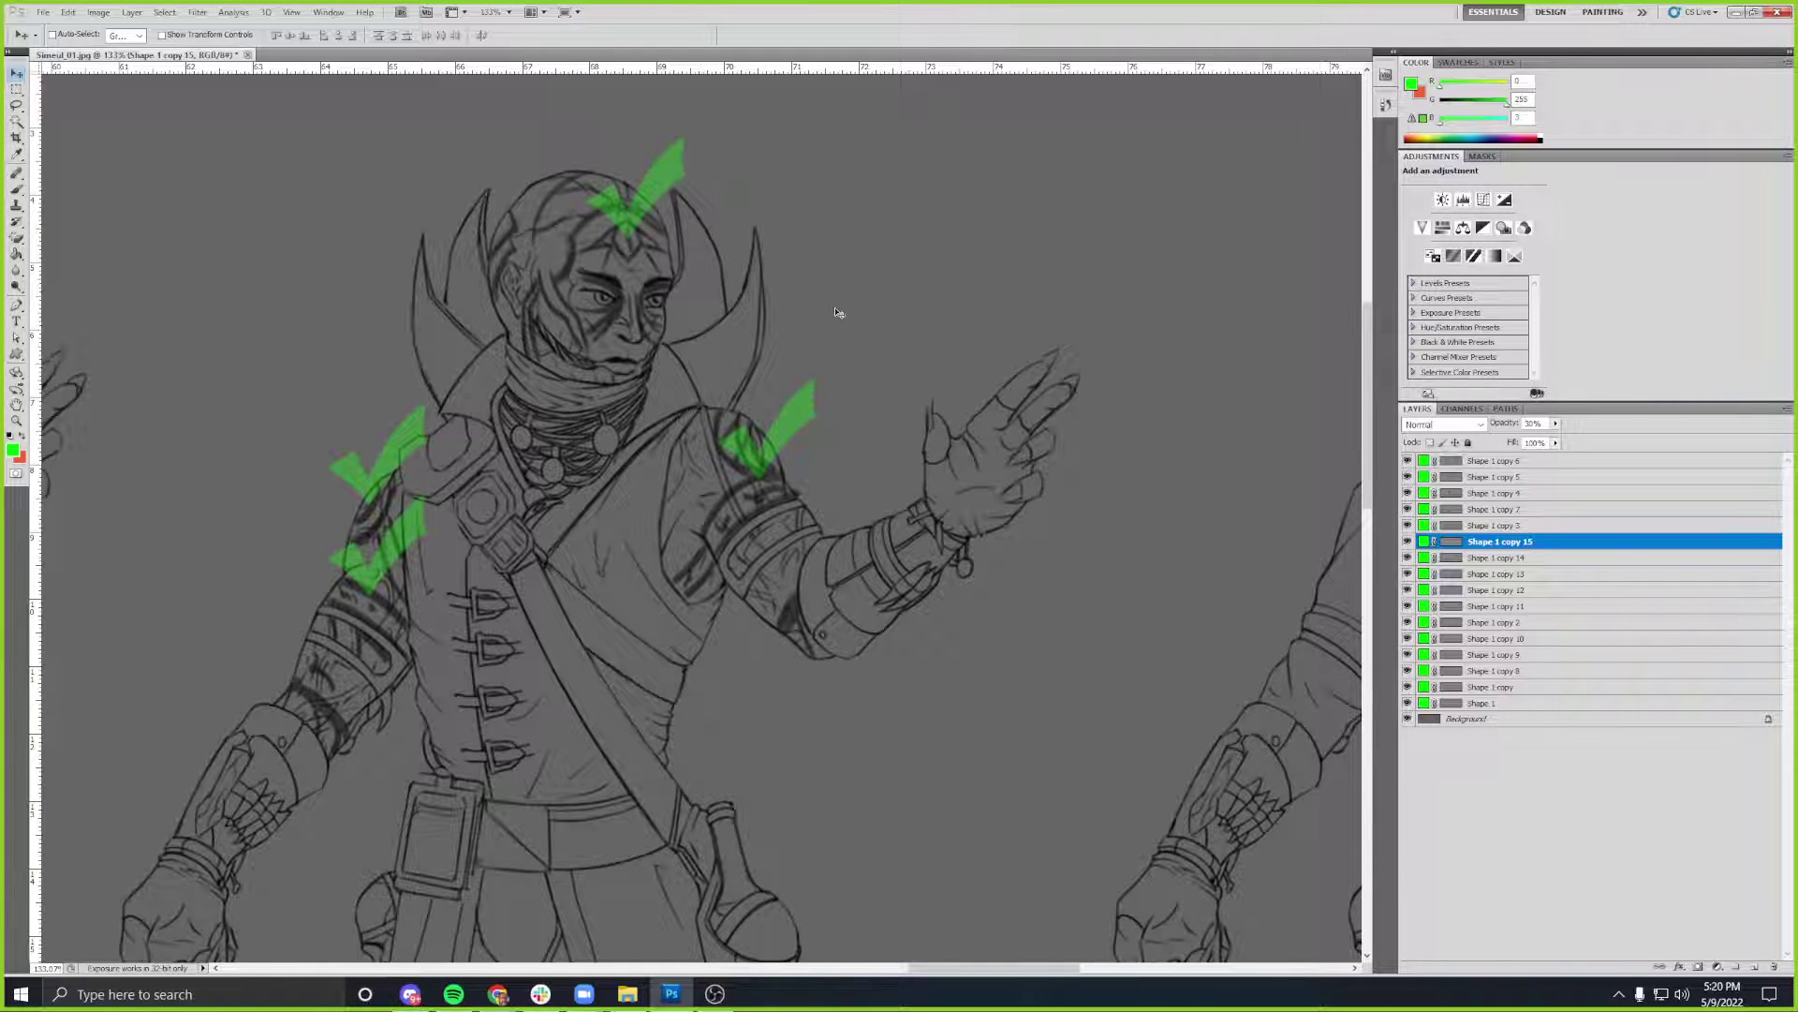
{"action": "left_click_drag", "start_coordinate": [848, 318], "coordinate": [834, 241]}
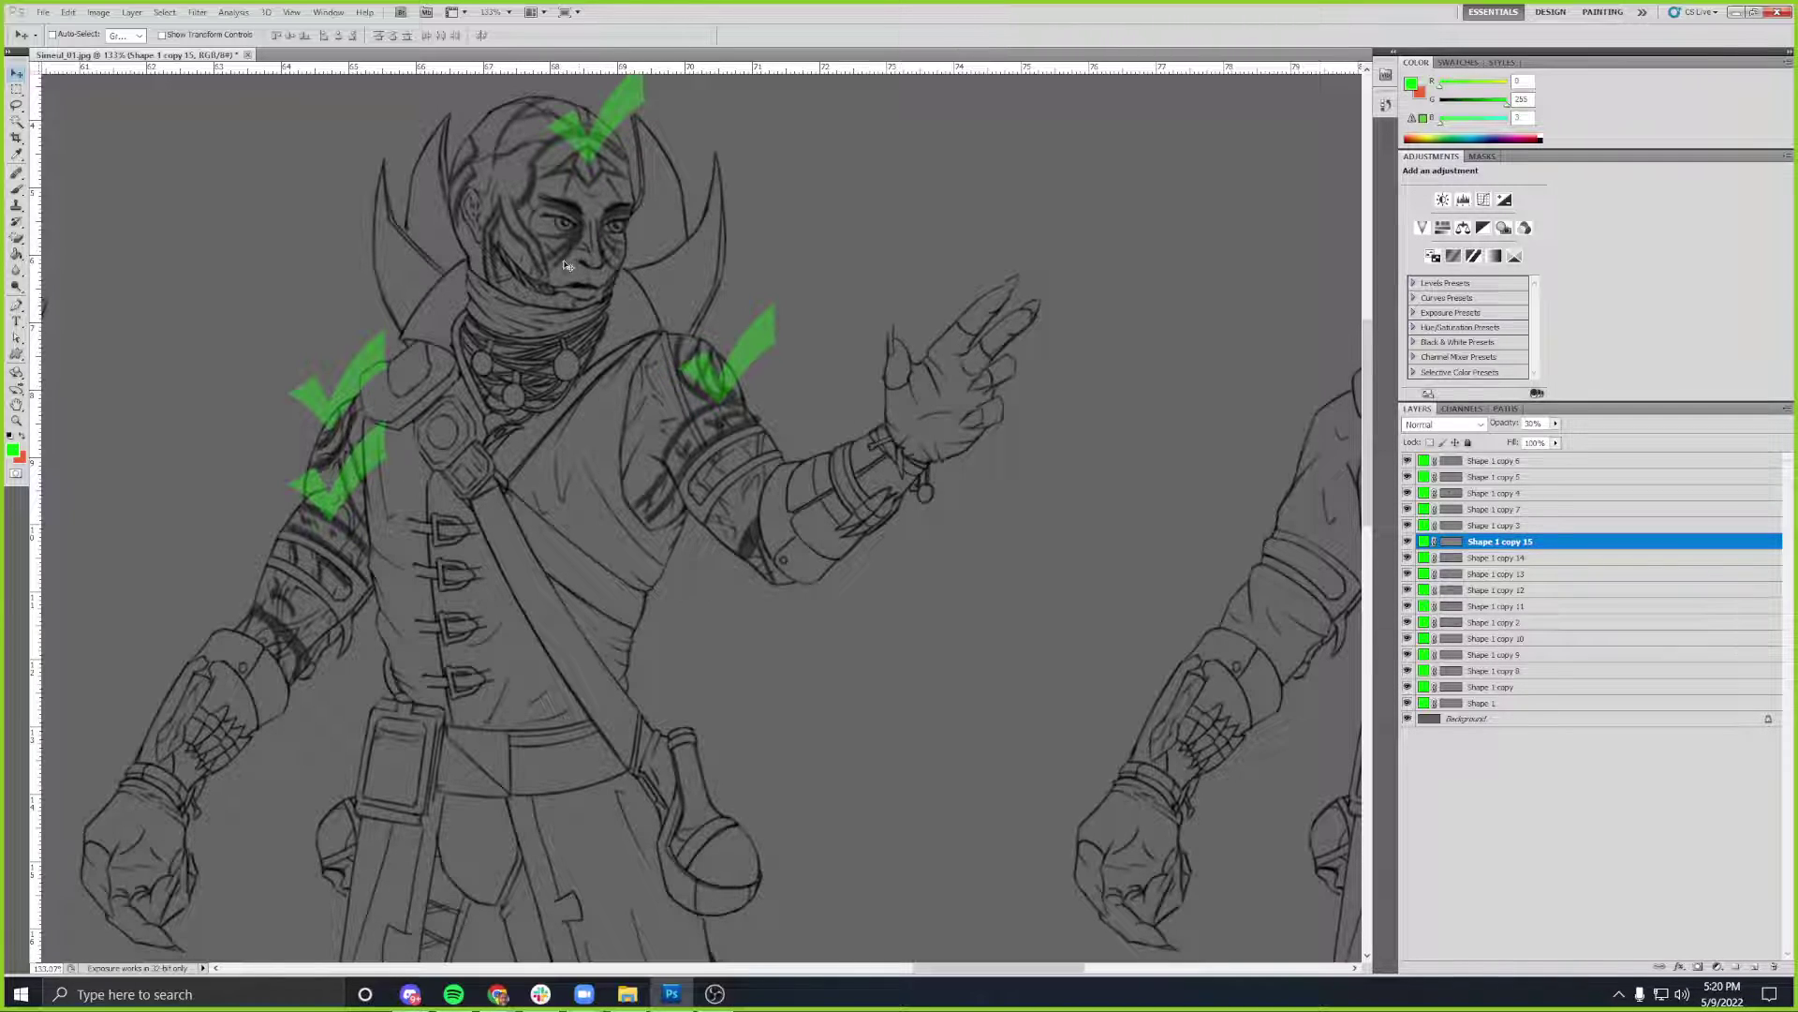
{"action": "left_click_drag", "start_coordinate": [851, 253], "coordinate": [729, 371]}
{"action": "left_click_drag", "start_coordinate": [220, 298], "coordinate": [746, 346]}
{"action": "scroll", "coordinate": [667, 303], "scroll_direction": "up", "scroll_amount": 6}
{"action": "left_click_drag", "start_coordinate": [413, 334], "coordinate": [647, 339]}
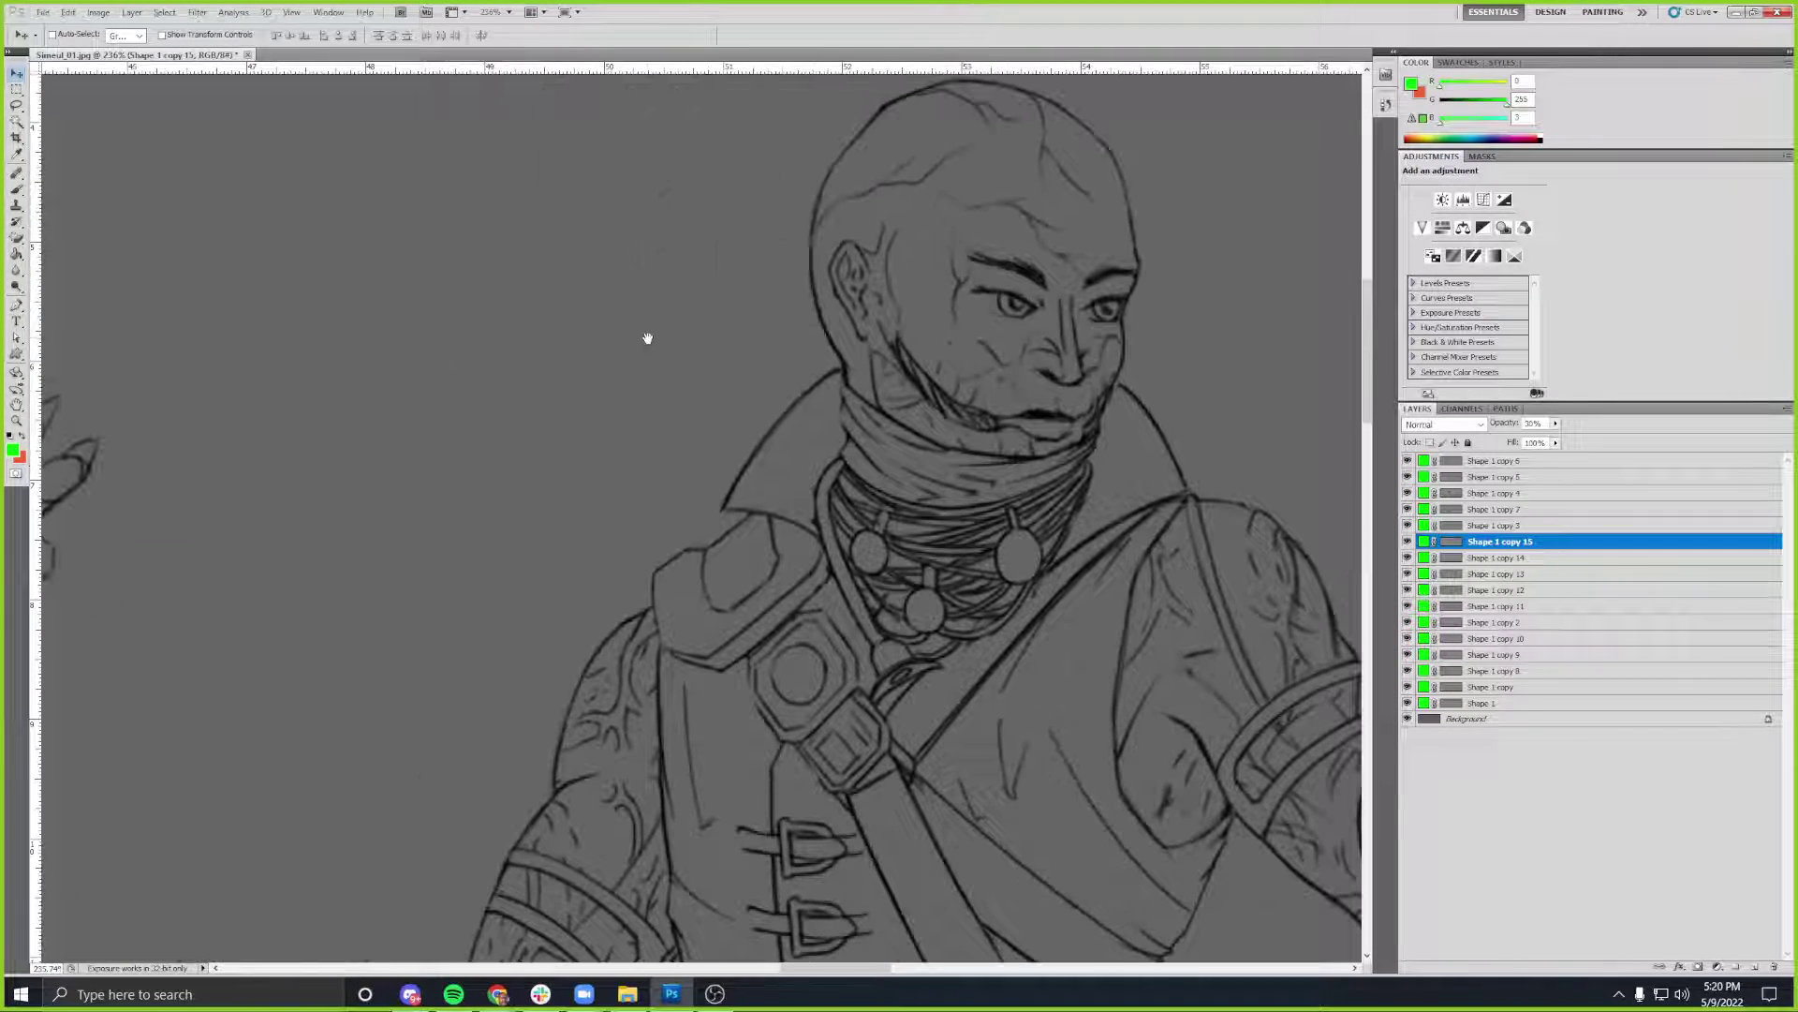
{"action": "left_click_drag", "start_coordinate": [66, 313], "coordinate": [586, 340]}
{"action": "left_click_drag", "start_coordinate": [150, 372], "coordinate": [683, 361]}
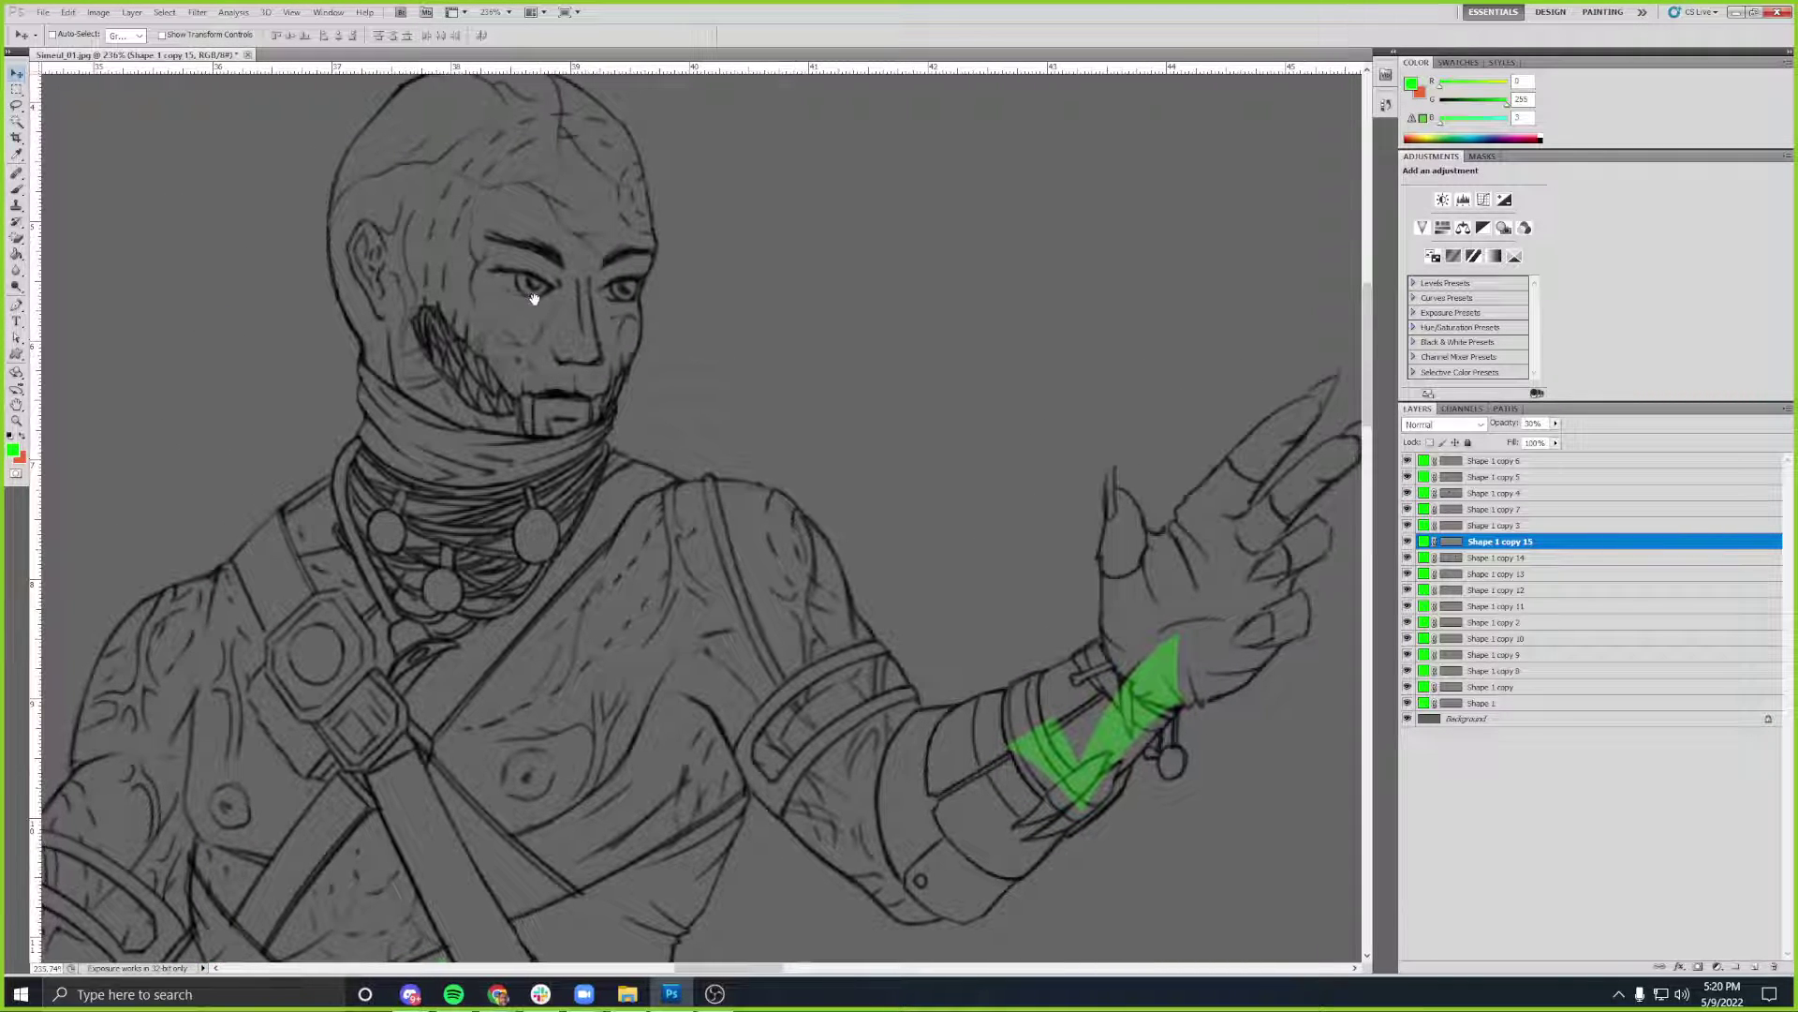
{"action": "left_click_drag", "start_coordinate": [306, 327], "coordinate": [843, 324]}
{"action": "left_click_drag", "start_coordinate": [347, 332], "coordinate": [986, 351]}
{"action": "scroll", "coordinate": [683, 315], "scroll_direction": "down", "scroll_amount": 2}
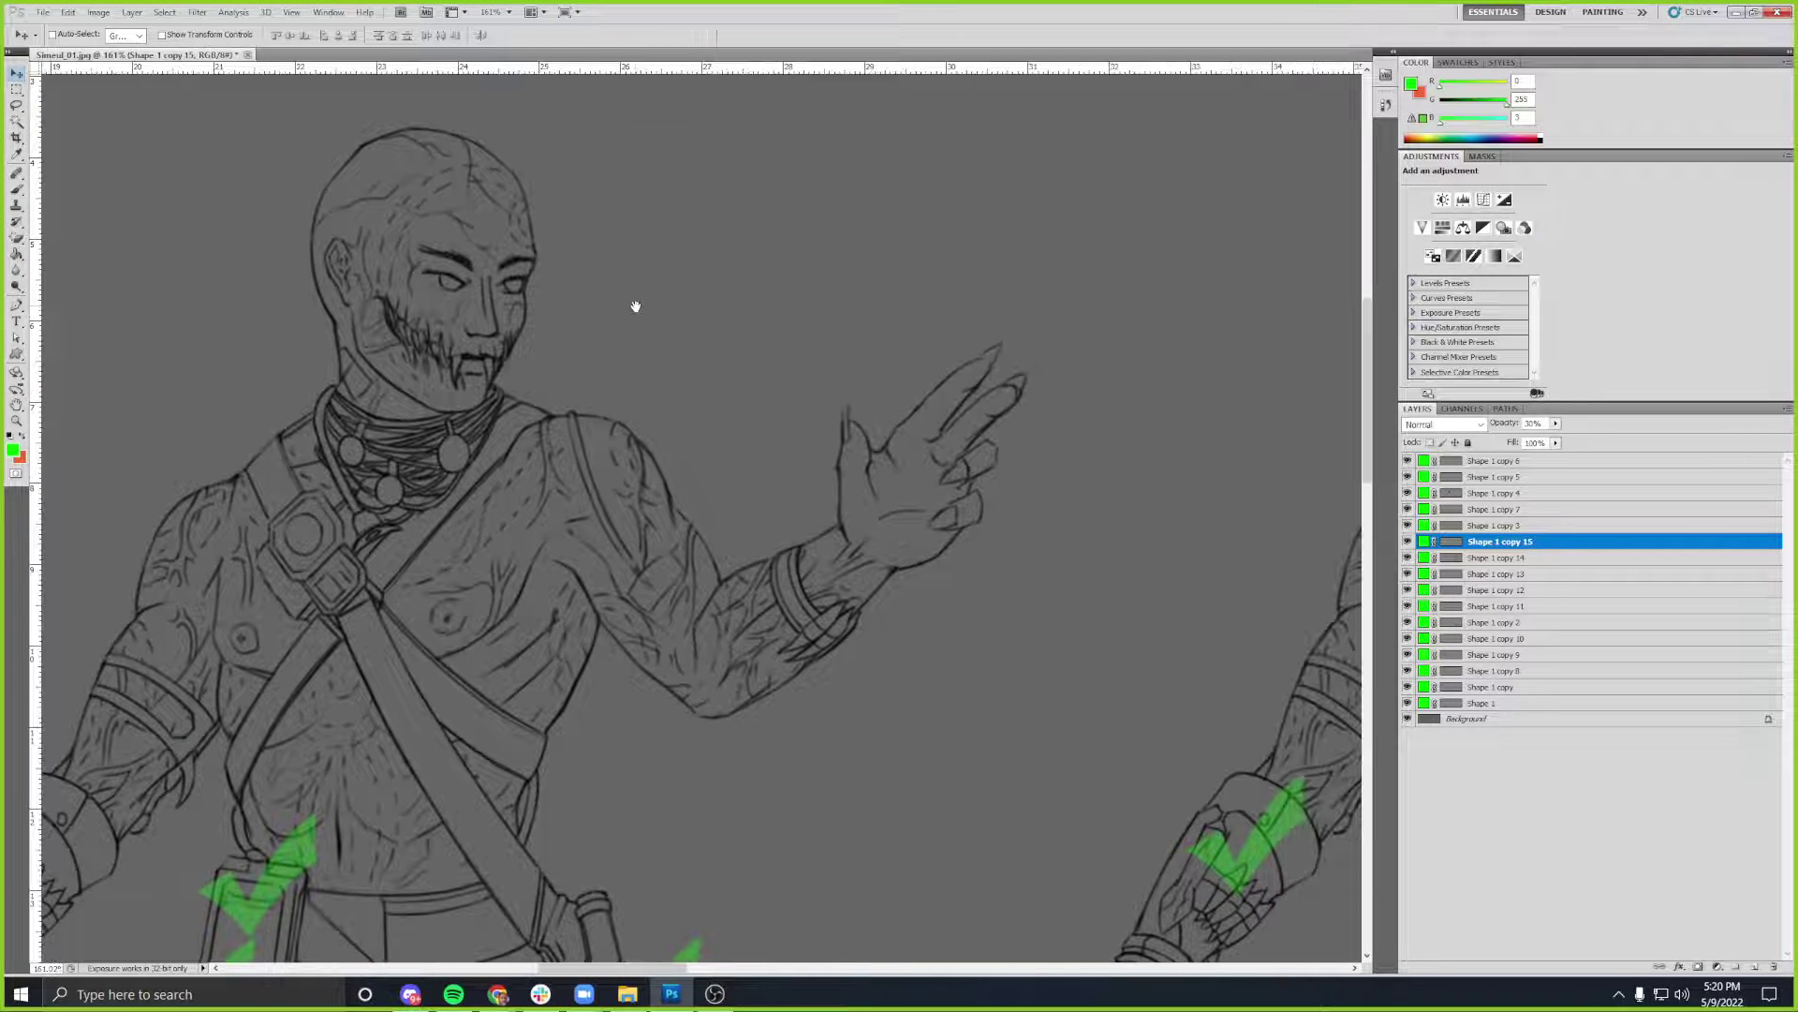
- Examine the second figure's stitched jaw and veined torso against the faces and collars of the fourth, fifth and sixth figures
{"action": "left_click_drag", "start_coordinate": [630, 301], "coordinate": [734, 300]}
{"action": "left_click_drag", "start_coordinate": [562, 285], "coordinate": [534, 283]}
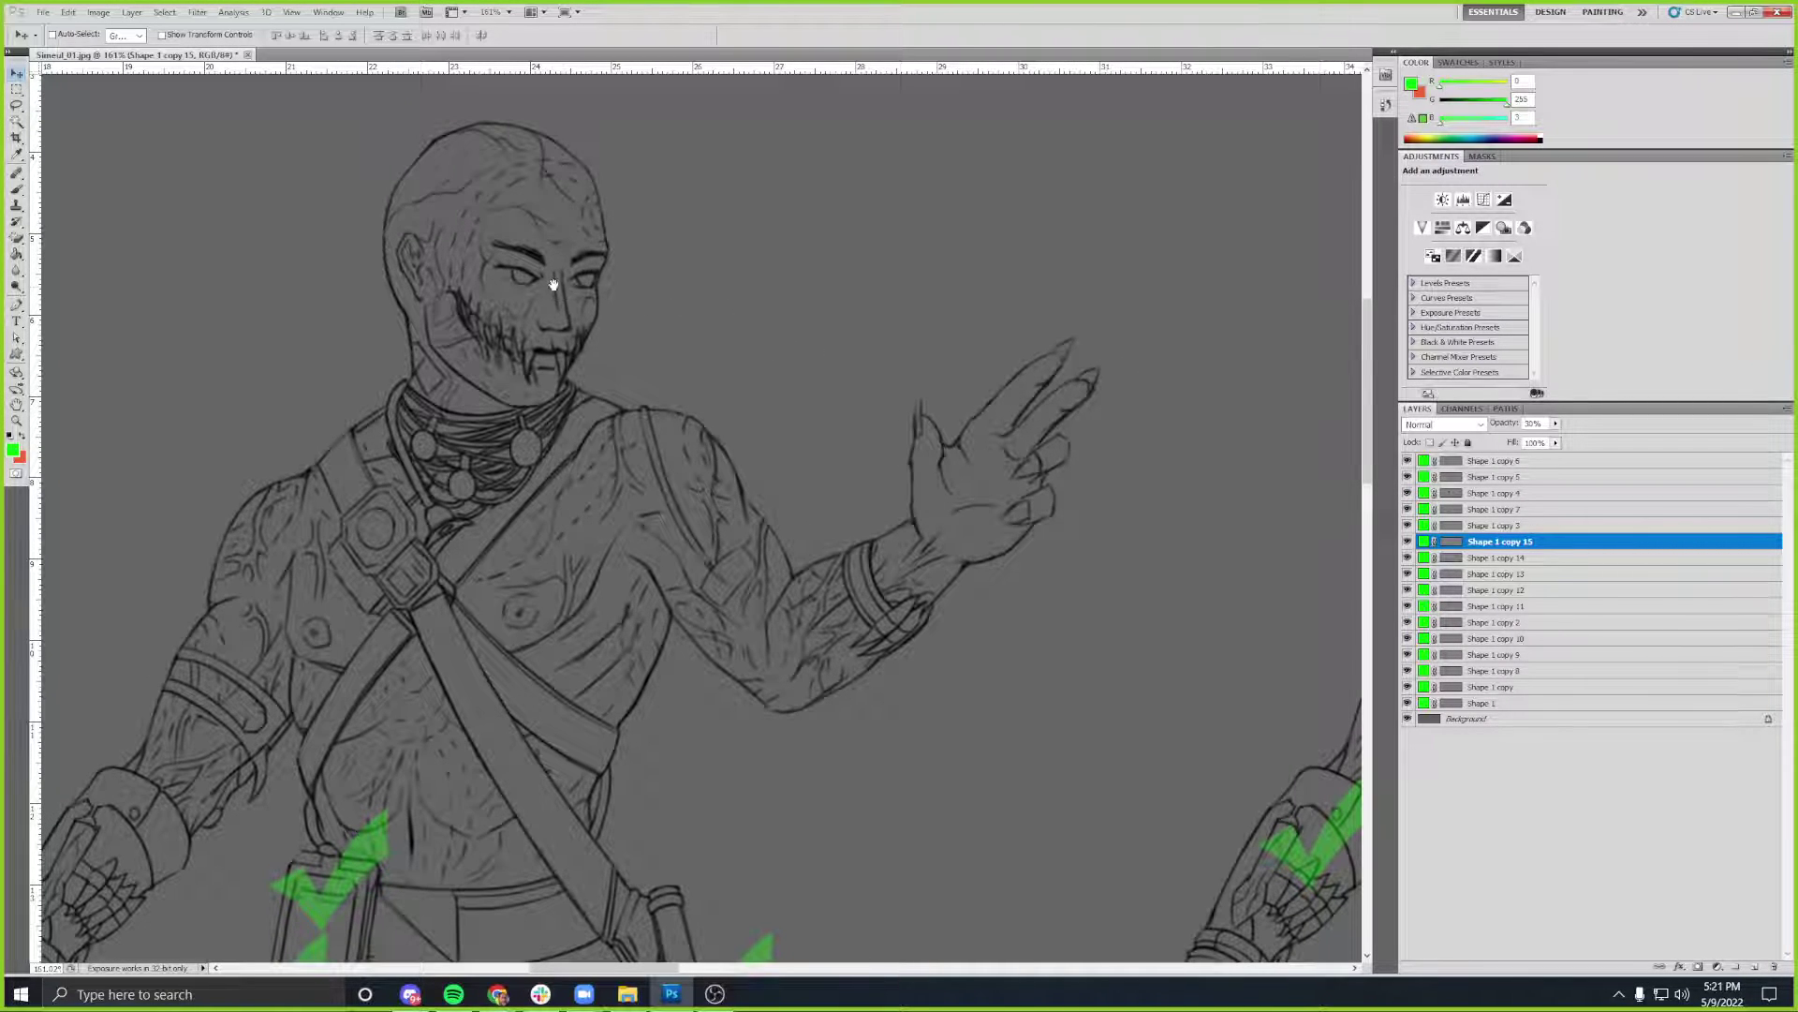
{"action": "left_click_drag", "start_coordinate": [787, 309], "coordinate": [778, 306]}
{"action": "left_click_drag", "start_coordinate": [900, 264], "coordinate": [576, 251]}
{"action": "mouse_move", "coordinate": [839, 256]}
{"action": "left_mouse_down"}
{"action": "mouse_move", "coordinate": [610, 237]}
{"action": "mouse_move", "coordinate": [366, 266]}
{"action": "mouse_move", "coordinate": [884, 261]}
{"action": "left_mouse_up"}
{"action": "mouse_move", "coordinate": [734, 256]}
{"action": "left_mouse_down"}
{"action": "mouse_move", "coordinate": [899, 265]}
{"action": "mouse_move", "coordinate": [887, 281]}
{"action": "mouse_move", "coordinate": [817, 263]}
{"action": "mouse_move", "coordinate": [638, 293]}
{"action": "mouse_move", "coordinate": [565, 381]}
{"action": "mouse_move", "coordinate": [459, 375]}
{"action": "left_mouse_up"}
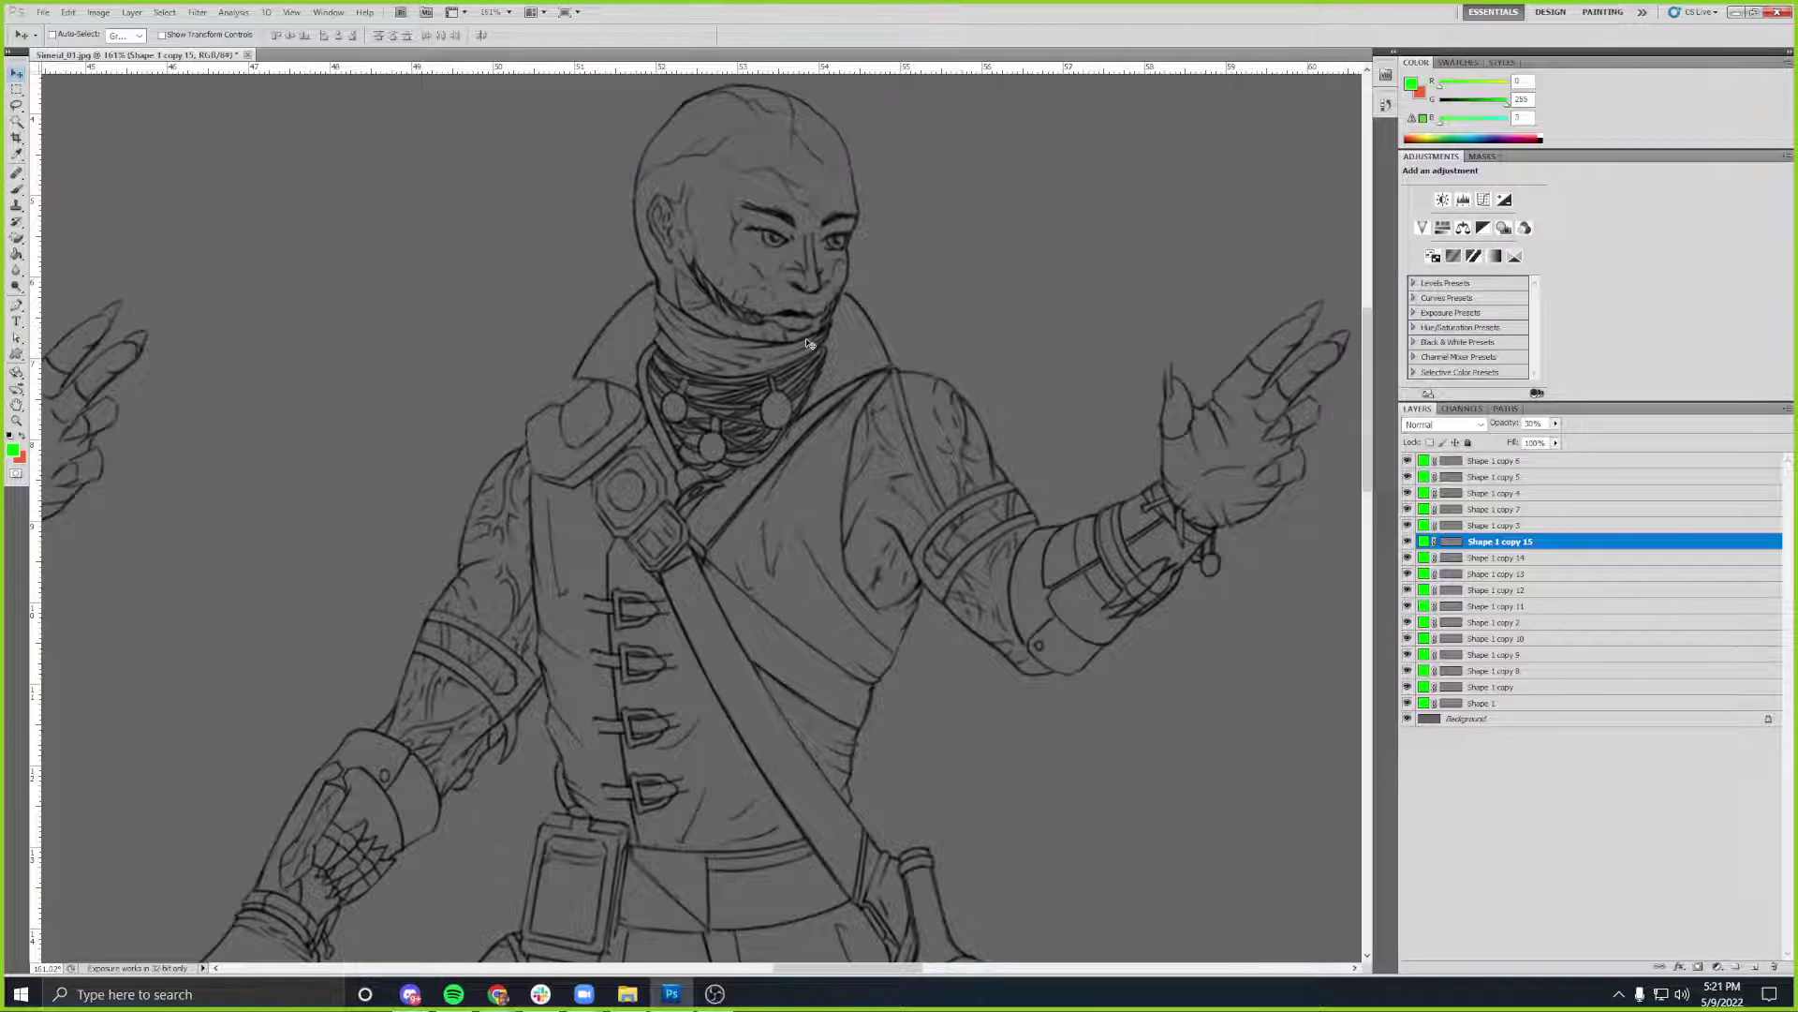
{"action": "left_click_drag", "start_coordinate": [817, 339], "coordinate": [425, 390]}
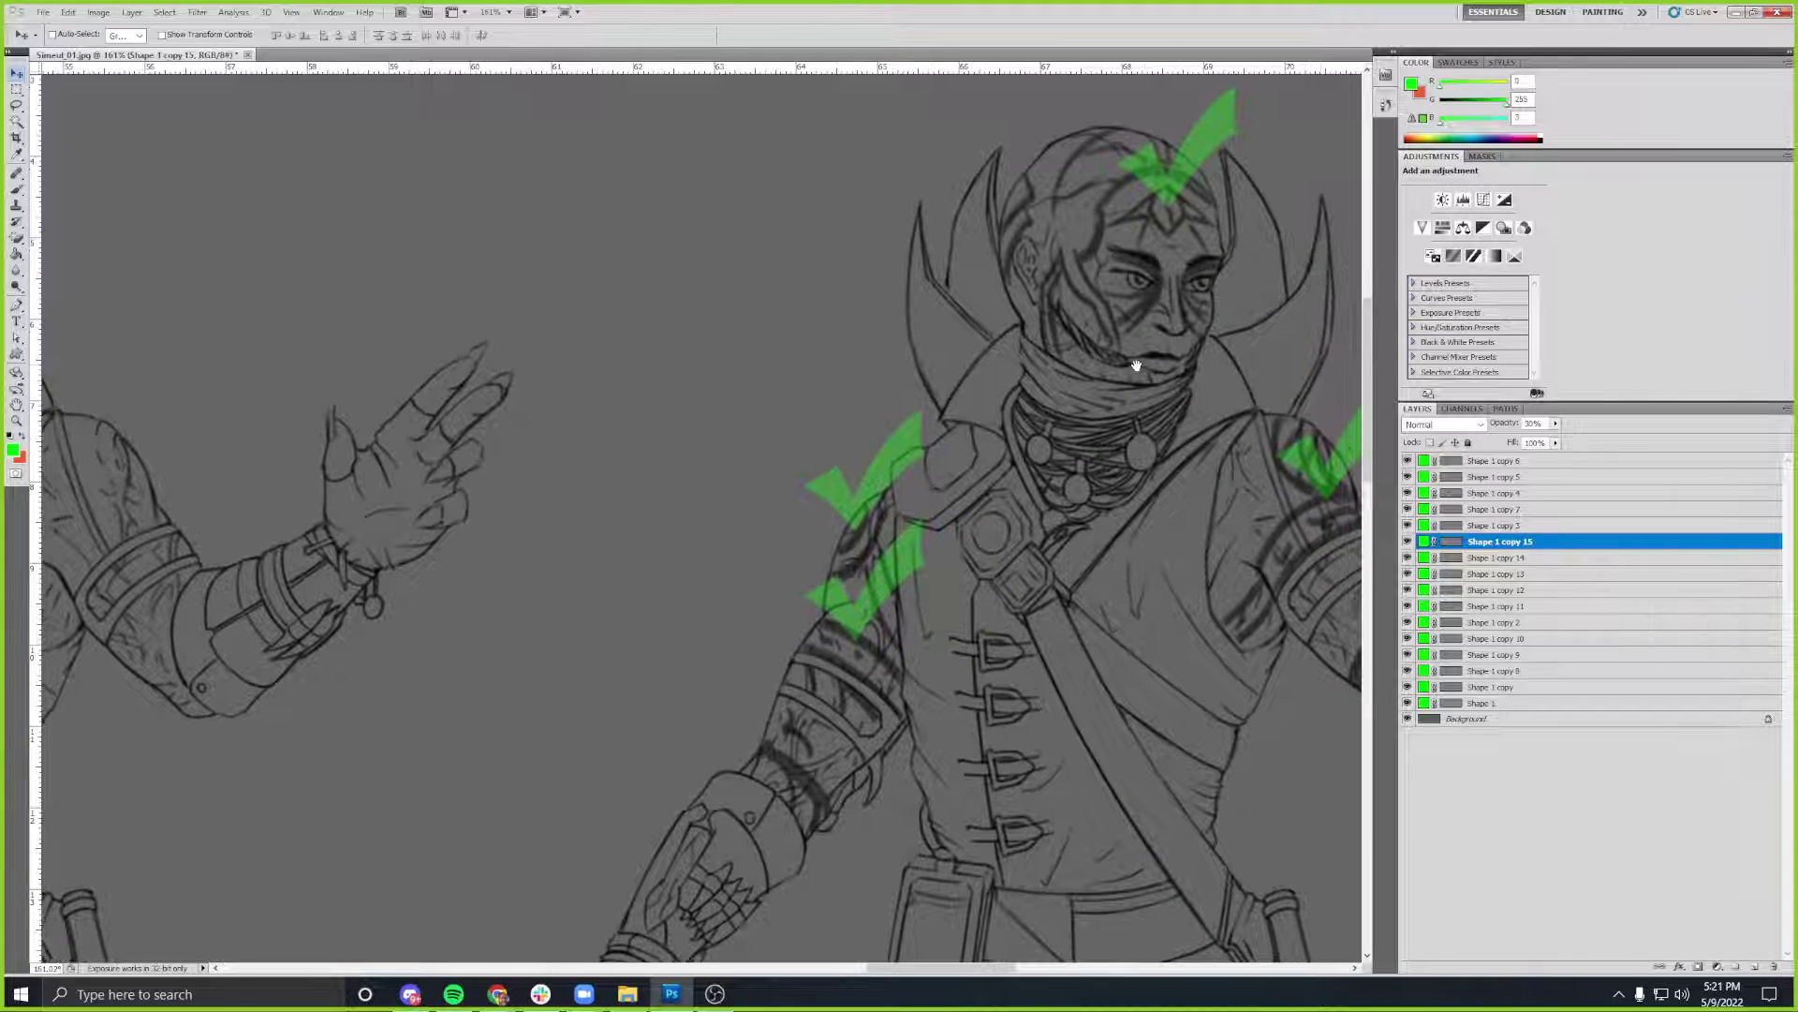
{"action": "left_click_drag", "start_coordinate": [469, 459], "coordinate": [859, 401]}
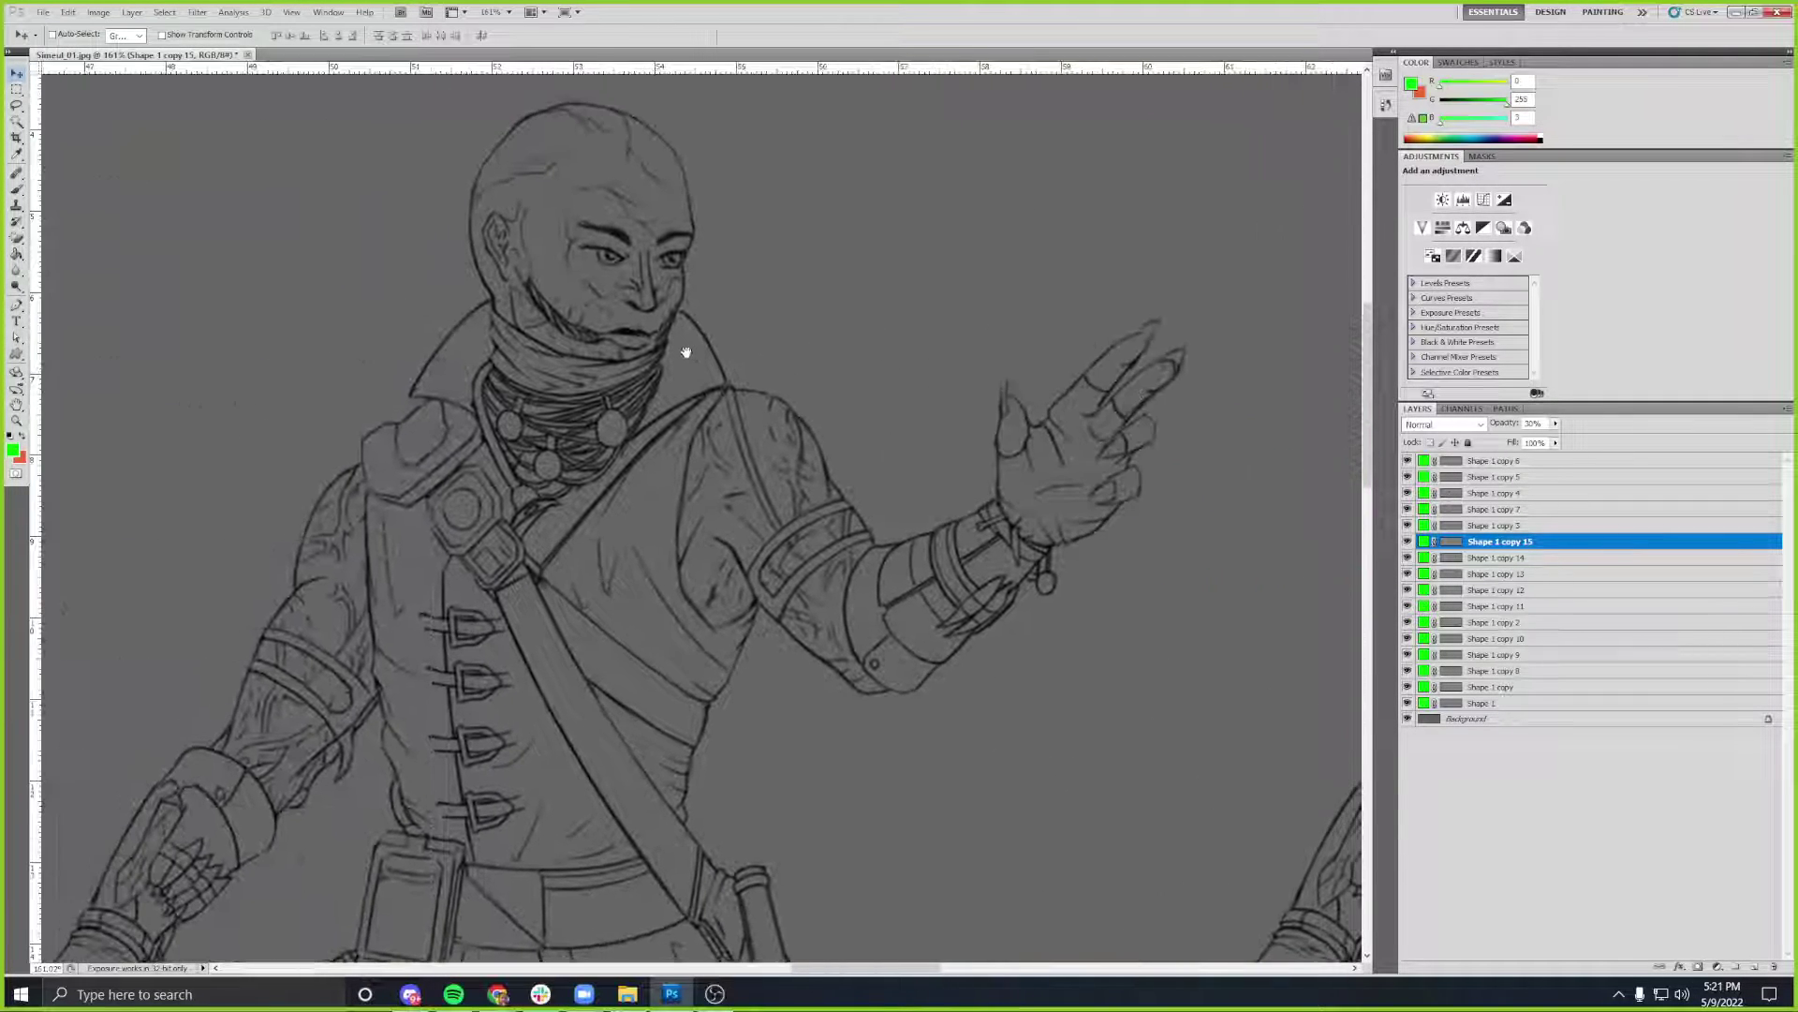
{"action": "left_click_drag", "start_coordinate": [690, 349], "coordinate": [511, 348]}
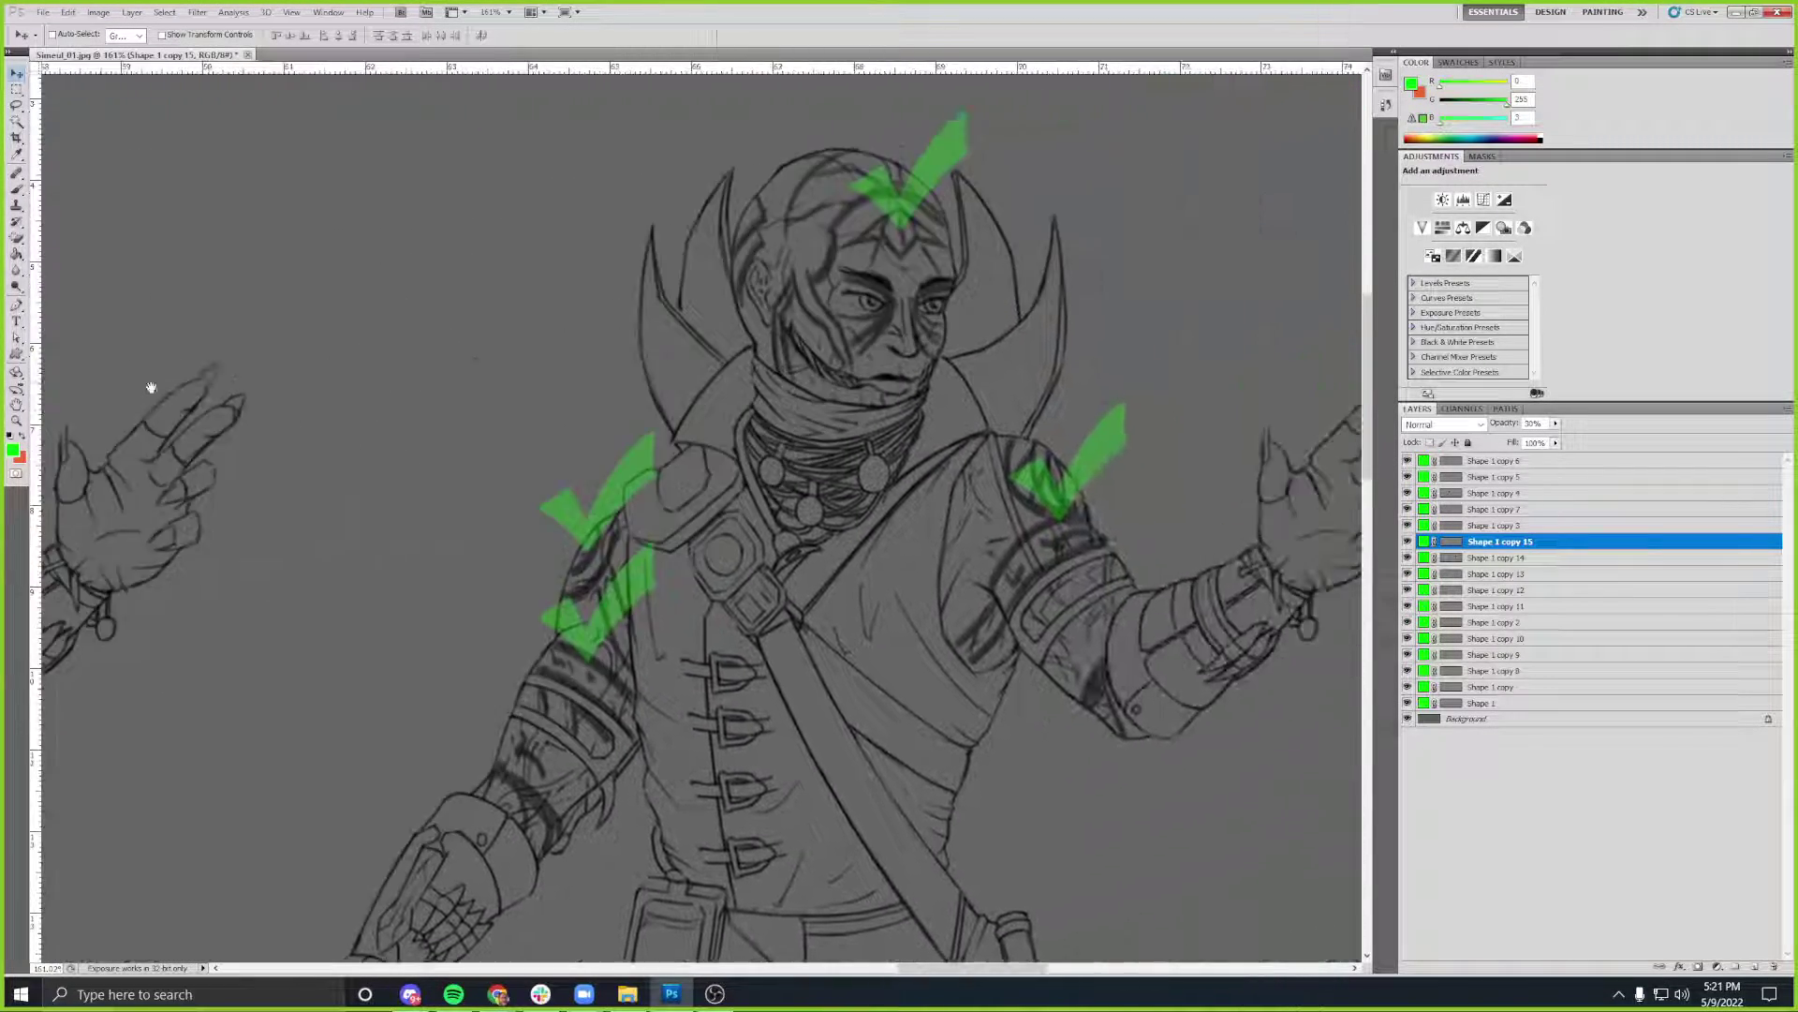
{"action": "left_click_drag", "start_coordinate": [1197, 359], "coordinate": [522, 409]}
{"action": "left_click_drag", "start_coordinate": [1140, 463], "coordinate": [511, 374]}
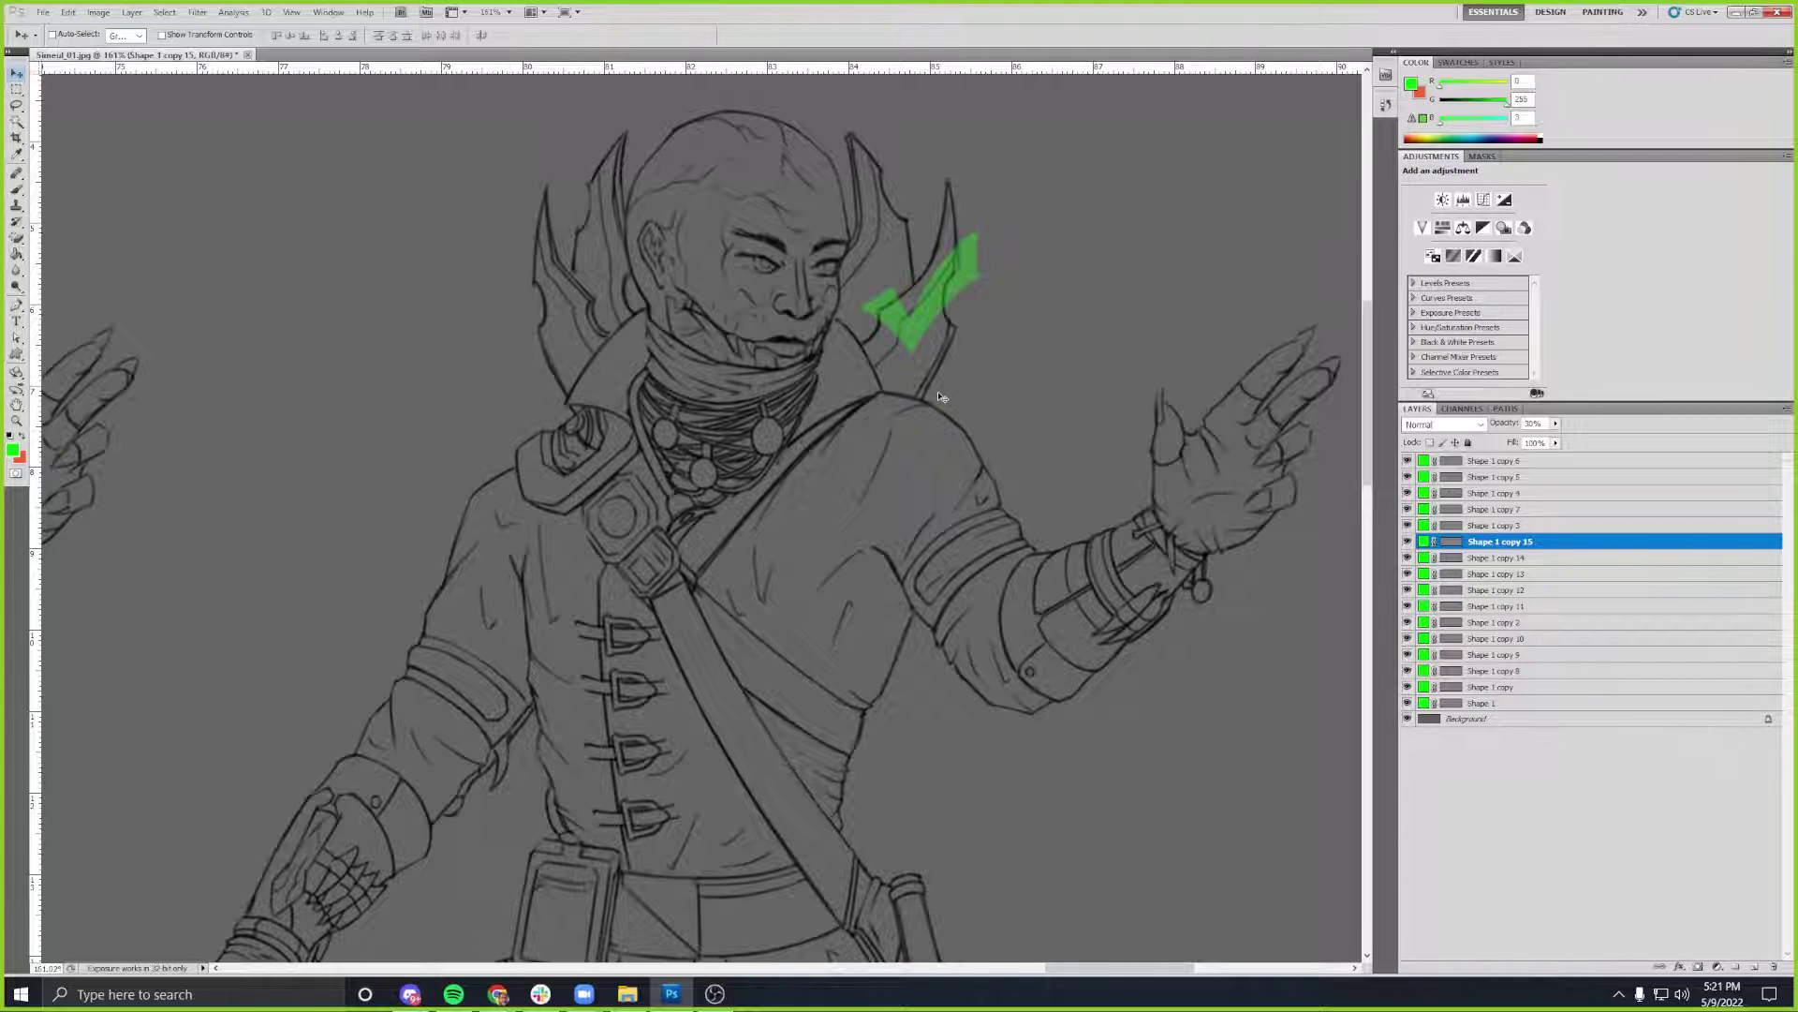
- Duplicate the sixth figure's collar check mark and place the copy over its jawline
{"action": "scroll", "coordinate": [902, 340], "scroll_direction": "up", "scroll_amount": 5}
{"action": "left_click_drag", "start_coordinate": [915, 333], "coordinate": [658, 316]}
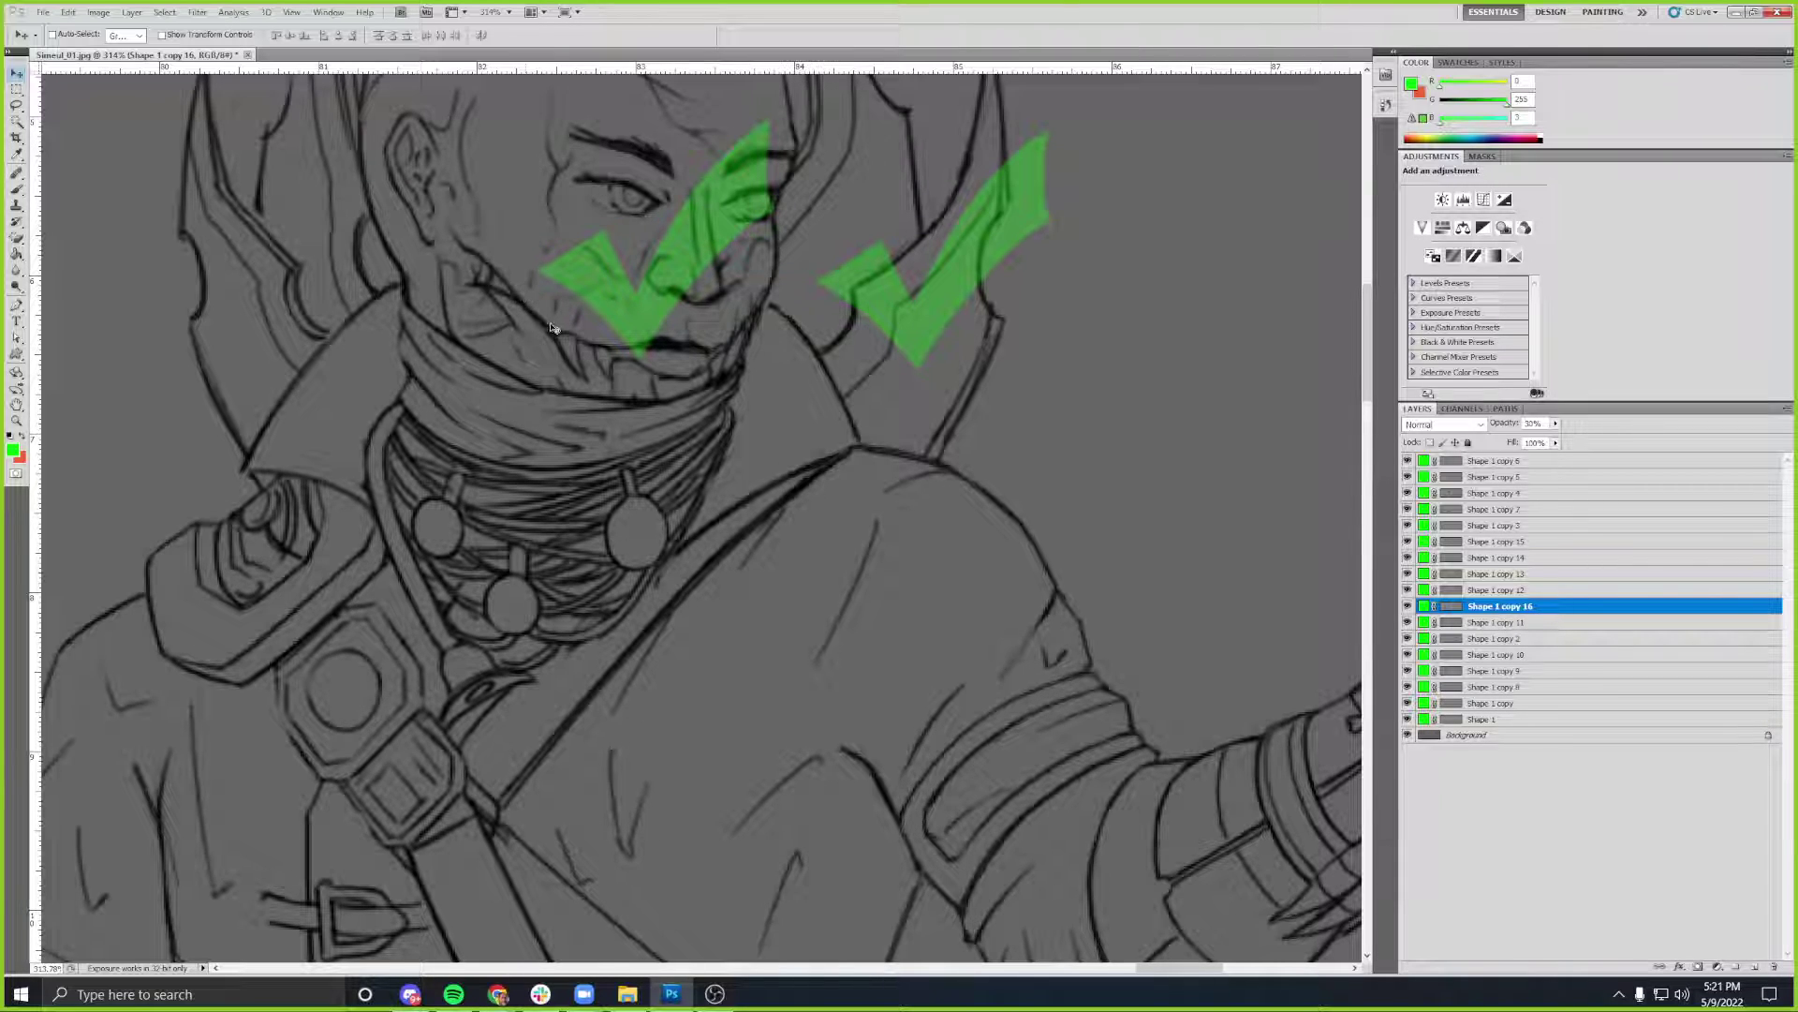
{"action": "left_click_drag", "start_coordinate": [646, 311], "coordinate": [616, 312]}
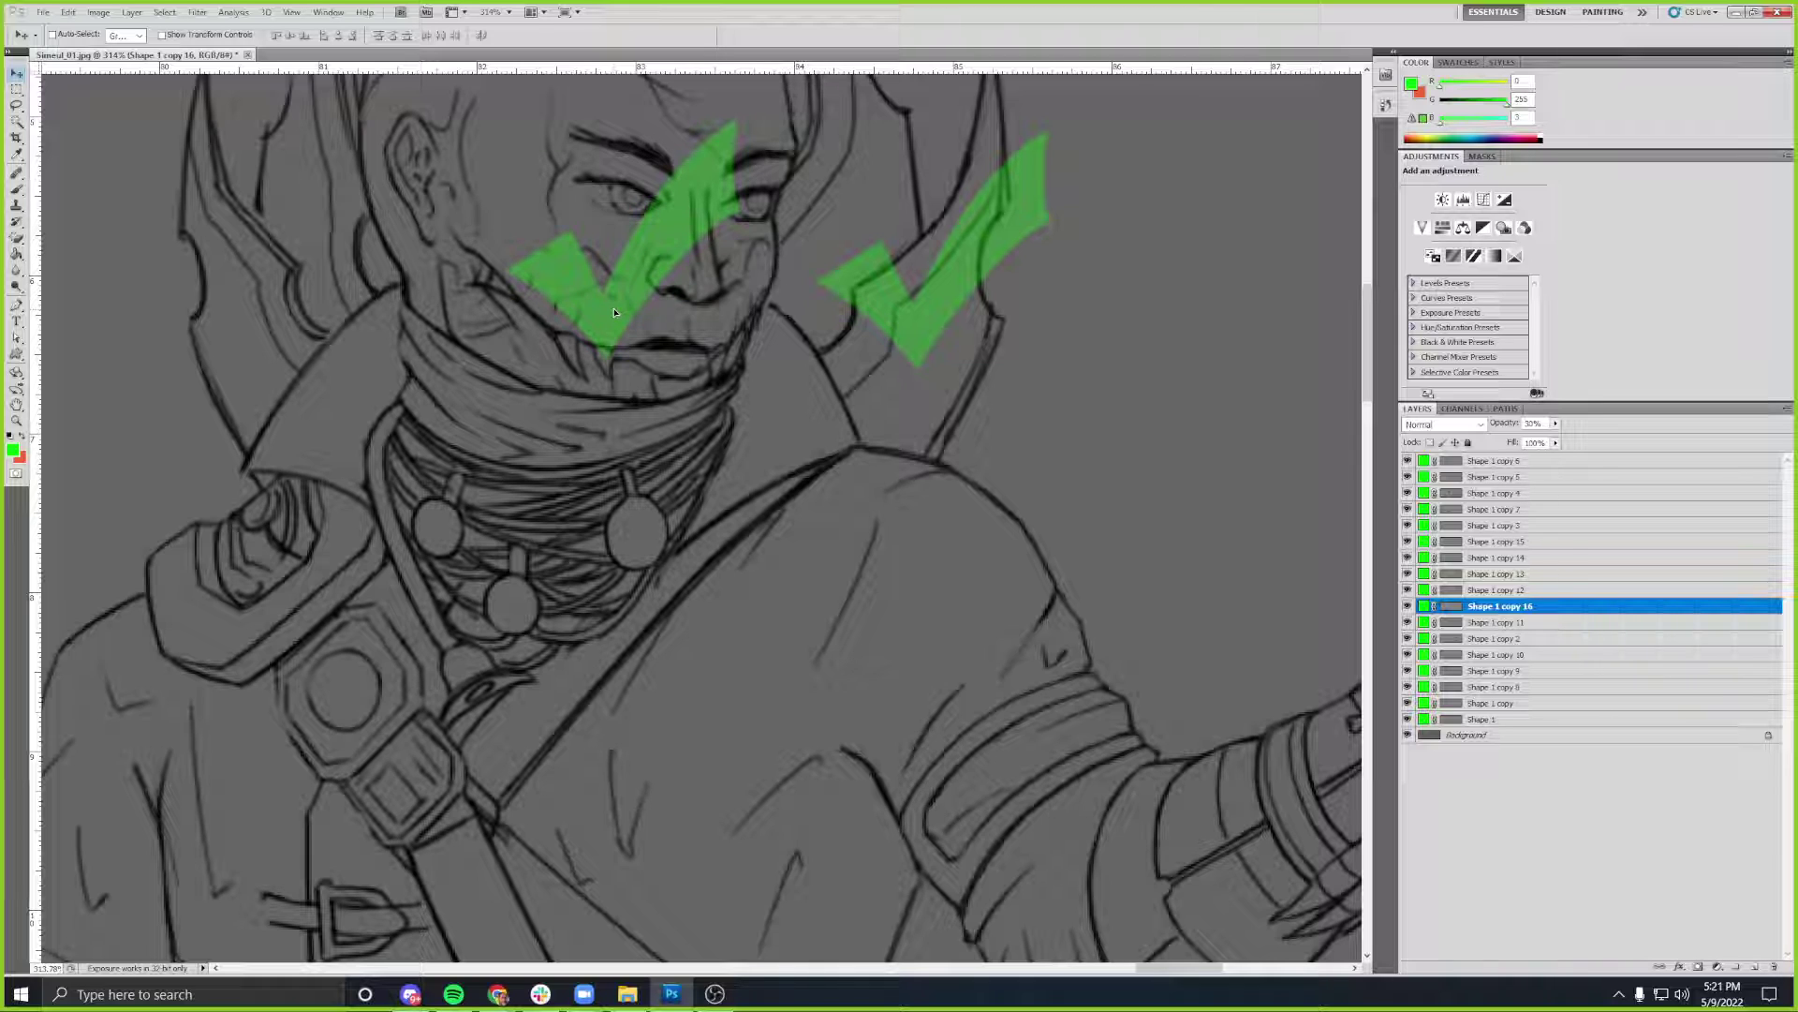
{"action": "left_click_drag", "start_coordinate": [614, 312], "coordinate": [602, 313]}
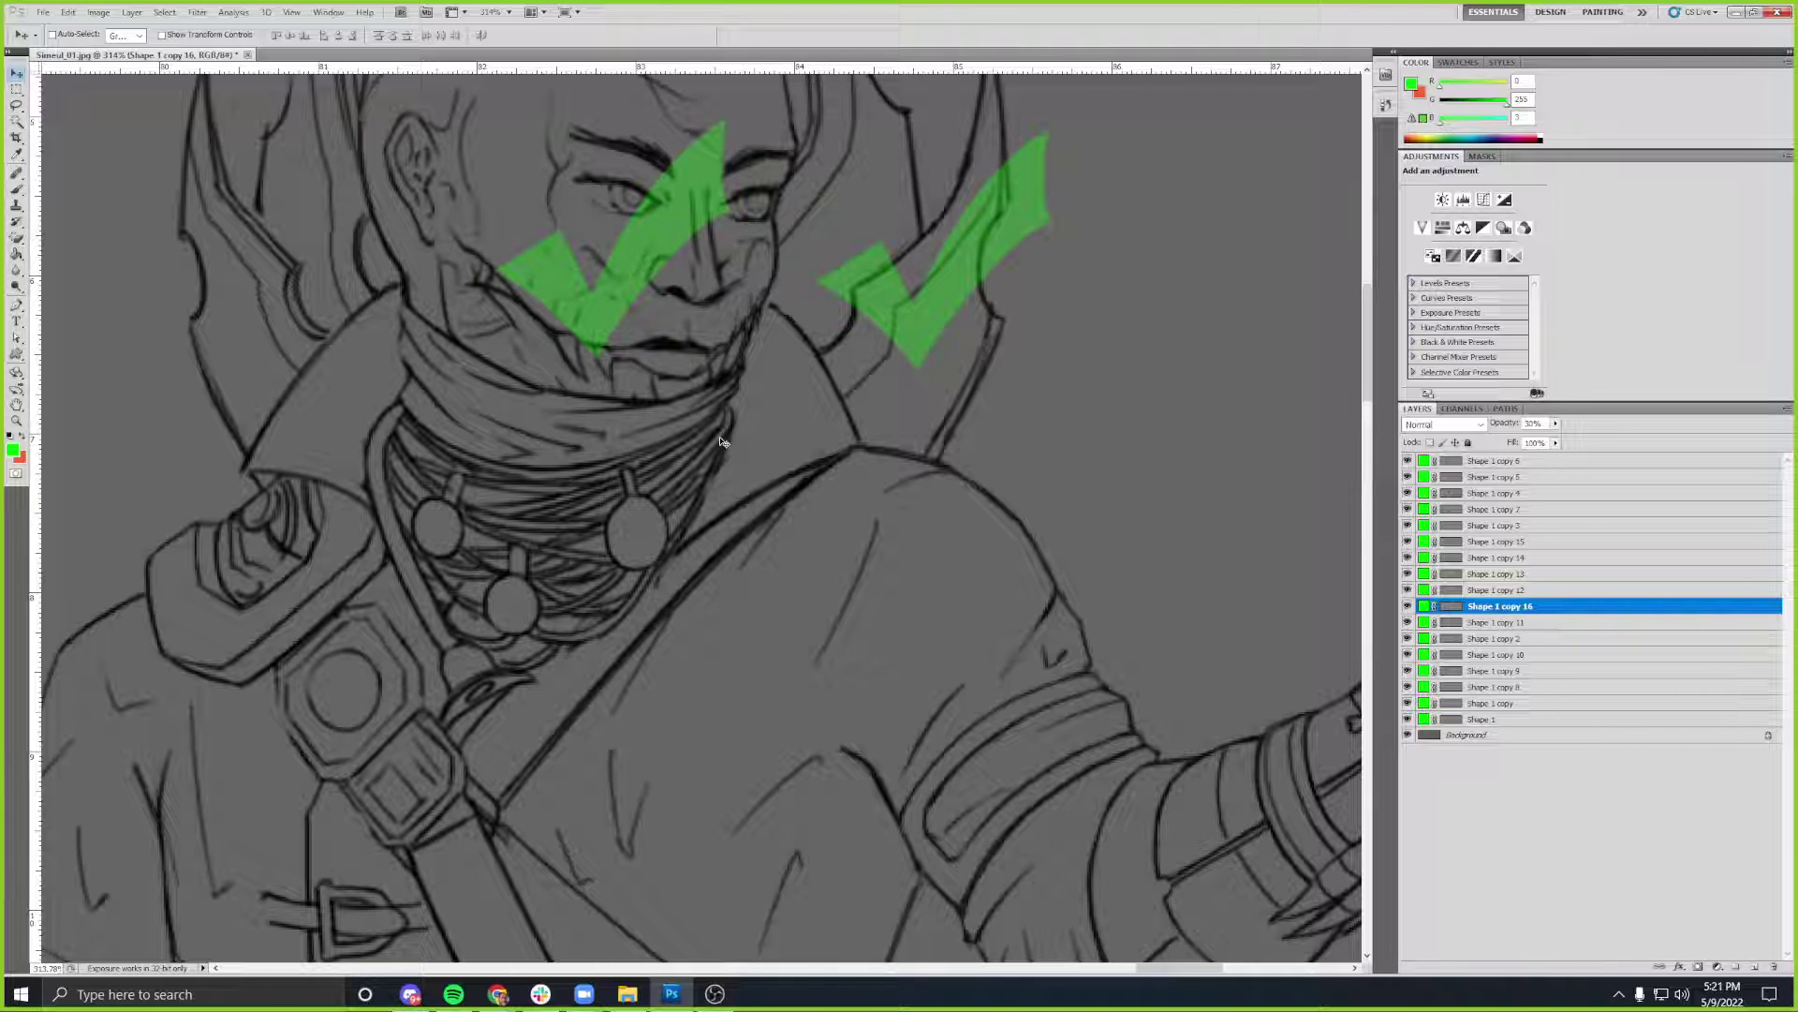
- Examine the sixth figure's coat, legs and boots alongside the neighbouring figures
{"action": "scroll", "coordinate": [721, 441], "scroll_direction": "down", "scroll_amount": 5}
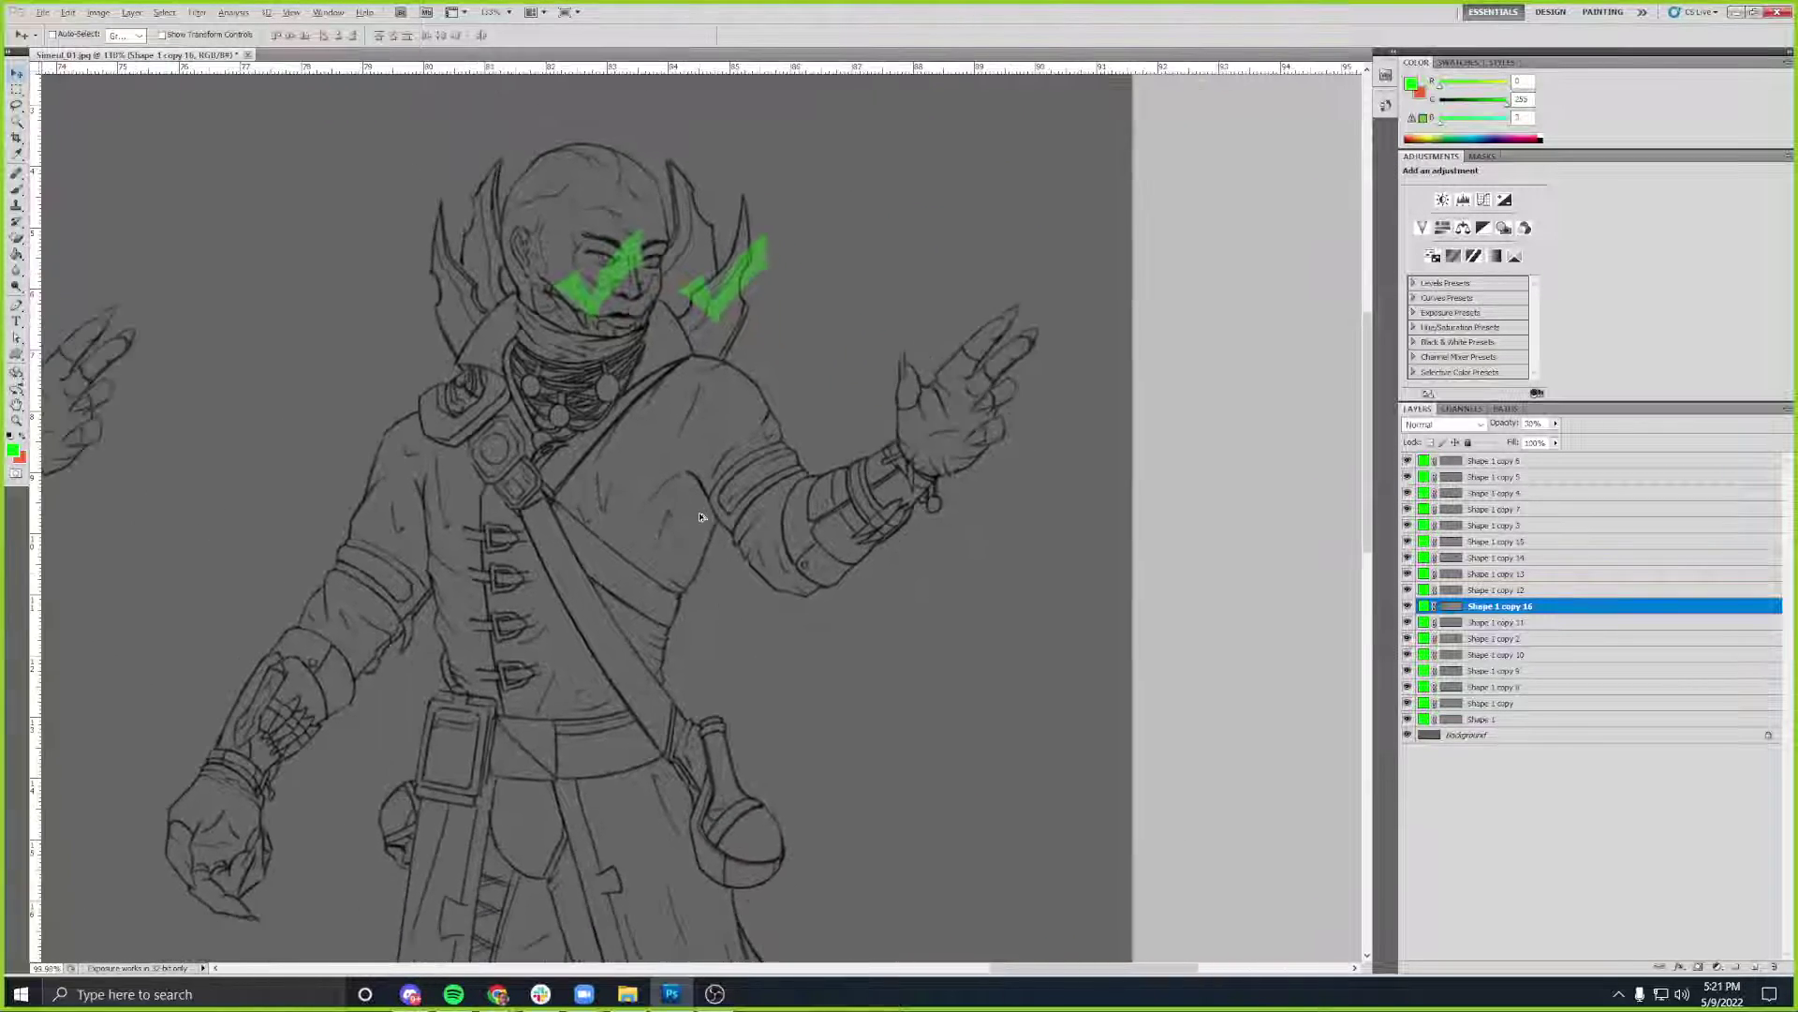
{"action": "scroll", "coordinate": [698, 516], "scroll_direction": "down", "scroll_amount": 1}
{"action": "scroll", "coordinate": [708, 498], "scroll_direction": "down", "scroll_amount": 6}
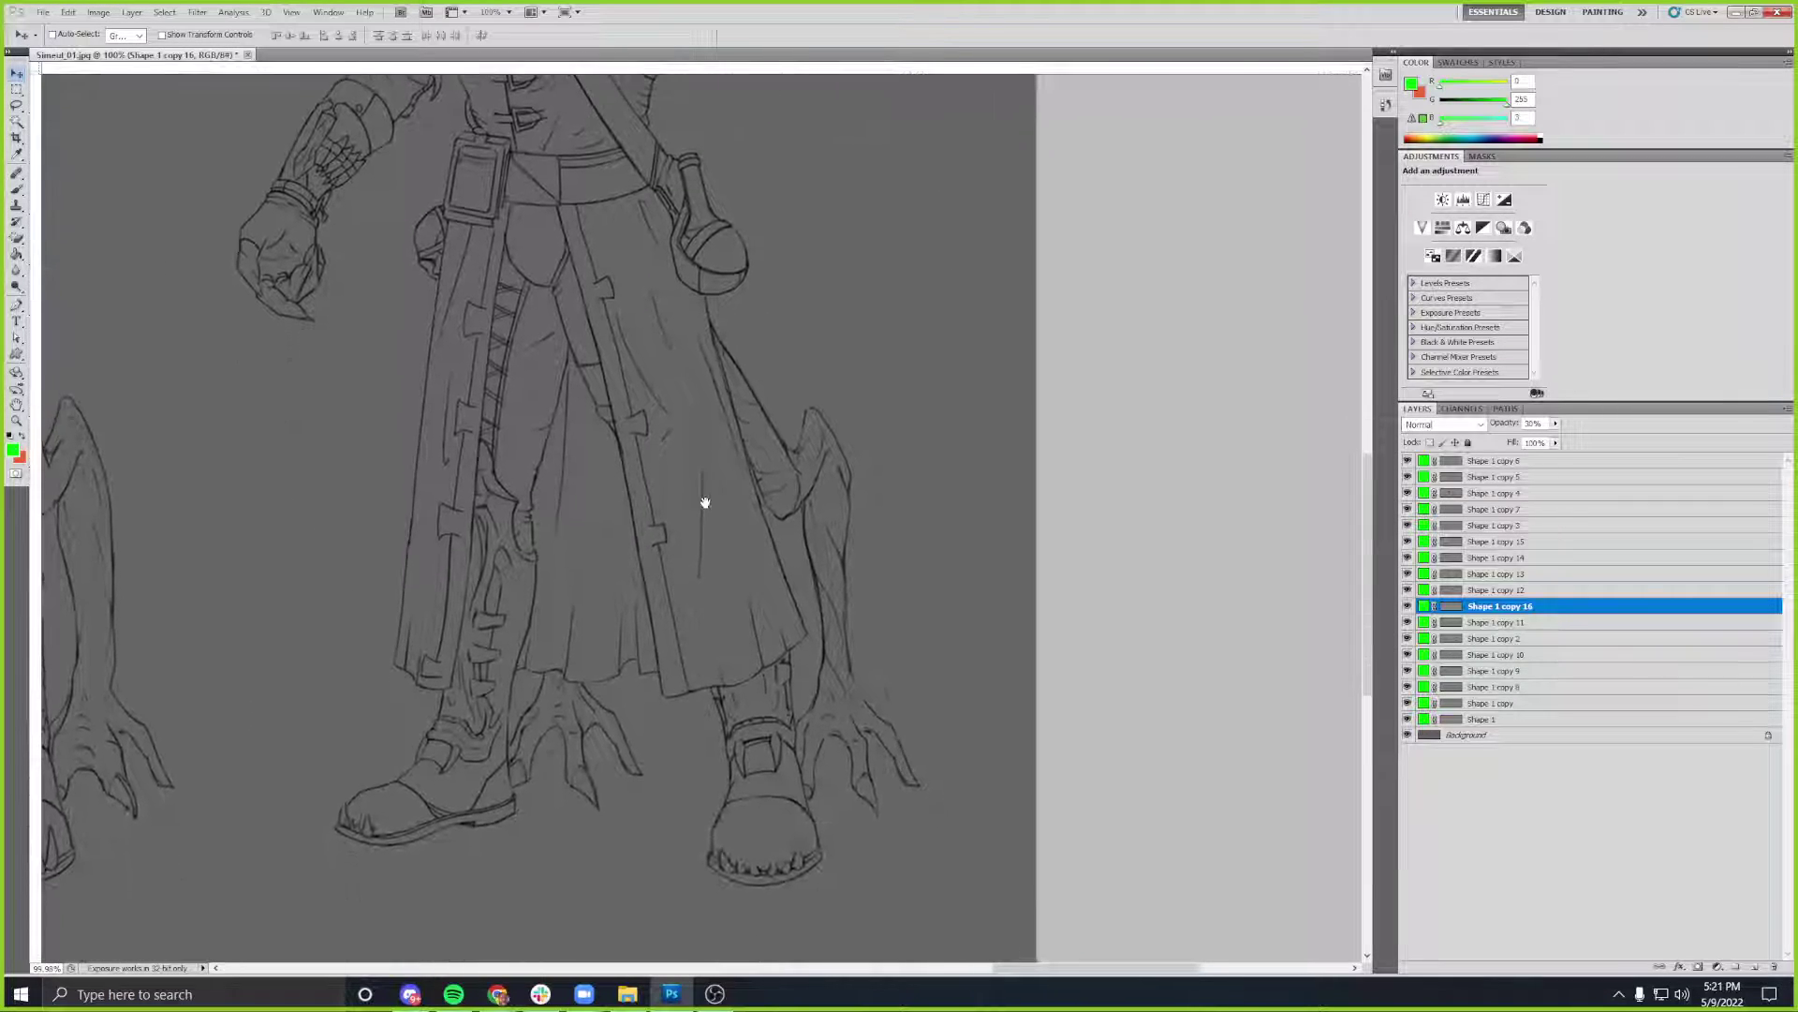
{"action": "left_click_drag", "start_coordinate": [708, 497], "coordinate": [742, 530]}
{"action": "left_click_drag", "start_coordinate": [603, 492], "coordinate": [786, 616]}
{"action": "left_click_drag", "start_coordinate": [586, 504], "coordinate": [774, 633]}
{"action": "left_click_drag", "start_coordinate": [576, 493], "coordinate": [520, 528]}
{"action": "left_click_drag", "start_coordinate": [514, 462], "coordinate": [690, 525]}
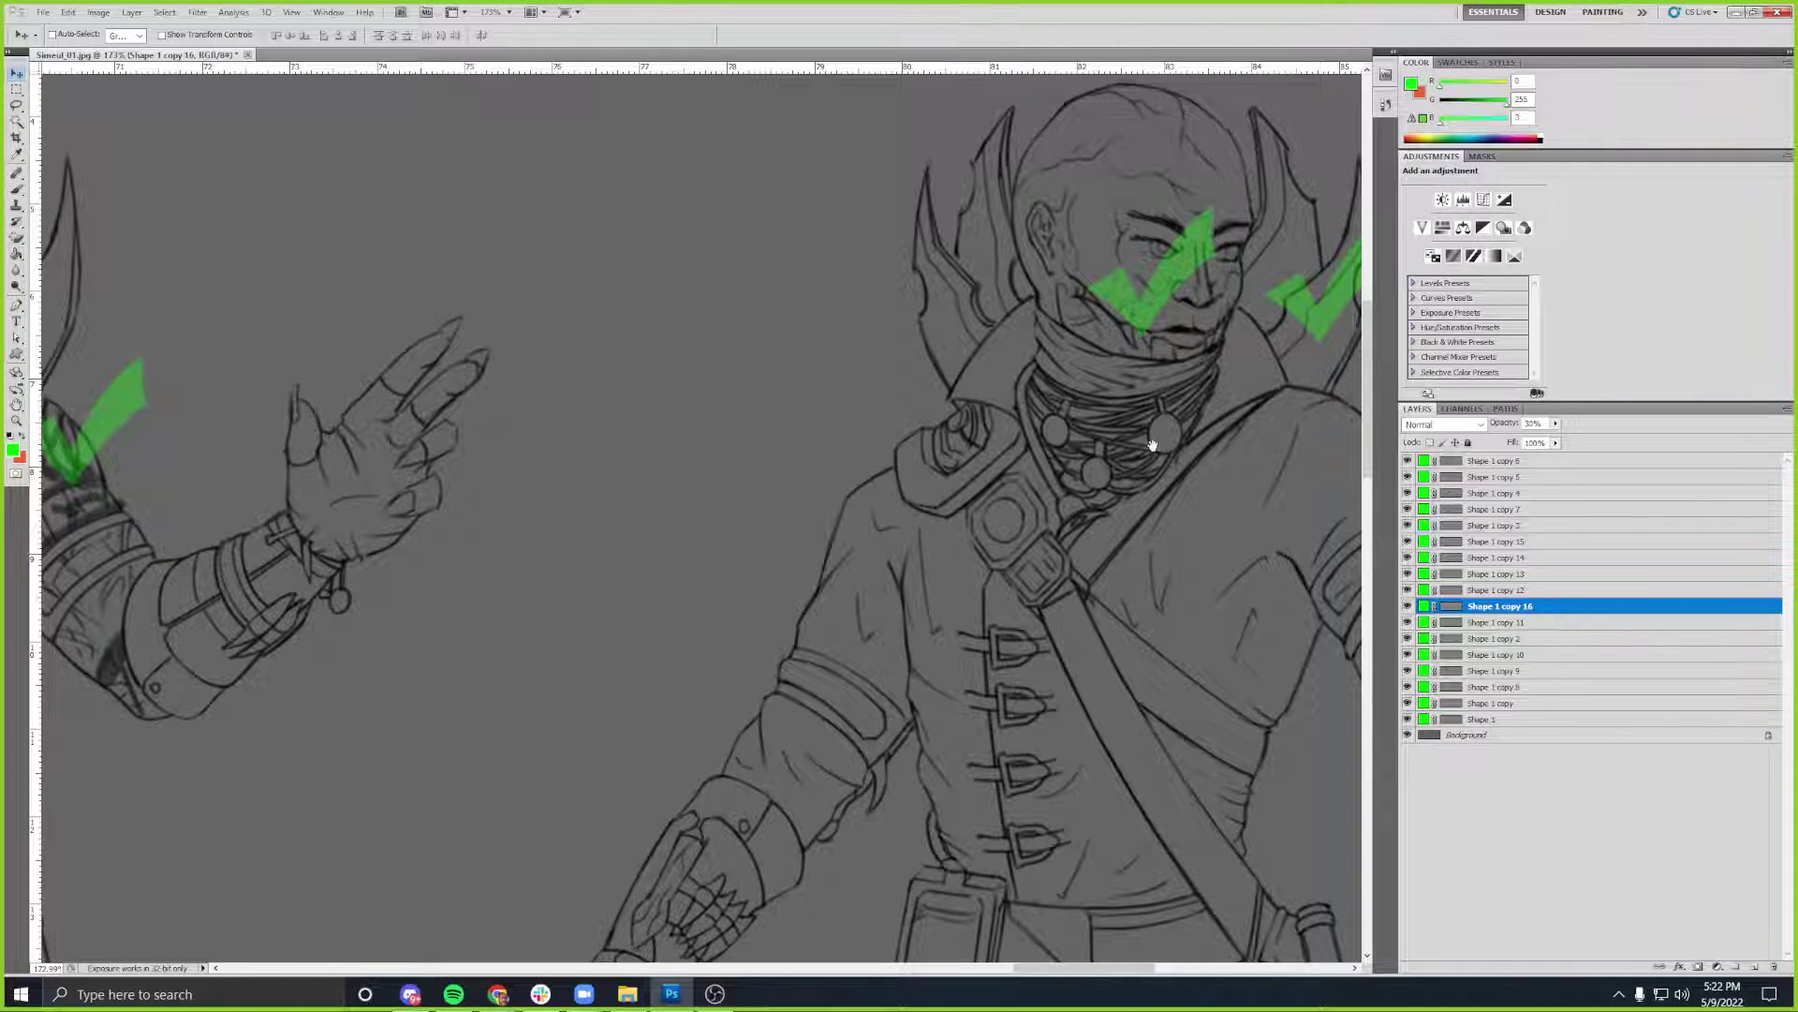
- Compare the torsos, neck pieces and arms from the sixth figure back to the second, and onward to the fourth
{"action": "left_click_drag", "start_coordinate": [609, 539], "coordinate": [354, 507]}
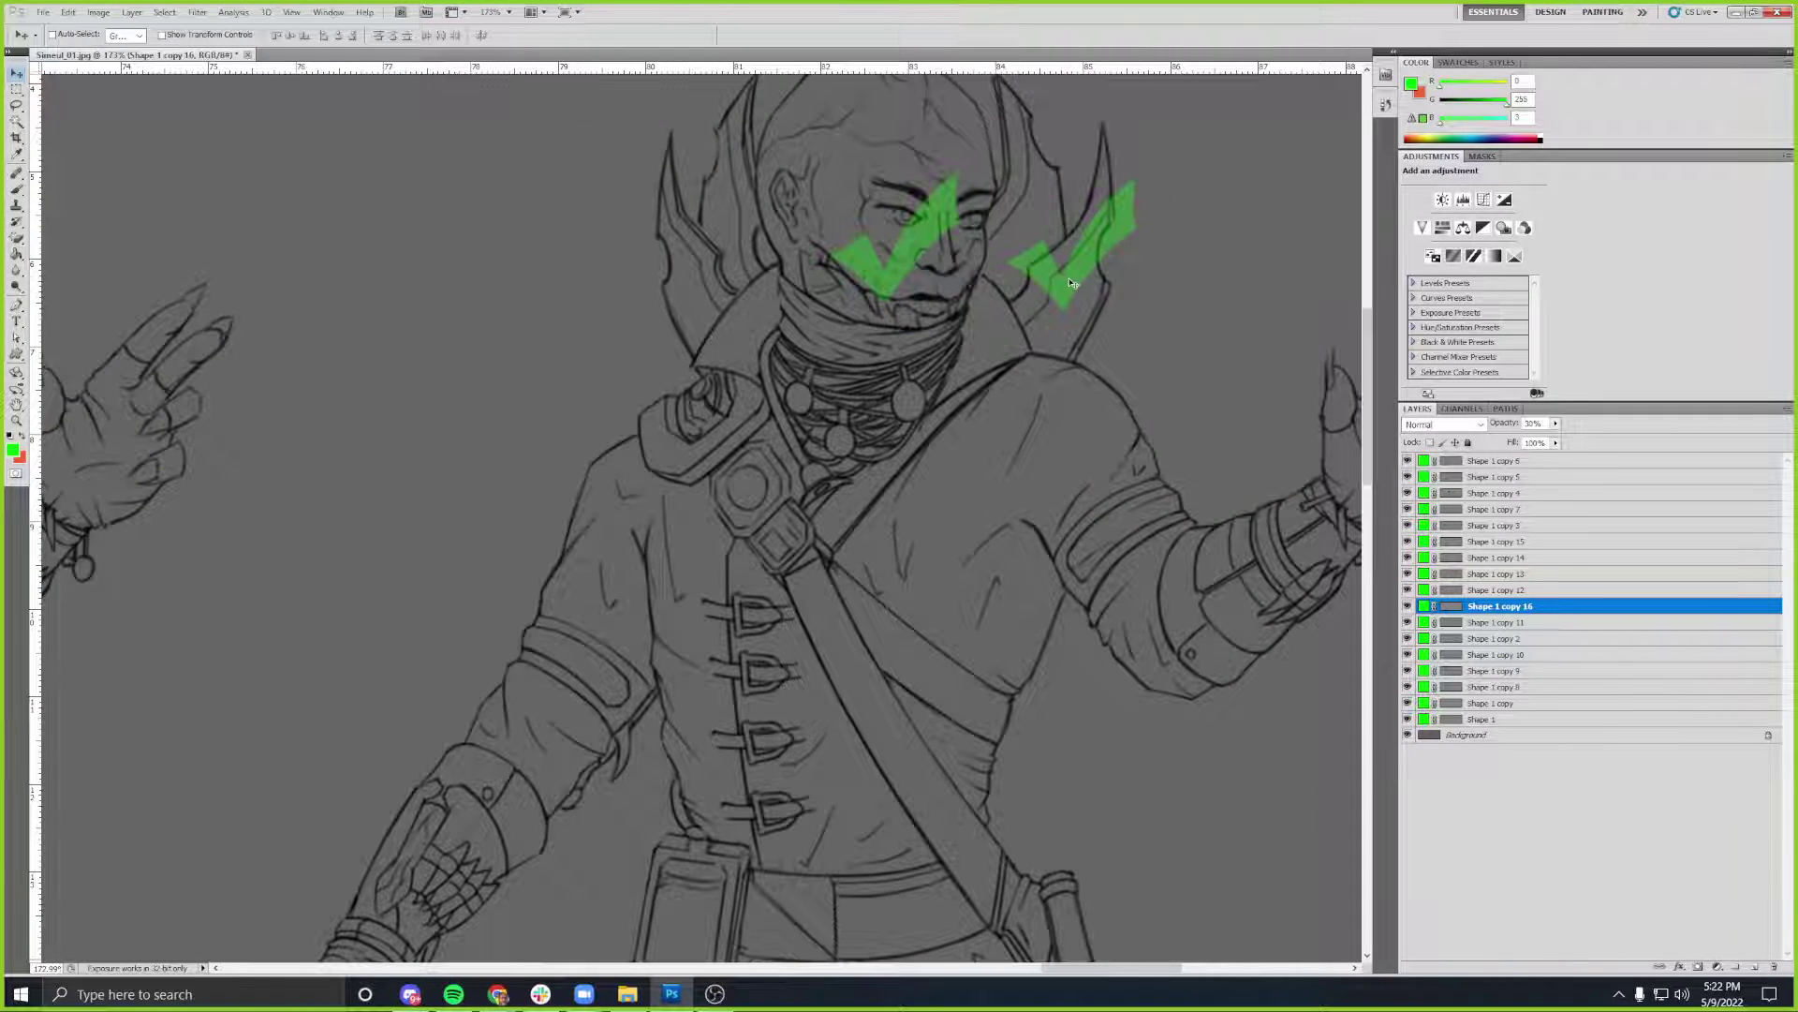
{"action": "left_click_drag", "start_coordinate": [449, 441], "coordinate": [1077, 405]}
{"action": "left_click_drag", "start_coordinate": [514, 404], "coordinate": [830, 369]}
{"action": "scroll", "coordinate": [474, 400], "scroll_direction": "left", "scroll_amount": 12}
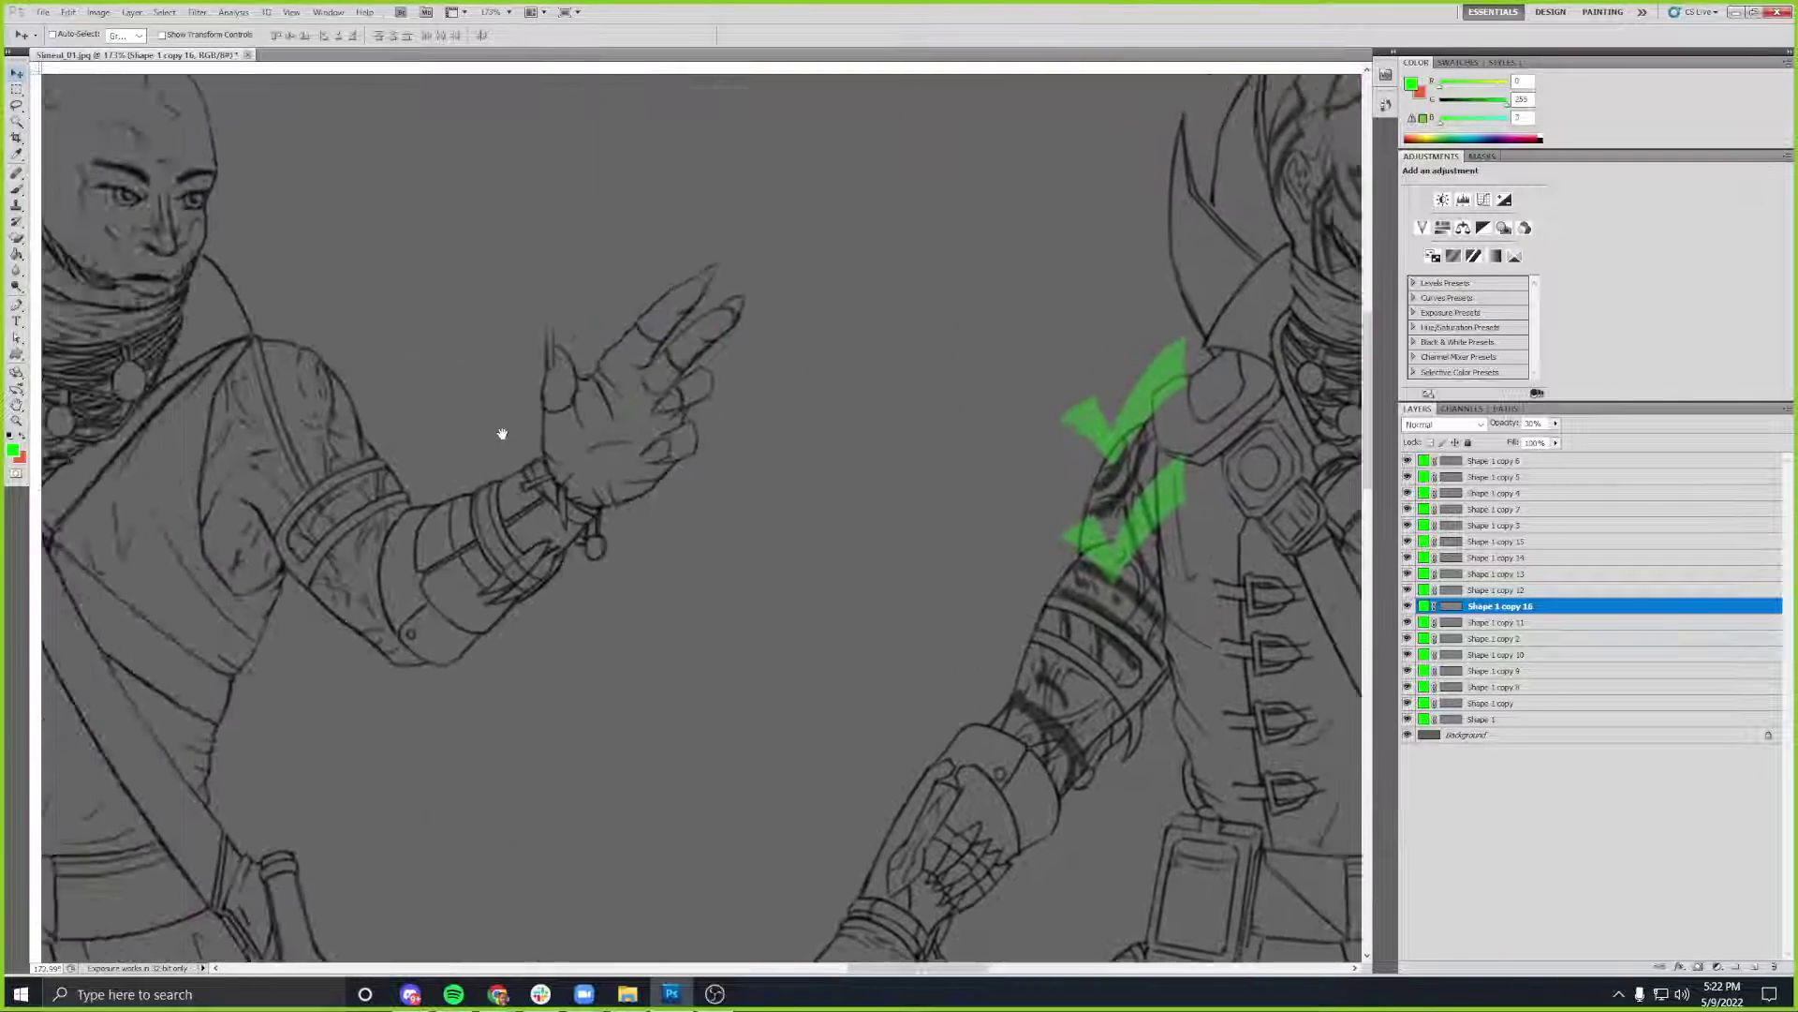
{"action": "scroll", "coordinate": [813, 412], "scroll_direction": "left", "scroll_amount": 15}
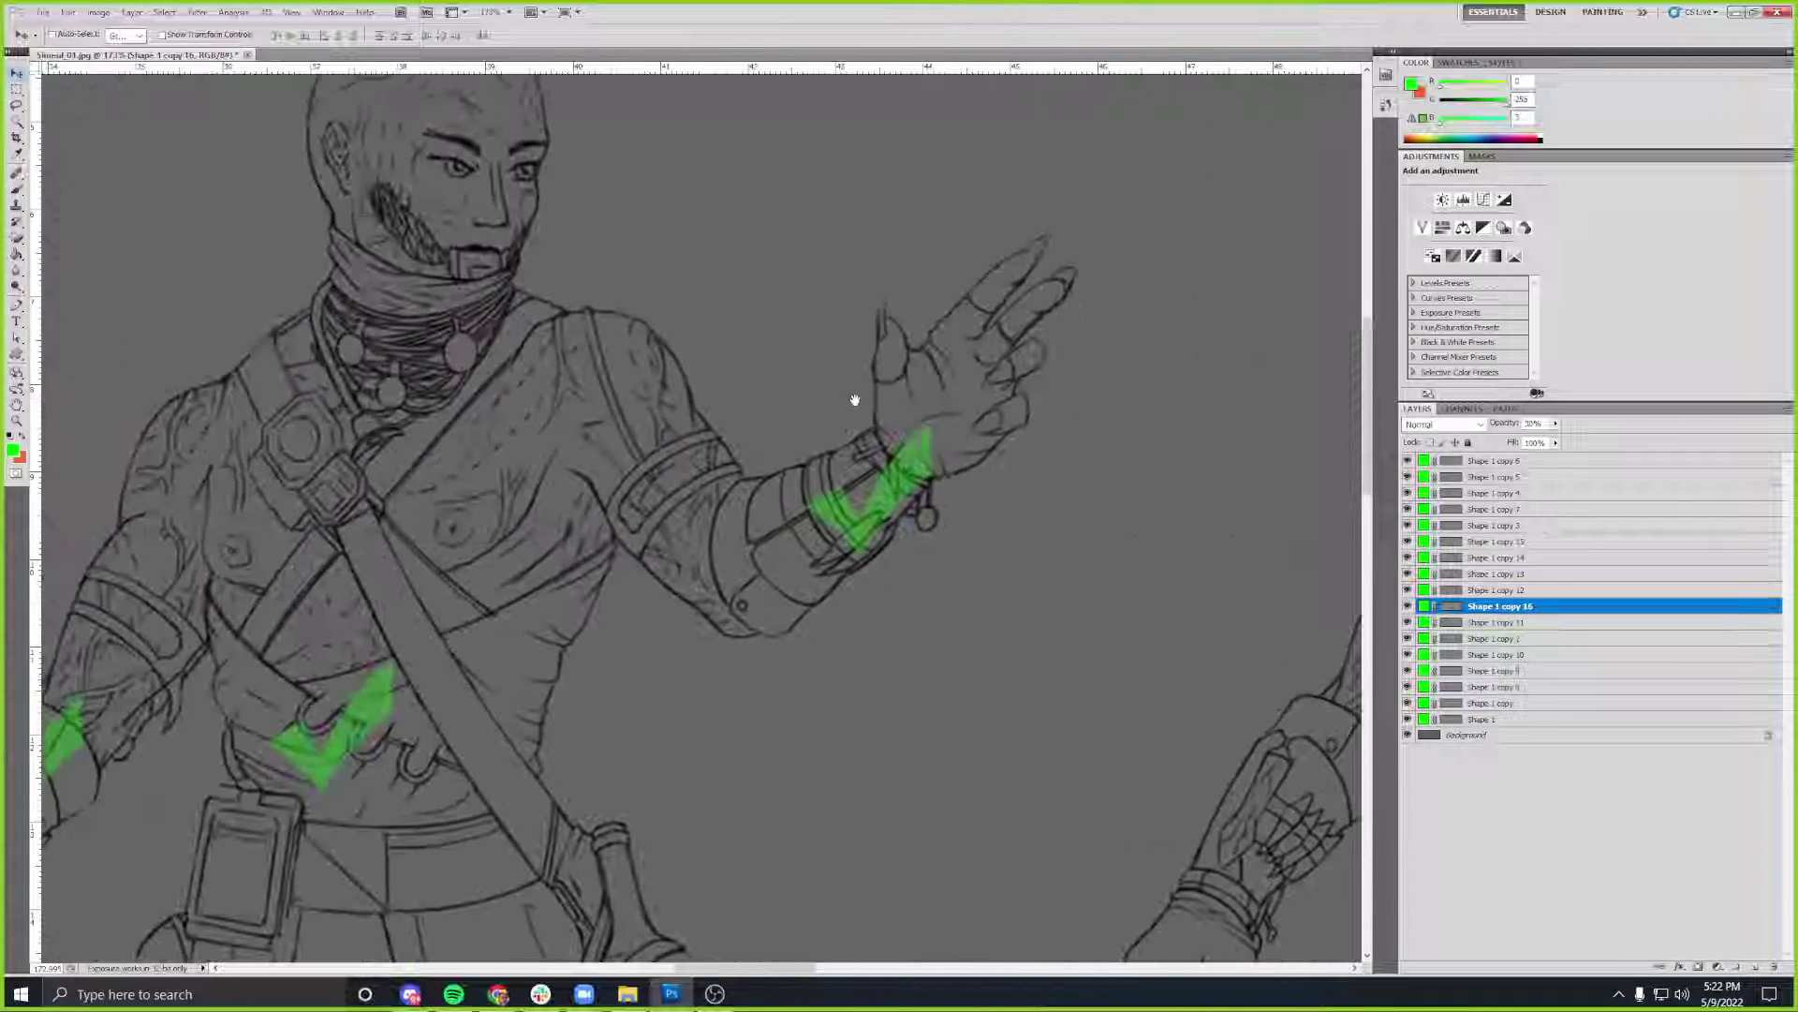
{"action": "scroll", "coordinate": [642, 383], "scroll_direction": "left", "scroll_amount": 4}
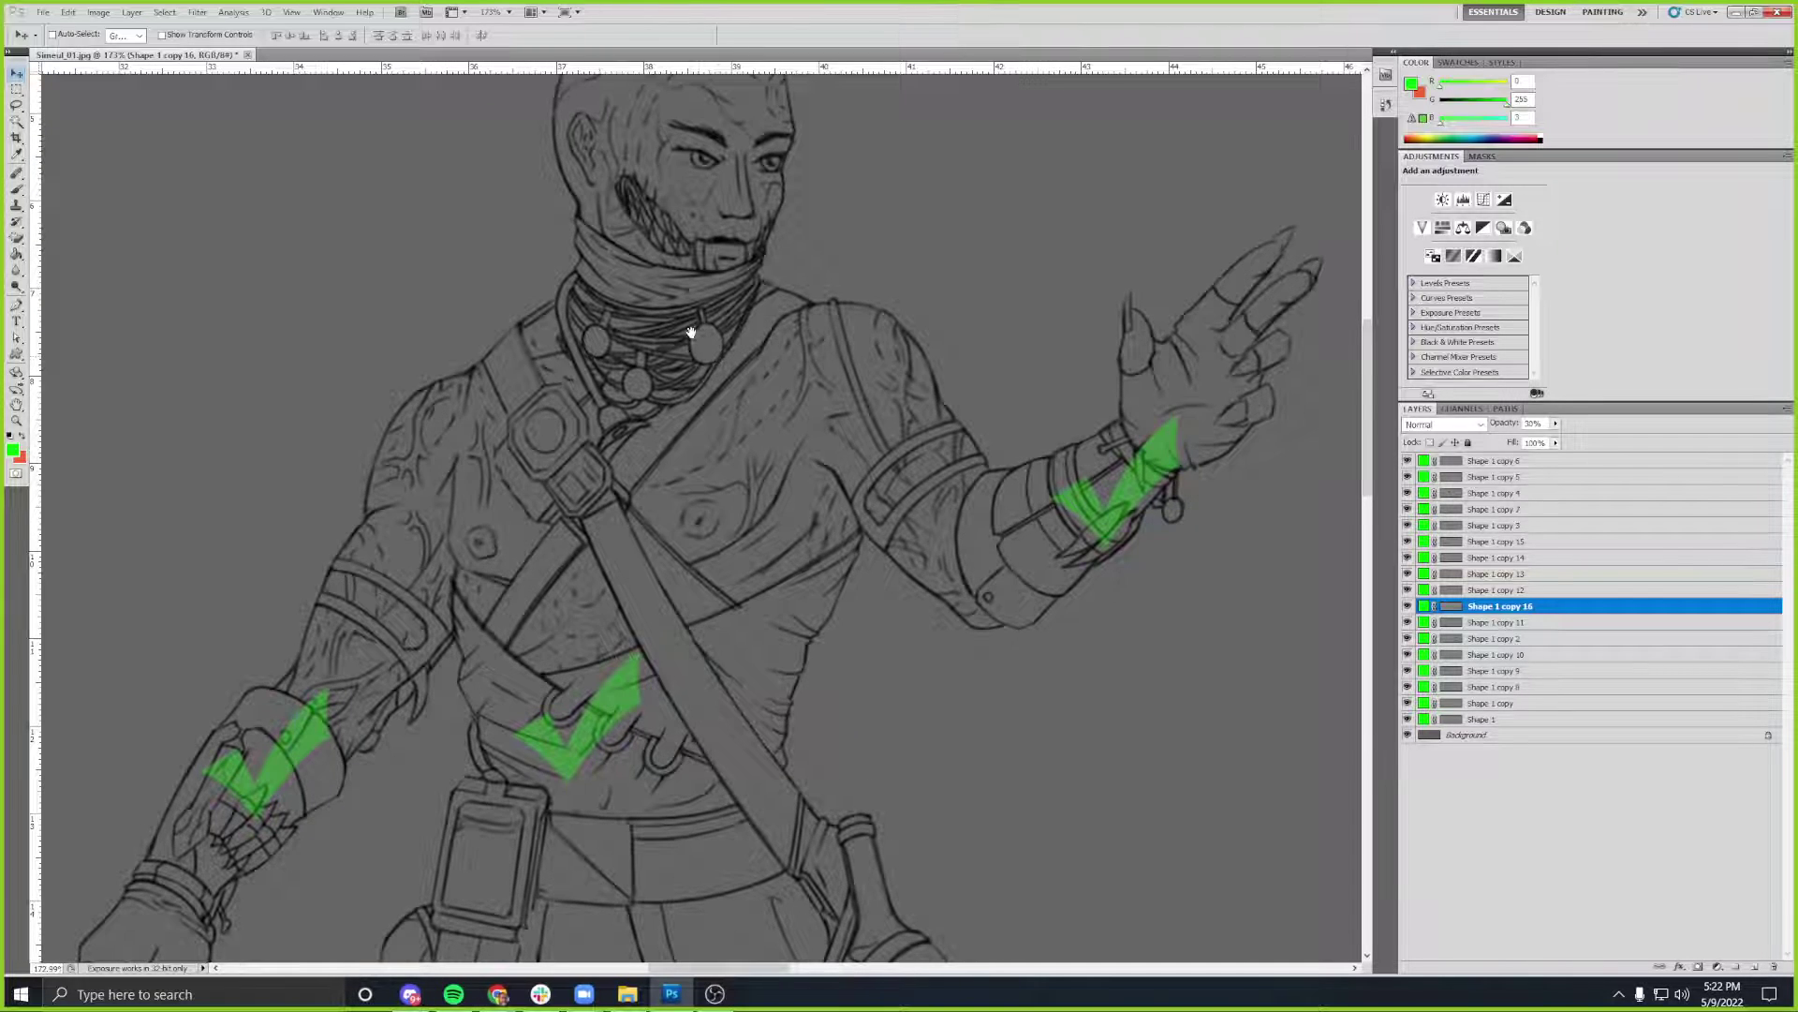
{"action": "left_click_drag", "start_coordinate": [699, 330], "coordinate": [1040, 338]}
{"action": "left_click_drag", "start_coordinate": [218, 425], "coordinate": [1007, 348]}
{"action": "left_click_drag", "start_coordinate": [614, 367], "coordinate": [728, 429]}
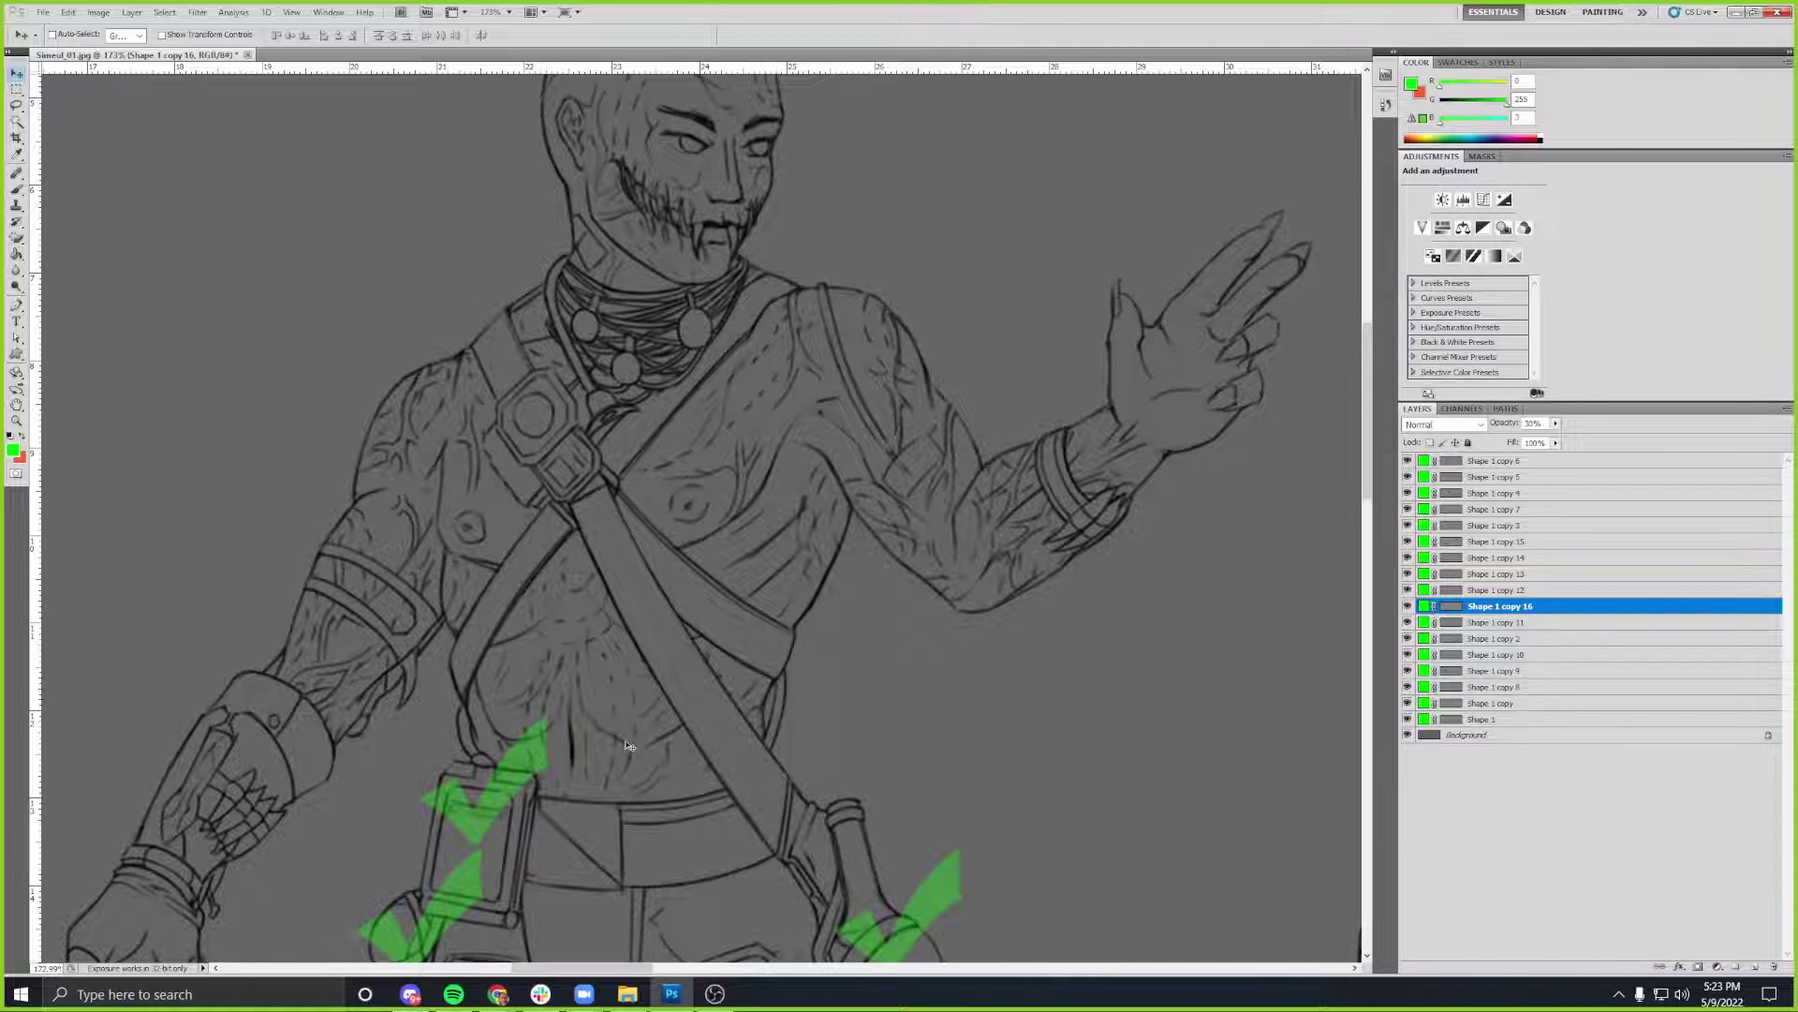
{"action": "left_click_drag", "start_coordinate": [743, 648], "coordinate": [703, 746]}
{"action": "left_click_drag", "start_coordinate": [1048, 735], "coordinate": [458, 632]}
{"action": "left_click_drag", "start_coordinate": [798, 595], "coordinate": [369, 695]}
{"action": "left_click_drag", "start_coordinate": [875, 465], "coordinate": [703, 509]}
{"action": "left_click_drag", "start_coordinate": [1079, 605], "coordinate": [843, 662]}
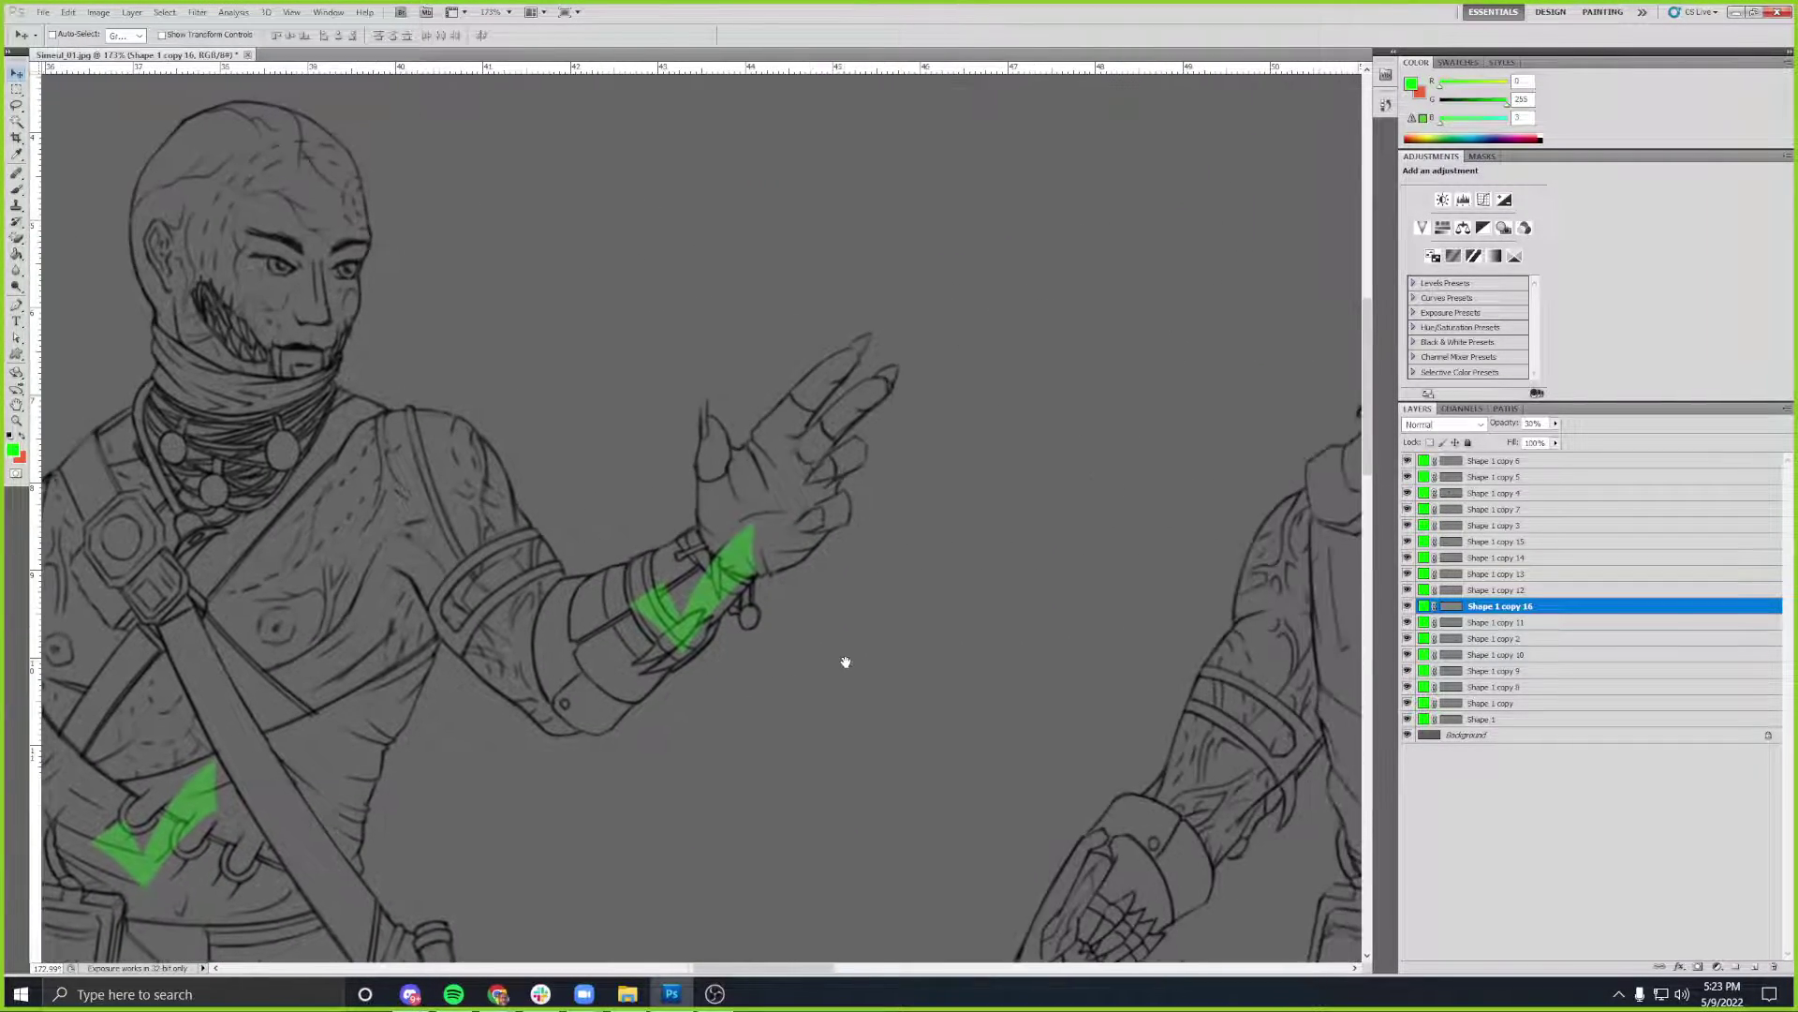
{"action": "scroll", "coordinate": [888, 599], "scroll_direction": "down", "scroll_amount": 3}
{"action": "left_click_drag", "start_coordinate": [888, 599], "coordinate": [723, 594]}
- Switch to the Trello card in Chrome and review the character, clothing and weapon notes in Simeul_00FB.jpg
{"action": "key", "text": "alt+Tab"}
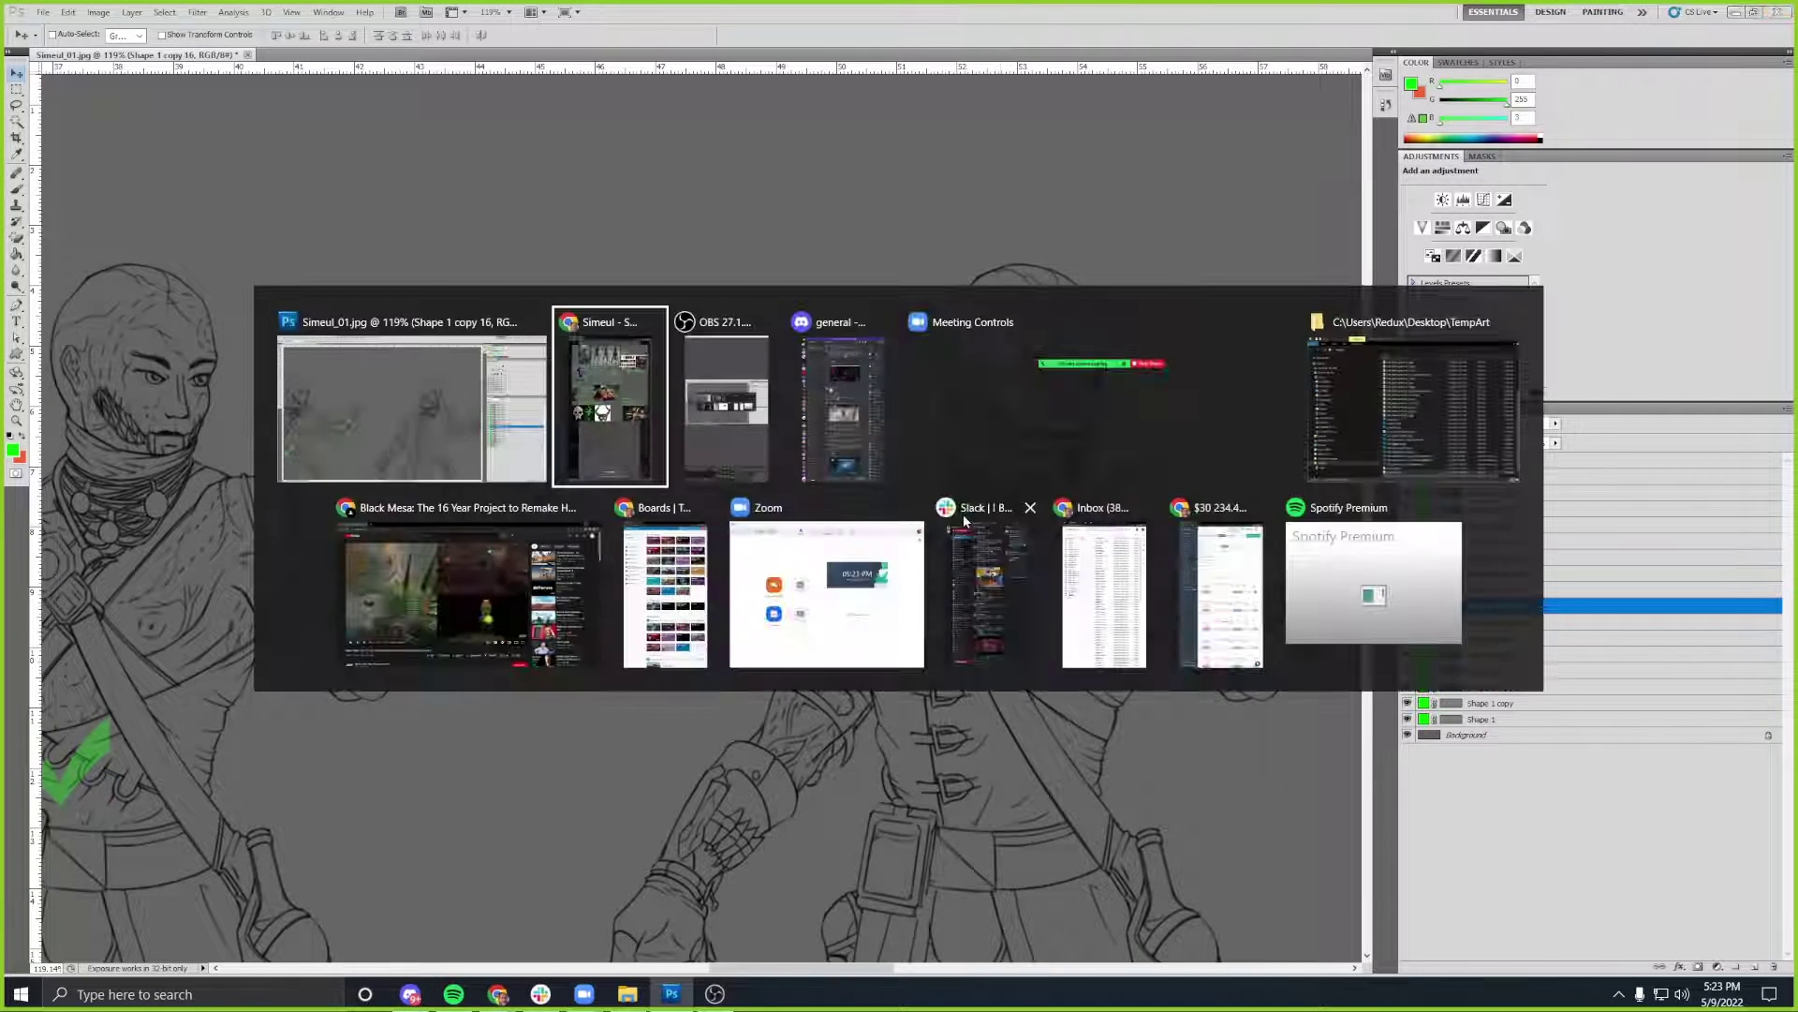
{"action": "key", "text": "alt+Tab"}
{"action": "key", "text": "alt+shift+Tab"}
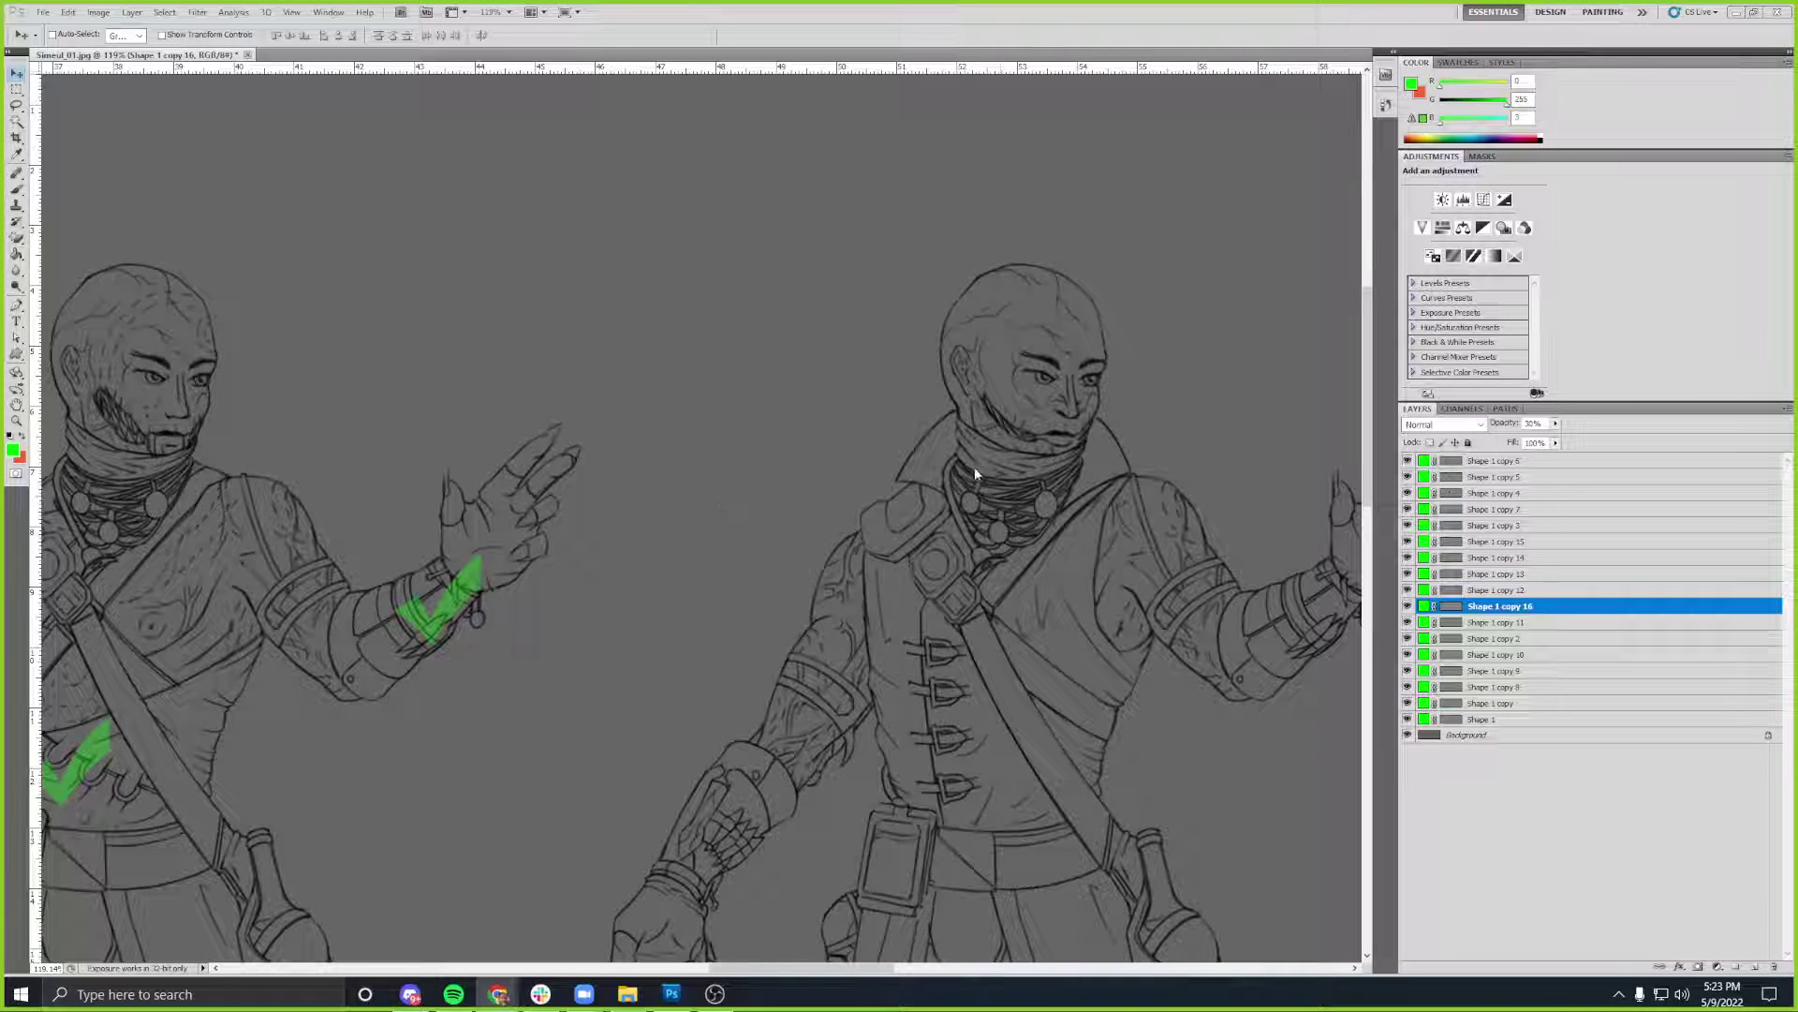
{"action": "scroll", "coordinate": [754, 588], "scroll_direction": "down", "scroll_amount": 5}
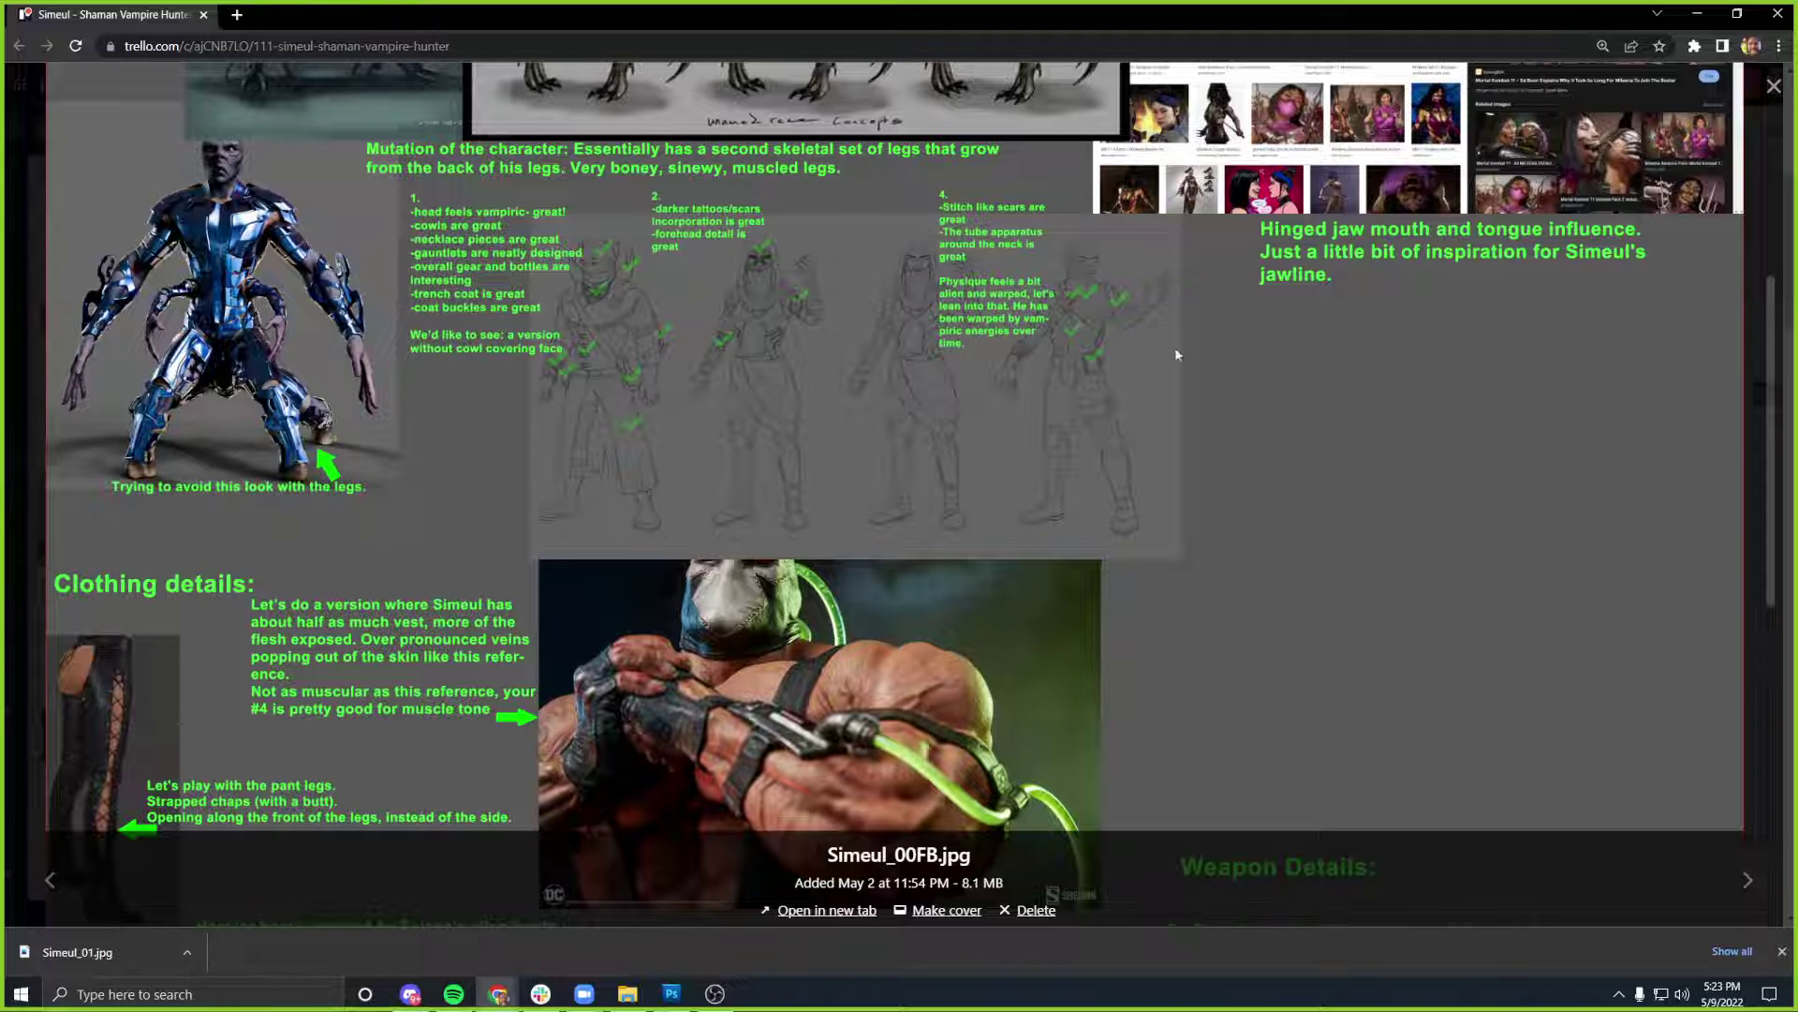
{"action": "scroll", "coordinate": [1177, 354], "scroll_direction": "down", "scroll_amount": 6}
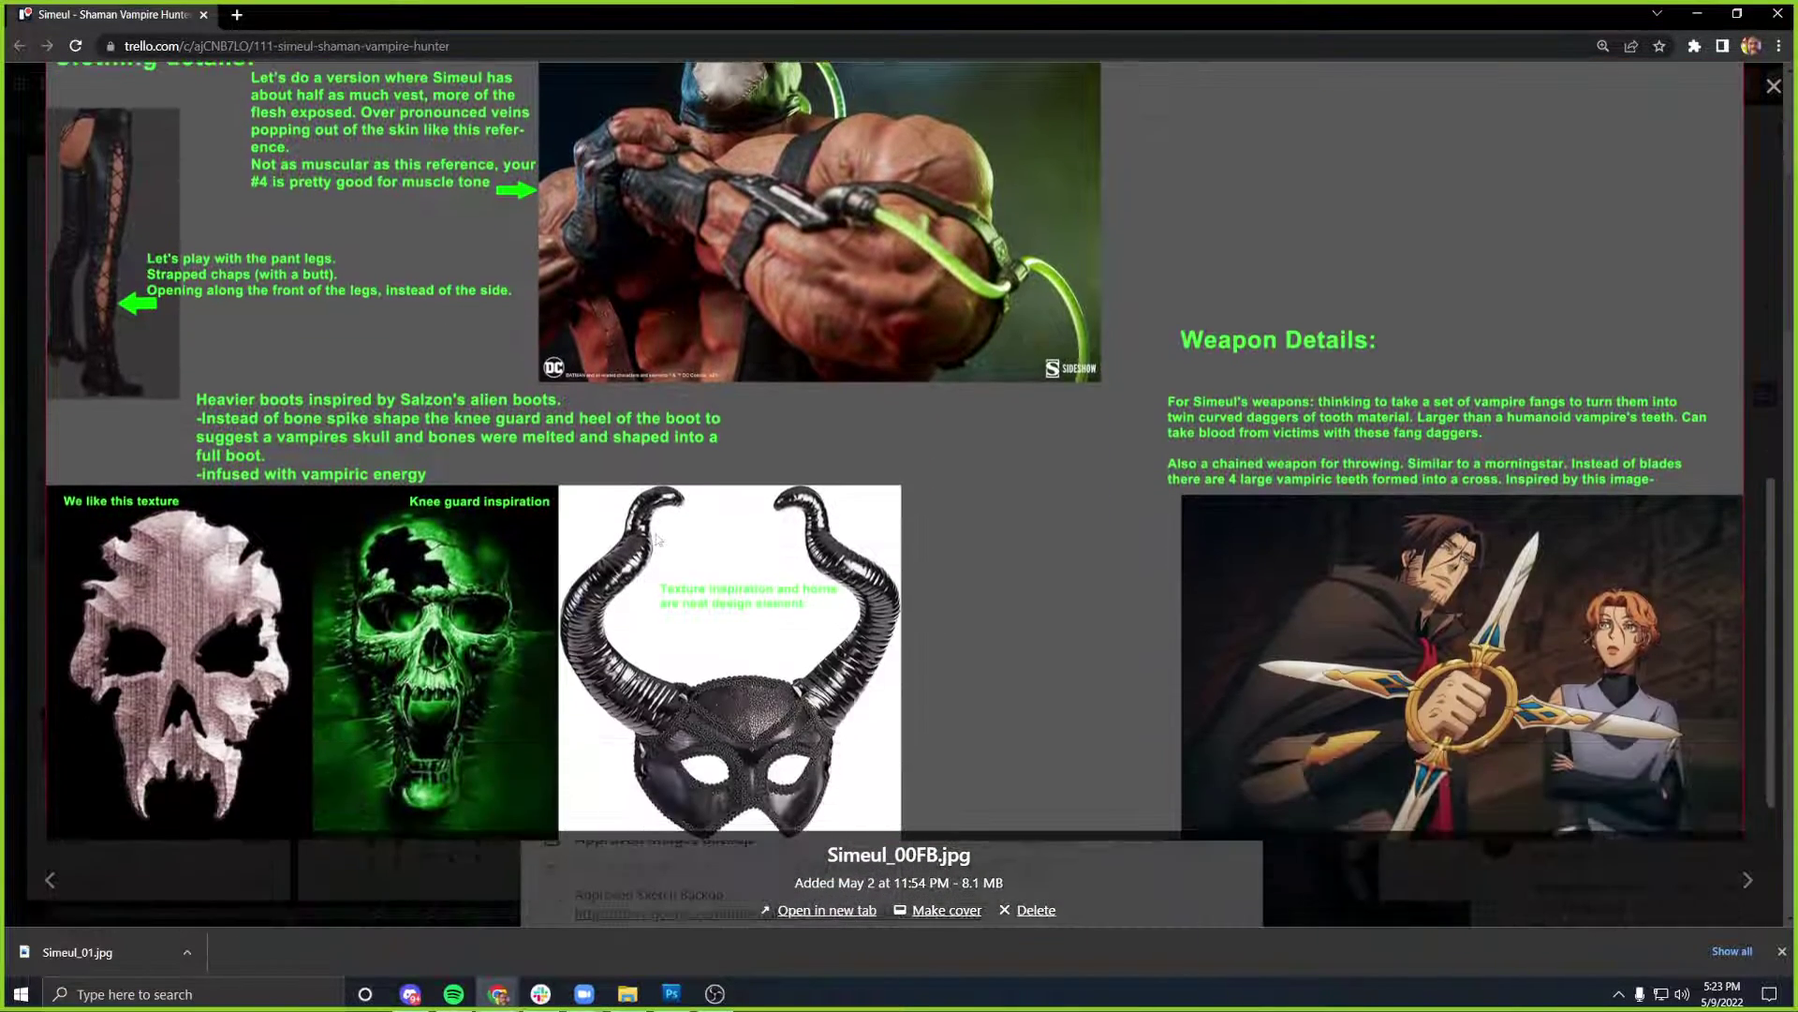
{"action": "scroll", "coordinate": [663, 524], "scroll_direction": "up", "scroll_amount": 3}
- Switch back to Photoshop and compare the vest, exposed chest and skin veins of the fourth, third and second figures
{"action": "key", "text": "alt+Tab"}
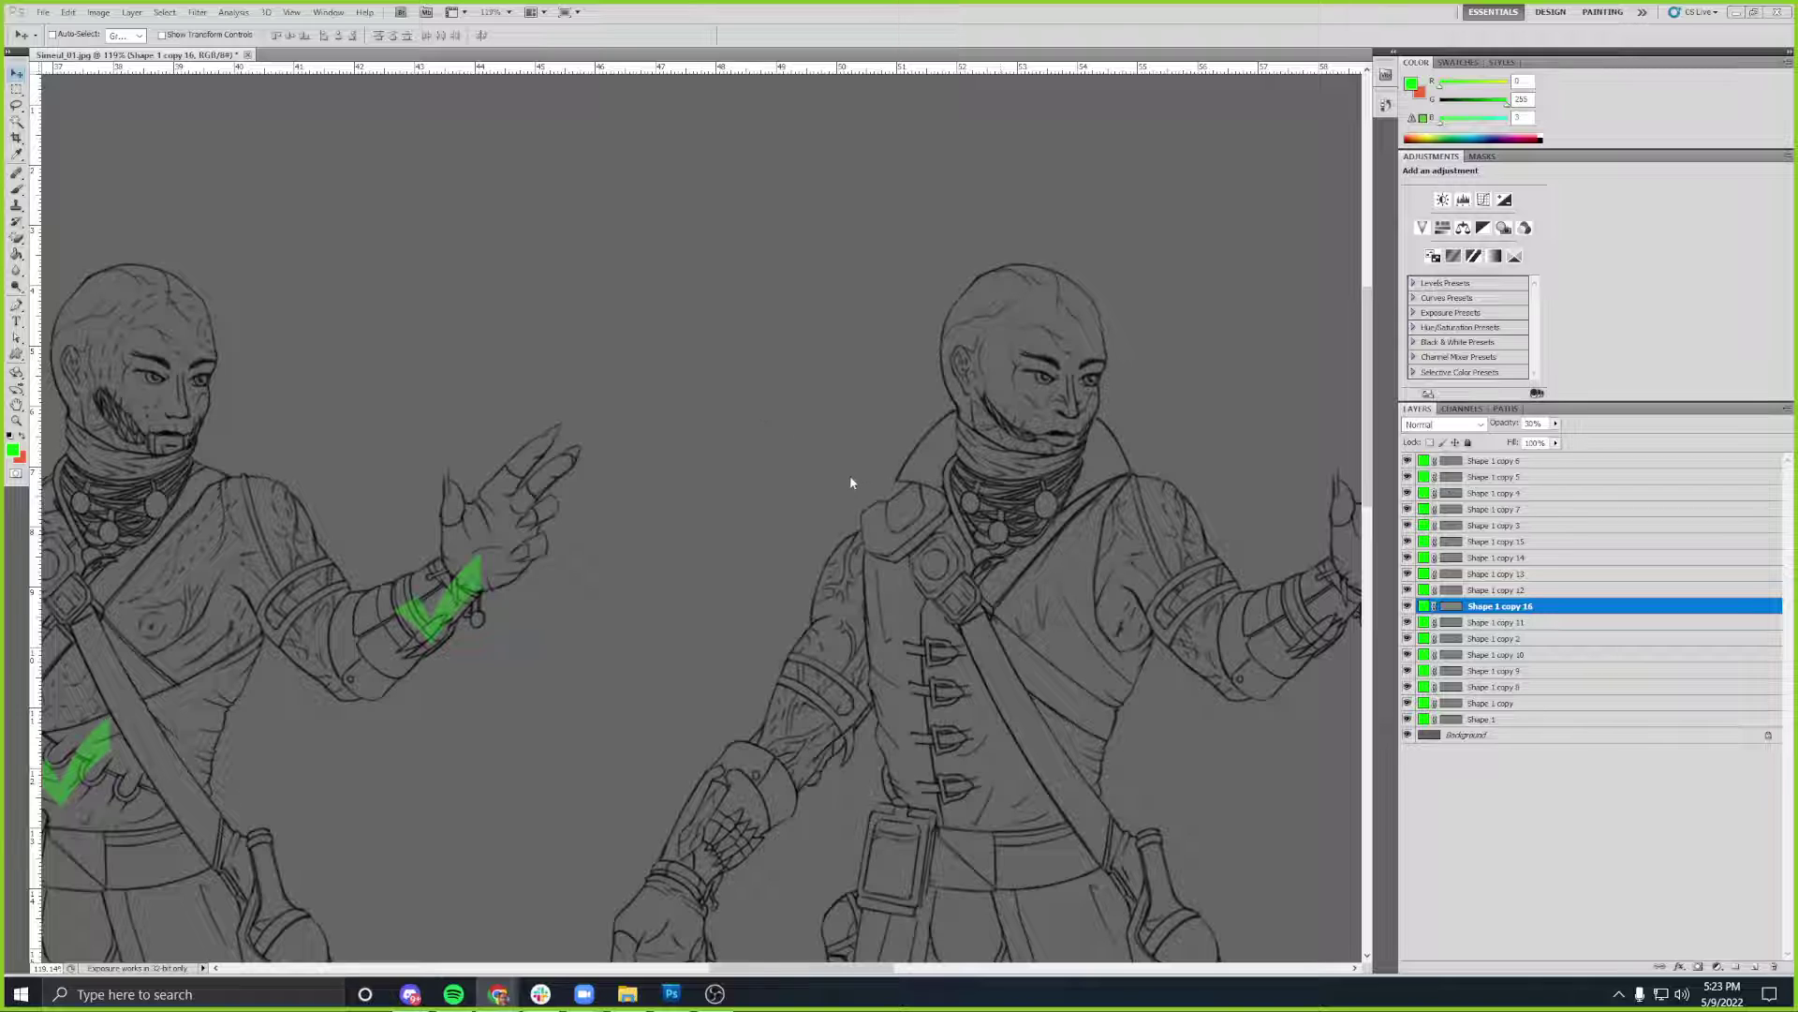
{"action": "left_click_drag", "start_coordinate": [843, 466], "coordinate": [682, 337]}
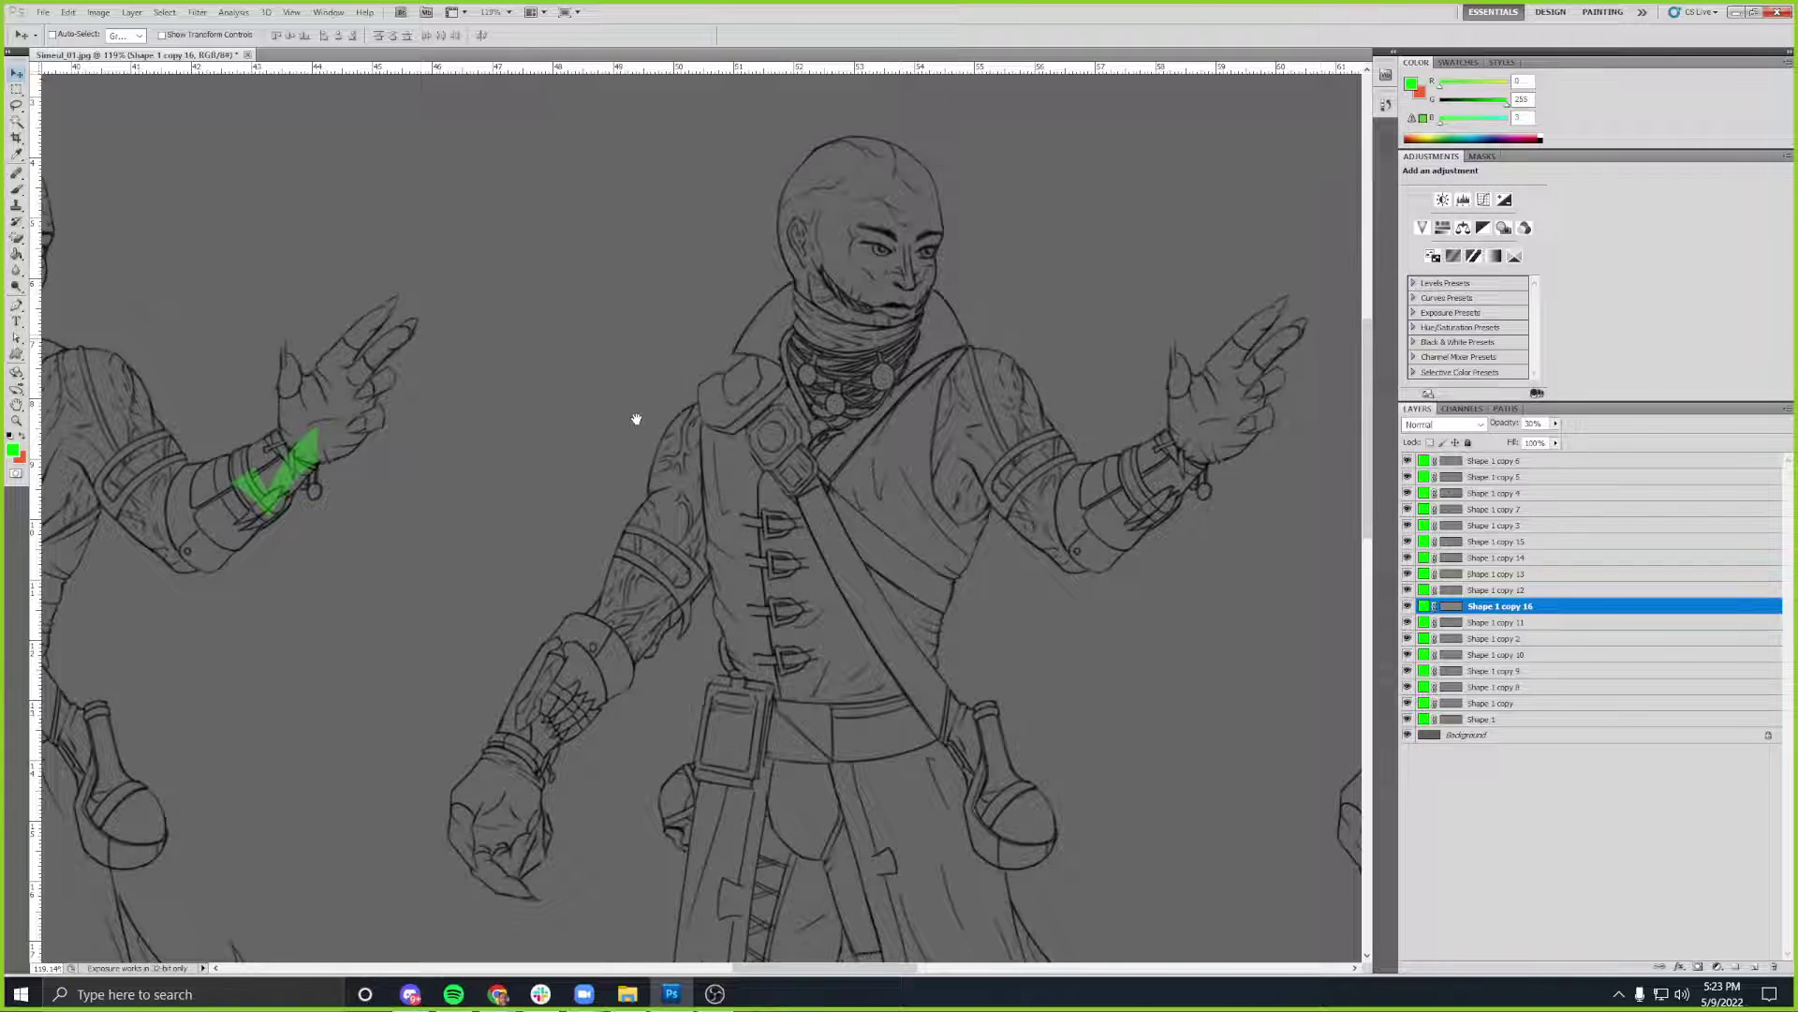
{"action": "left_click_drag", "start_coordinate": [636, 418], "coordinate": [650, 361]}
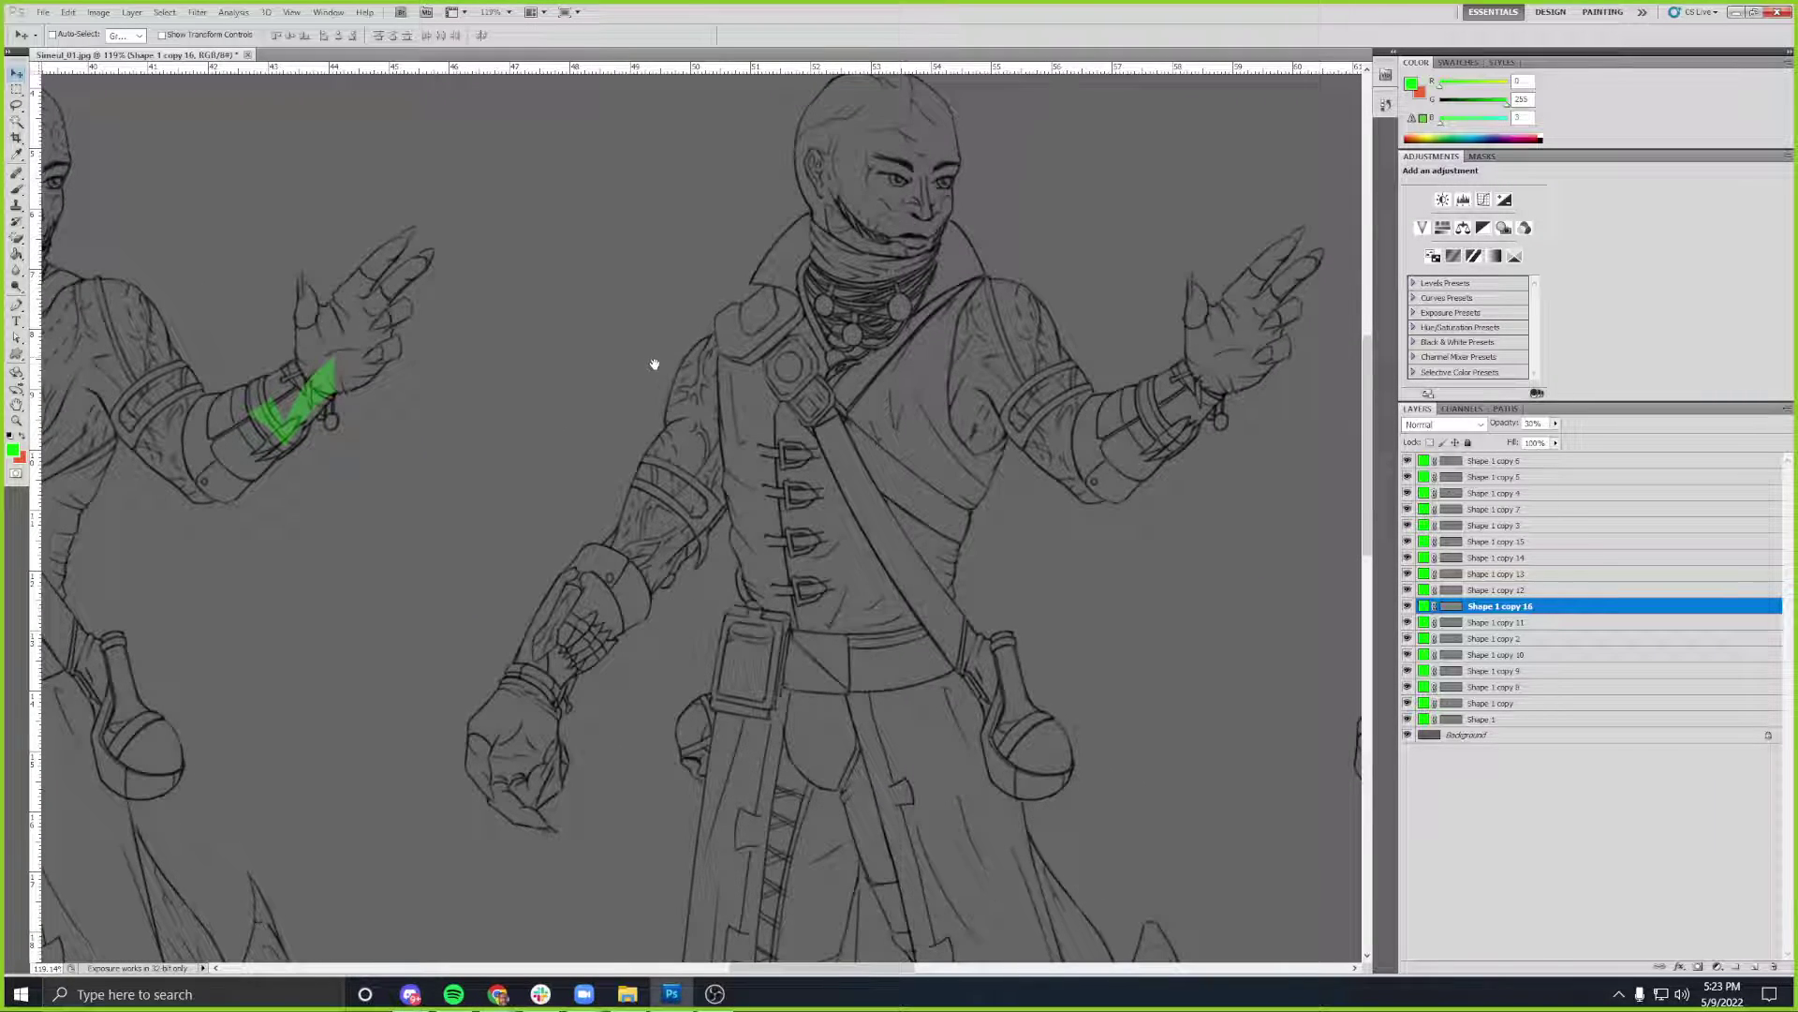
{"action": "left_click_drag", "start_coordinate": [643, 400], "coordinate": [722, 346]}
{"action": "scroll", "coordinate": [679, 372], "scroll_direction": "up", "scroll_amount": 4}
{"action": "scroll", "coordinate": [722, 345], "scroll_direction": "down", "scroll_amount": 3}
{"action": "left_click_drag", "start_coordinate": [571, 476], "coordinate": [820, 465]}
{"action": "scroll", "coordinate": [820, 465], "scroll_direction": "down", "scroll_amount": 2}
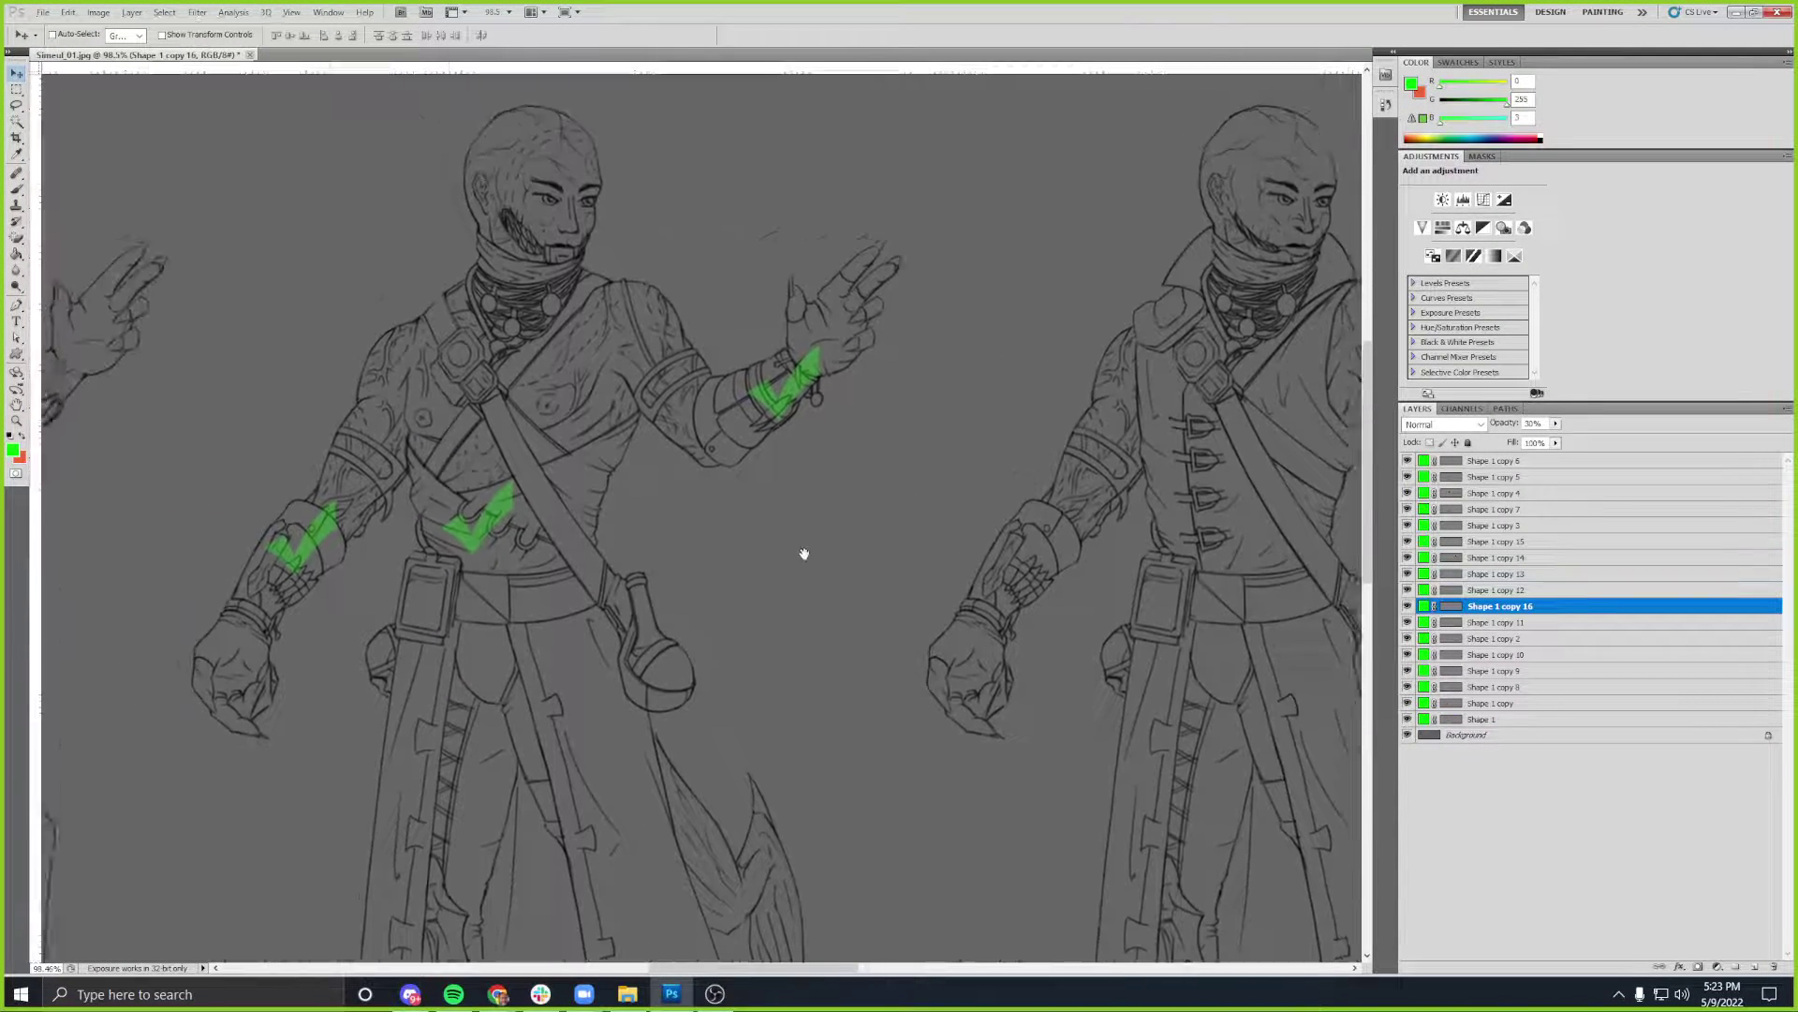
{"action": "left_click_drag", "start_coordinate": [460, 423], "coordinate": [739, 413]}
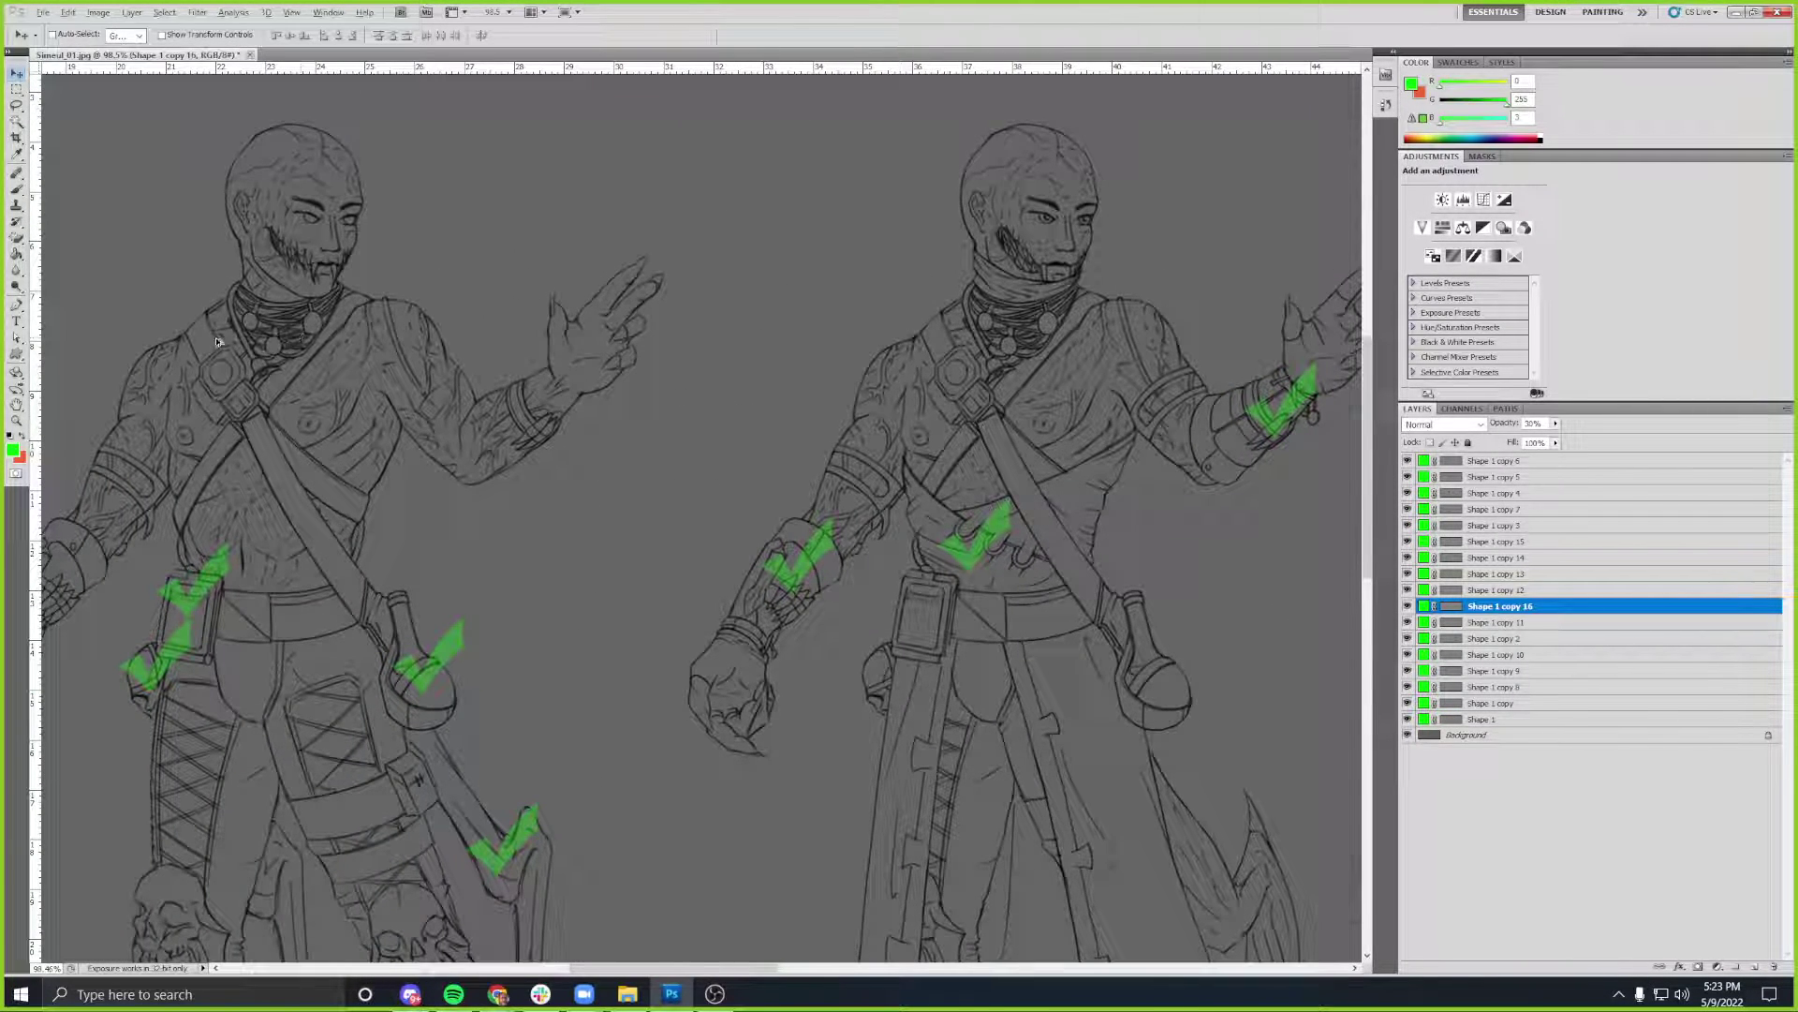
{"action": "scroll", "coordinate": [295, 340], "scroll_direction": "up", "scroll_amount": 5}
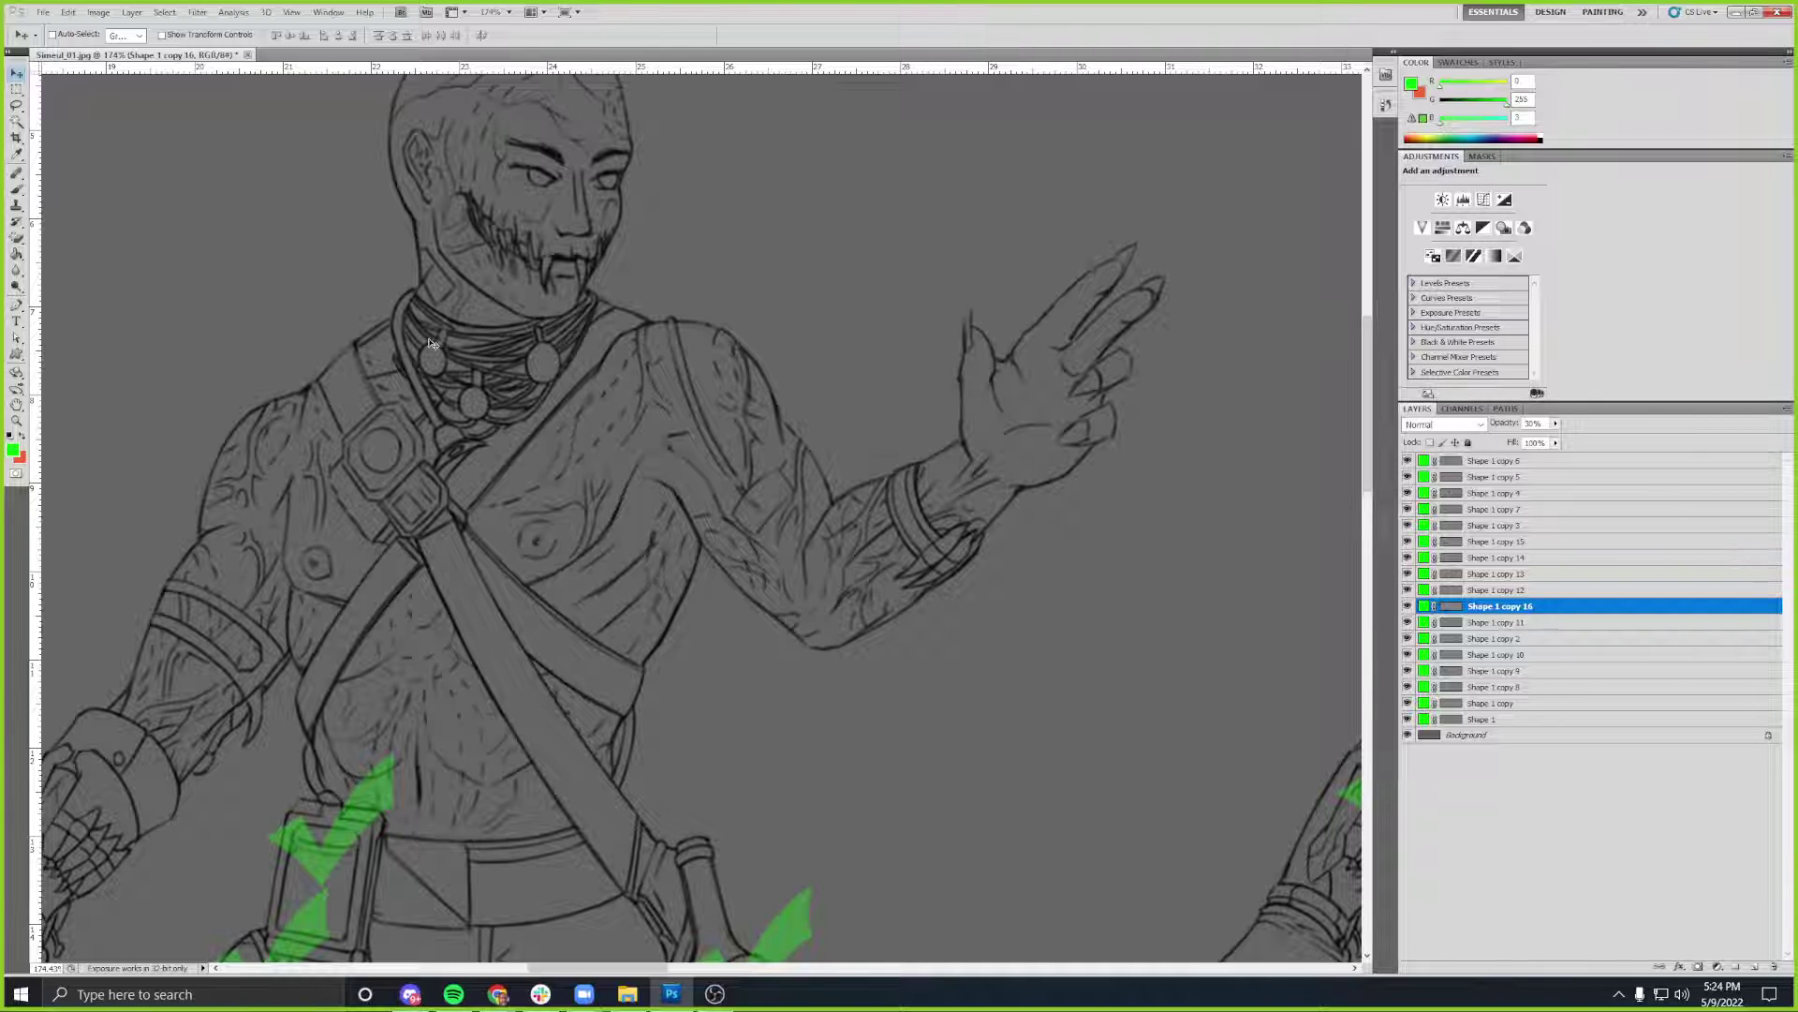
{"action": "scroll", "coordinate": [739, 506], "scroll_direction": "right", "scroll_amount": 10}
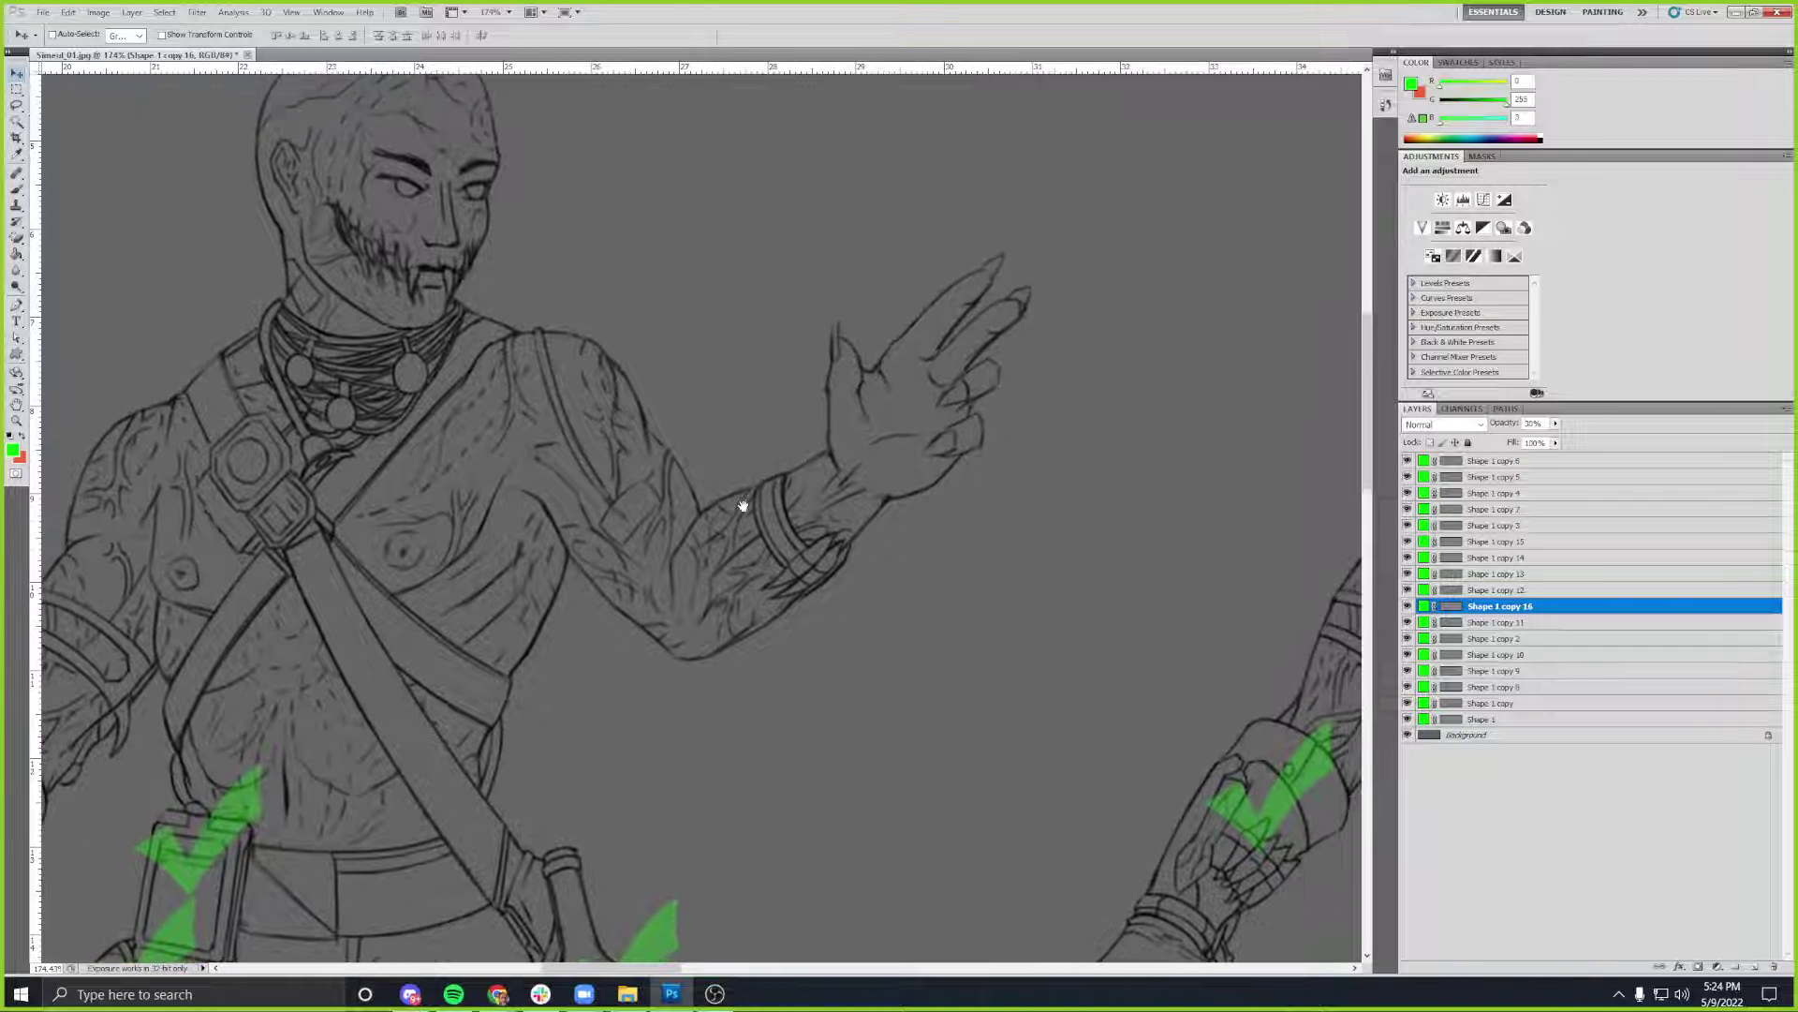
{"action": "scroll", "coordinate": [824, 534], "scroll_direction": "down", "scroll_amount": 2}
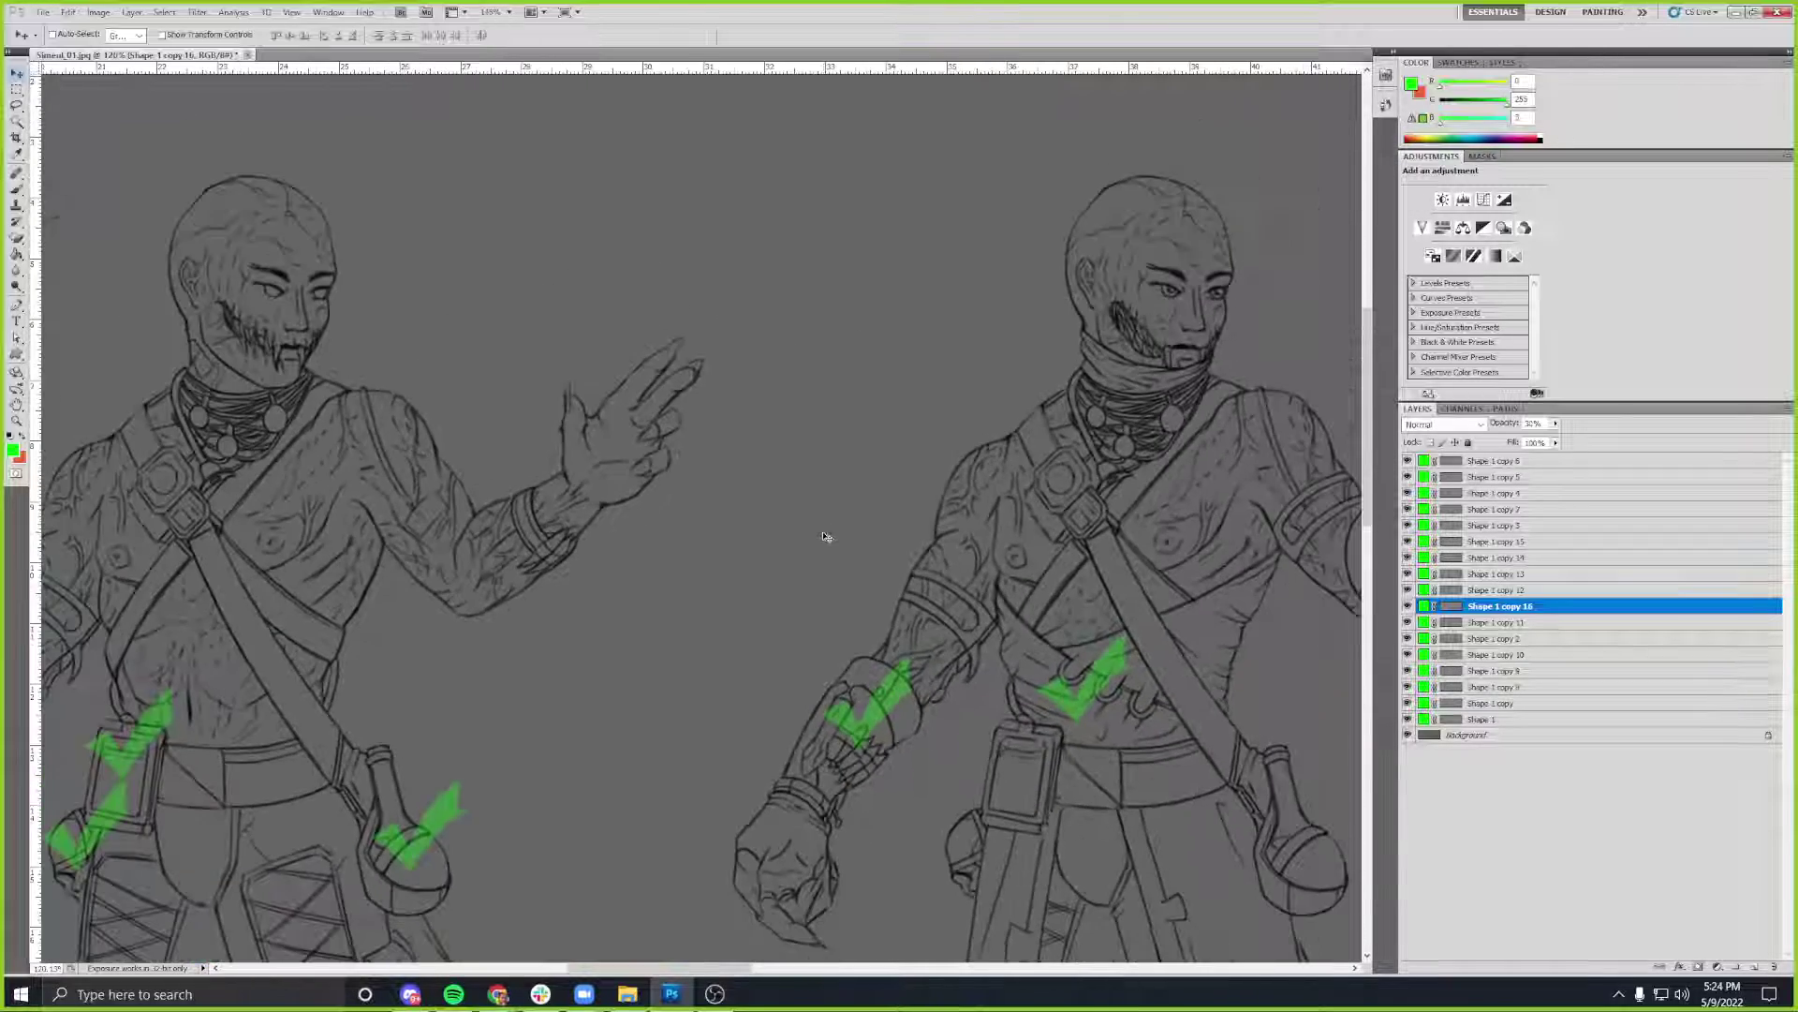
- Compare the wrapped and vested torsos, forearm gear, long coats and boots of the third and fourth figures
{"action": "left_click_drag", "start_coordinate": [826, 536], "coordinate": [593, 486]}
{"action": "scroll", "coordinate": [602, 506], "scroll_direction": "right", "scroll_amount": 10}
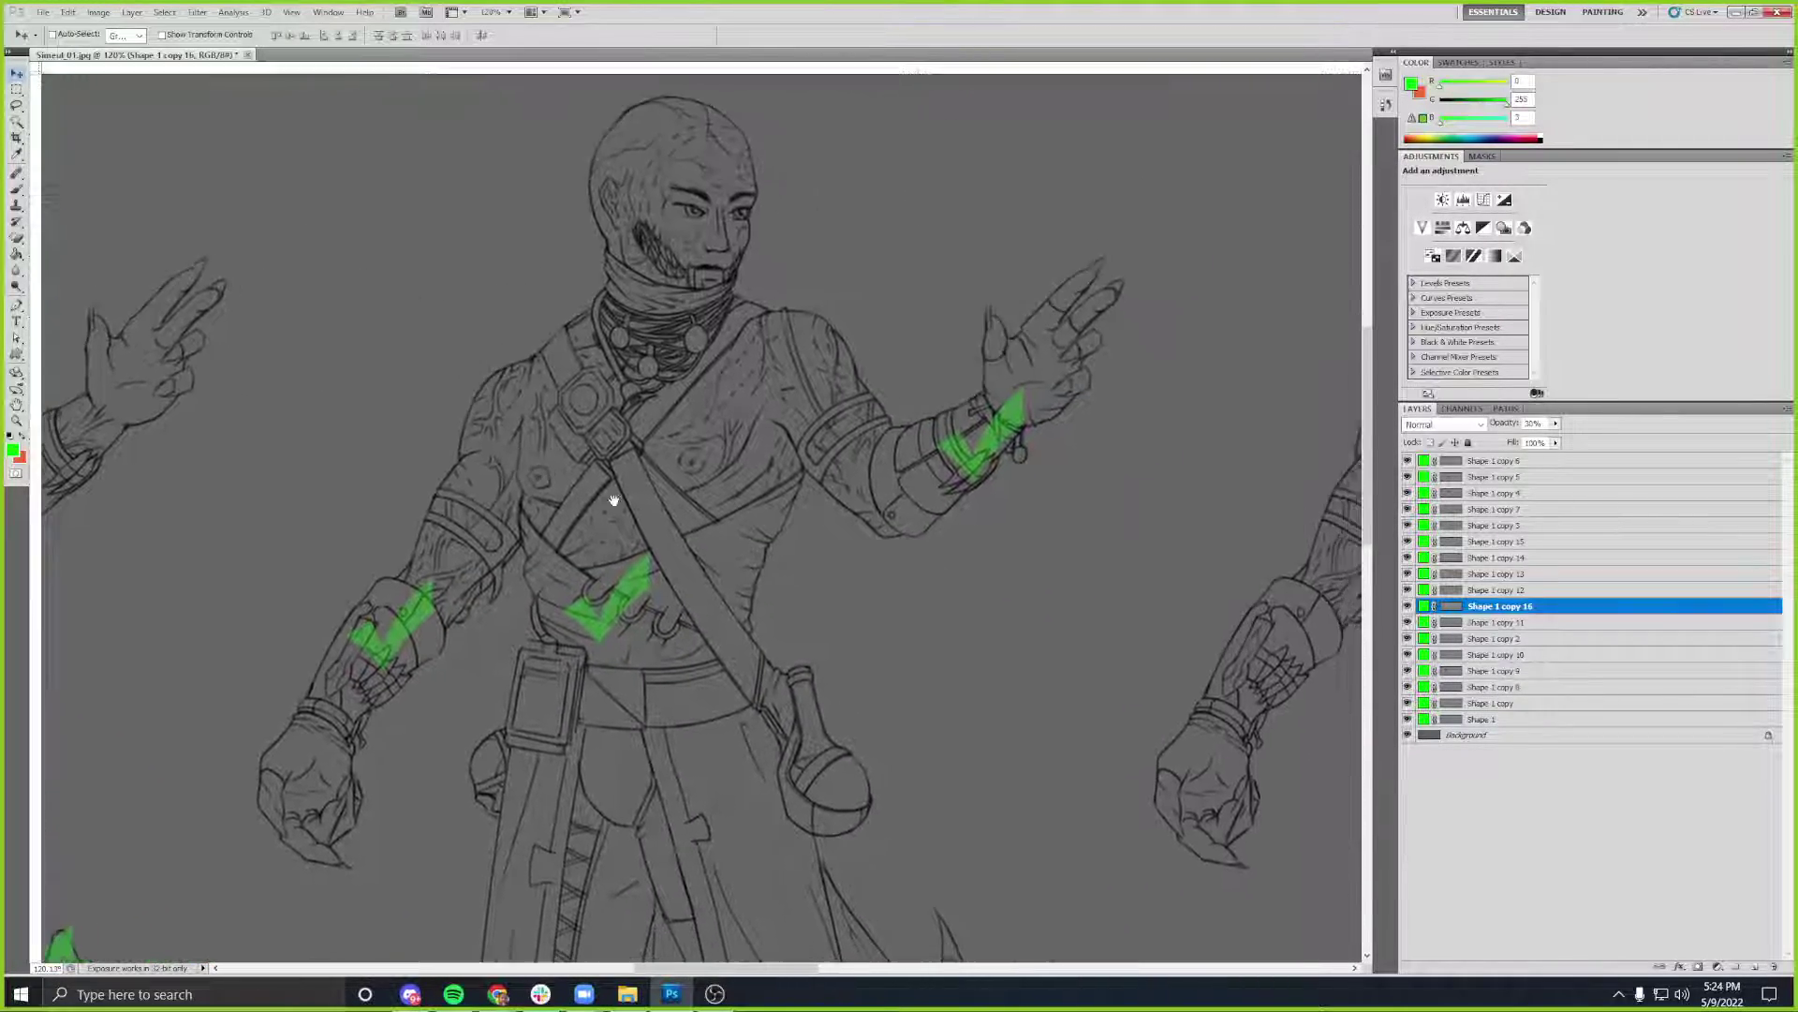
{"action": "scroll", "coordinate": [739, 519], "scroll_direction": "right", "scroll_amount": 5}
{"action": "scroll", "coordinate": [582, 514], "scroll_direction": "down", "scroll_amount": 2}
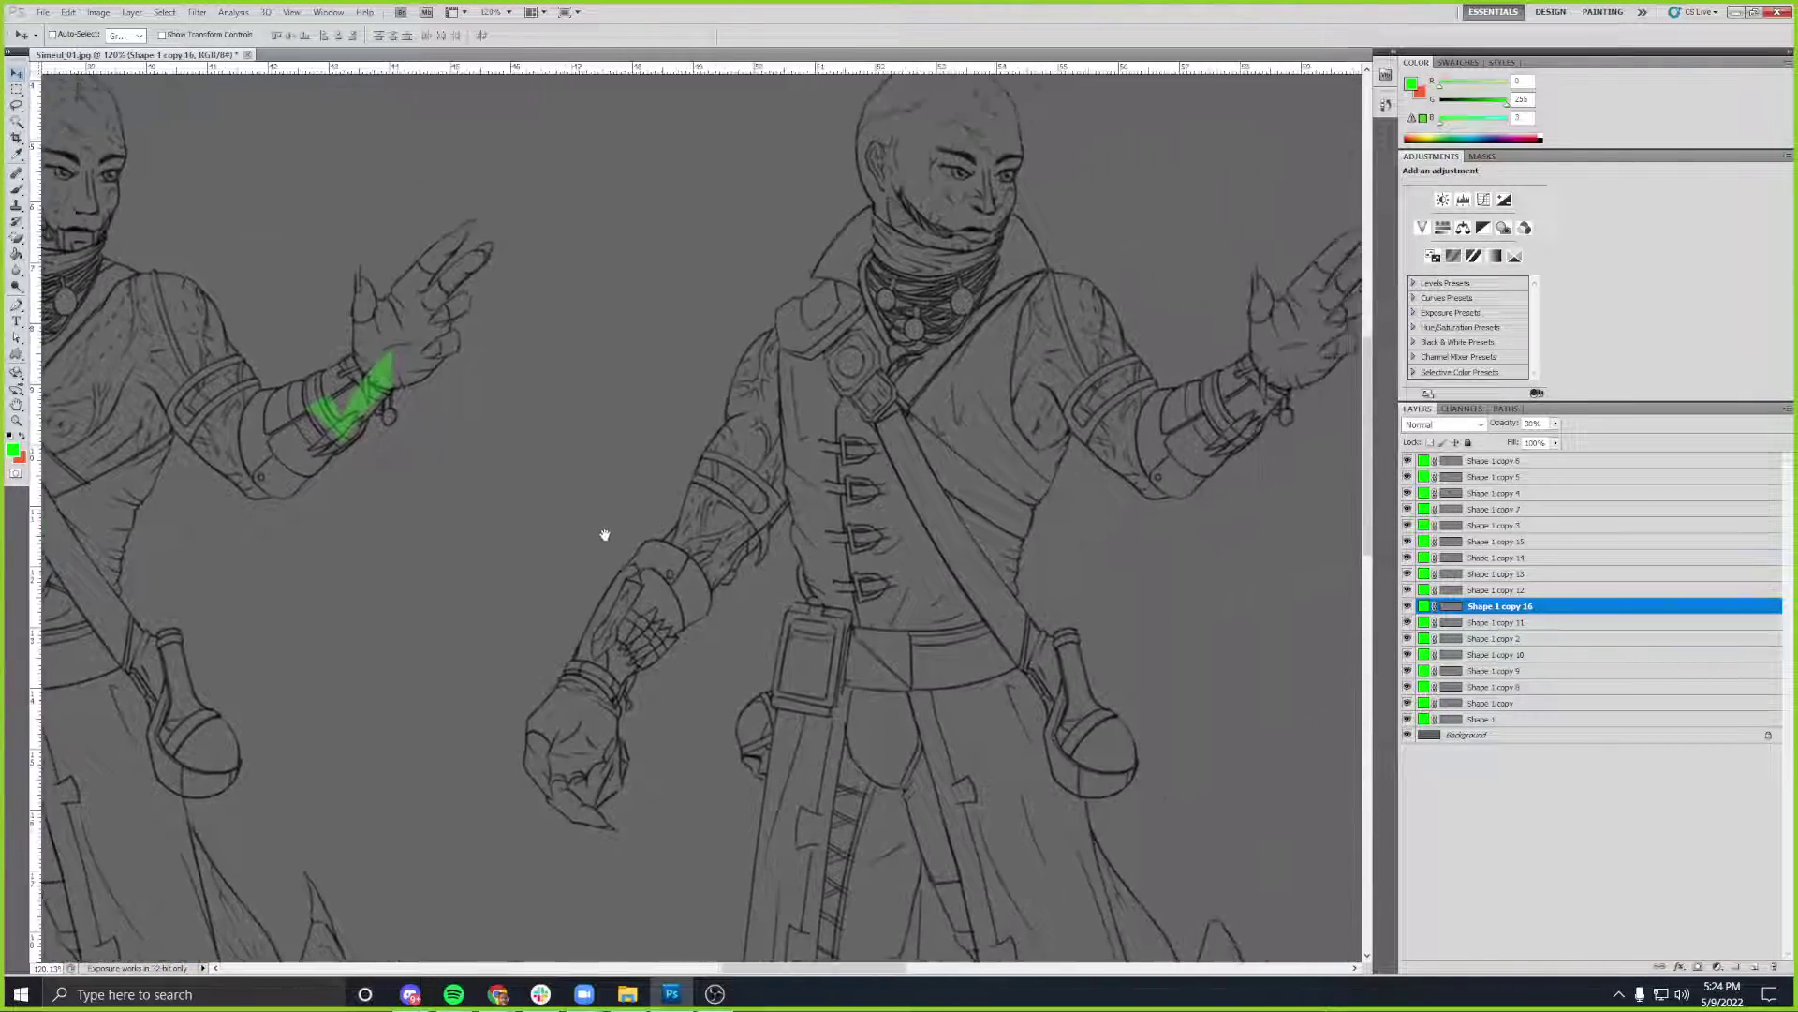
{"action": "scroll", "coordinate": [634, 575], "scroll_direction": "down", "scroll_amount": 1}
{"action": "left_click_drag", "start_coordinate": [634, 575], "coordinate": [731, 458]}
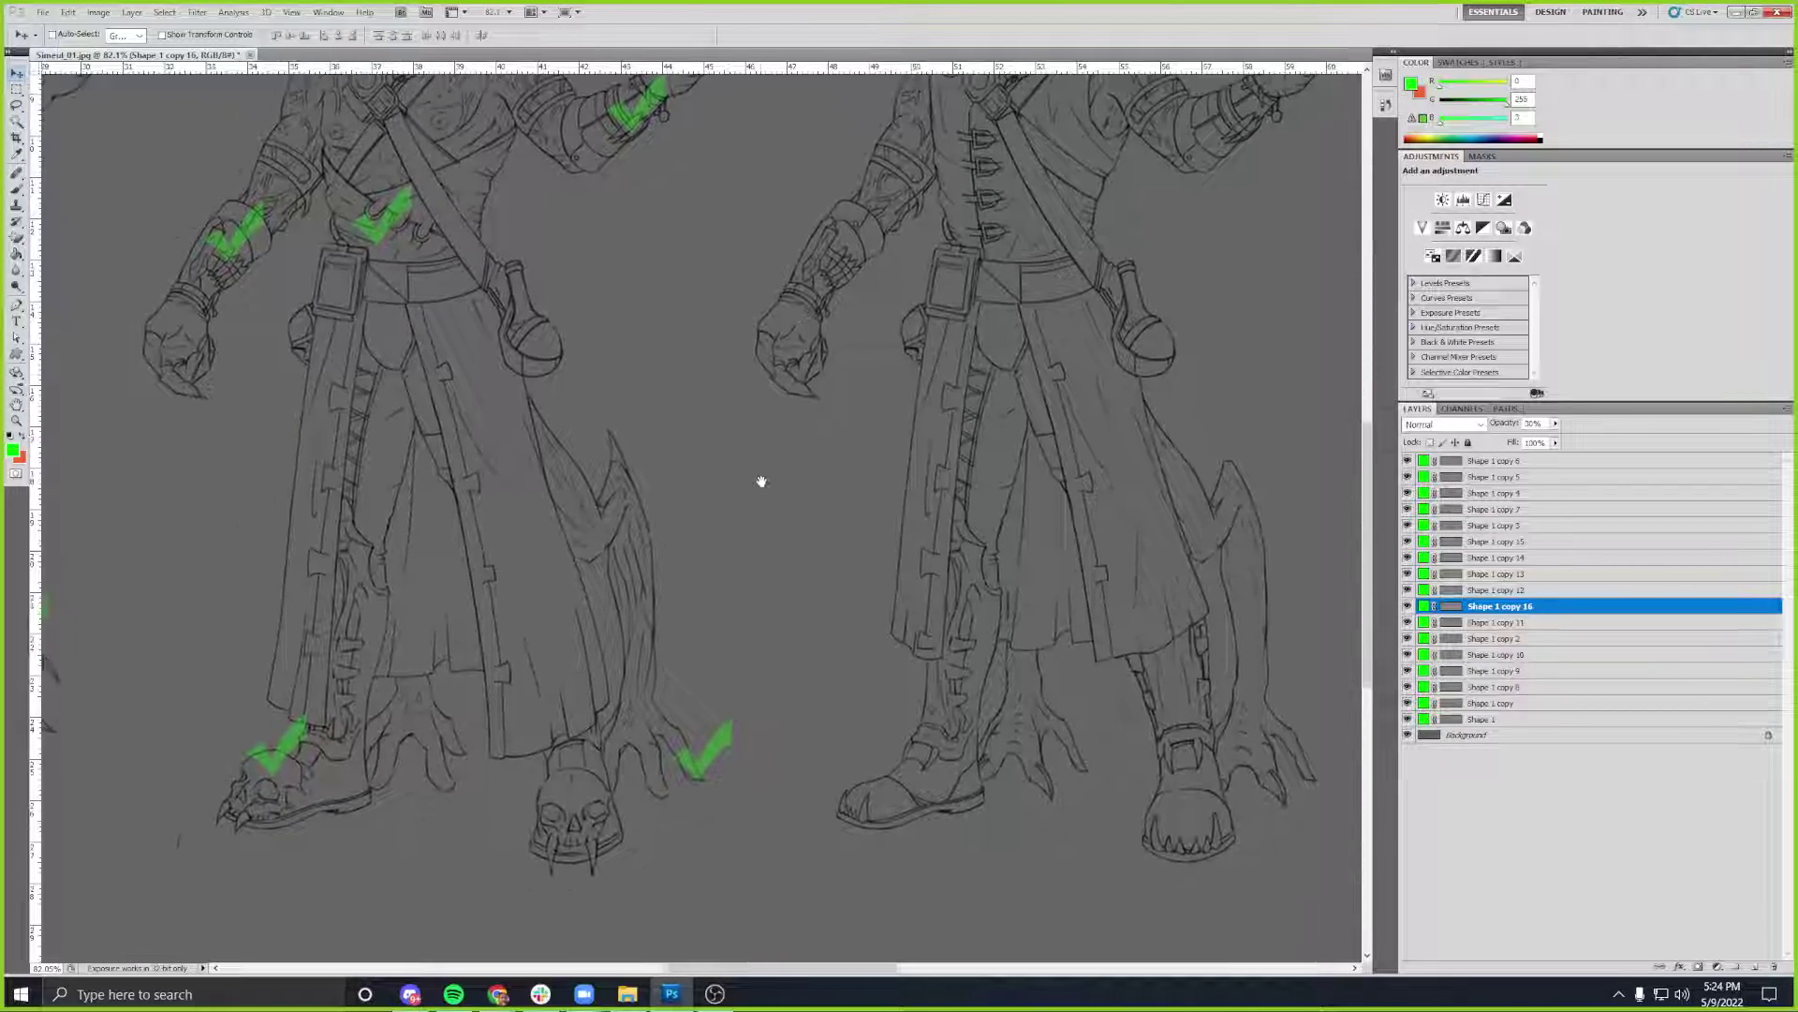
{"action": "left_click_drag", "start_coordinate": [903, 531], "coordinate": [610, 590]}
{"action": "left_click_drag", "start_coordinate": [1037, 518], "coordinate": [826, 506]}
- Examine the trousers, knee guards, coats and footwear from the first figure through to the fifth
{"action": "scroll", "coordinate": [543, 548], "scroll_direction": "left", "scroll_amount": 20}
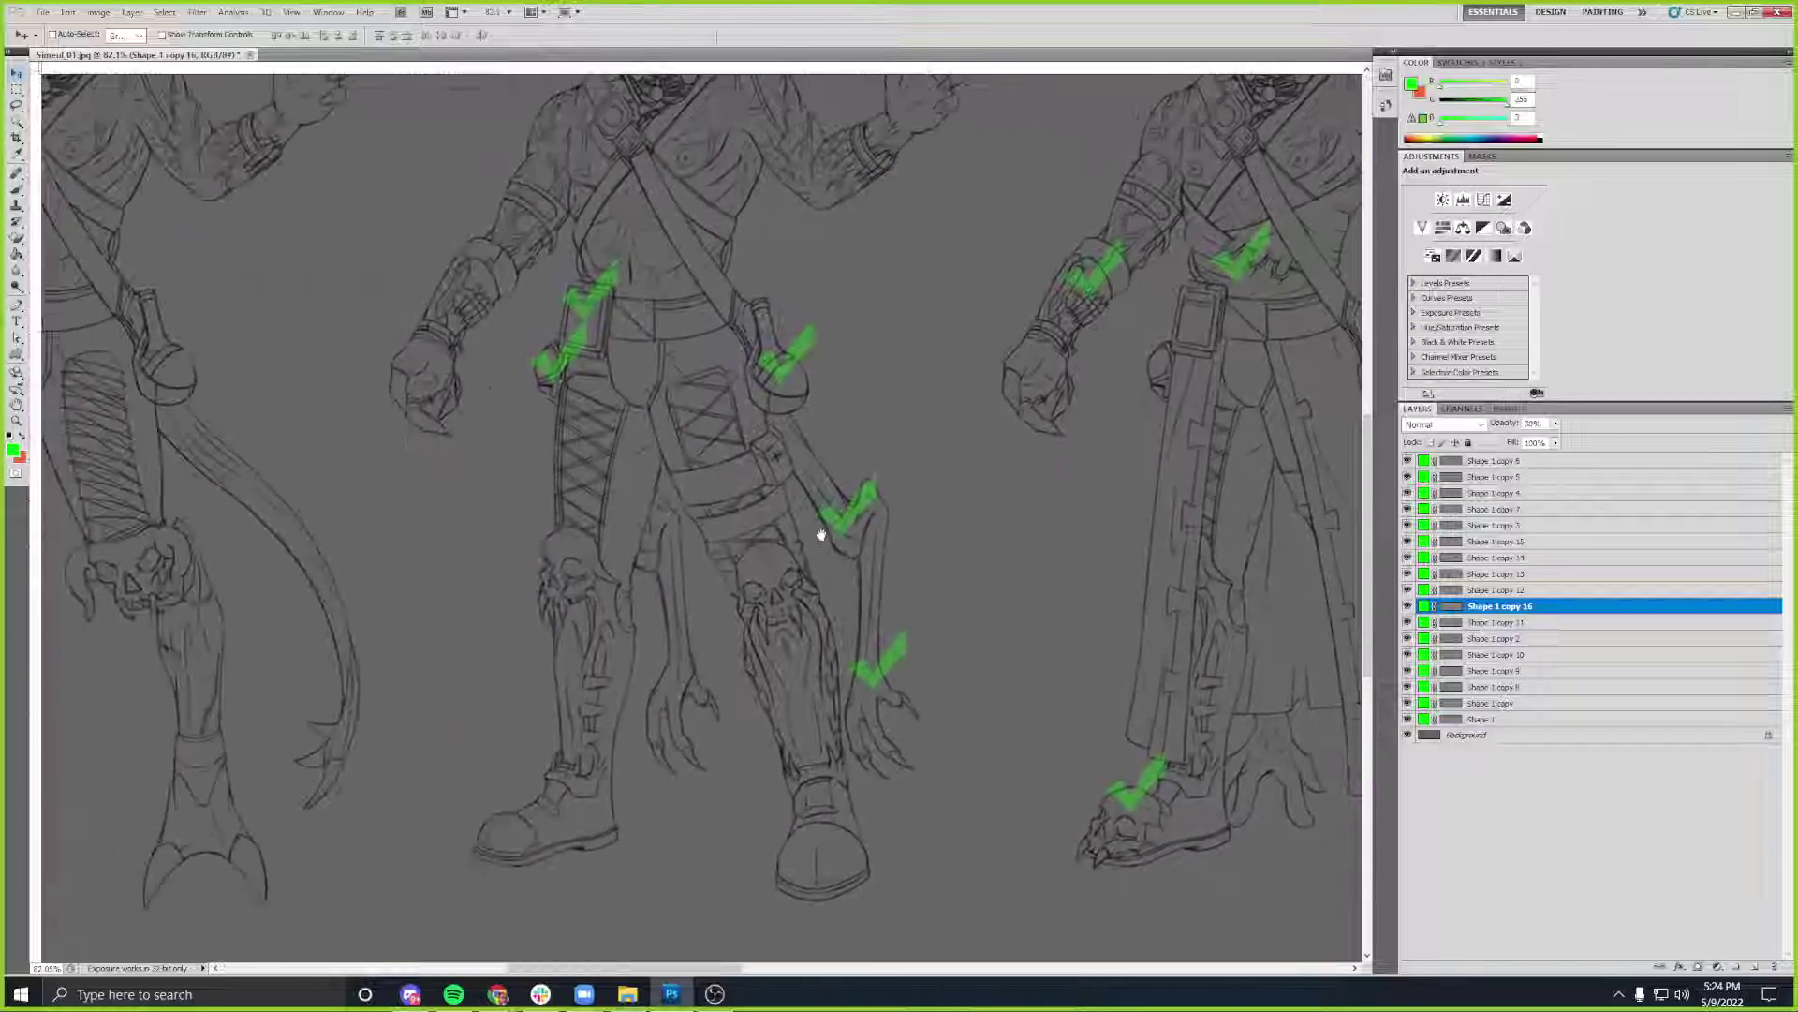
{"action": "left_click_drag", "start_coordinate": [742, 525], "coordinate": [670, 526]}
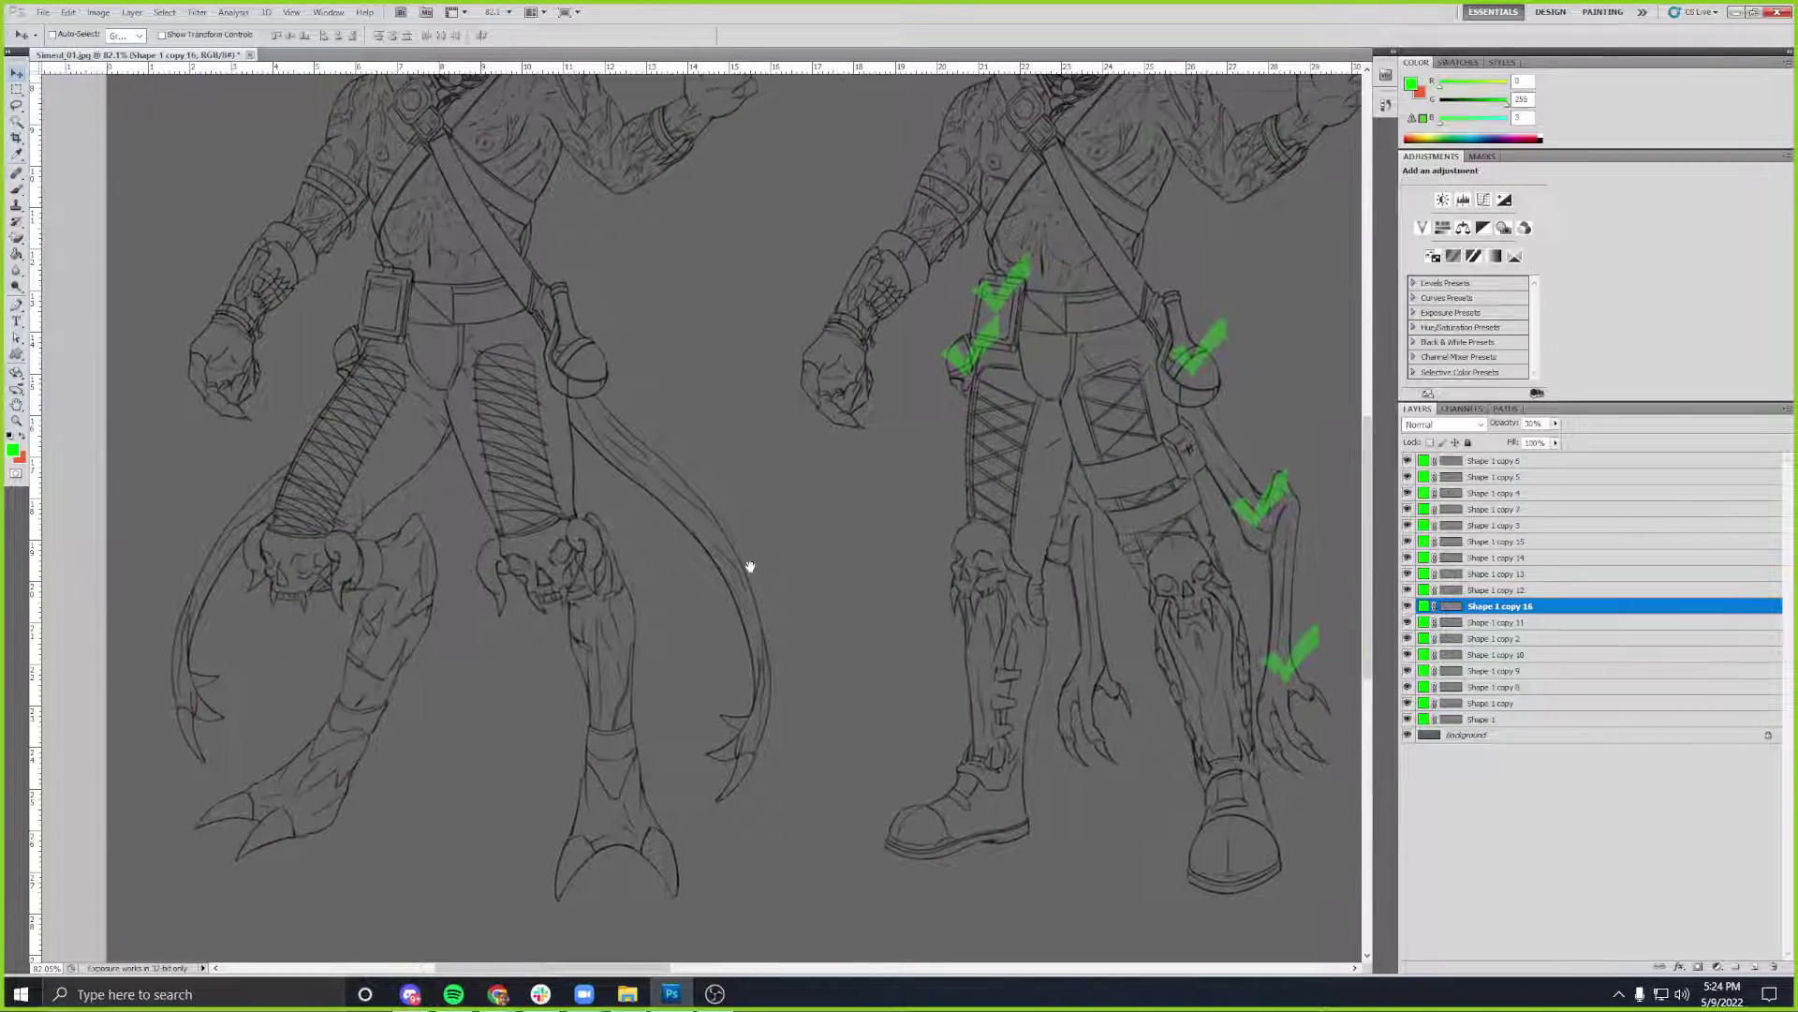
{"action": "left_click_drag", "start_coordinate": [821, 571], "coordinate": [482, 551]}
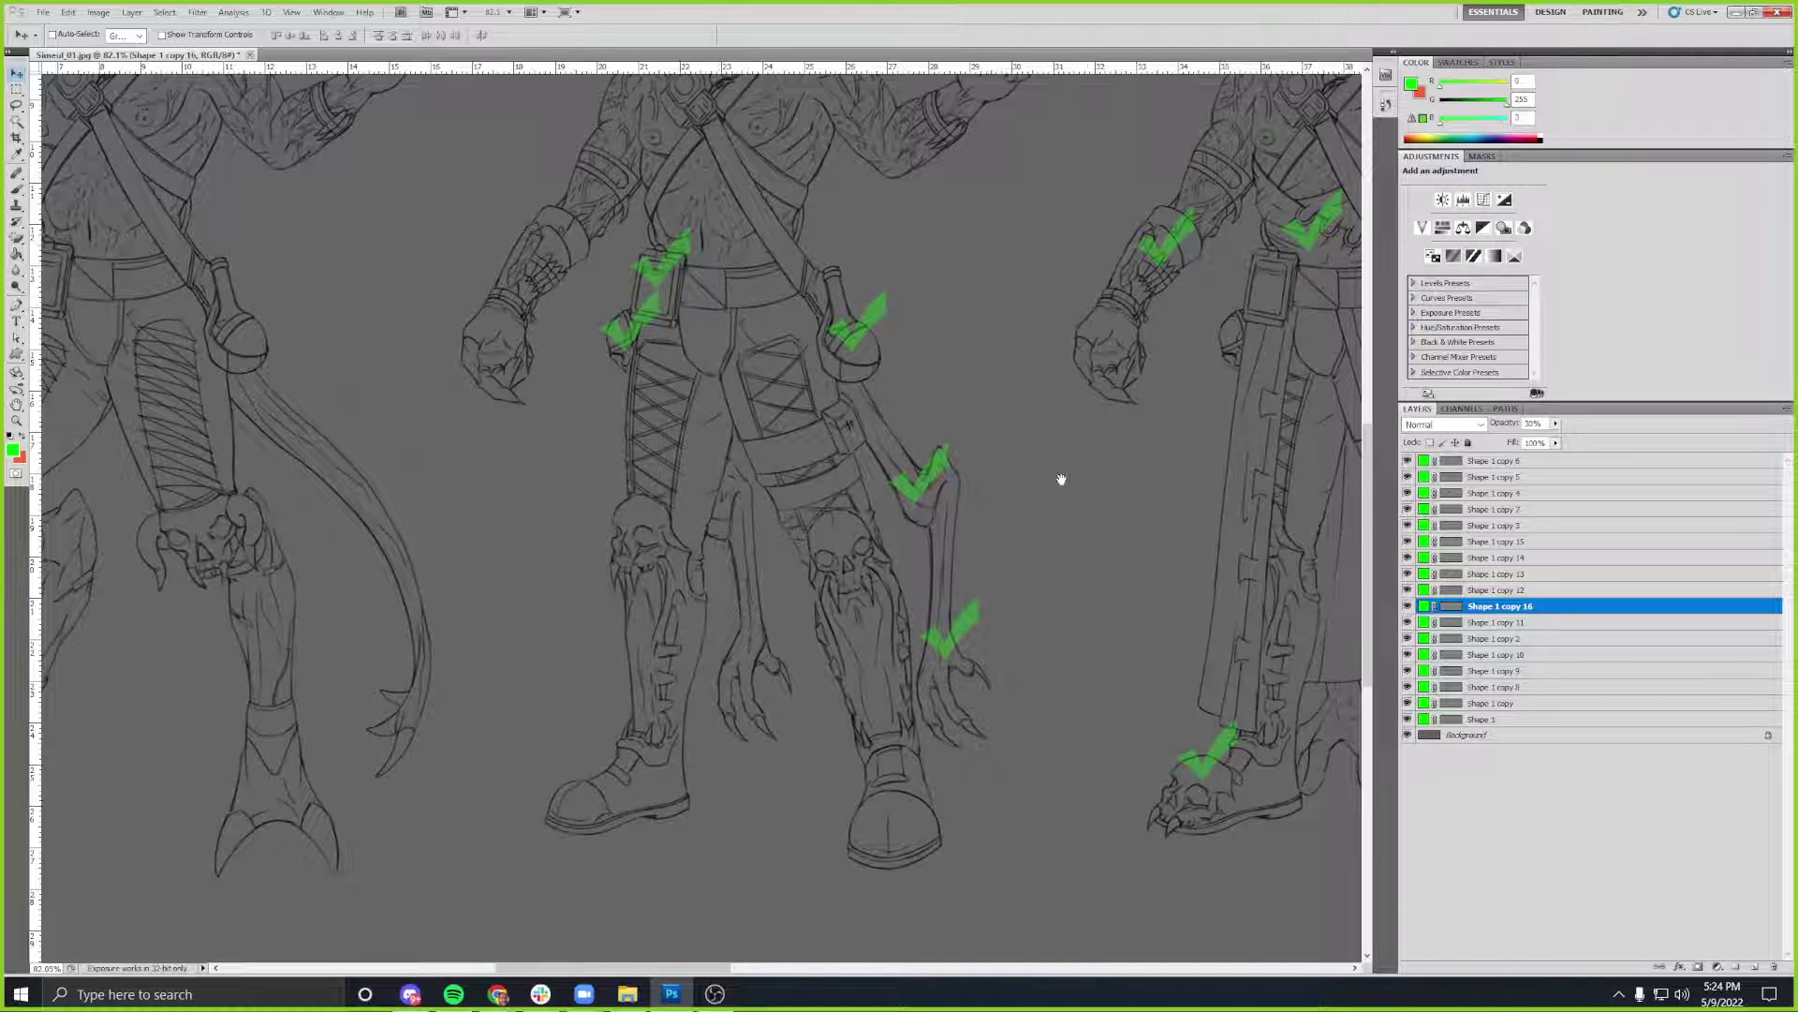
{"action": "scroll", "coordinate": [1036, 482], "scroll_direction": "right", "scroll_amount": 5}
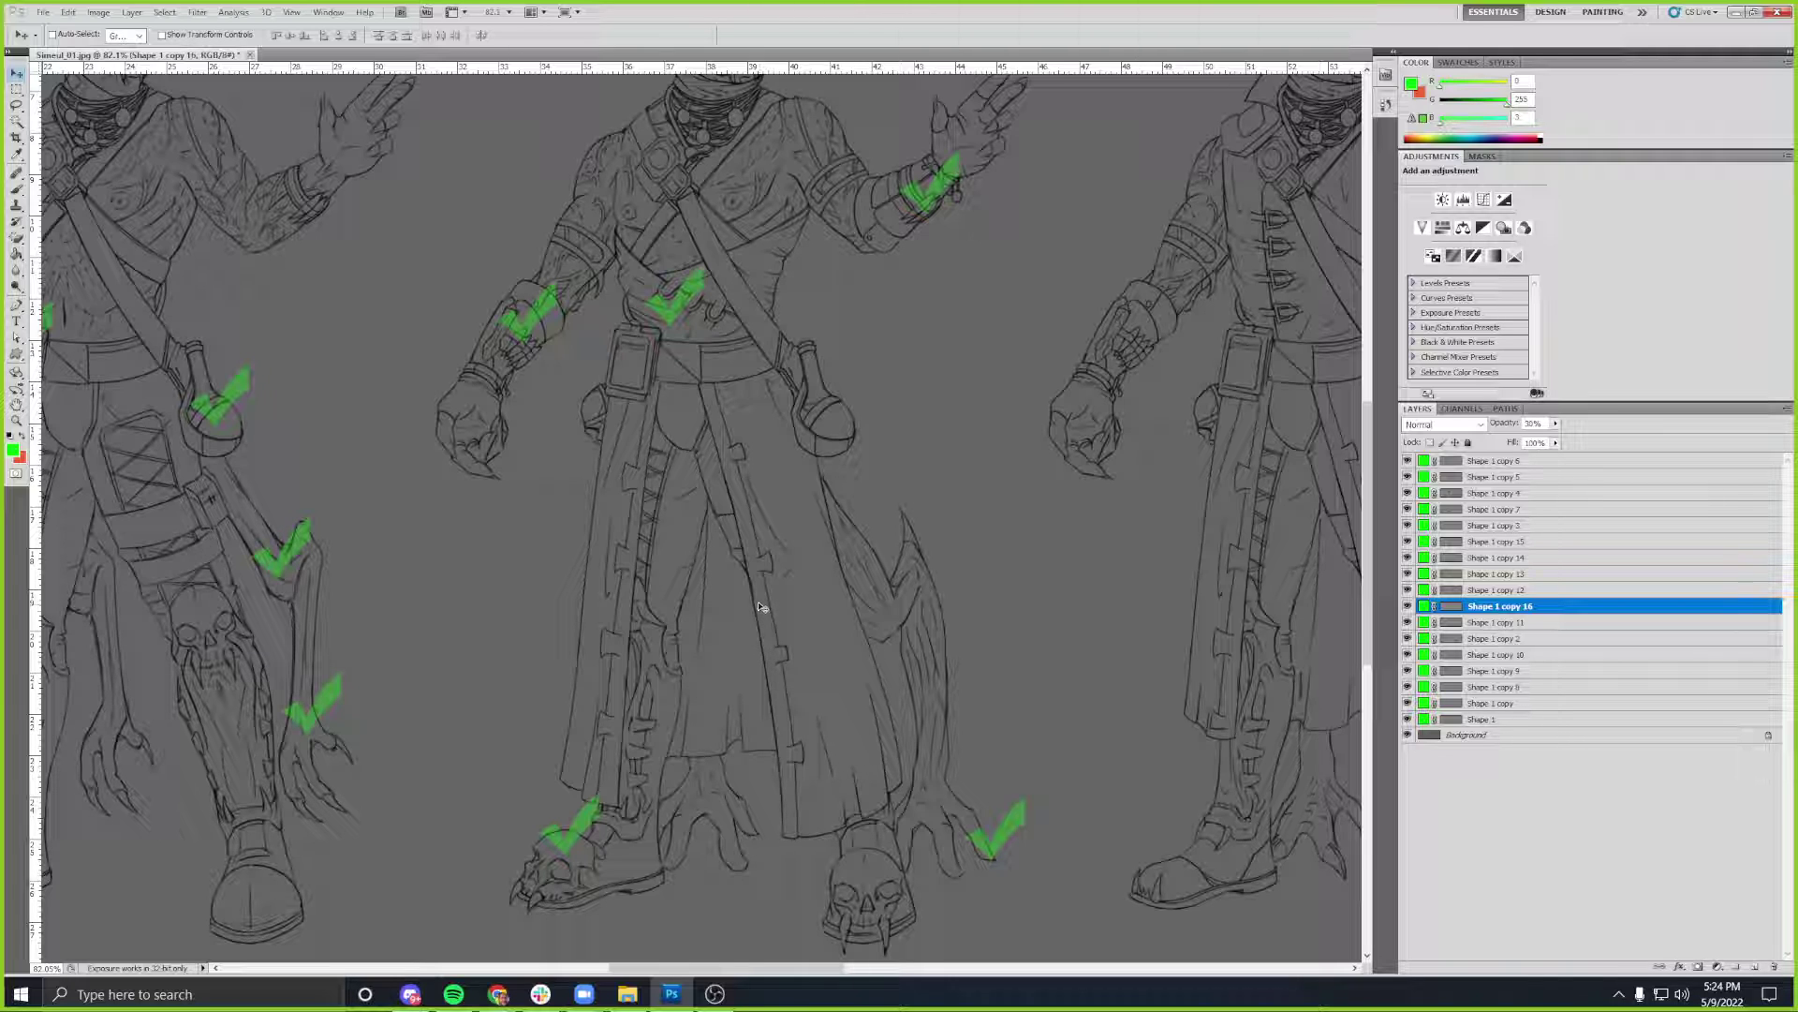
{"action": "left_click_drag", "start_coordinate": [931, 497], "coordinate": [731, 502]}
{"action": "left_click_drag", "start_coordinate": [919, 565], "coordinate": [602, 528]}
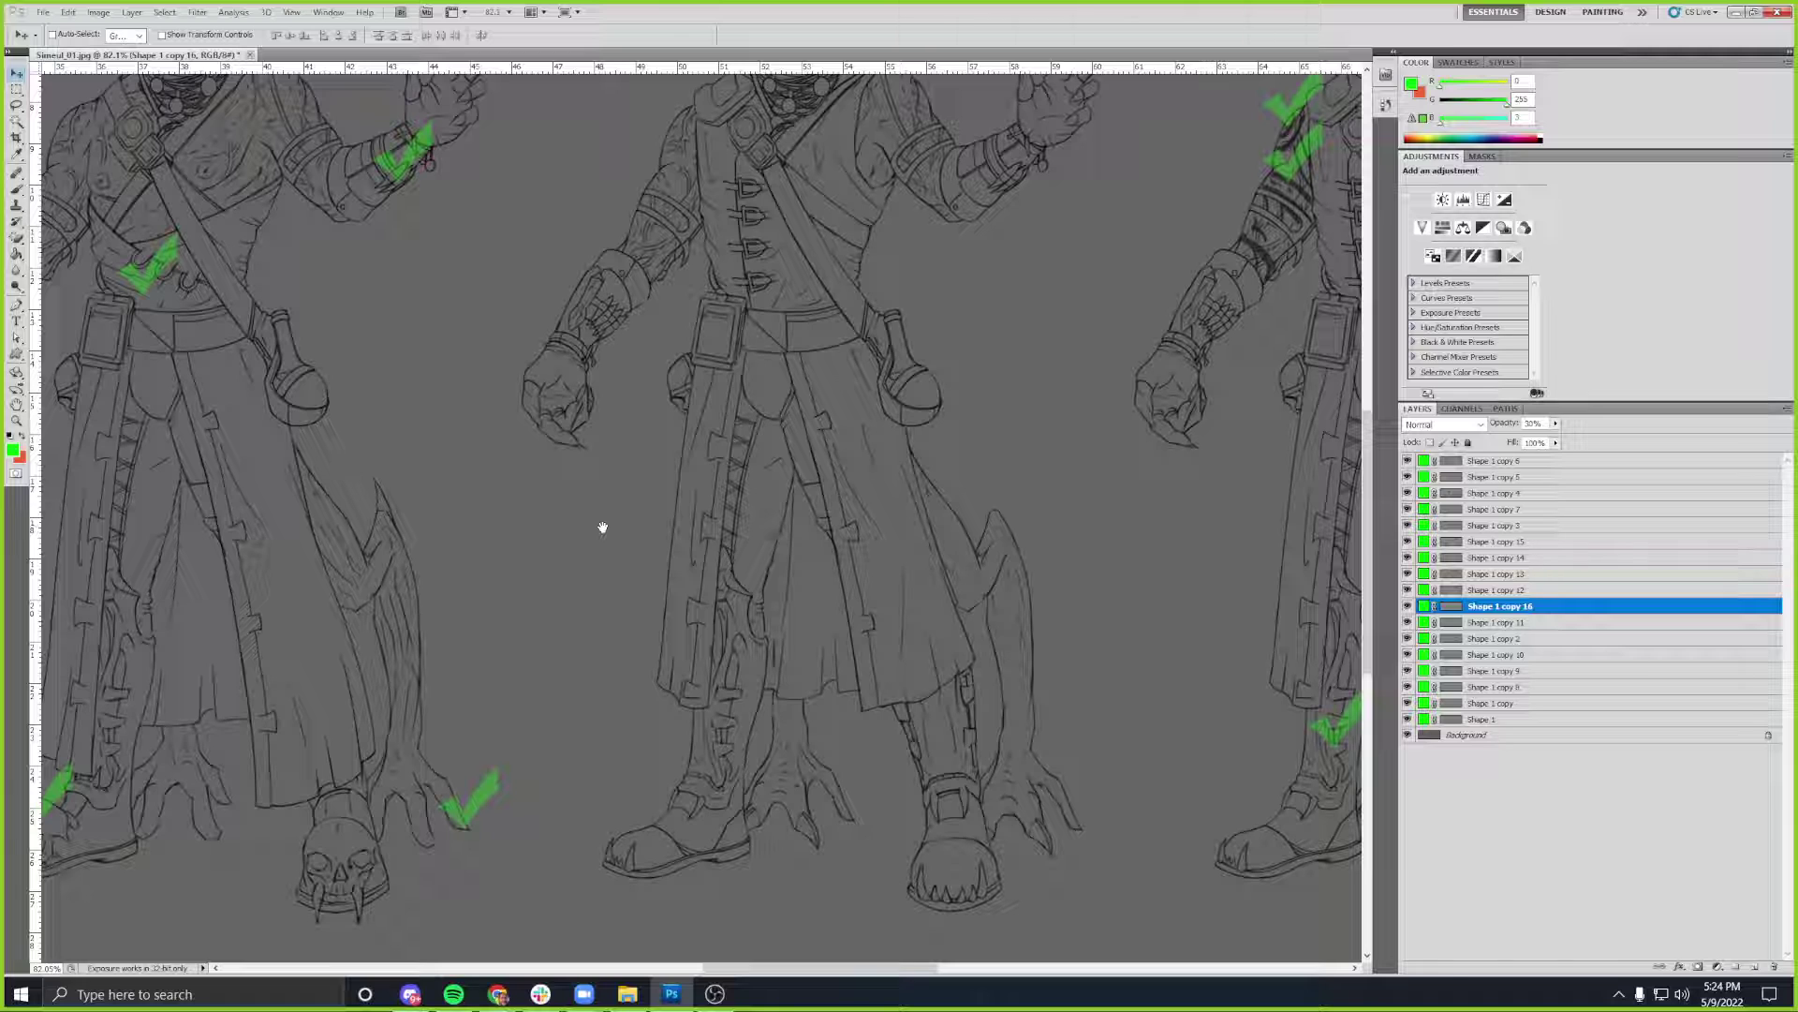
{"action": "left_click_drag", "start_coordinate": [1294, 491], "coordinate": [686, 512]}
{"action": "left_click_drag", "start_coordinate": [1000, 495], "coordinate": [851, 576]}
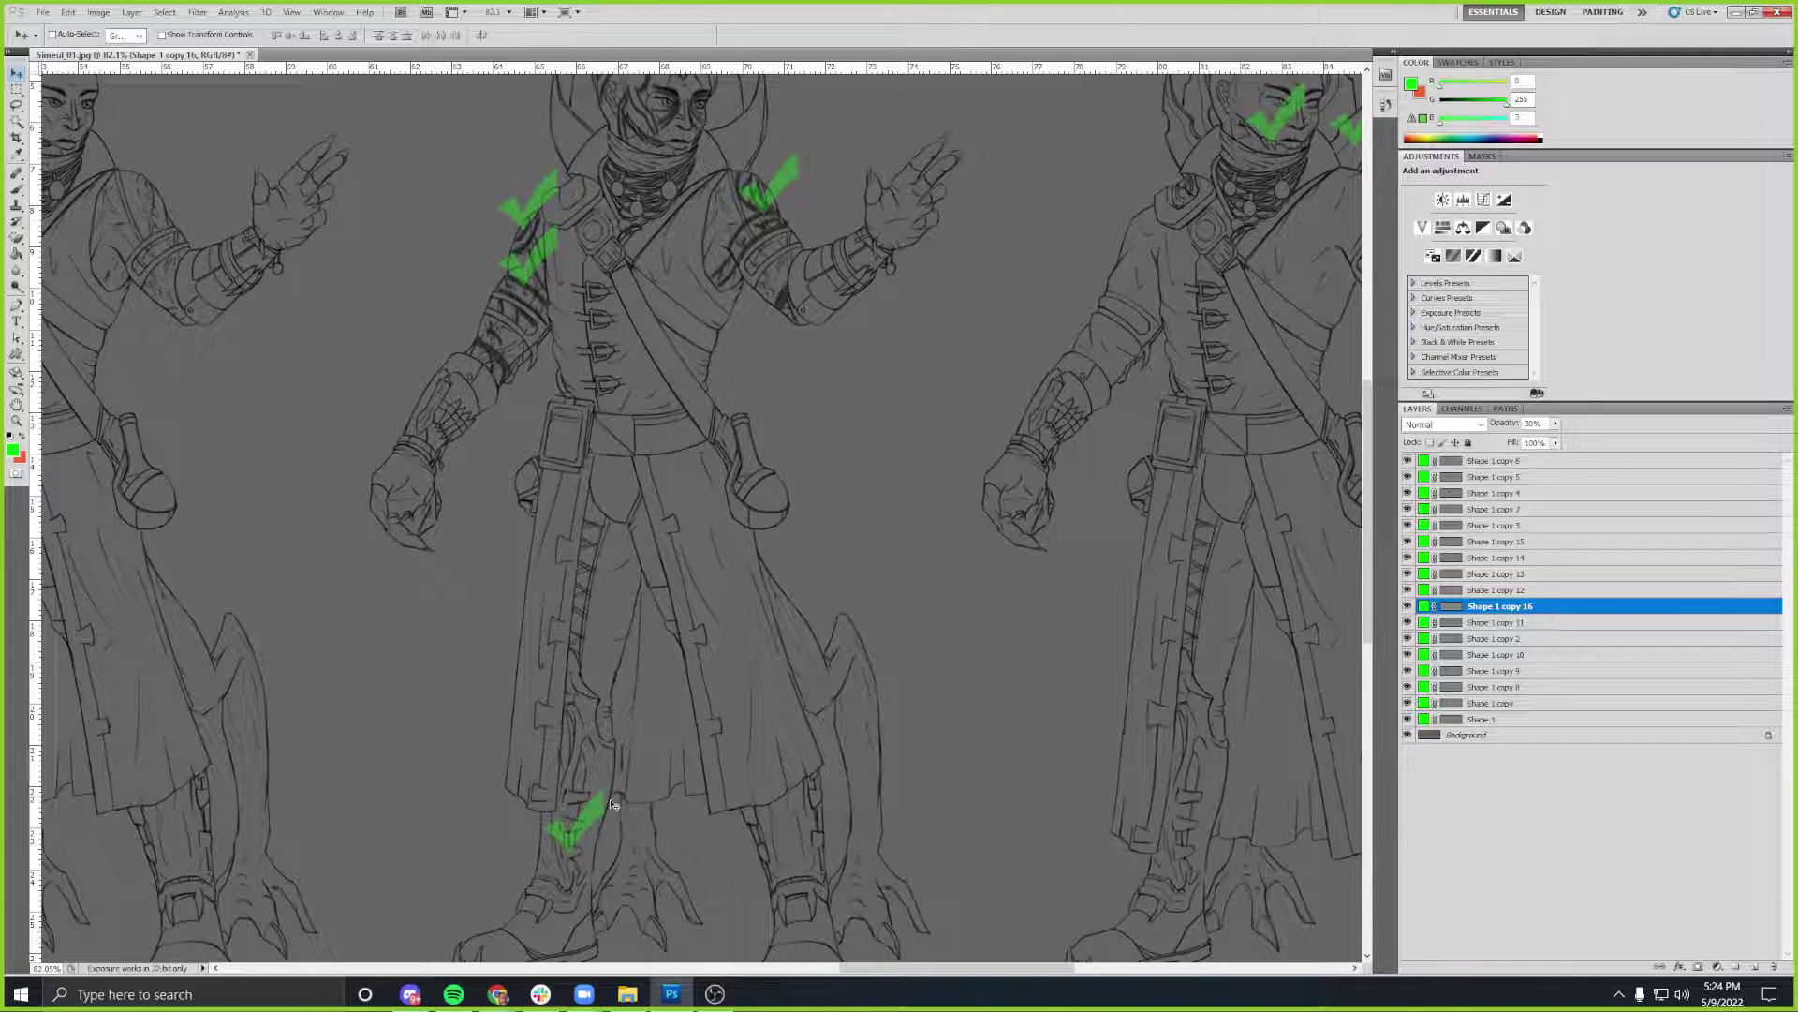
{"action": "left_click_drag", "start_coordinate": [501, 797], "coordinate": [609, 727]}
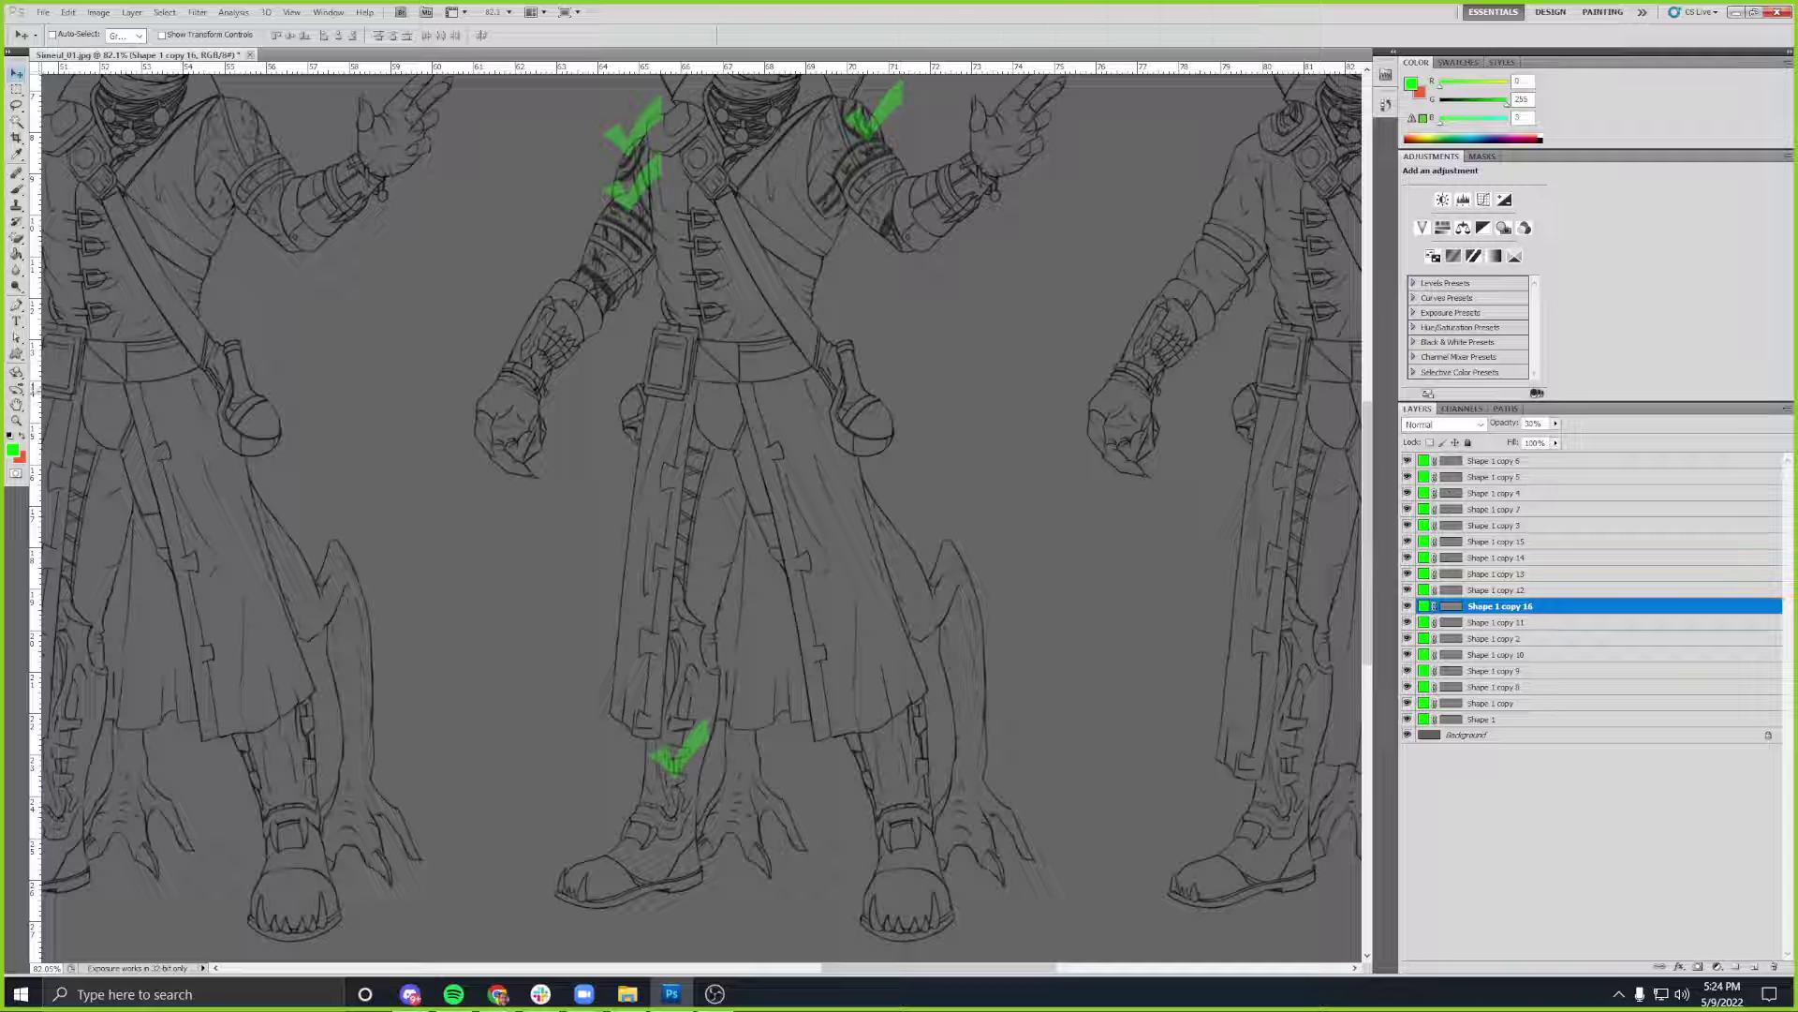
- Set the background colour to pure red, ff0000
{"action": "left_click", "coordinate": [20, 458]}
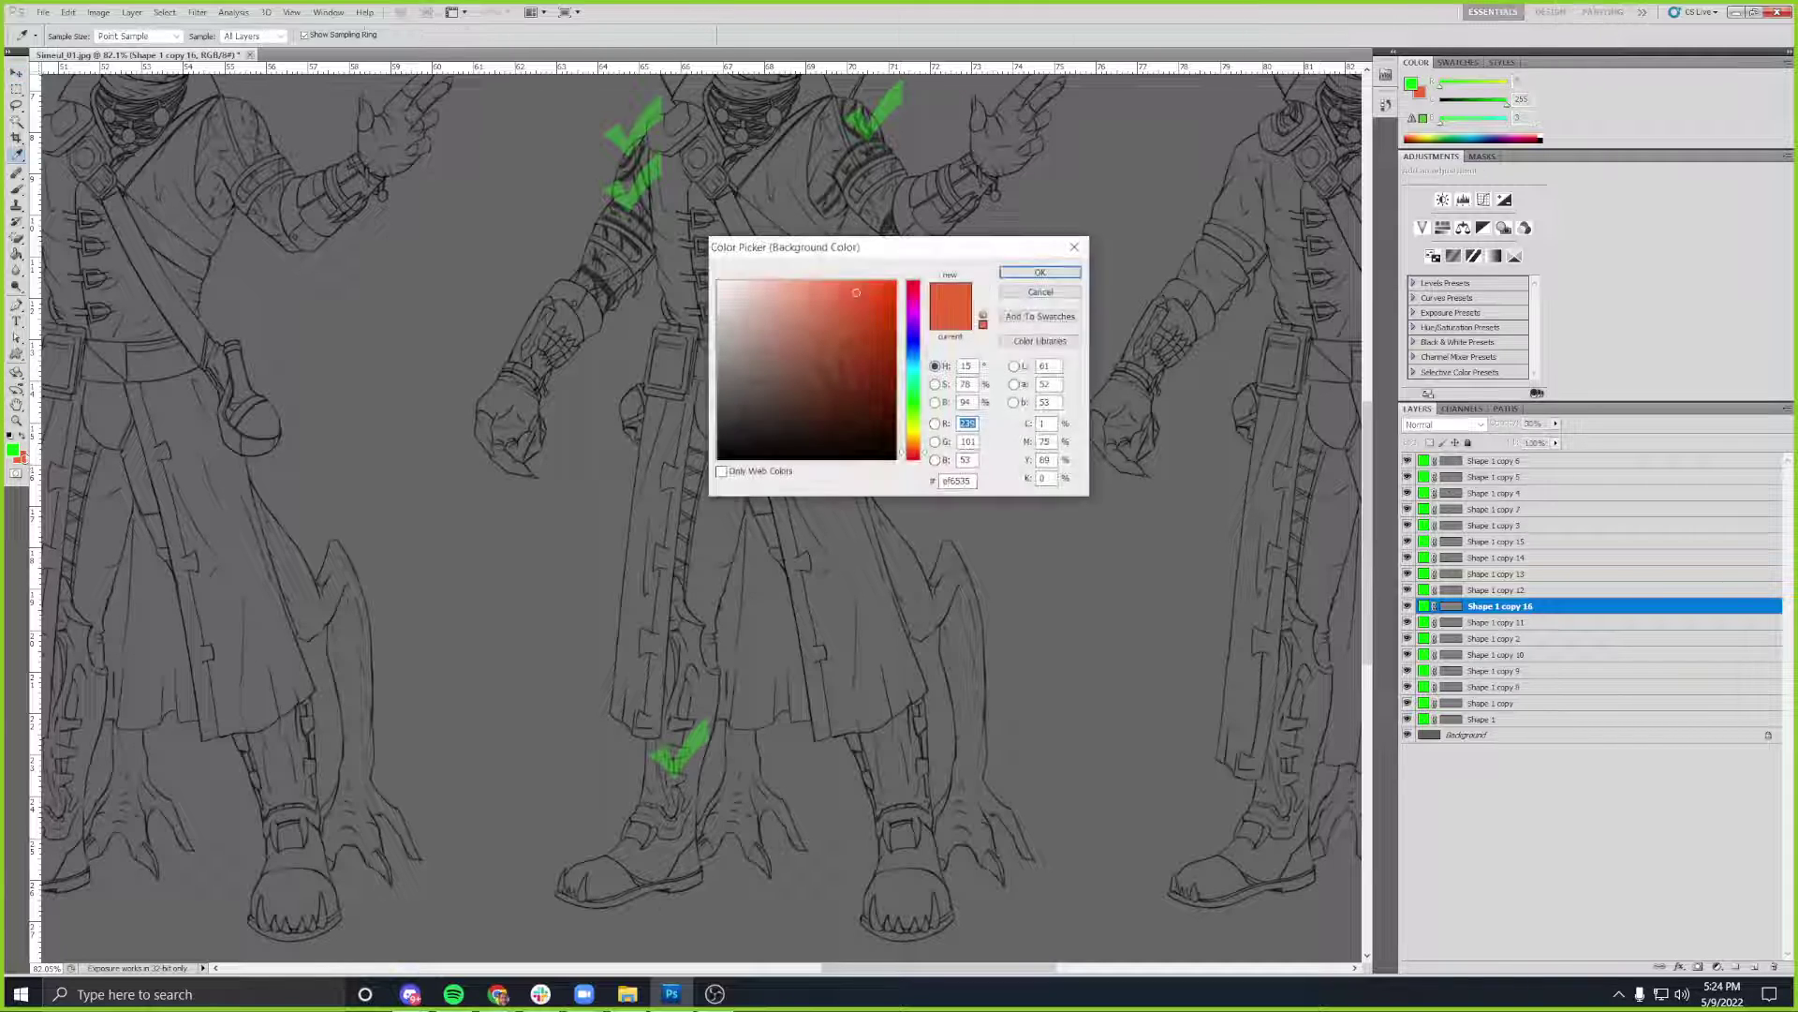
{"action": "left_click_drag", "start_coordinate": [858, 322], "coordinate": [1064, 157]}
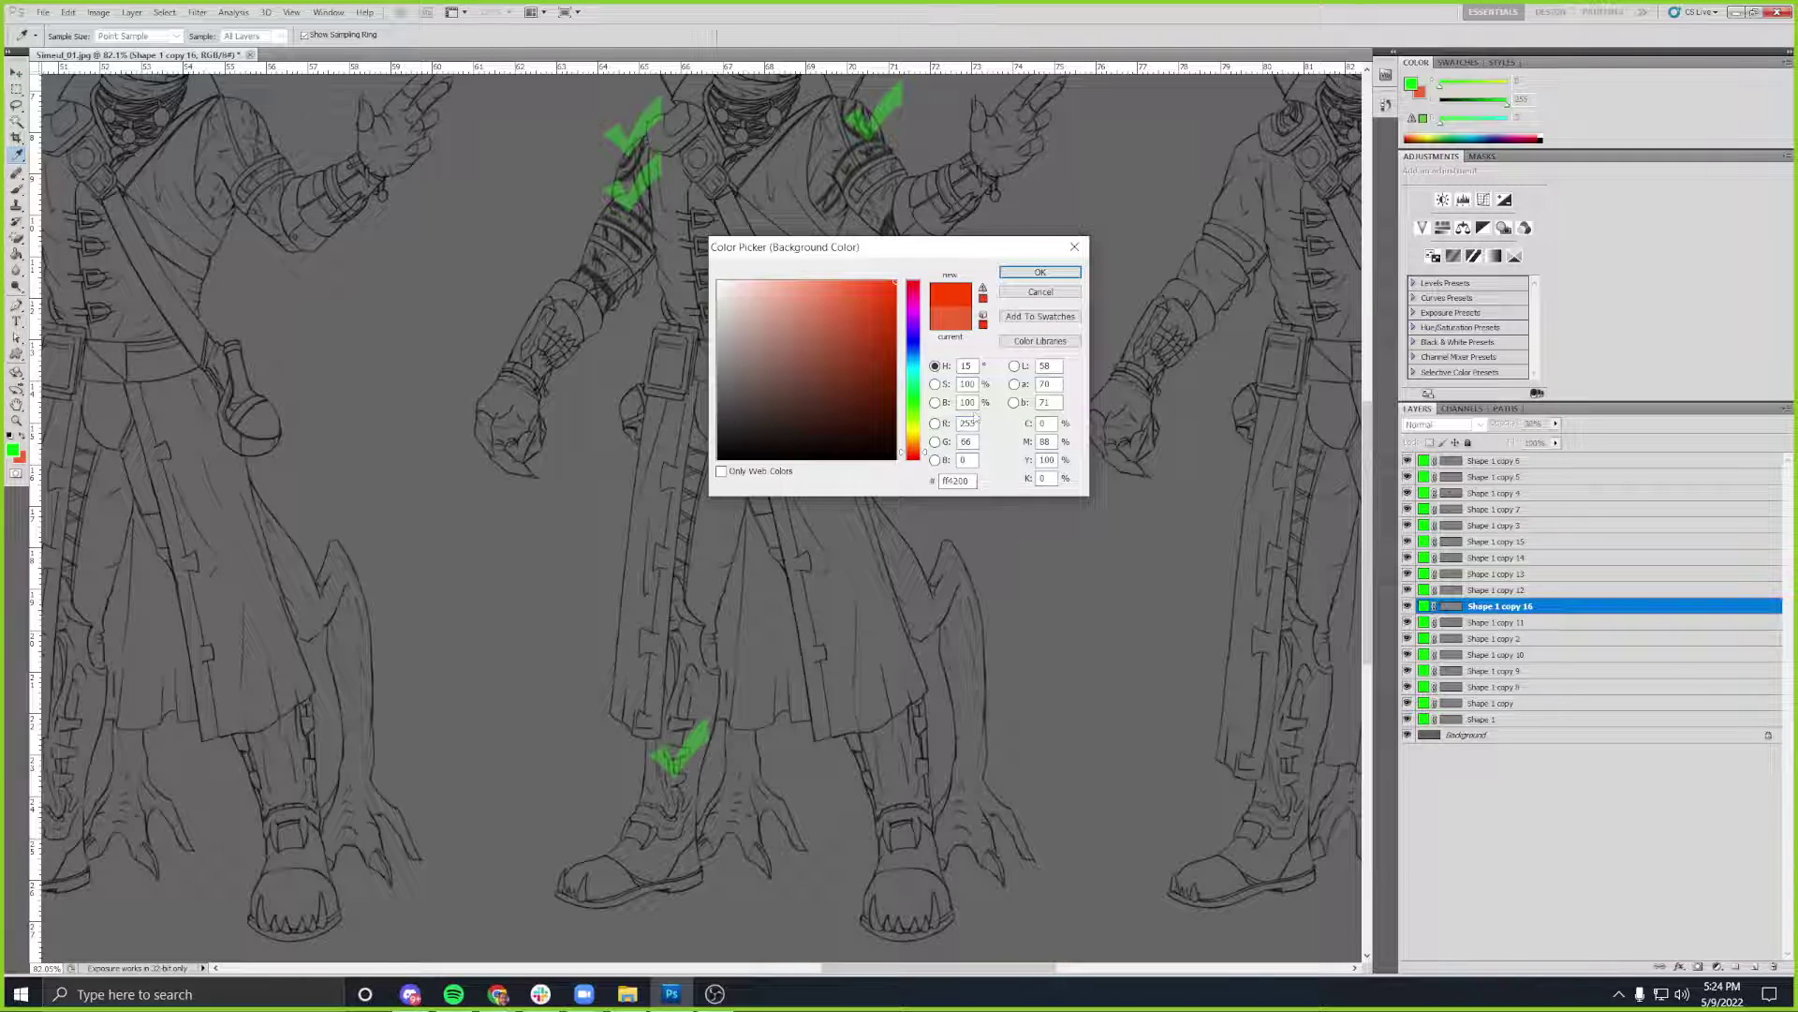
{"action": "double_click", "coordinate": [974, 441]}
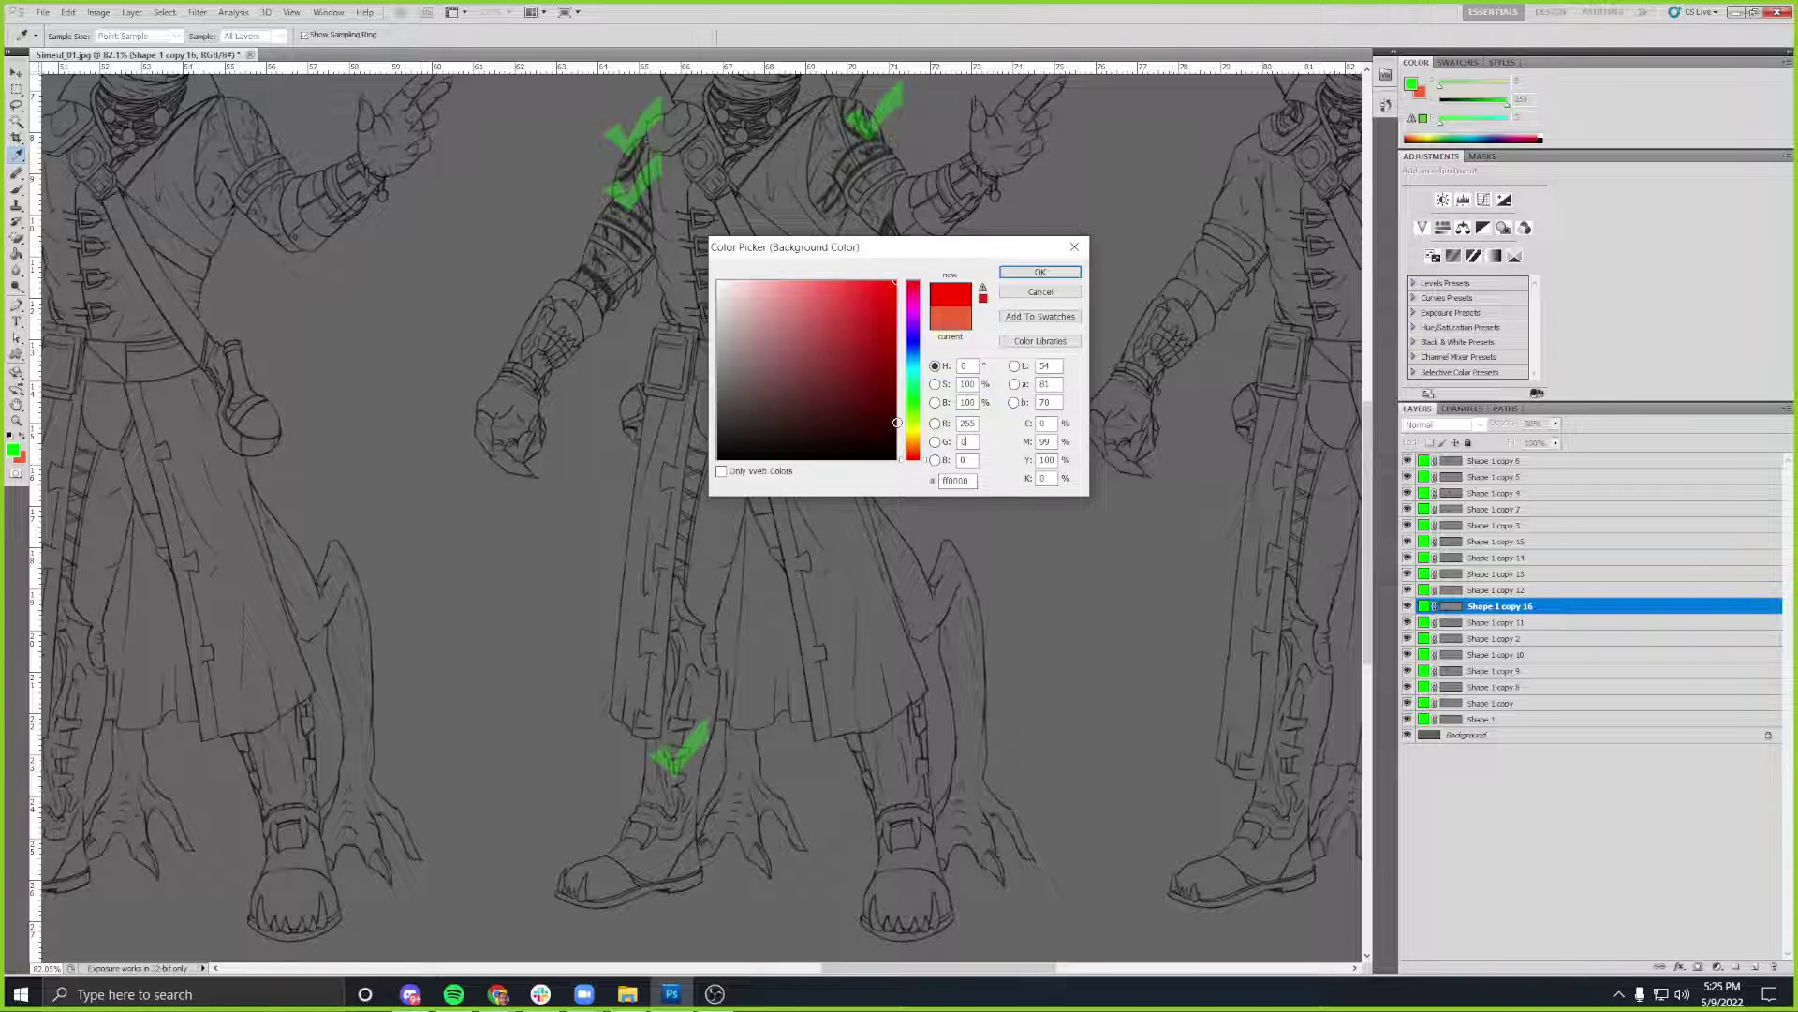
{"action": "key", "text": "Return"}
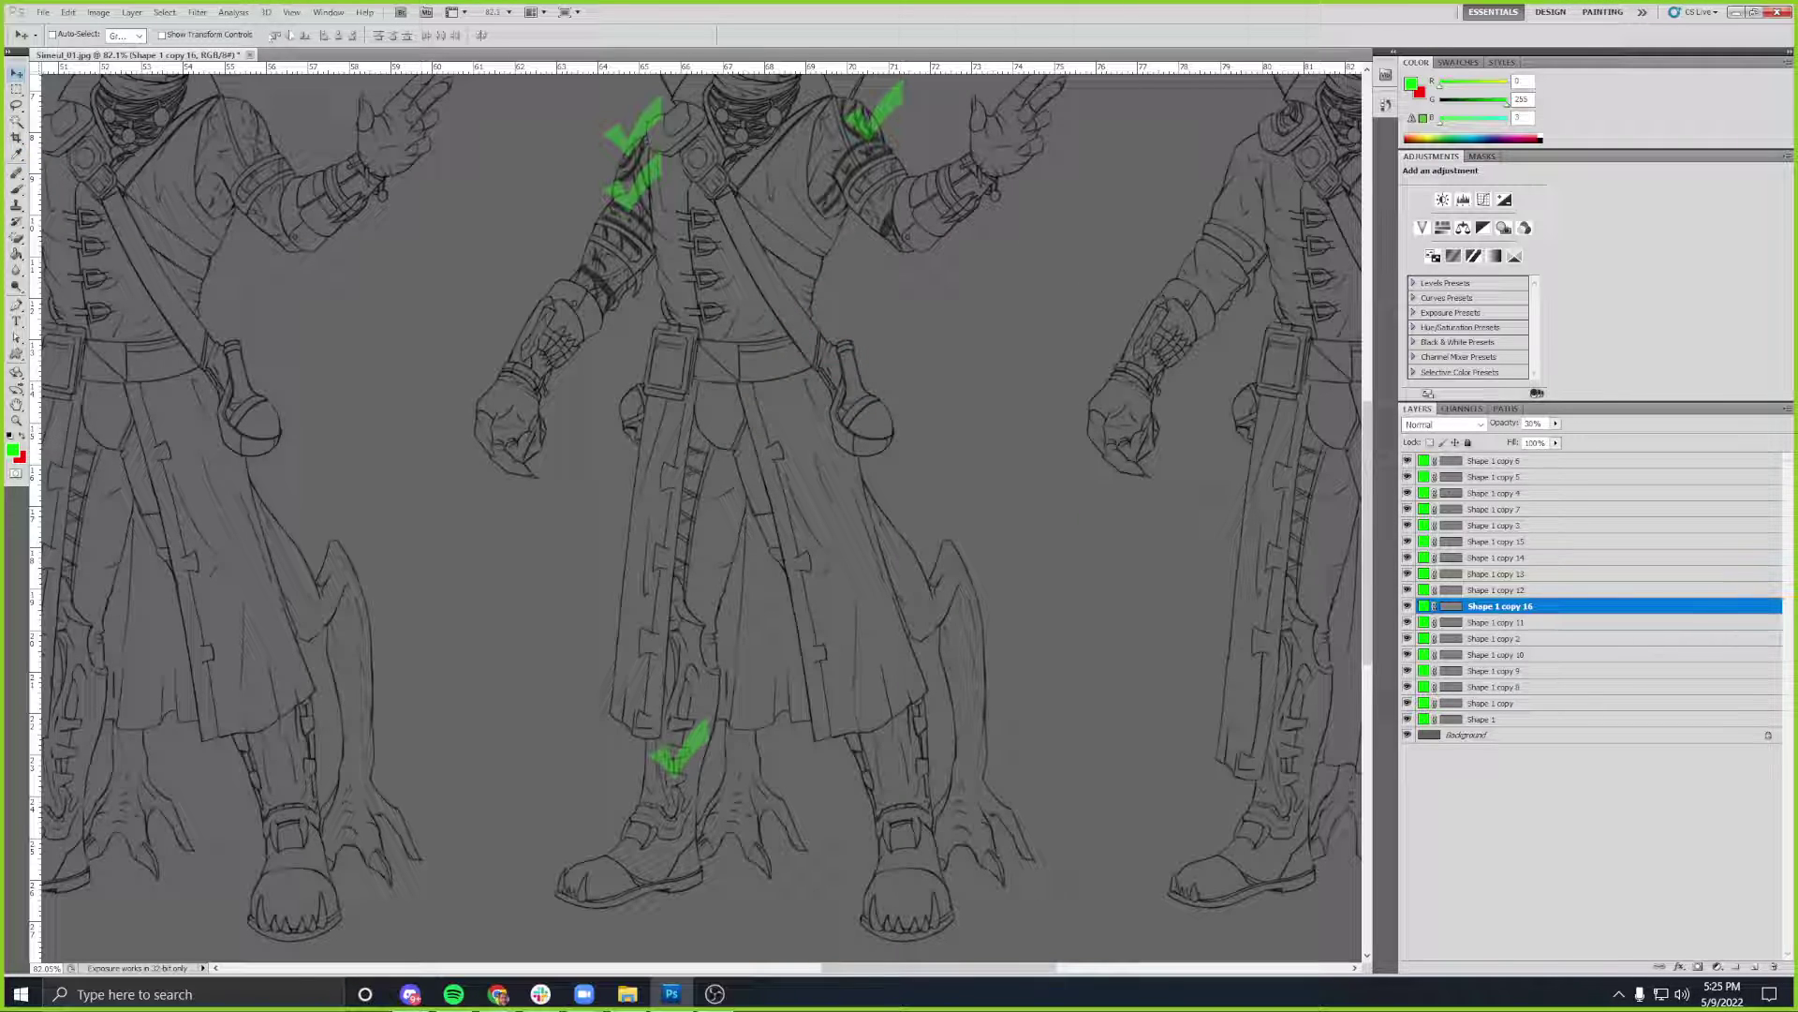
{"action": "key", "text": "u"}
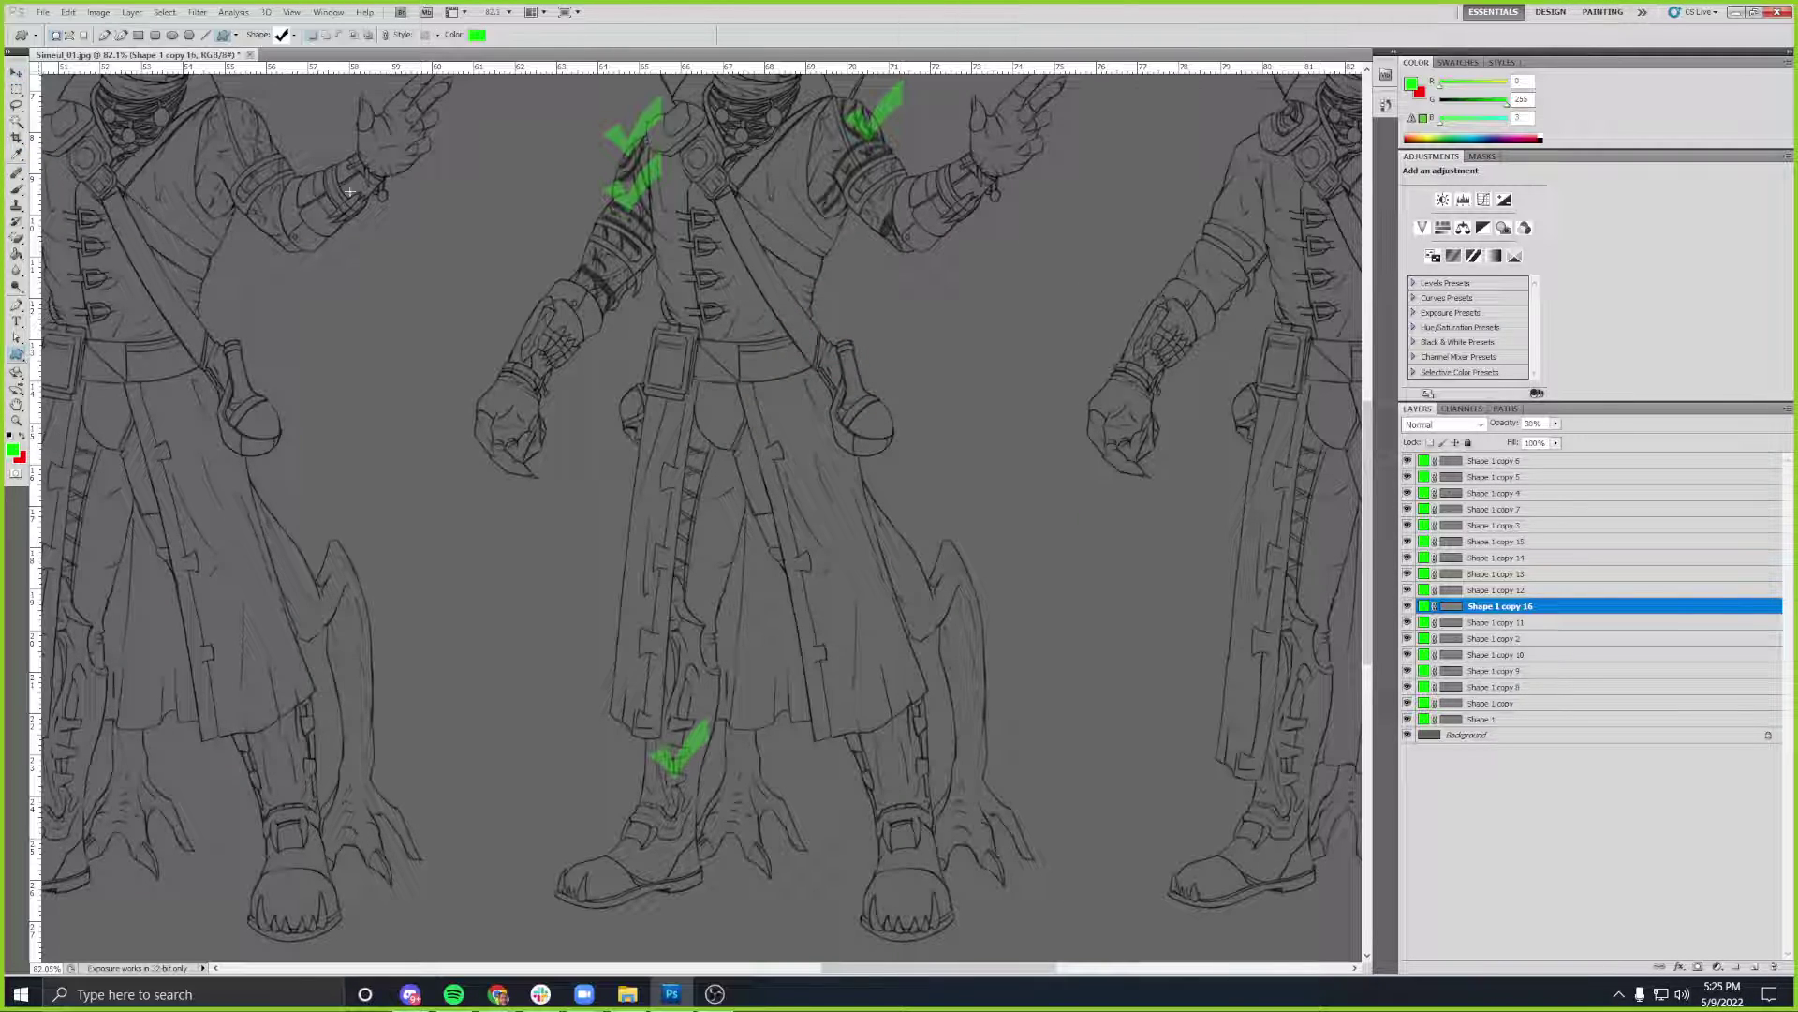
{"action": "left_click", "coordinate": [294, 34]}
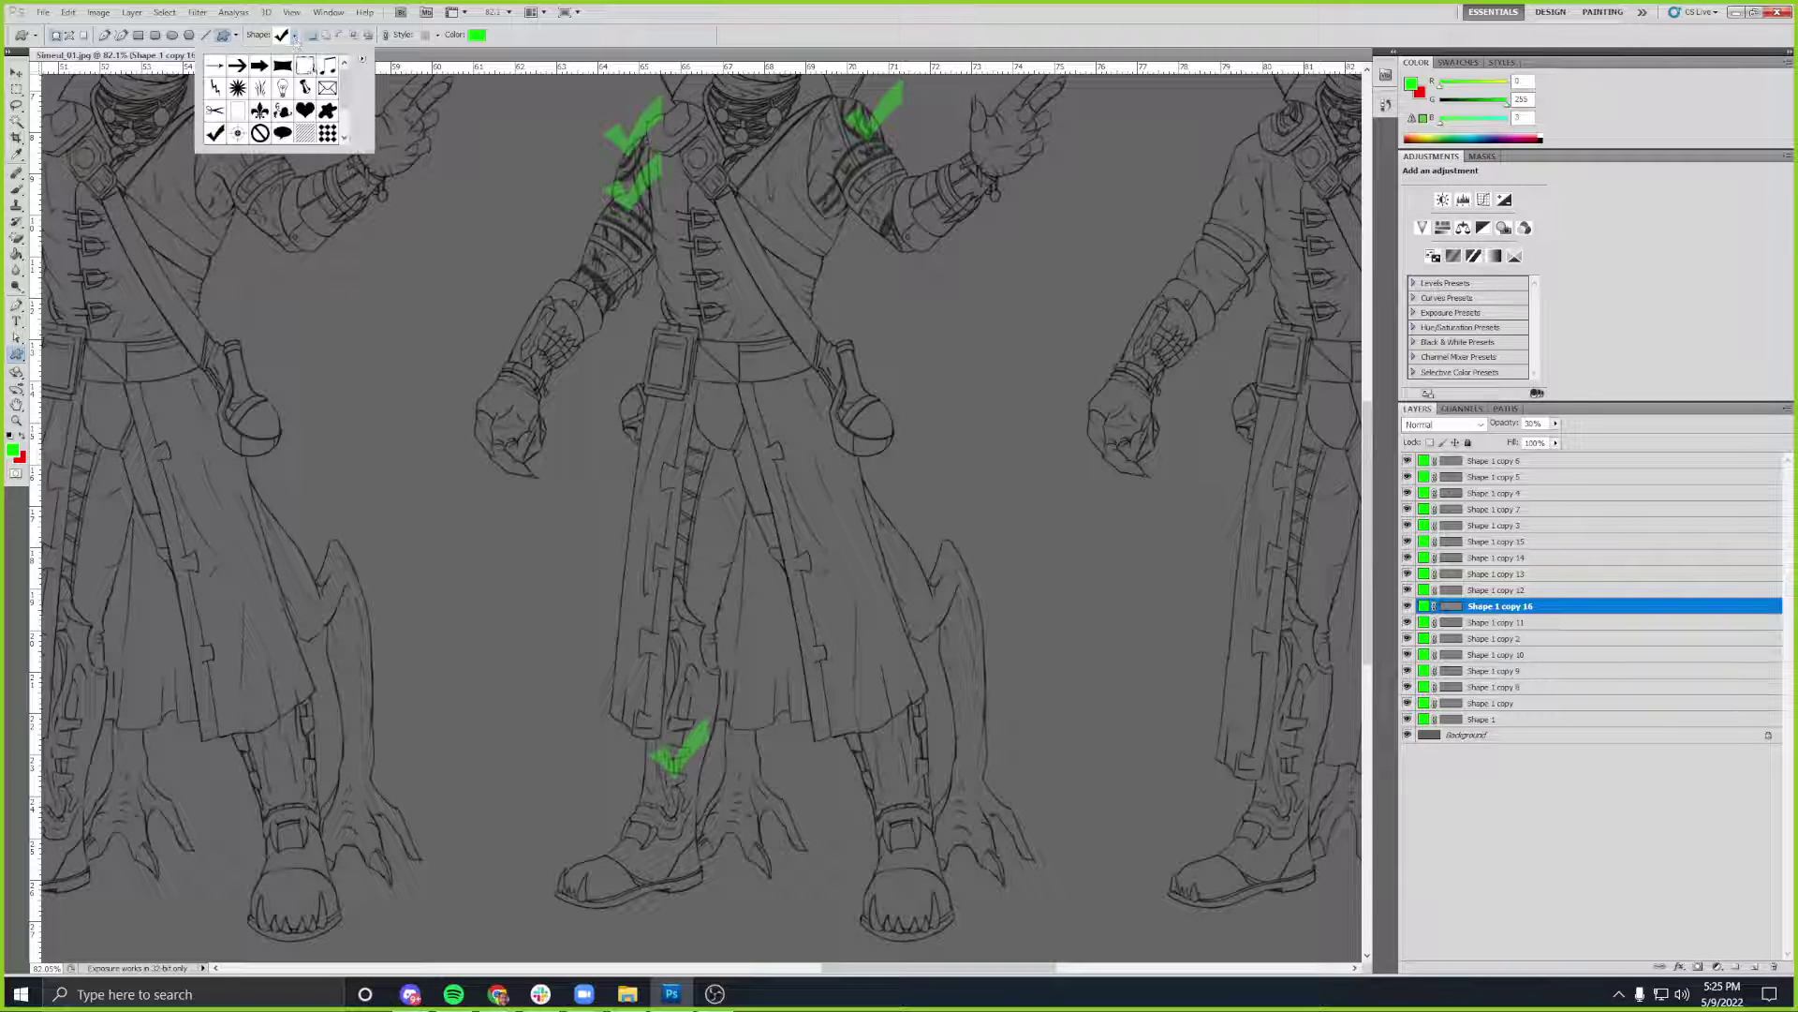
{"action": "key", "text": "Escape"}
- Add a letter x as text between the fourth and fifth figures and colour it red
{"action": "key", "text": "t"}
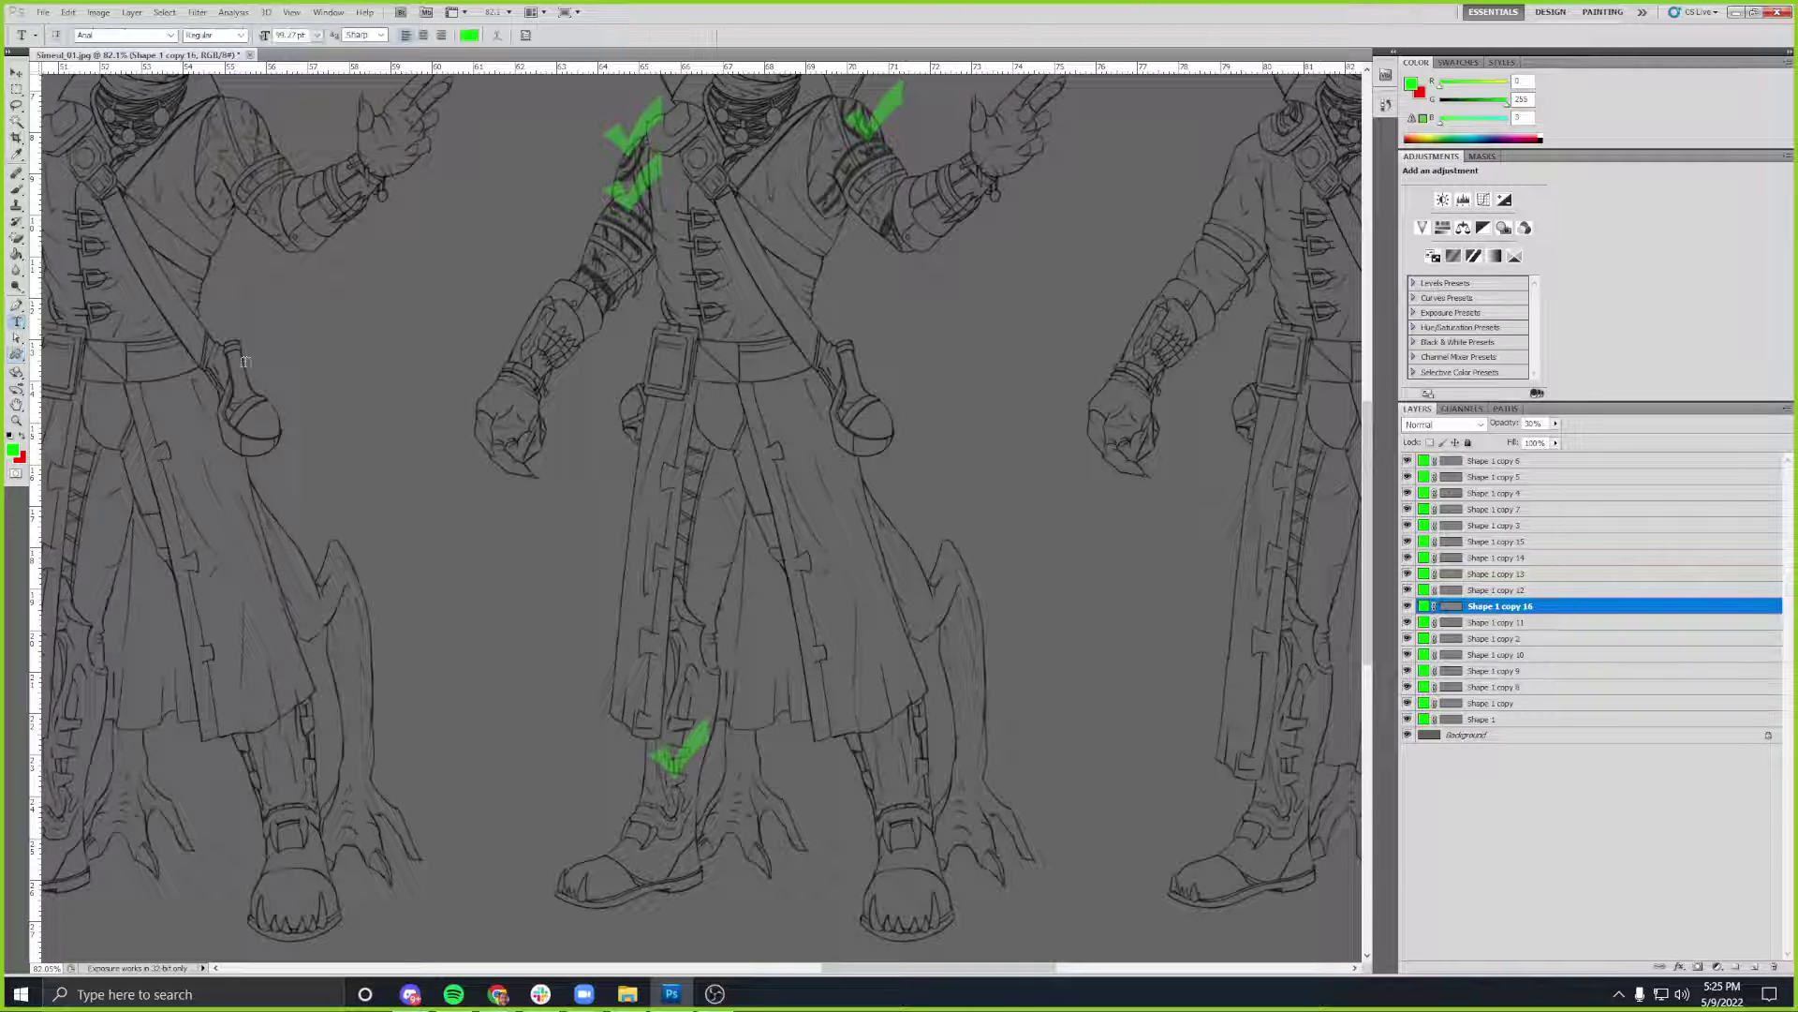
{"action": "left_click", "coordinate": [294, 349]}
{"action": "type", "text": "X"}
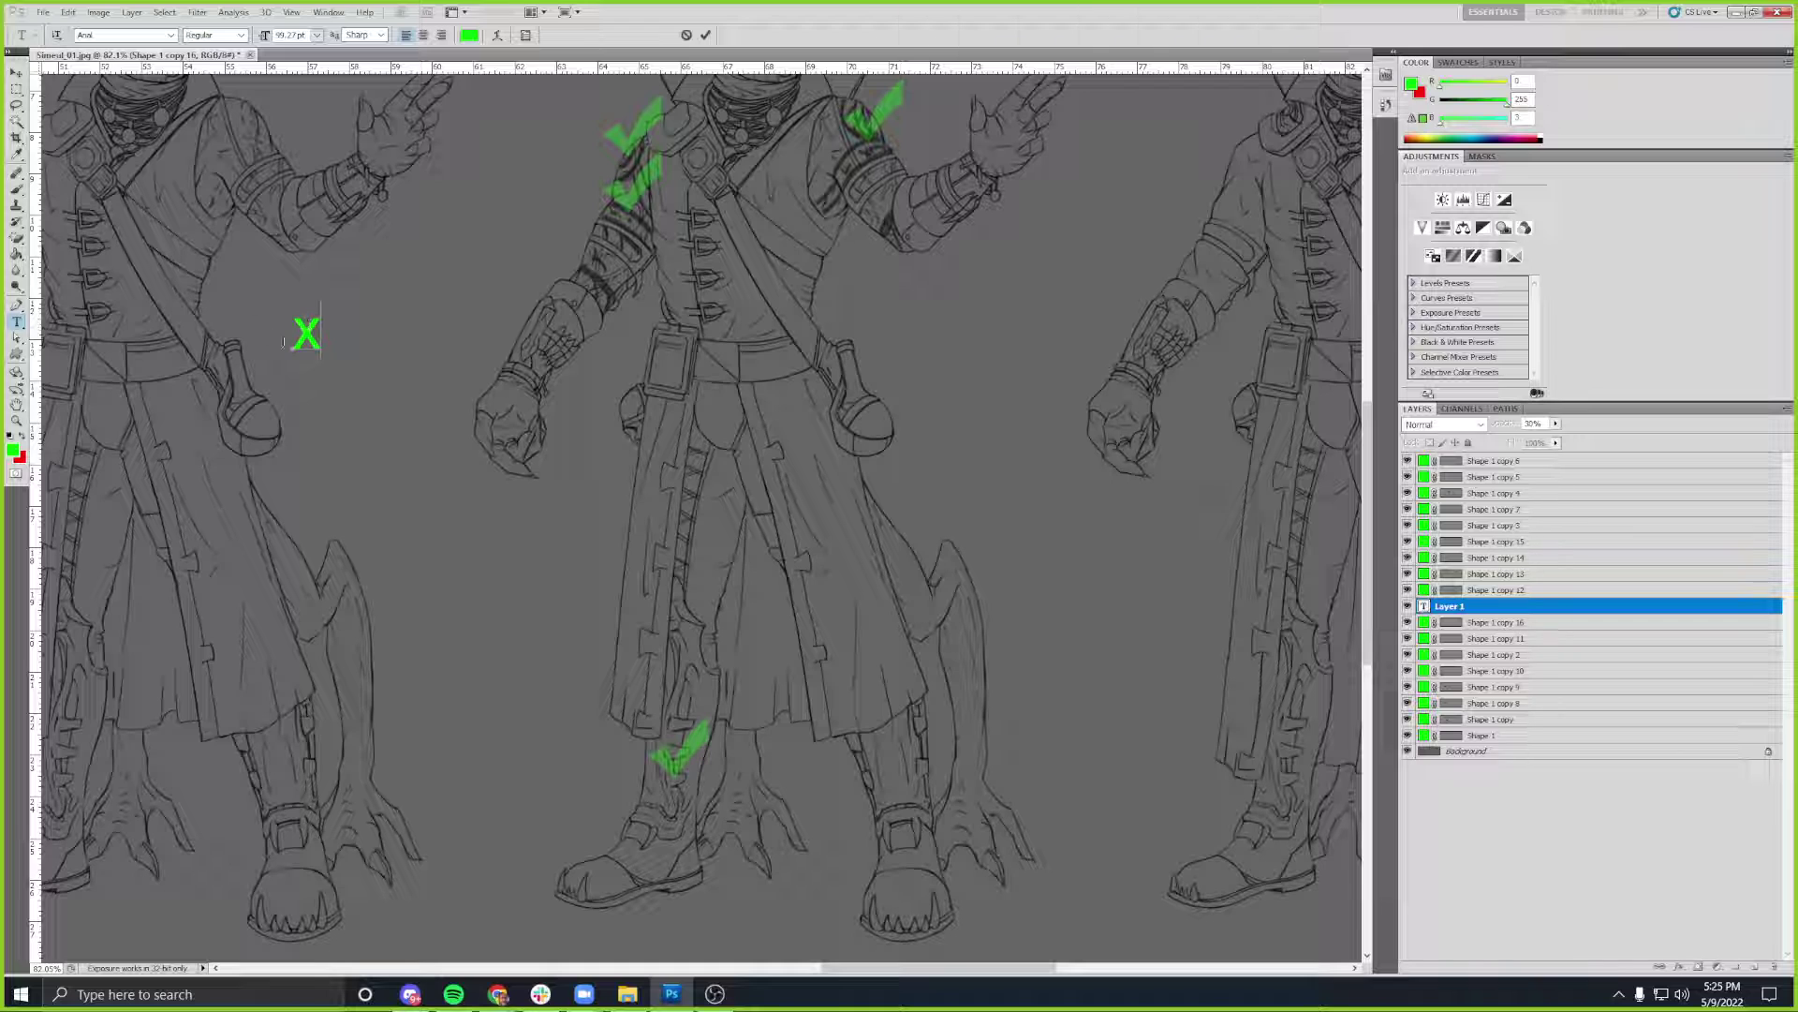
{"action": "left_click_drag", "start_coordinate": [282, 341], "coordinate": [323, 339]}
{"action": "left_click", "coordinate": [469, 35]}
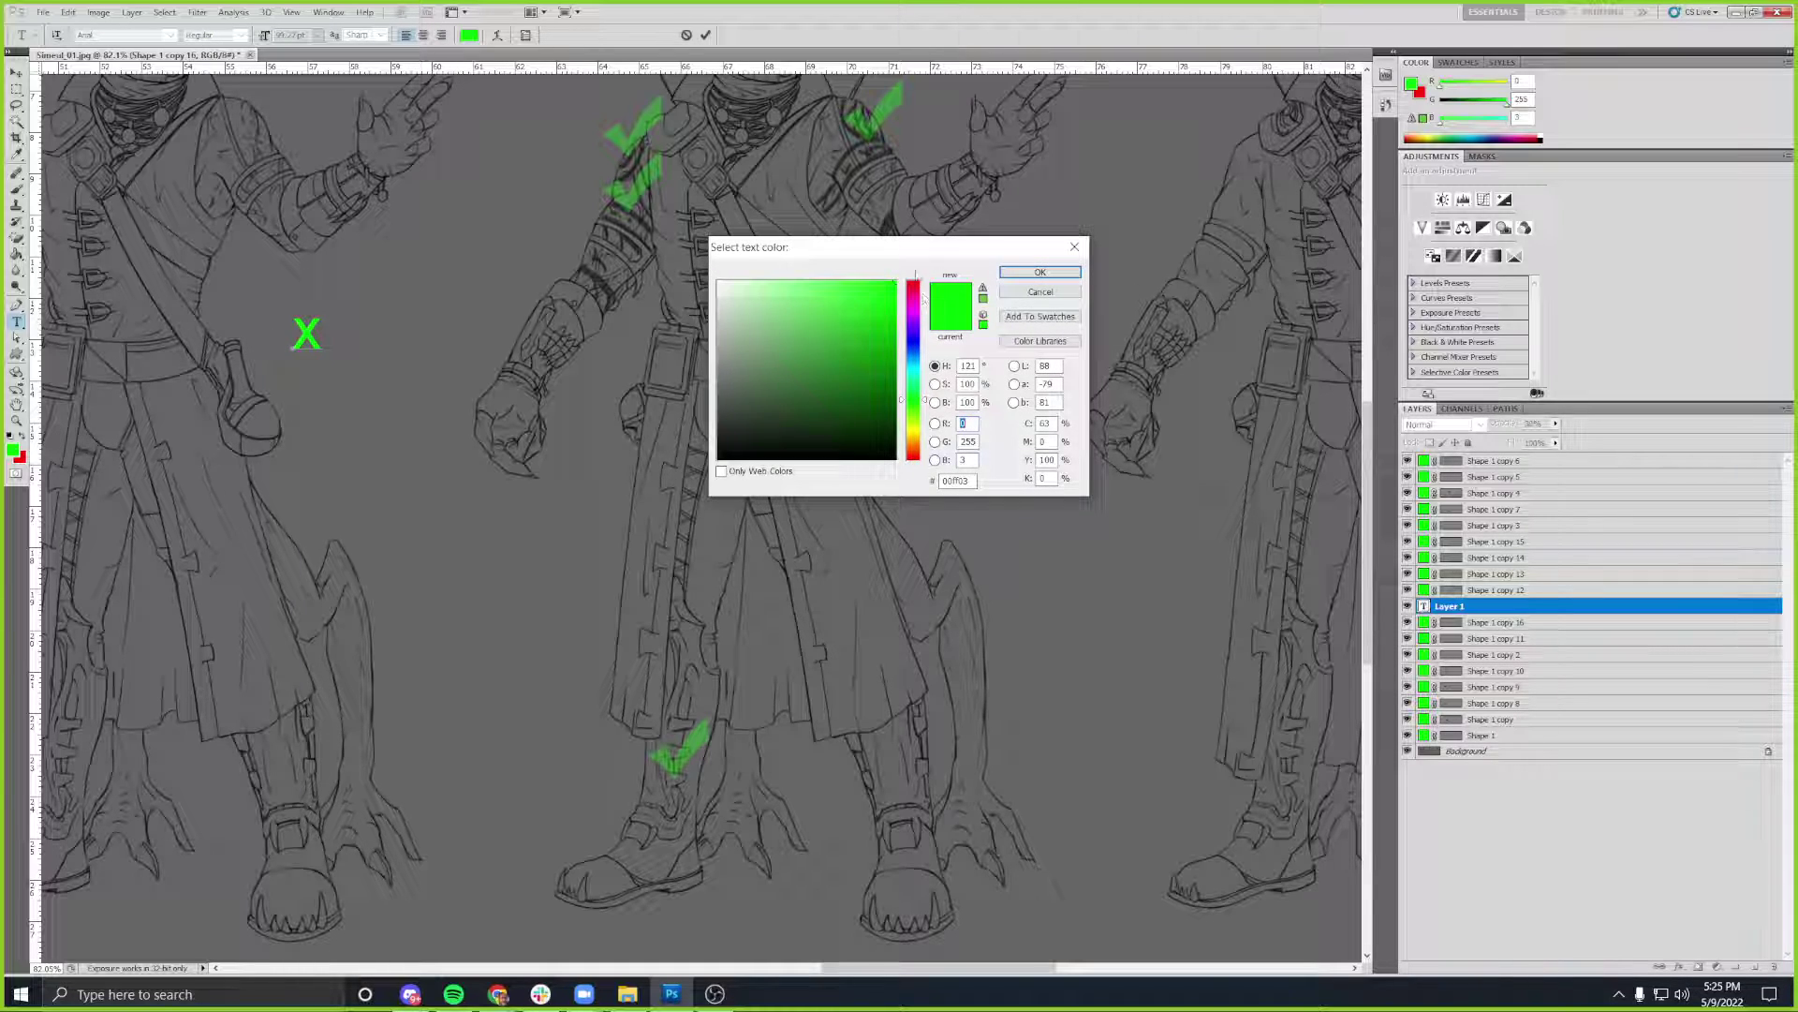
{"action": "left_click_drag", "start_coordinate": [917, 293], "coordinate": [919, 282]}
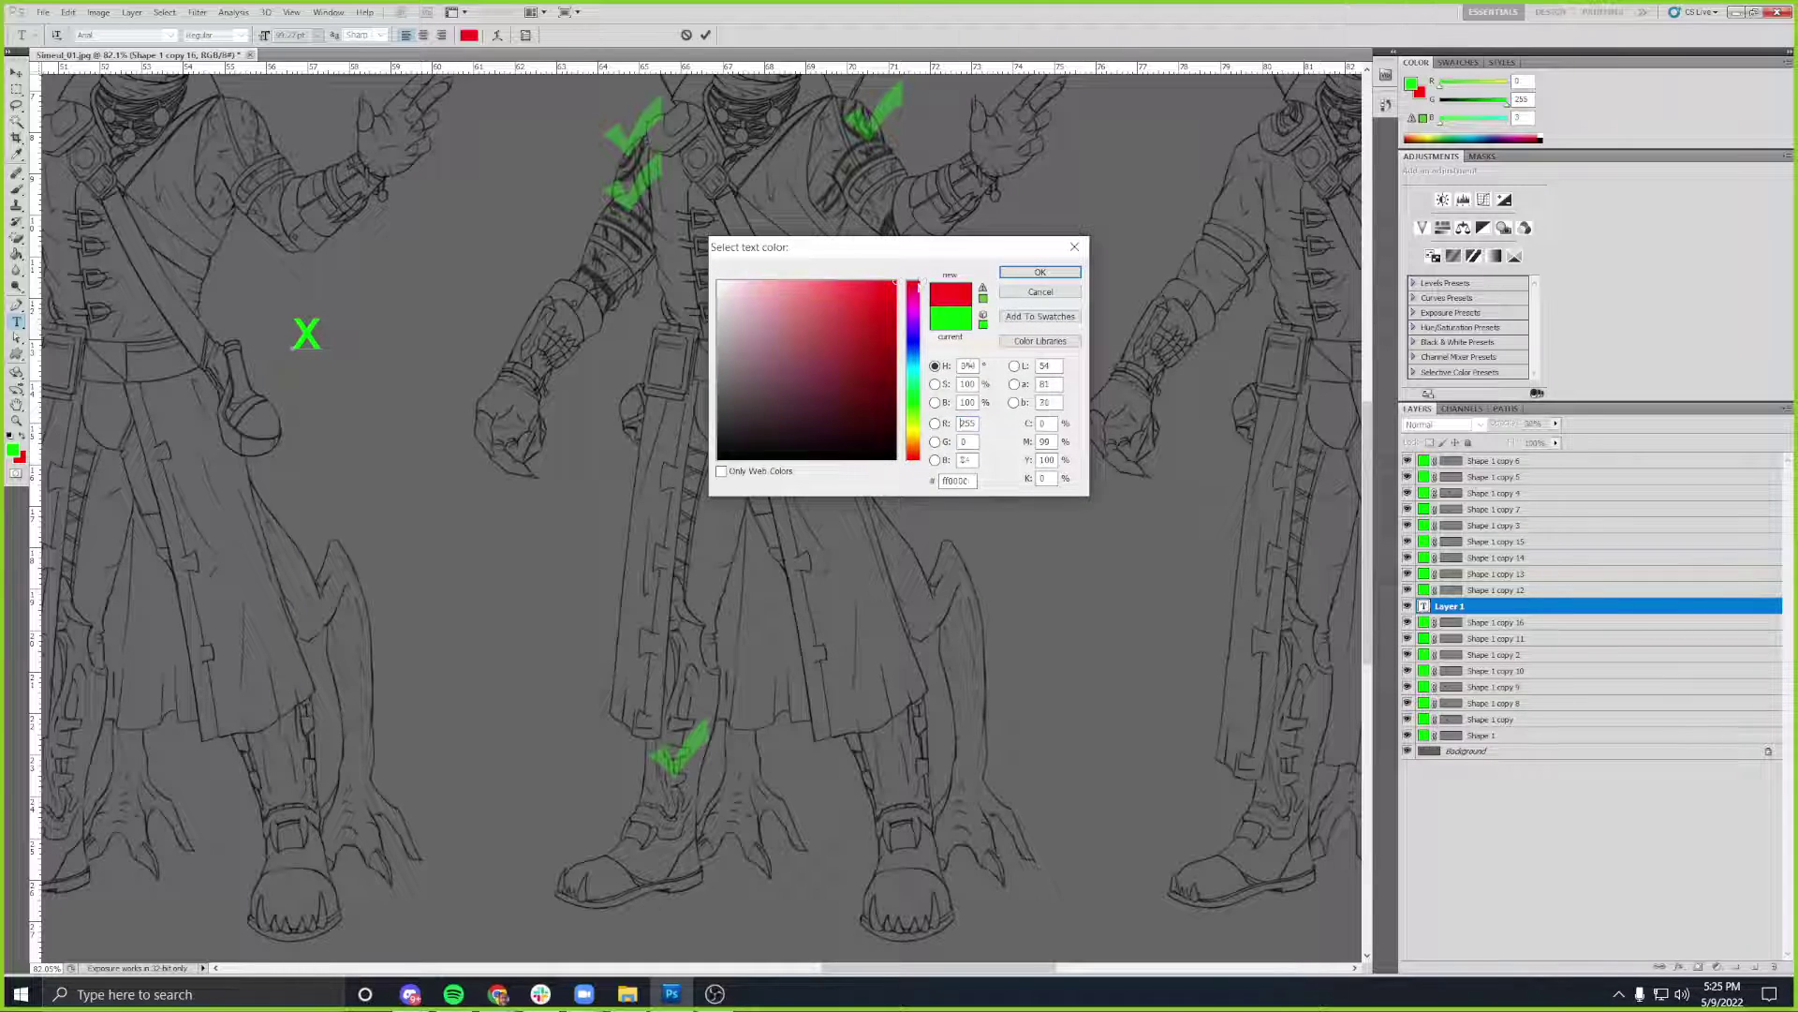
{"action": "left_click", "coordinate": [1041, 271]}
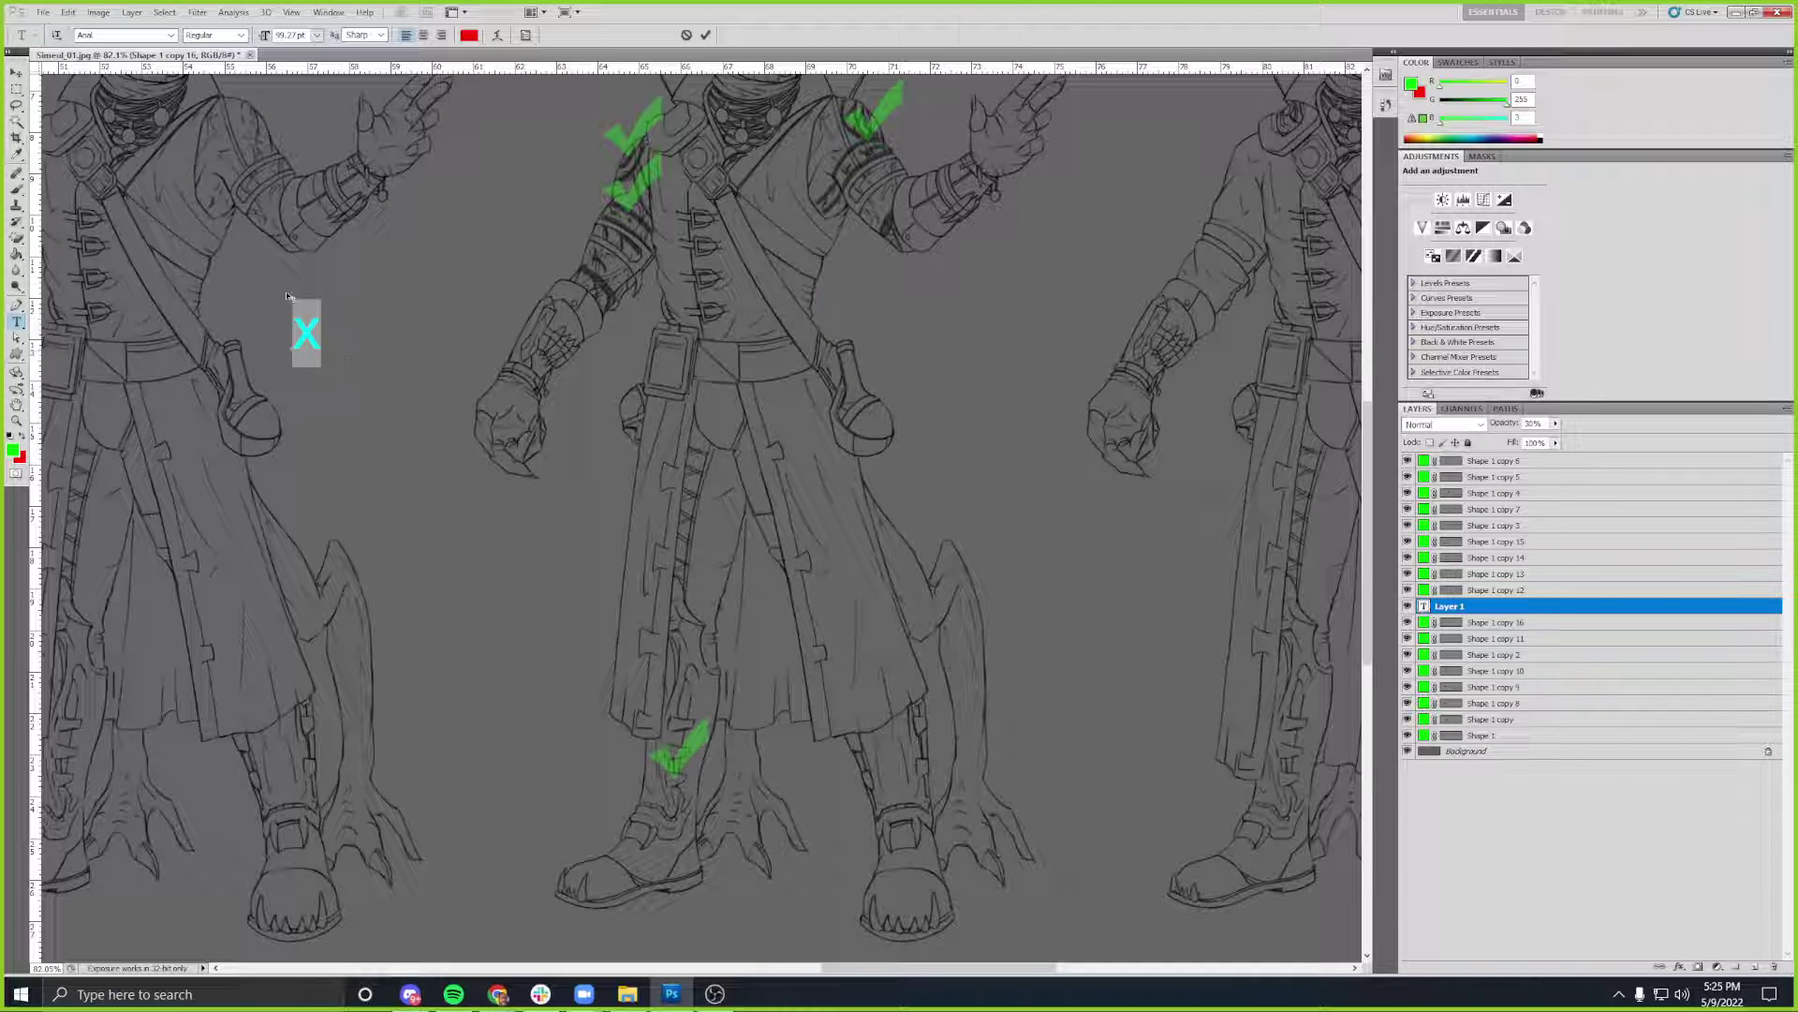
- Move the red x onto the fifth figure's coat panel and place a duplicate on the fourth figure's coat skirt
{"action": "left_click", "coordinate": [17, 73]}
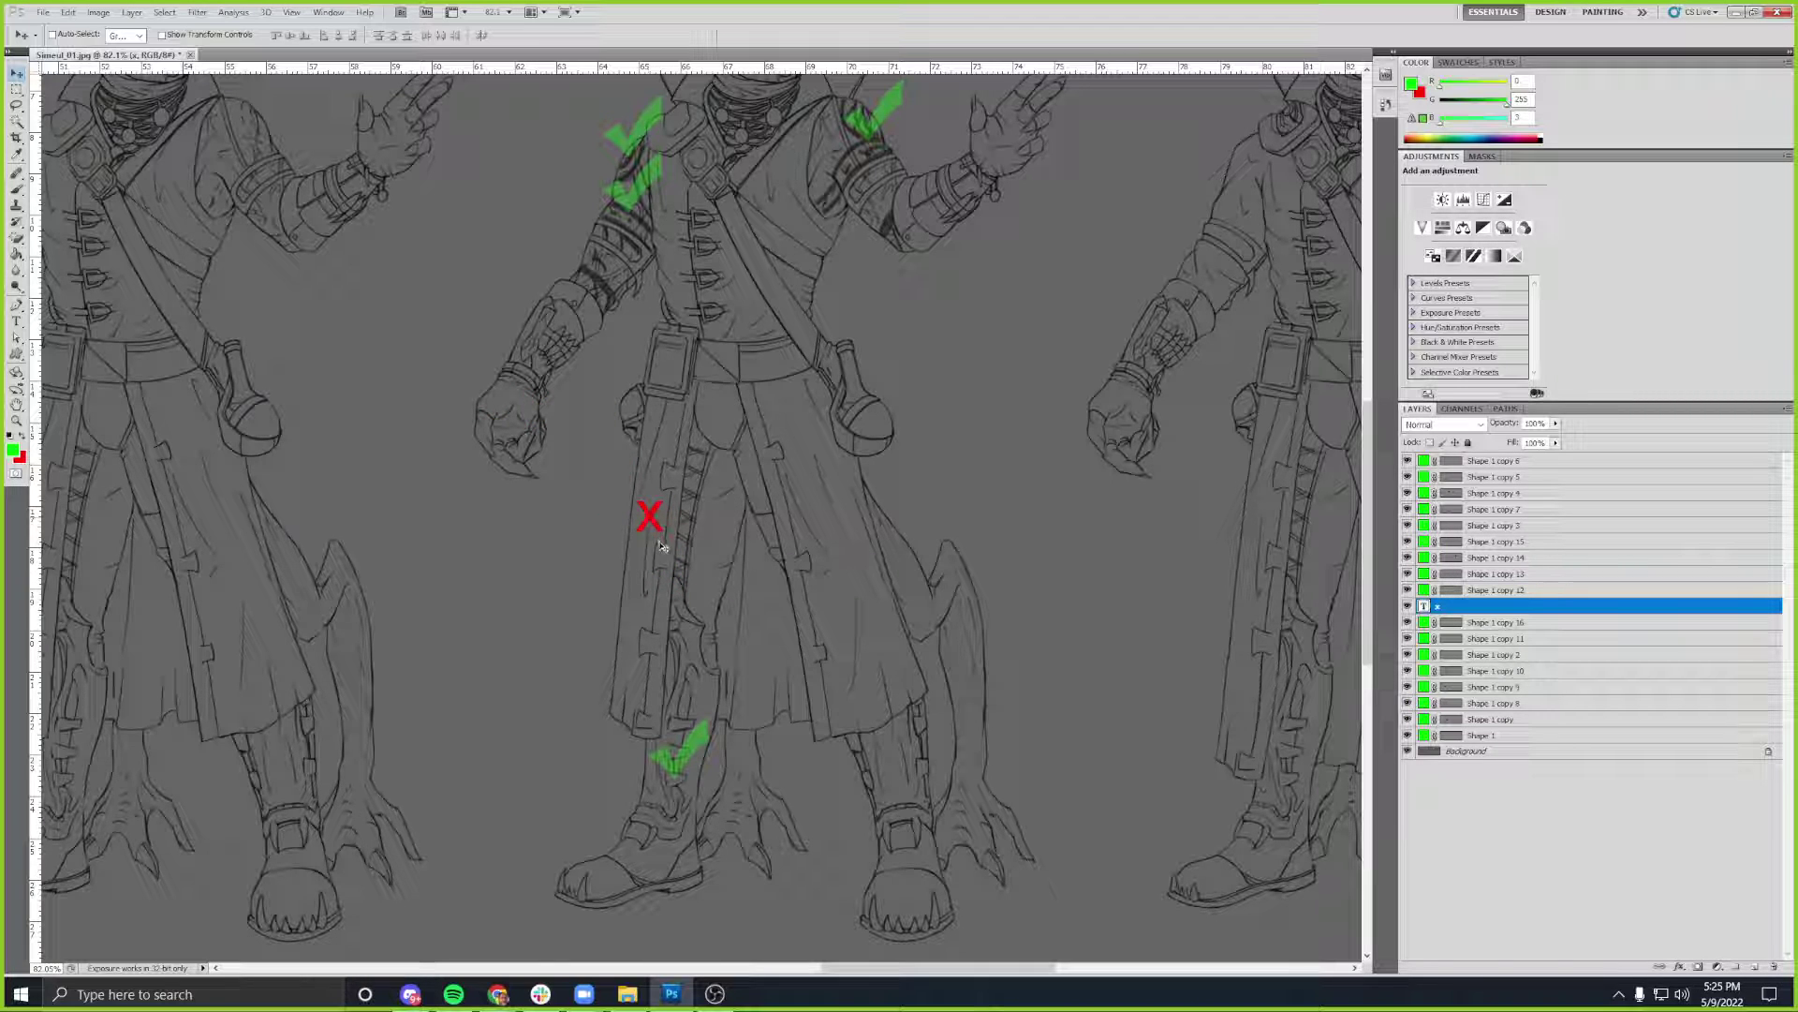
{"action": "left_click_drag", "start_coordinate": [486, 642], "coordinate": [1030, 548]}
{"action": "left_click_drag", "start_coordinate": [172, 557], "coordinate": [560, 538]}
{"action": "left_click_drag", "start_coordinate": [370, 550], "coordinate": [403, 566]}
{"action": "left_click_drag", "start_coordinate": [815, 527], "coordinate": [666, 513]}
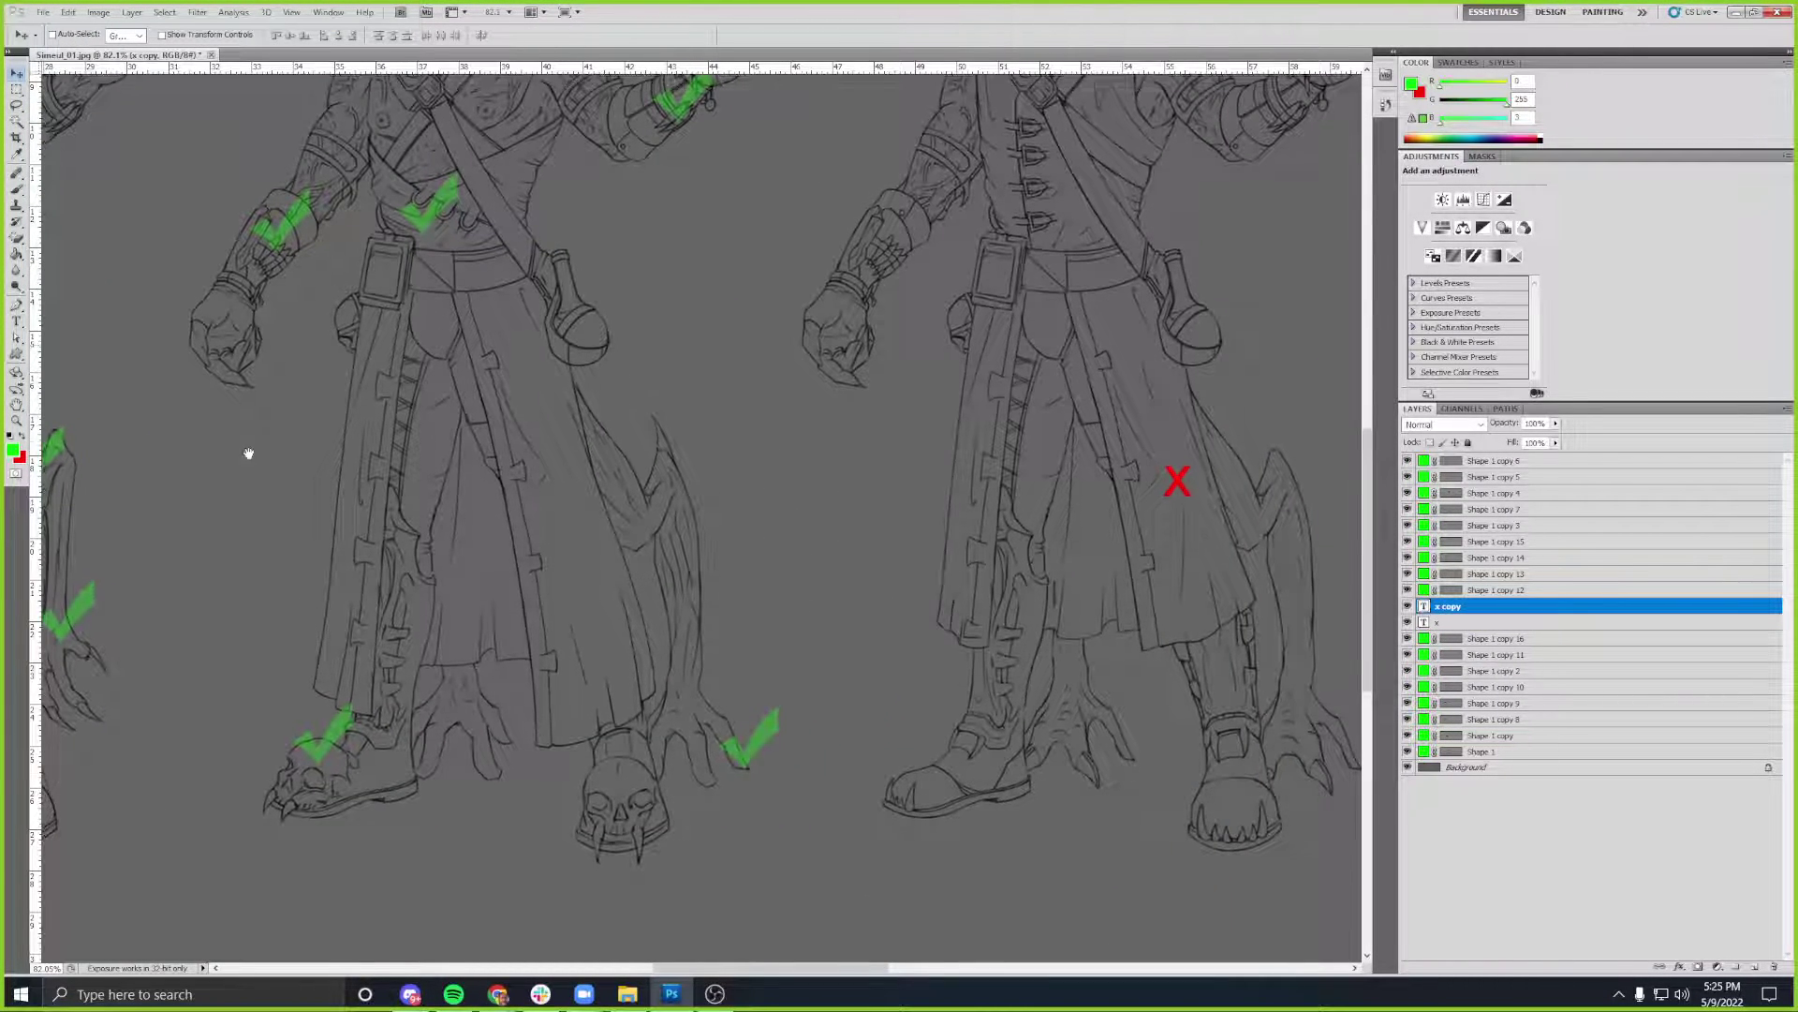
- Compare the third figure's long coat with the second figure's laced trousers and the coats of the figures beyond
{"action": "left_click_drag", "start_coordinate": [265, 462], "coordinate": [538, 490]}
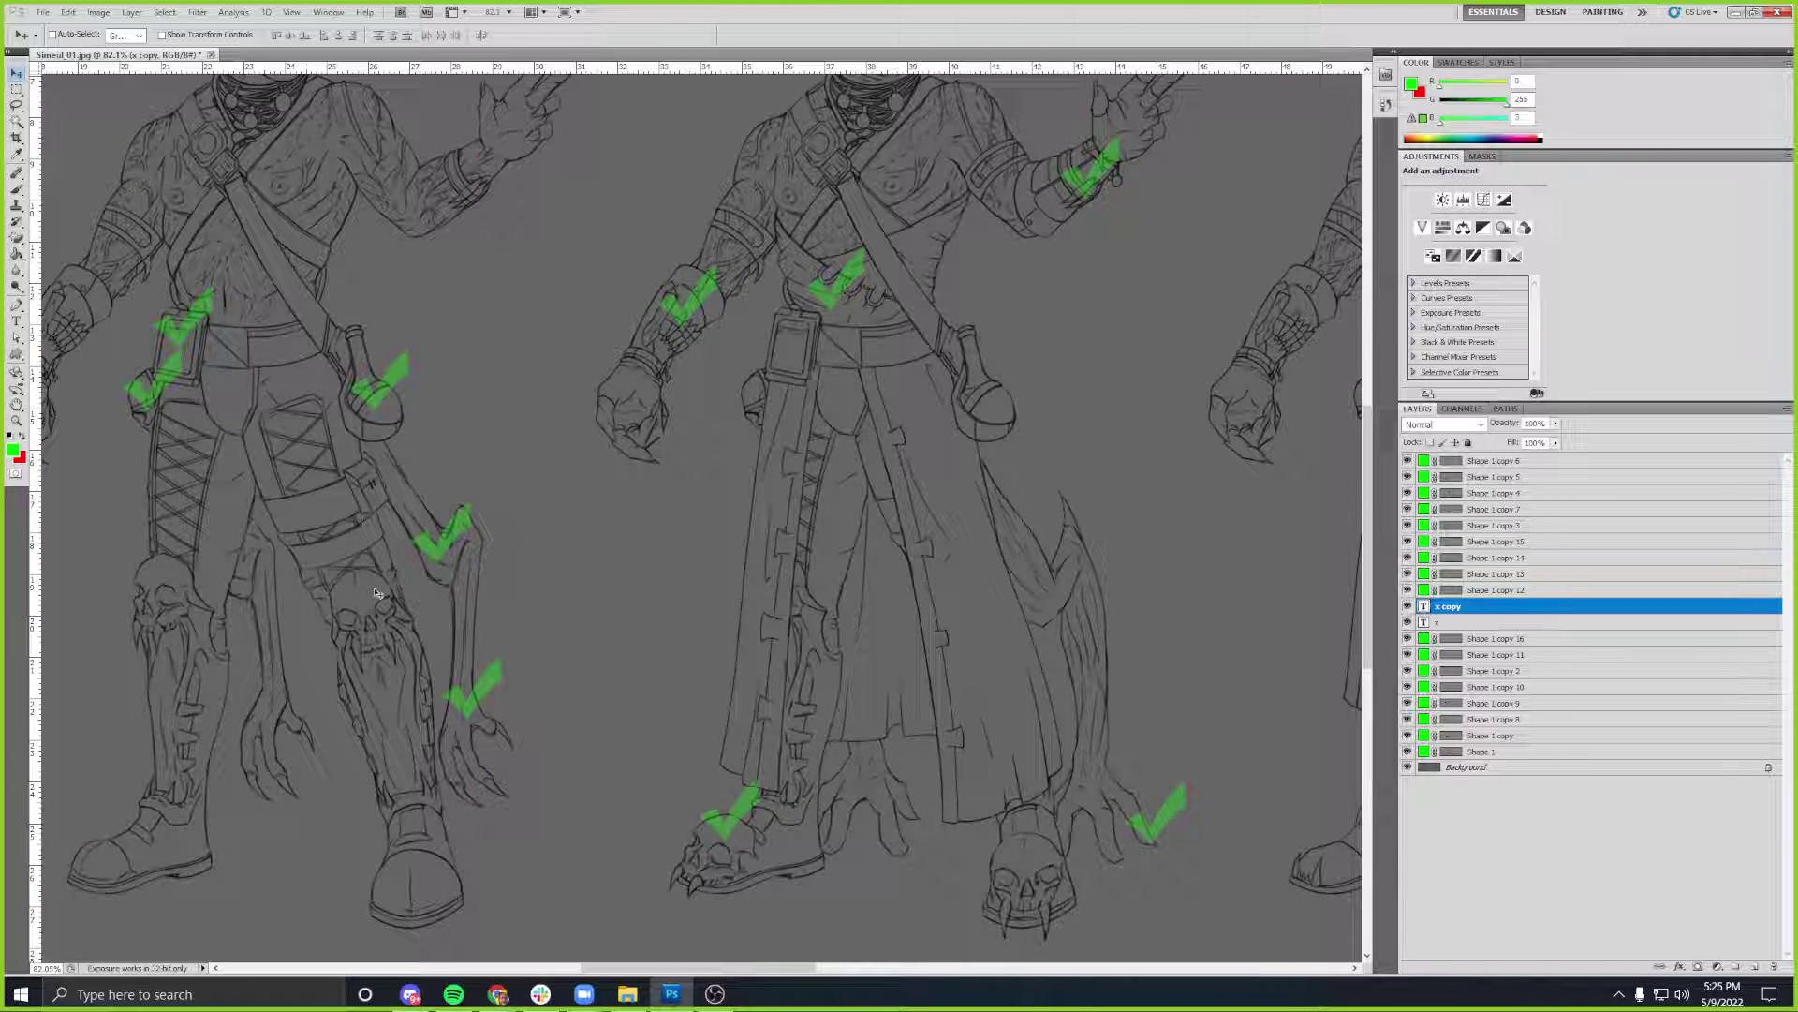
{"action": "mouse_move", "coordinate": [469, 607]}
{"action": "left_mouse_down"}
{"action": "mouse_move", "coordinate": [630, 534]}
{"action": "mouse_move", "coordinate": [665, 548]}
{"action": "left_mouse_up"}
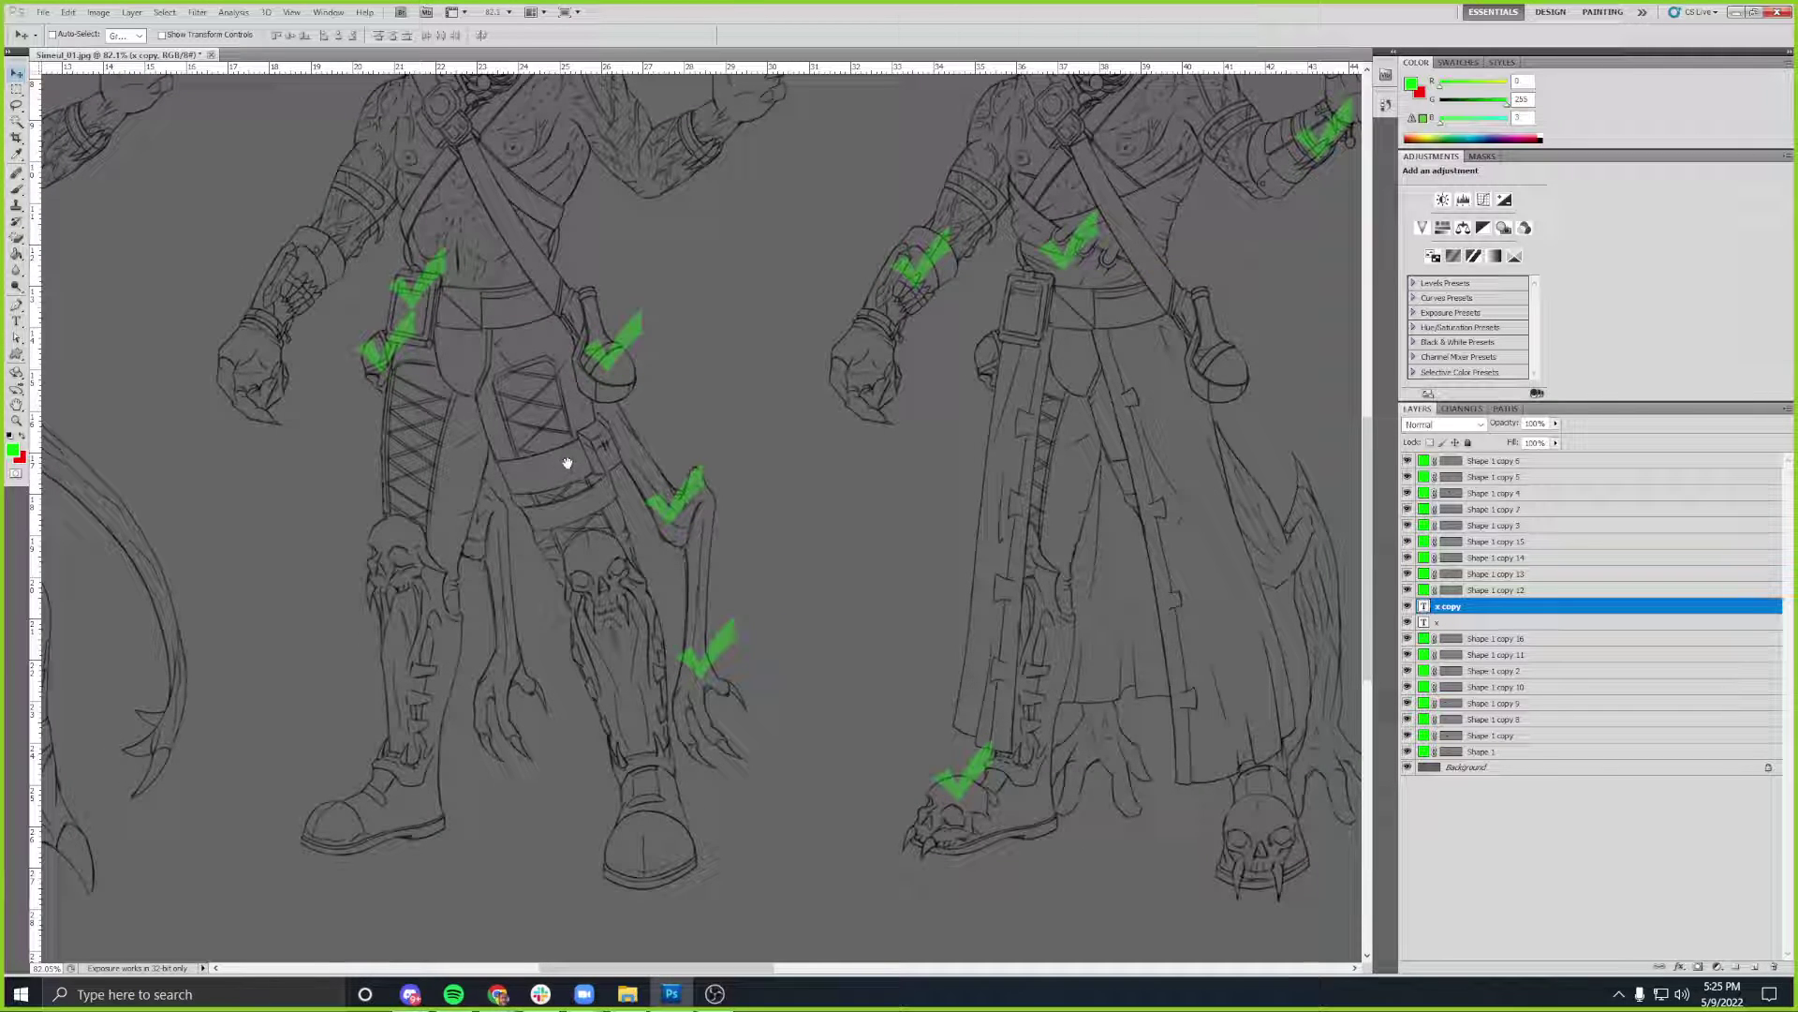
{"action": "left_click_drag", "start_coordinate": [679, 405], "coordinate": [690, 454]}
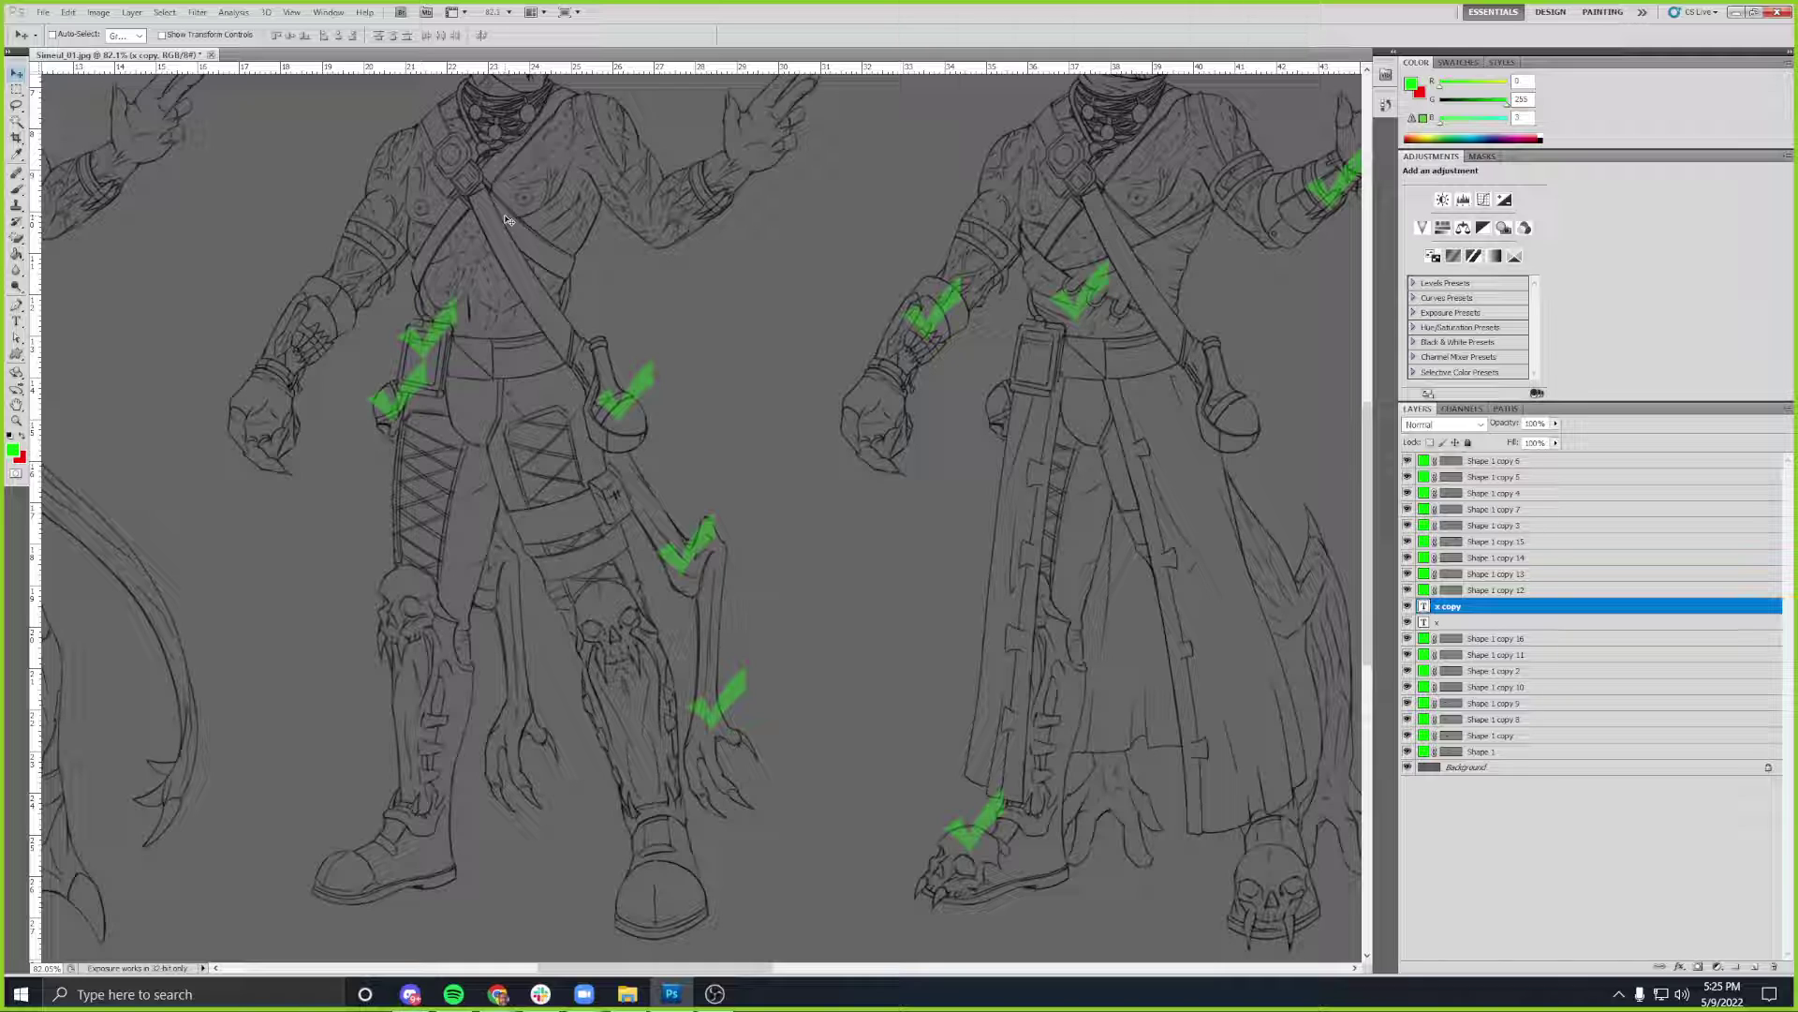
{"action": "left_click_drag", "start_coordinate": [679, 389], "coordinate": [430, 305]}
{"action": "left_click_drag", "start_coordinate": [365, 411], "coordinate": [156, 438]}
{"action": "left_click_drag", "start_coordinate": [327, 480], "coordinate": [199, 470]}
{"action": "left_click_drag", "start_coordinate": [793, 555], "coordinate": [381, 525]}
{"action": "left_click_drag", "start_coordinate": [881, 576], "coordinate": [484, 561]}
{"action": "left_click_drag", "start_coordinate": [693, 574], "coordinate": [479, 576]}
- Examine the second figure's torso, laced trousers, skull knee guards and boots beside the neighbouring figures
{"action": "left_click_drag", "start_coordinate": [697, 551], "coordinate": [810, 454]}
{"action": "left_click_drag", "start_coordinate": [546, 433], "coordinate": [861, 447]}
{"action": "left_click_drag", "start_coordinate": [702, 447], "coordinate": [750, 488]}
{"action": "mouse_move", "coordinate": [506, 469]}
{"action": "left_mouse_down"}
{"action": "mouse_move", "coordinate": [584, 479]}
{"action": "mouse_move", "coordinate": [462, 469]}
{"action": "mouse_move", "coordinate": [535, 477]}
{"action": "left_mouse_up"}
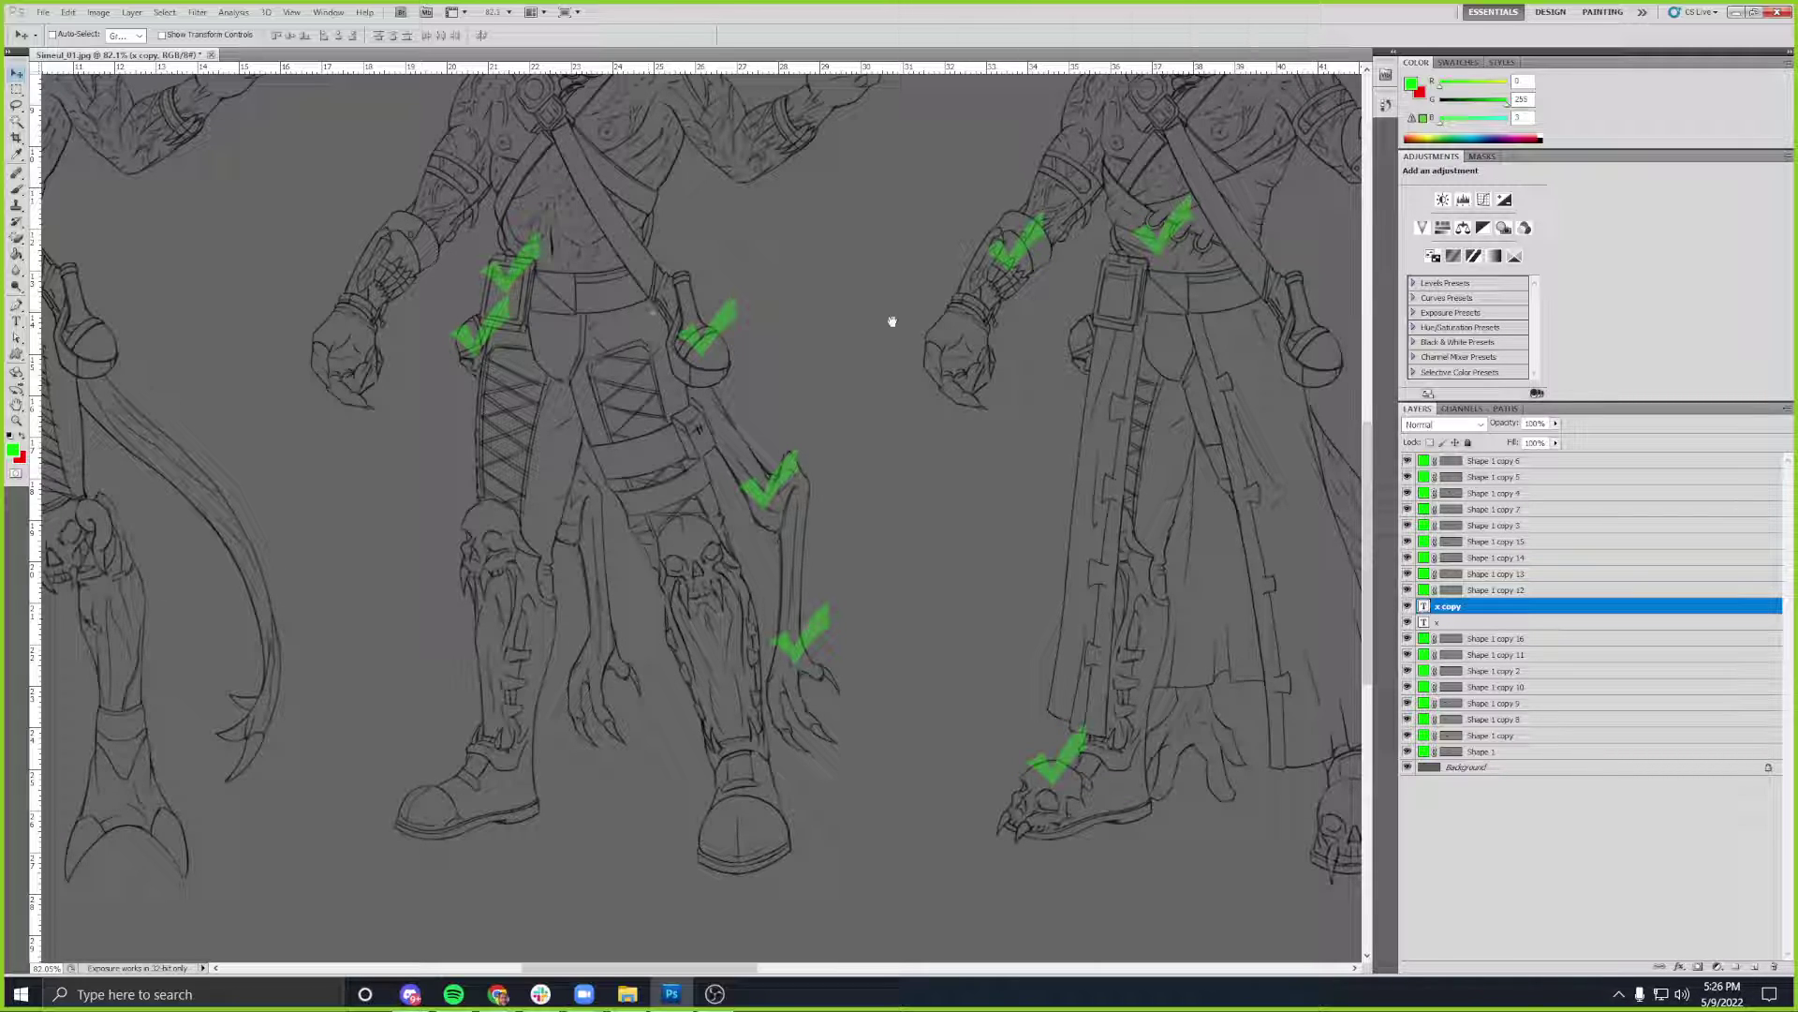
{"action": "left_click_drag", "start_coordinate": [891, 329], "coordinate": [911, 446]}
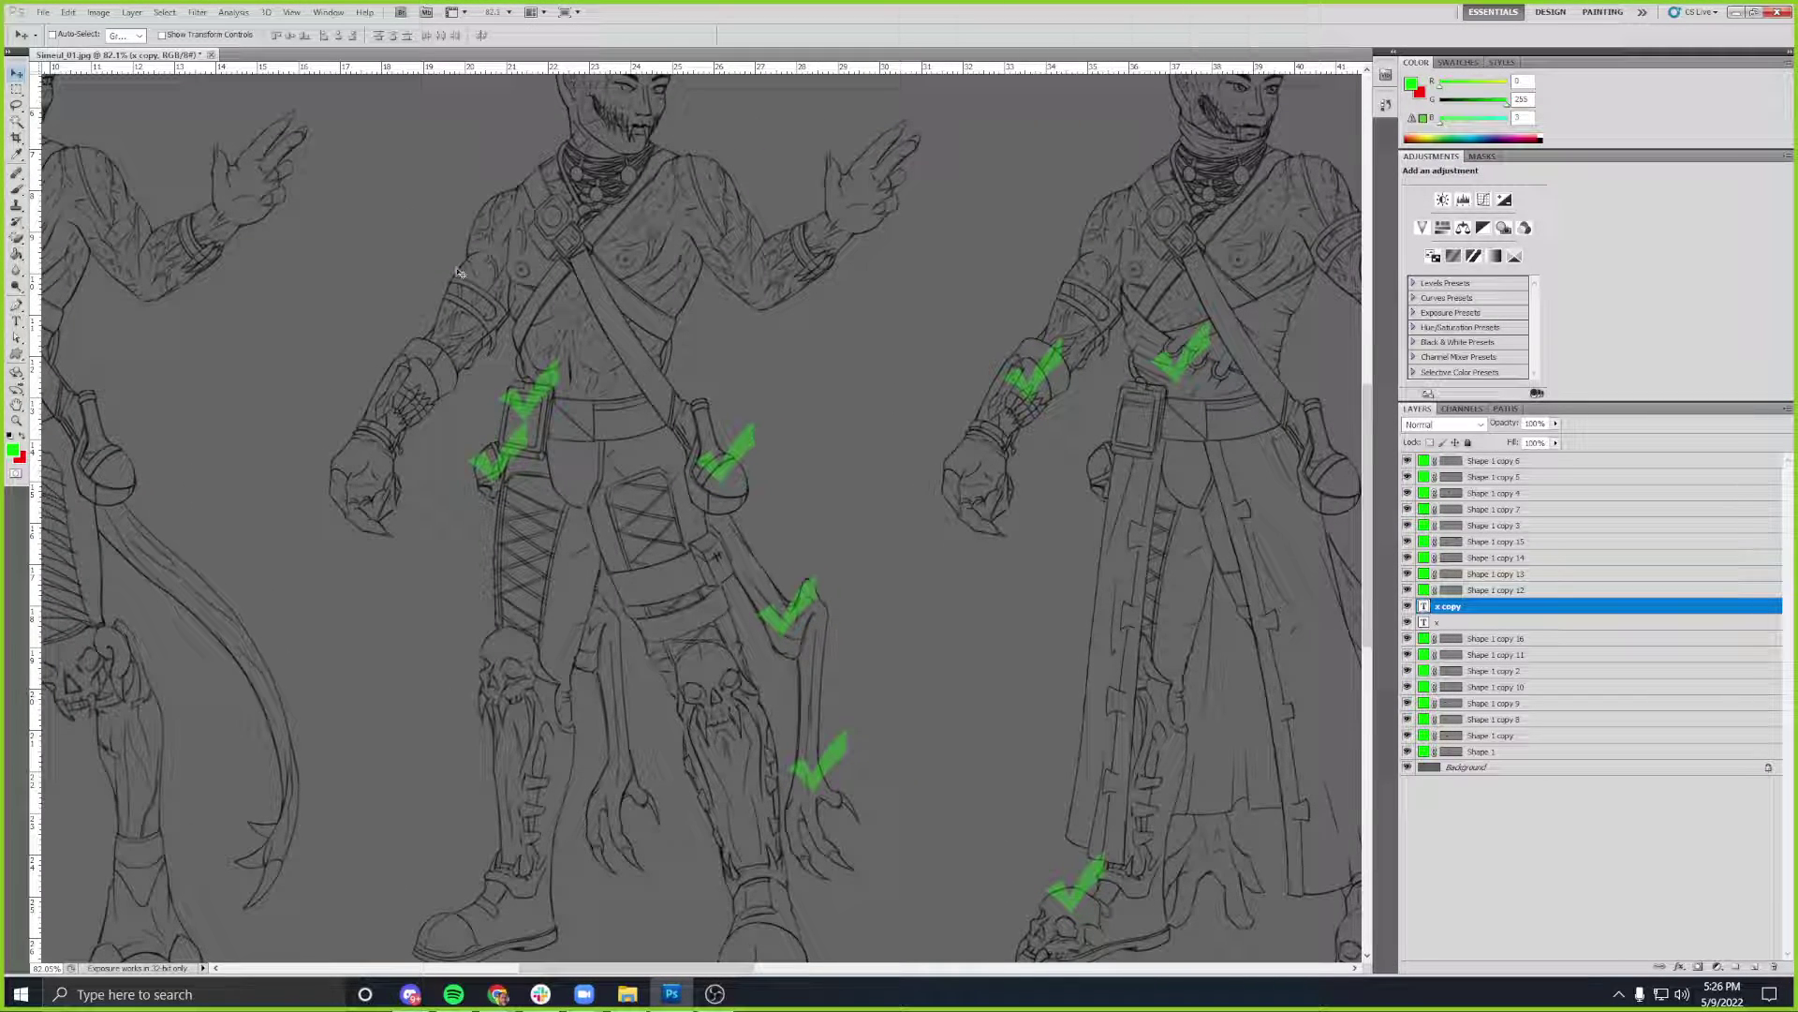
{"action": "left_click_drag", "start_coordinate": [791, 463], "coordinate": [845, 415]}
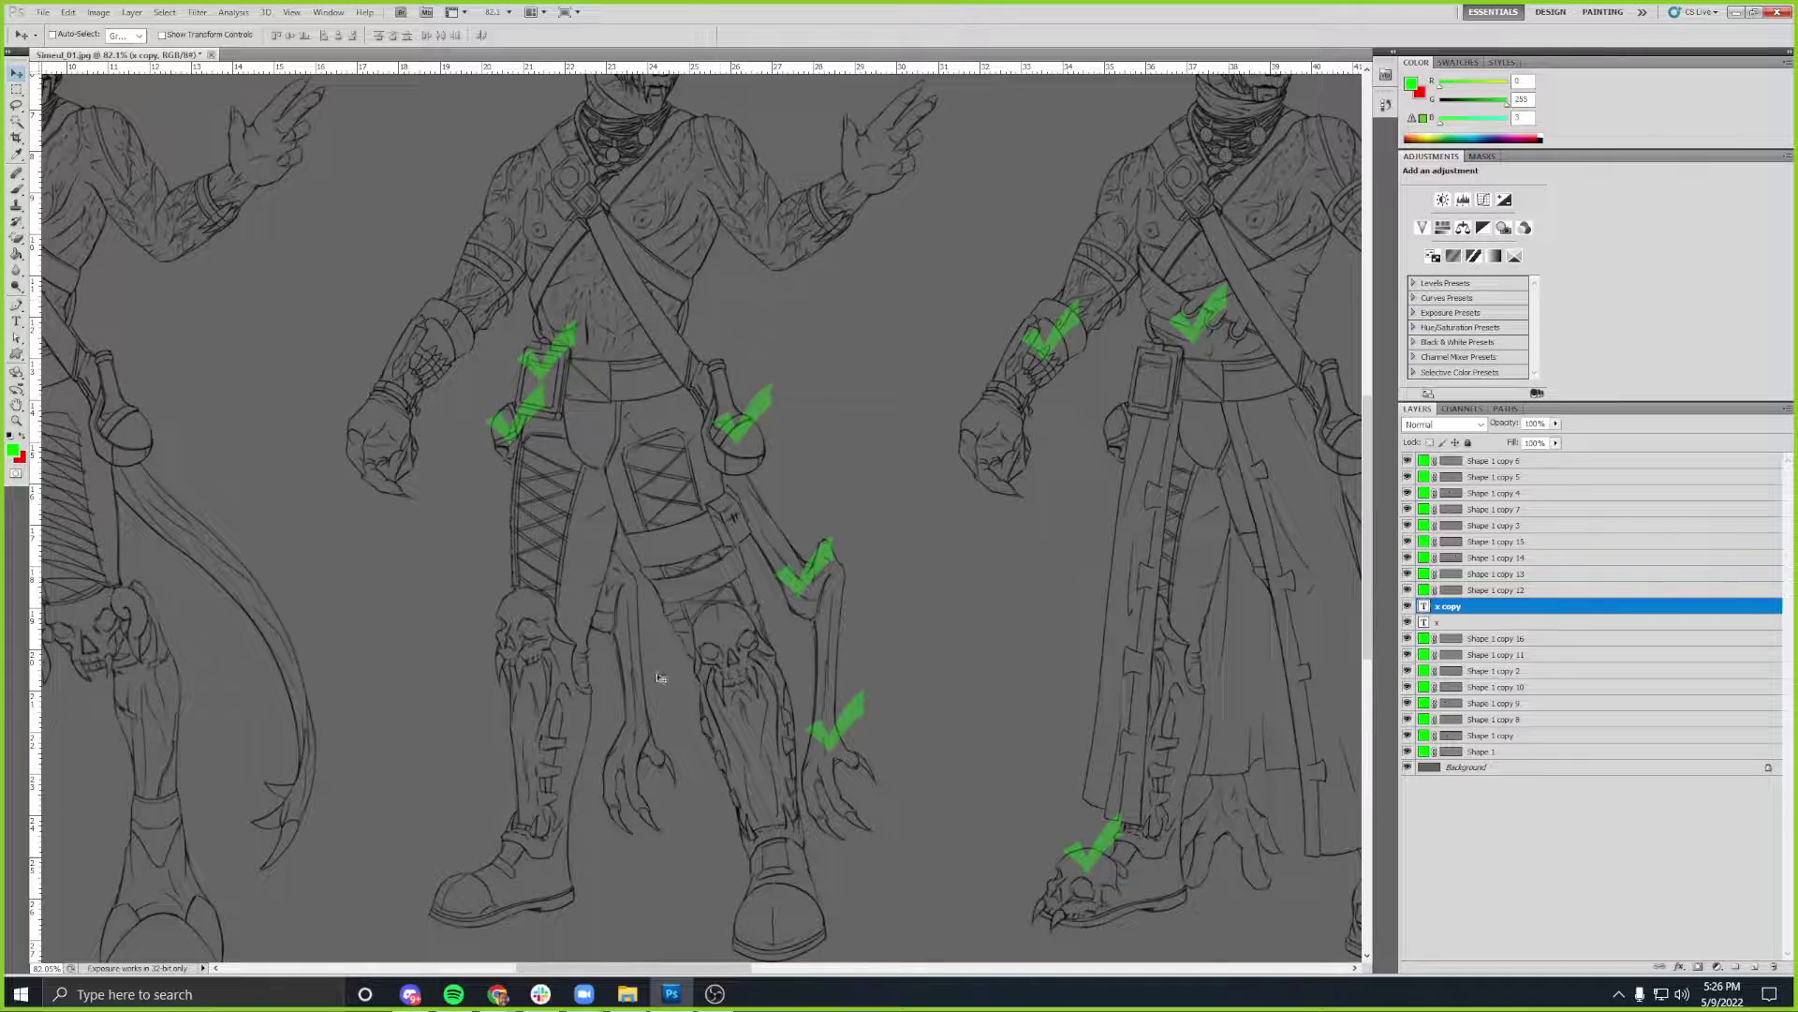
{"action": "left_click_drag", "start_coordinate": [935, 639], "coordinate": [935, 594]}
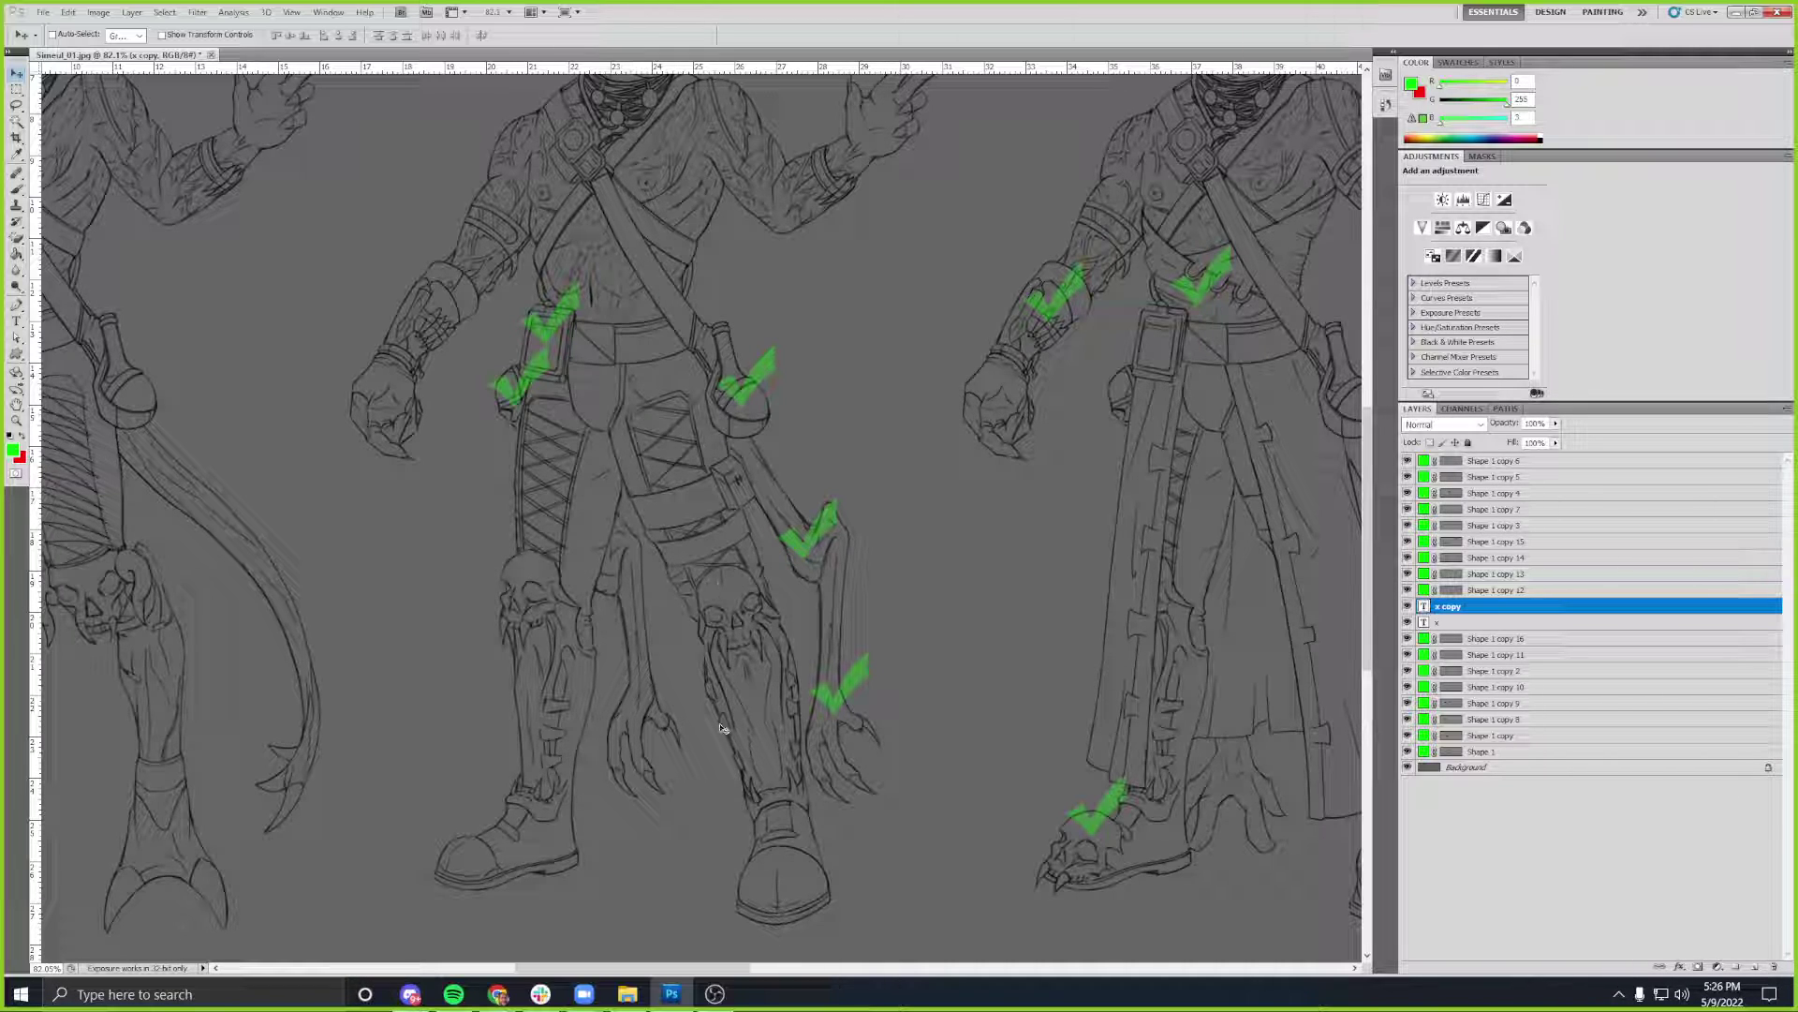
{"action": "scroll", "coordinate": [534, 709], "scroll_direction": "left", "scroll_amount": 3}
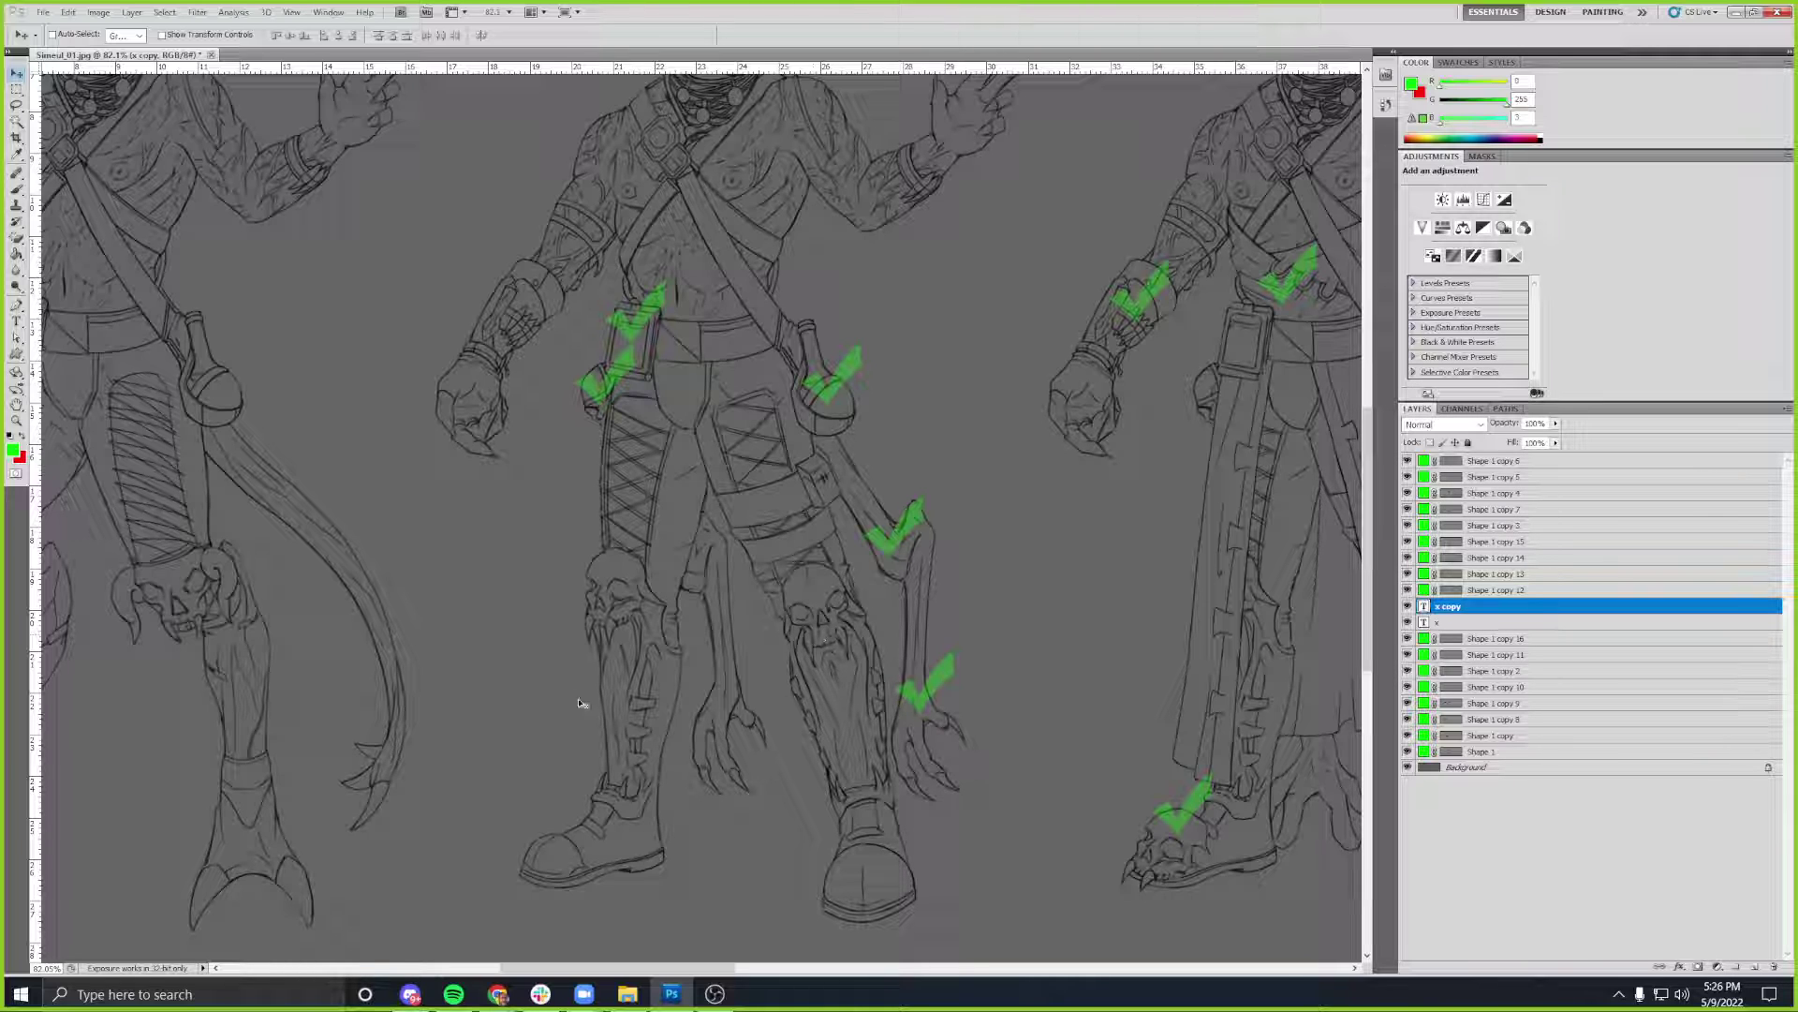
{"action": "left_click_drag", "start_coordinate": [549, 683], "coordinate": [526, 609]}
- Compare the lower-body designs from the second figure across to the coated figures and back again
{"action": "left_click_drag", "start_coordinate": [1088, 558], "coordinate": [654, 622]}
{"action": "left_click_drag", "start_coordinate": [1008, 581], "coordinate": [827, 590]}
{"action": "left_click_drag", "start_coordinate": [1071, 554], "coordinate": [807, 551]}
{"action": "left_click_drag", "start_coordinate": [941, 559], "coordinate": [678, 566]}
{"action": "left_click_drag", "start_coordinate": [1100, 577], "coordinate": [1028, 550]}
{"action": "left_click_drag", "start_coordinate": [602, 530], "coordinate": [995, 598]}
{"action": "left_click_drag", "start_coordinate": [498, 679], "coordinate": [752, 612]}
{"action": "left_click_drag", "start_coordinate": [546, 516], "coordinate": [961, 434]}
{"action": "left_click_drag", "start_coordinate": [163, 722], "coordinate": [309, 568]}
- Move the green check mark on the fifth figure's shin up to its knee
{"action": "left_click_drag", "start_coordinate": [928, 543], "coordinate": [675, 590]}
{"action": "left_click_drag", "start_coordinate": [932, 562], "coordinate": [436, 578]}
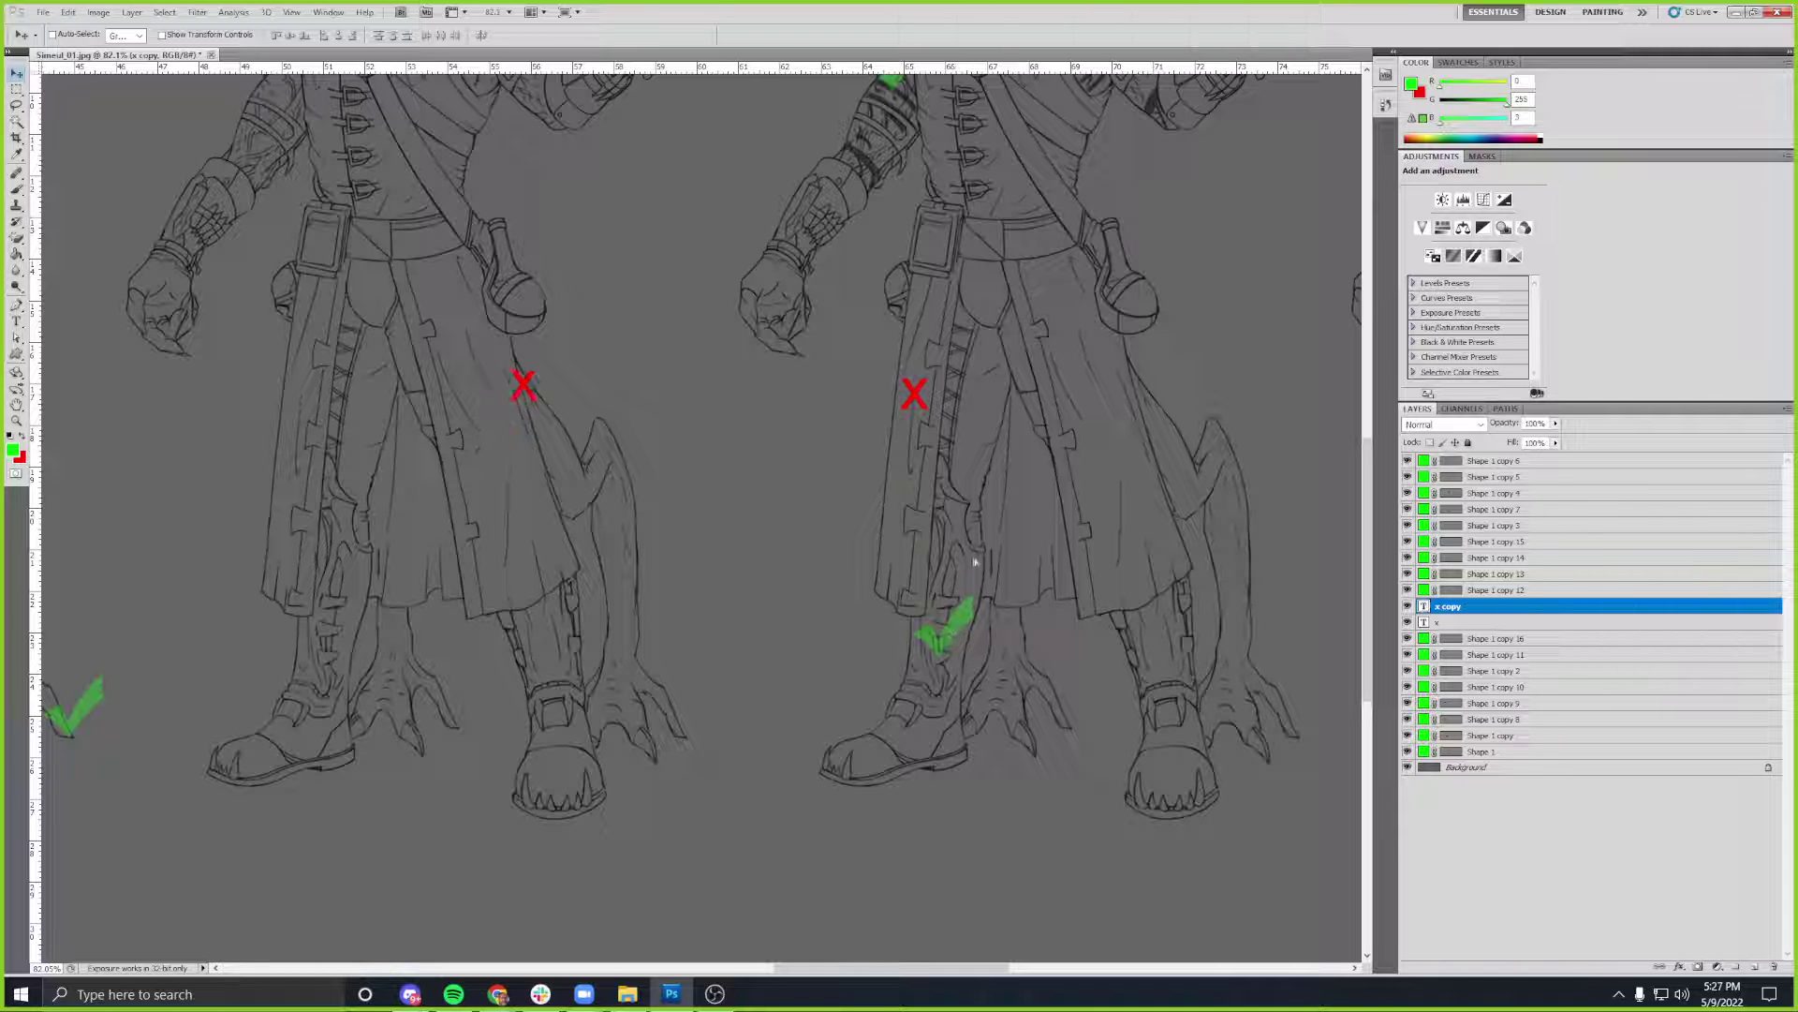
{"action": "mouse_move", "coordinate": [977, 578]}
{"action": "left_mouse_down"}
{"action": "mouse_move", "coordinate": [972, 627]}
{"action": "mouse_move", "coordinate": [983, 573]}
{"action": "left_mouse_up"}
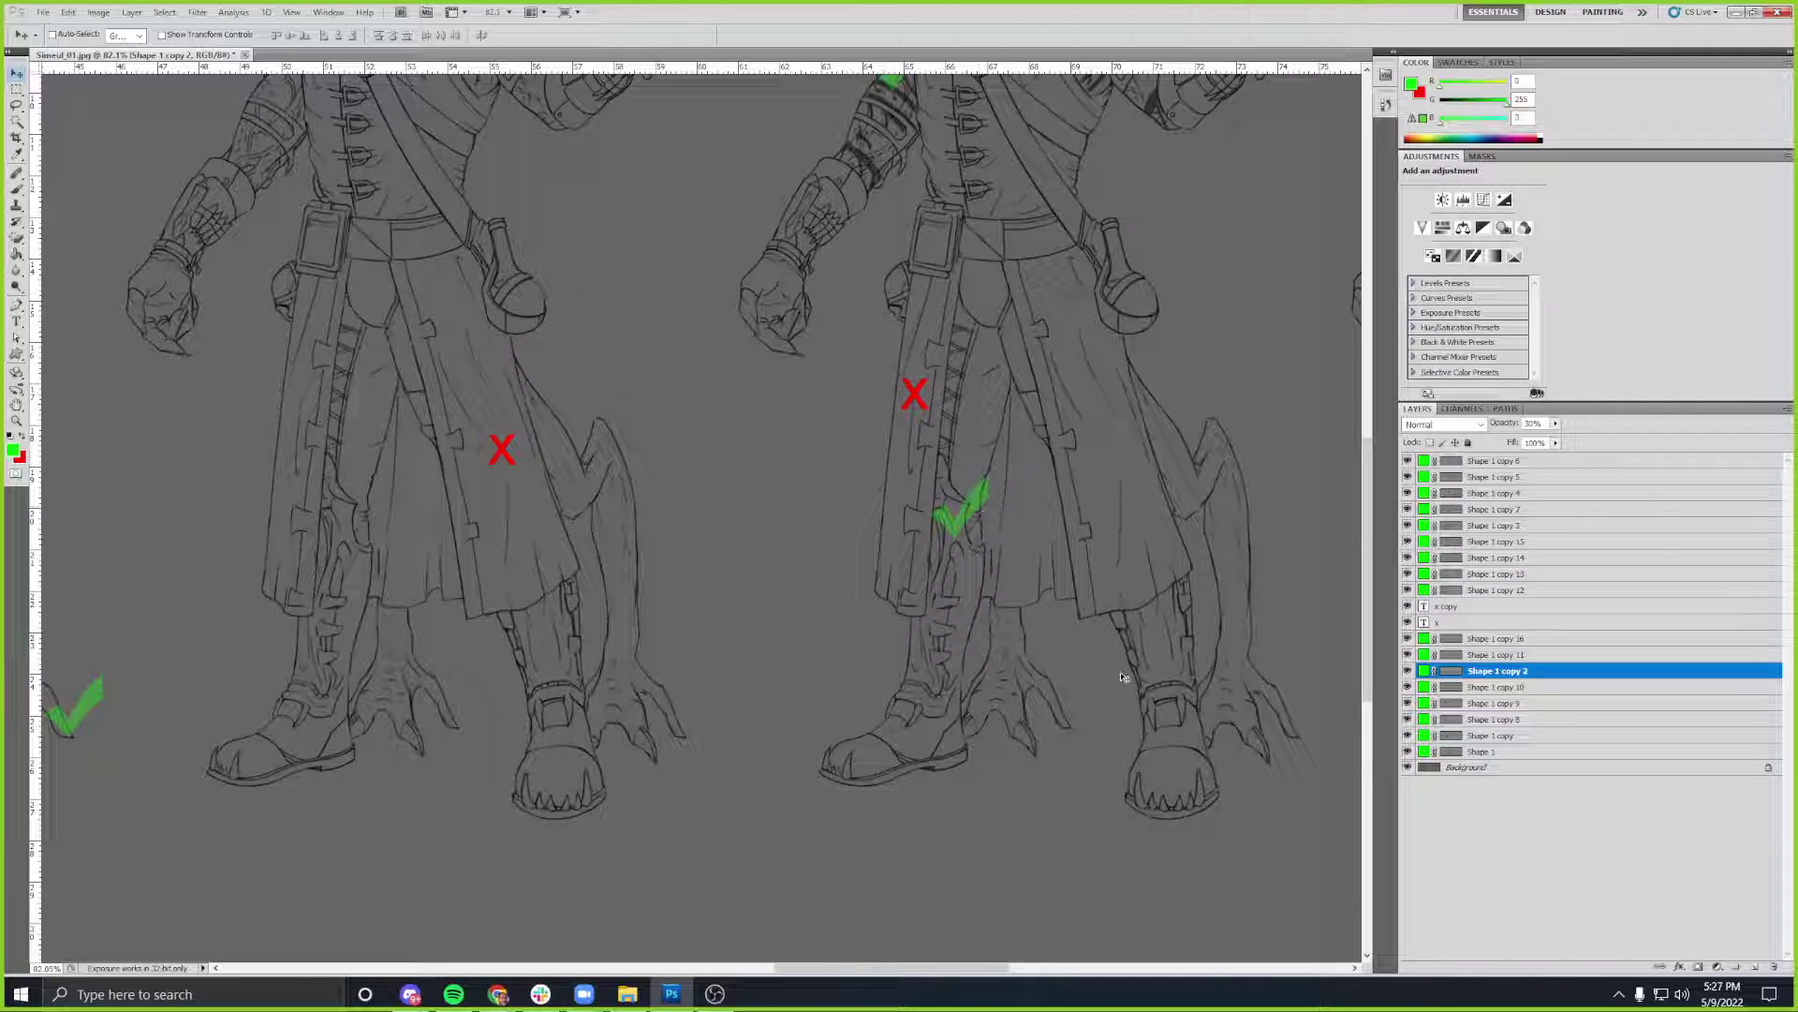
- Review the placement of the check marks and red x marks across the whole figure lineup
{"action": "left_click_drag", "start_coordinate": [1127, 677], "coordinate": [963, 629]}
{"action": "left_click_drag", "start_coordinate": [577, 759], "coordinate": [93, 778]}
{"action": "left_click_drag", "start_coordinate": [659, 634], "coordinate": [643, 727]}
{"action": "scroll", "coordinate": [586, 644], "scroll_direction": "down", "scroll_amount": 4}
{"action": "left_click_drag", "start_coordinate": [546, 633], "coordinate": [561, 581]}
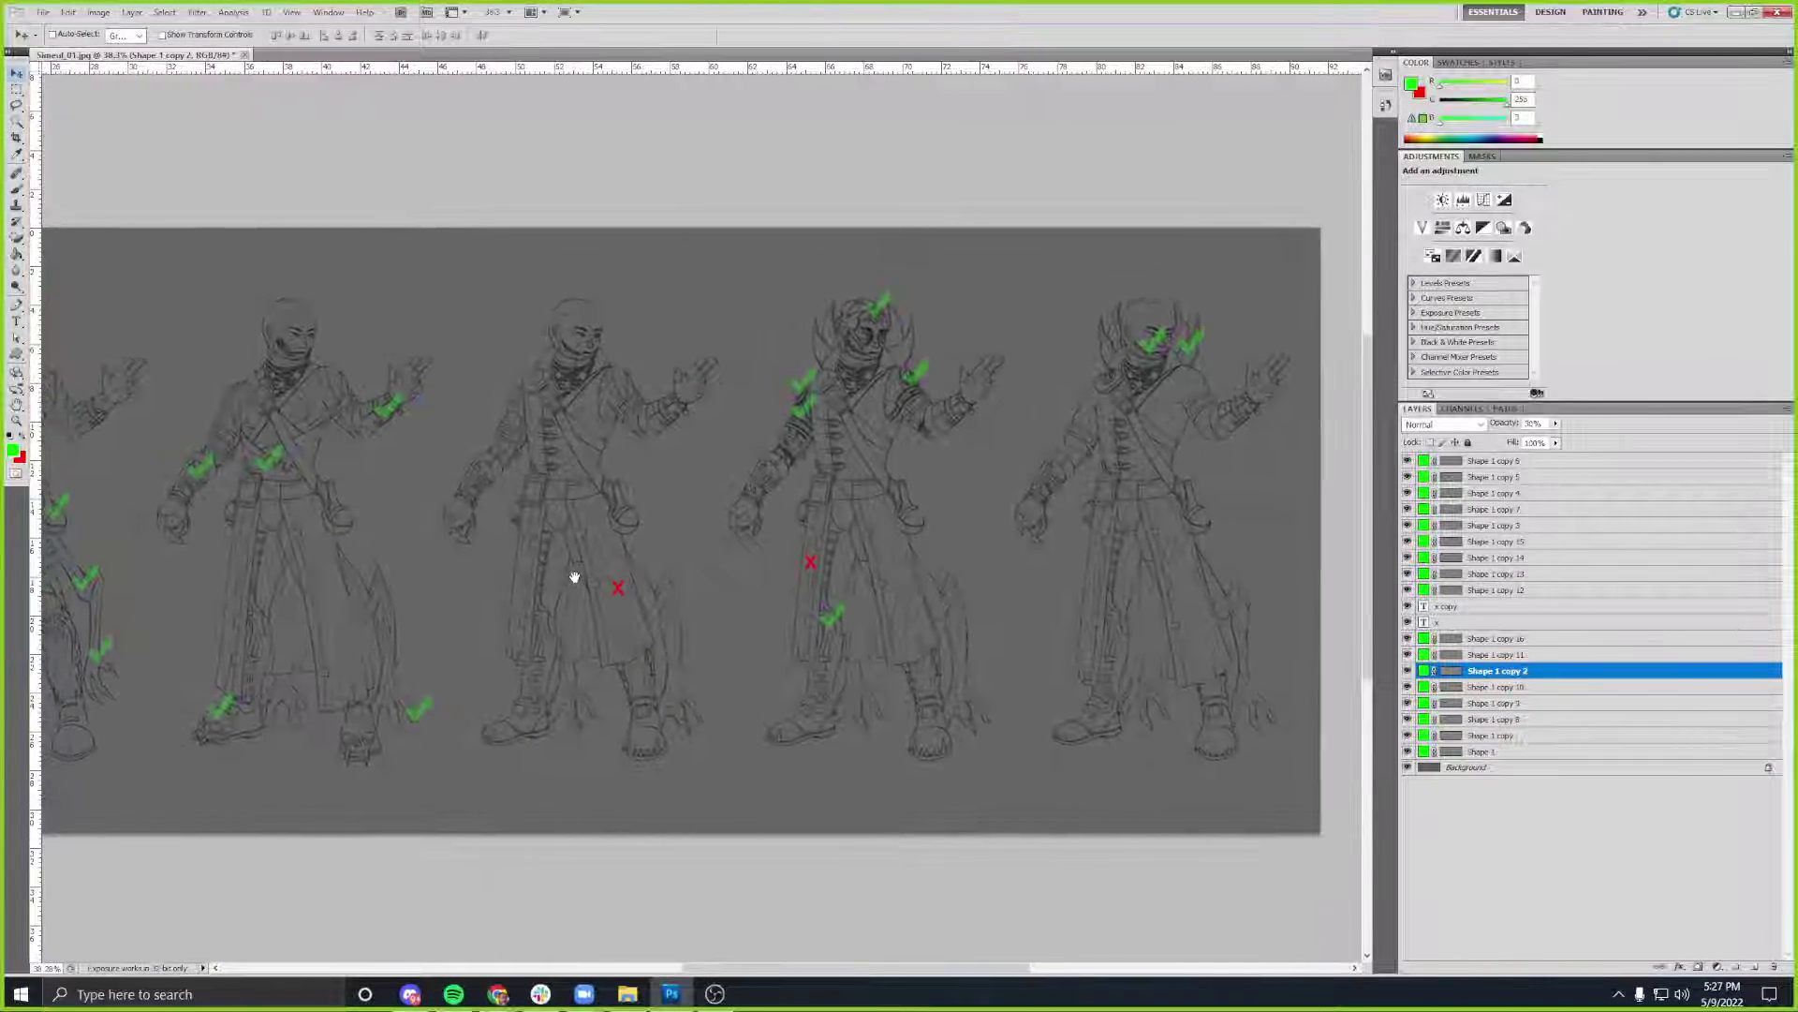
{"action": "scroll", "coordinate": [619, 562], "scroll_direction": "up", "scroll_amount": 2}
{"action": "mouse_move", "coordinate": [685, 539]}
{"action": "left_mouse_down"}
{"action": "mouse_move", "coordinate": [554, 578]}
{"action": "mouse_move", "coordinate": [670, 557]}
{"action": "left_mouse_up"}
{"action": "left_click_drag", "start_coordinate": [417, 502], "coordinate": [602, 497]}
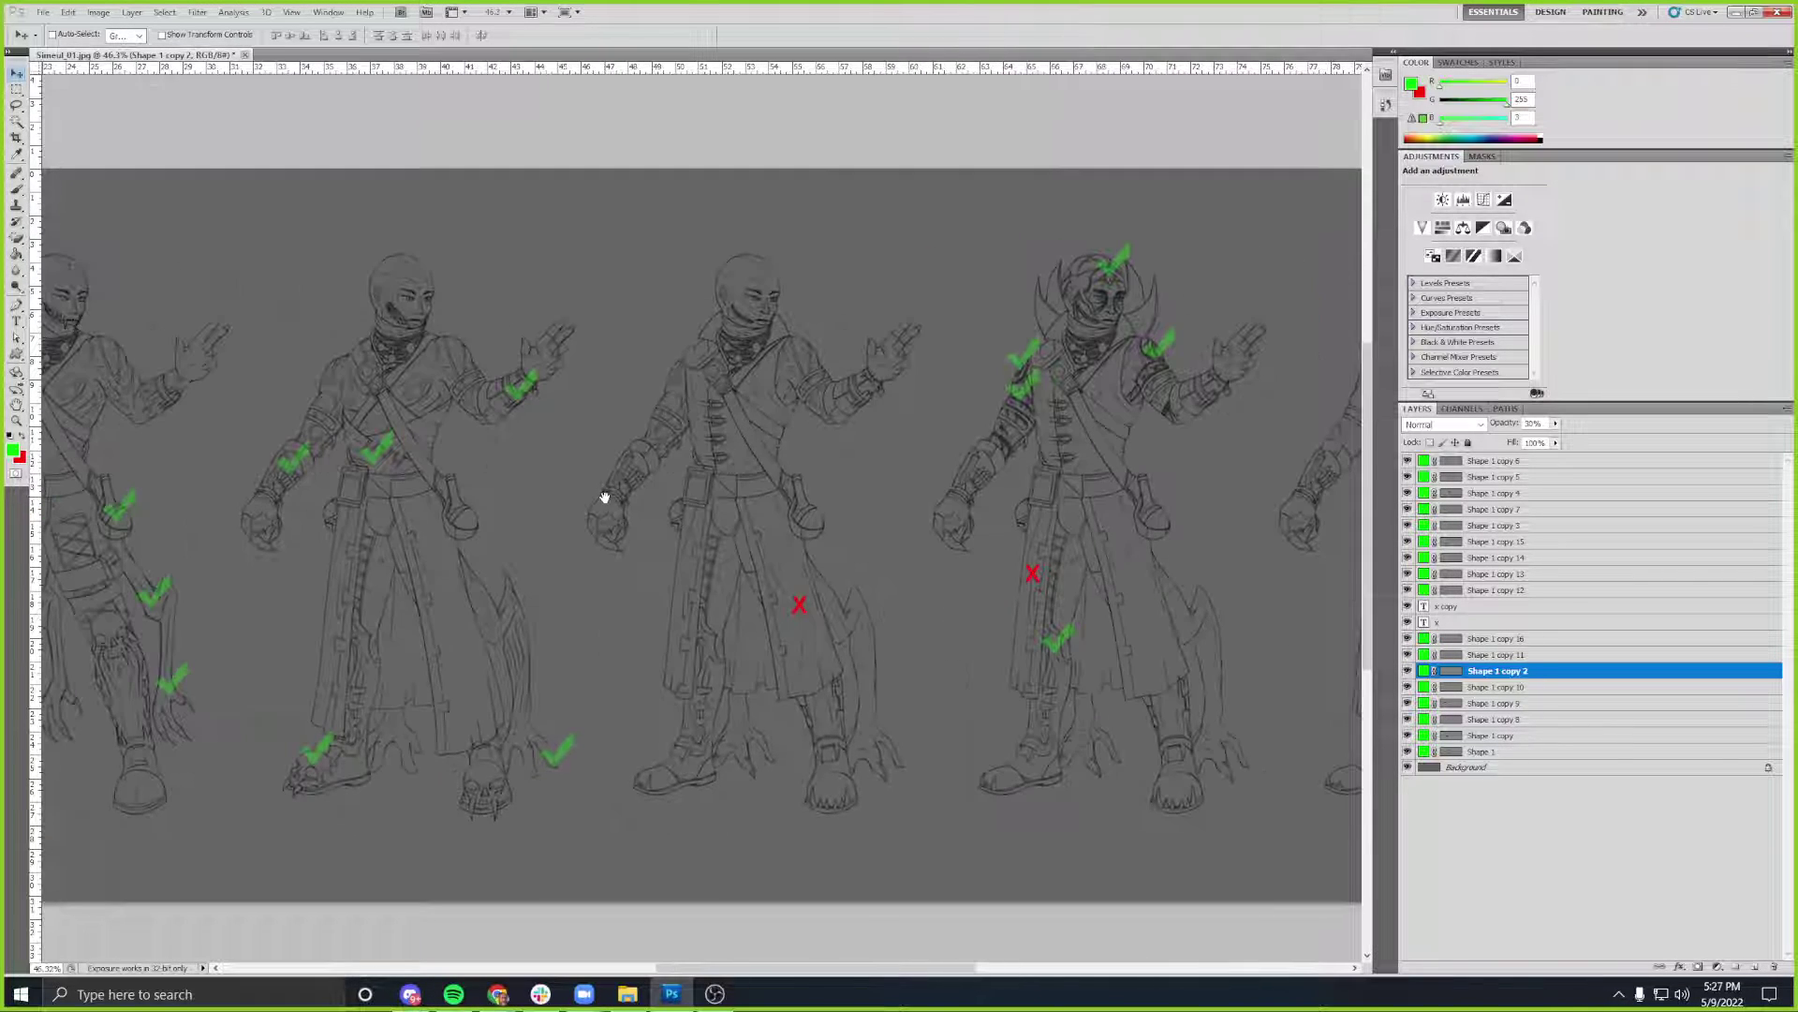
- Capture a screen snip of the full six-figure lineup with its green check marks and red x marks
{"action": "left_click_drag", "start_coordinate": [433, 547], "coordinate": [504, 542]}
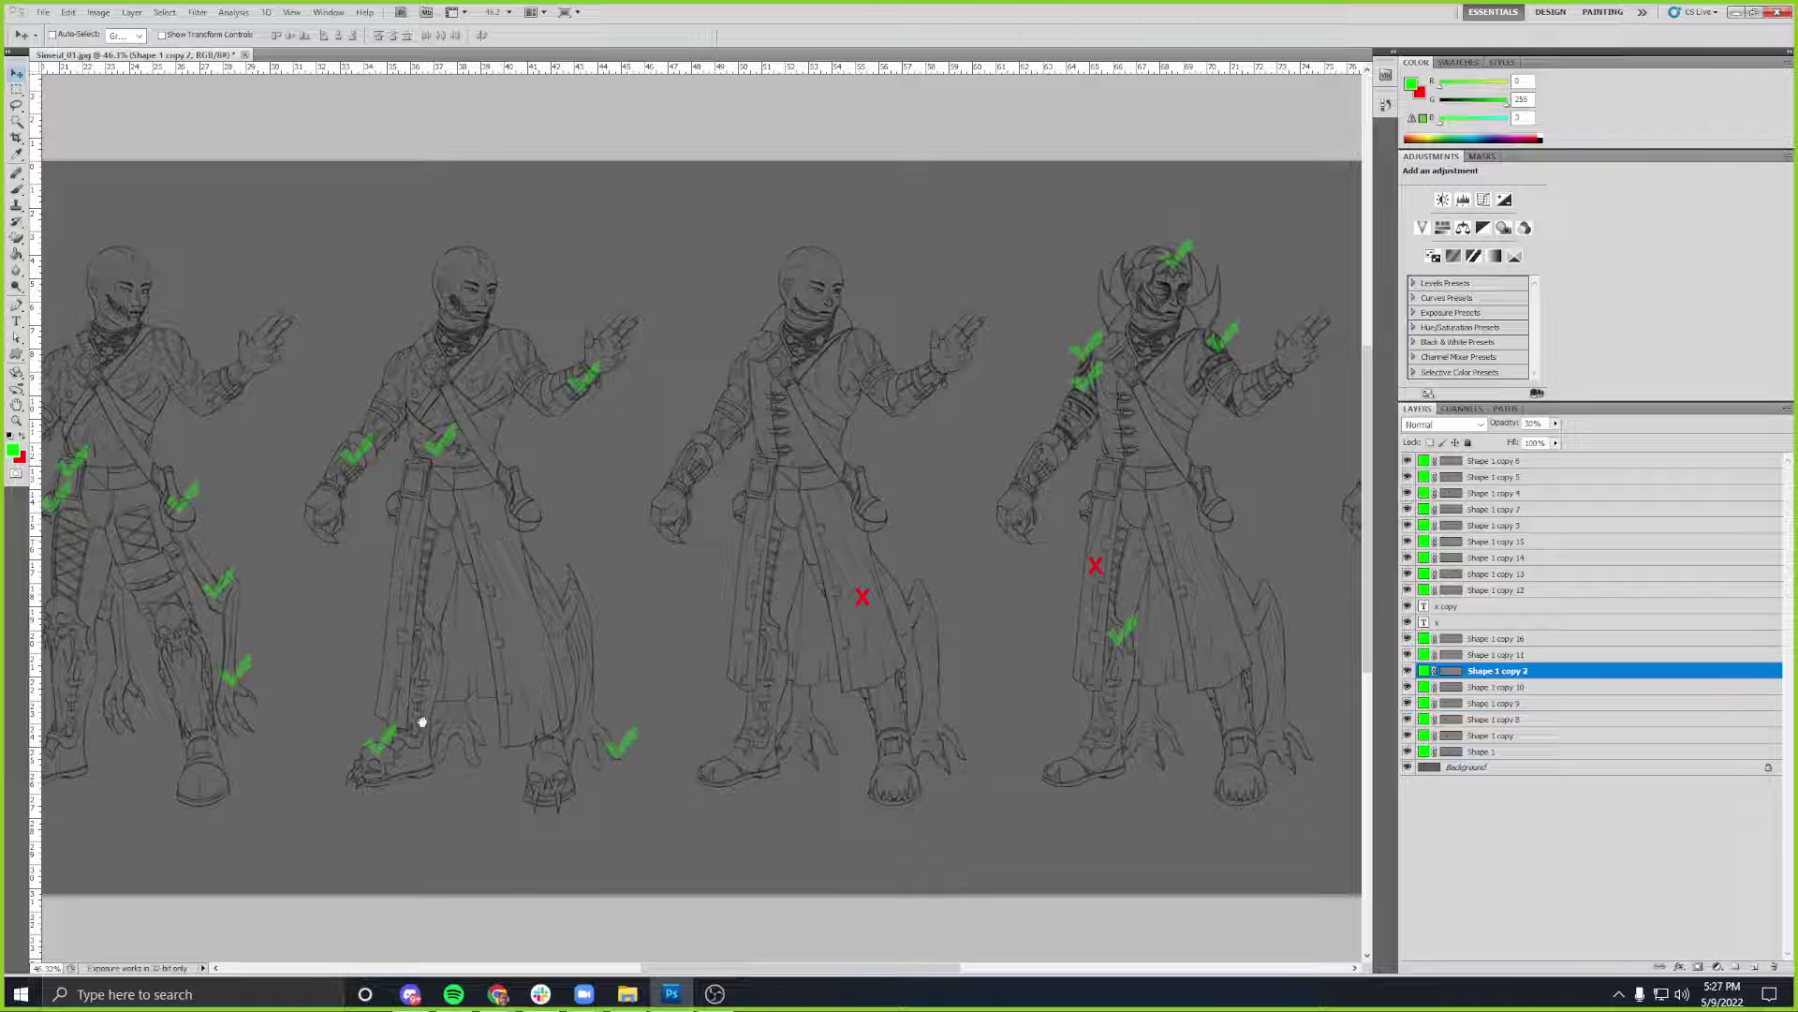
{"action": "left_click_drag", "start_coordinate": [630, 683], "coordinate": [608, 670]}
{"action": "left_click_drag", "start_coordinate": [357, 583], "coordinate": [684, 671]}
{"action": "scroll", "coordinate": [685, 671], "scroll_direction": "down", "scroll_amount": 4}
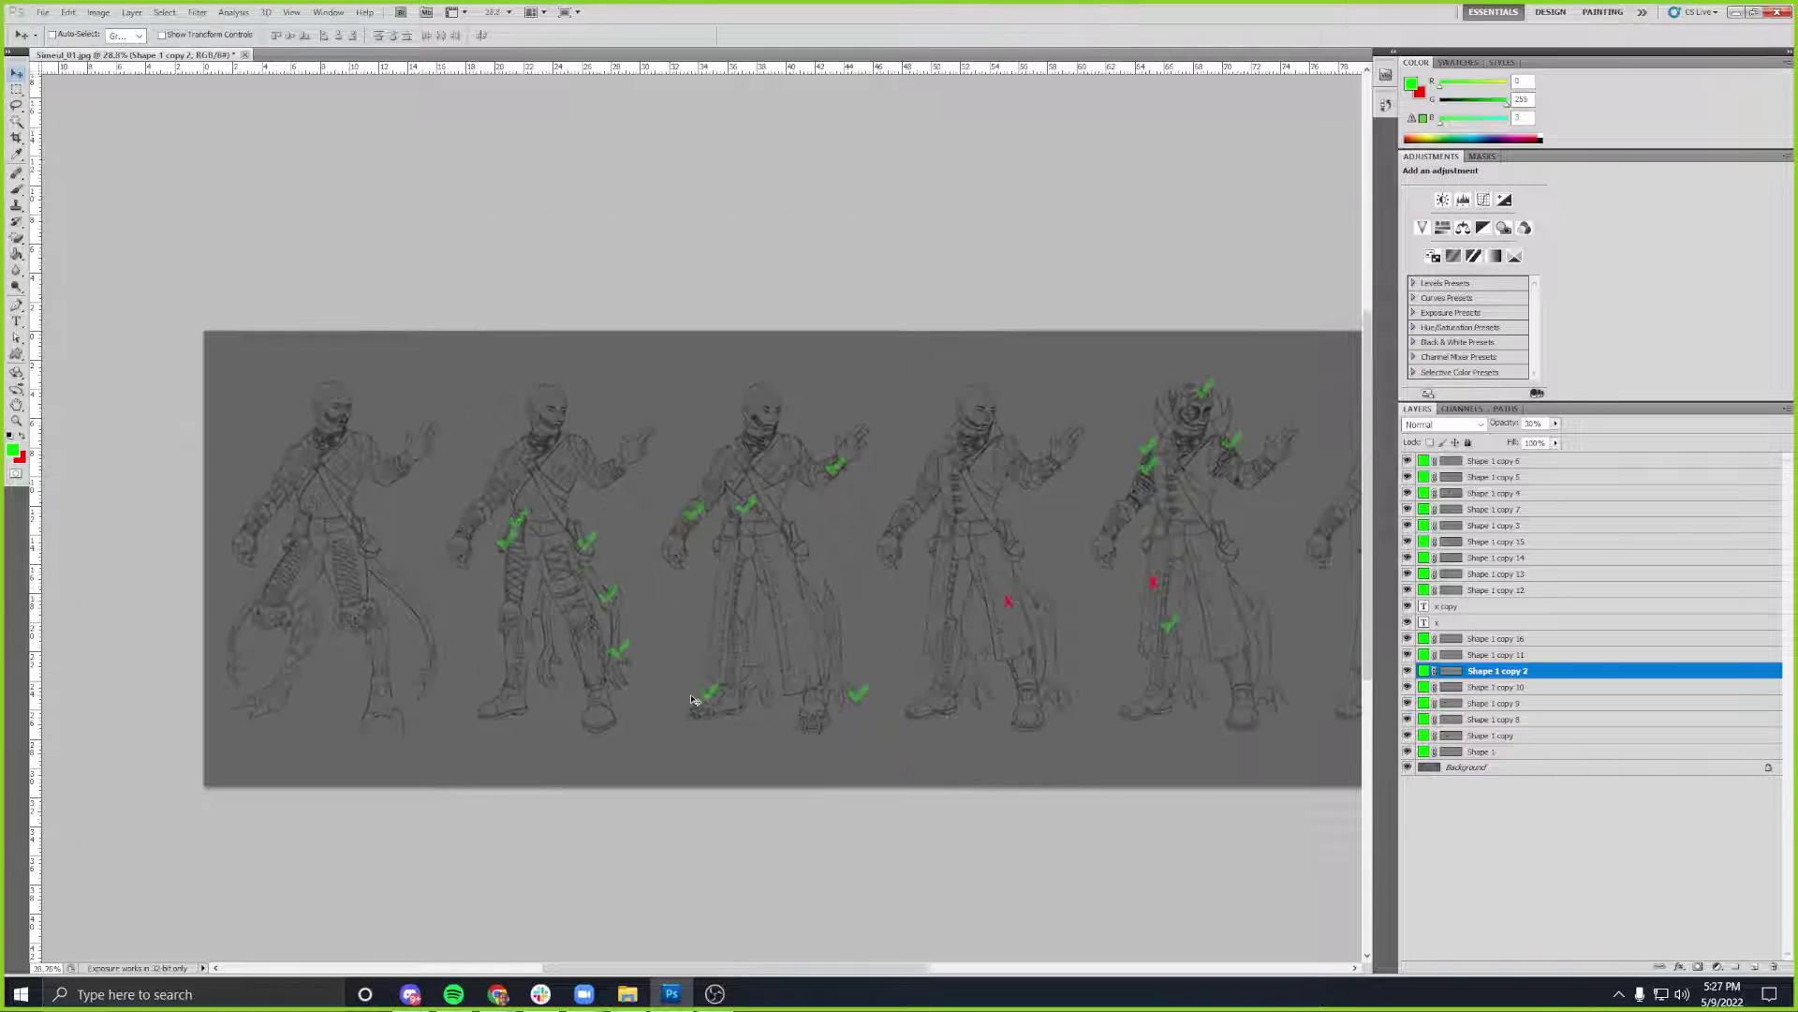
{"action": "left_click_drag", "start_coordinate": [830, 622], "coordinate": [618, 534]}
{"action": "scroll", "coordinate": [646, 540], "scroll_direction": "down", "scroll_amount": 1}
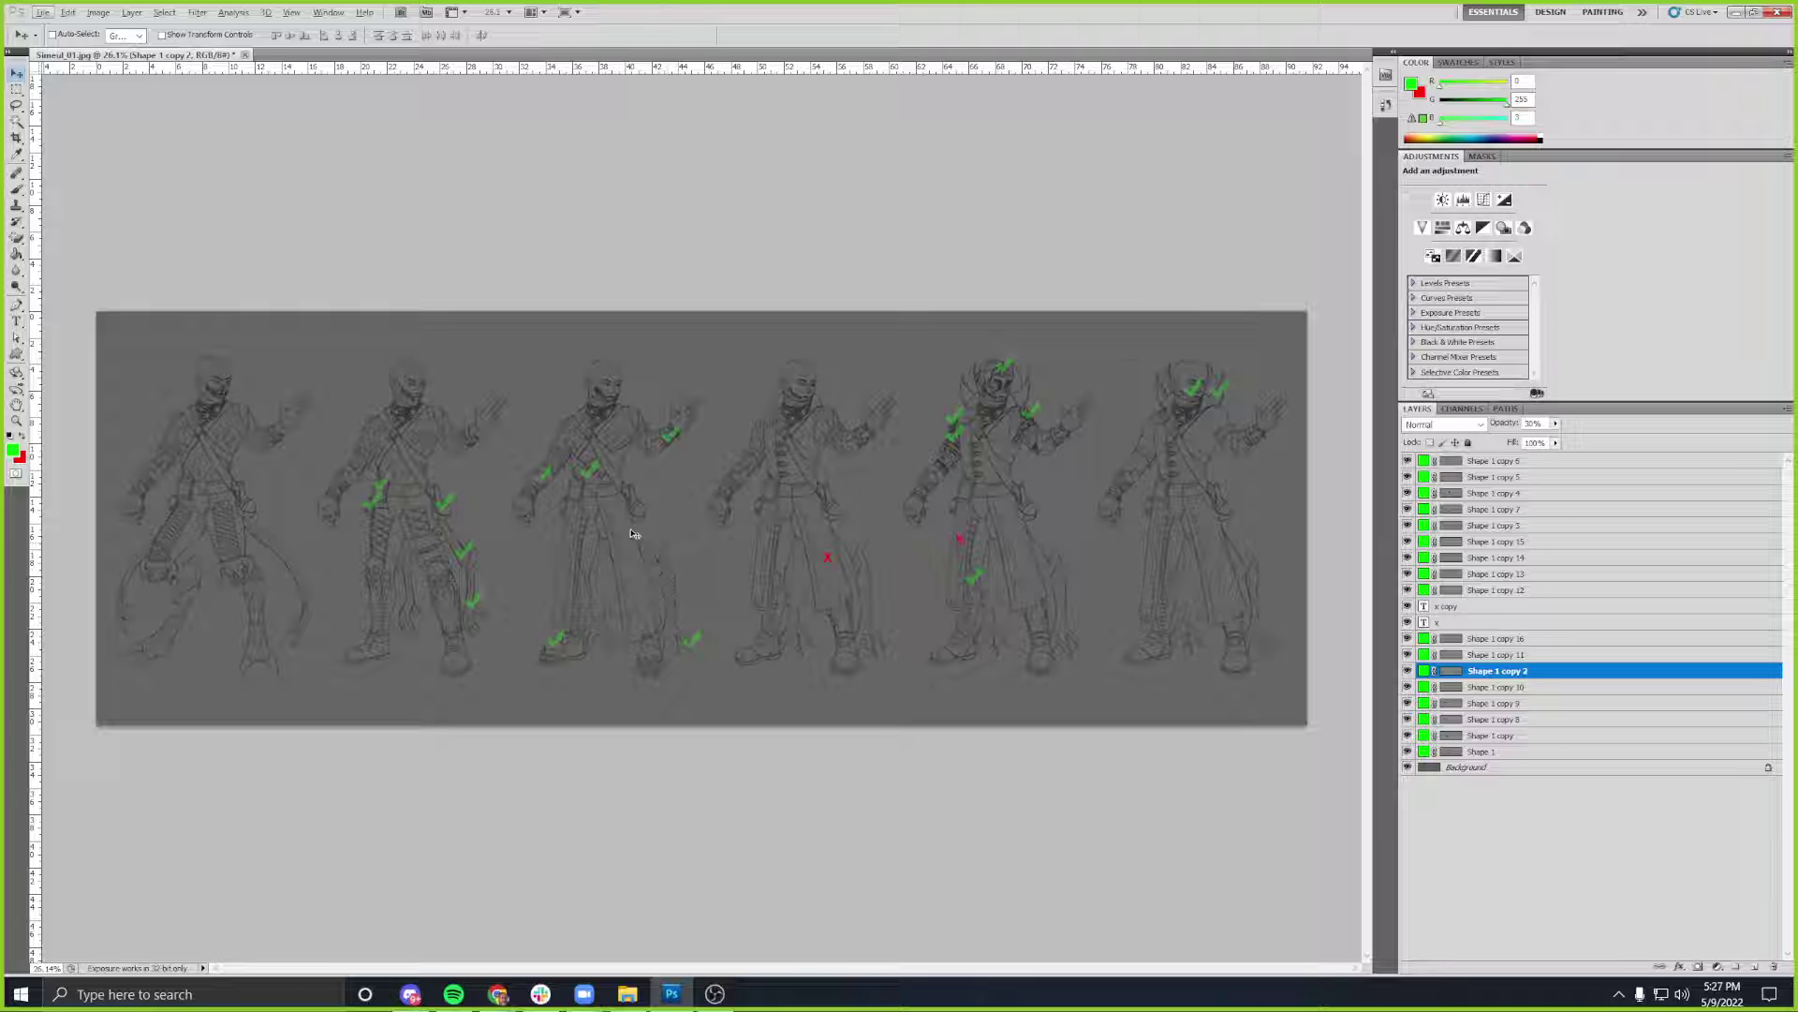
{"action": "key", "text": "super+shift+s"}
{"action": "left_click_drag", "start_coordinate": [97, 310], "coordinate": [1305, 726]}
- Switch from the annotated lineup to the Discord chat window
{"action": "key", "text": "alt+Tab"}
{"action": "key", "text": "alt+Tab"}
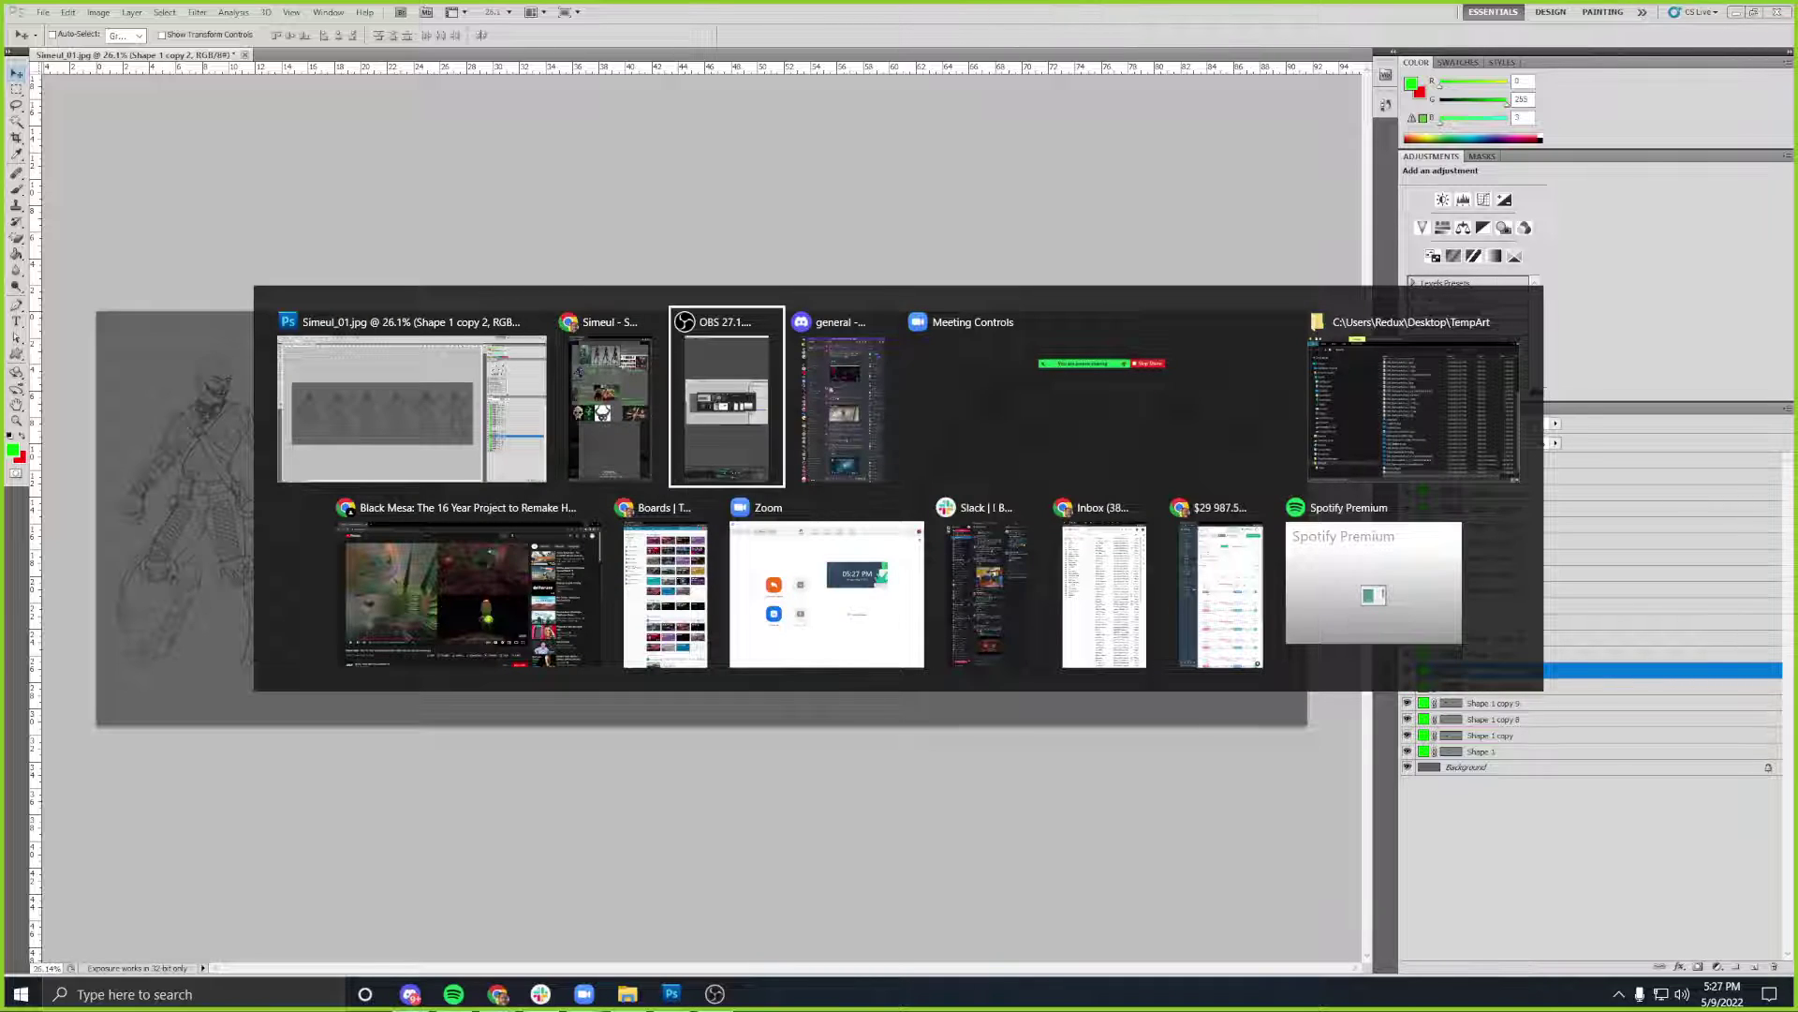
{"action": "key", "text": "alt+Tab"}
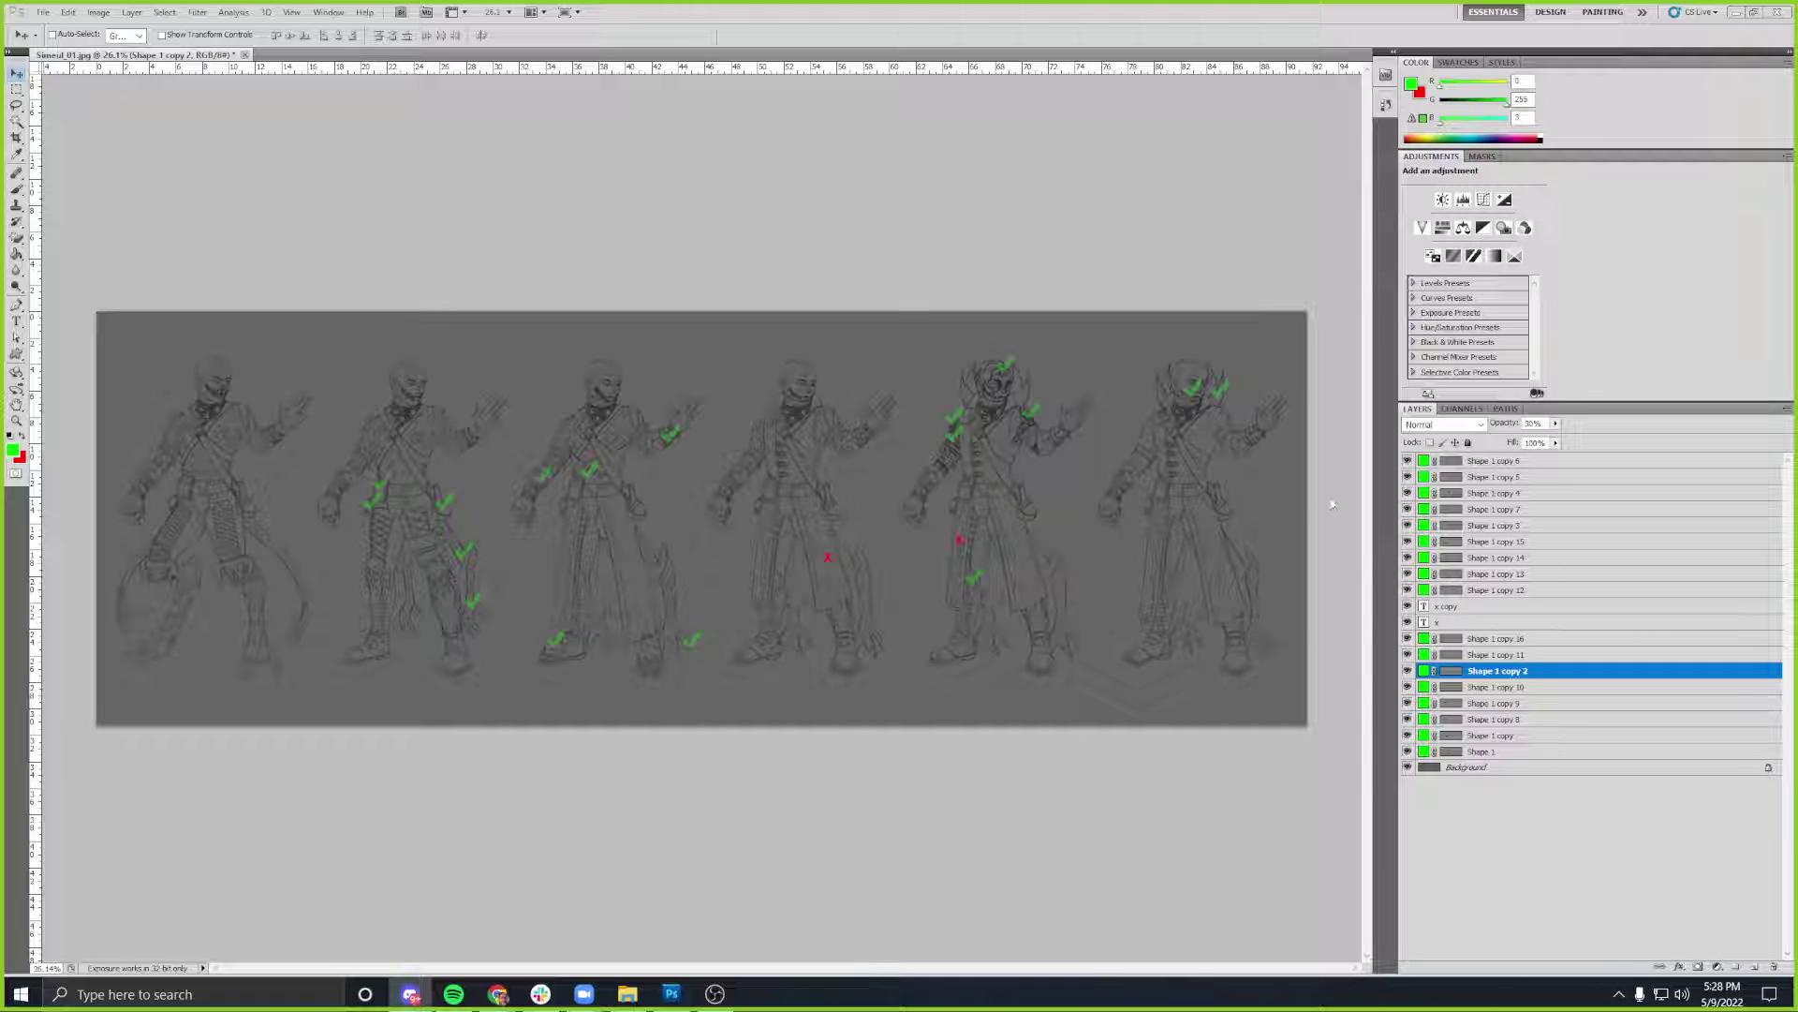
- Switch between the open Discord conversation and Photoshop, returning to the Simeul_01.jpg lineup
{"action": "key", "text": "alt+Tab"}
{"action": "key", "text": "alt+Tab"}
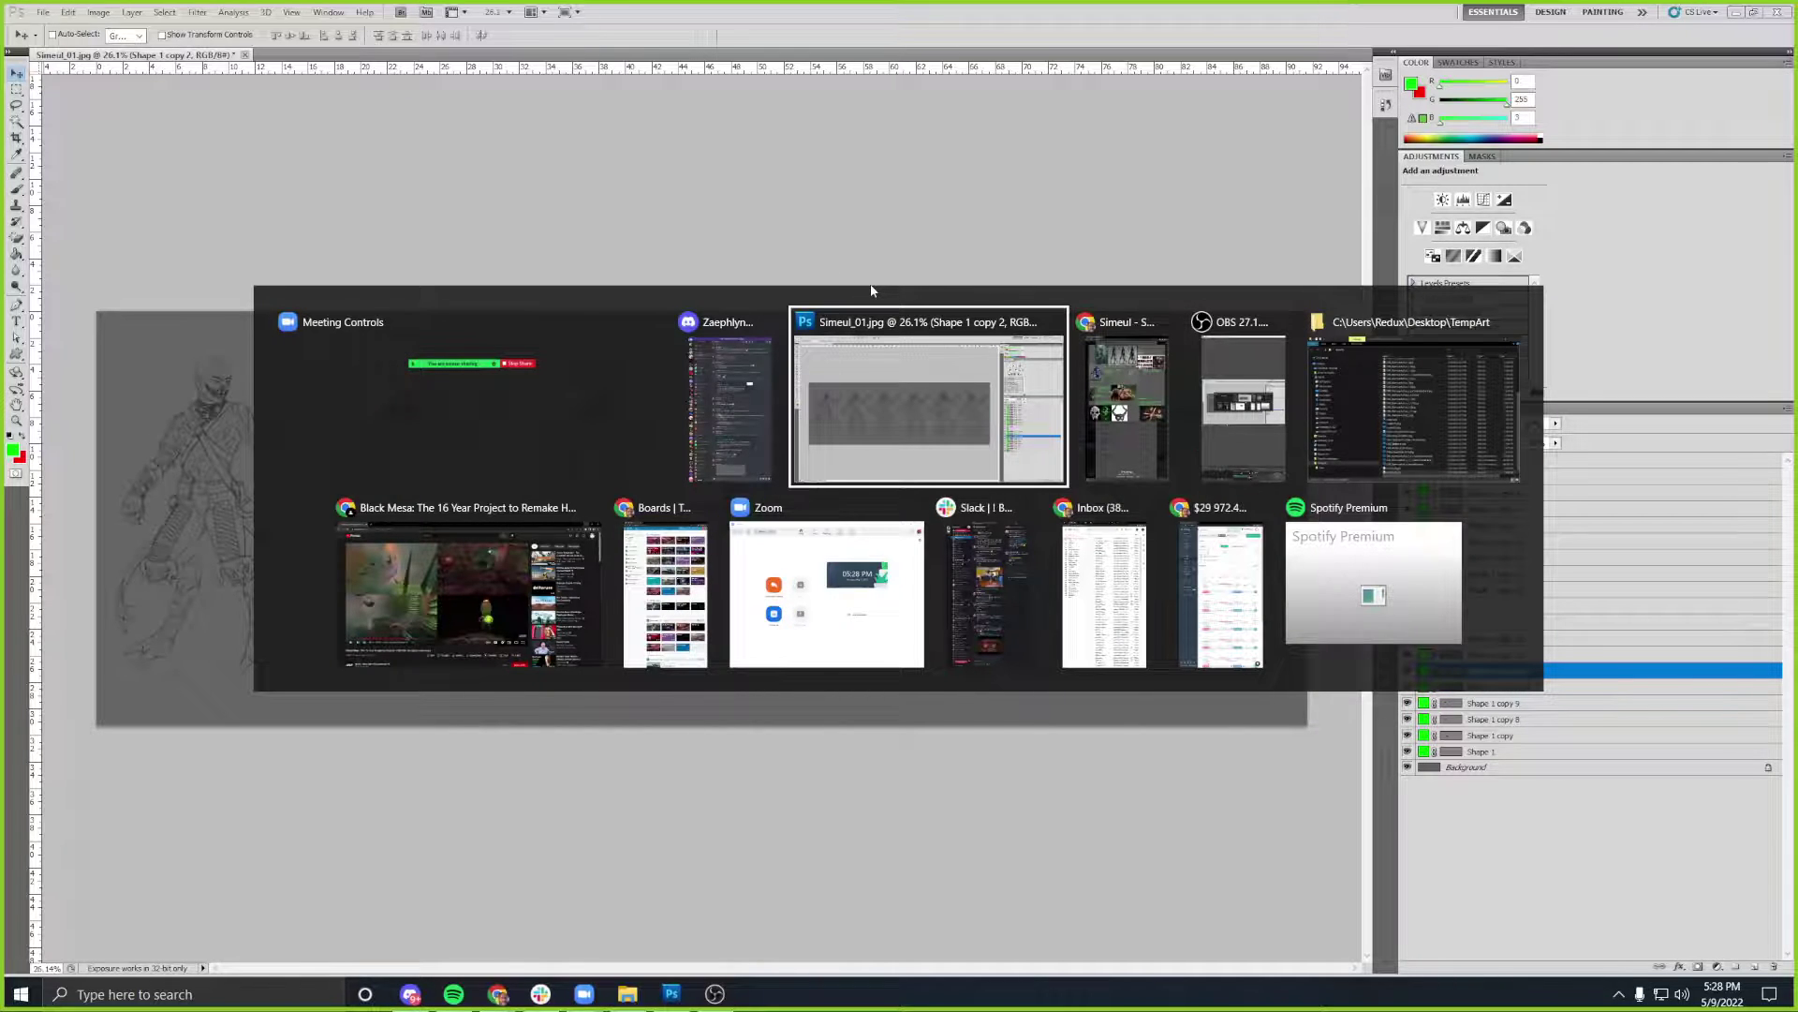
{"action": "key", "text": "alt+shift+Tab"}
{"action": "key", "text": "alt+shift+Tab"}
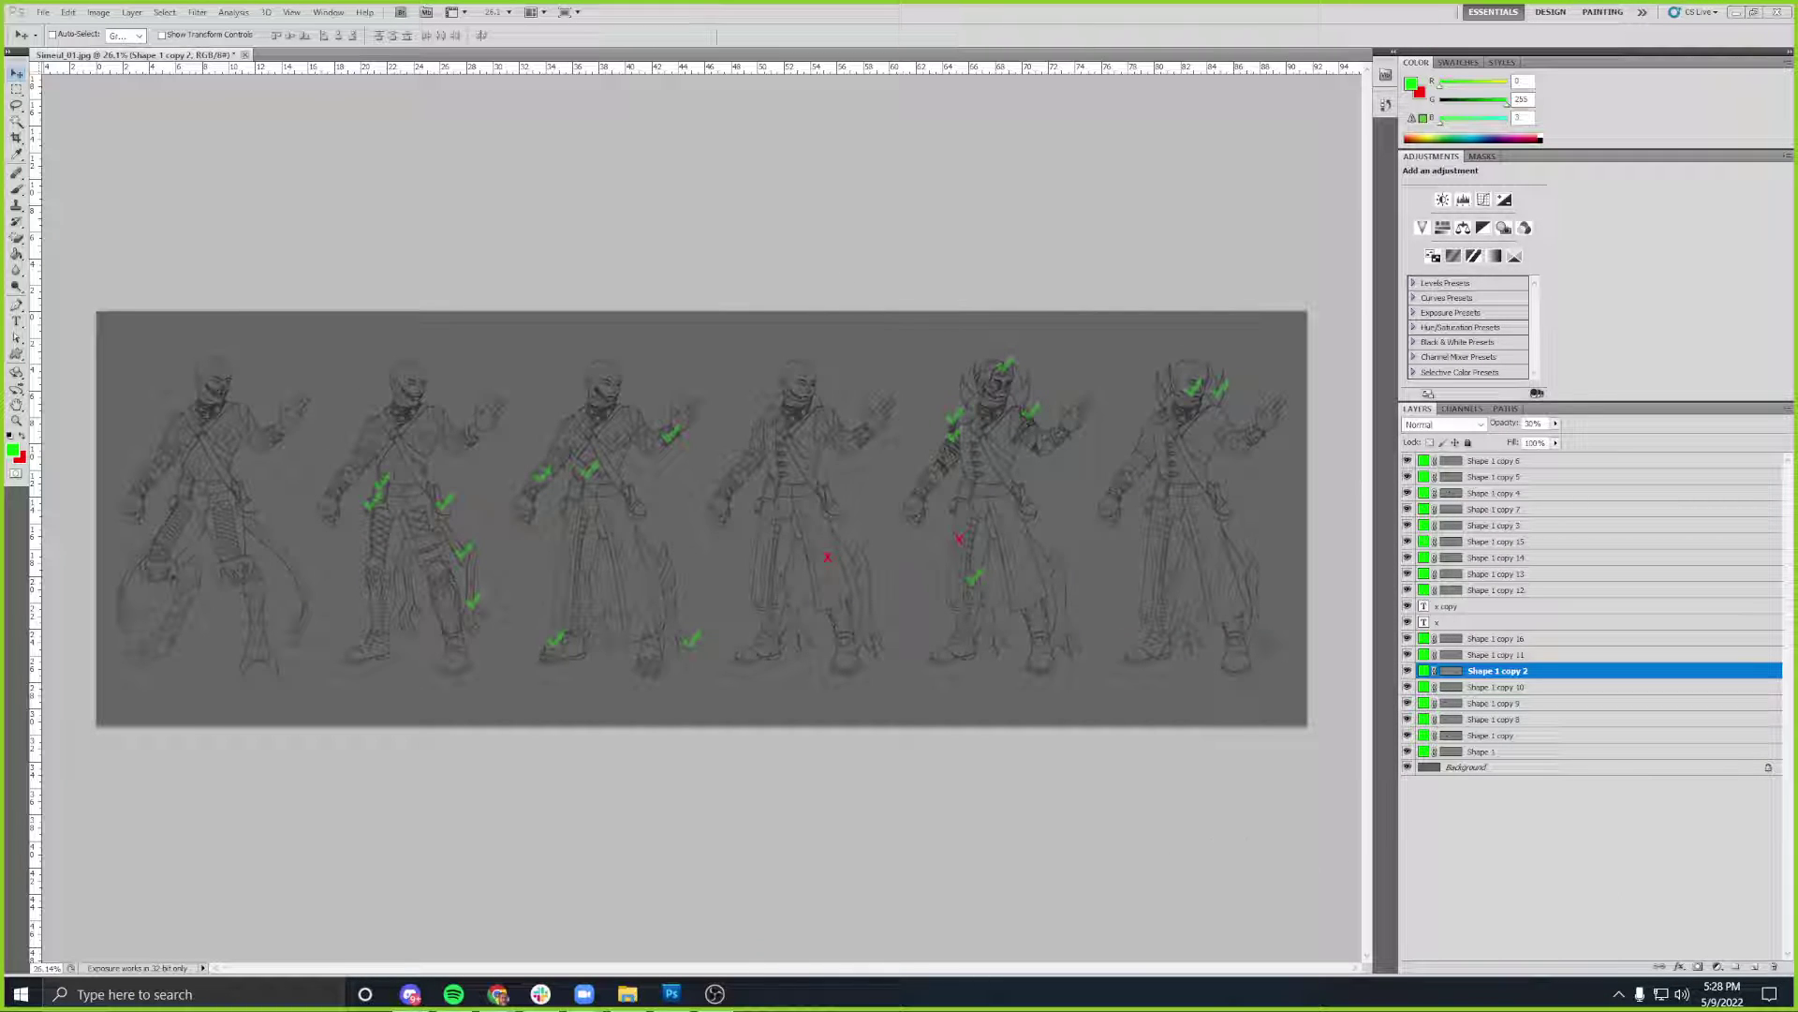
{"action": "key", "text": "alt+Tab"}
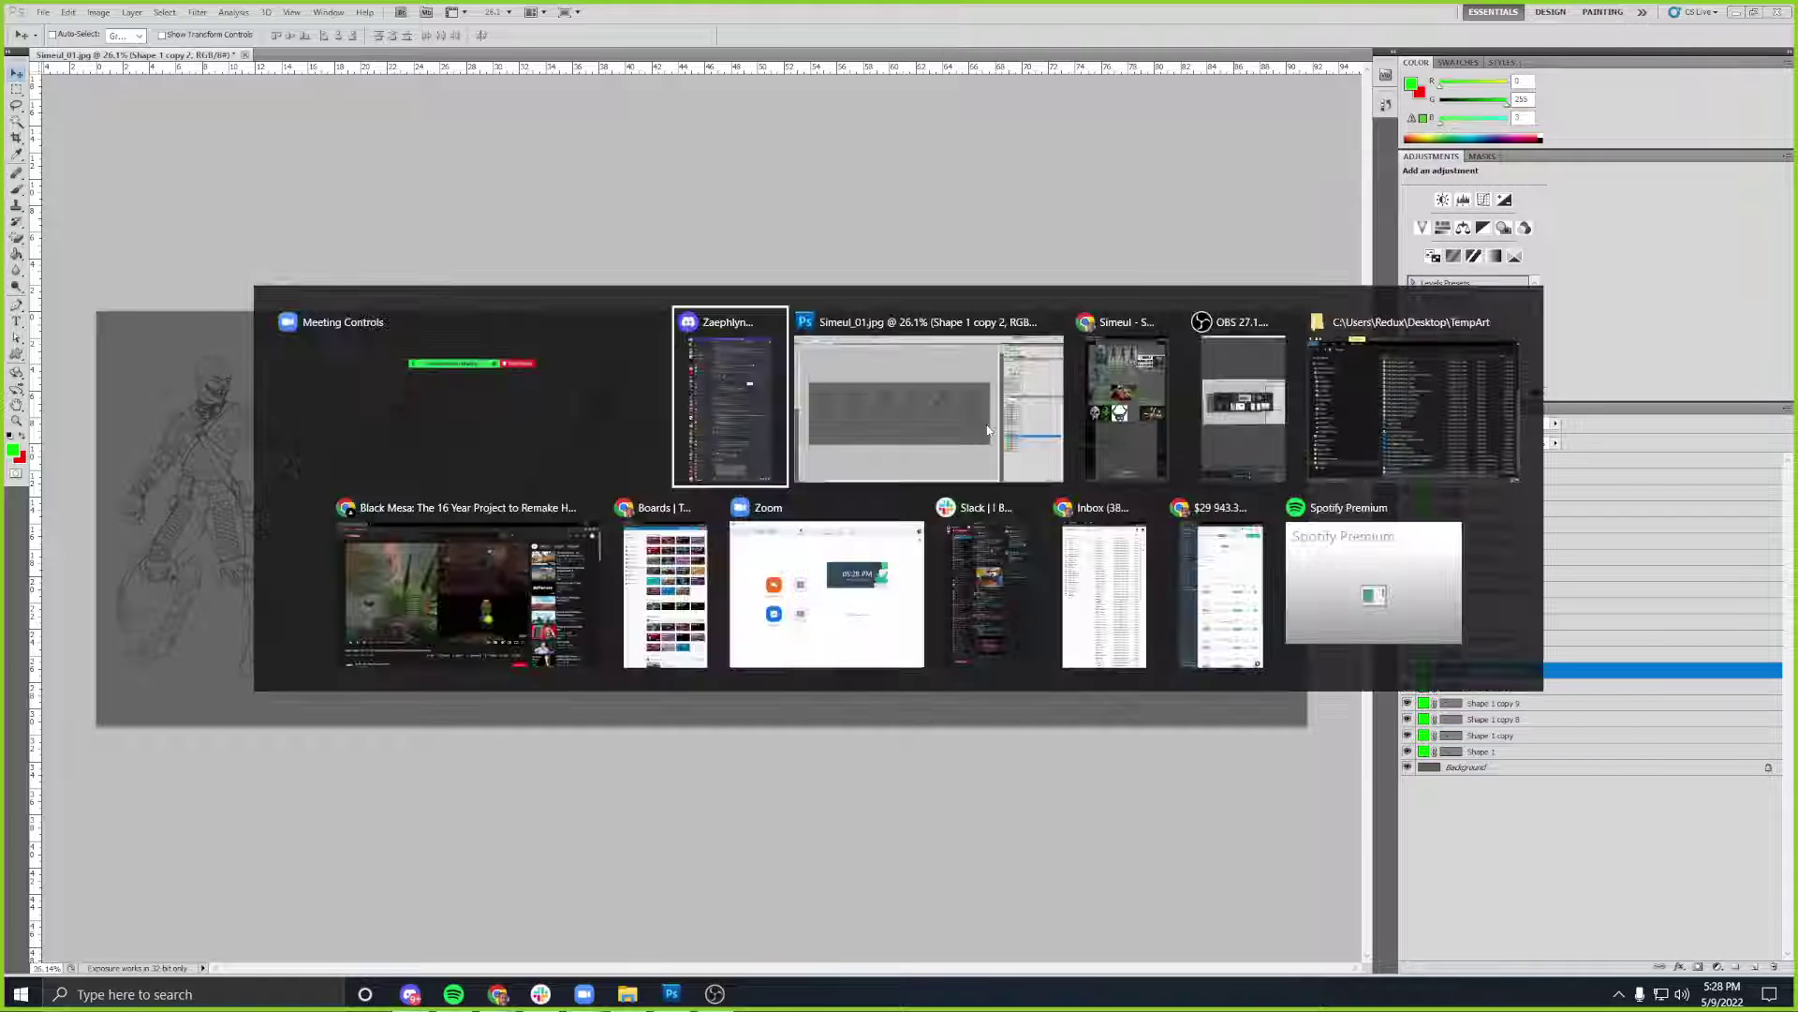
{"action": "left_click", "coordinate": [987, 430]}
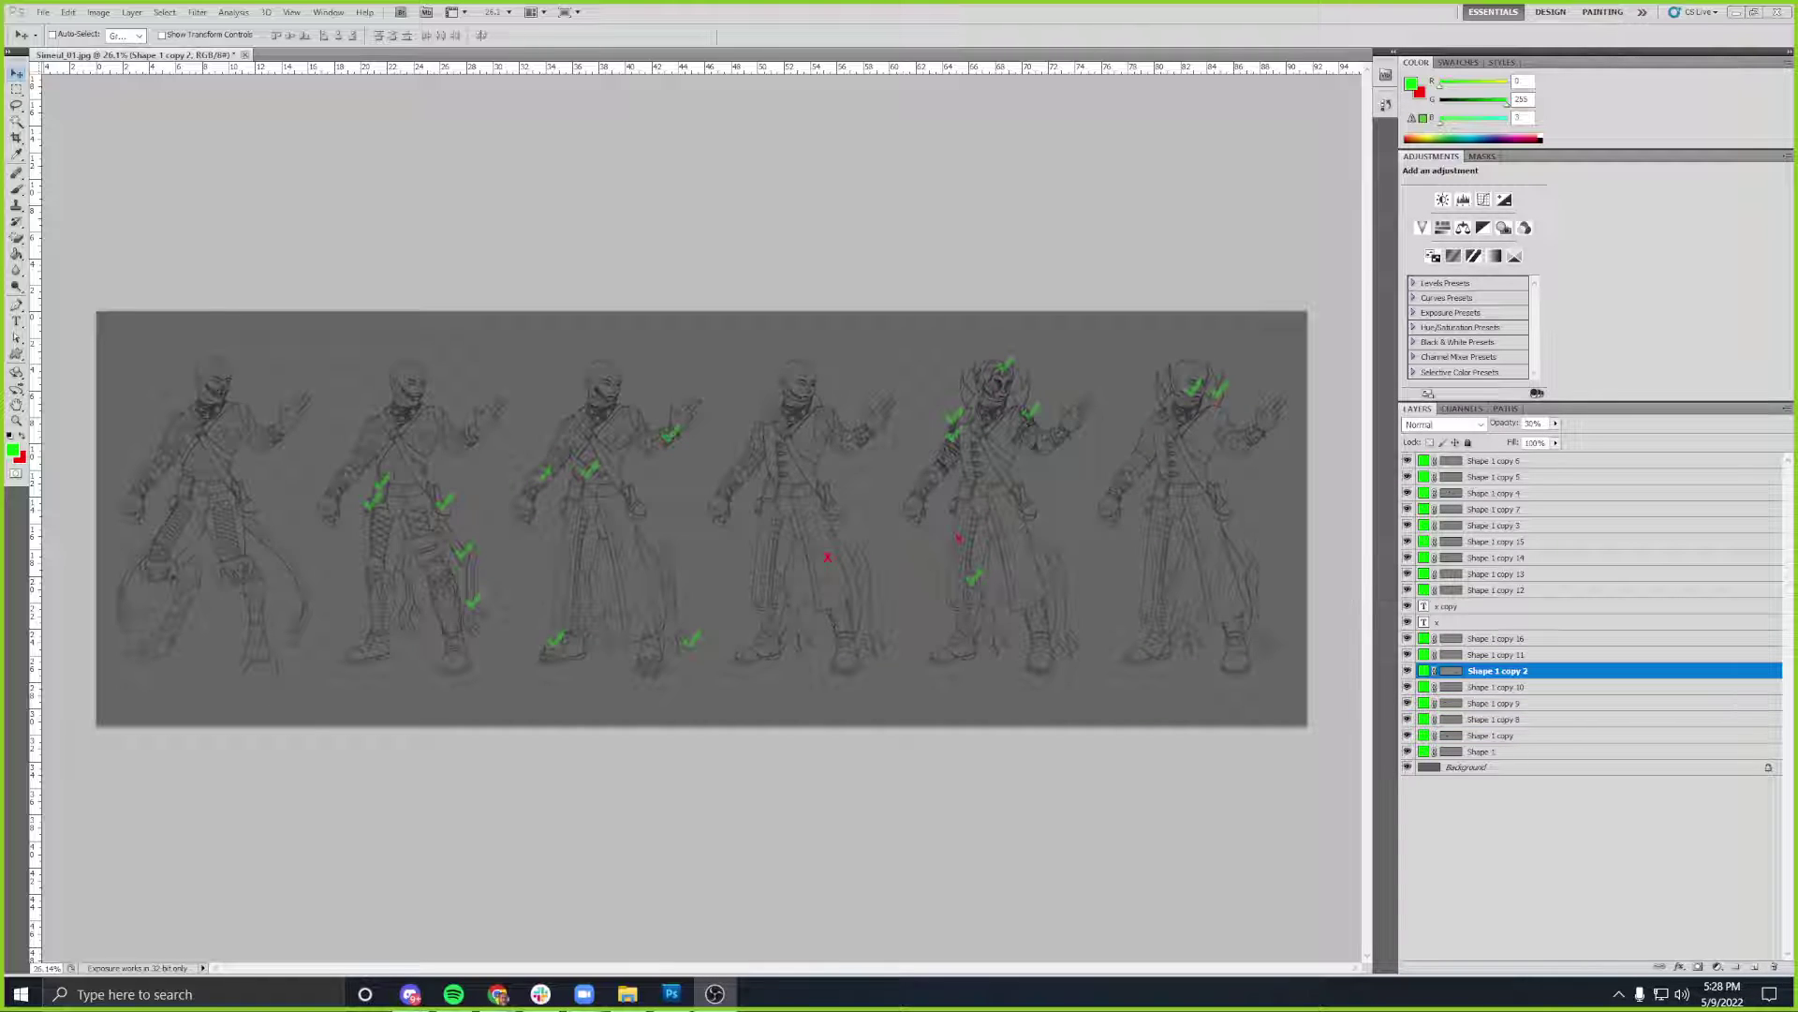